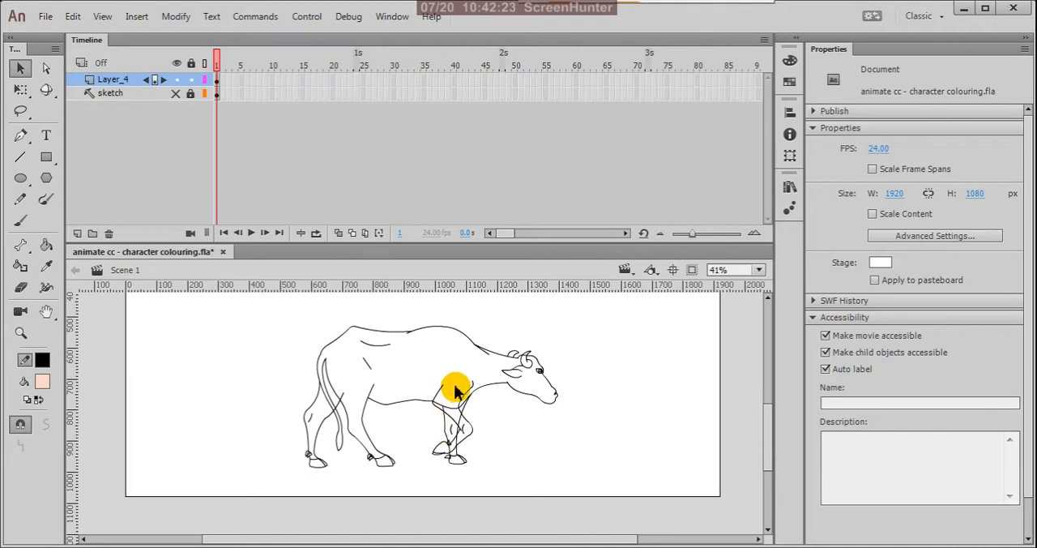
Step: Examine the traced cow line drawing on the stage at different magnifications
key(ctrl+minus)
scroll(471, 383, down, 2)
scroll(456, 373, up, 3)
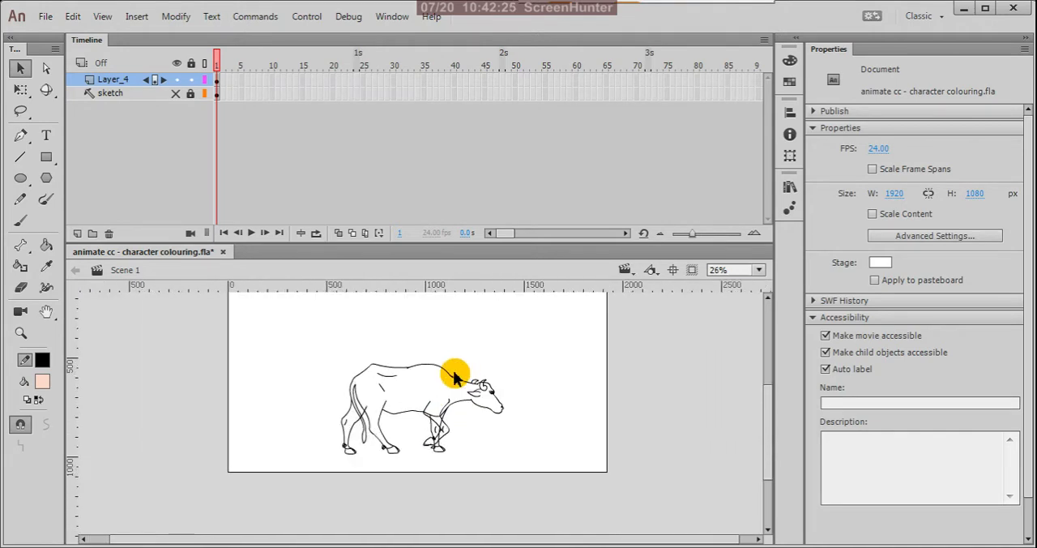
scroll(463, 375, down, 1)
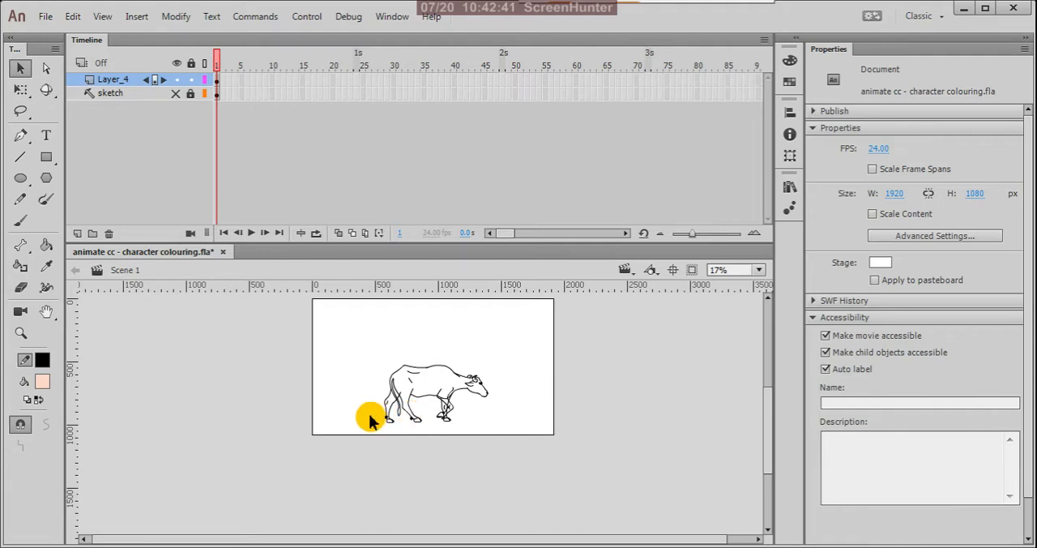
scroll(405, 405, up, 2)
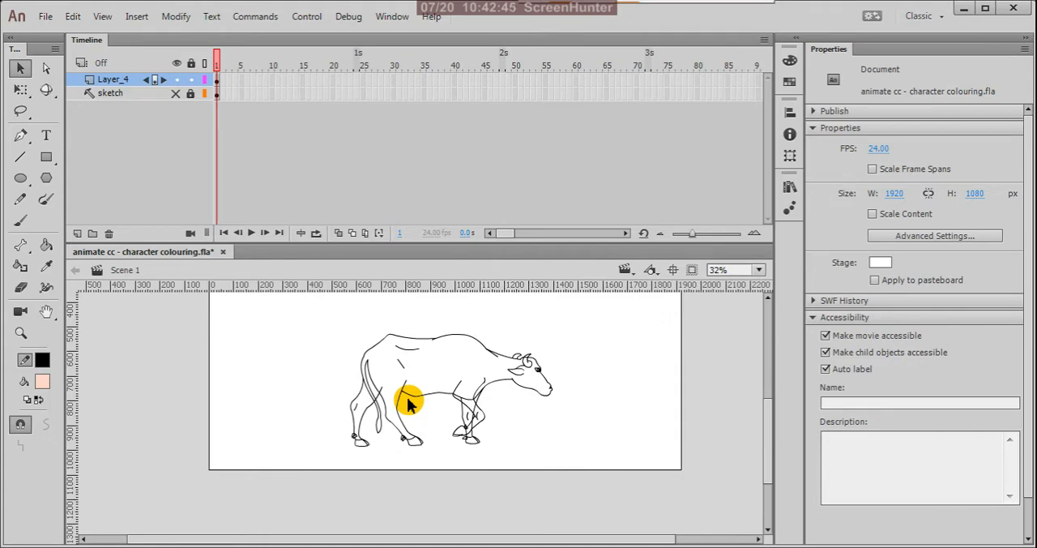
scroll(409, 403, down, 3)
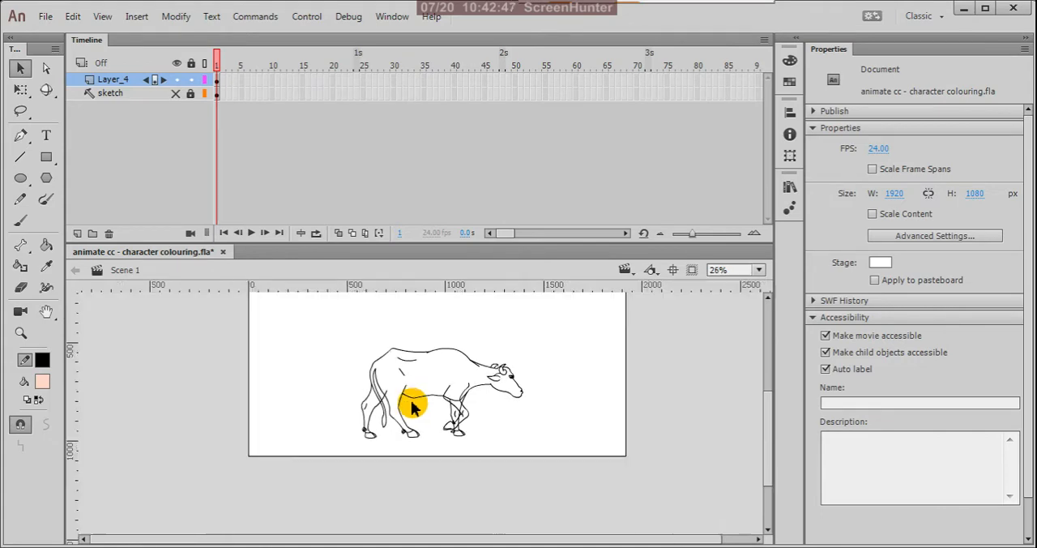
scroll(431, 395, up, 2)
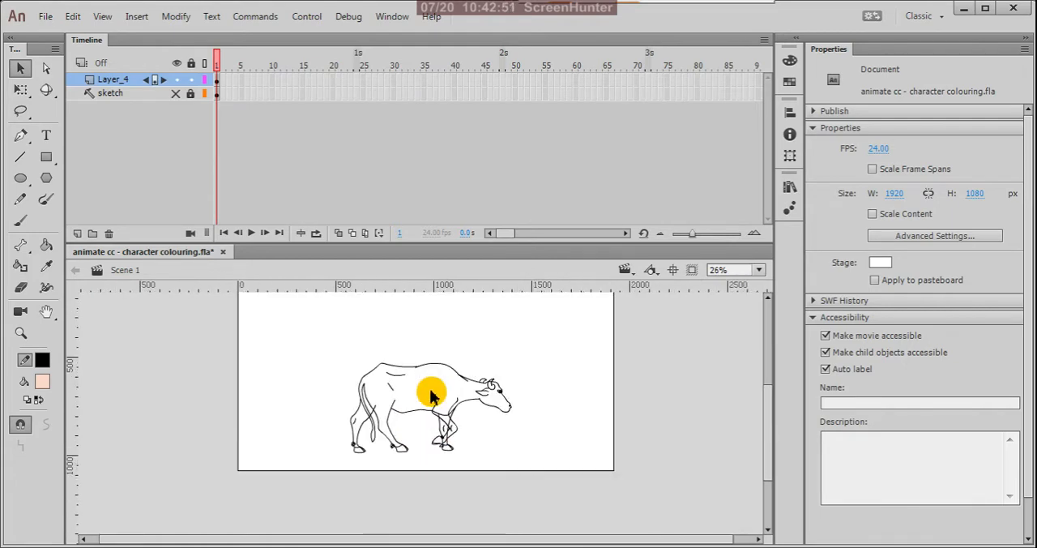
scroll(431, 396, down, 2)
scroll(432, 396, up, 3)
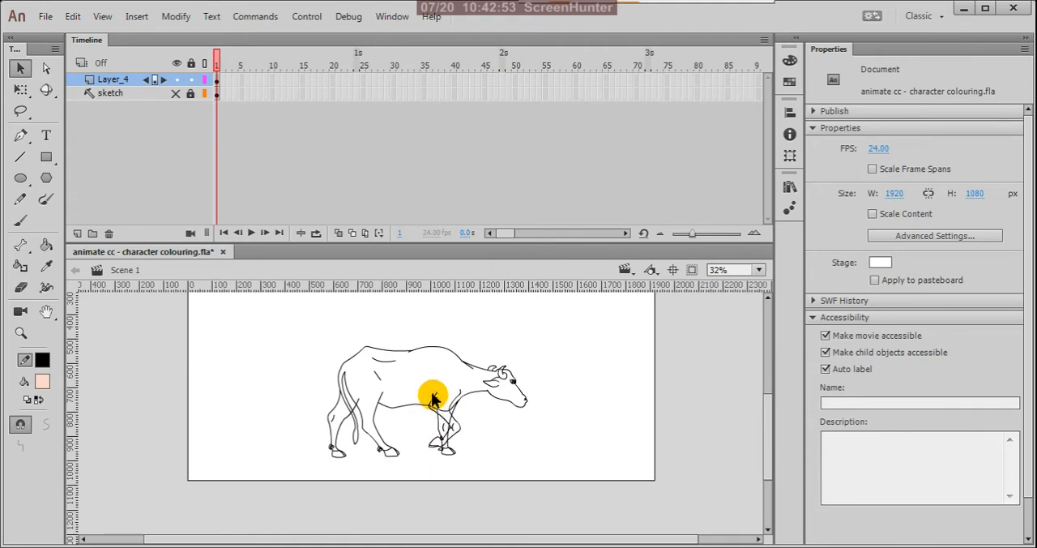
Step: Check that Layer_4 holds the cow outline by toggling its visibility, and rename the layer as tracing
click(176, 80)
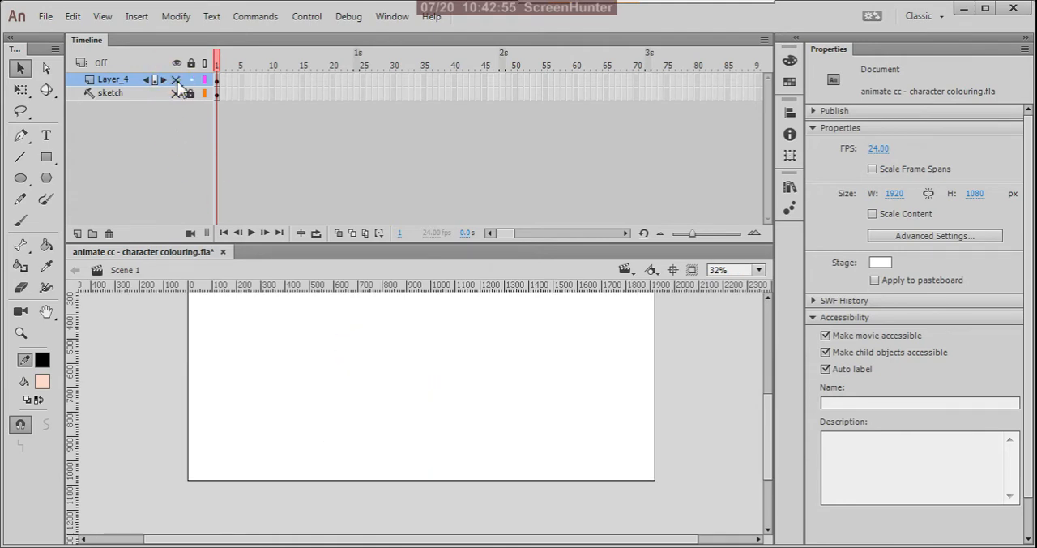
click(176, 80)
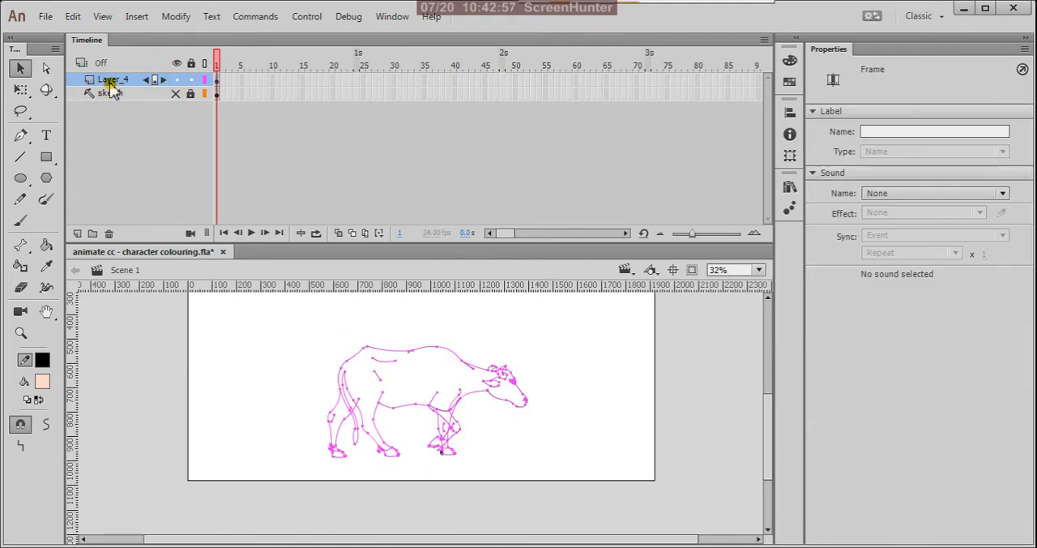
double_click(112, 81)
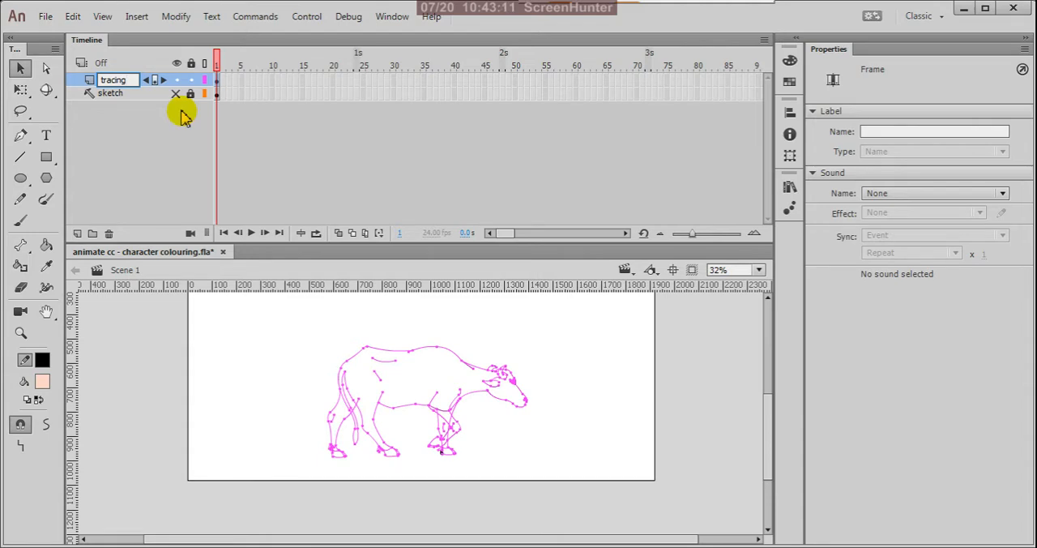
click(138, 150)
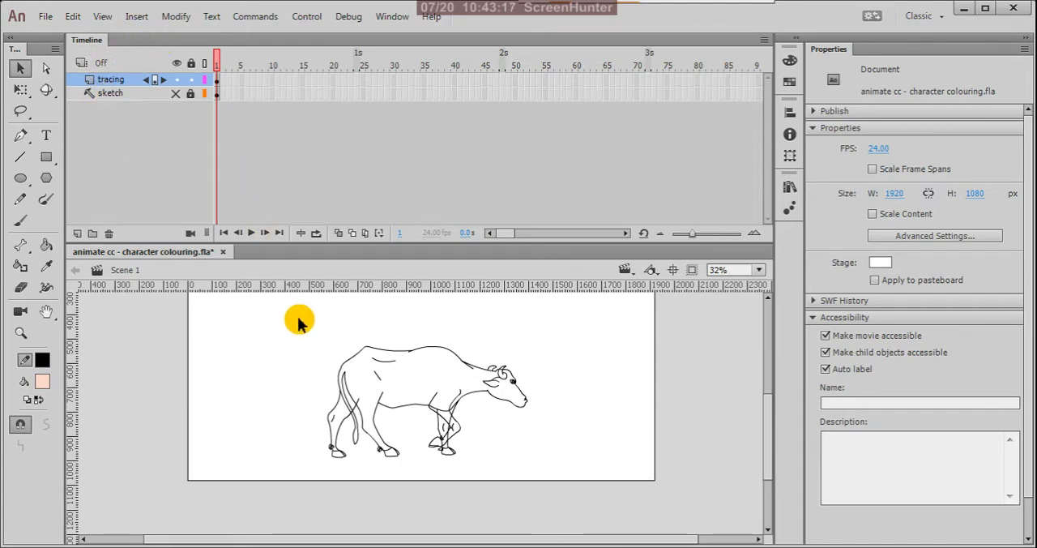
Step: Duplicate the tracing layer with the whole cow outline on it
drag(290, 318, 627, 483)
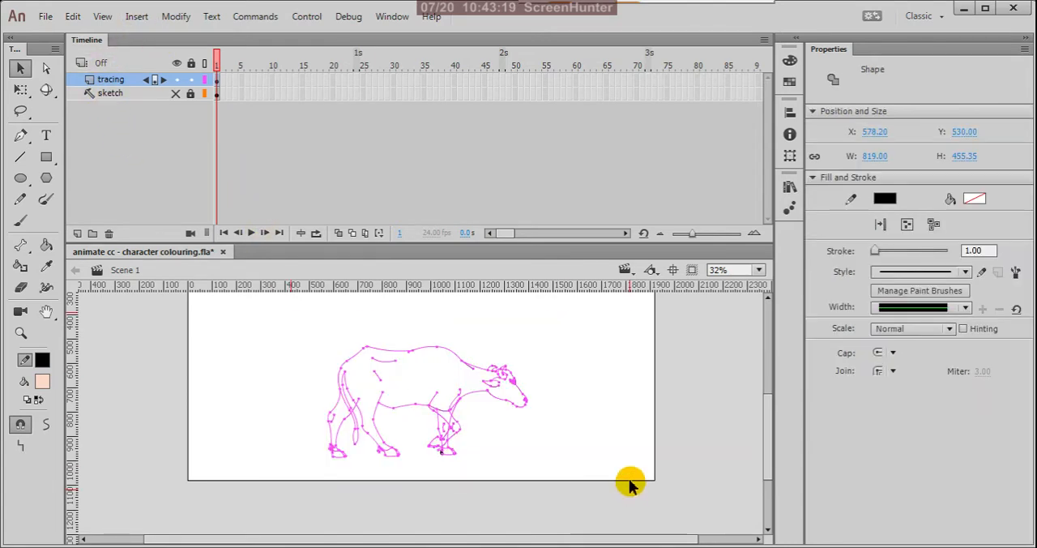
right_click(109, 81)
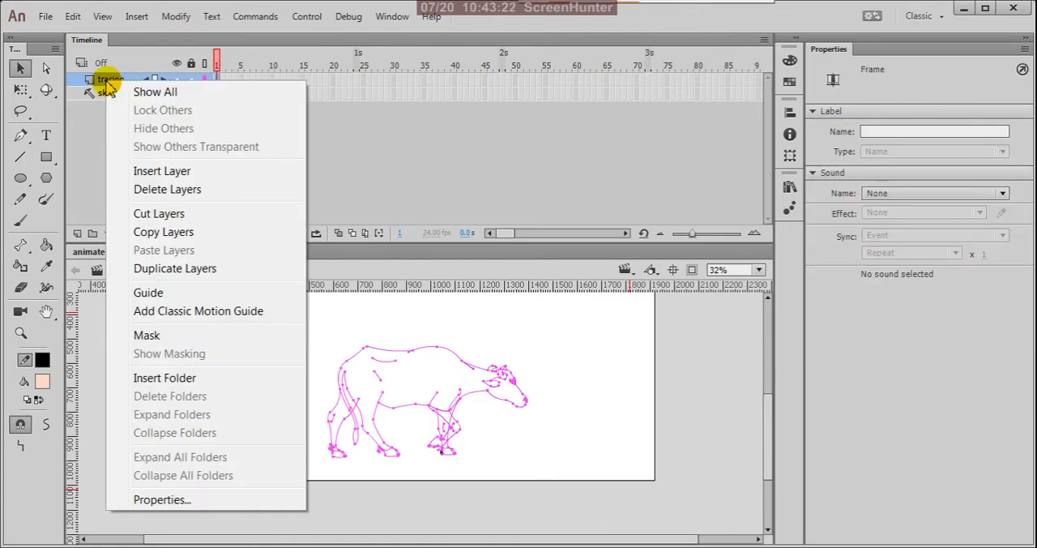
click(144, 268)
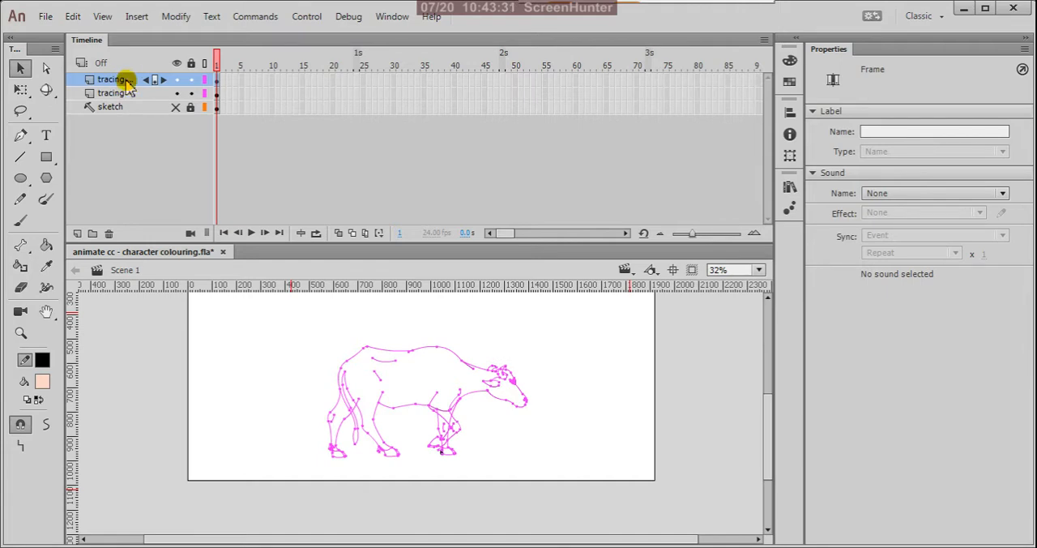
right_click(123, 78)
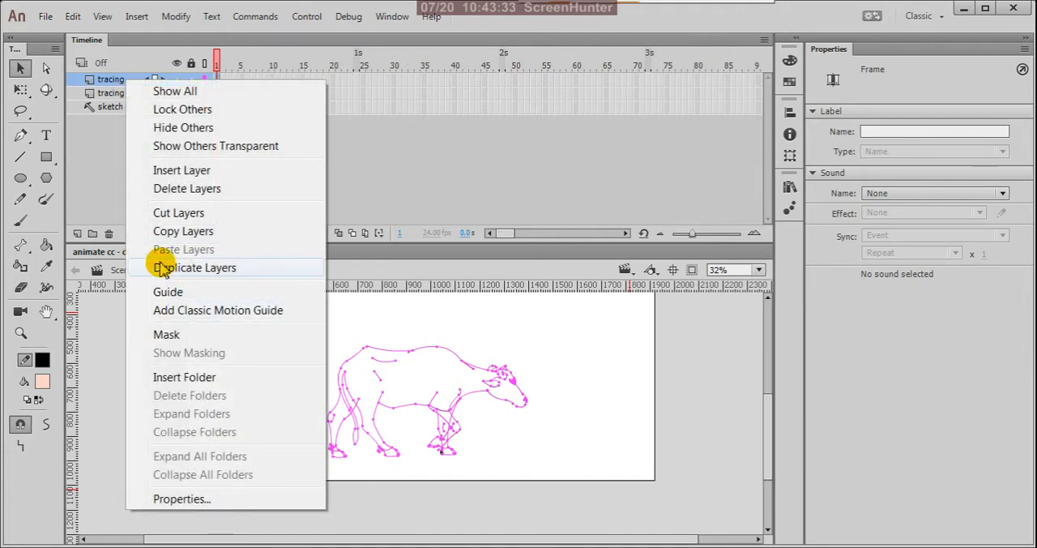
click(109, 353)
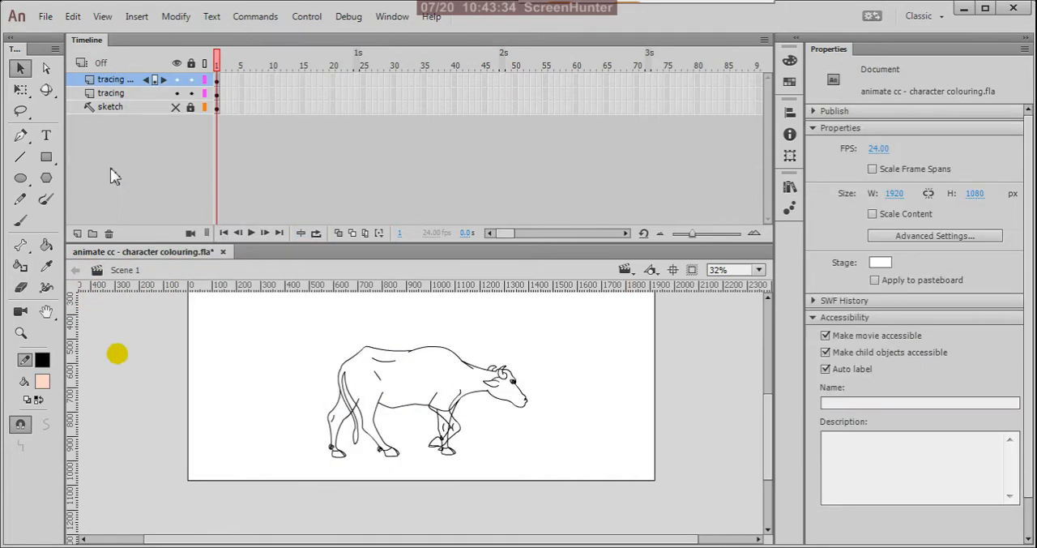
Step: Rename the duplicated layer as tracing 2, and hide and lock it
double_click(132, 81)
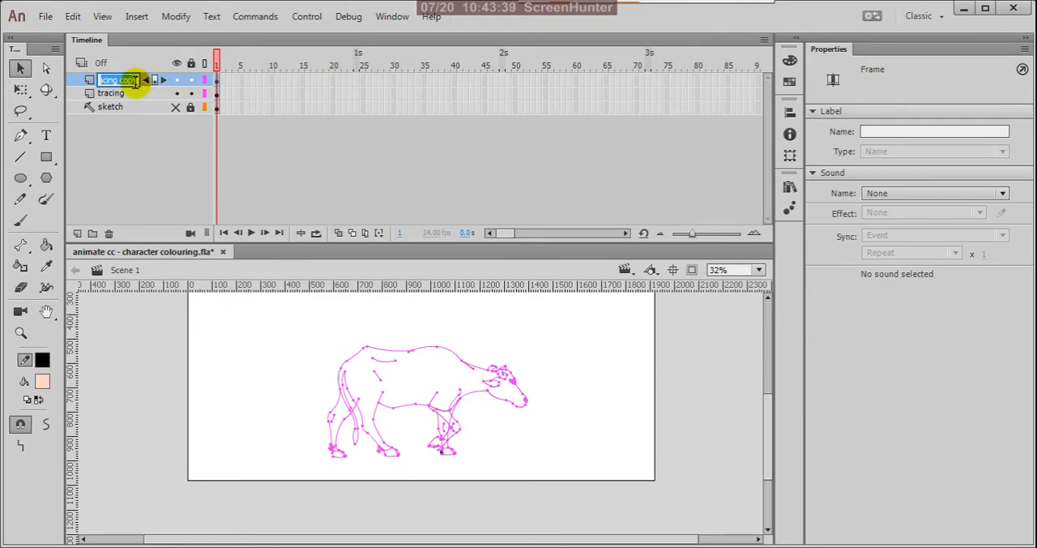
click(136, 81)
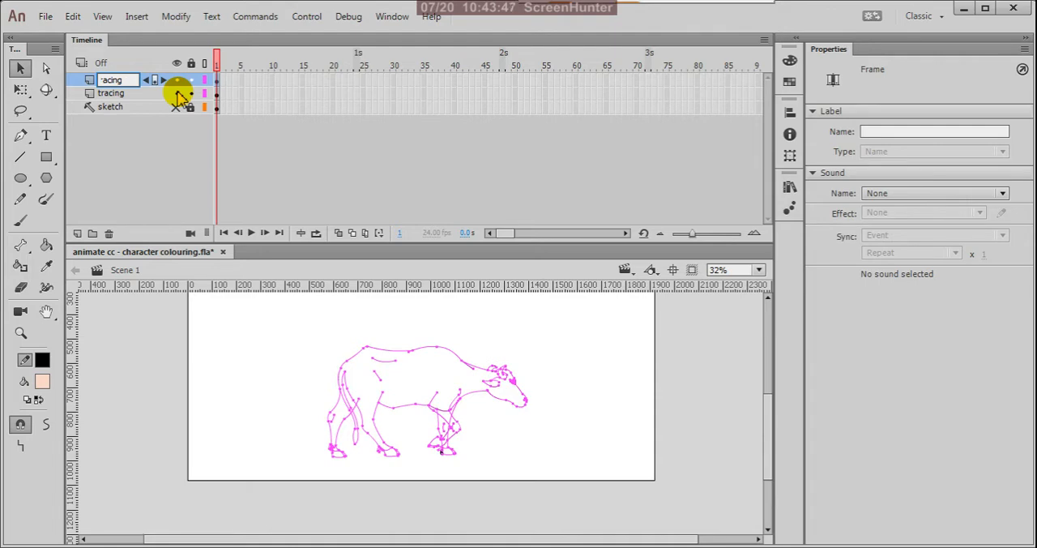
text(2)
click(162, 150)
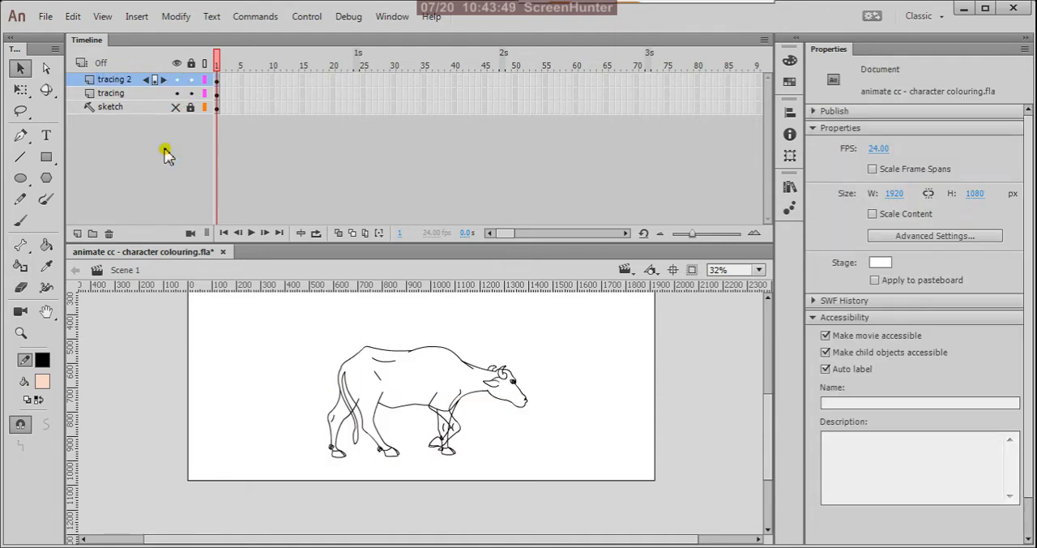
click(176, 79)
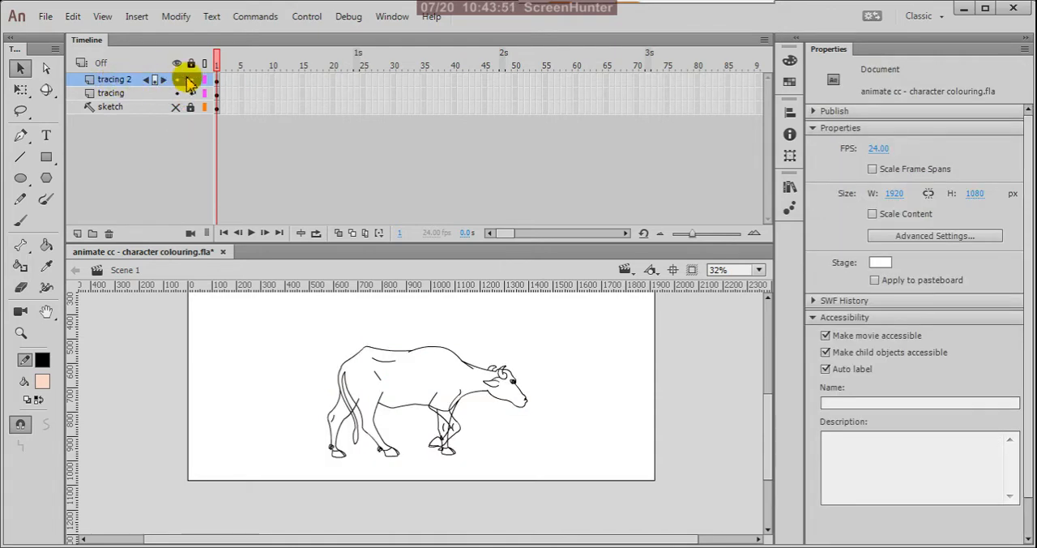
click(191, 79)
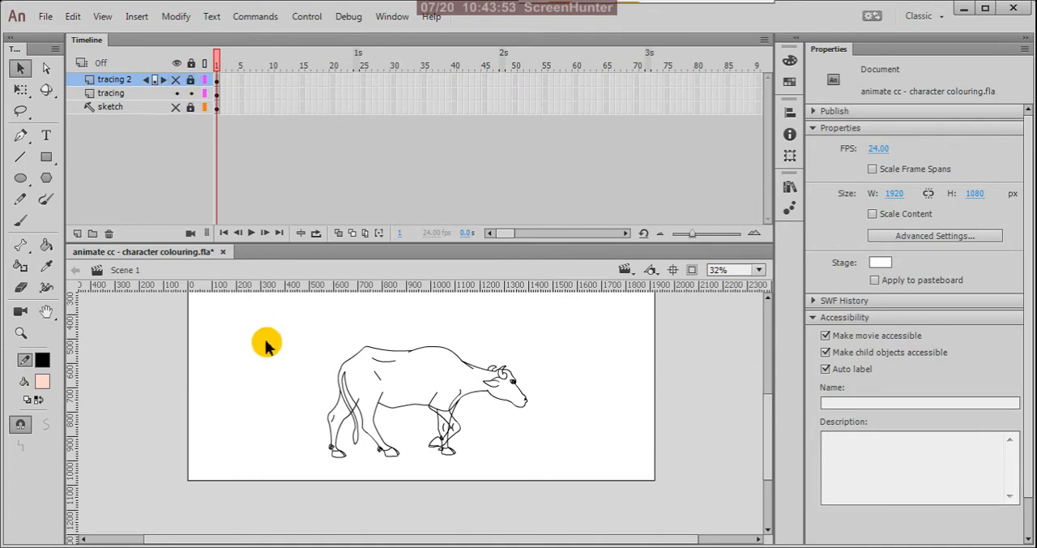
Step: Select all cow strokes on the tracing layer and examine the outlines of the individual drawing objects up close
mouse_move(289, 303)
mouse_down()
mouse_move(575, 474)
mouse_move(615, 486)
mouse_up()
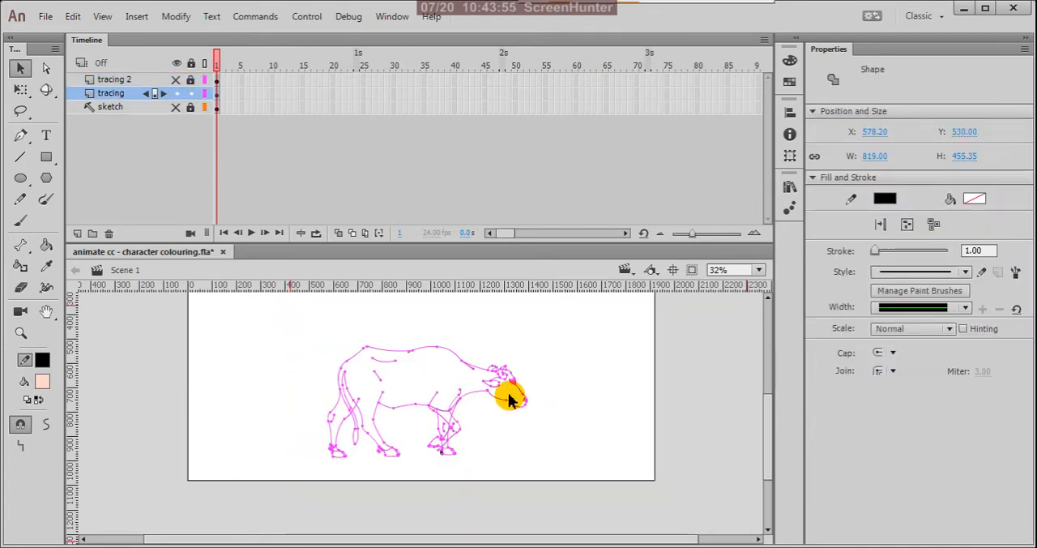
key(ctrl+equal)
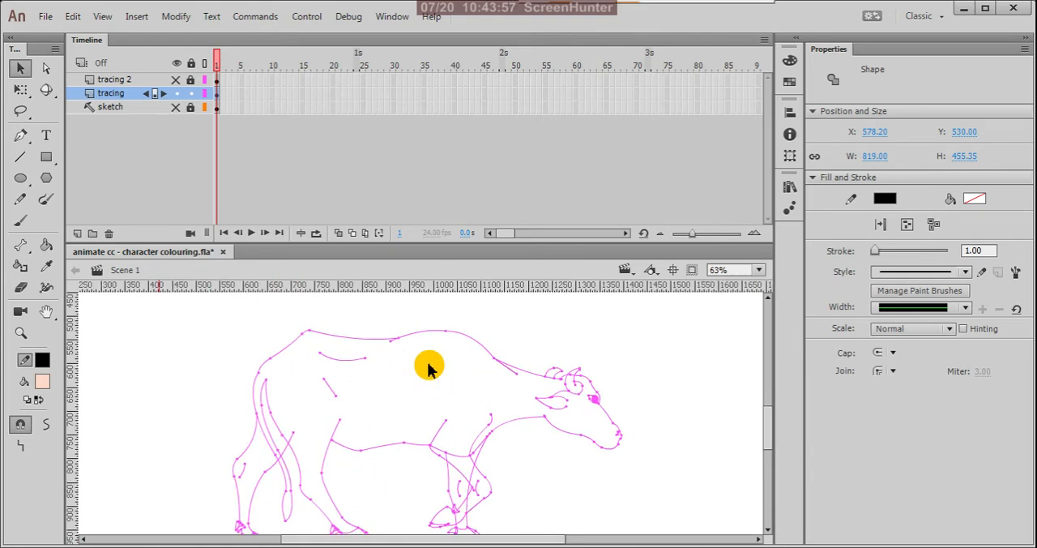
click(583, 346)
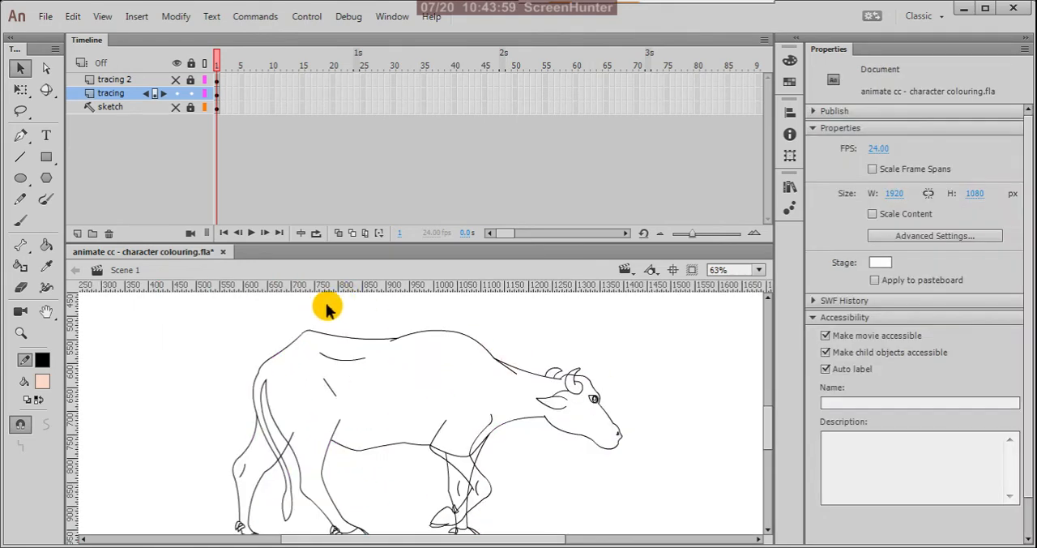
key(ctrl+minus)
drag(316, 301, 607, 467)
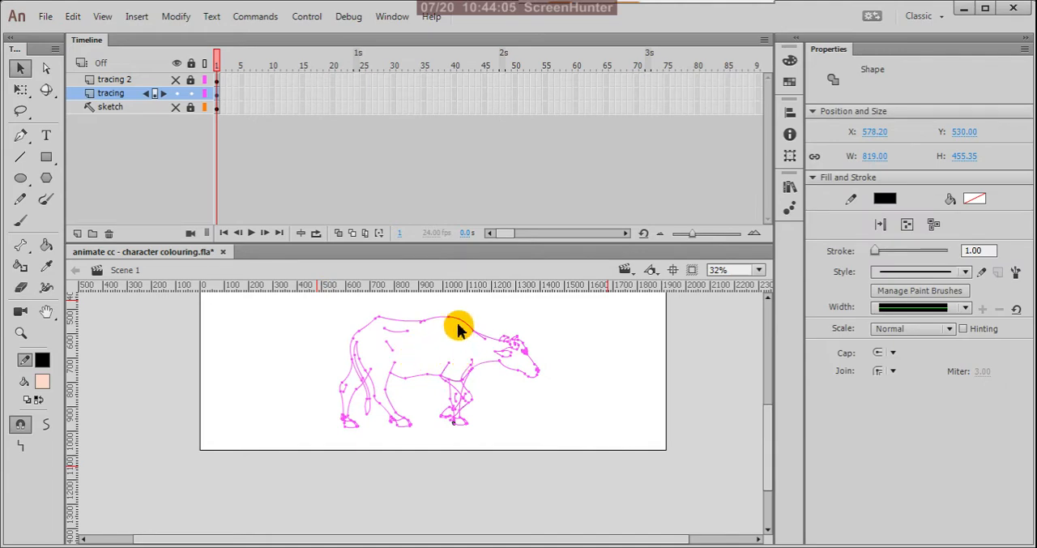
scroll(456, 331, up, 4)
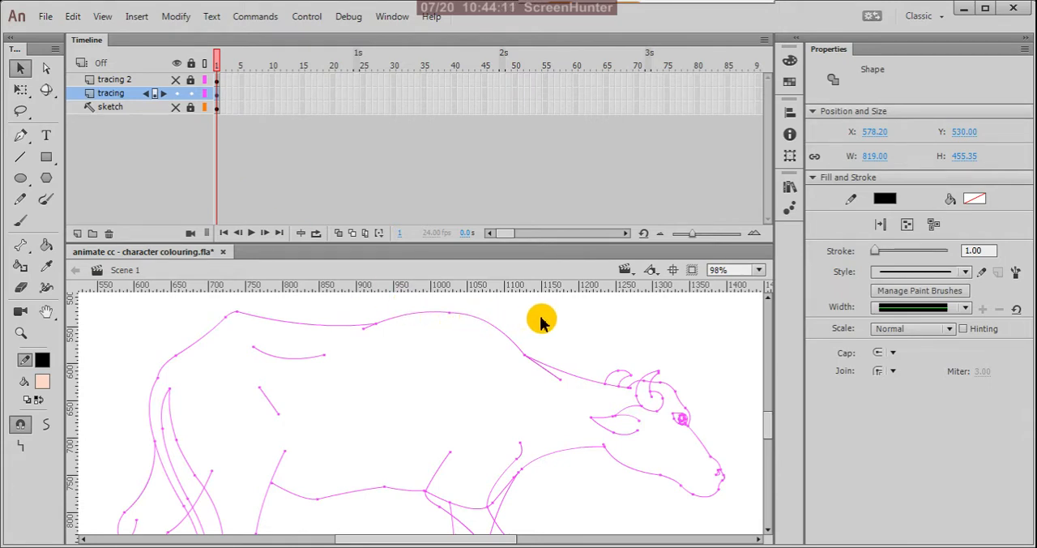
key(k)
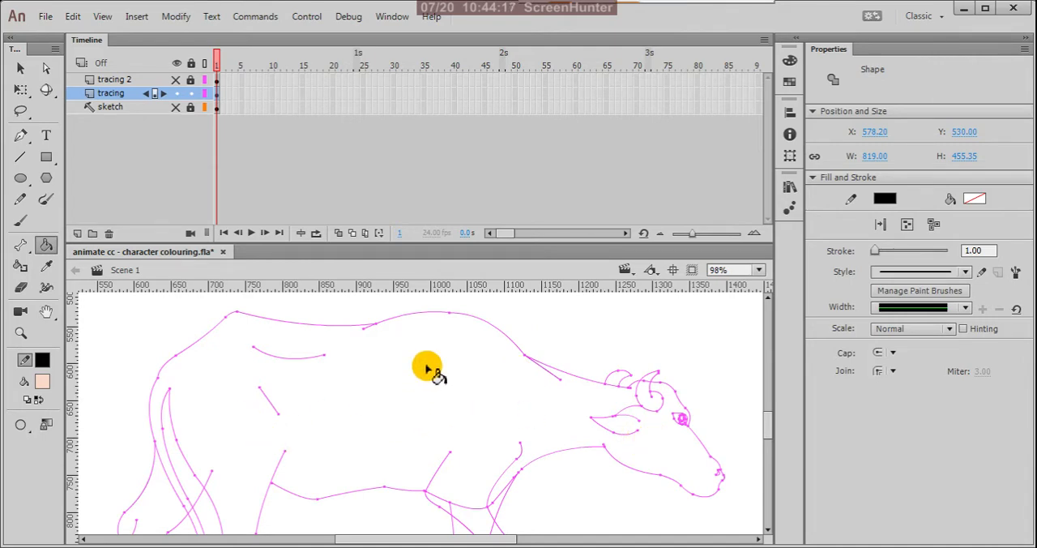
key(v)
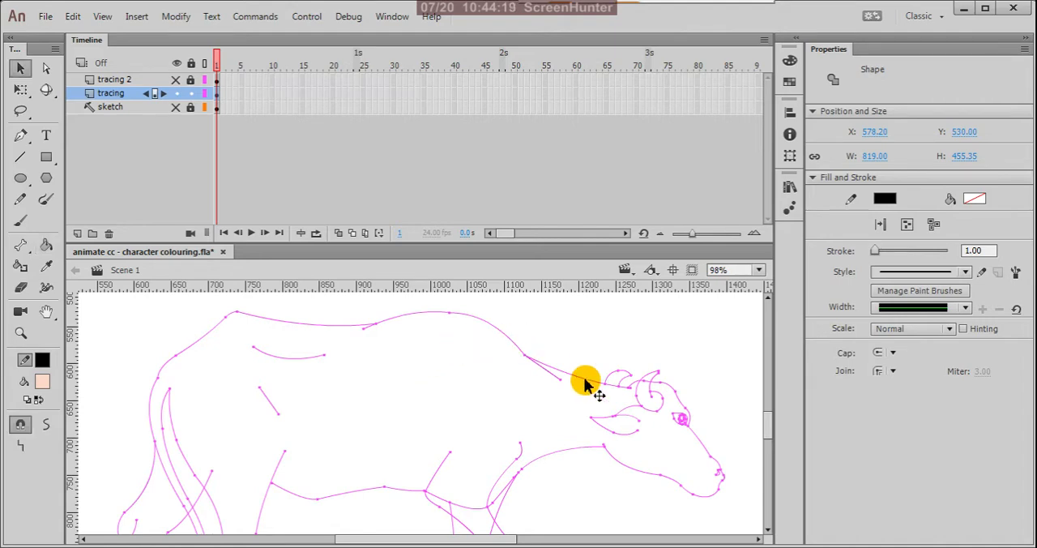
scroll(531, 360, down, 5)
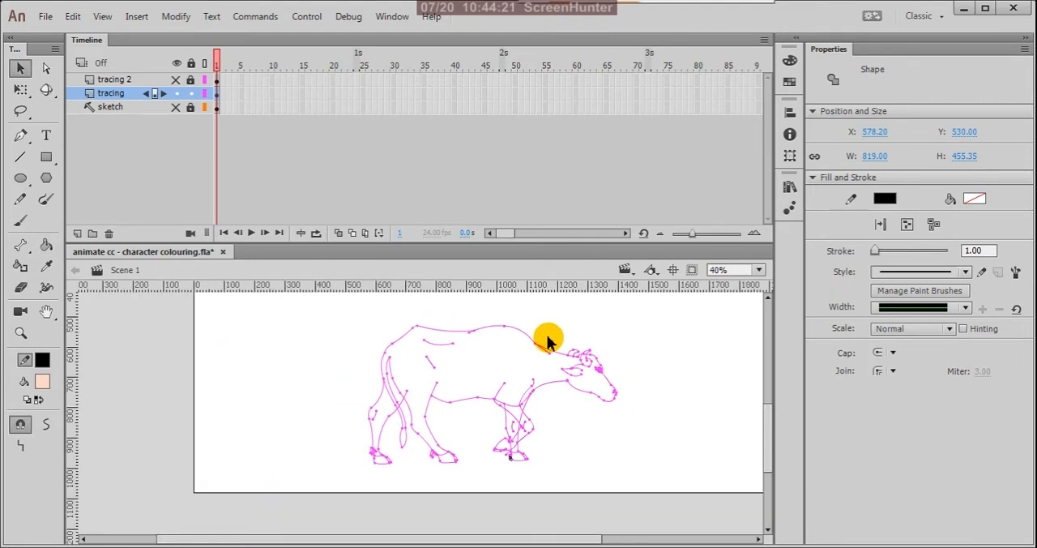
Step: Select the whole cow drawing on the tracing layer and break it apart into plain merged strokes
drag(331, 308, 568, 450)
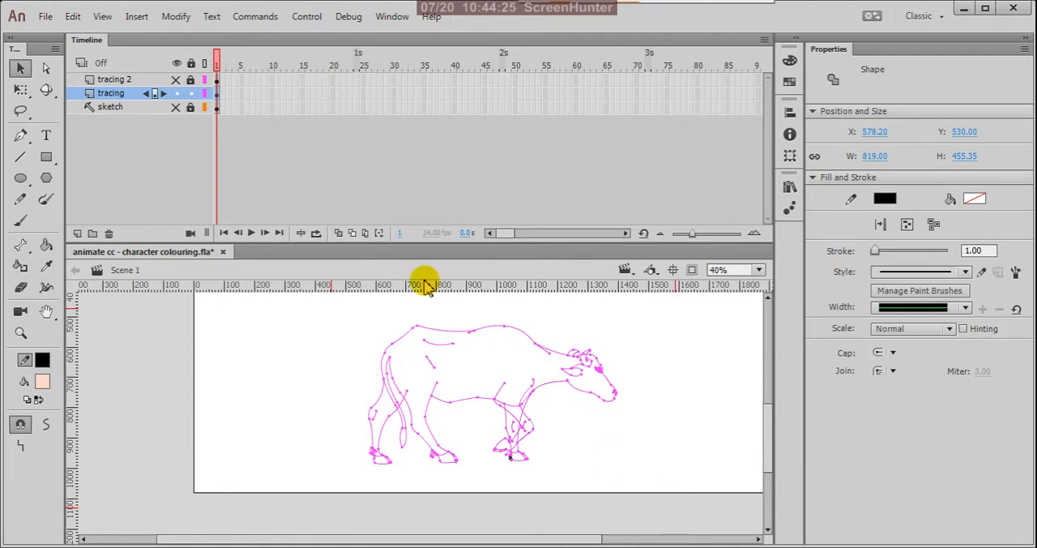
click(175, 16)
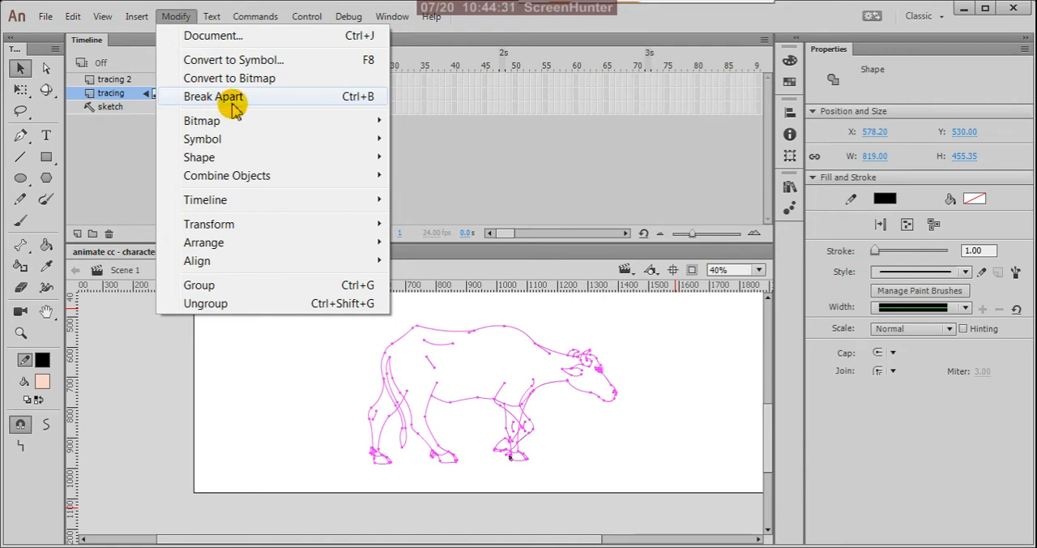
click(361, 105)
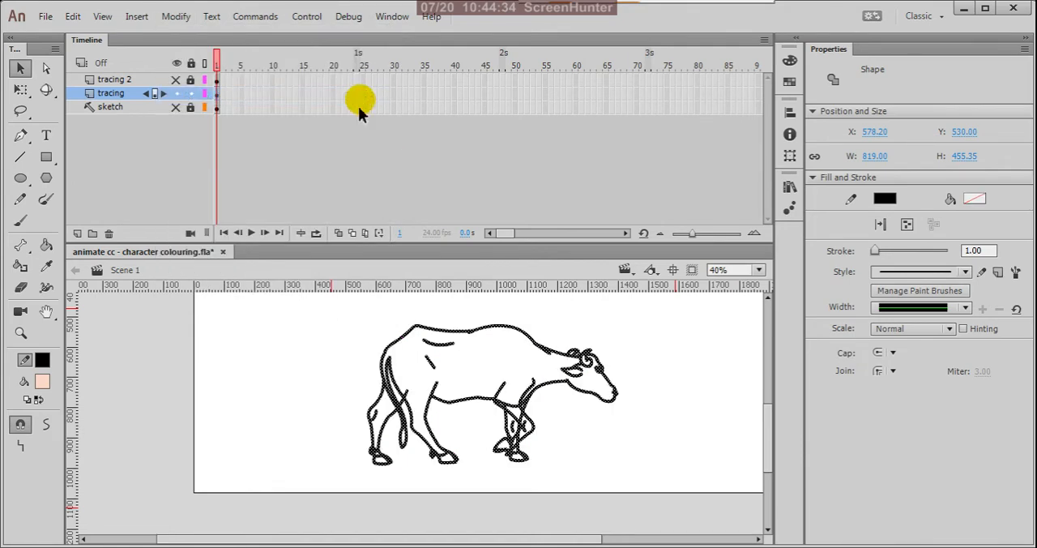
click(664, 366)
Step: Delete the short end of the far hind leg's line that overshoots the near hind leg's back edge
scroll(504, 418, up, 4)
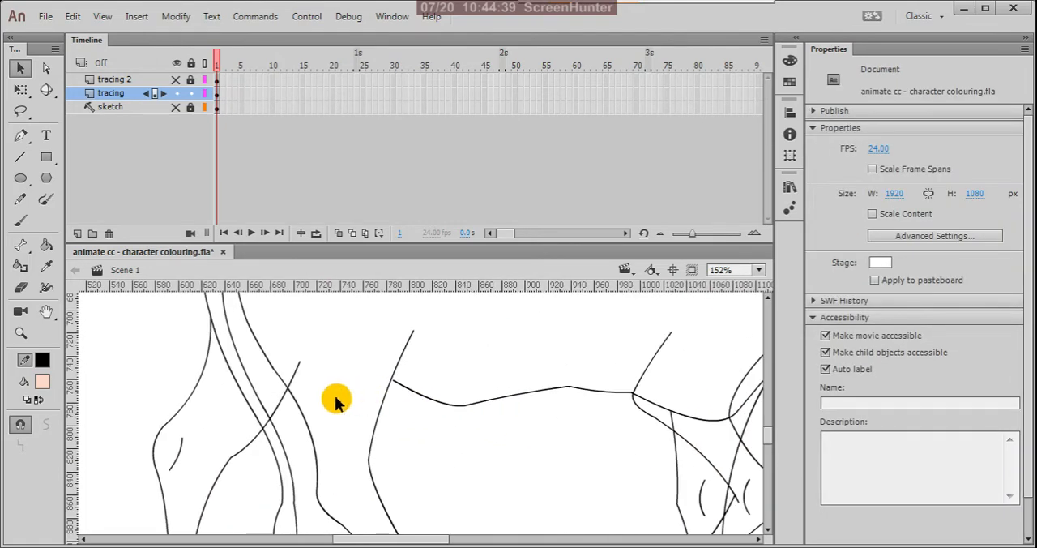
click(295, 376)
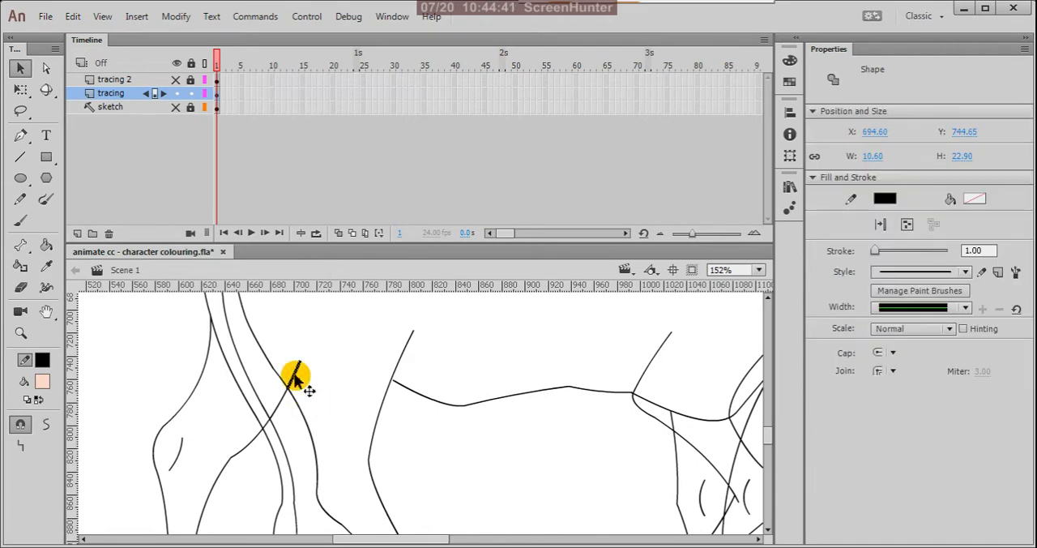
click(295, 378)
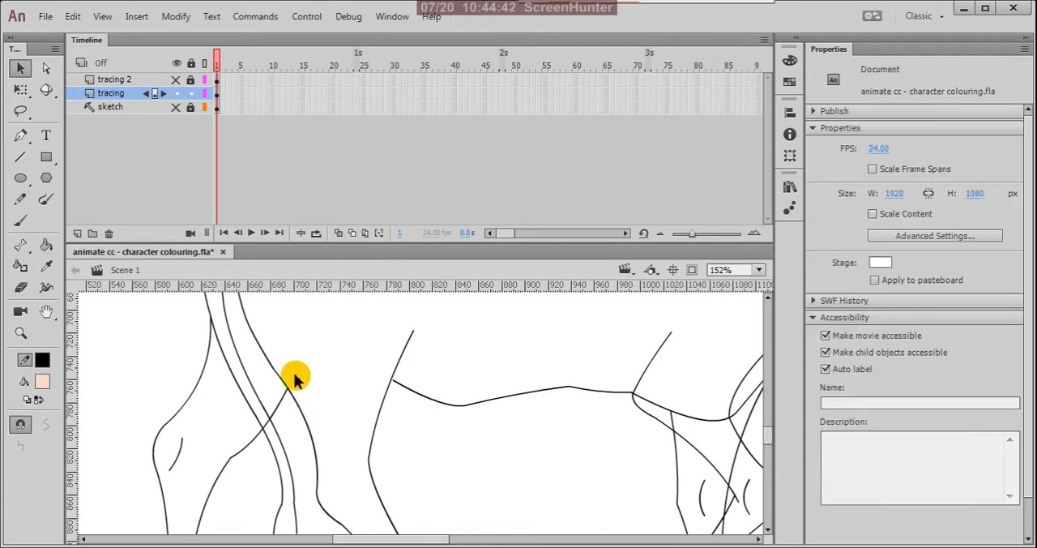
Step: Delete the segment of the far hind leg's line that crosses between the two edges of the tail
scroll(280, 431, up, 2)
click(267, 421)
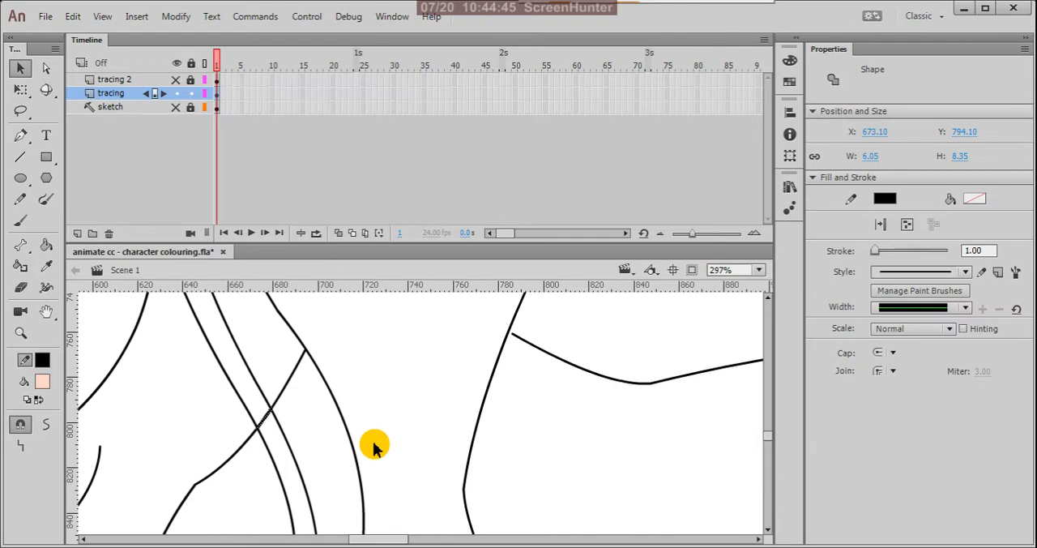
key(Delete)
Step: Delete the belly line segments crossing the top of the near front leg and the short end of the far front leg's line inside it
scroll(390, 421, down, 5)
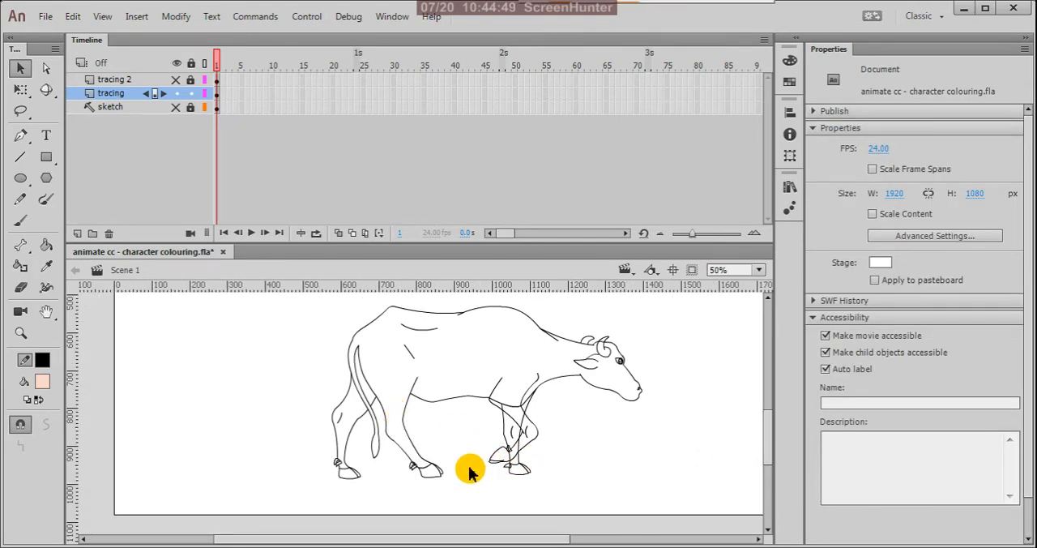
scroll(515, 418, up, 4)
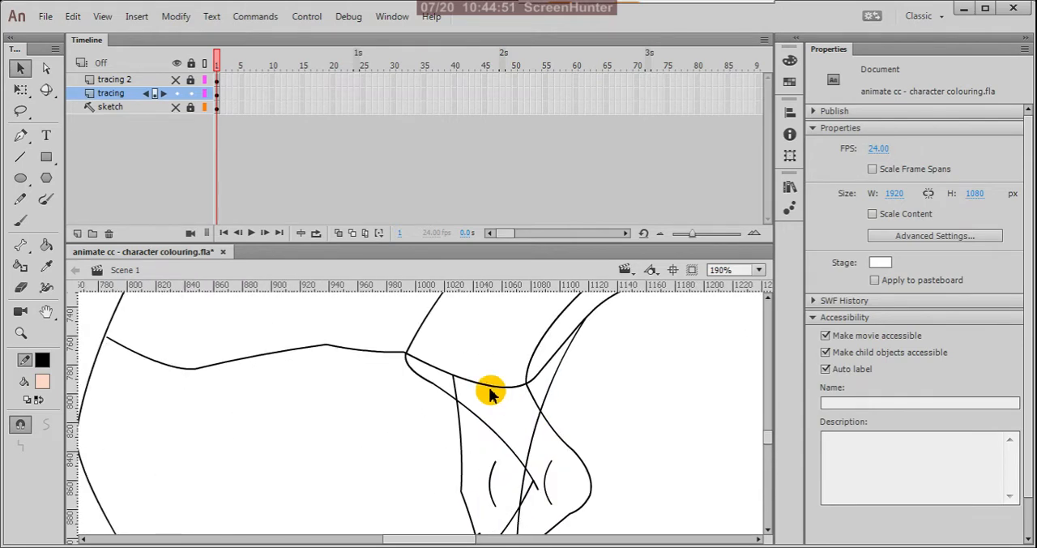
click(489, 388)
key(Delete)
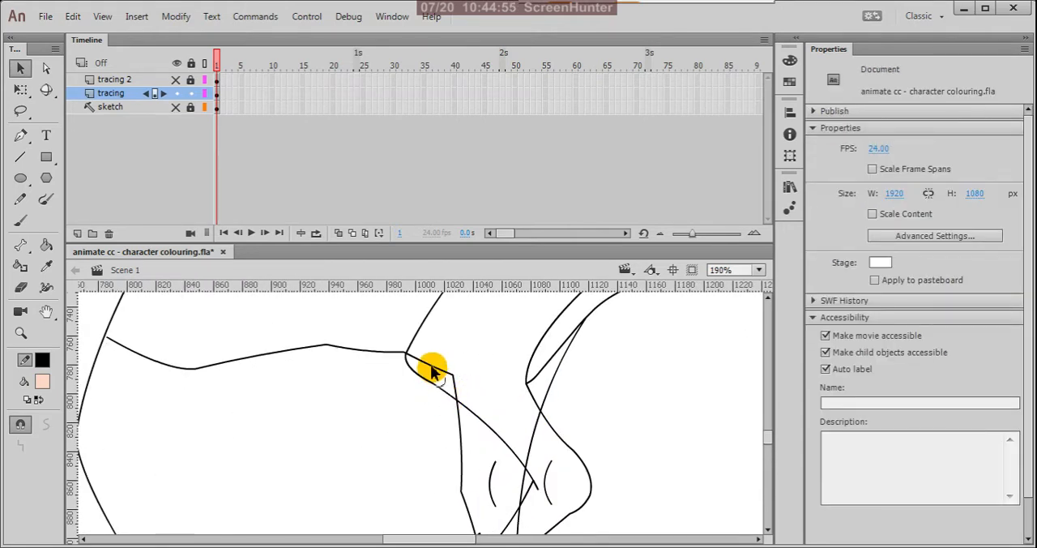
click(433, 373)
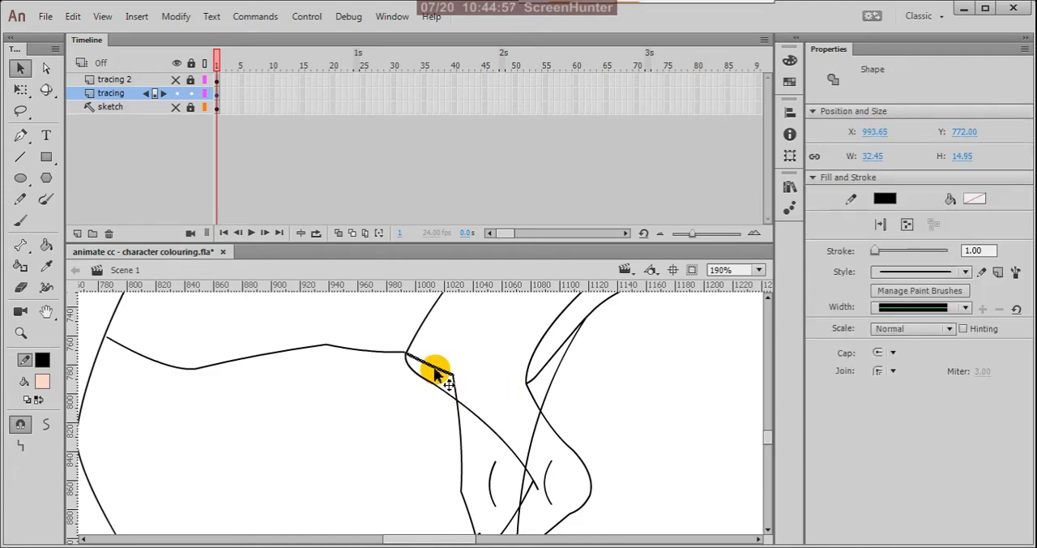
key(Delete)
click(460, 393)
key(Delete)
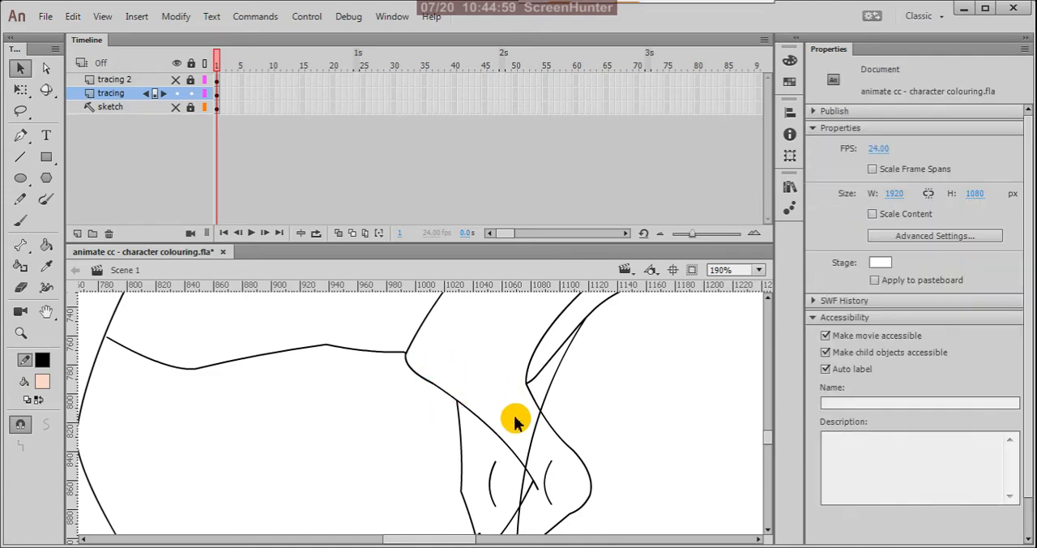
Step: Delete the far front leg's line segments that run through the raised near front leg's knee, shin and hoof
scroll(500, 452, down, 3)
scroll(527, 448, up, 2)
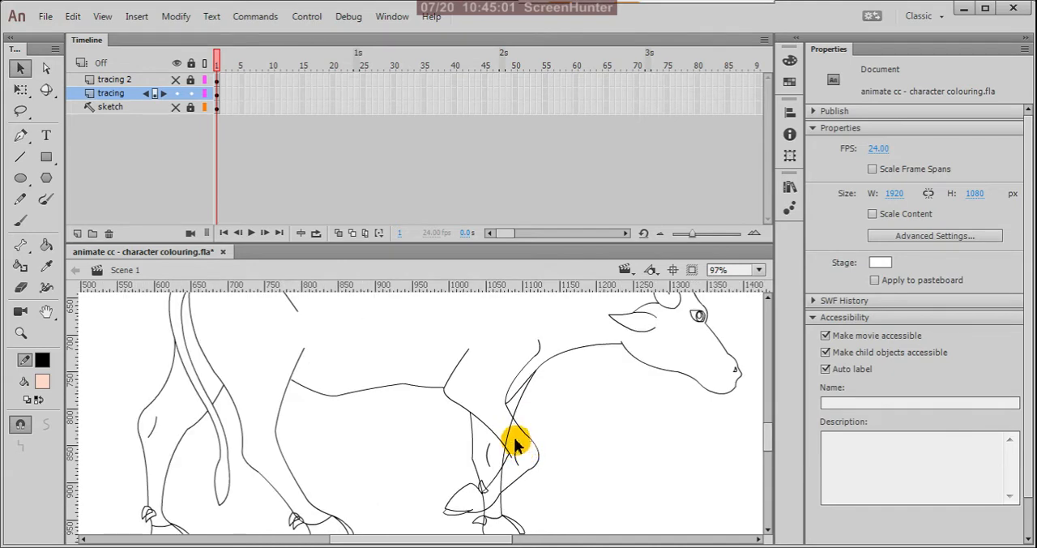
click(508, 427)
key(Delete)
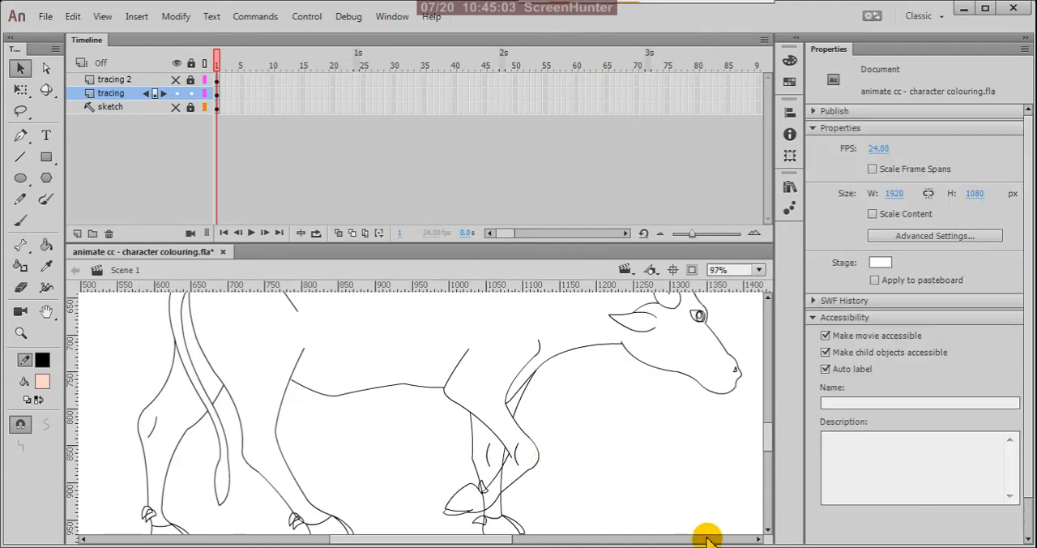
click(502, 486)
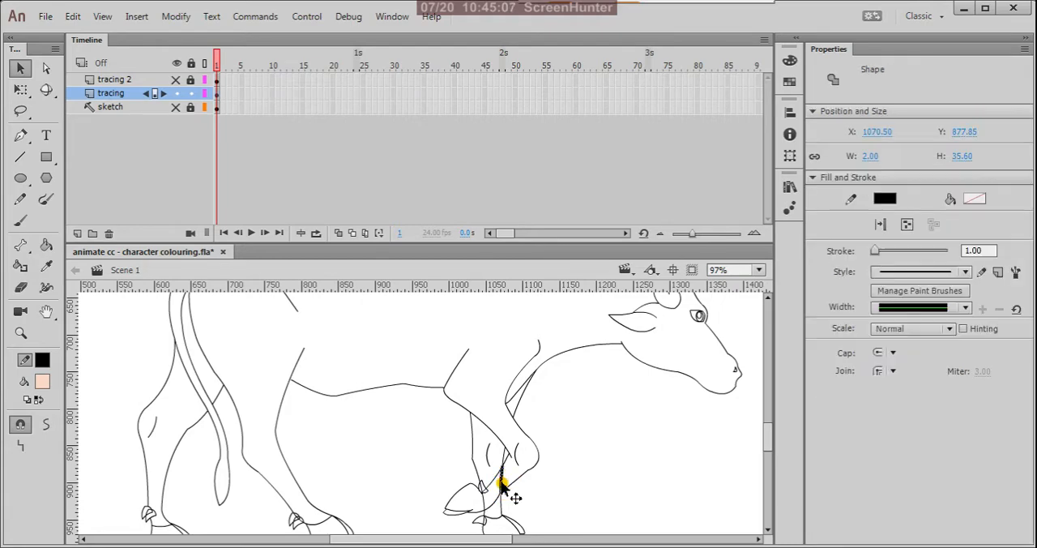
click(474, 495)
click(483, 500)
click(519, 489)
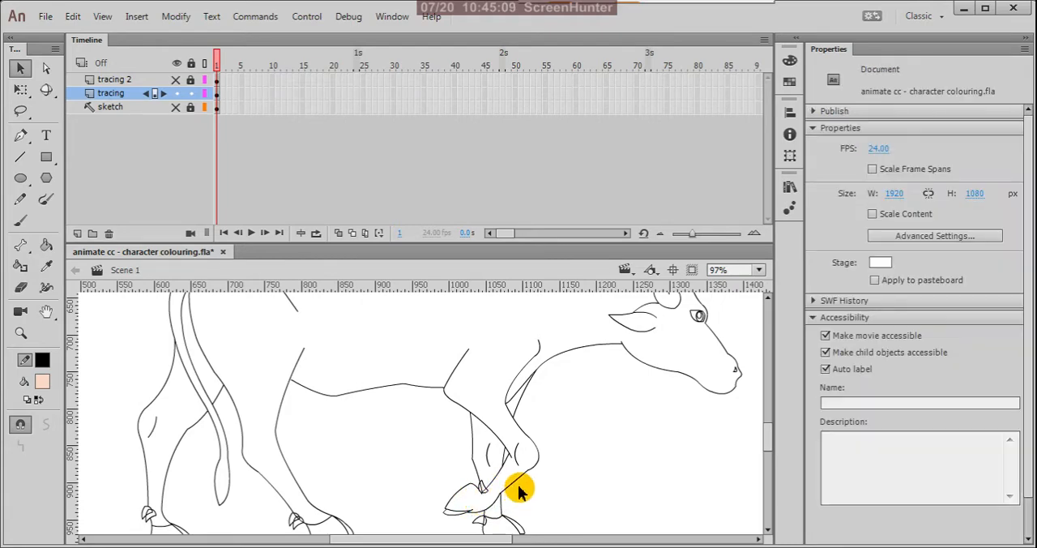
Step: Delete the far front leg's line segment that passes through the dewclaw of the raised front leg
scroll(521, 475, down, 2)
scroll(513, 398, up, 6)
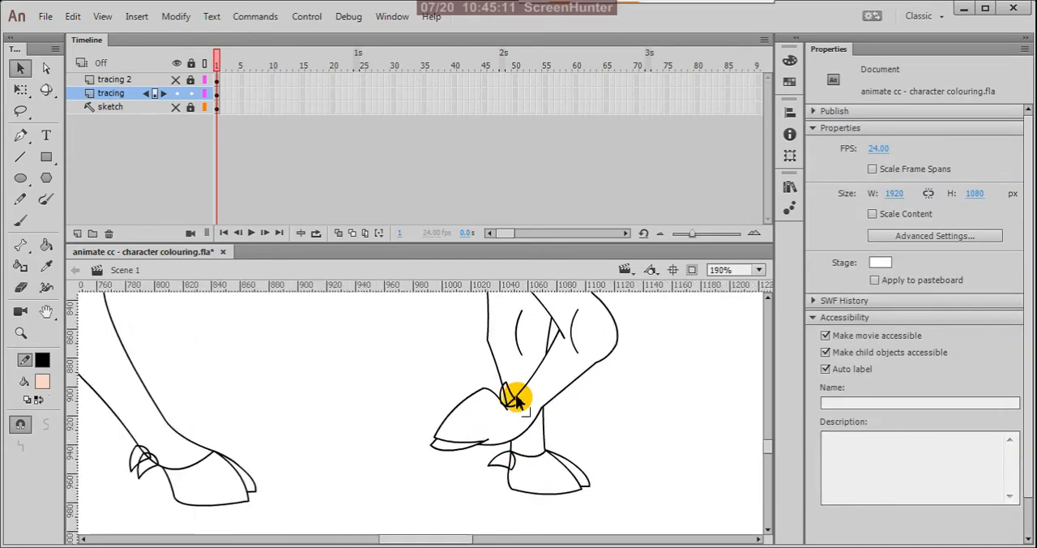
click(485, 417)
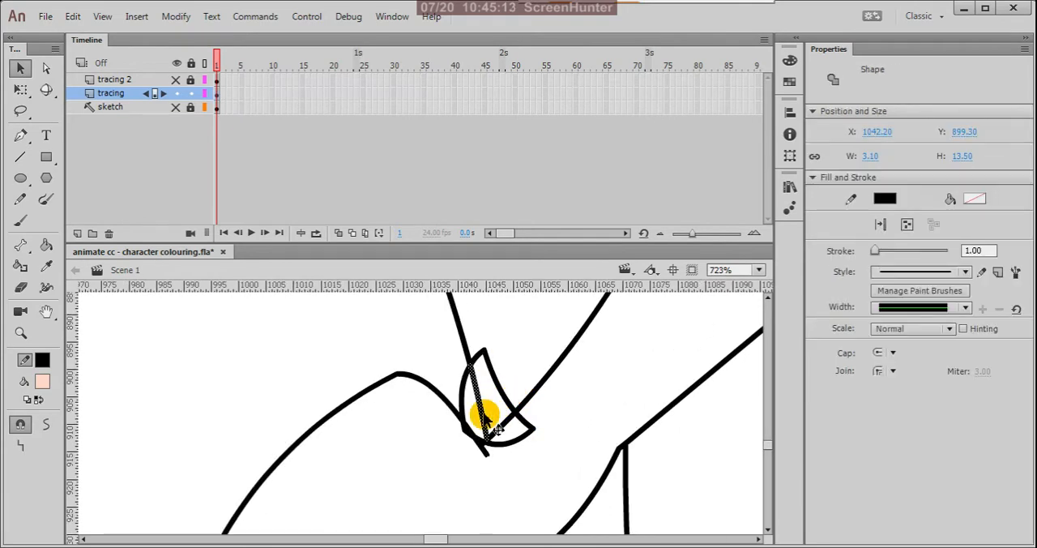
click(521, 421)
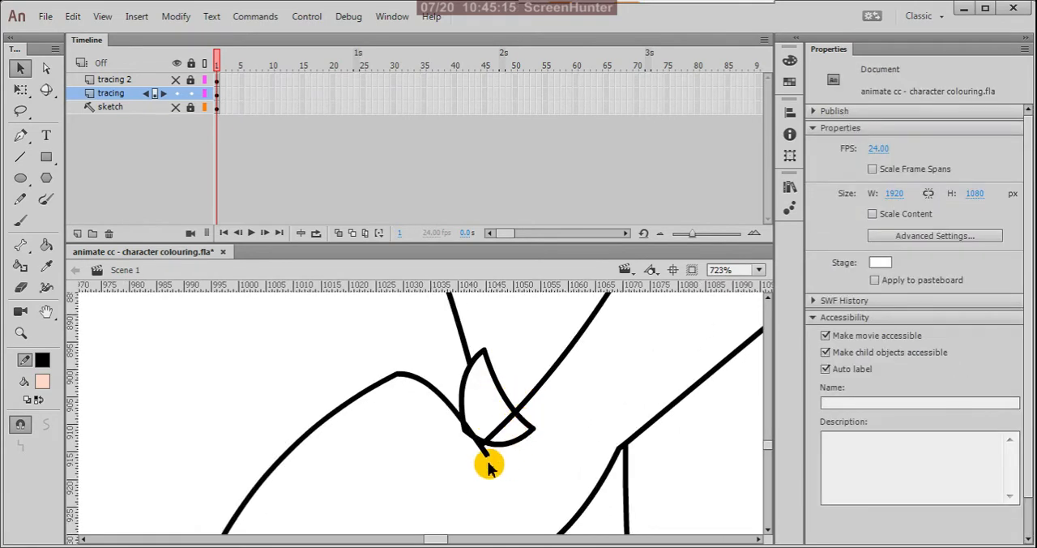
Step: Delete the tiny corner of the raised front leg's dewclaw outline that pokes past the hoof's edge
scroll(456, 451, up, 2)
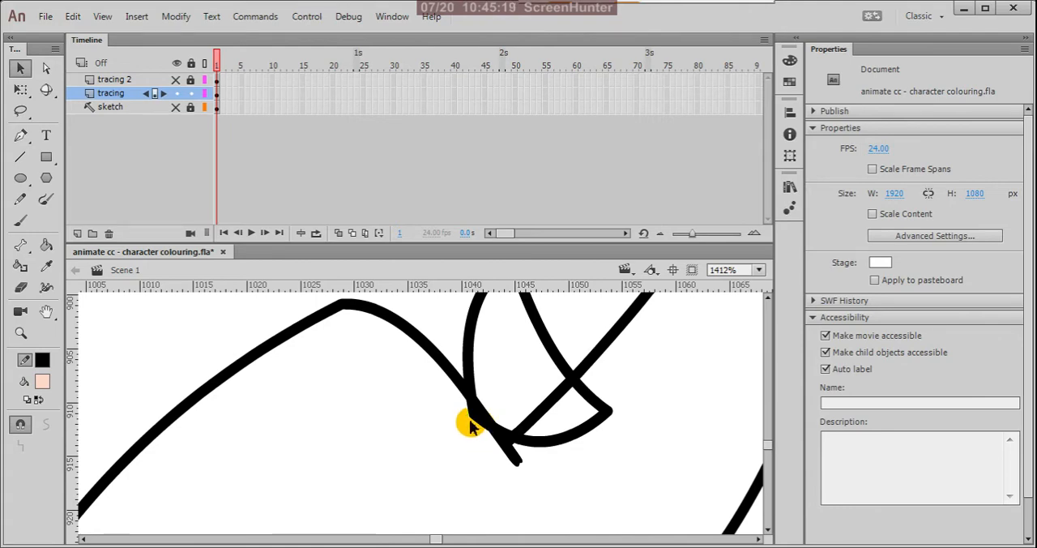
scroll(502, 421, down, 3)
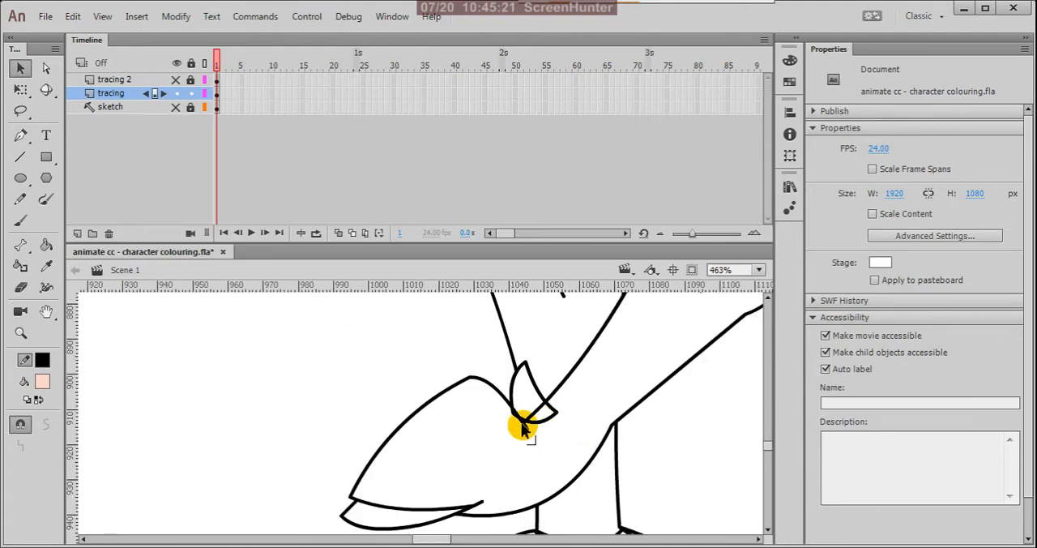
scroll(522, 425, up, 3)
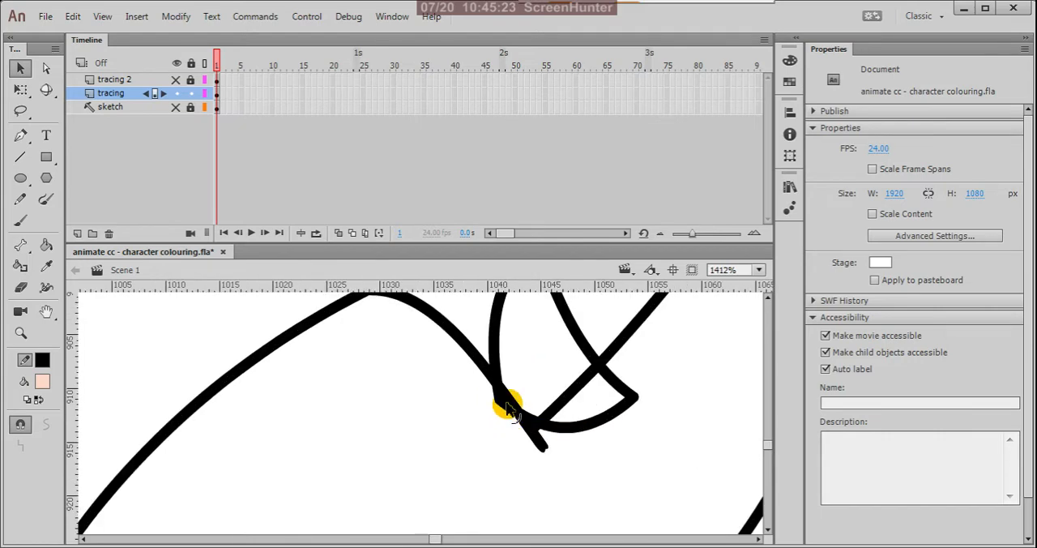
click(494, 405)
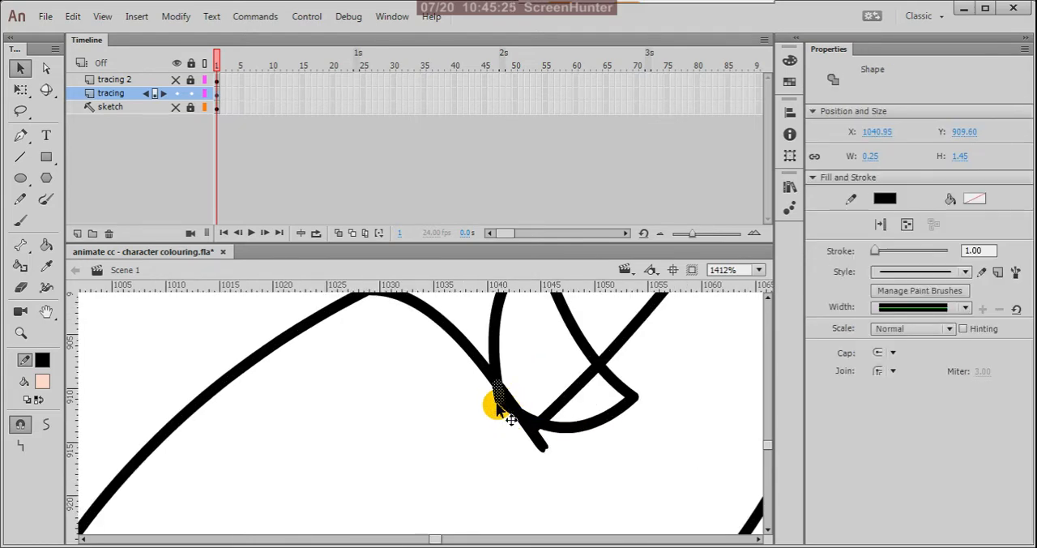
click(494, 411)
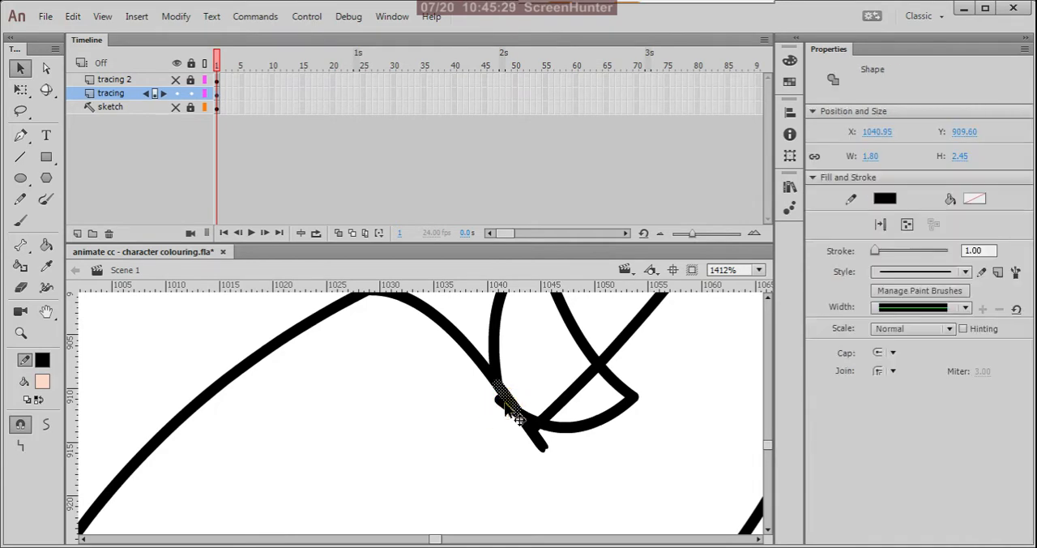
click(497, 407)
click(499, 405)
key(Delete)
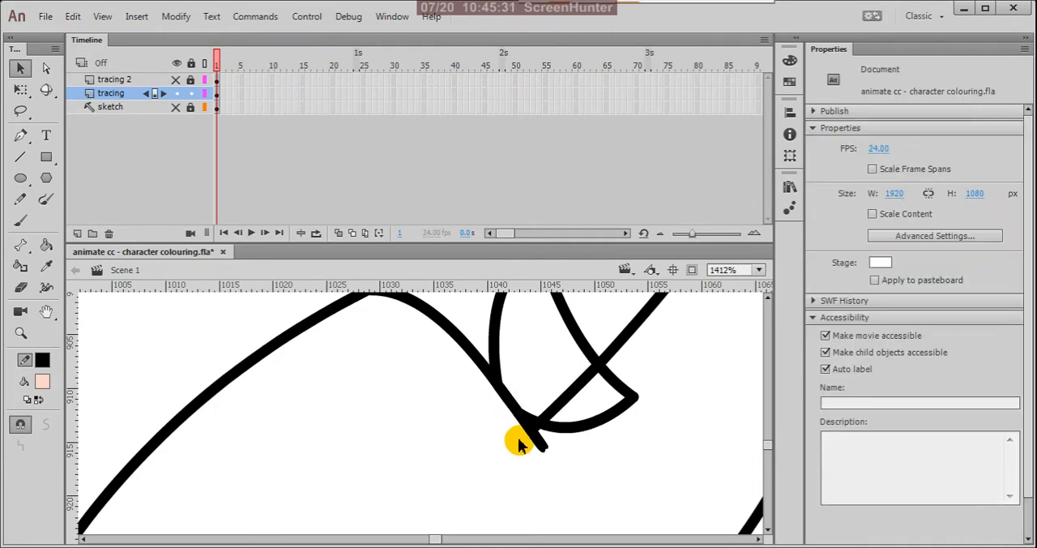
Step: Delete the segment of the raised front leg's own edge that cuts across its dewclaw
scroll(578, 429, down, 6)
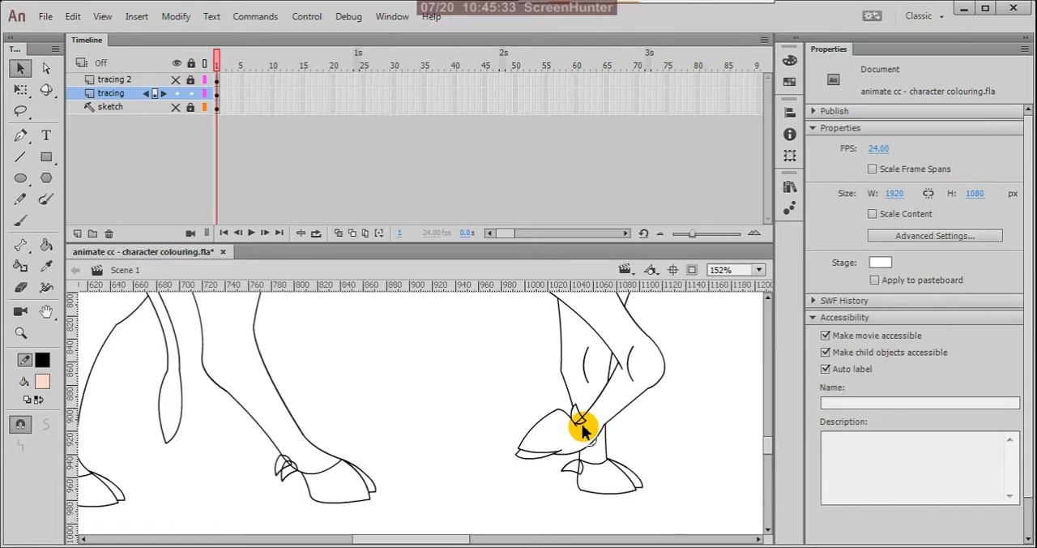
scroll(581, 426, up, 5)
click(574, 404)
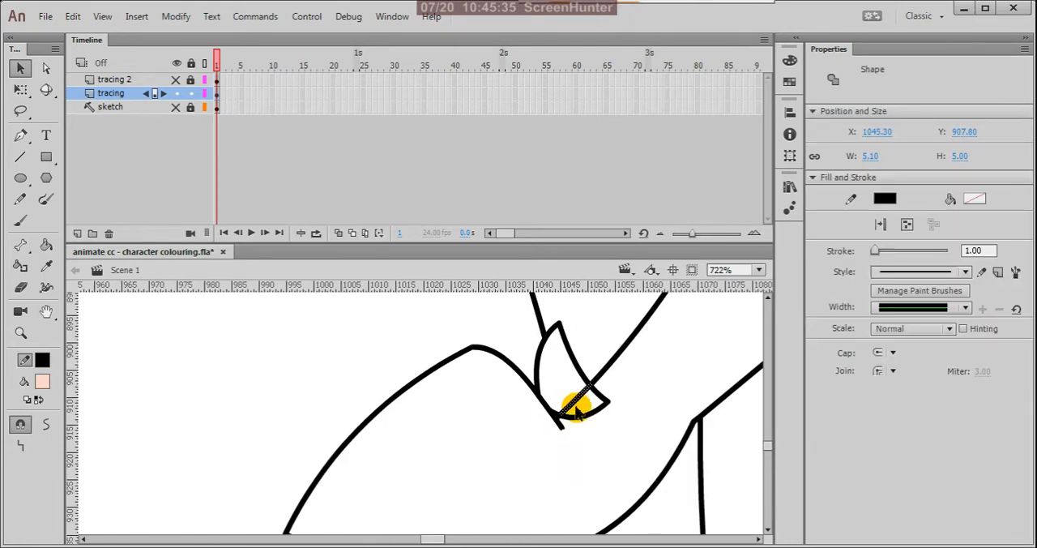
key(Delete)
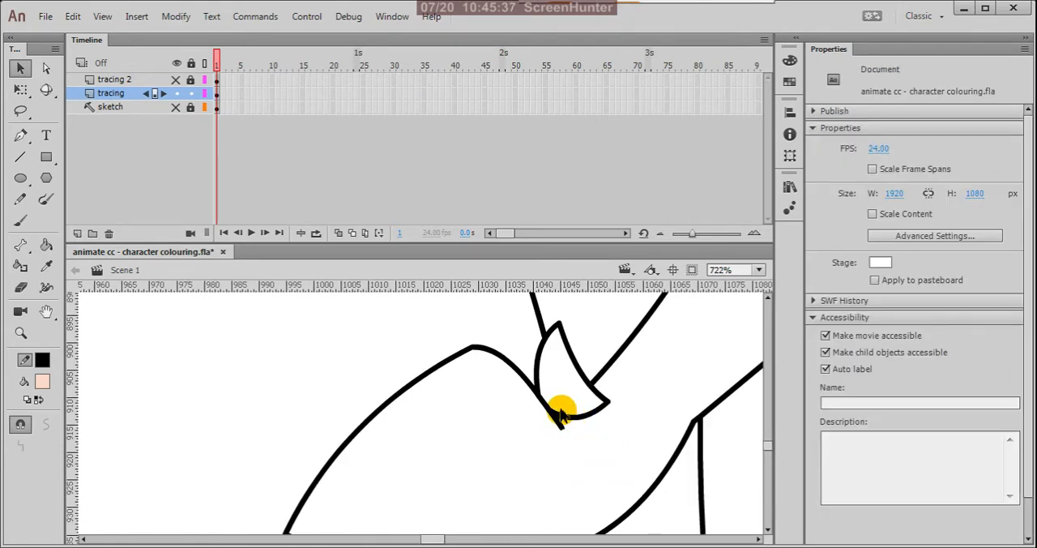
Step: Remove the tiny leftover line fragments where the raised front leg's dewclaw meets the hoof line
click(562, 417)
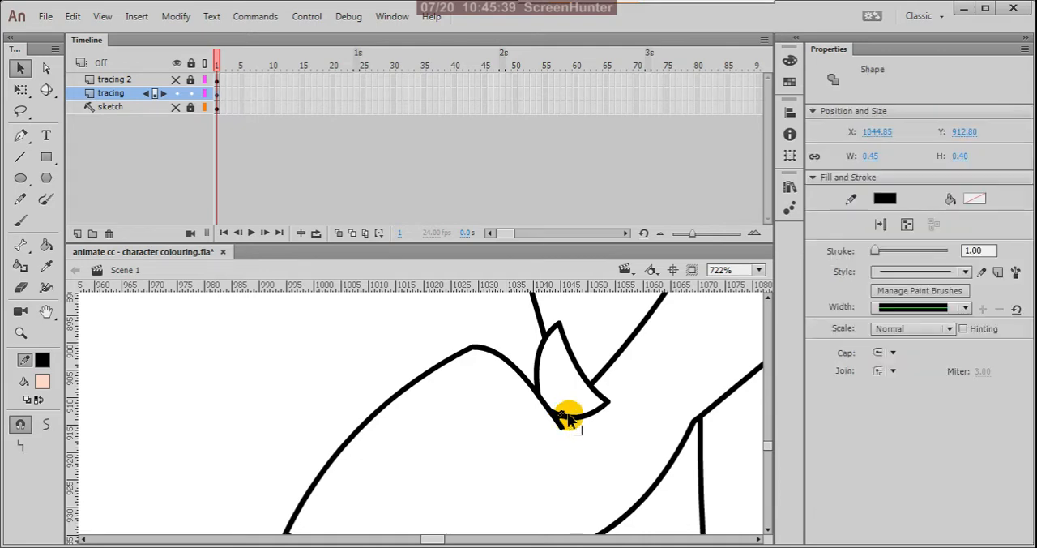
click(626, 437)
scroll(571, 419, up, 4)
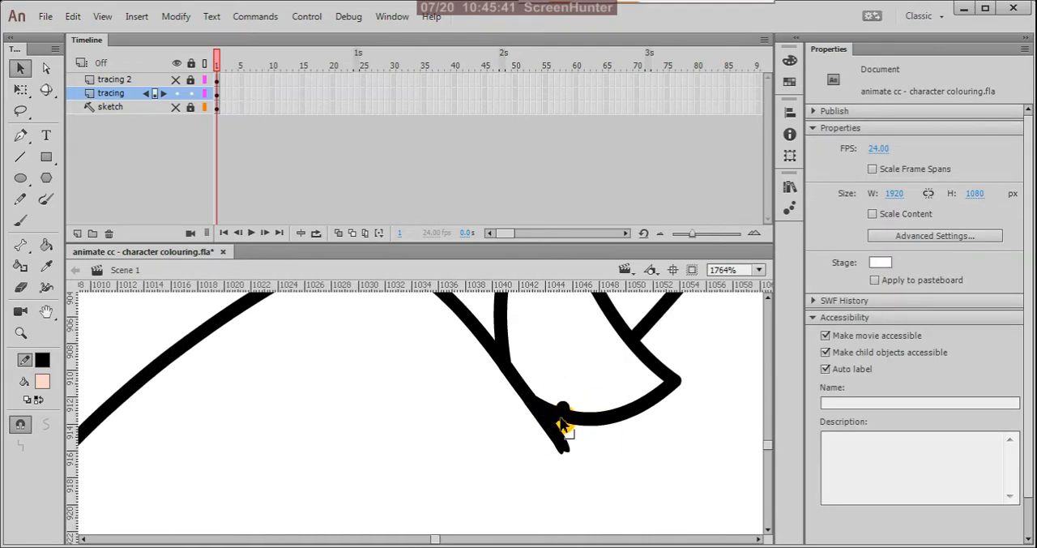
click(556, 413)
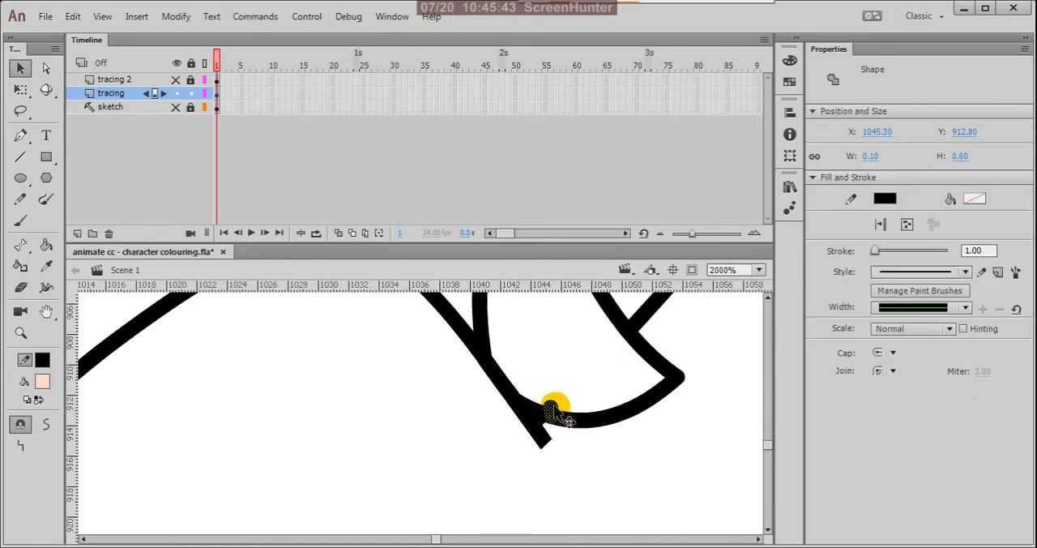
click(592, 456)
Step: Delete the leg line segment that runs through the dewclaw of the standing far front leg
scroll(566, 425, down, 8)
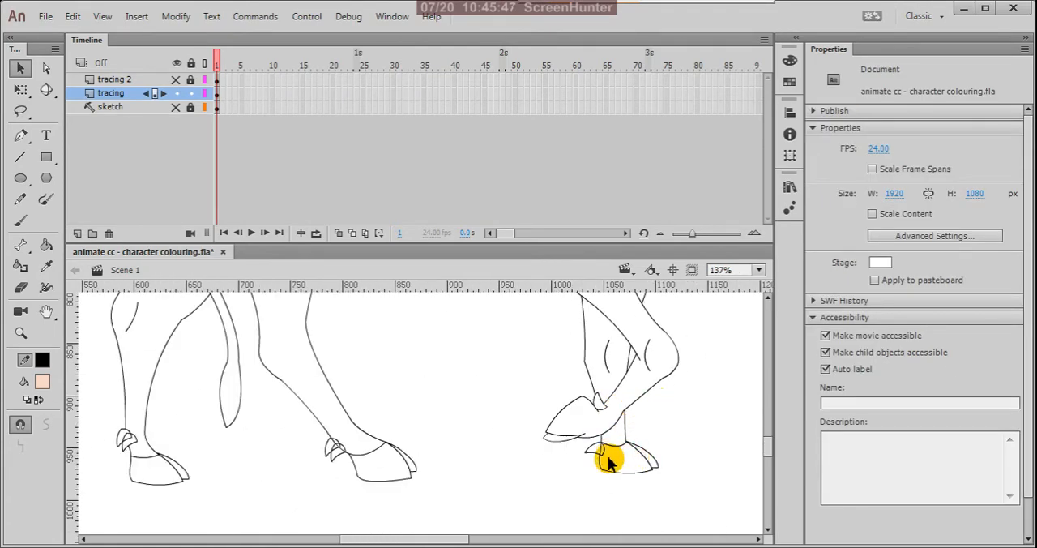
scroll(592, 444, up, 6)
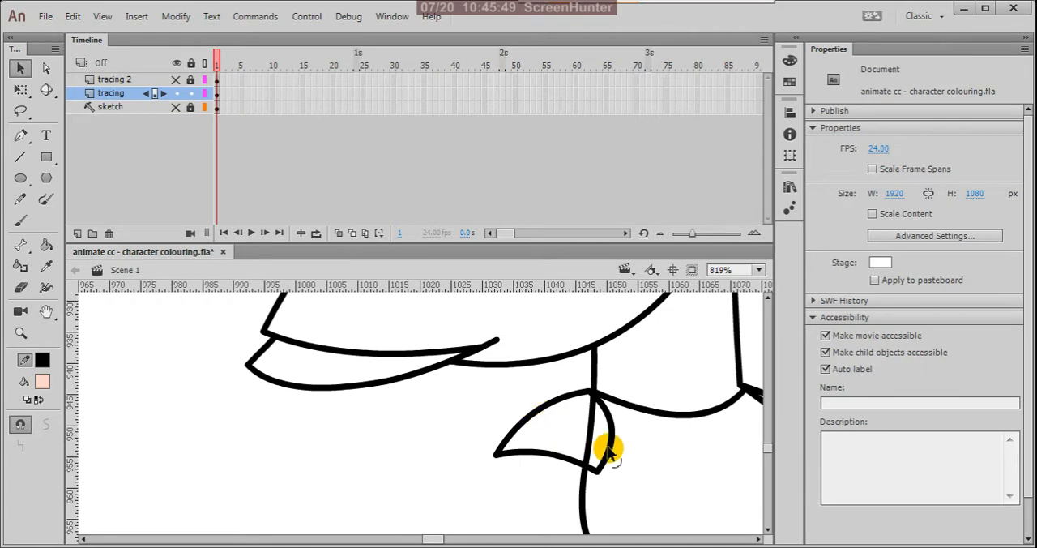
click(592, 435)
key(Delete)
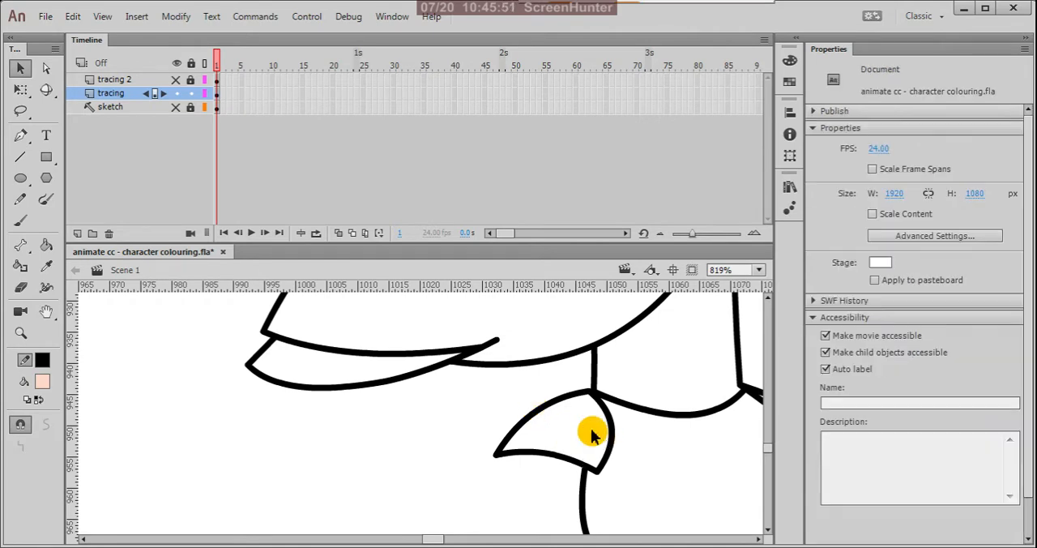
Step: Delete the upper part of the near hind leg's line that passes through its lower dewclaw
scroll(661, 421, down, 5)
scroll(699, 401, down, 1)
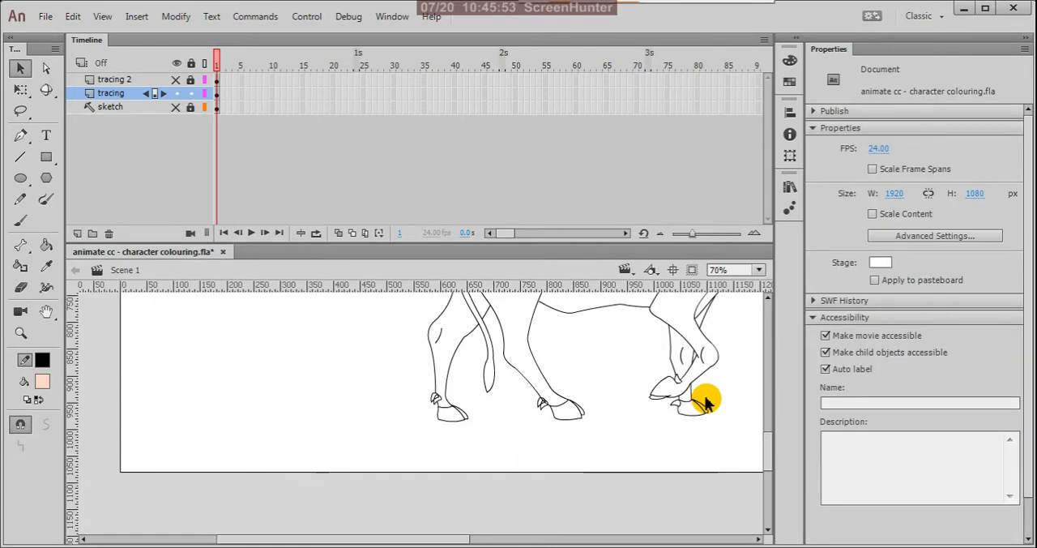
scroll(551, 417, up, 6)
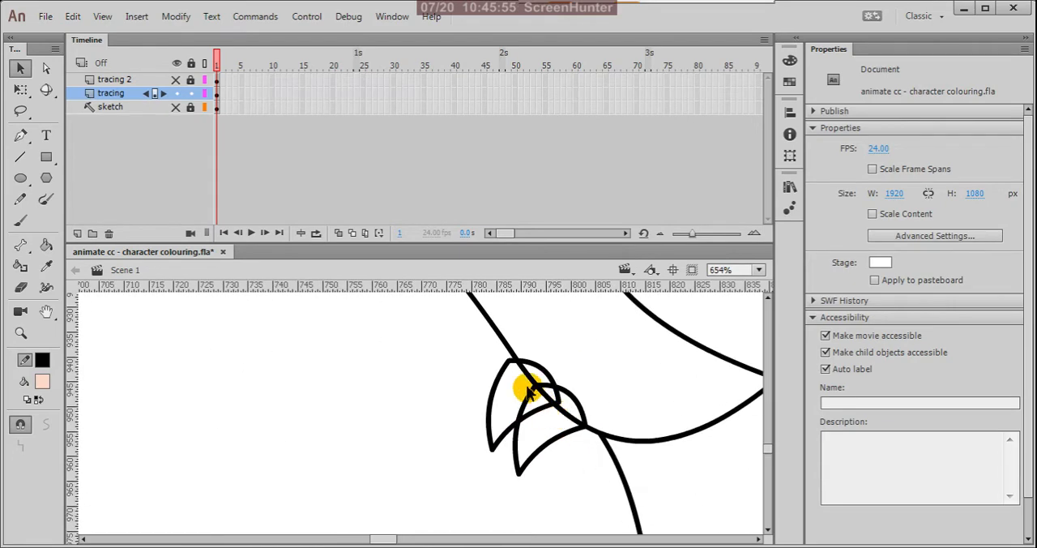
click(528, 376)
click(461, 440)
click(548, 421)
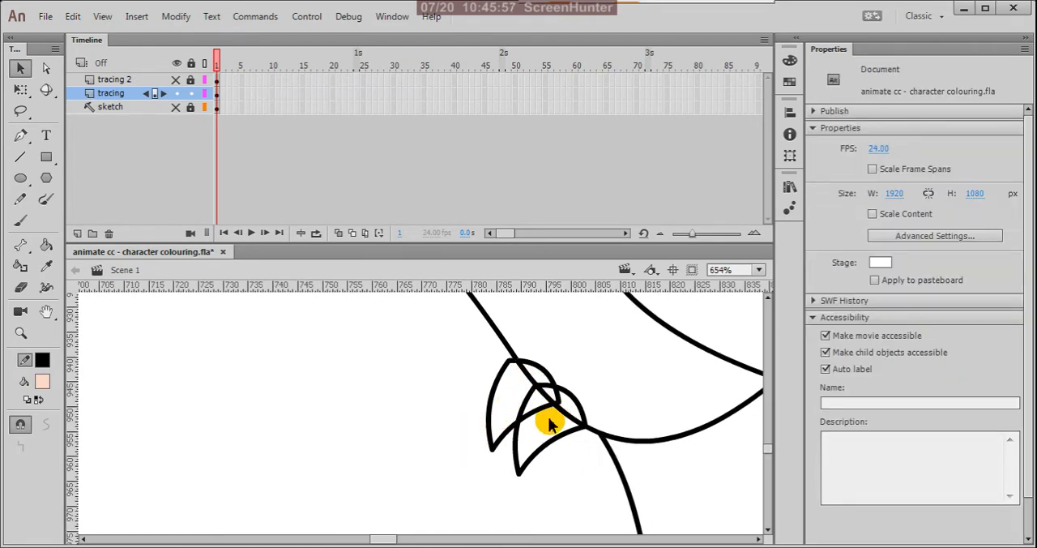
click(556, 405)
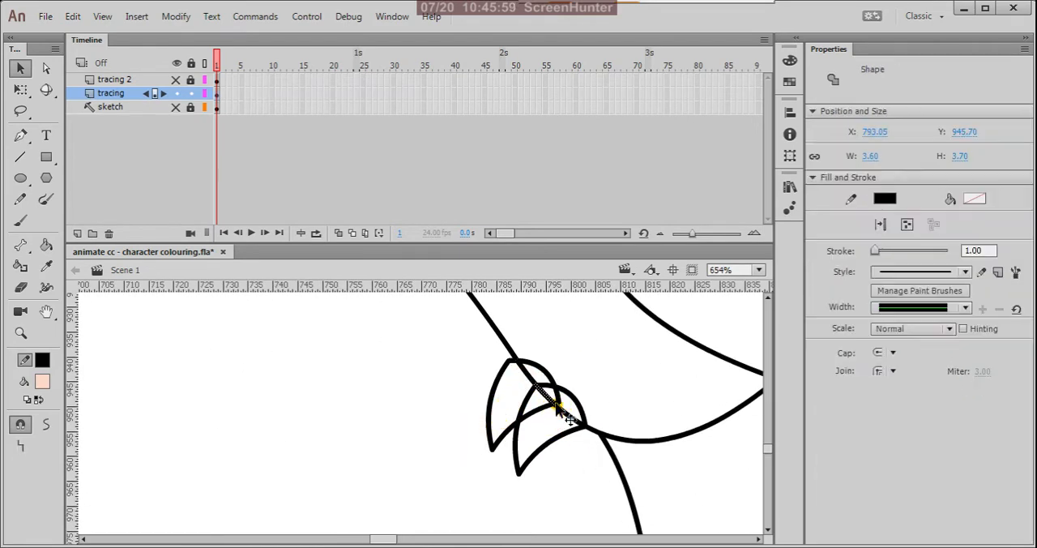
click(550, 416)
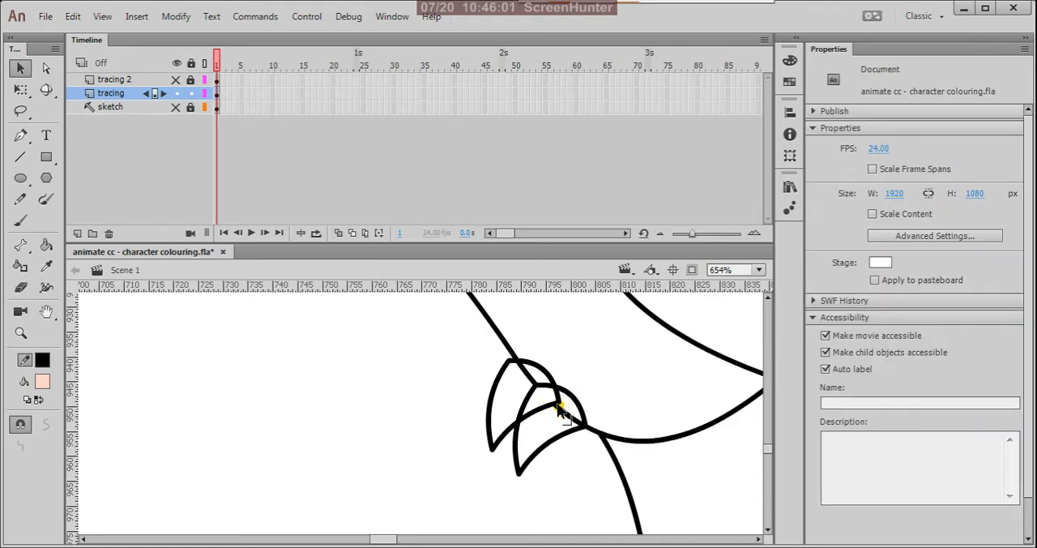
Step: Delete the edges of the near hind leg's upper dewclaw that lie inside the lower dewclaw
click(557, 406)
click(551, 411)
click(541, 417)
click(542, 413)
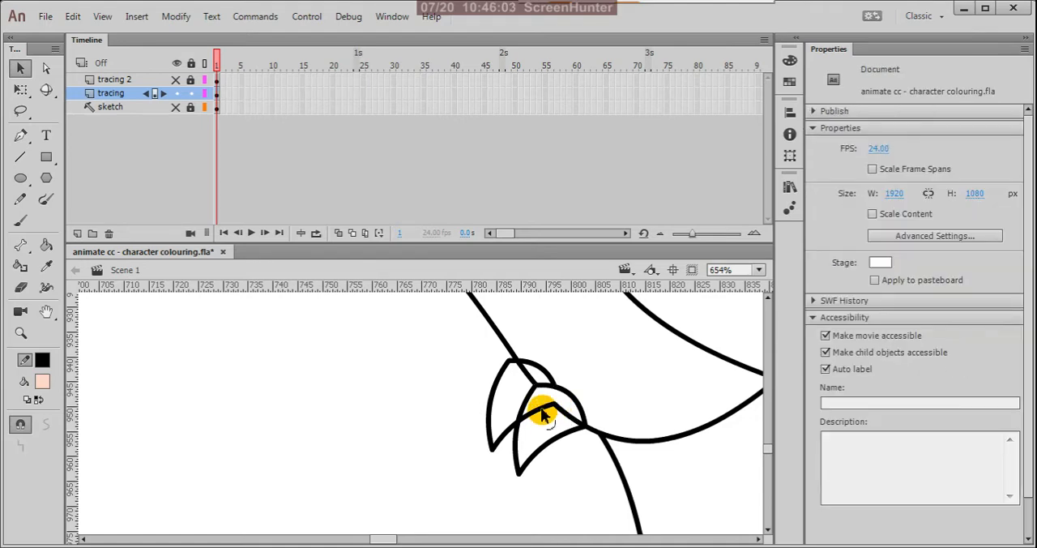
click(543, 413)
click(556, 411)
click(530, 395)
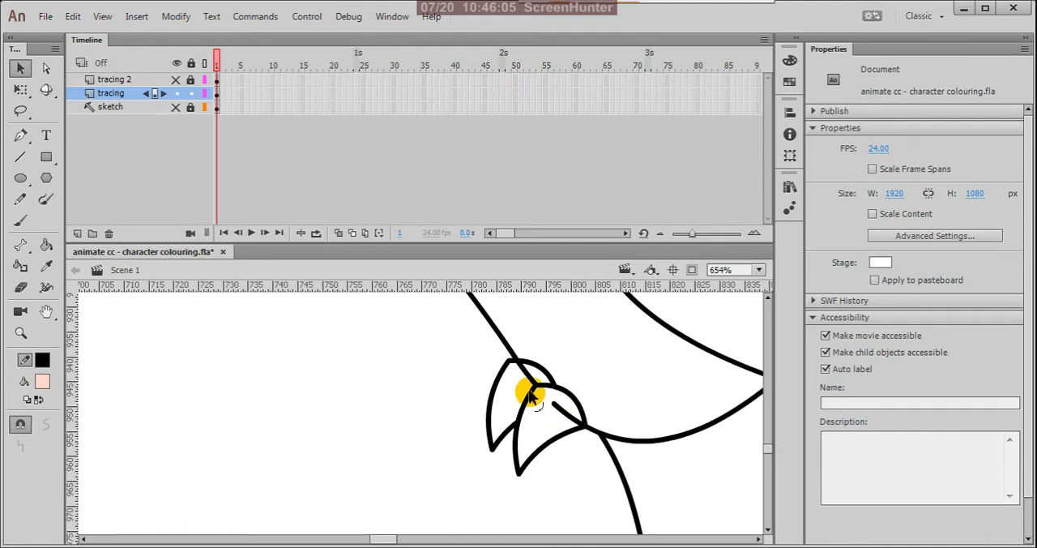
Step: Delete the leg line segment inside the near hind leg's upper dewclaw and the hoof line stub inside its lower dewclaw
click(530, 378)
key(Delete)
click(566, 414)
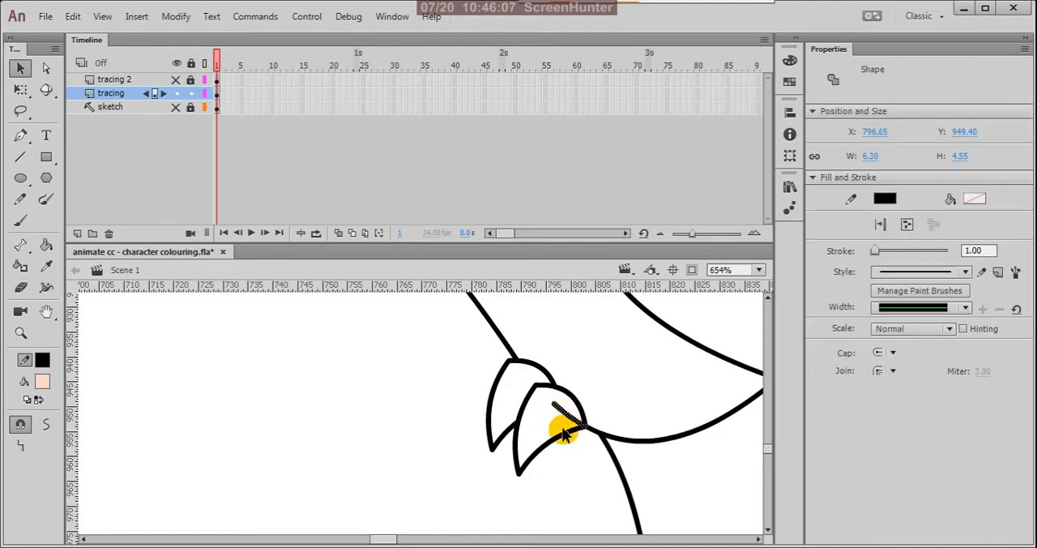
key(Delete)
scroll(620, 397, down, 5)
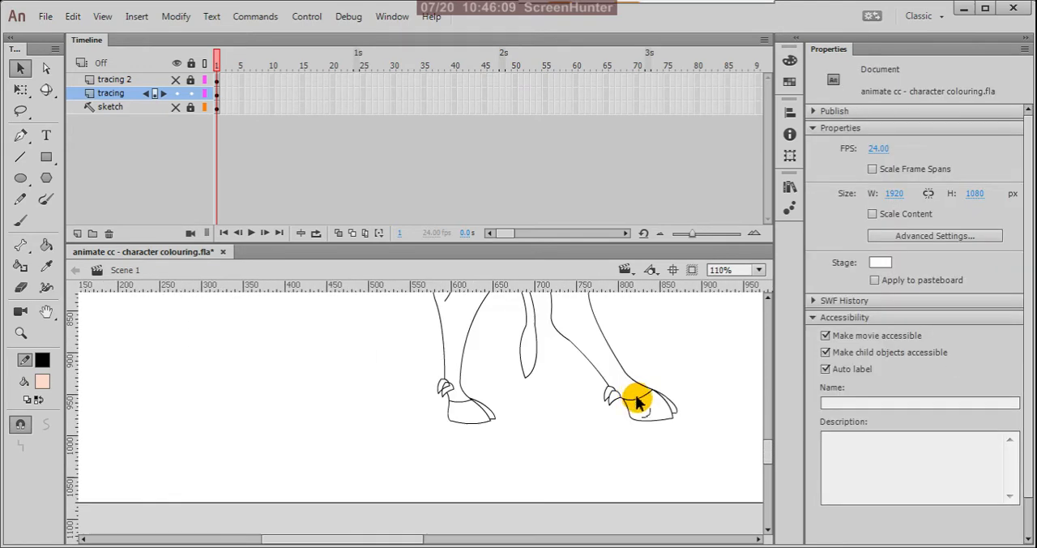
Step: Delete the edges of the far hind leg's upper dewclaw that lie inside the lower dewclaw
scroll(472, 405, up, 8)
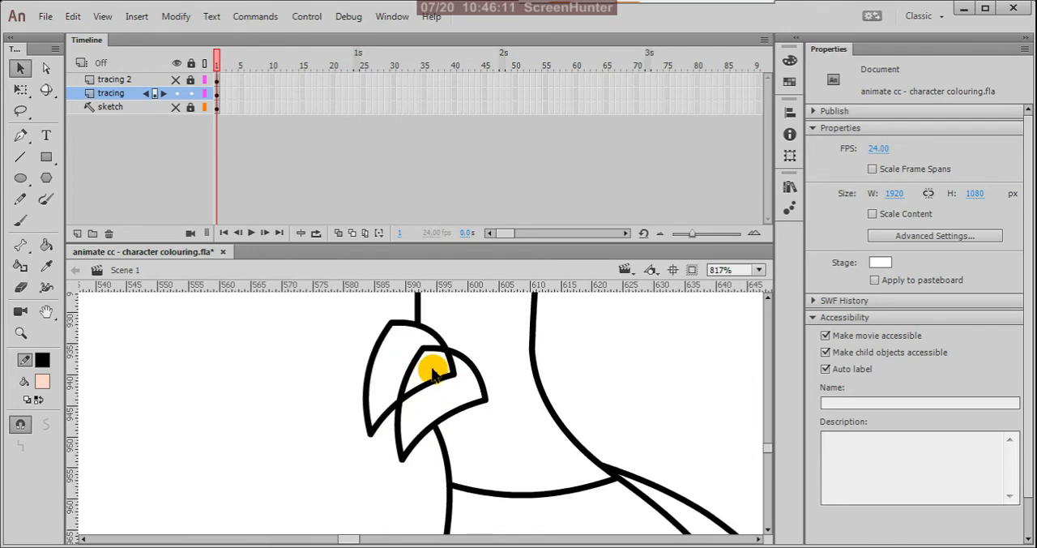
click(452, 375)
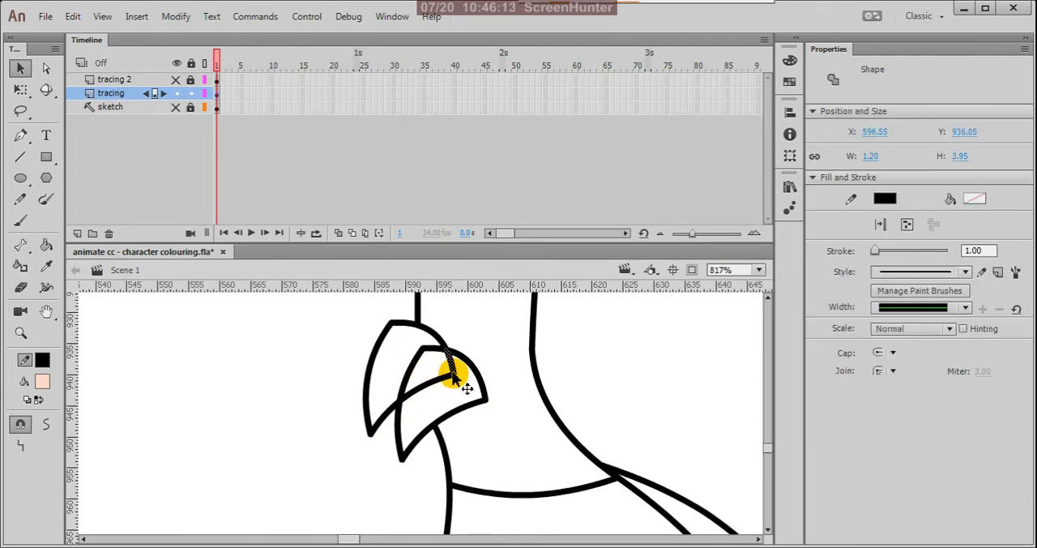
key(Delete)
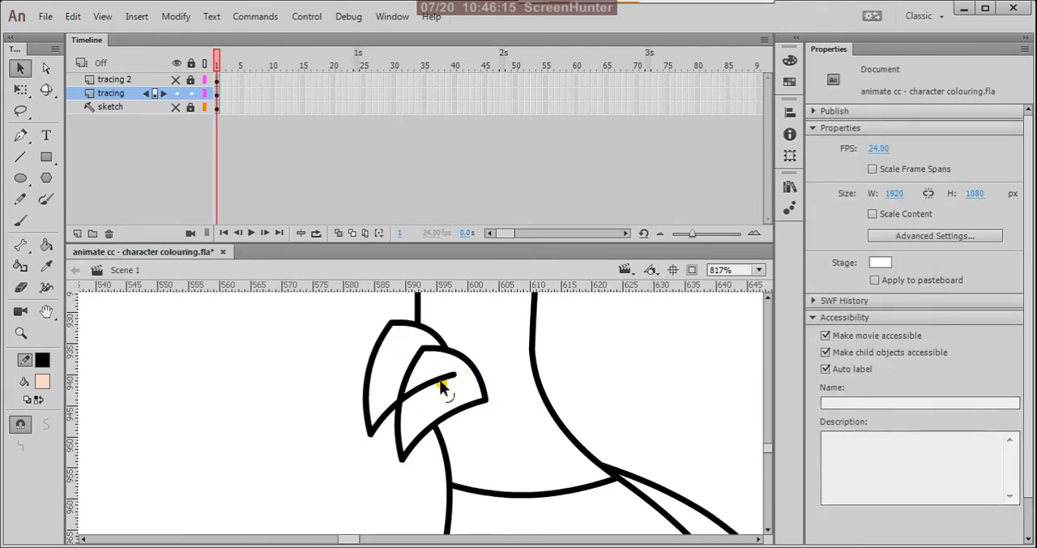
click(443, 385)
key(Delete)
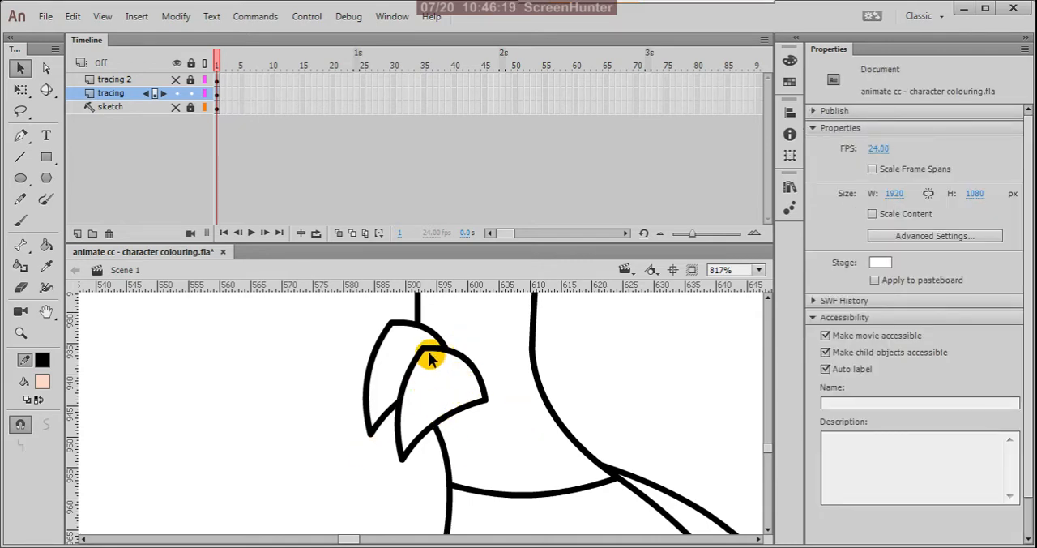
scroll(429, 366, down, 10)
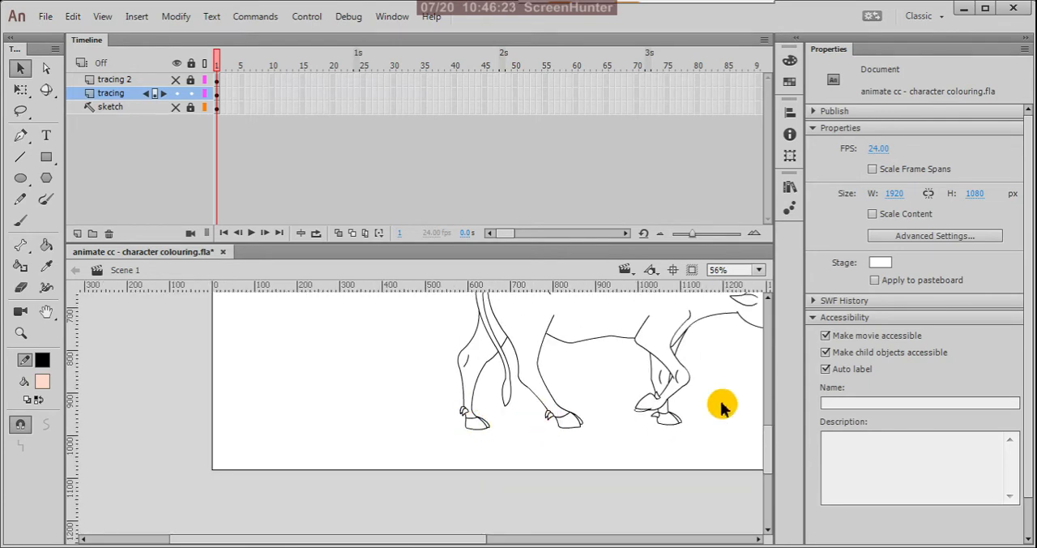
Step: Snap the loose line end at the rear corner of the raised front hoof onto the adjoining hoof line
scroll(705, 397, up, 2)
scroll(624, 417, down, 2)
scroll(611, 423, up, 4)
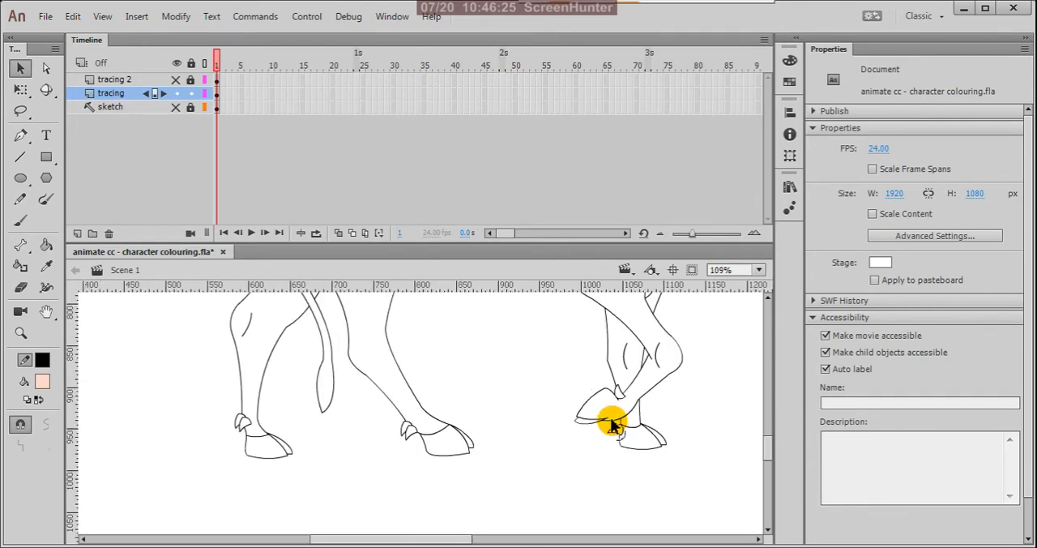
scroll(603, 431, up, 2)
scroll(609, 409, up, 2)
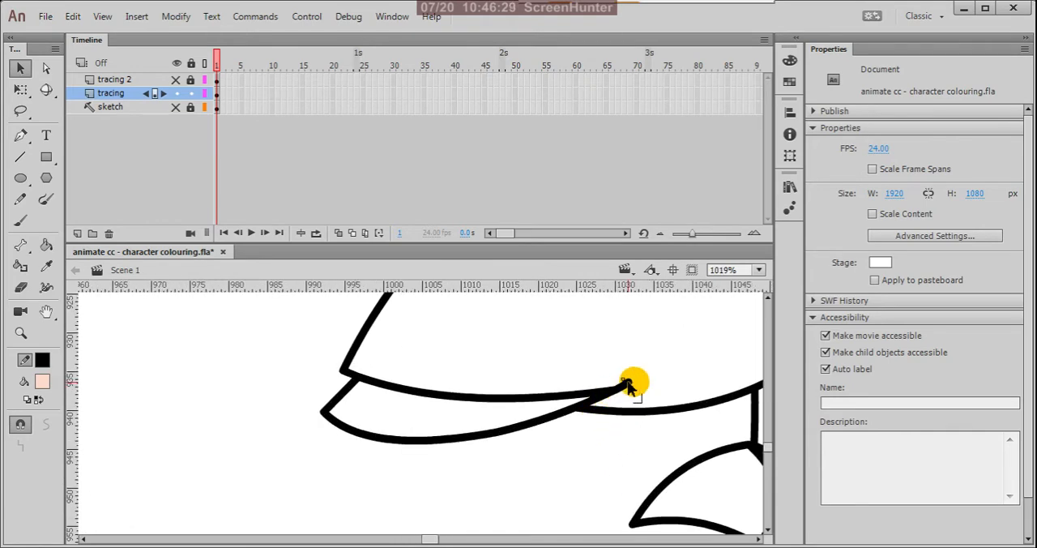
scroll(545, 448, down, 6)
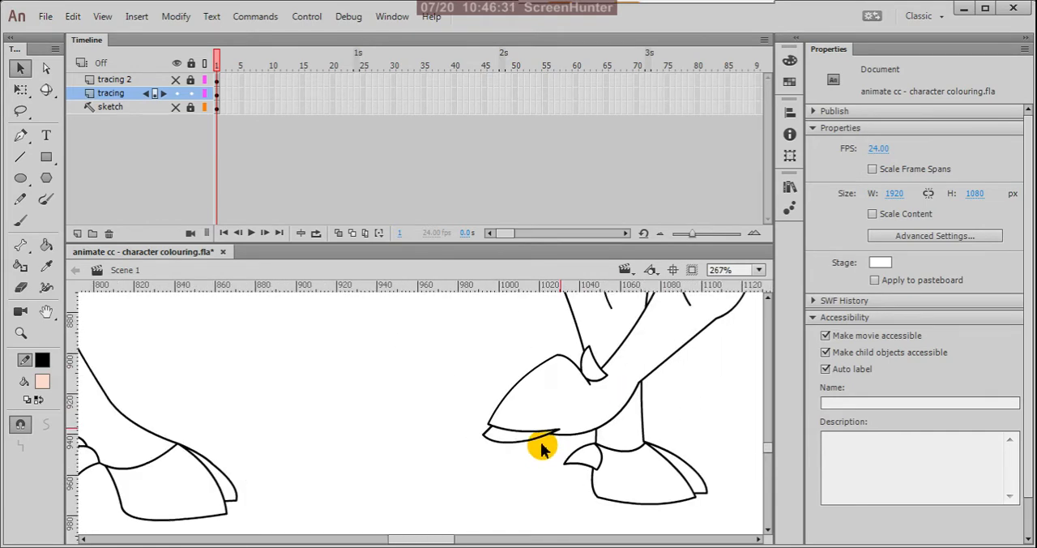
Step: Delete the head outline segment that crosses the near horn
scroll(615, 377, up, 4)
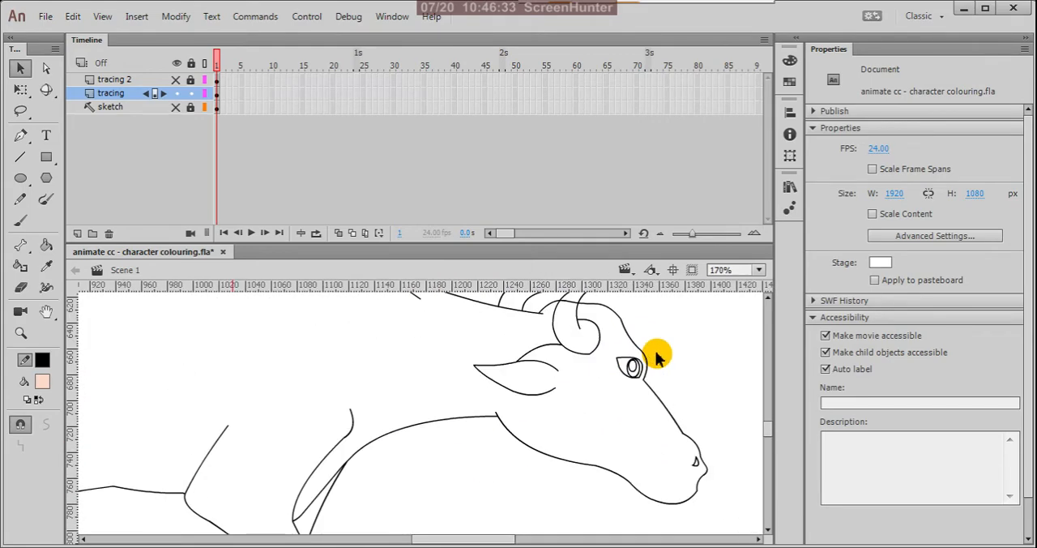
scroll(652, 362, down, 2)
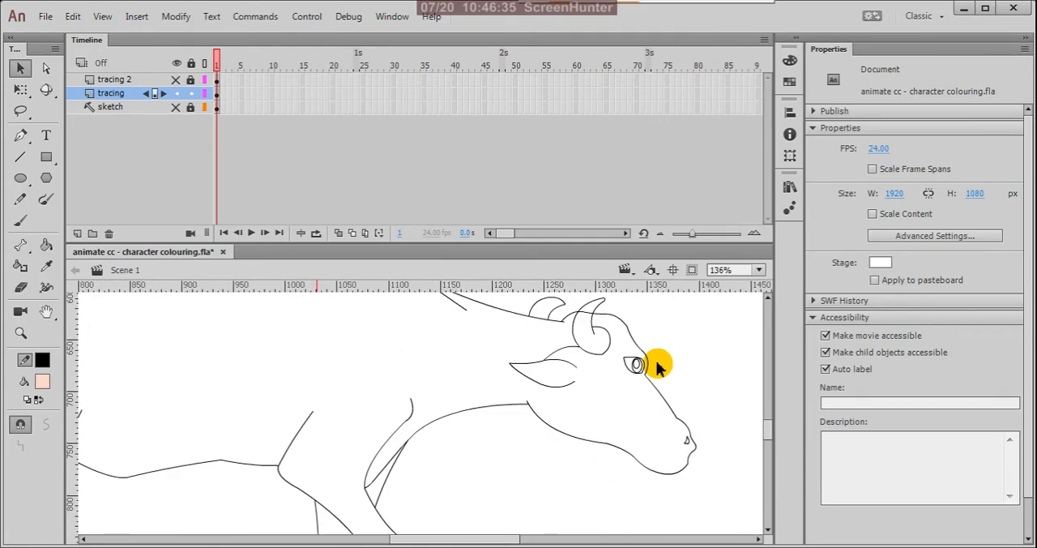
scroll(658, 366, down, 1)
scroll(622, 336, up, 4)
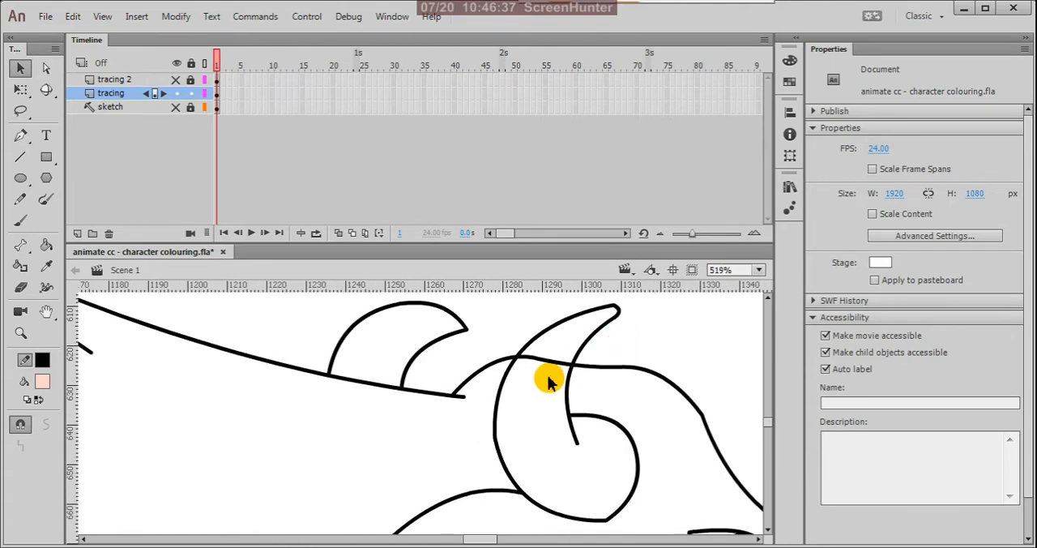
click(550, 366)
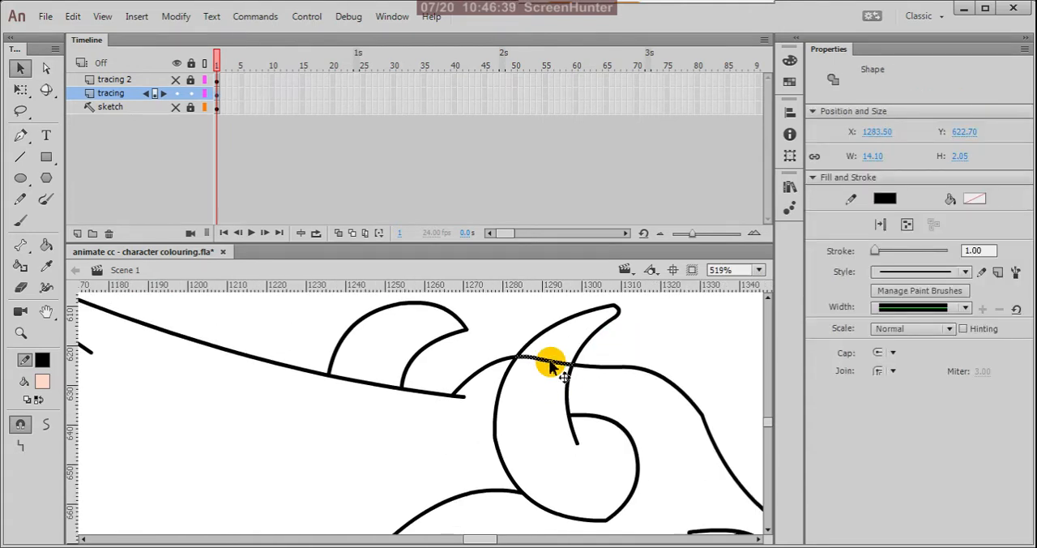
click(554, 383)
scroll(639, 409, down, 3)
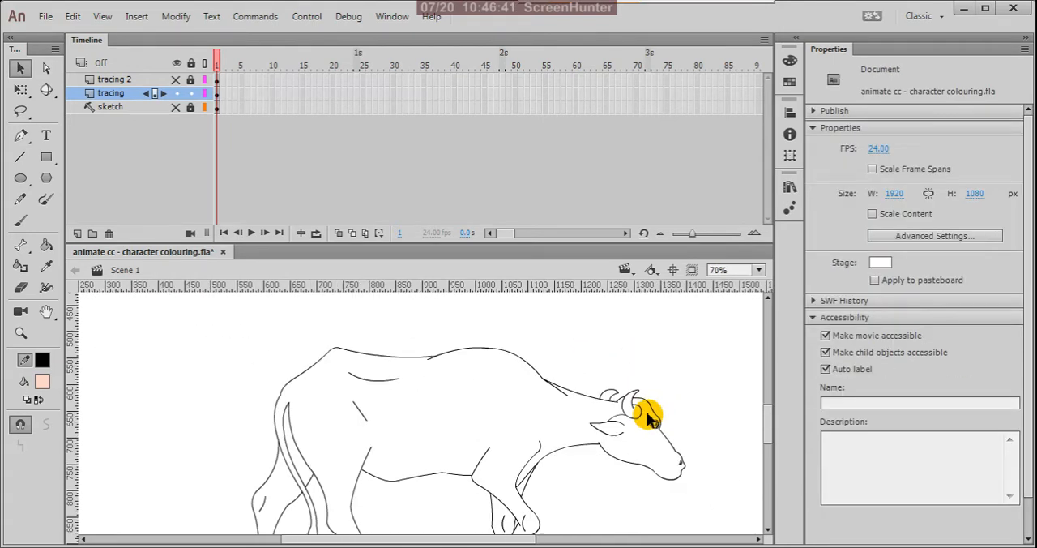
Step: Close the gap between the belly and the near hind leg by snapping the belly line's end onto the leg line
scroll(347, 397, up, 1)
scroll(365, 381, down, 3)
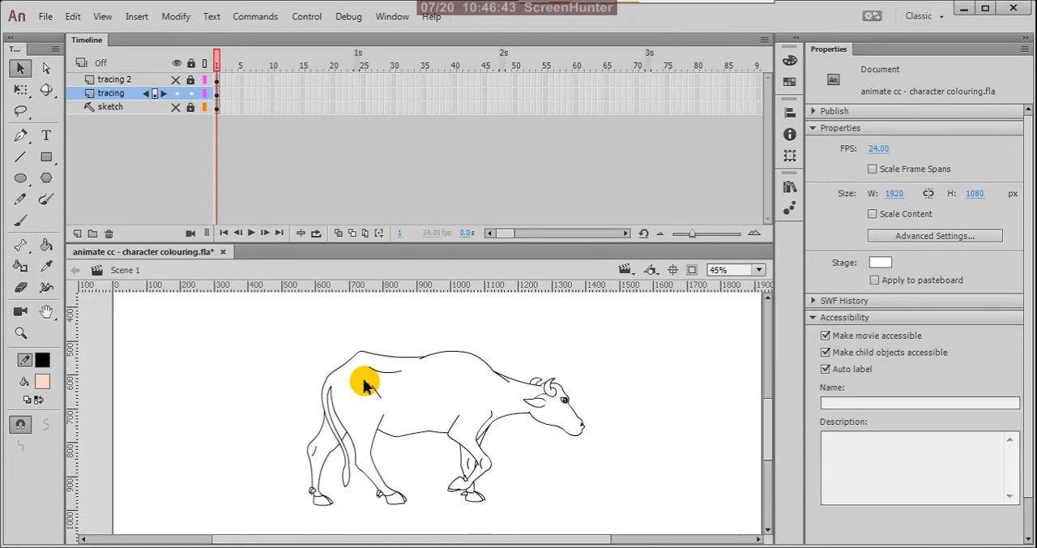
scroll(336, 468, up, 2)
scroll(444, 380, up, 2)
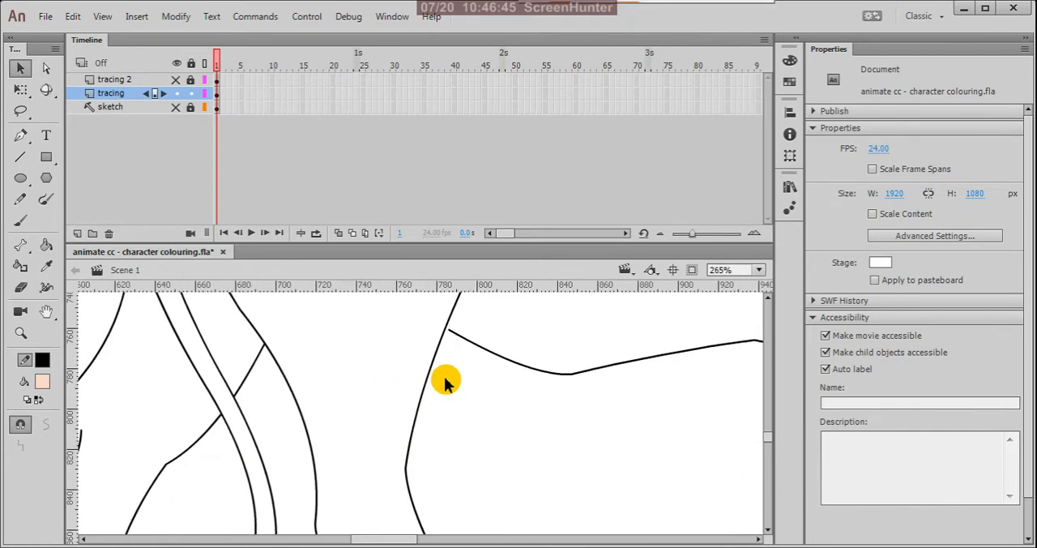
scroll(445, 381, up, 1)
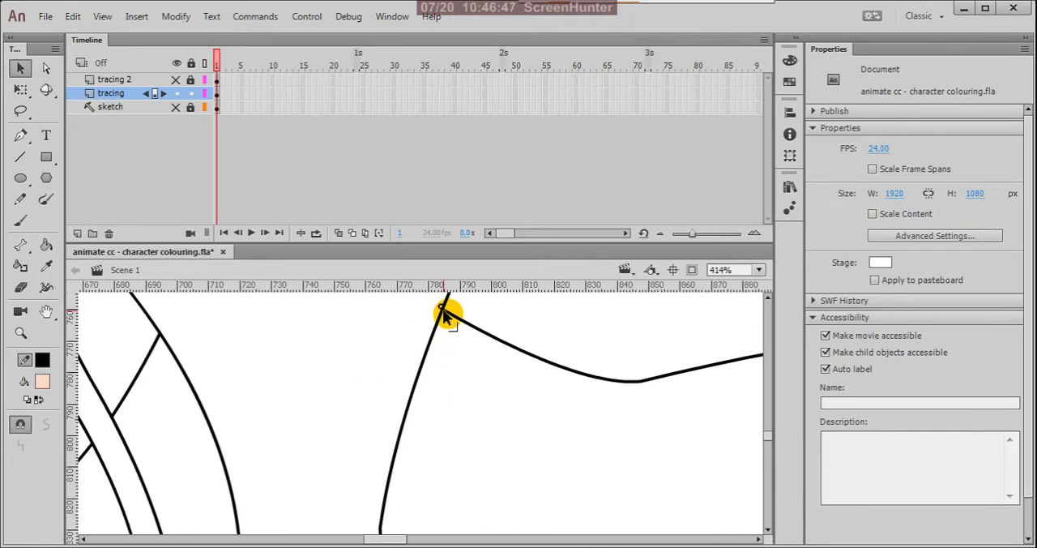
scroll(430, 369, down, 4)
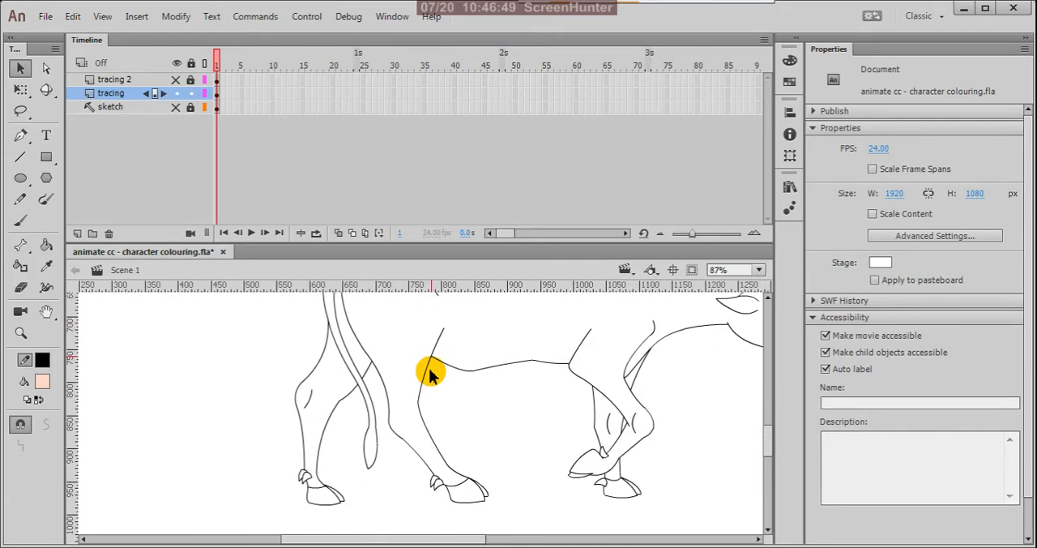
Step: Check the cleaned outline around the near hind hoof and save the document
scroll(481, 503, up, 2)
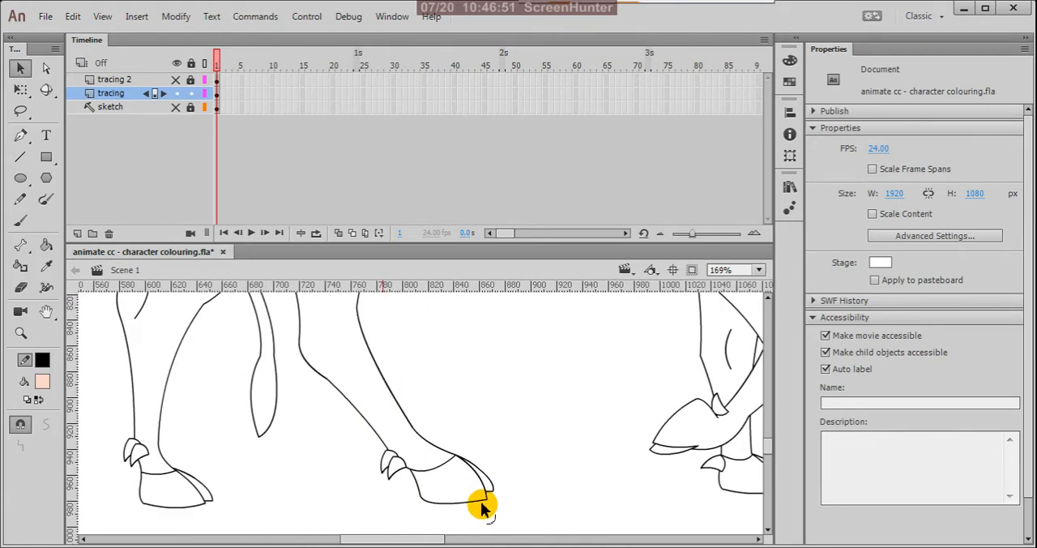
scroll(480, 502, down, 3)
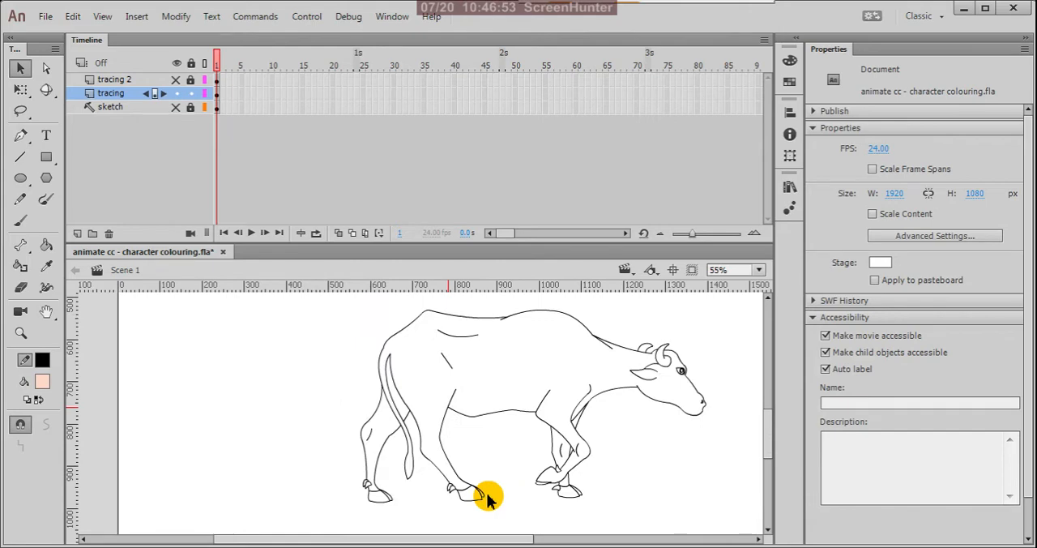
scroll(486, 498, down, 1)
scroll(486, 397, down, 1)
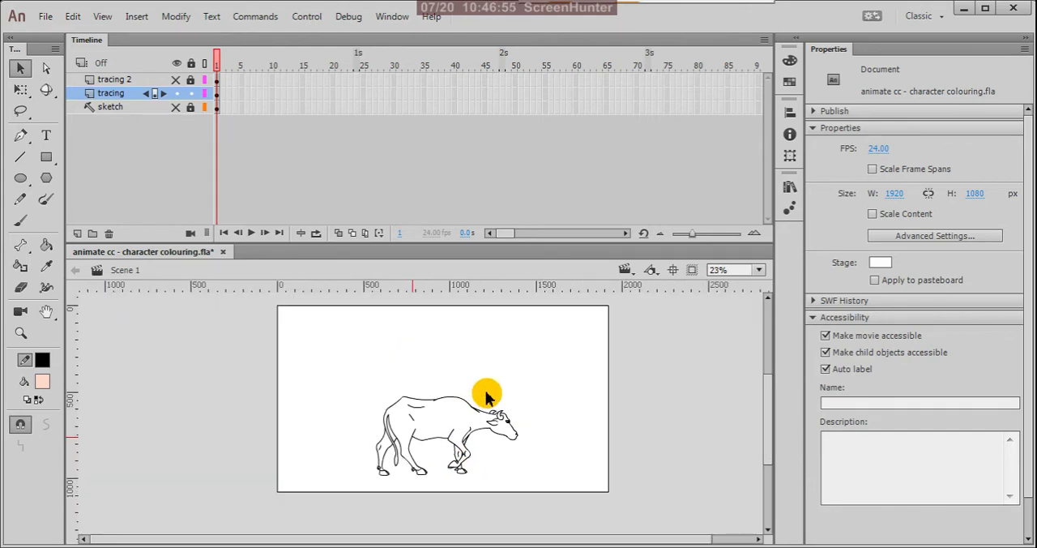
key(ctrl+s)
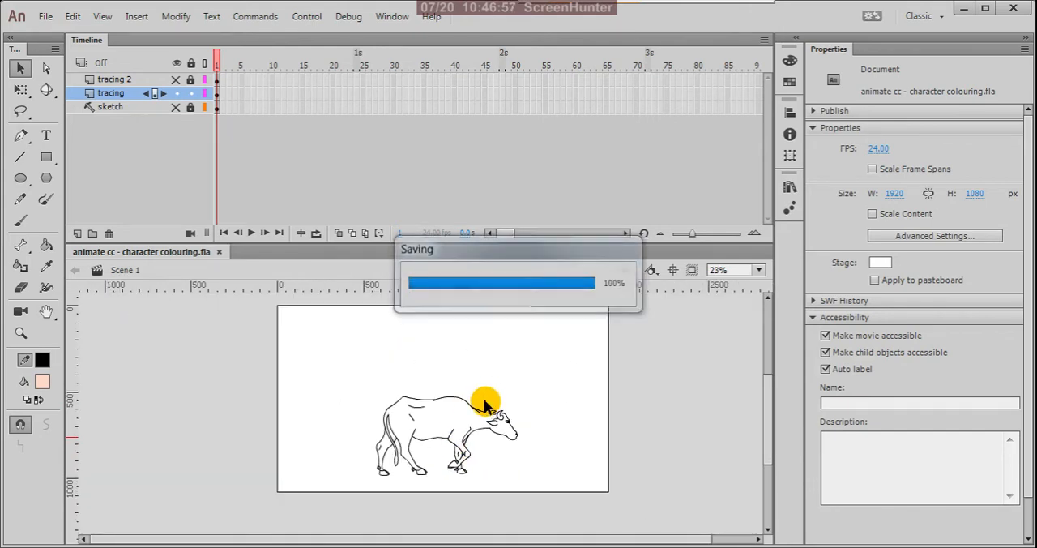
scroll(519, 380, down, 1)
scroll(394, 459, up, 1)
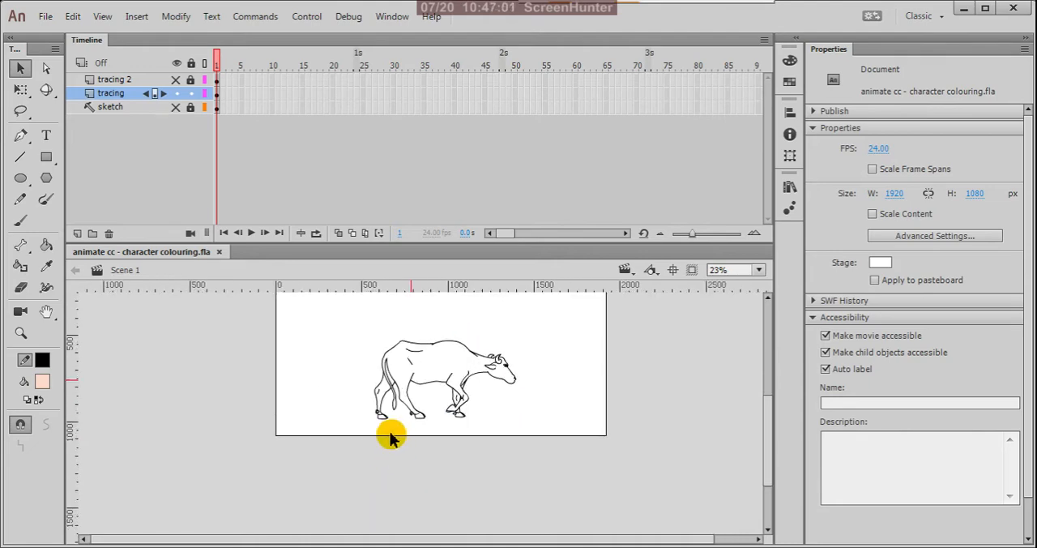
Step: Fill the cow's body with grey #999999 using the Paint Bucket tool
click(42, 380)
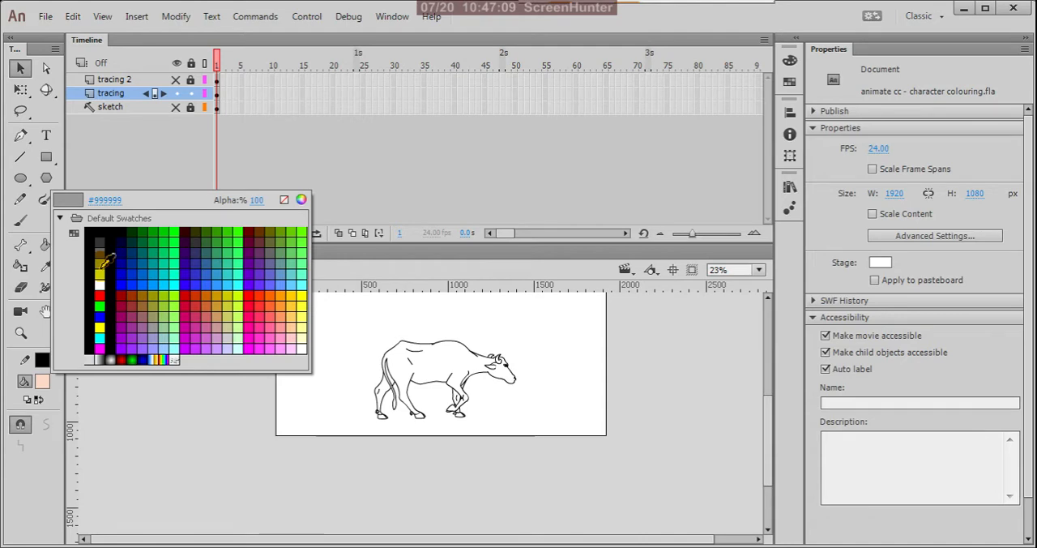
click(103, 264)
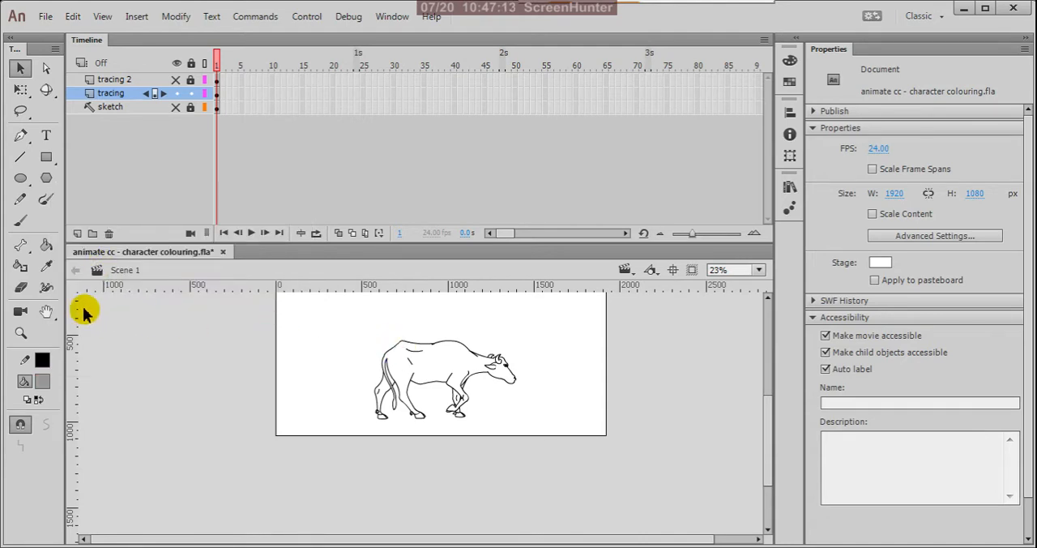
click(46, 245)
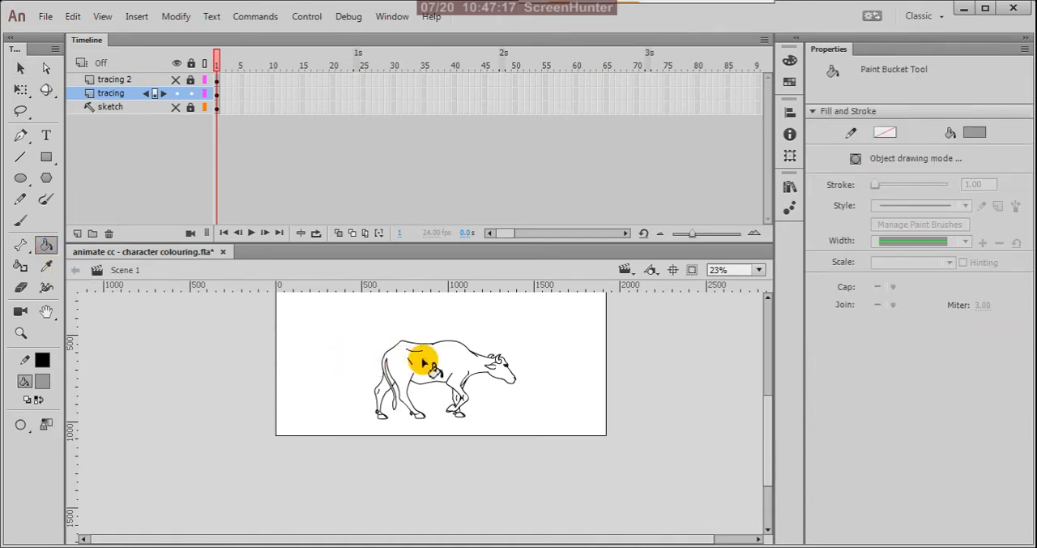
click(444, 362)
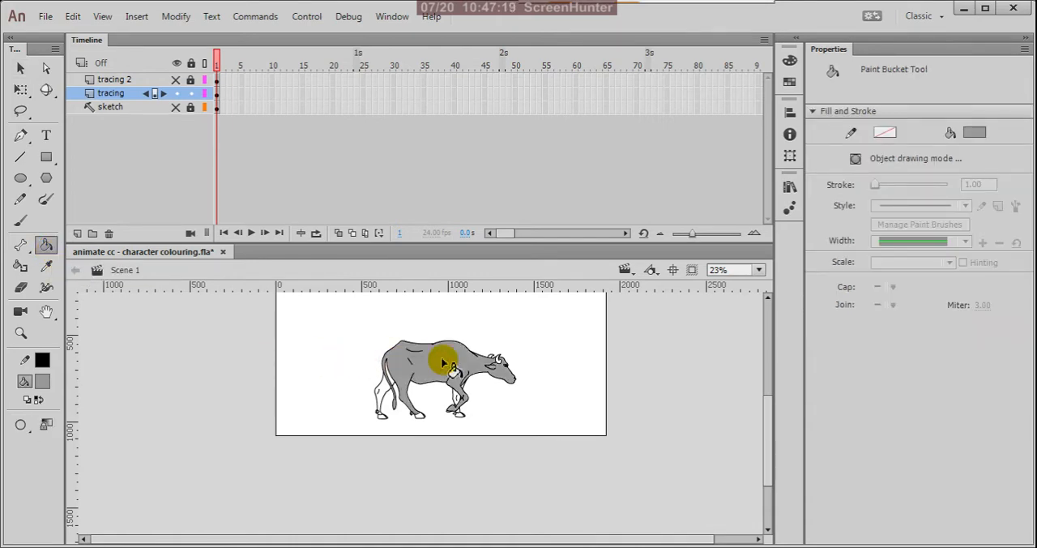
Step: Fill the sections of the far front leg around and below the raised leg with the same grey
scroll(378, 402, up, 5)
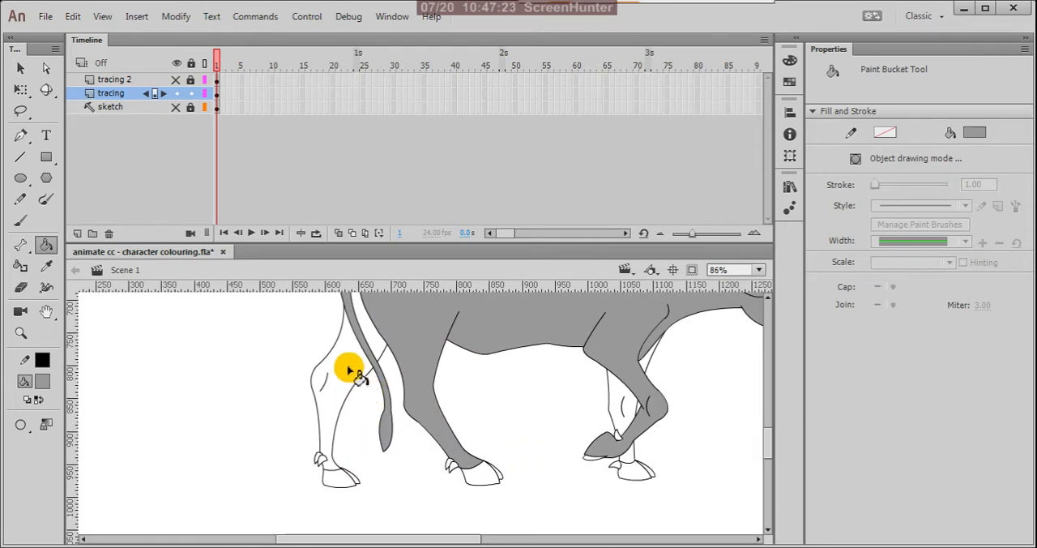
scroll(586, 387, down, 3)
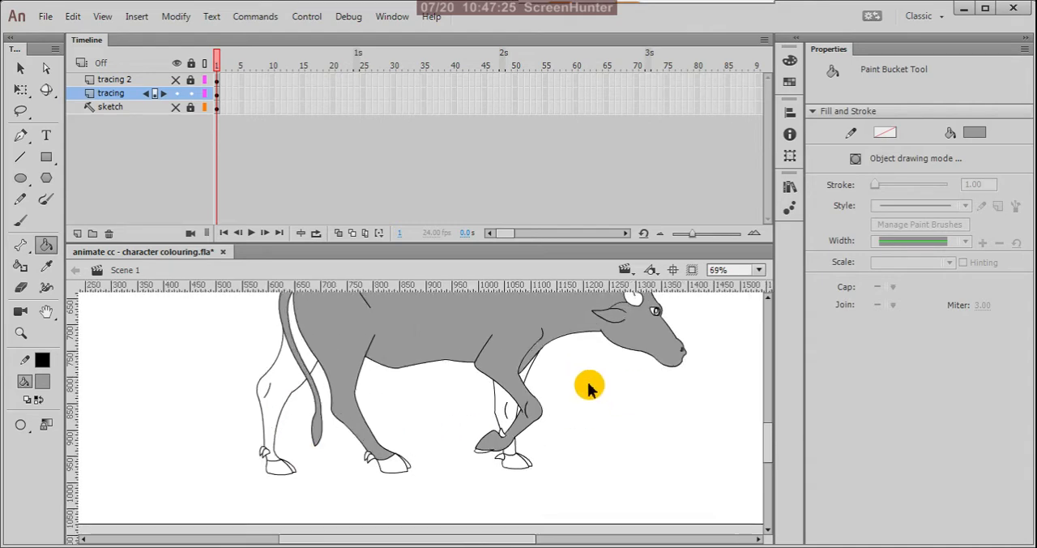
scroll(463, 403, up, 4)
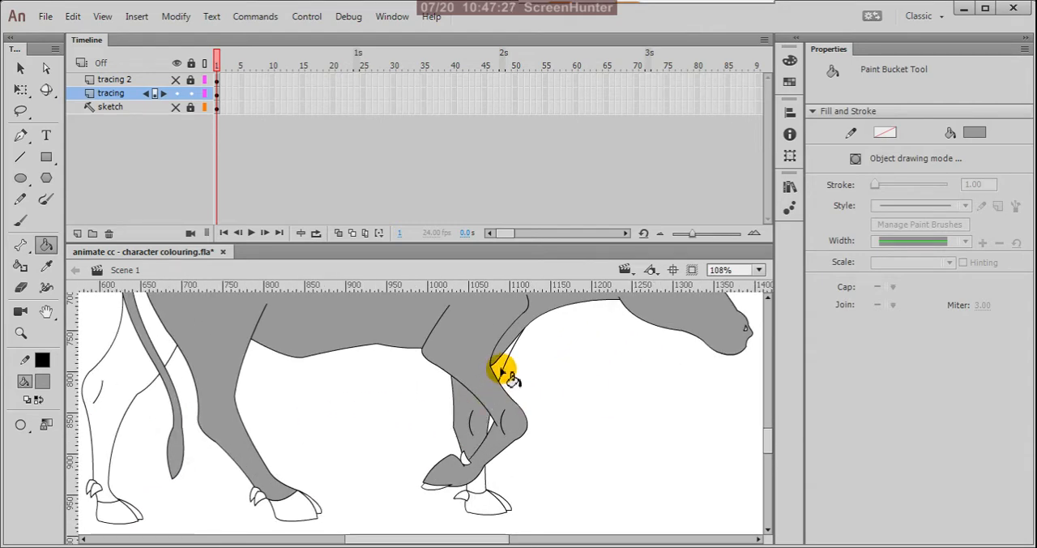
click(476, 483)
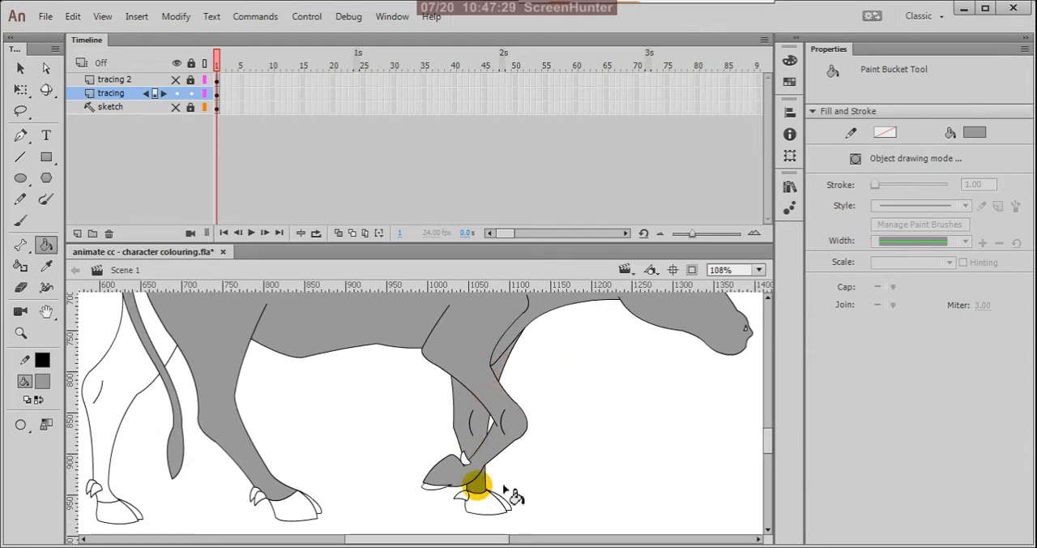
Step: Display the tracing layer as outlines and examine the far hind leg's joins with the tail and near hind leg for gaps
scroll(599, 486, down, 3)
scroll(388, 470, up, 3)
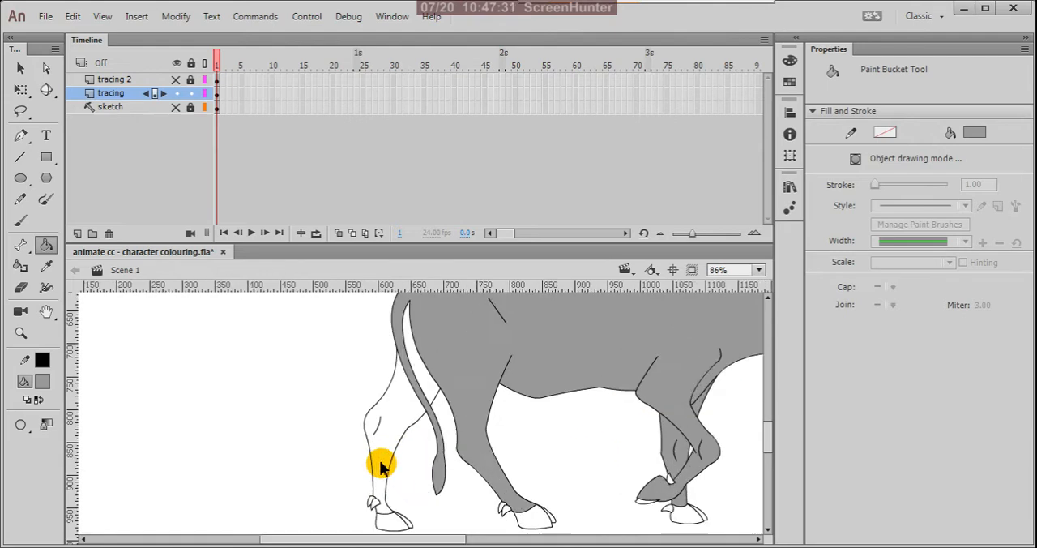
scroll(394, 413, down, 3)
scroll(424, 364, up, 4)
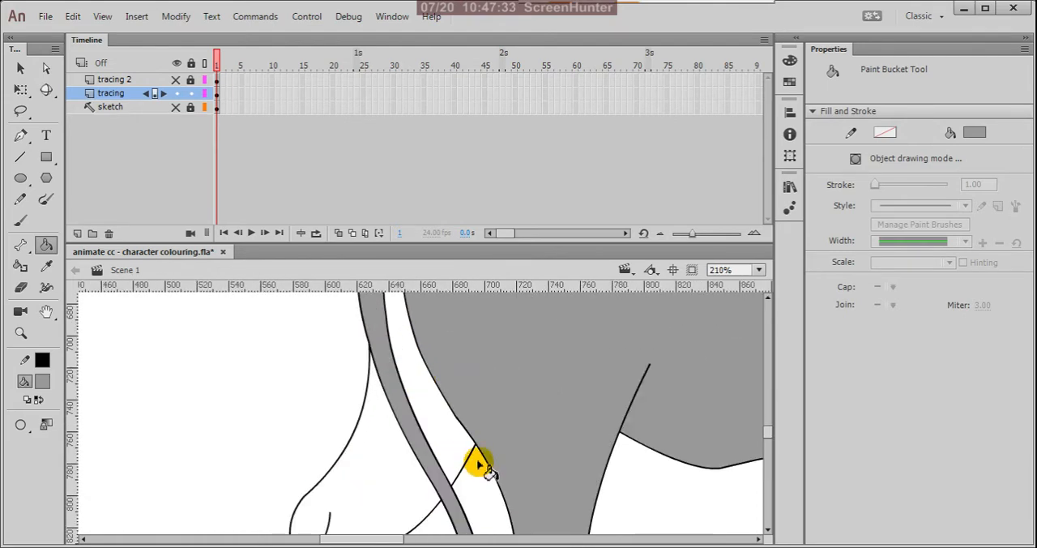
key(v)
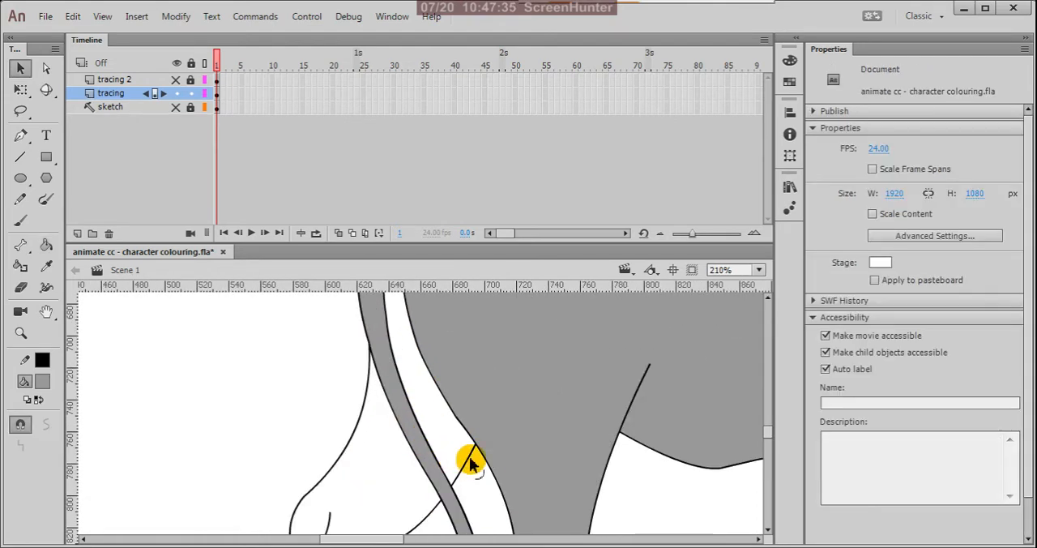
scroll(467, 456, down, 3)
scroll(478, 456, up, 2)
scroll(480, 468, up, 2)
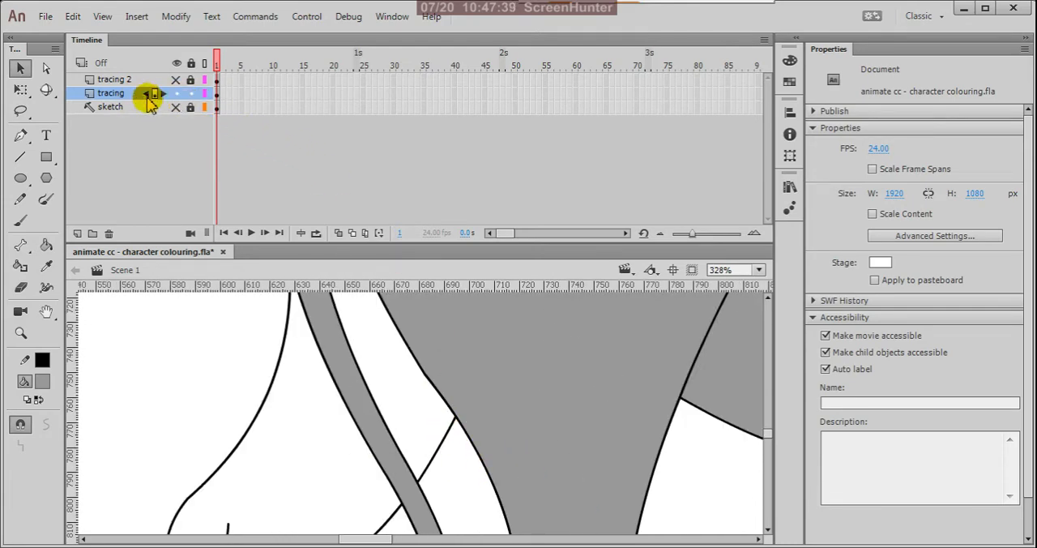
click(205, 96)
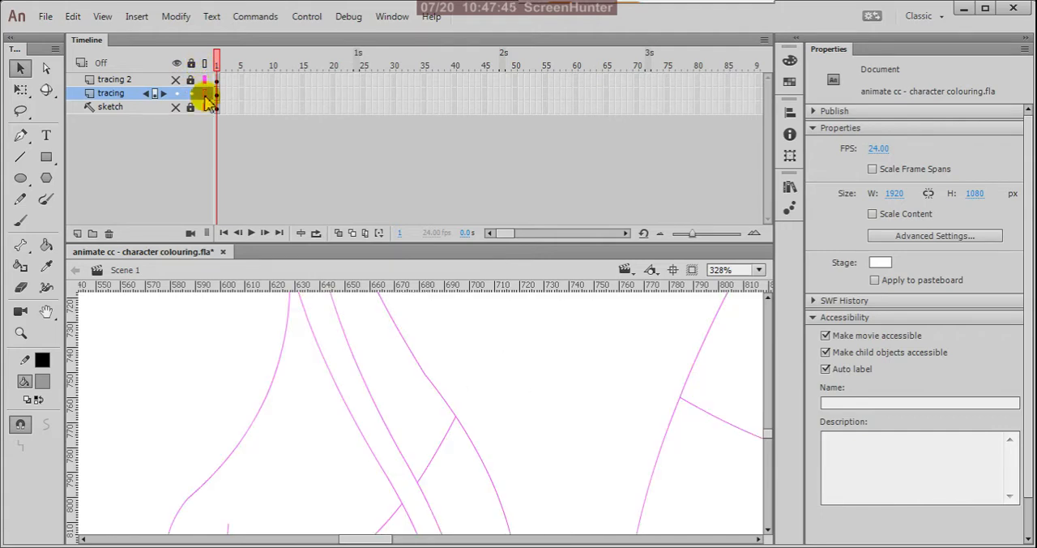
scroll(395, 401, down, 3)
scroll(353, 333, up, 7)
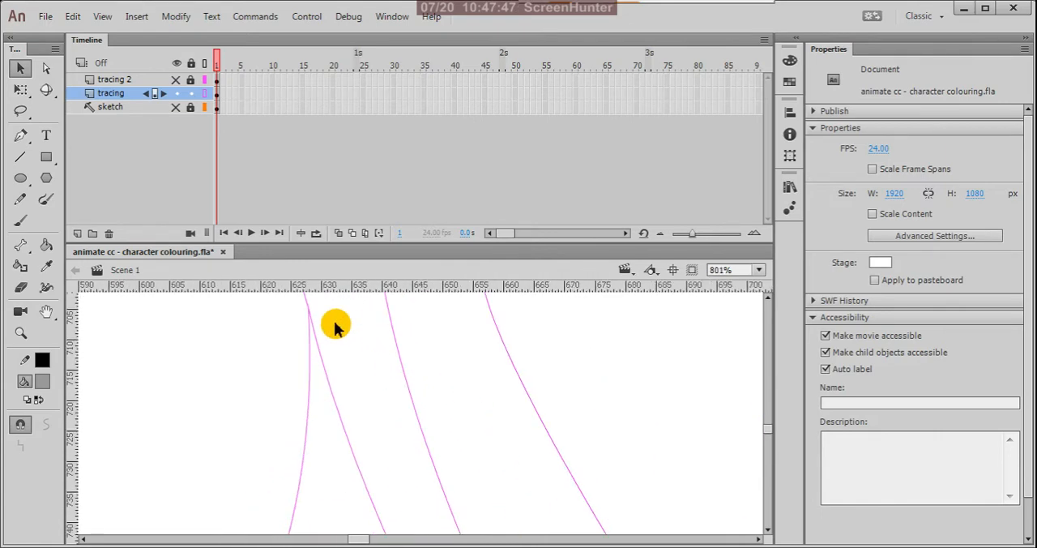
scroll(310, 308, up, 3)
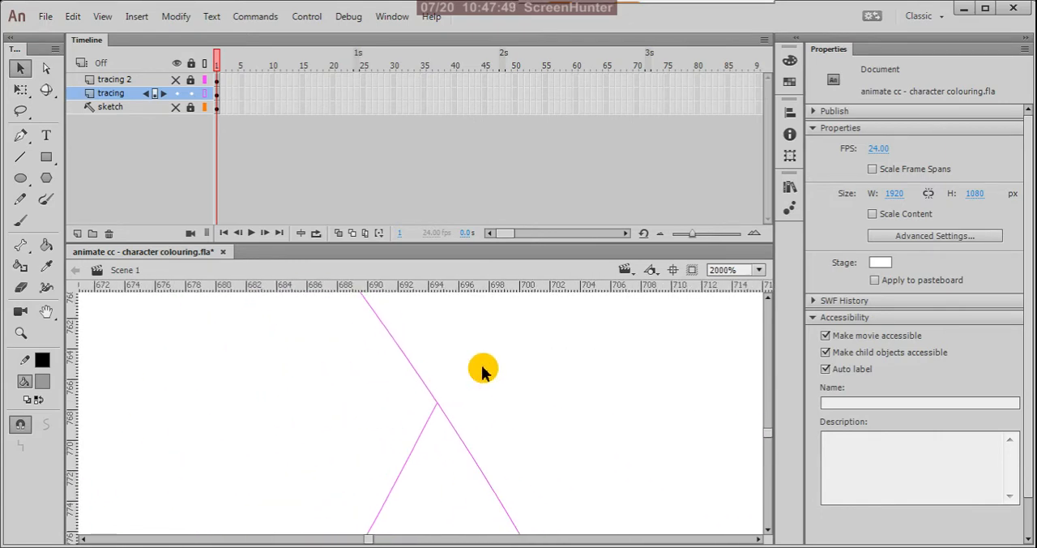
scroll(461, 395, down, 6)
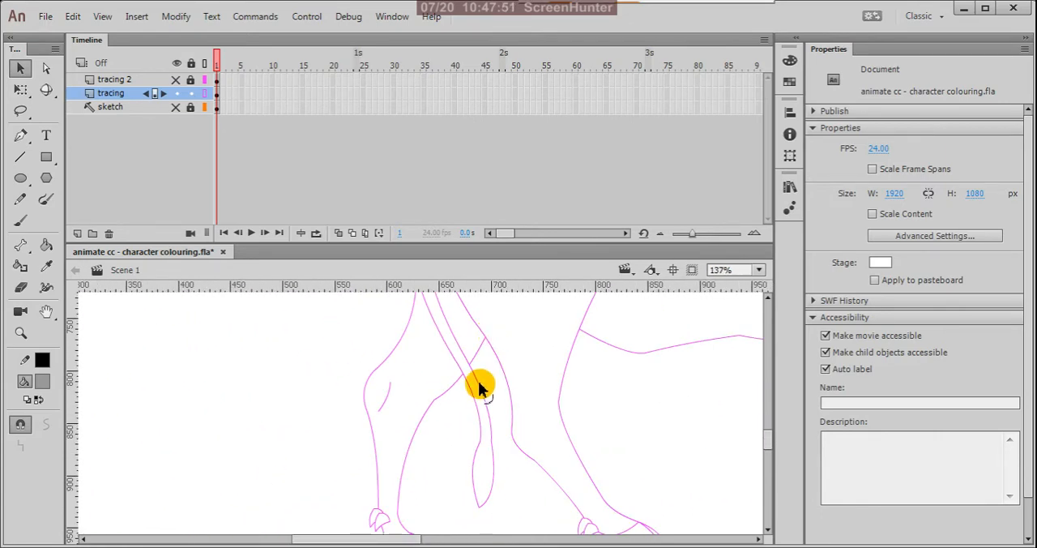
Step: Snap the loose line end above the far hind hoof onto the dewclaw outline and turn off the tracing layer's outline display
scroll(478, 389, up, 5)
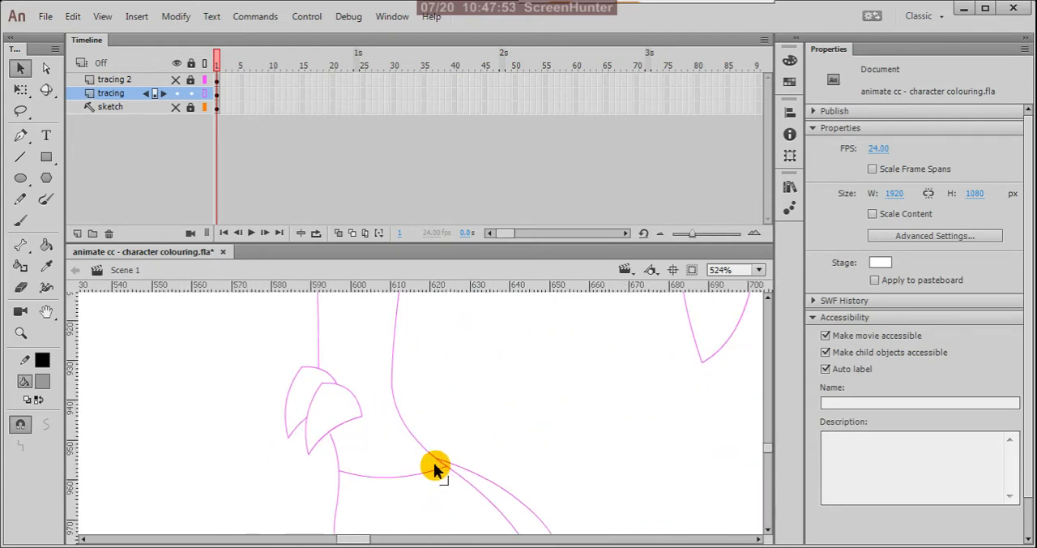
scroll(339, 431, up, 3)
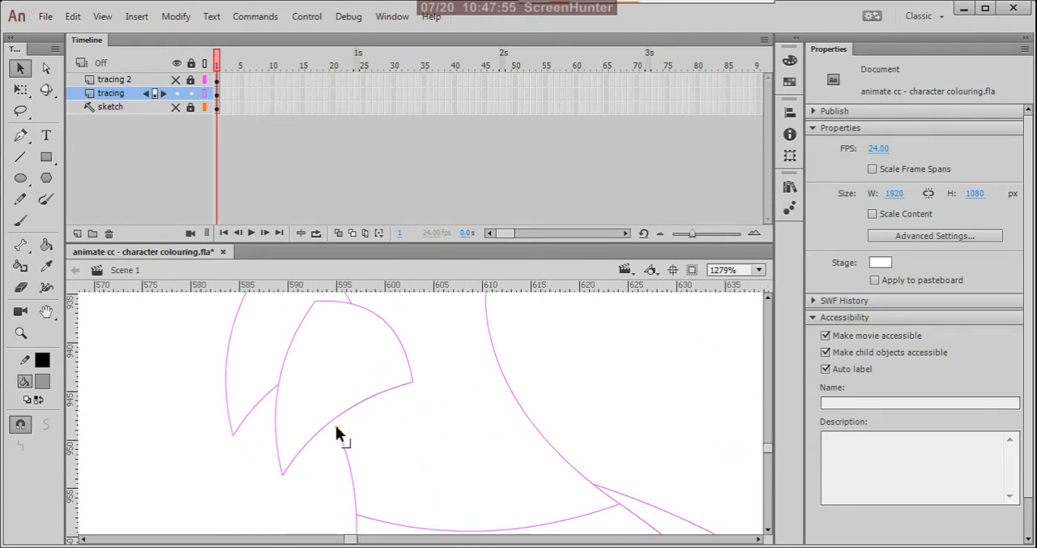
drag(335, 425, 333, 419)
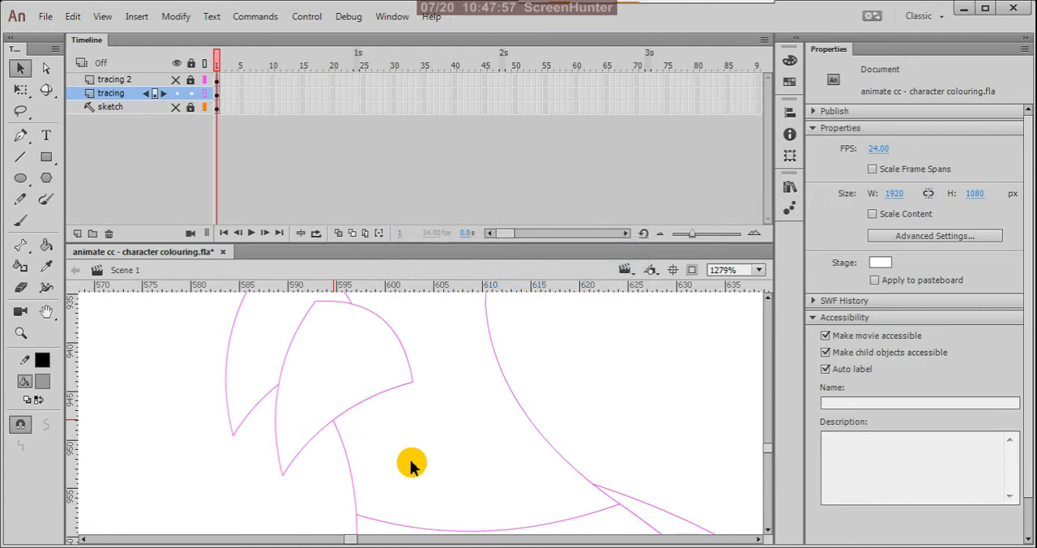
scroll(438, 474, down, 6)
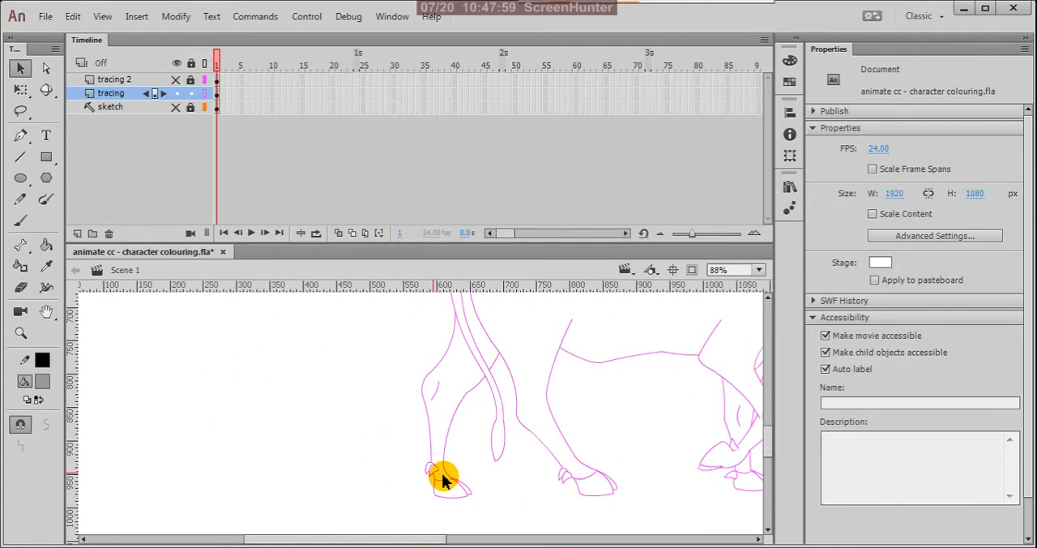
scroll(442, 480, down, 1)
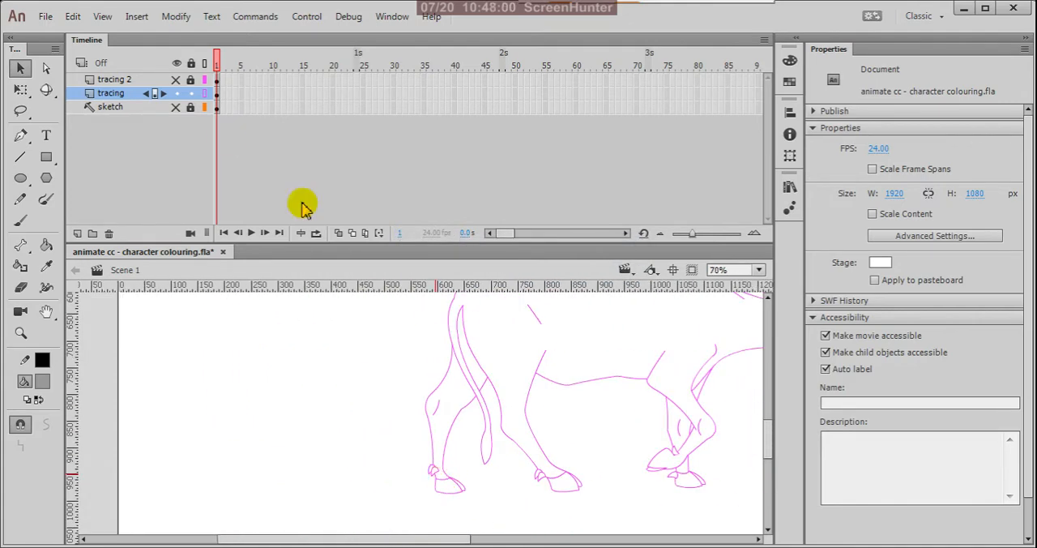
click(205, 94)
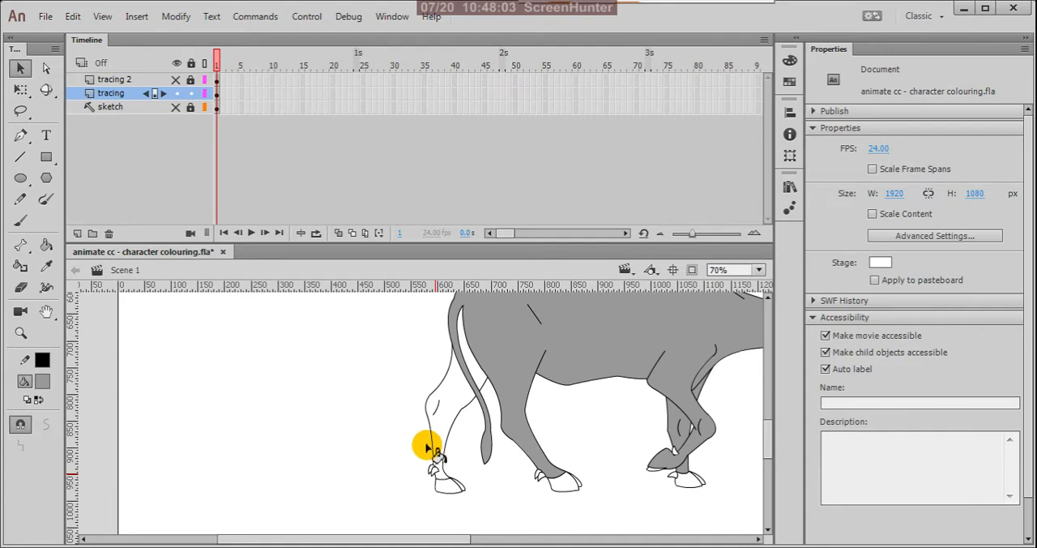
Step: Fill the far hind leg, including the section between the tail and the near hind leg, with the body's grey
key(k)
click(460, 374)
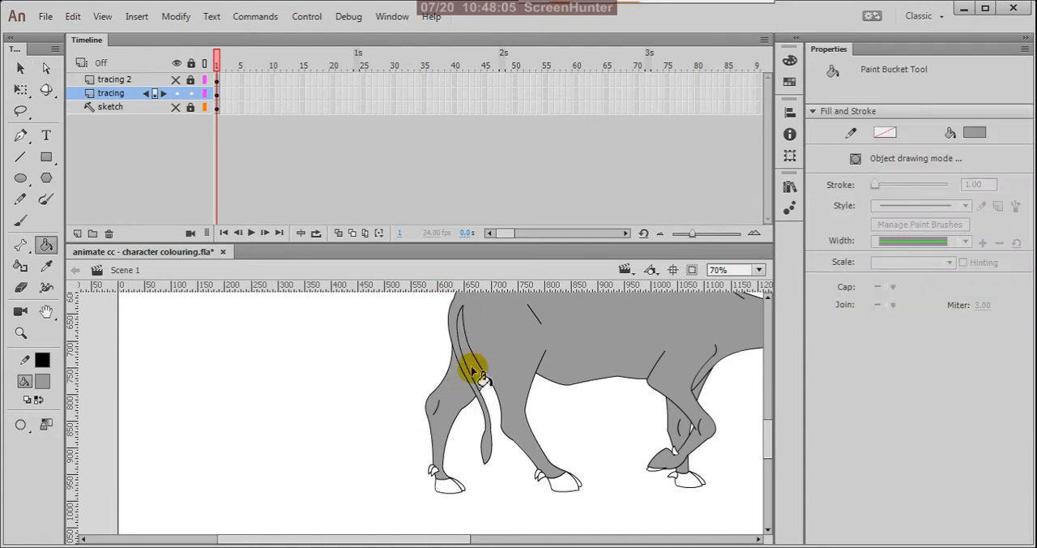
scroll(389, 483, down, 3)
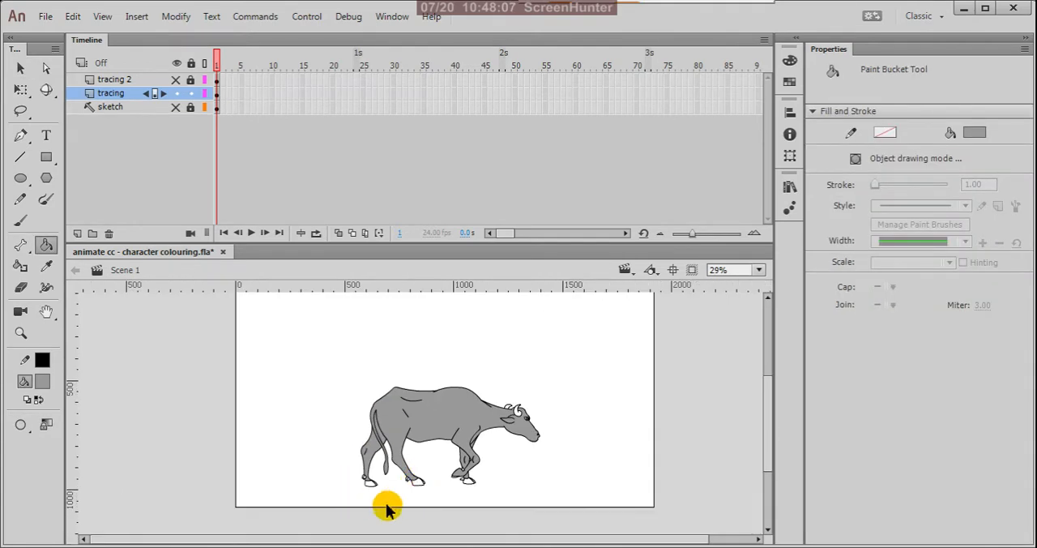
Step: Fill the far hind hoof and the main section of the near hind hoof with light grey #CCCCCC
scroll(380, 496, up, 3)
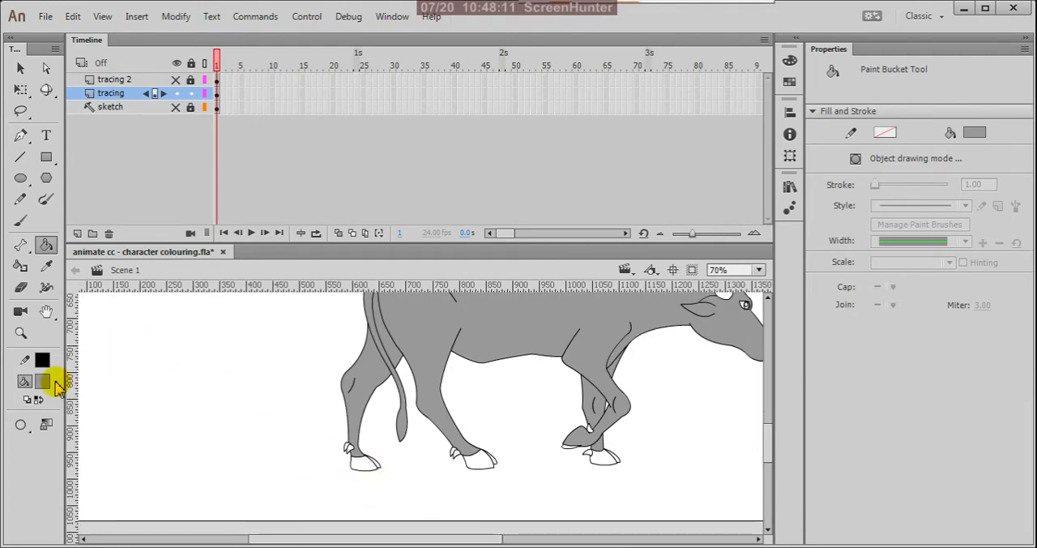
click(20, 68)
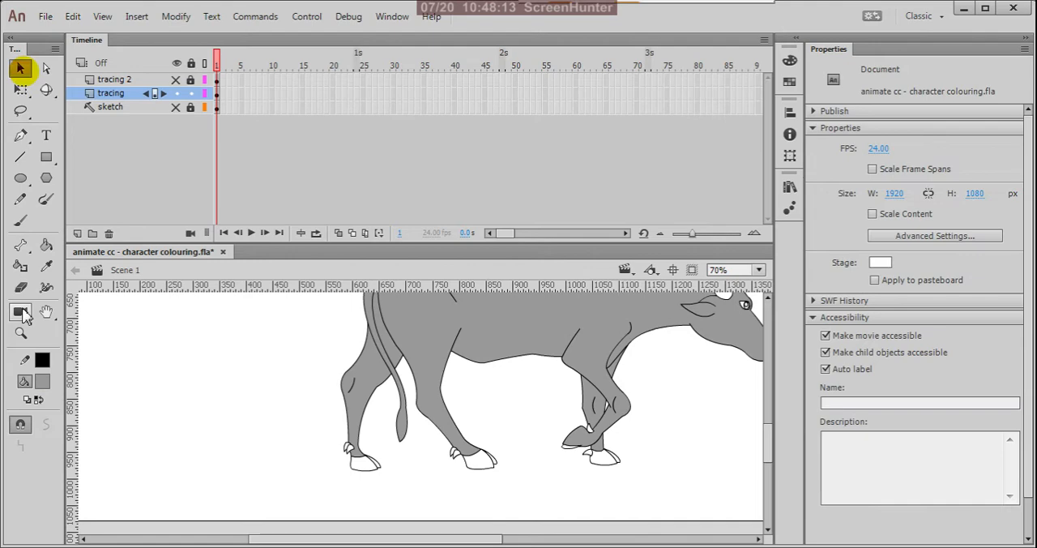
click(42, 382)
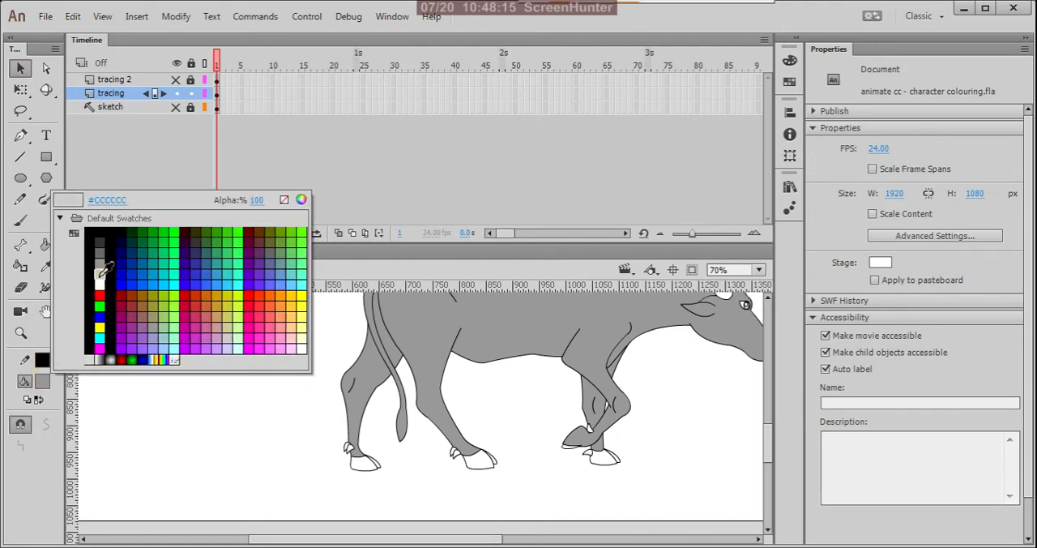
click(99, 276)
key(k)
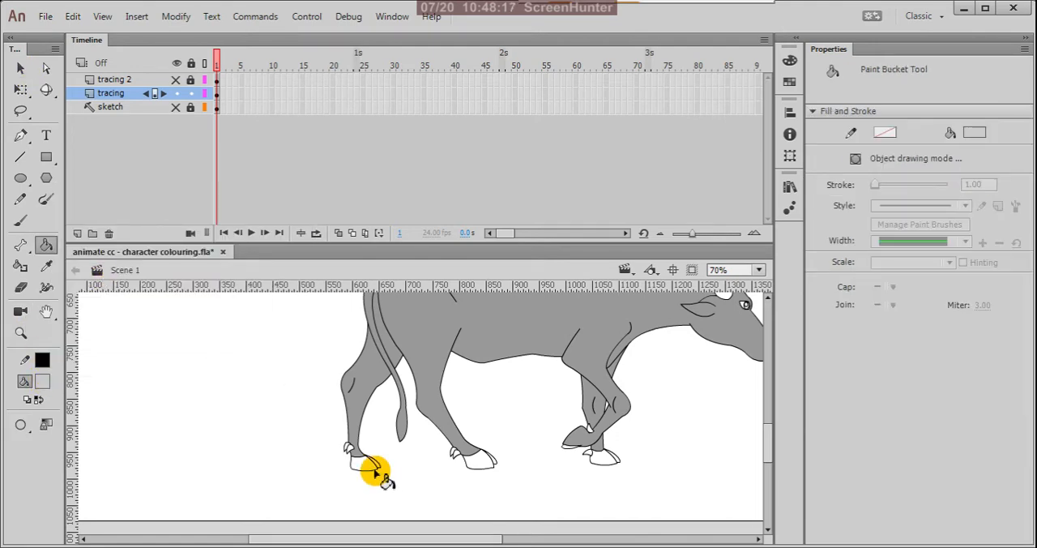
scroll(368, 470, up, 5)
click(371, 458)
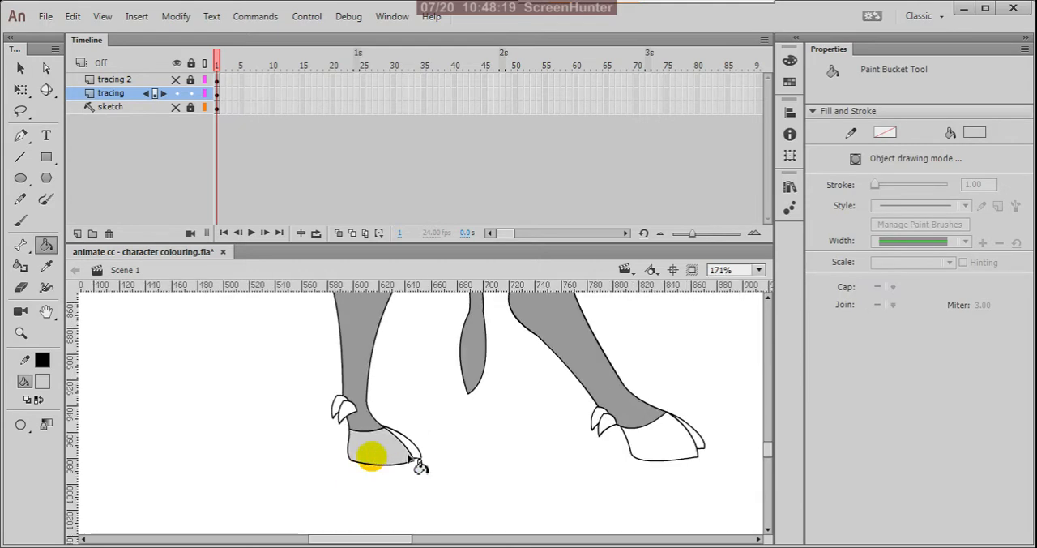
click(684, 452)
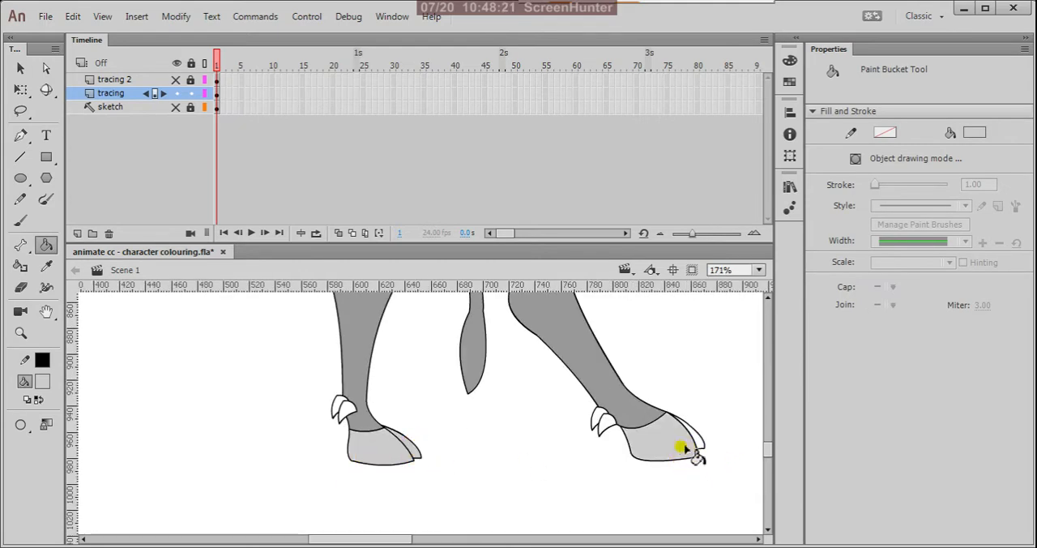
Step: Fill the dewclaws on both hind legs with the same light grey
click(600, 428)
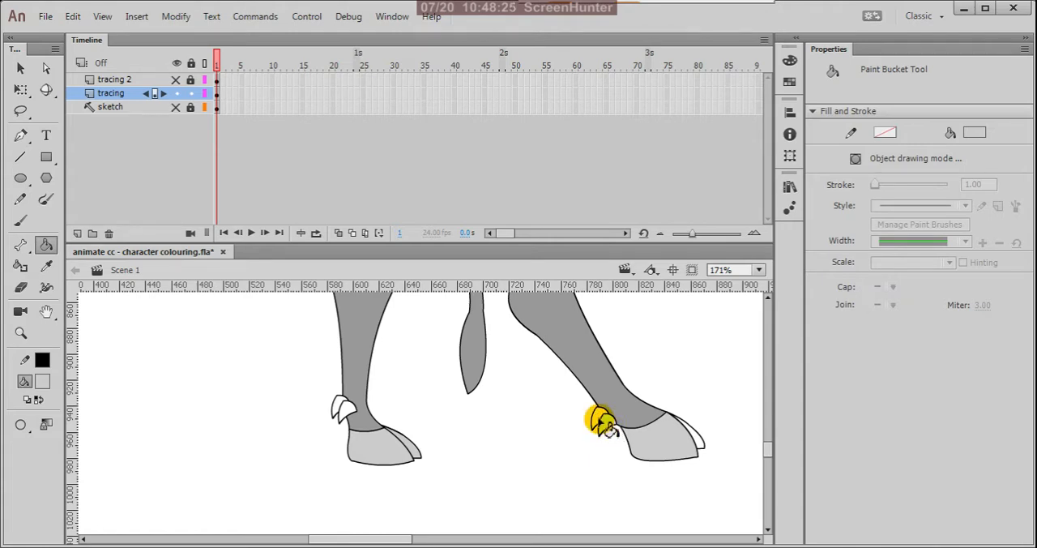
click(345, 415)
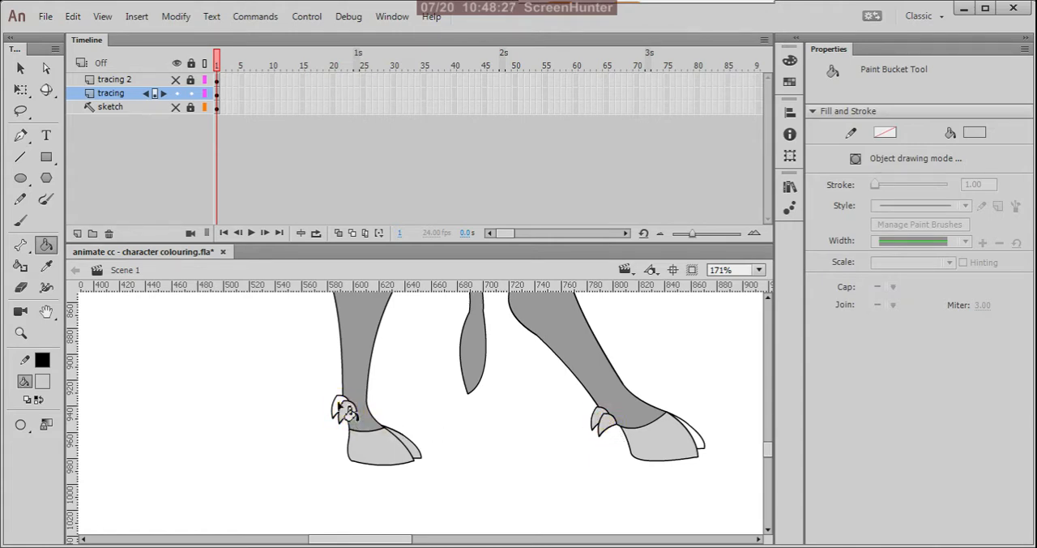
click(340, 404)
Step: Fill the standing front hoof, both front dewclaws and the narrow strip under the raised foot with the same light grey
scroll(362, 469, down, 5)
scroll(541, 450, up, 6)
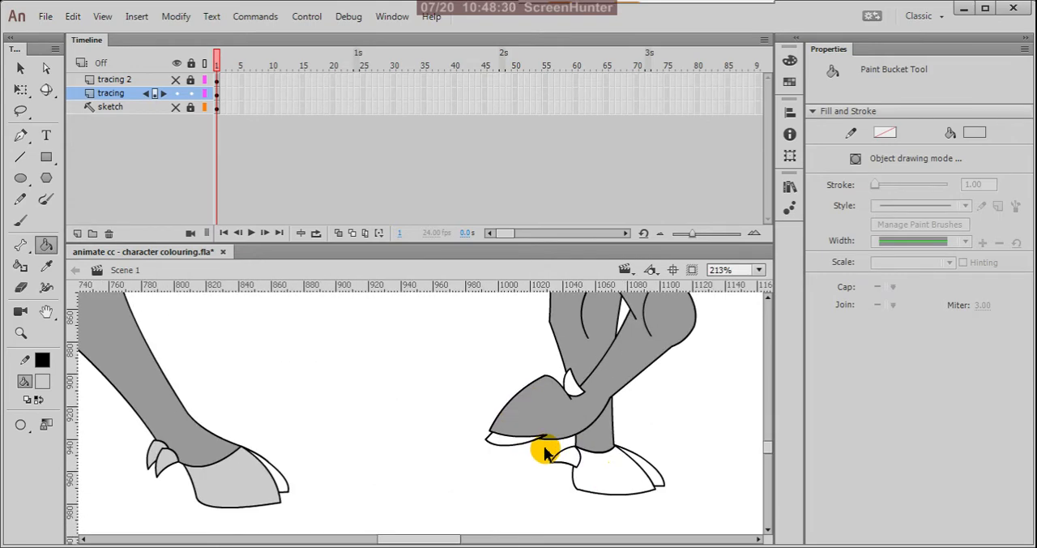
click(648, 477)
click(567, 459)
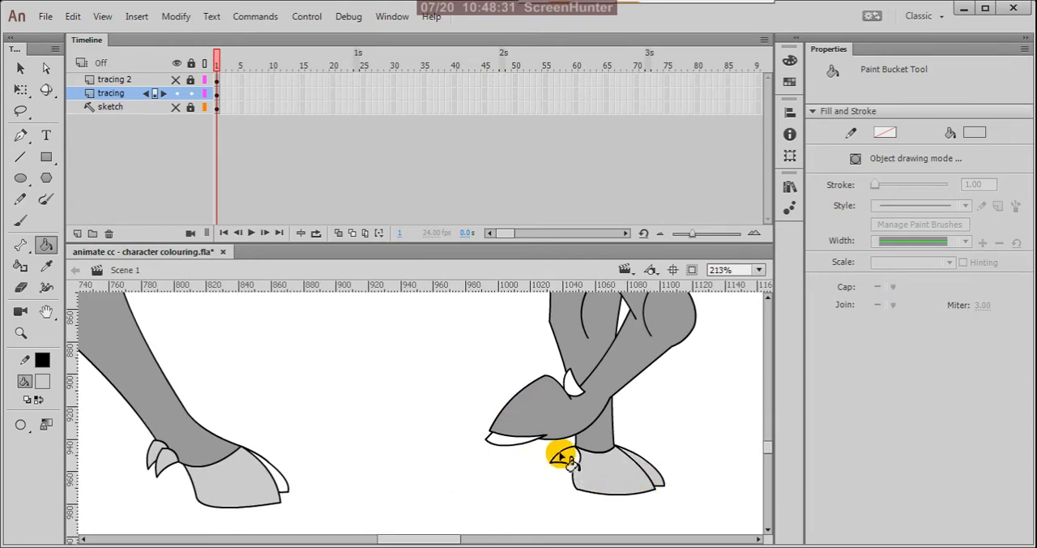
click(574, 386)
click(521, 442)
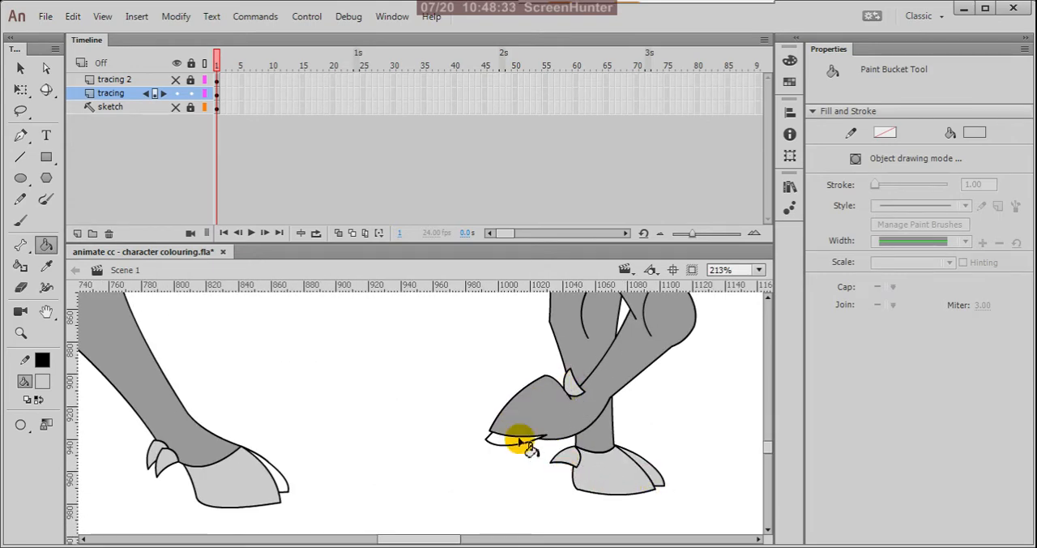
scroll(586, 431, down, 4)
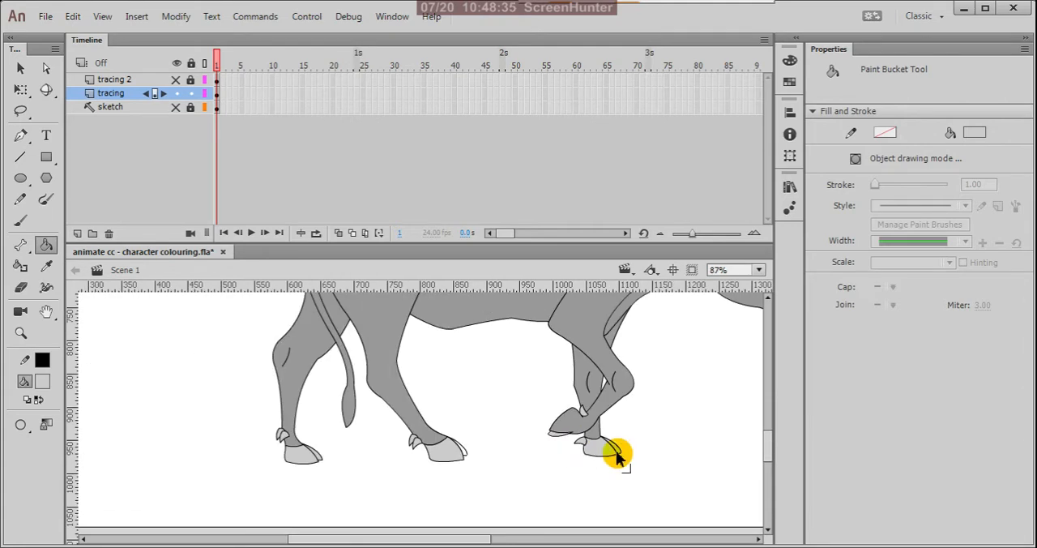
scroll(621, 456, down, 2)
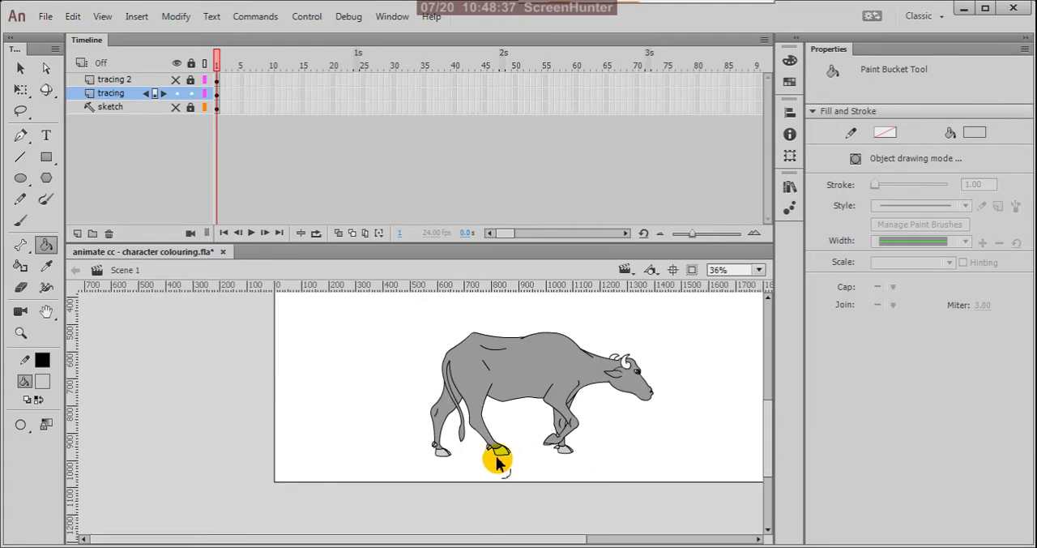
Step: Mix a slightly darker grey, #B9B8B8, as the fill colour for the far claws of the hooves
scroll(572, 452, up, 5)
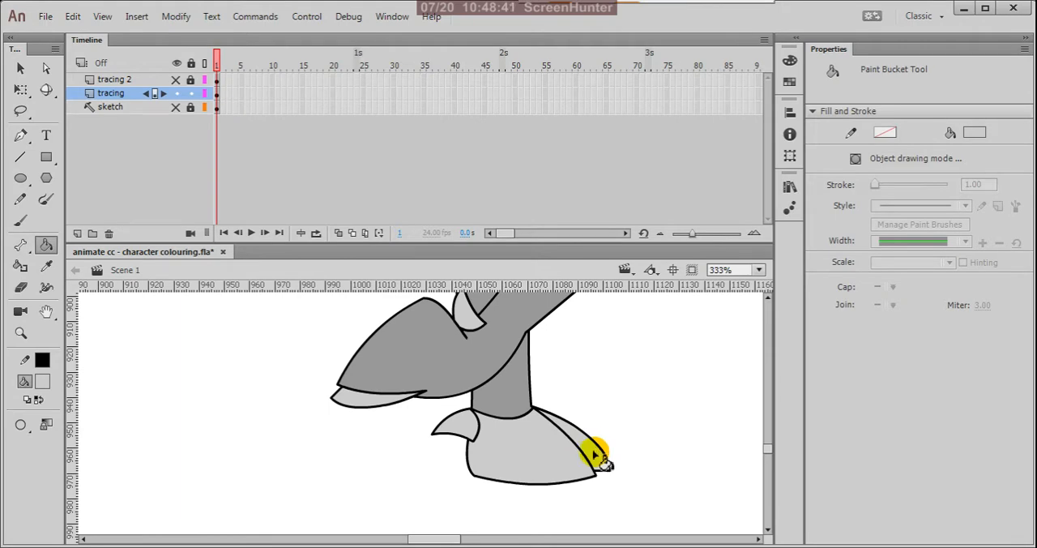
key(v)
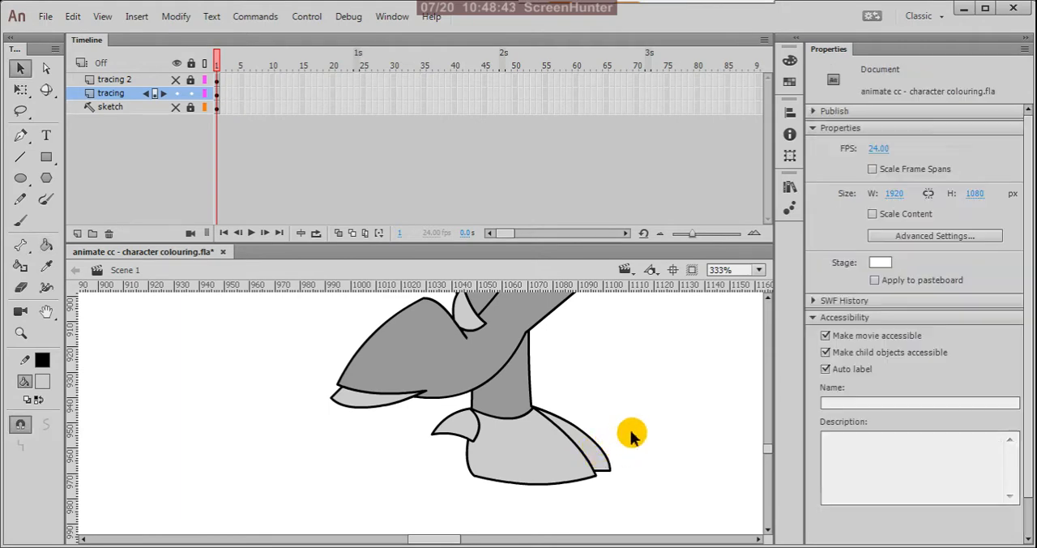
click(41, 381)
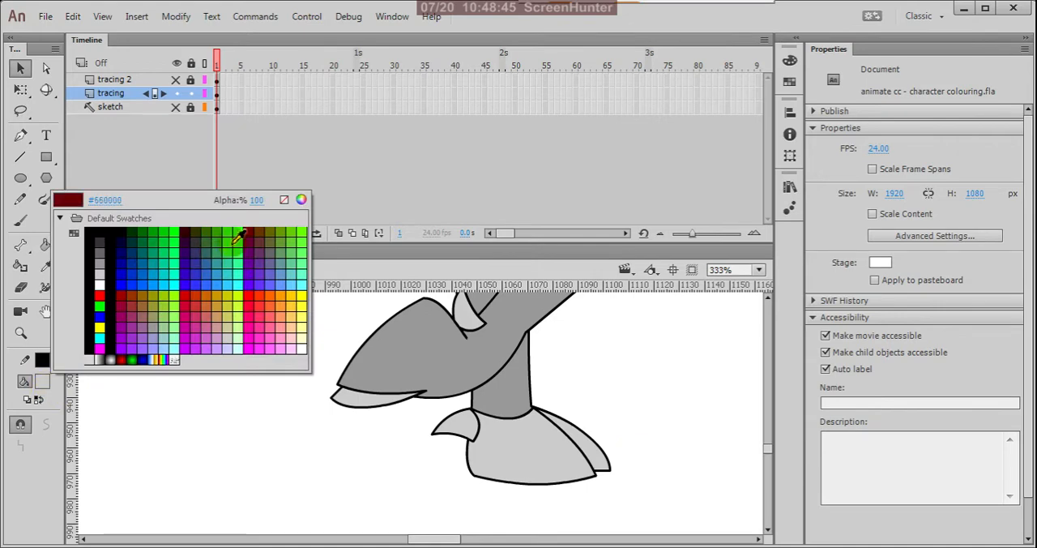
click(301, 200)
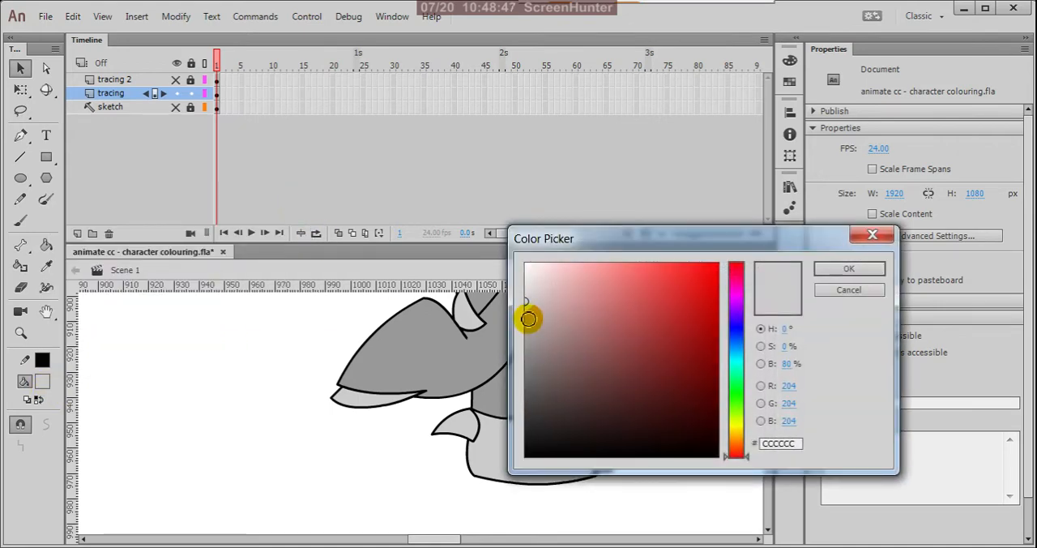
click(529, 315)
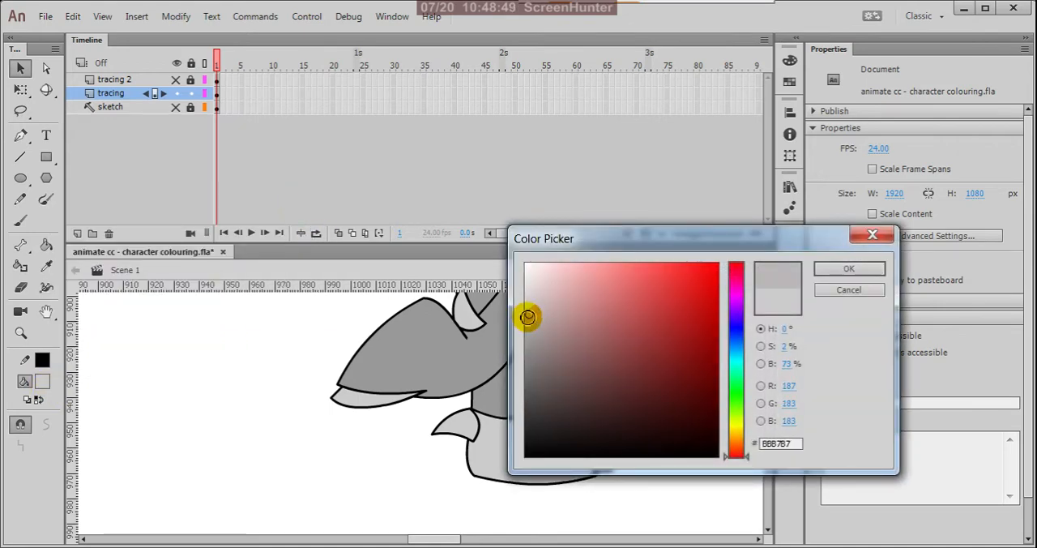
click(843, 269)
Step: Fill the narrow far claw of the standing front hoof with the darker grey
key(k)
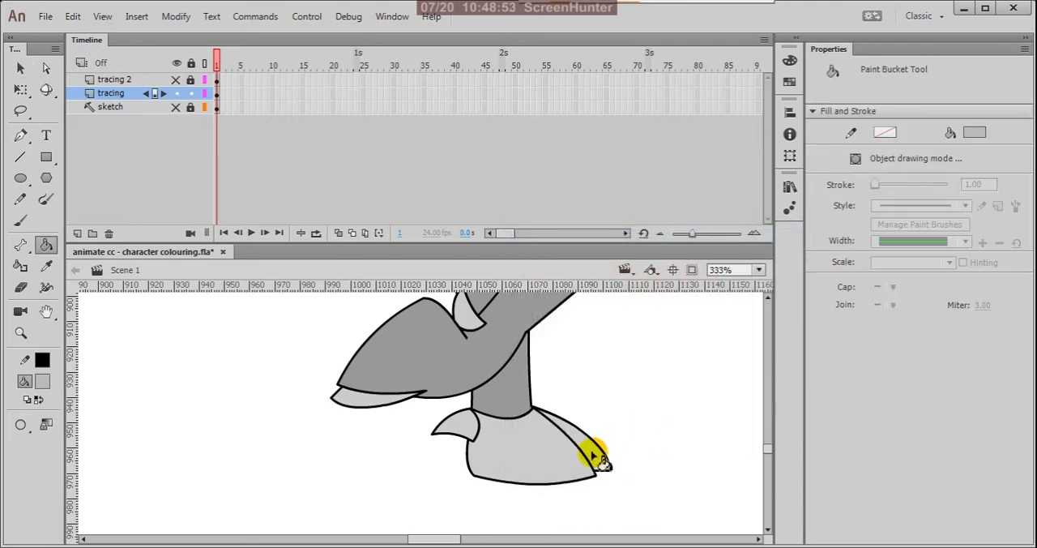
click(595, 453)
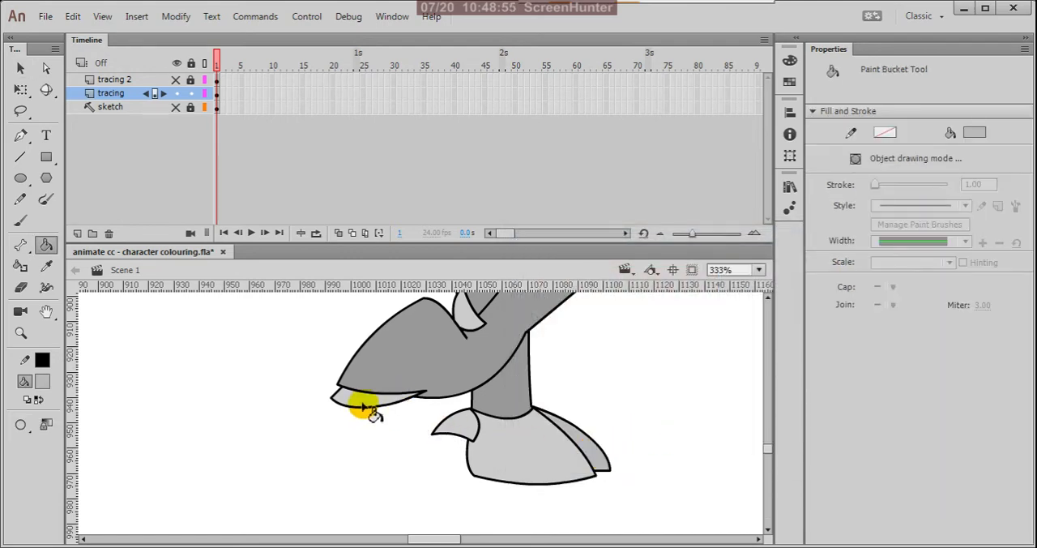
scroll(640, 413, down, 2)
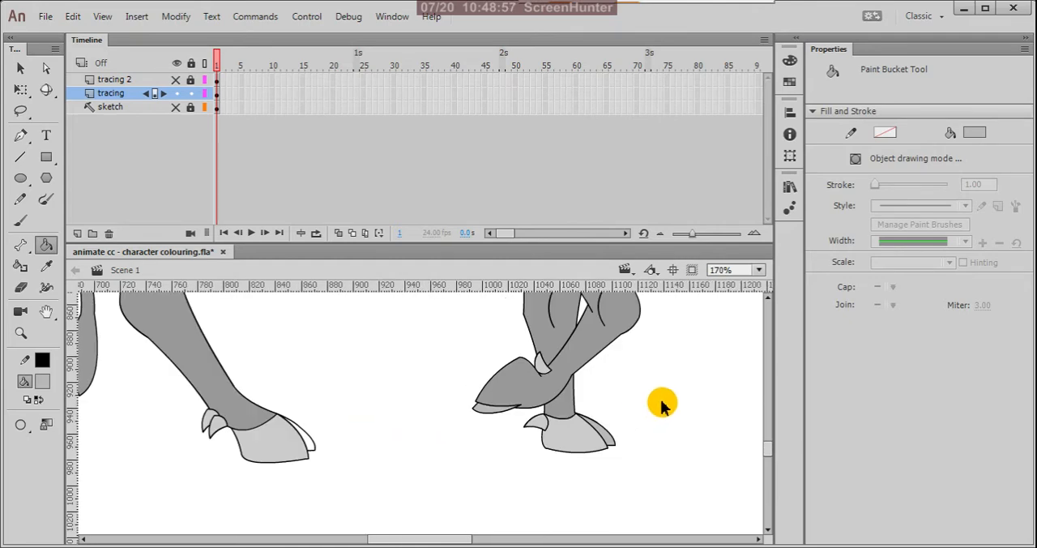
Step: Sample the darker grey from the standing front hoof's far claw and try to fill the near hind hoof's far claw
scroll(454, 445, up, 2)
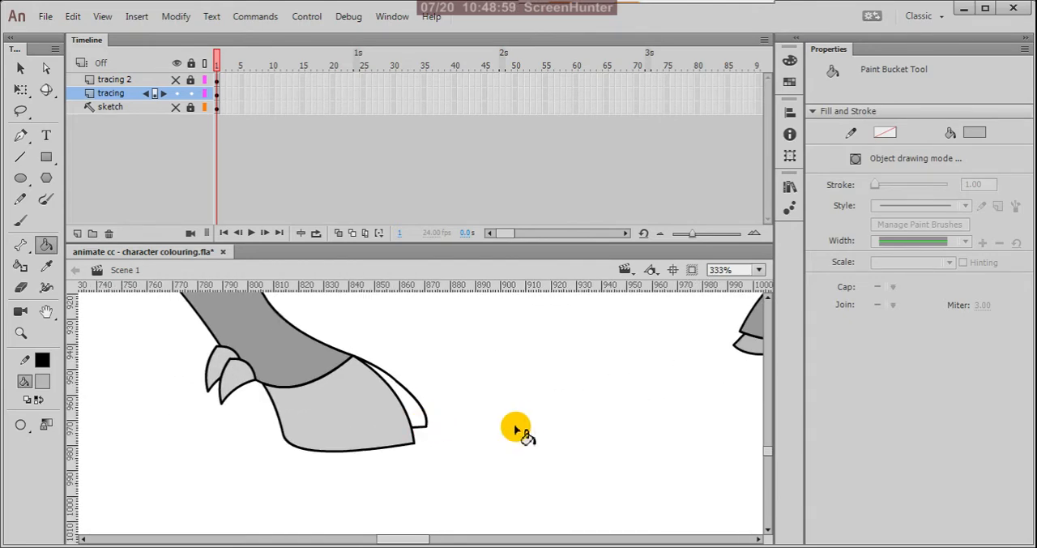
scroll(514, 417, up, 3)
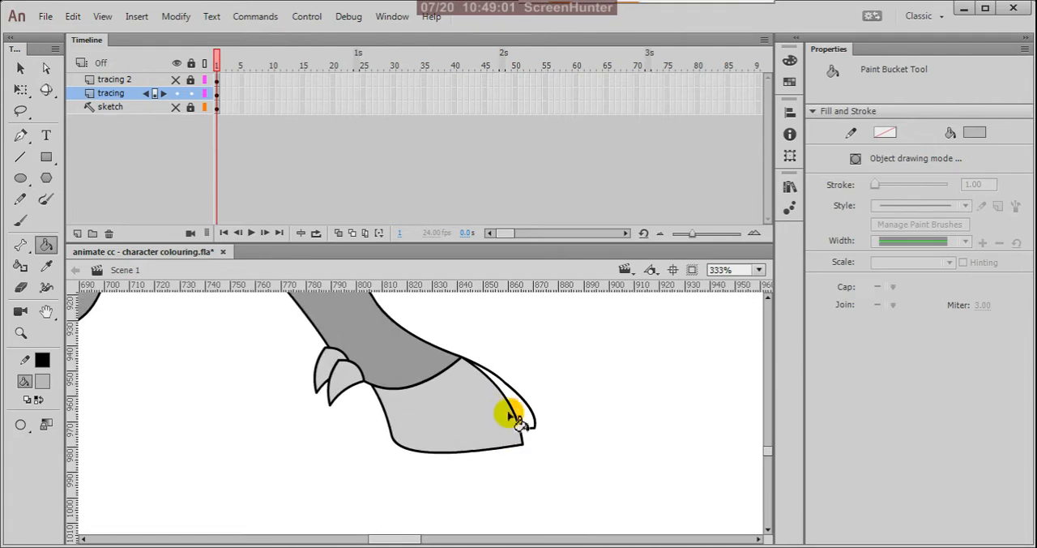
scroll(527, 417, down, 4)
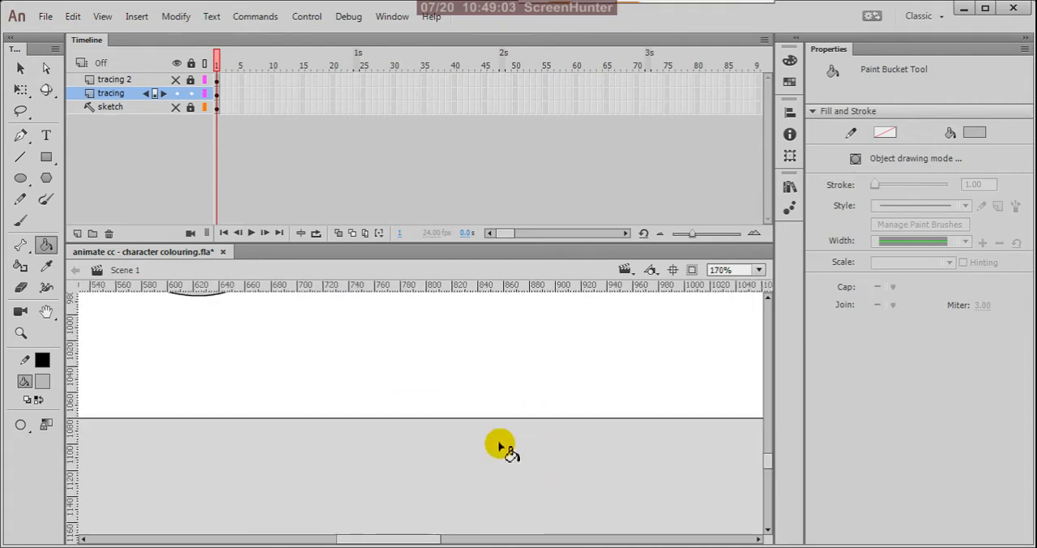
scroll(565, 401, up, 5)
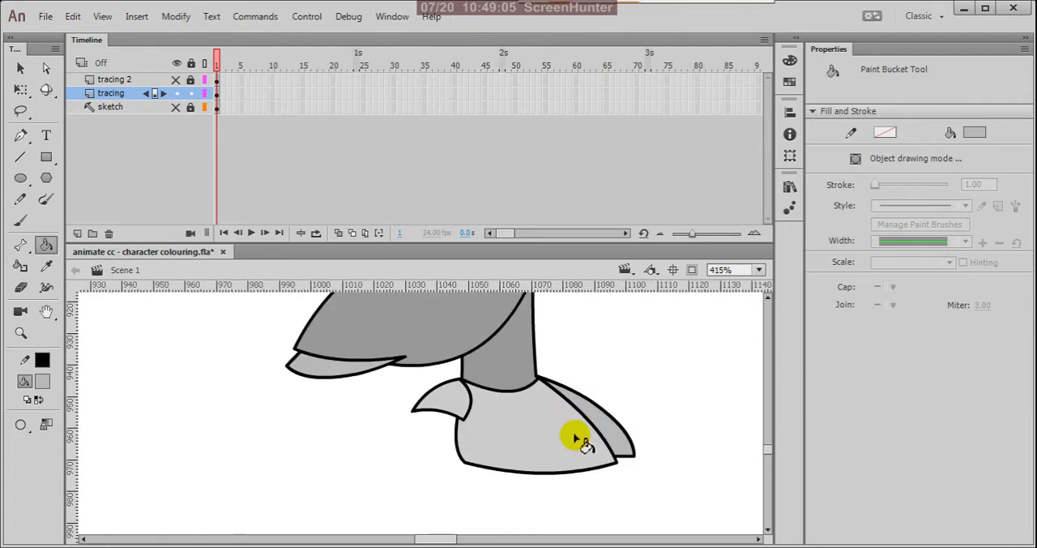
key(i)
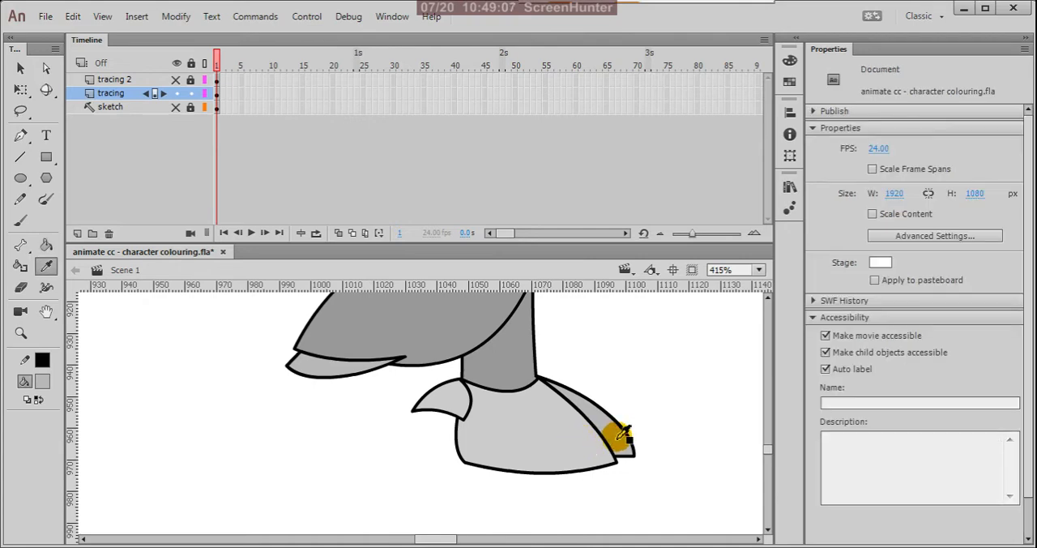
click(620, 438)
key(v)
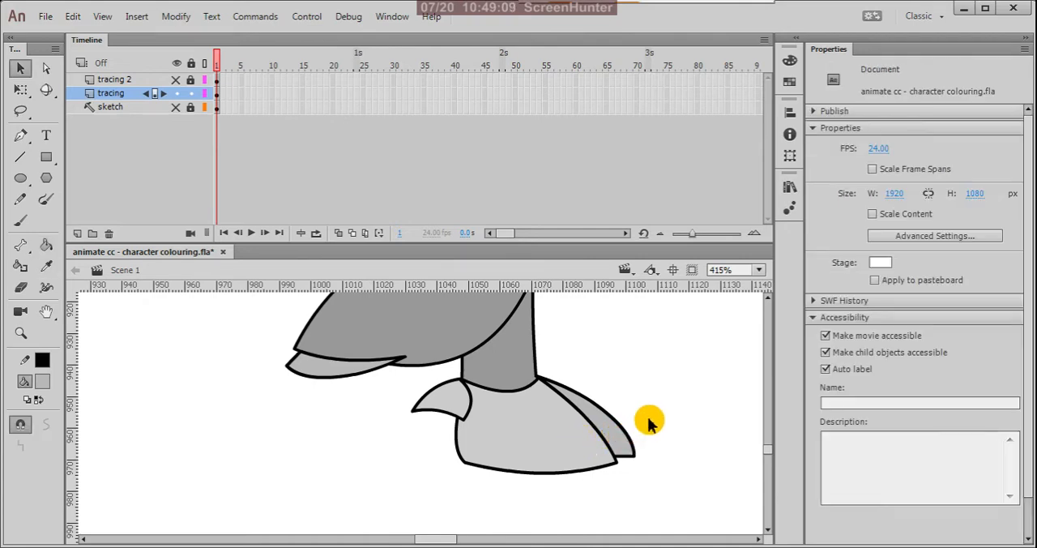
scroll(670, 415, down, 4)
scroll(356, 424, up, 6)
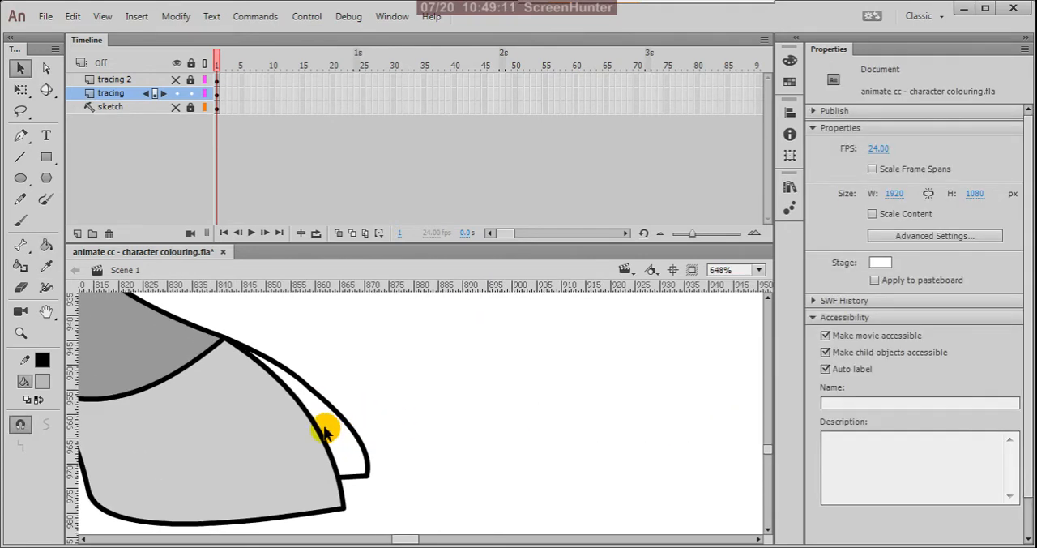
key(k)
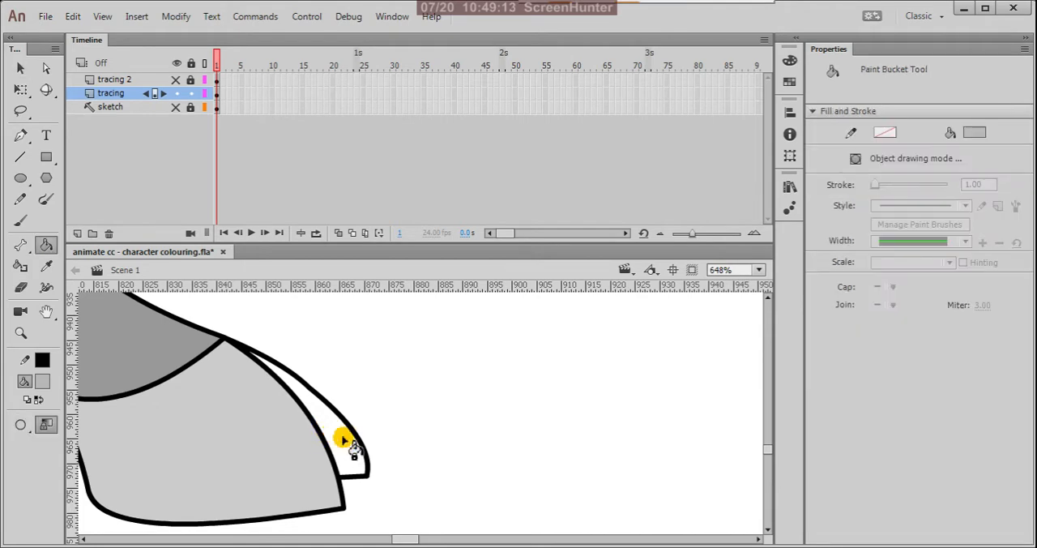
key(v)
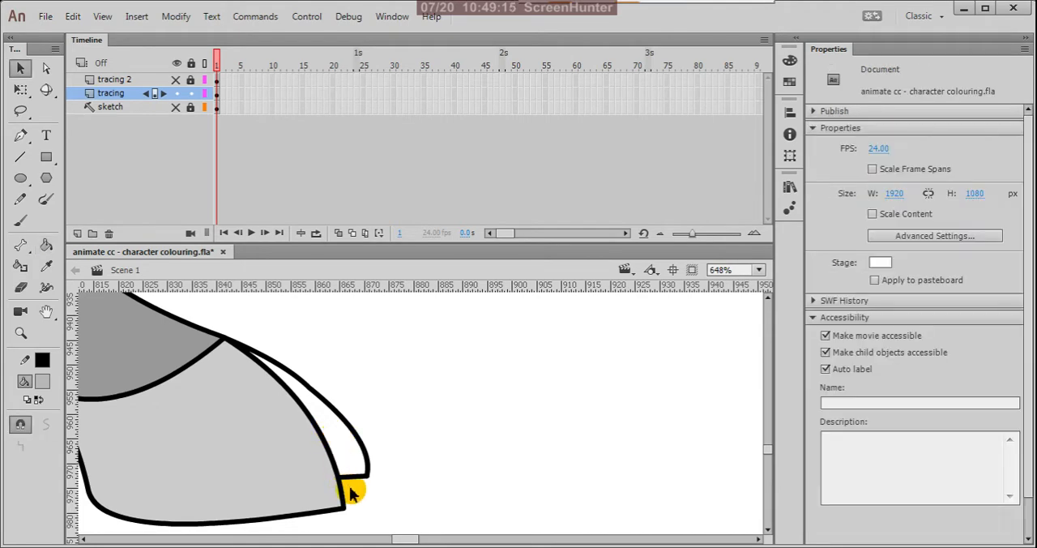
Step: Snap the inner end of the far claw's short bottom line onto the near hind hoof's outline and retry the fill
drag(342, 478, 350, 466)
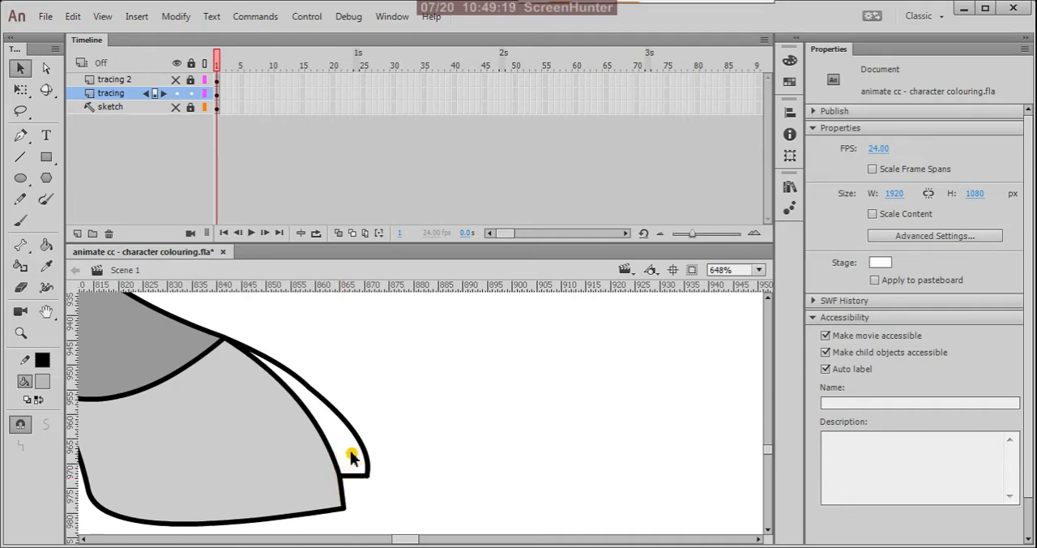
click(301, 456)
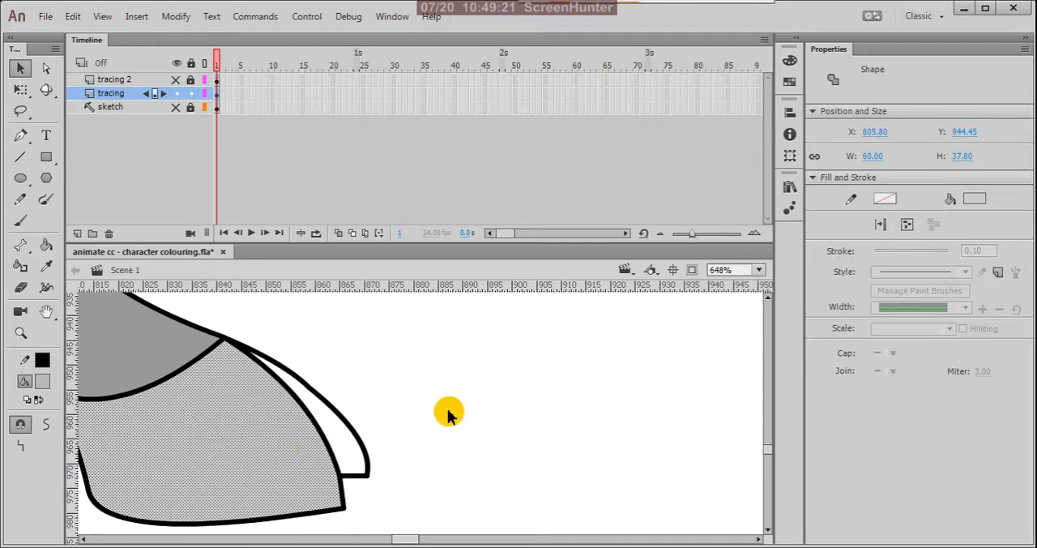
click(446, 411)
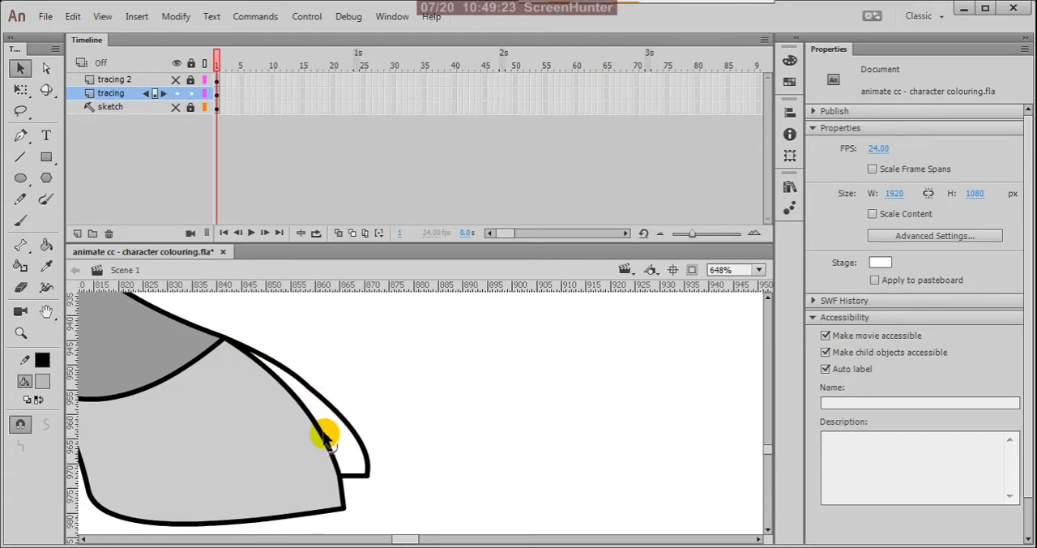
key(k)
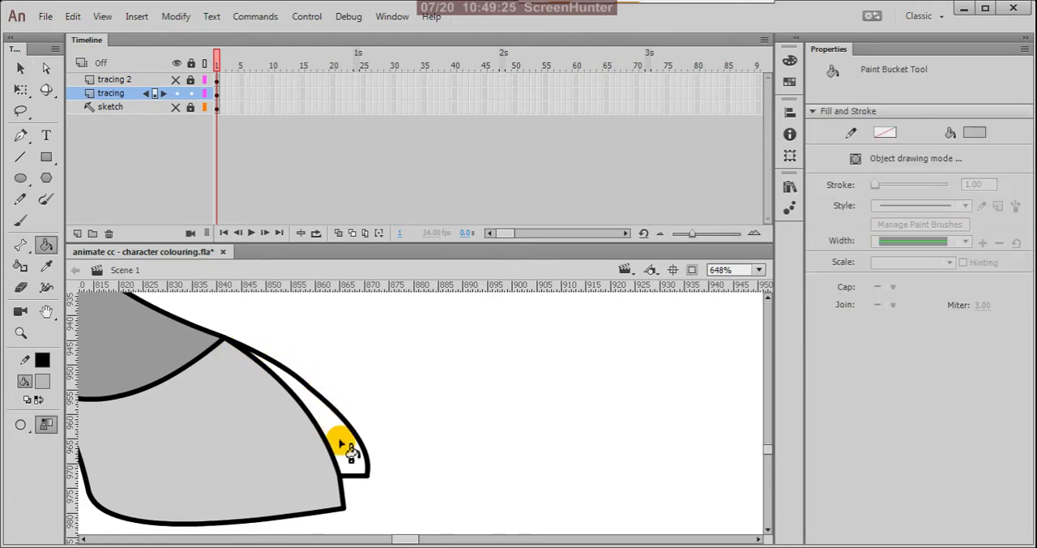
key(v)
Step: View the tracing layer as outlines, close the gap at the far claw's outer bottom corner, and restore the normal layer display
click(204, 94)
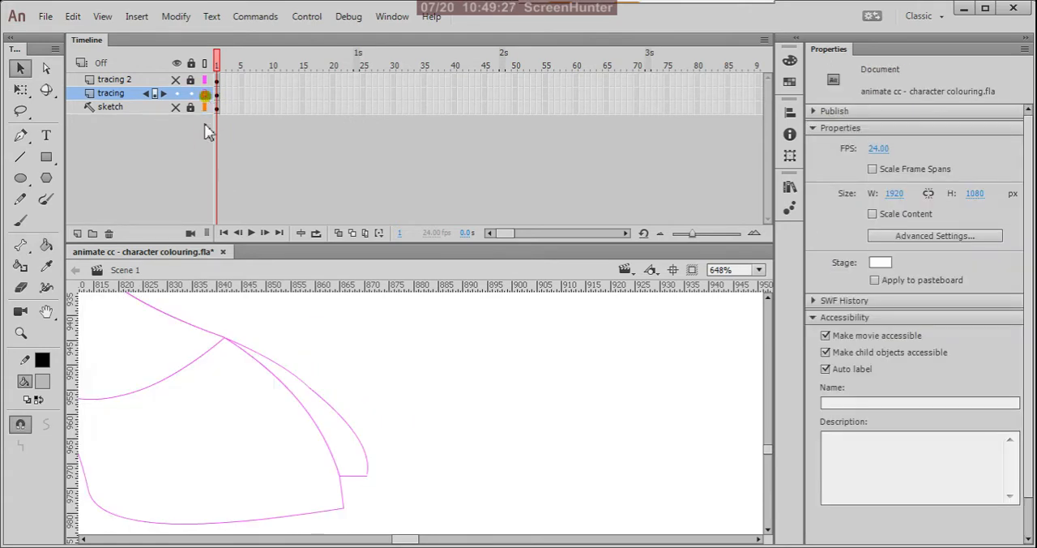
scroll(343, 521, up, 5)
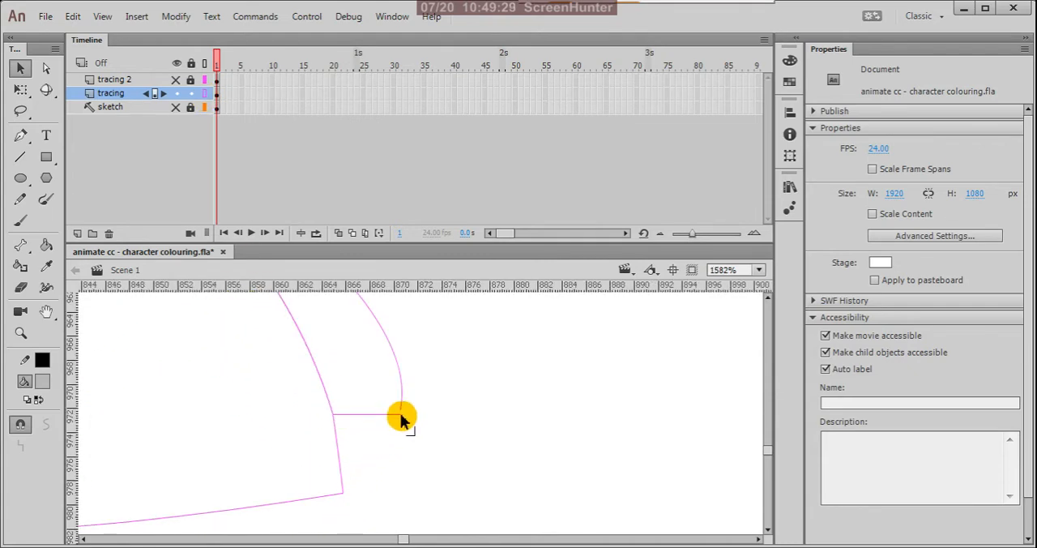
drag(401, 419, 399, 411)
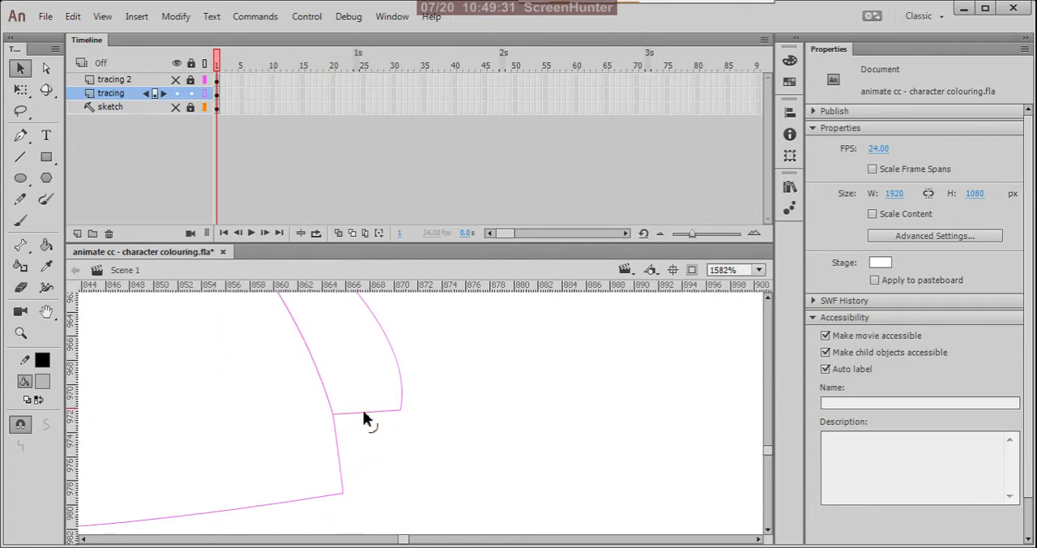
scroll(445, 441, down, 5)
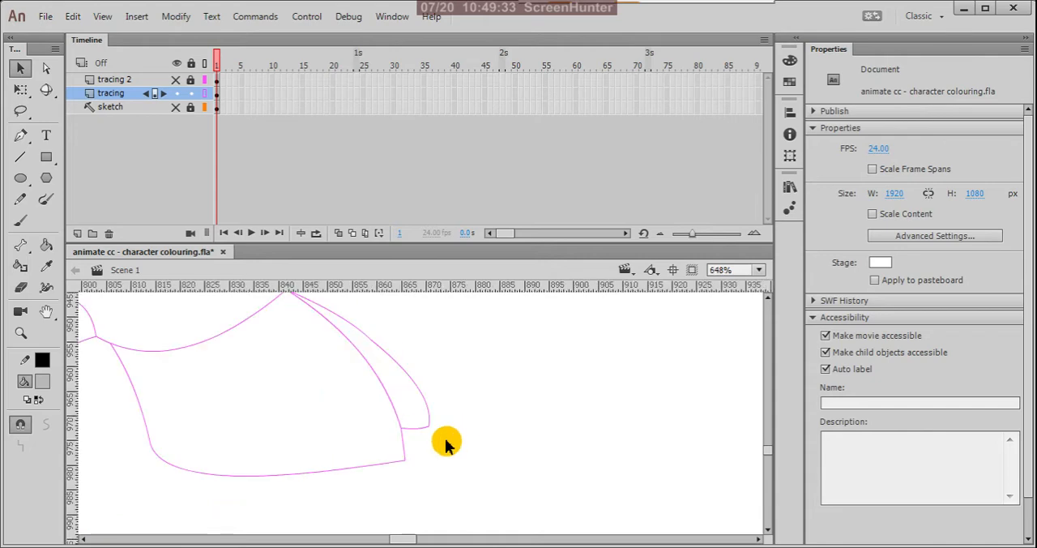
click(204, 93)
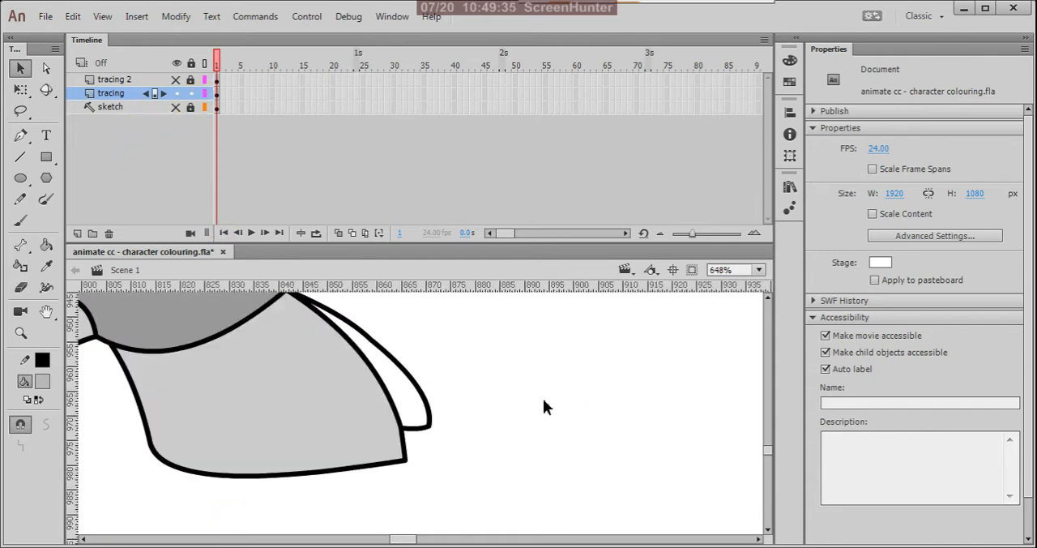
Step: Fill the closed far claw of the near hind hoof with the darker grey
key(k)
click(410, 397)
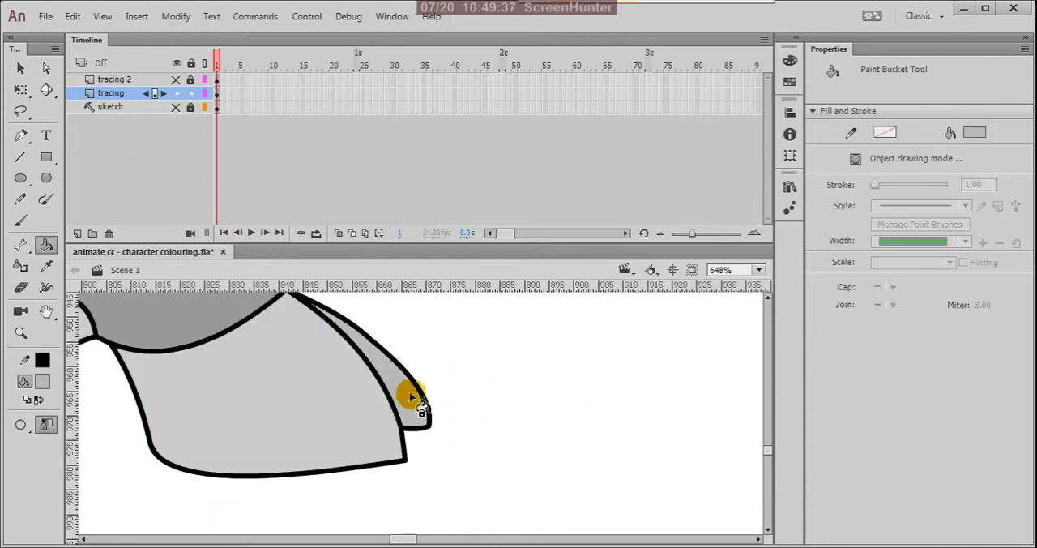
key(v)
Step: Fill the narrow far claw of the far hind hoof with the same darker grey
scroll(505, 398, down, 8)
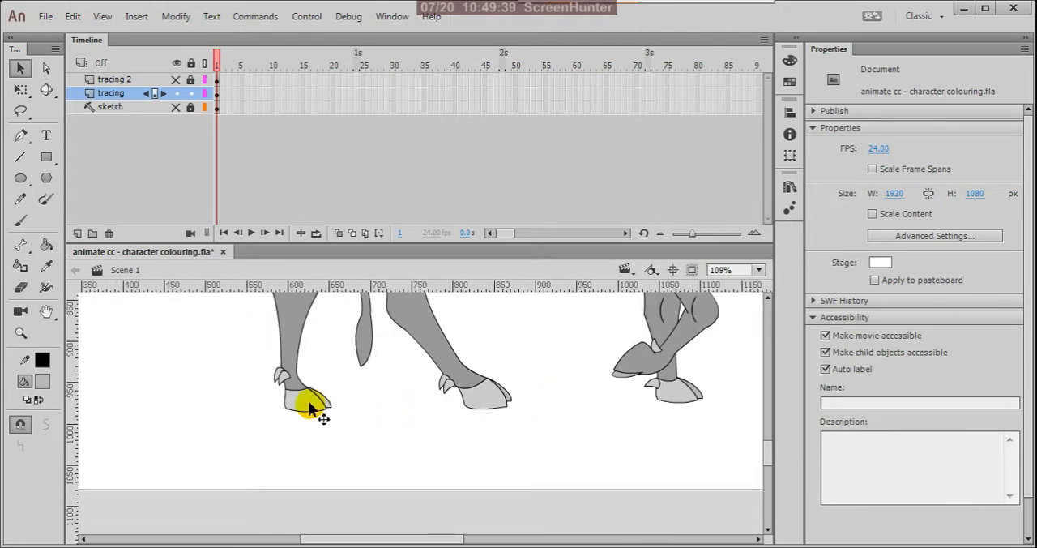
scroll(308, 407, up, 5)
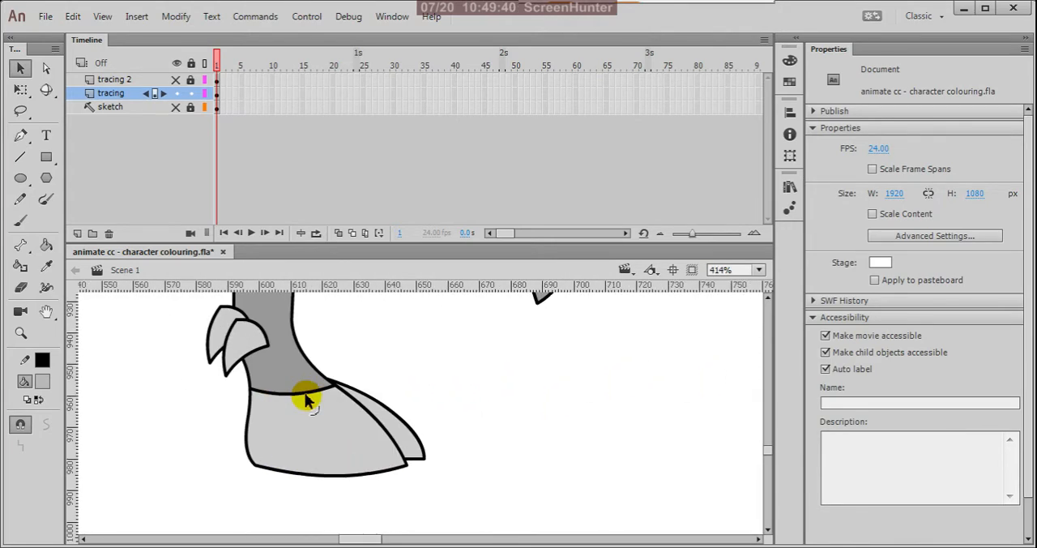
key(k)
click(397, 433)
scroll(227, 437, down, 3)
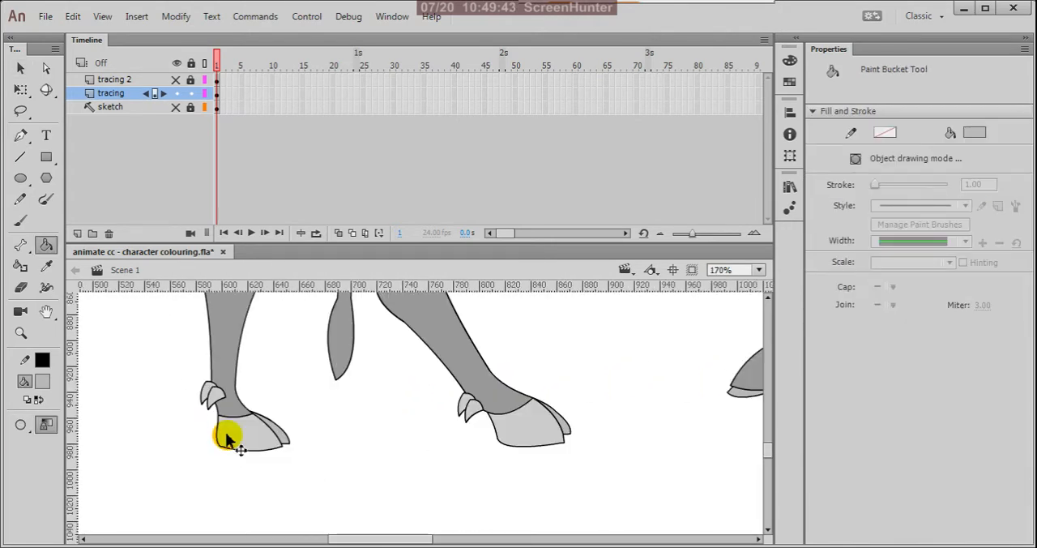
Step: Draw a straight black line across the tail where the tuft begins, joining both edges of its outline
scroll(259, 440, down, 2)
scroll(571, 429, up, 3)
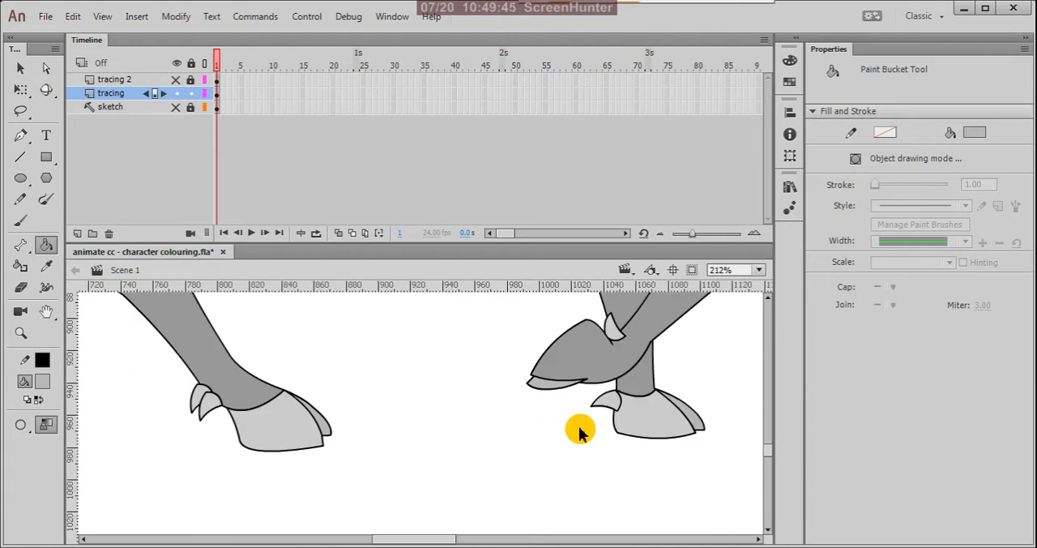
scroll(589, 429, down, 5)
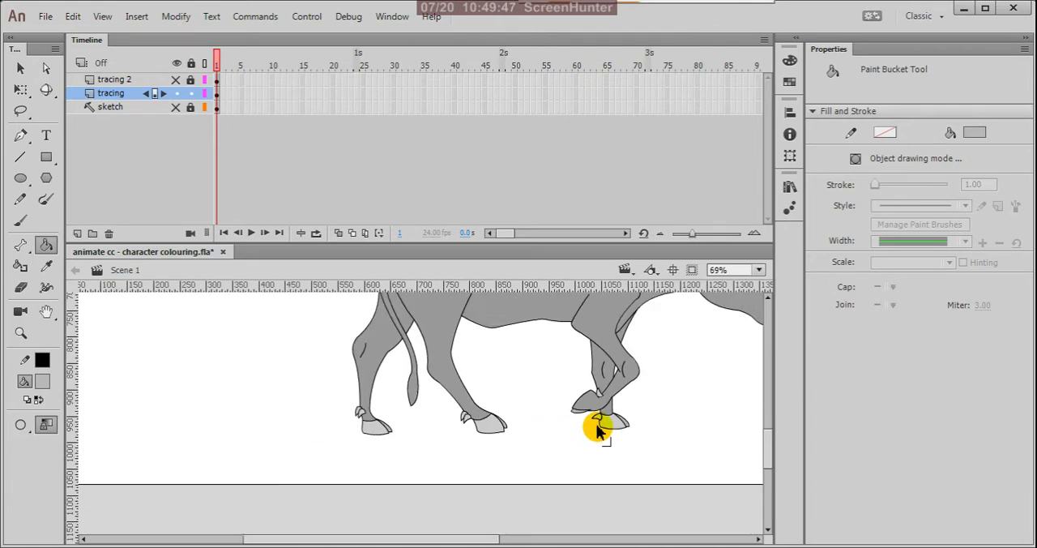
key(v)
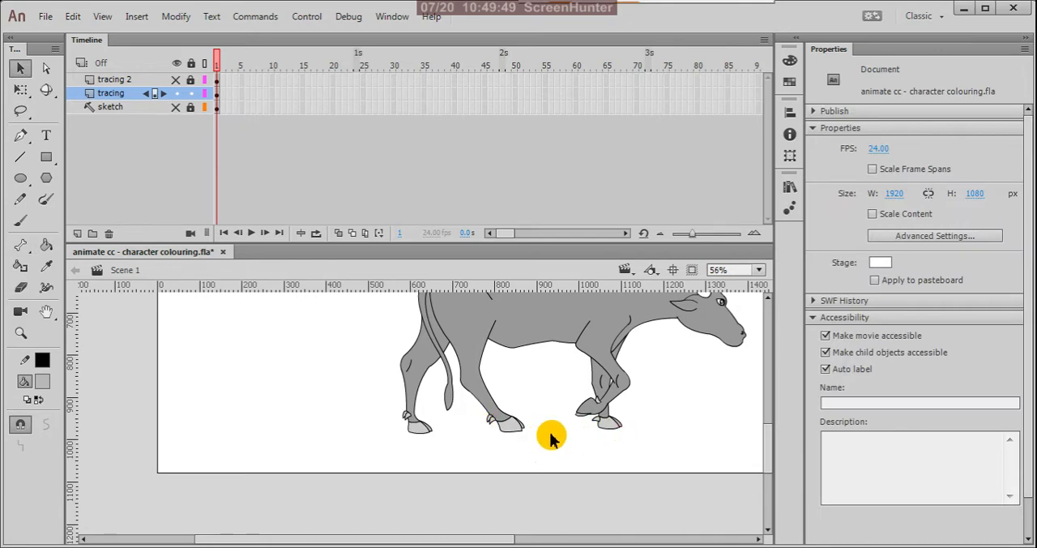
scroll(486, 389, up, 3)
scroll(439, 386, up, 4)
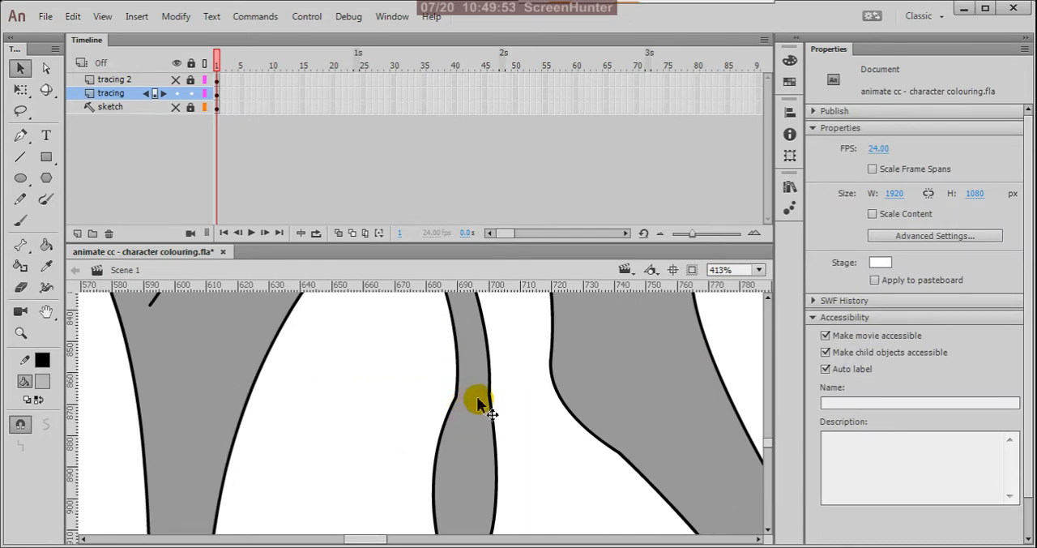
key(n)
drag(489, 395, 456, 397)
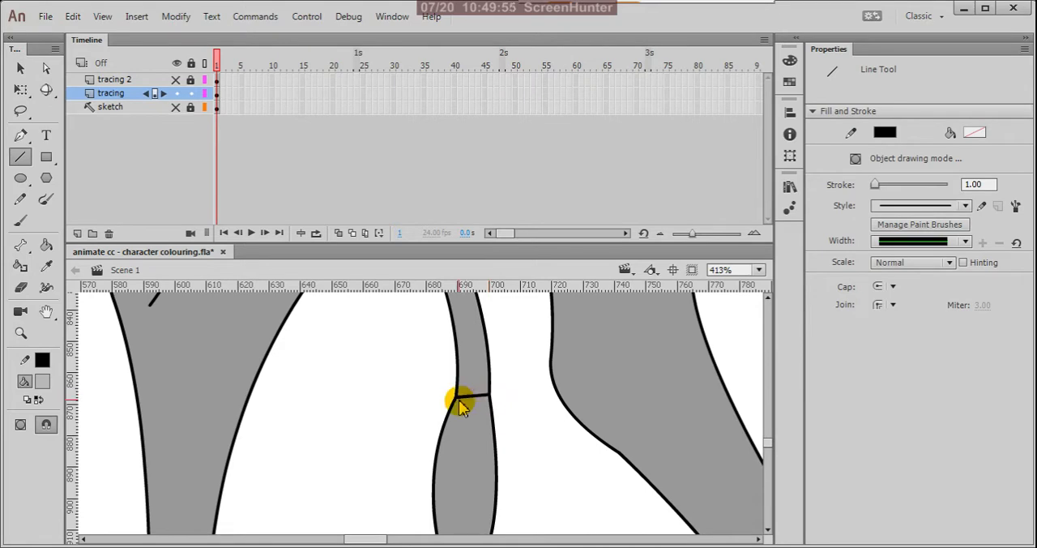
Step: Bend the line across the tail downward so the tuft begins with a shallow curve
key(v)
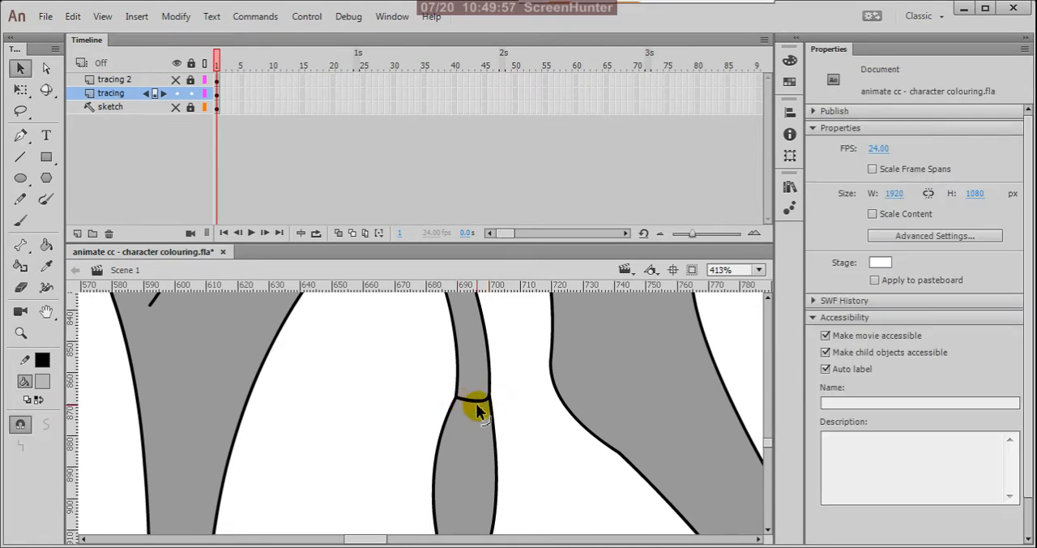
drag(476, 411, 478, 417)
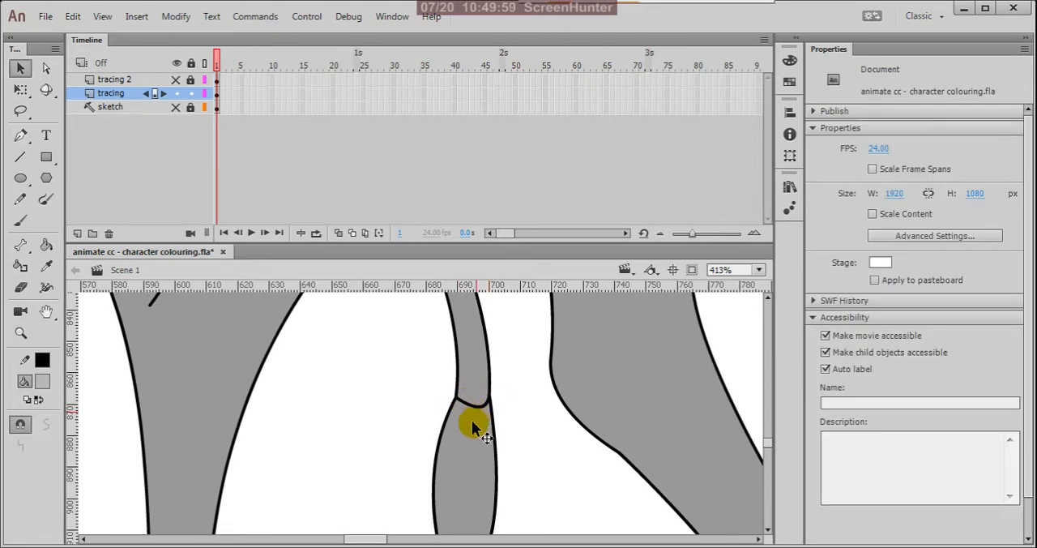
scroll(451, 362, down, 4)
click(242, 382)
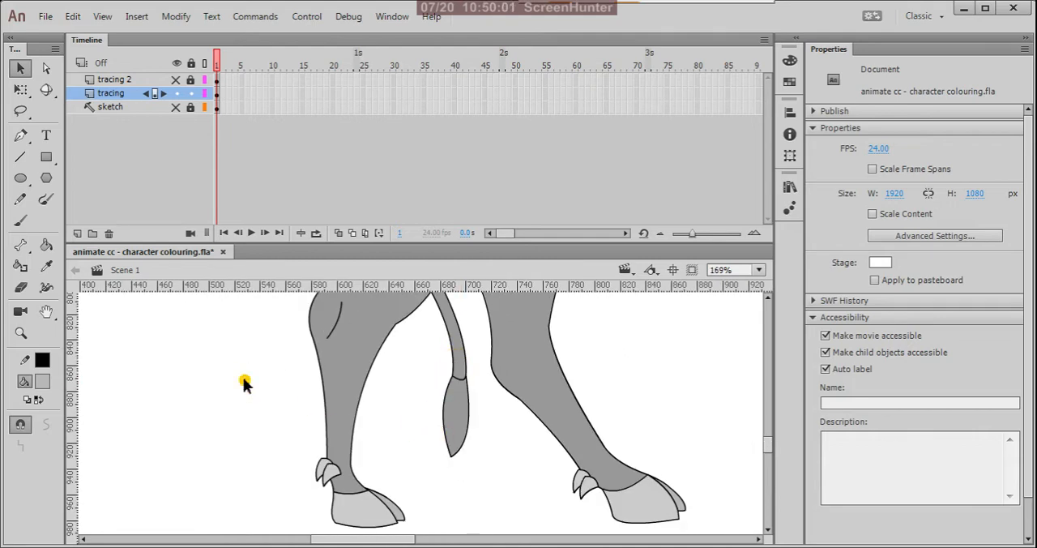
Step: Change the tail tuft's fill to very dark grey and save the document
click(466, 434)
click(46, 385)
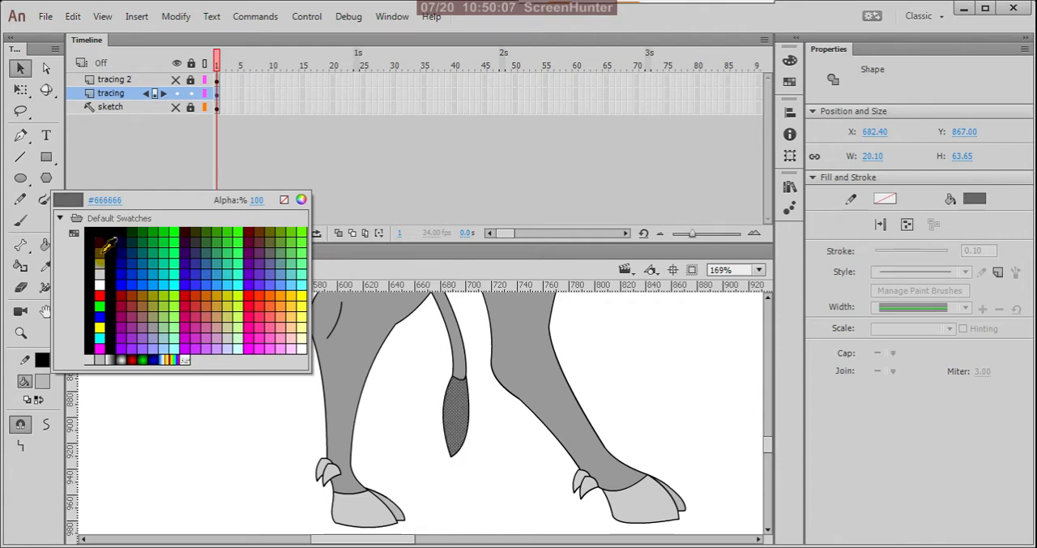
click(96, 240)
click(229, 440)
scroll(353, 454, down, 3)
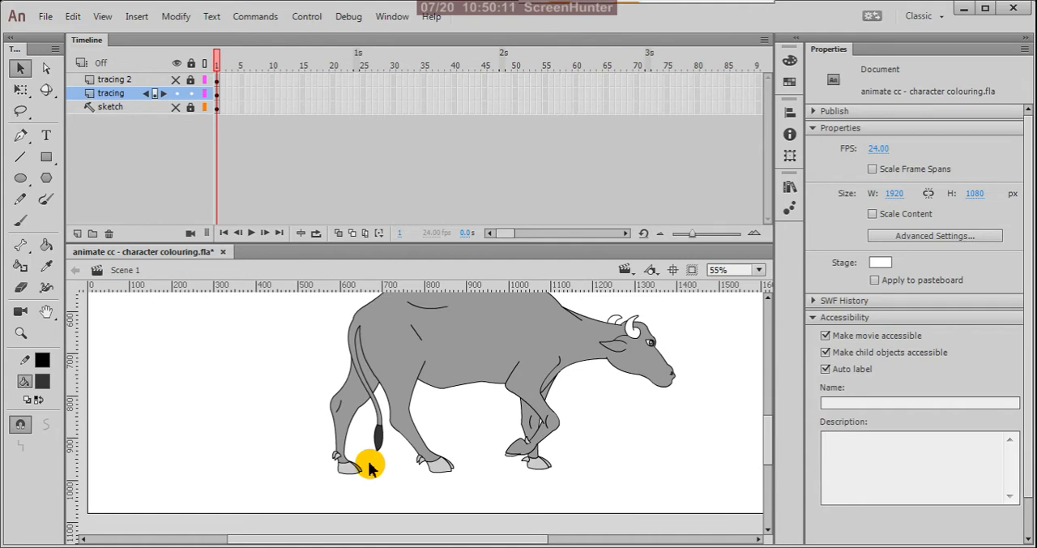
key(ctrl+s)
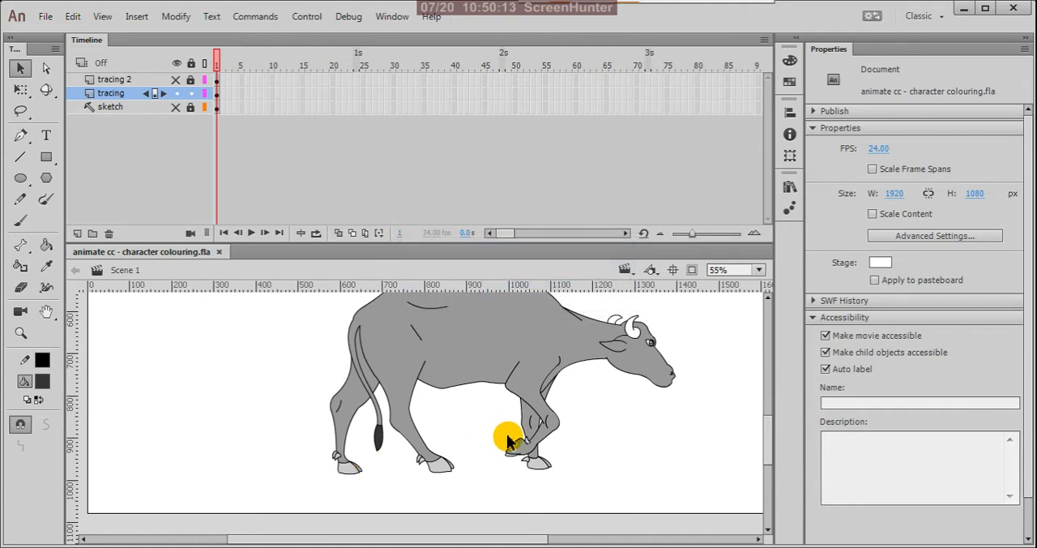
Step: Fill both horns with light grey #CCCCCC using the Paint Bucket
scroll(507, 441, up, 6)
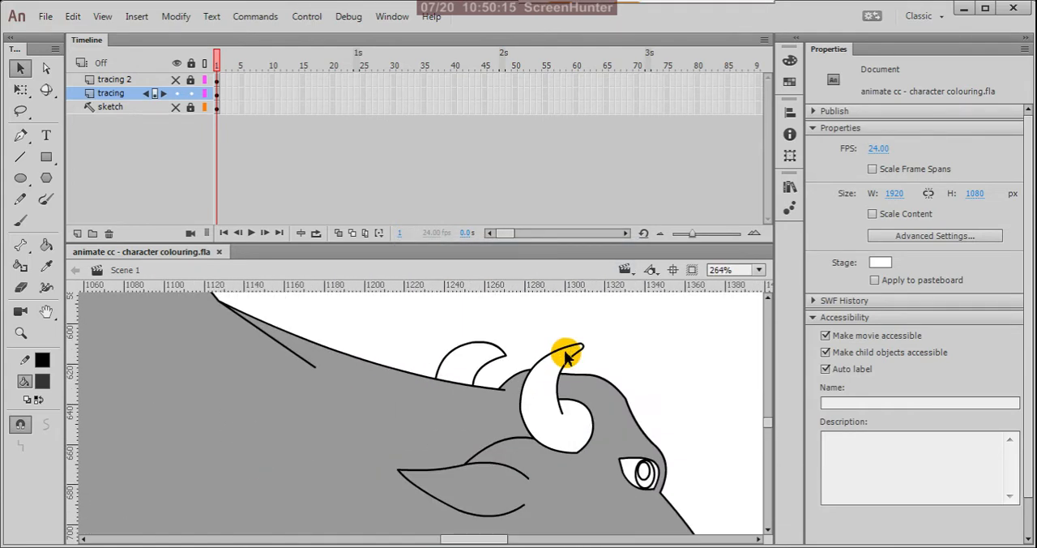
scroll(567, 356, down, 3)
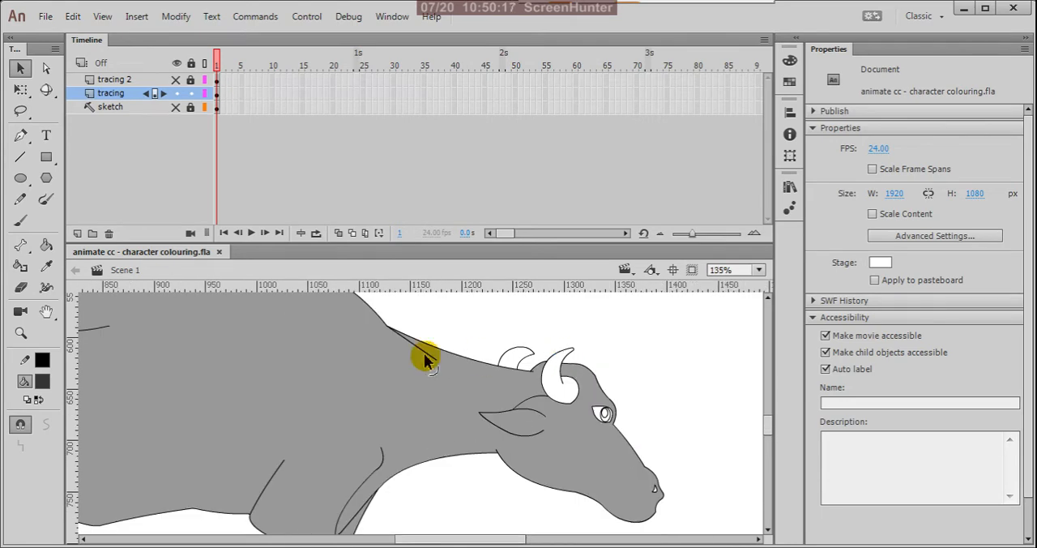
click(42, 381)
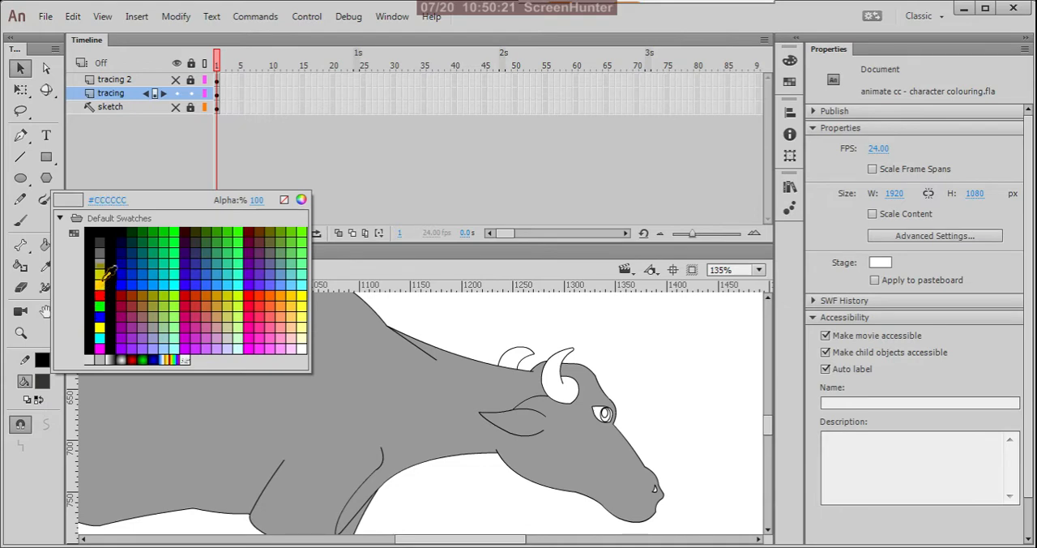
click(99, 283)
click(544, 389)
key(k)
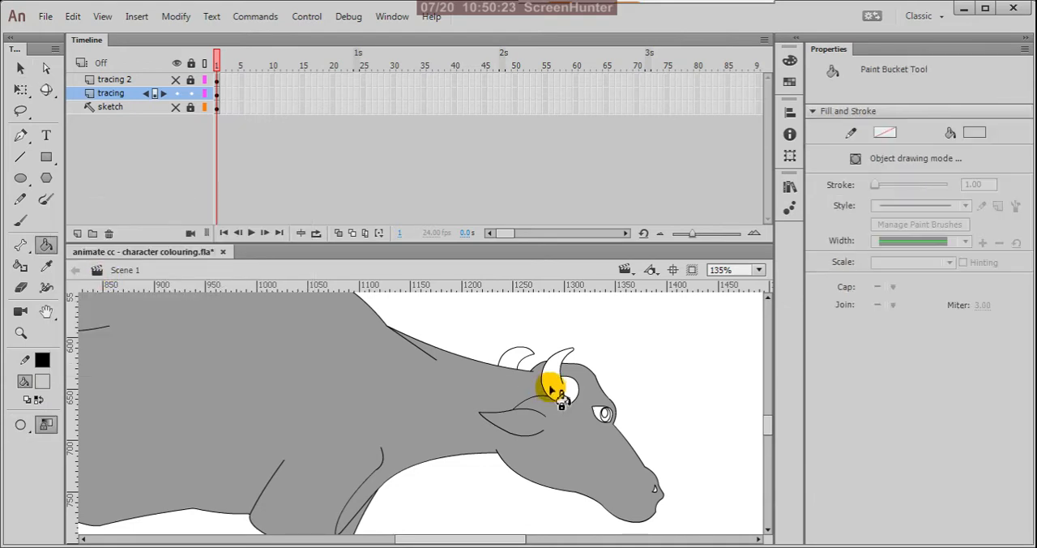
click(551, 389)
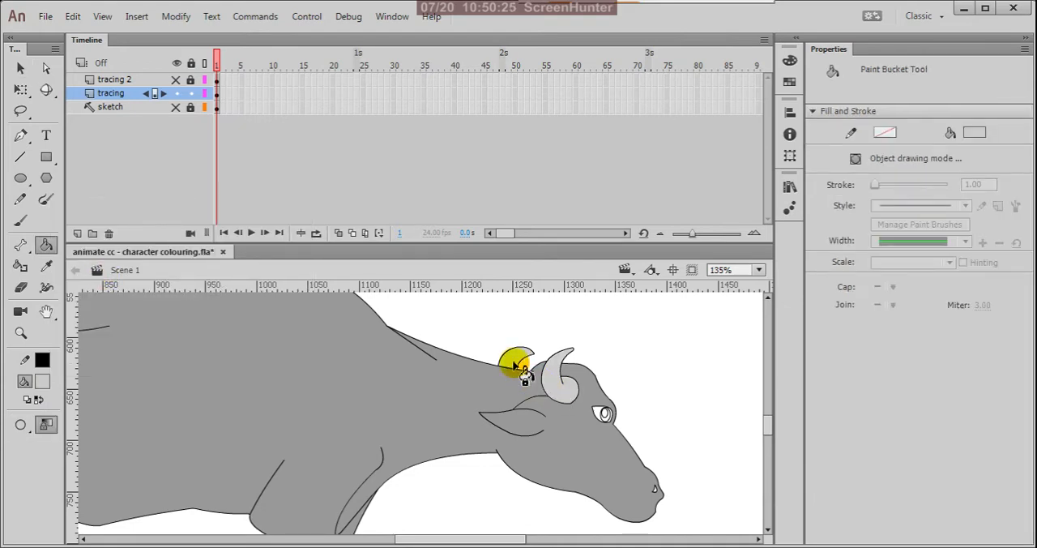
key(v)
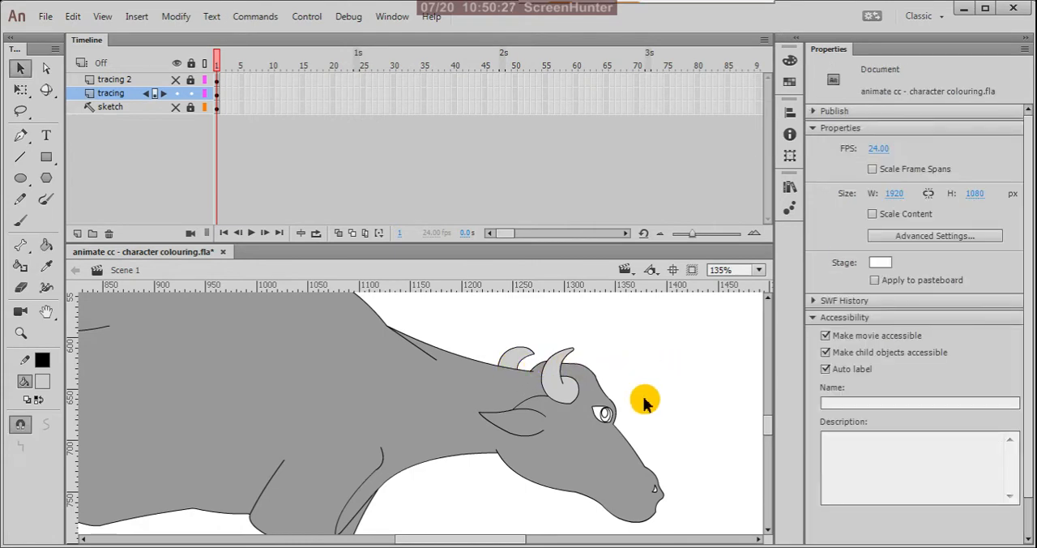
Step: Fill the eyeball and the small inner oval highlight of the eye with white
scroll(616, 405, up, 5)
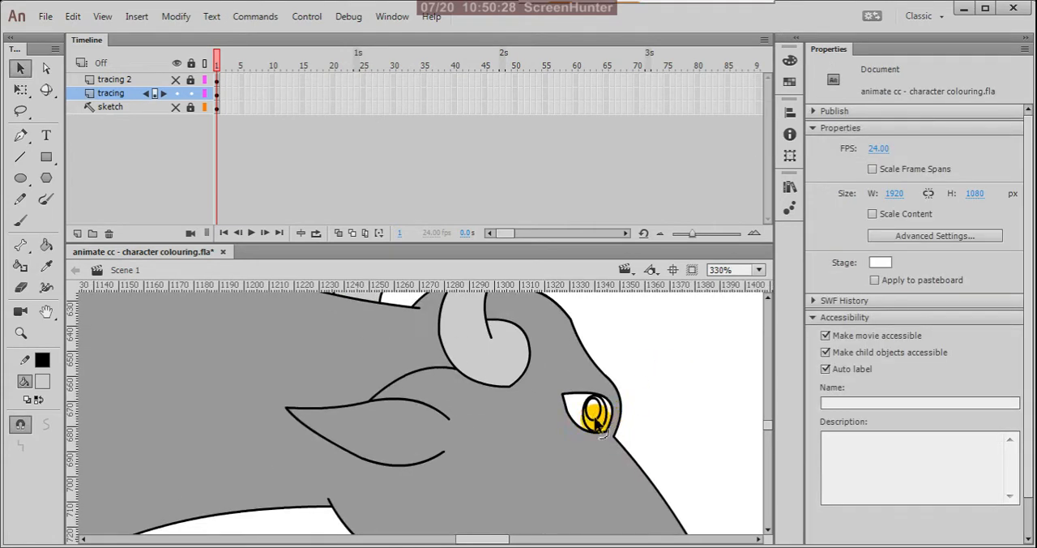
click(43, 381)
click(99, 284)
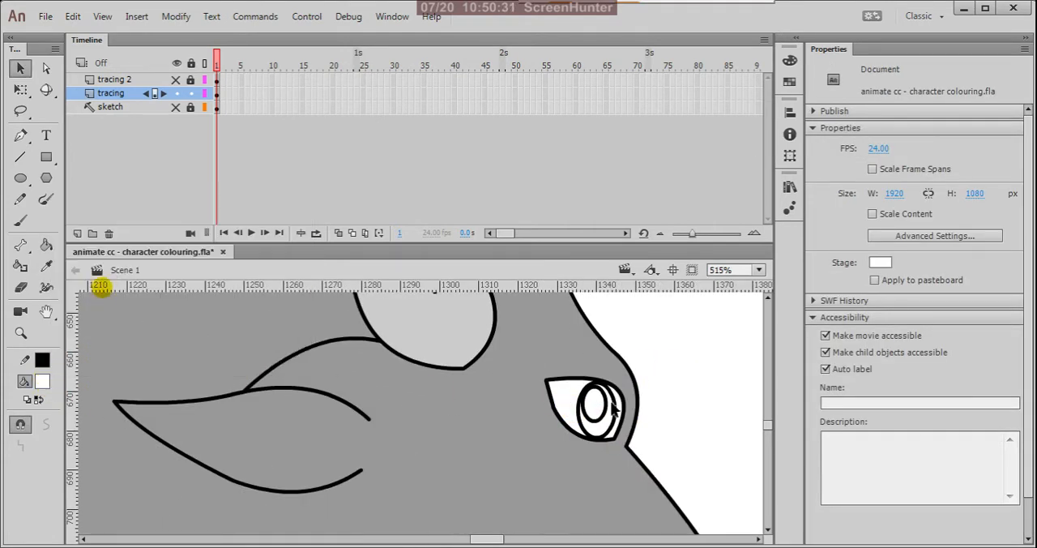
key(k)
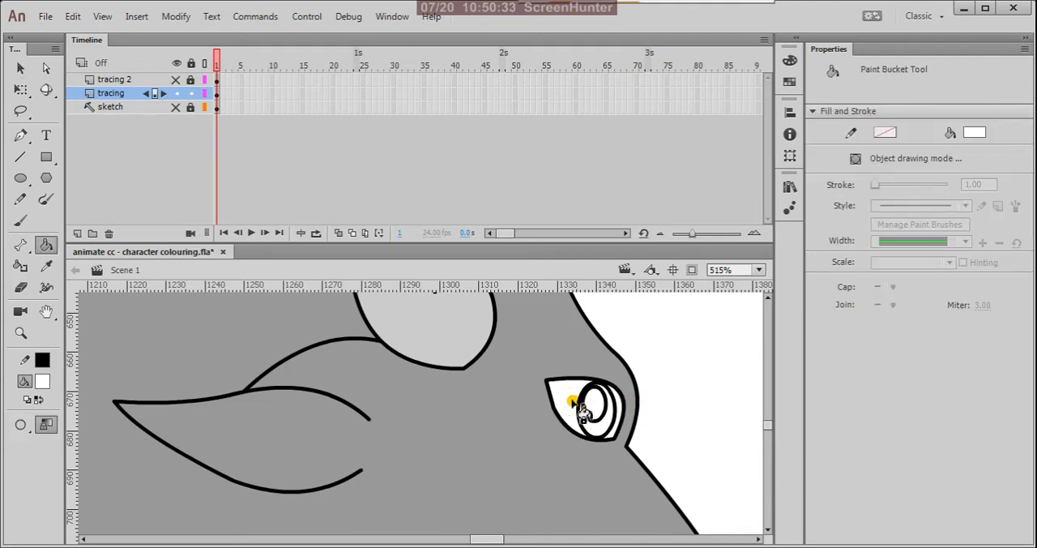
click(595, 406)
click(625, 409)
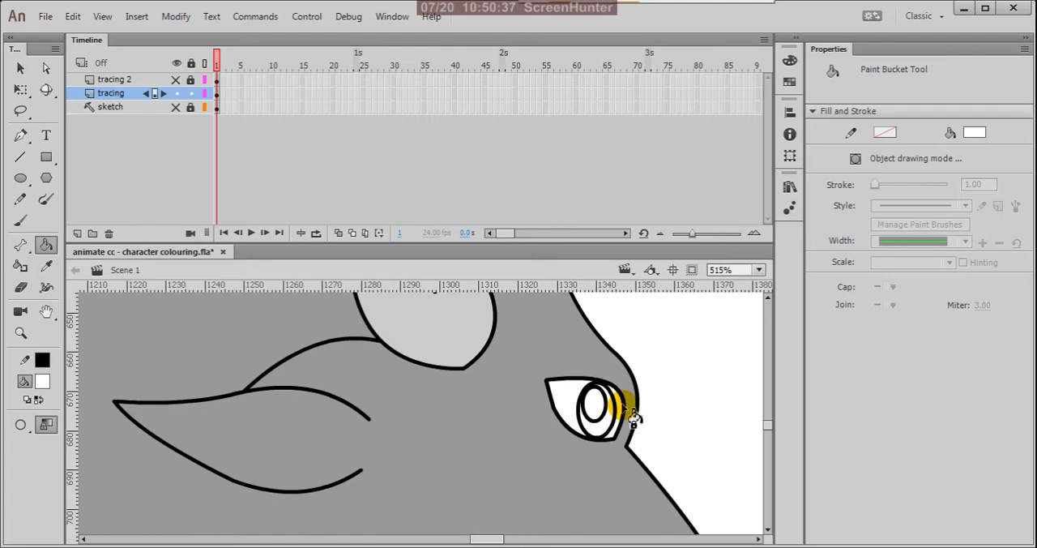
key(v)
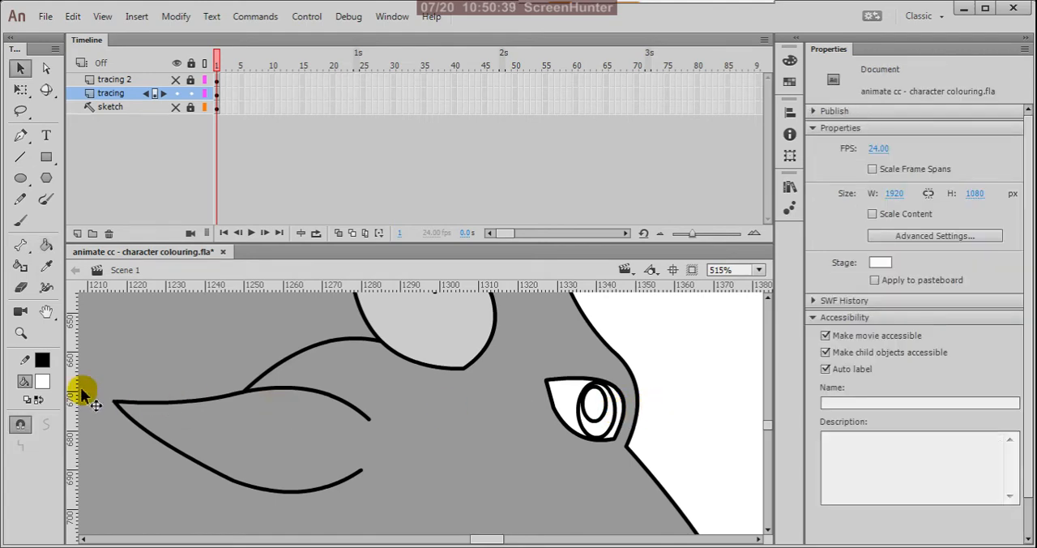
Step: Fill the part of the eye's iris around the white highlight with very dark grey
click(42, 382)
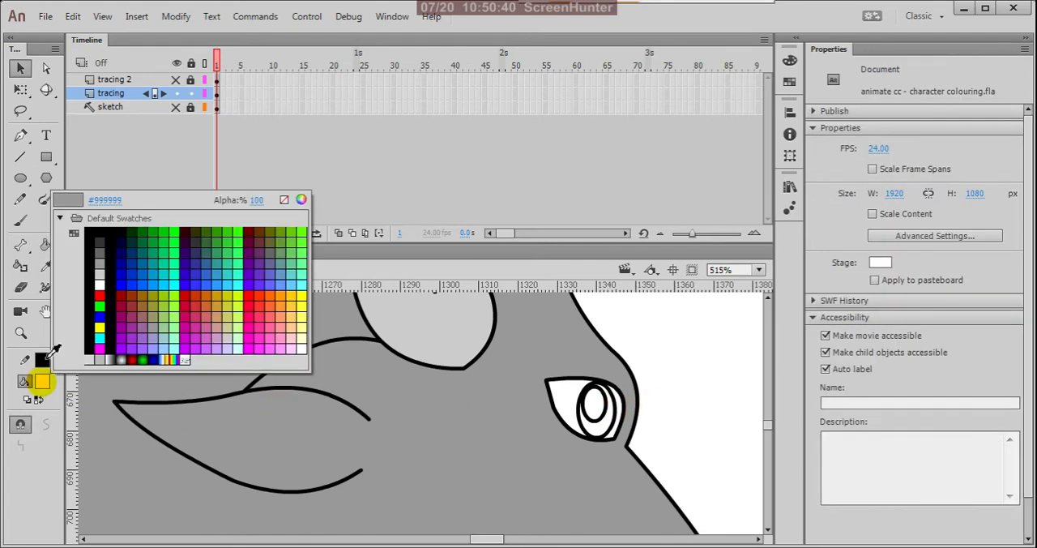
click(98, 245)
key(k)
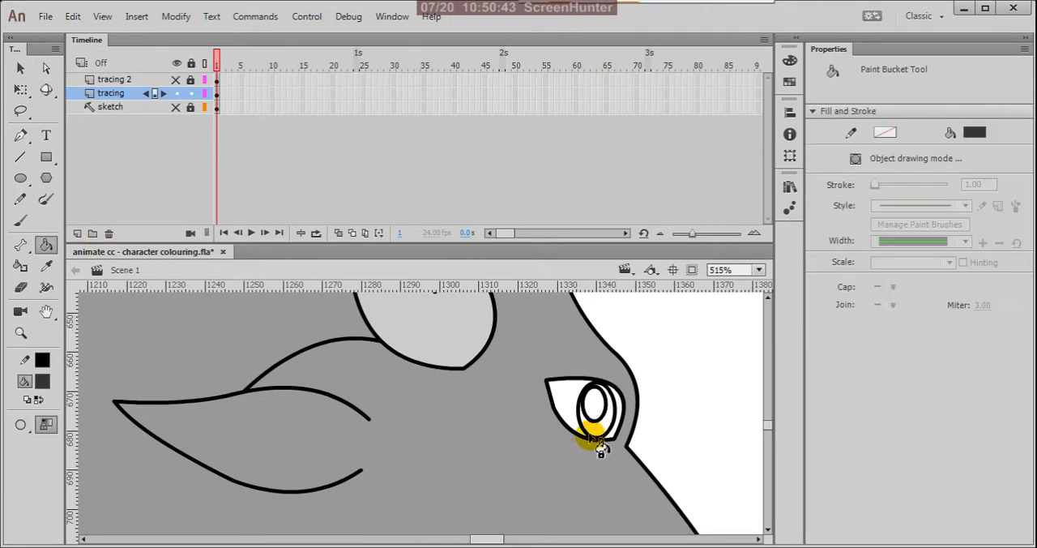
click(601, 431)
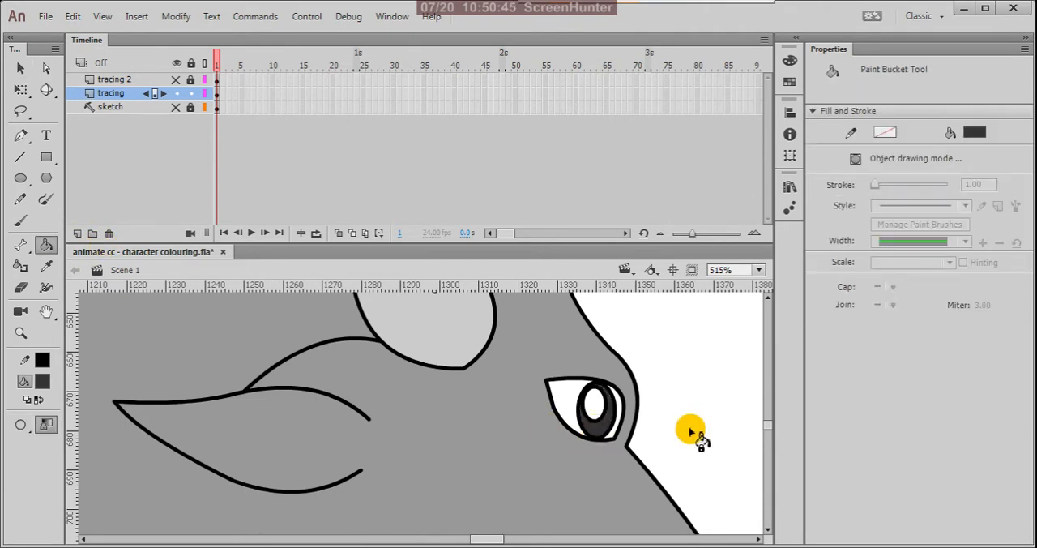
Step: Delete the black outlines around the eye's white highlight and around the dark iris, keeping their fills
key(v)
click(594, 404)
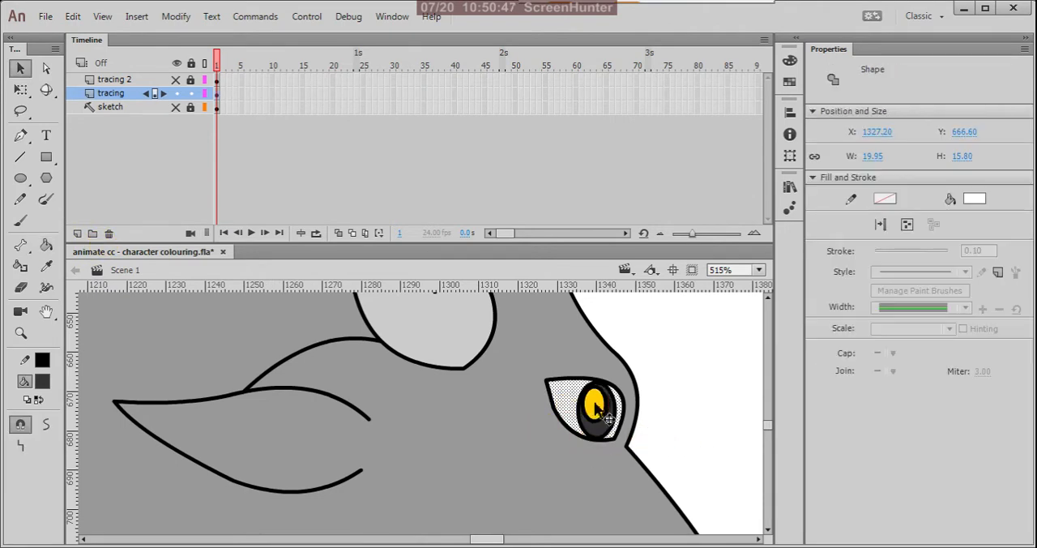
click(722, 413)
click(598, 418)
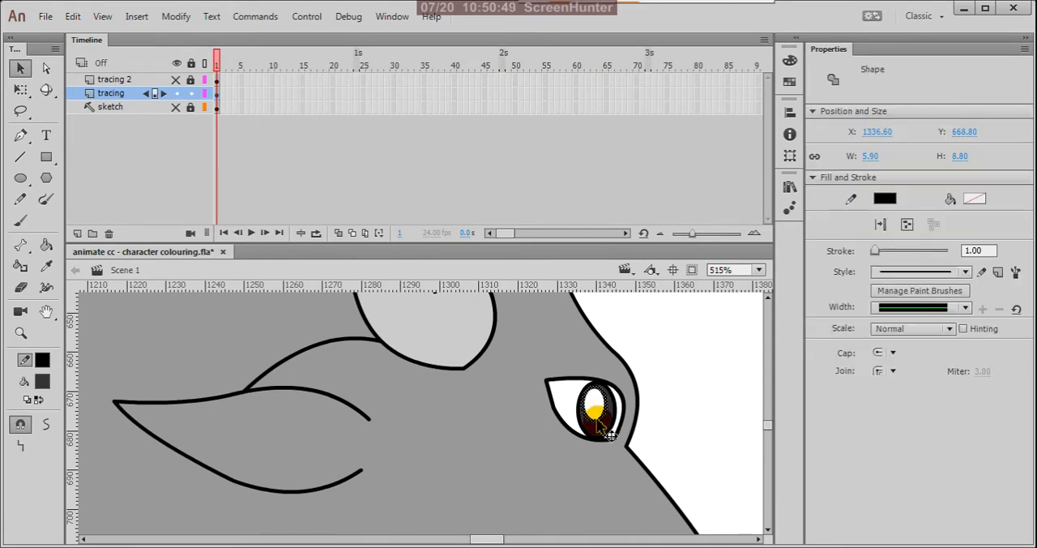
click(593, 438)
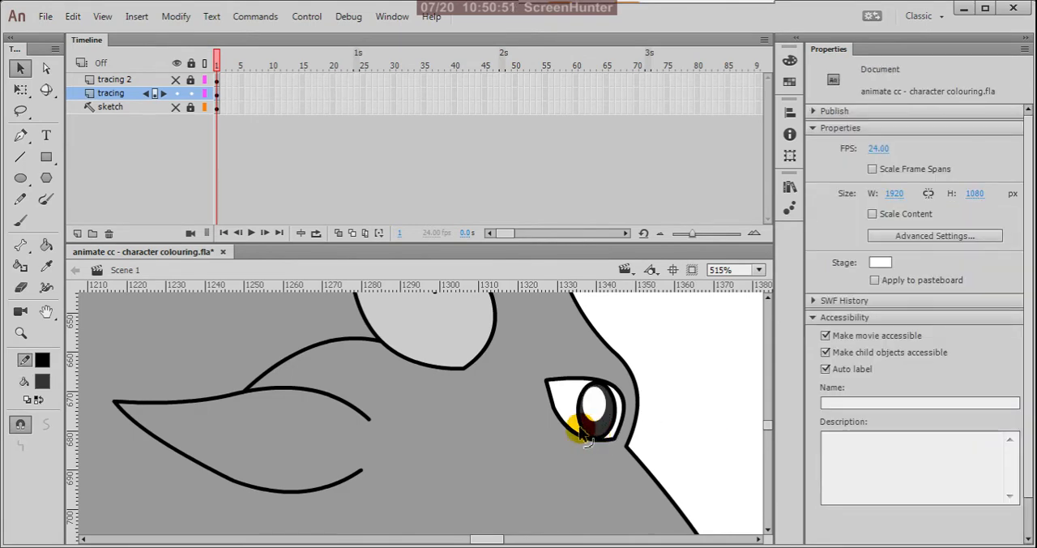
click(581, 426)
key(Delete)
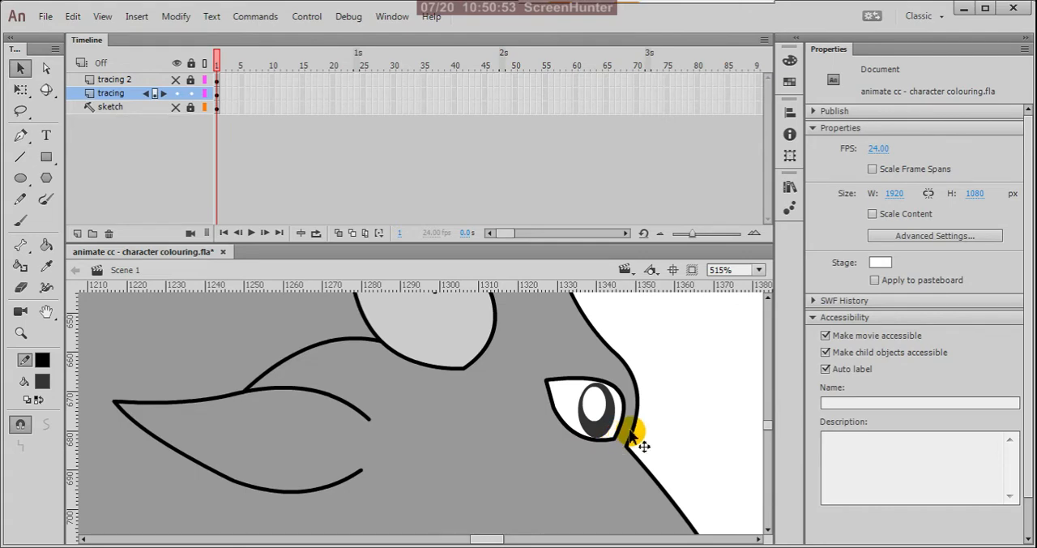
scroll(656, 415, down, 5)
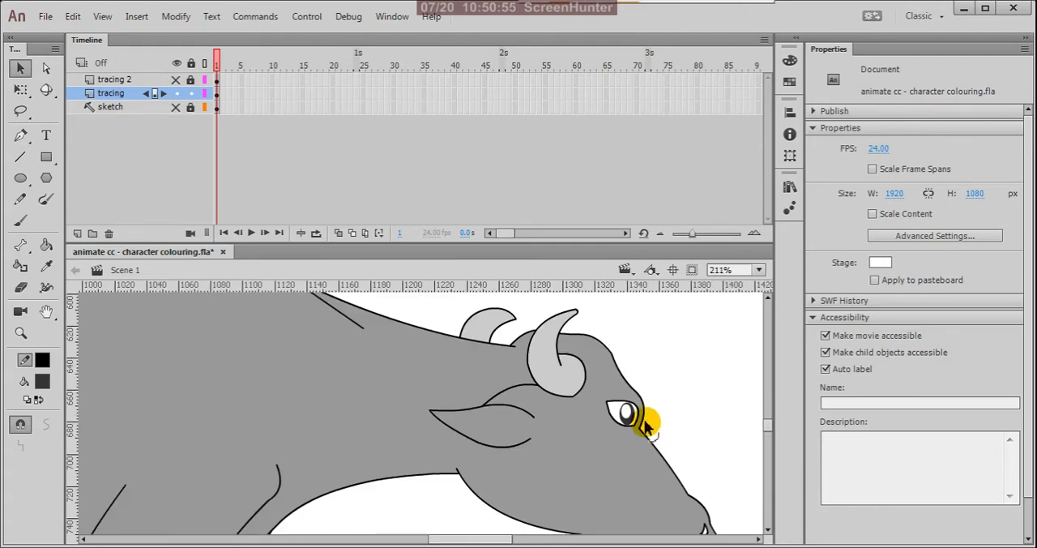
Step: Fill the nostril with the same very dark grey using the Paint Bucket
scroll(648, 425, up, 3)
scroll(624, 415, down, 2)
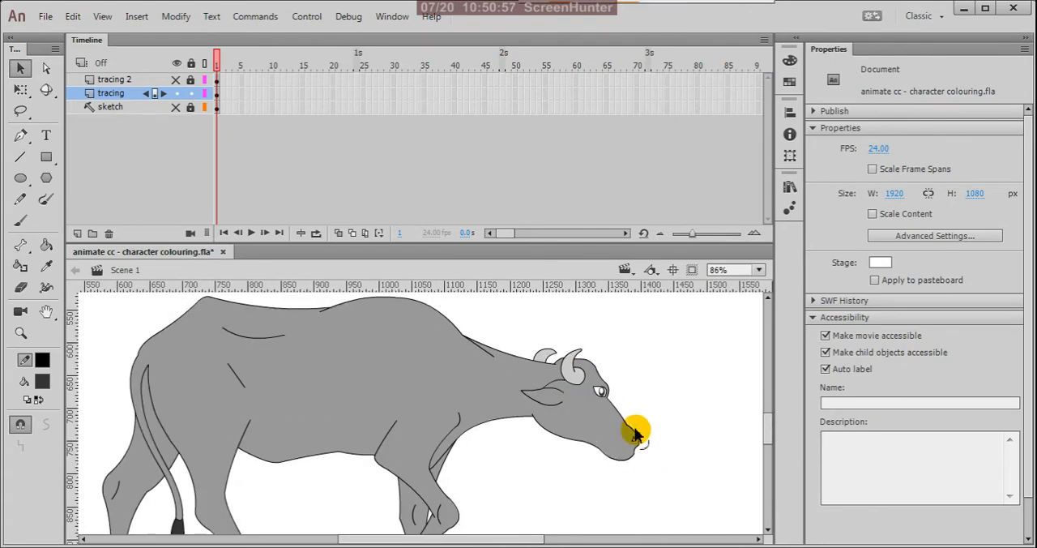
scroll(638, 454, up, 4)
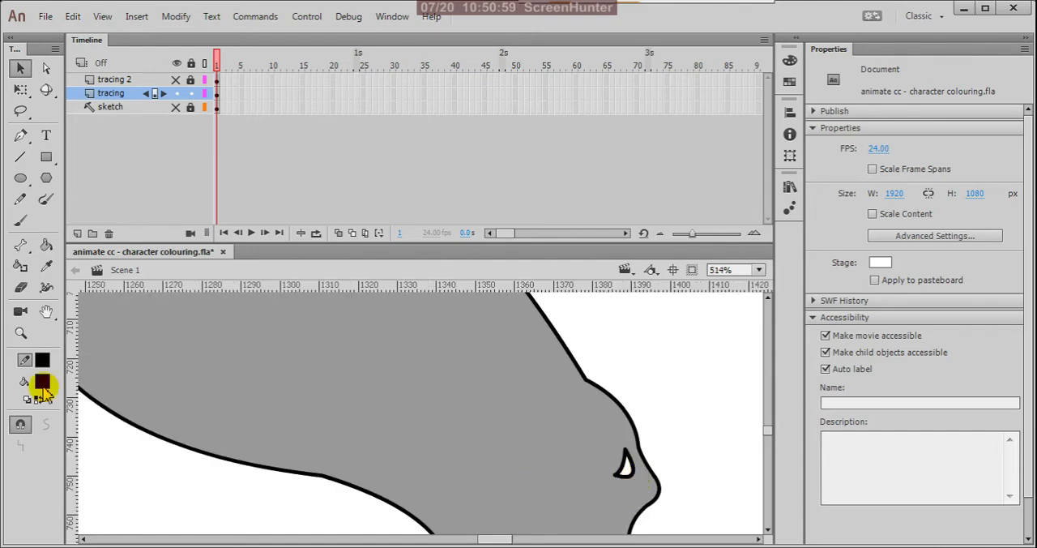
key(k)
click(625, 469)
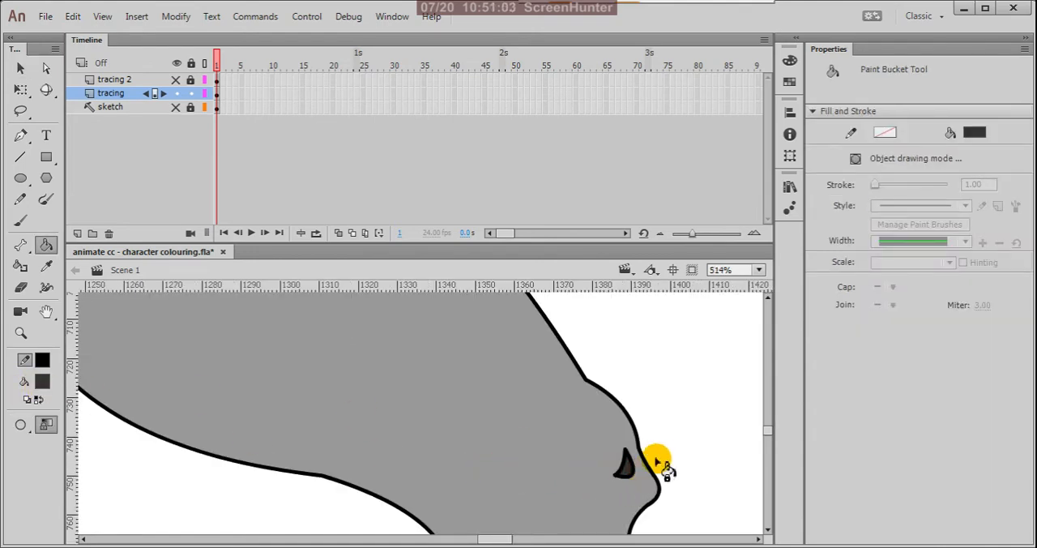
key(b)
key(v)
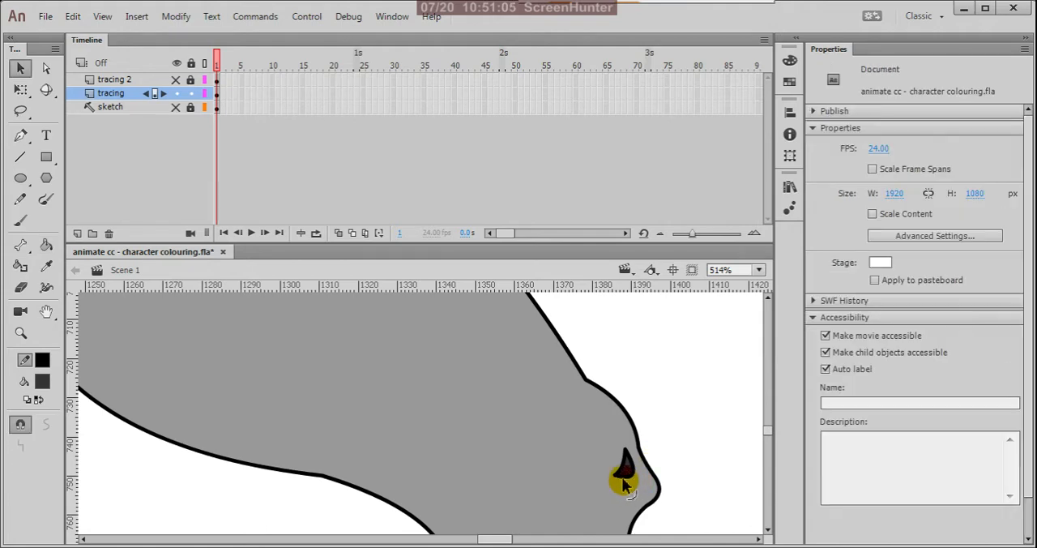
Step: Delete the black outline around the nostril, keeping its dark fill, and save the document
click(622, 478)
click(607, 481)
click(616, 476)
click(643, 463)
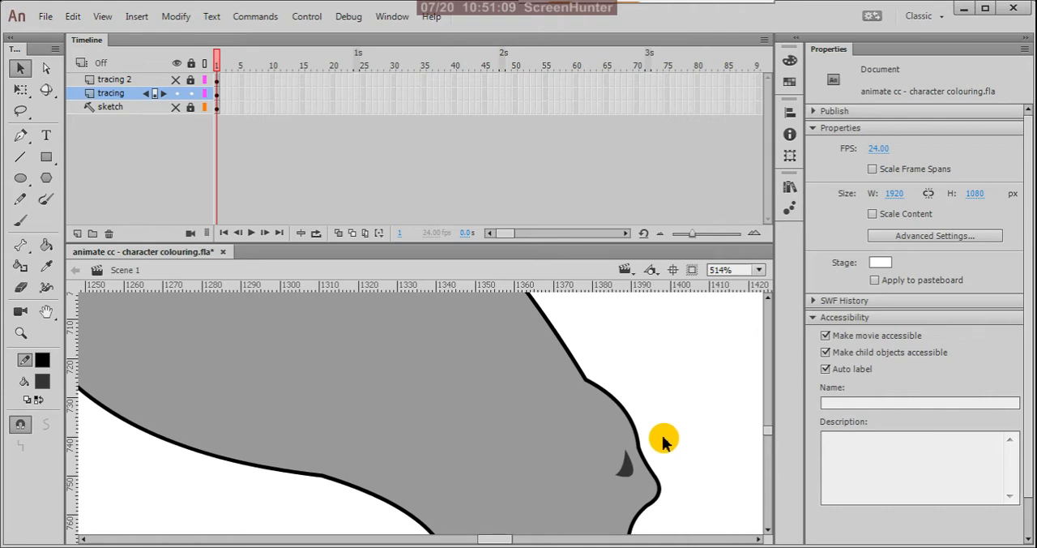
scroll(662, 439, down, 5)
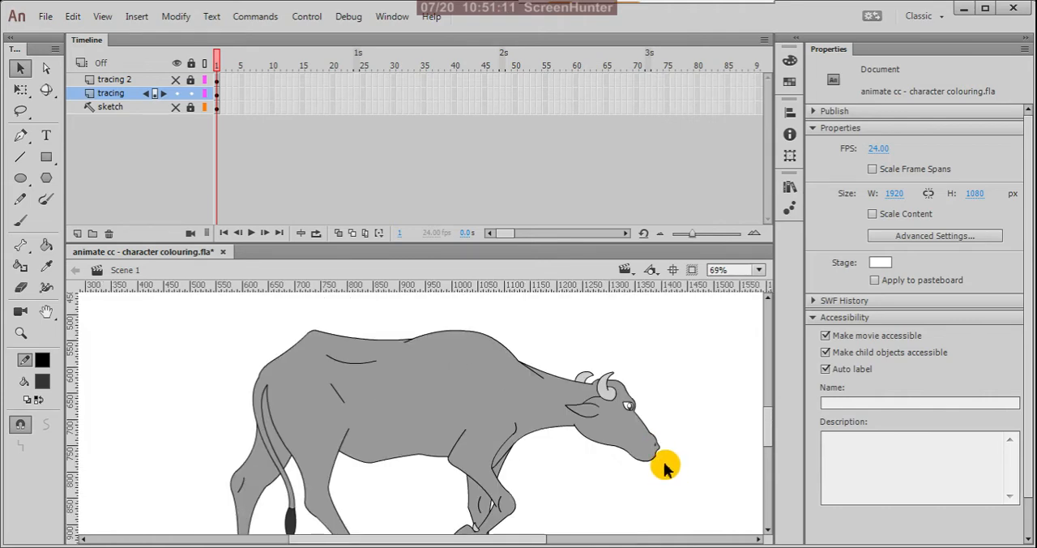
key(ctrl+s)
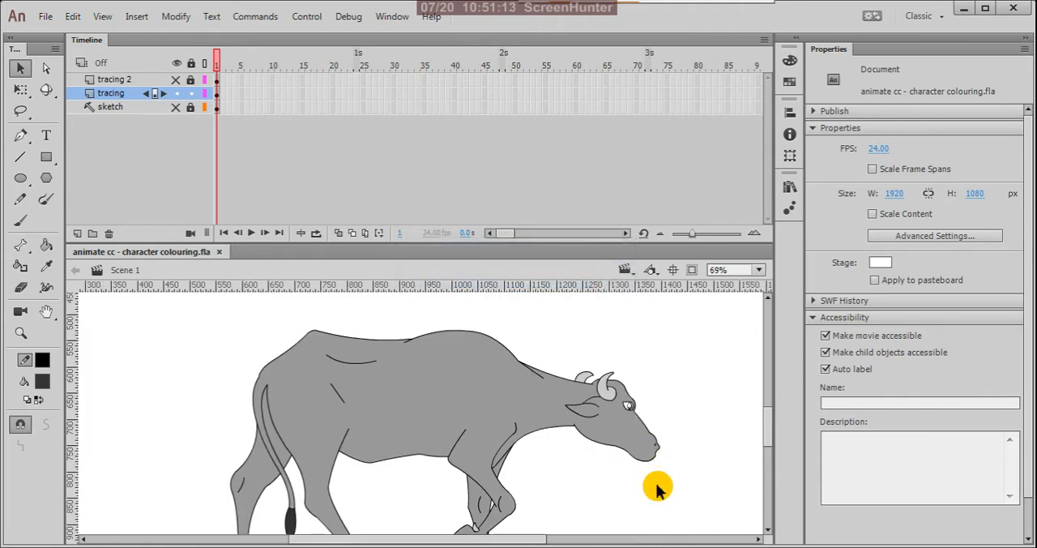
Step: Close the ear shape by extending the loose end of its lower outline to the end of its upper outline
scroll(637, 397, up, 2)
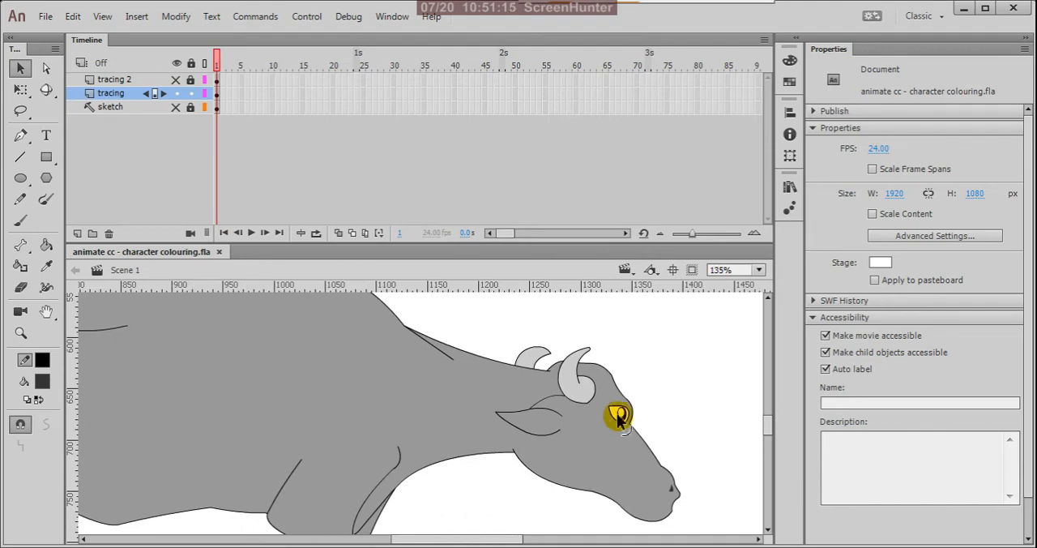
scroll(578, 425, down, 2)
scroll(567, 422, up, 5)
scroll(582, 451, up, 1)
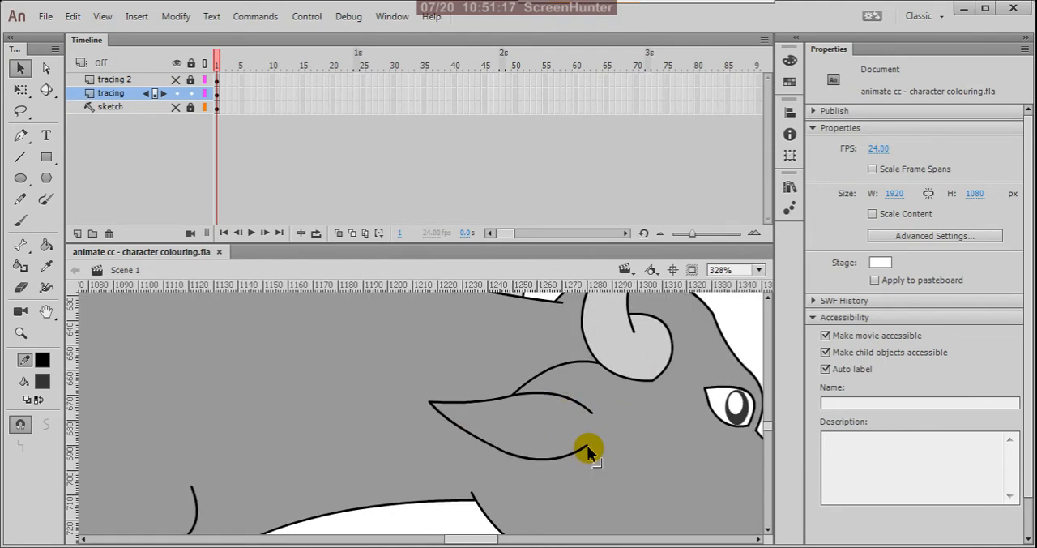
drag(587, 445, 594, 415)
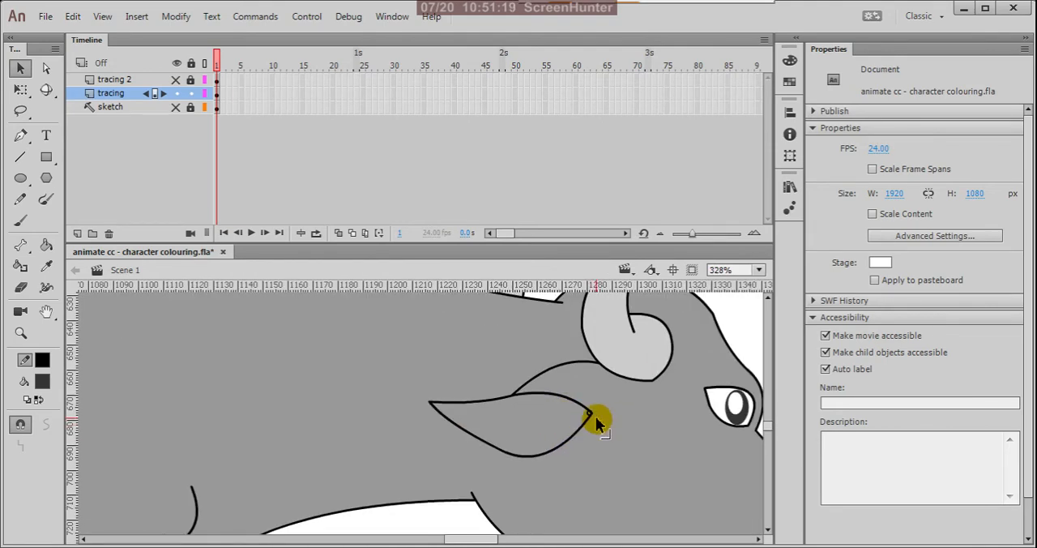
Step: Round out the ear's lower front outline and fill the ear with dark grey 4A4A4A using the Paint Bucket
drag(562, 447, 571, 446)
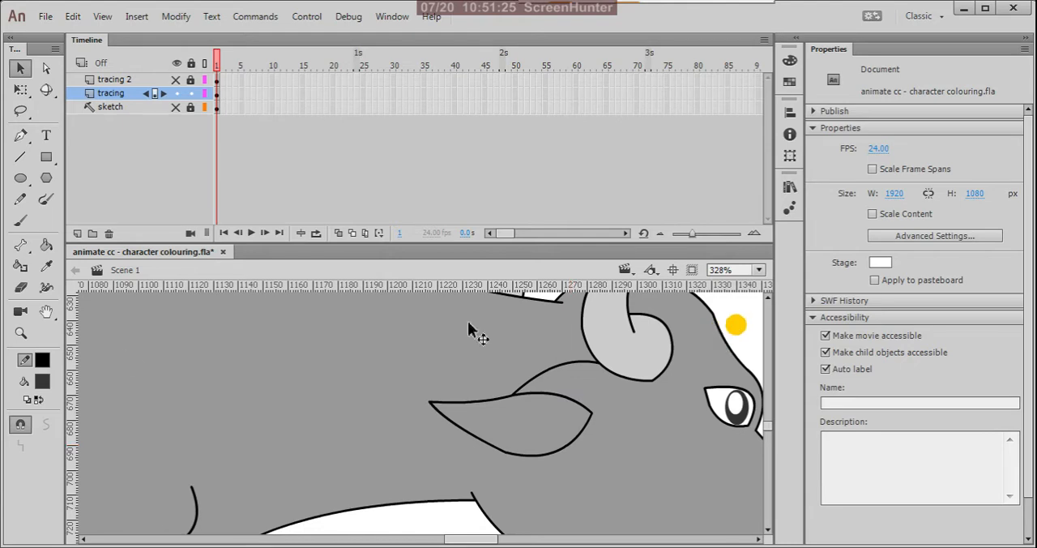
click(44, 386)
click(302, 200)
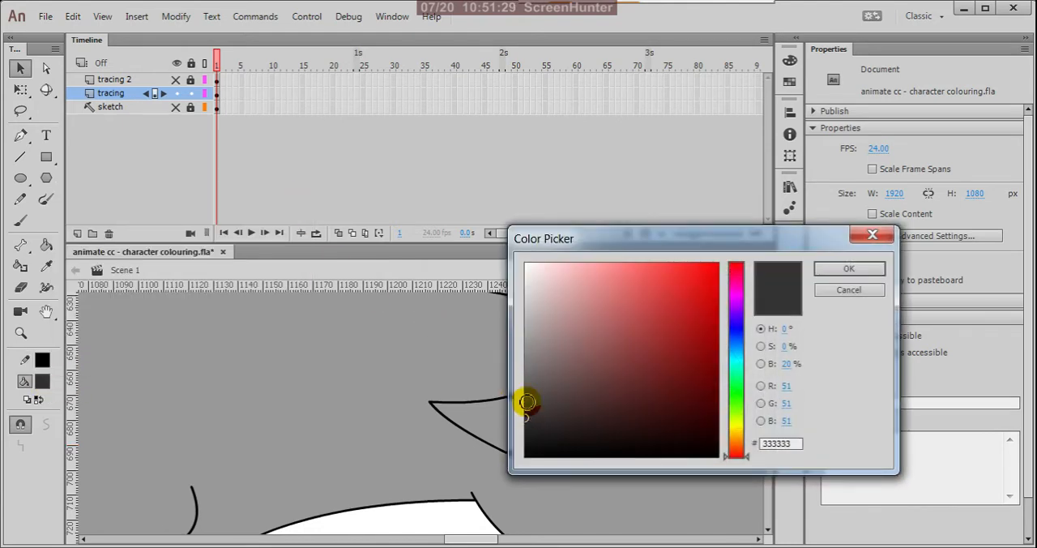
click(843, 270)
key(k)
click(518, 438)
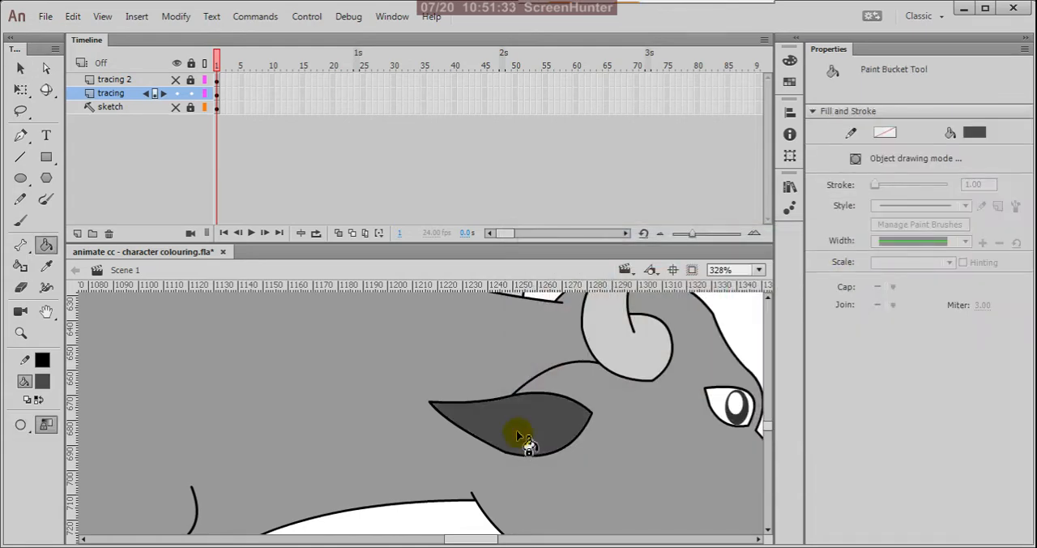
key(v)
Step: Save the document
scroll(516, 429, down, 5)
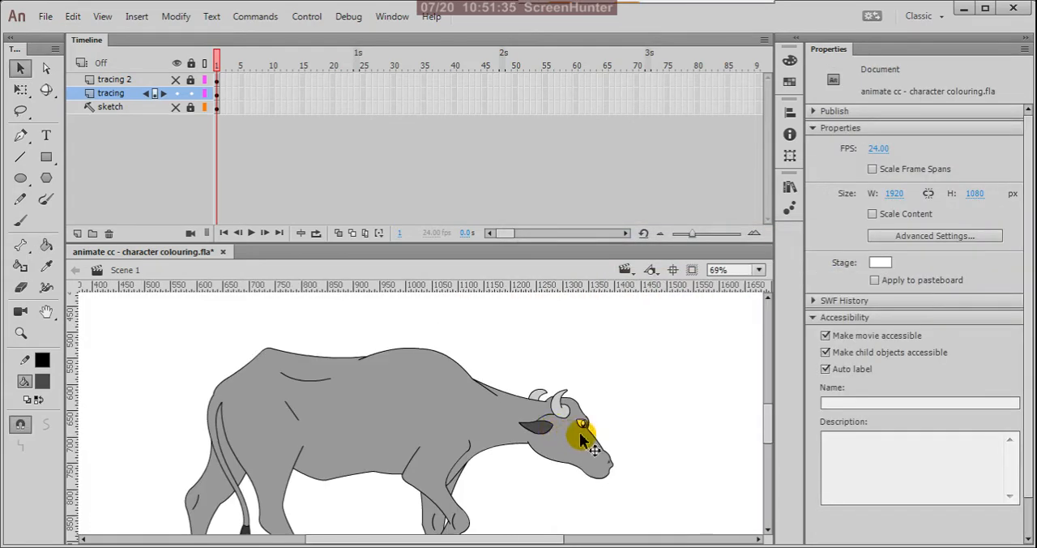
scroll(643, 389, down, 2)
scroll(548, 424, up, 1)
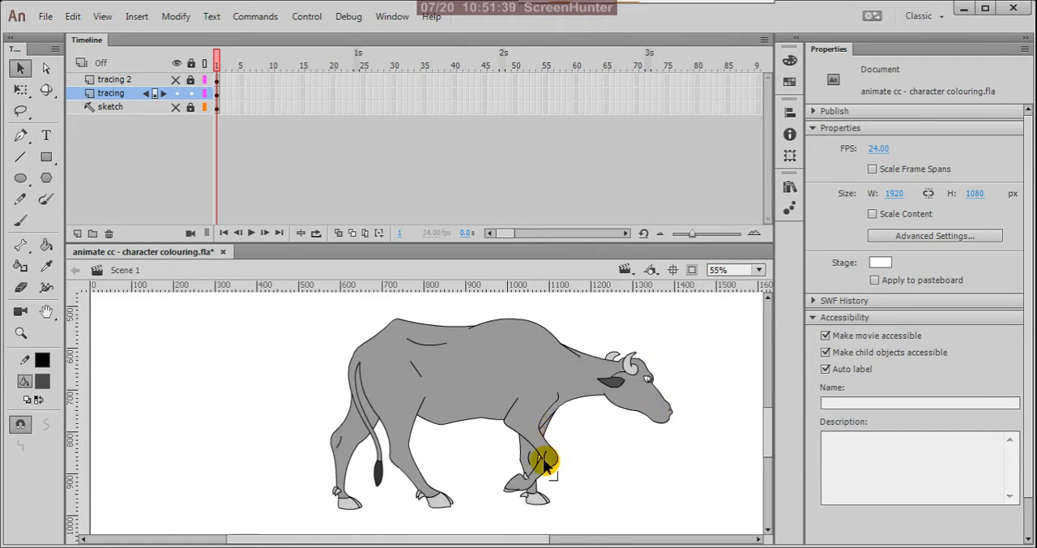
key(ctrl+s)
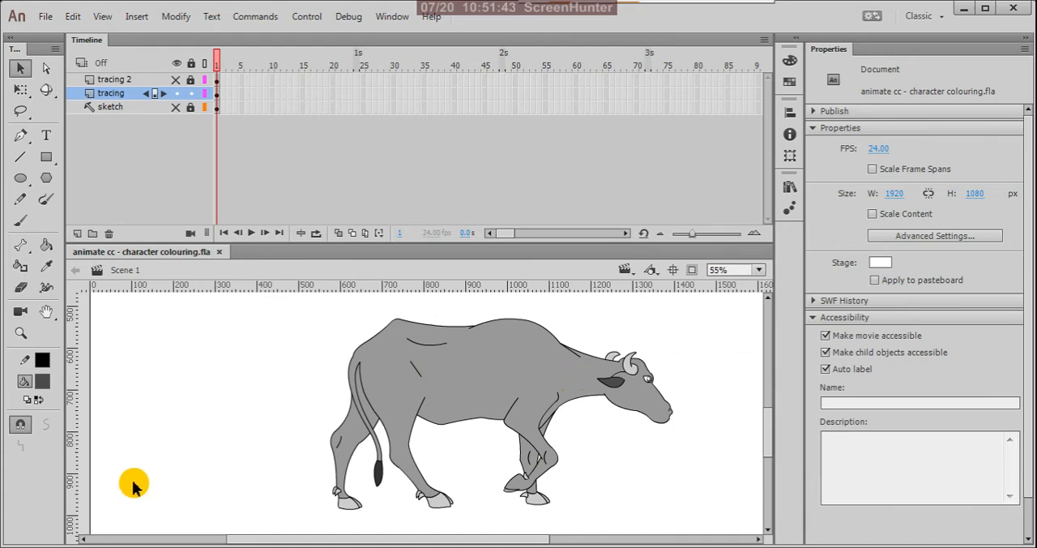
Step: Lock the tracing layer and add a new layer directly above it
scroll(459, 356, down, 2)
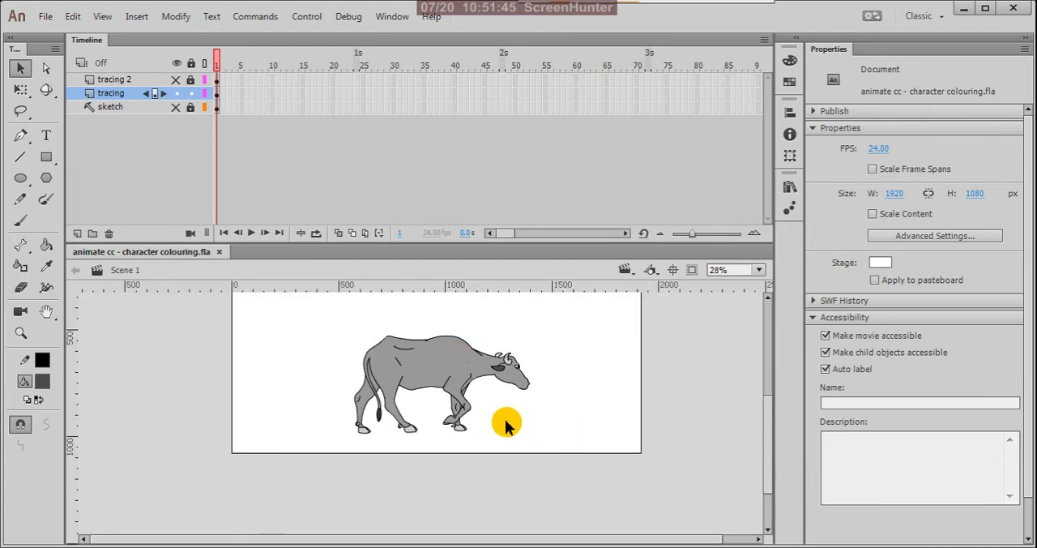
scroll(505, 425, down, 1)
scroll(467, 400, up, 2)
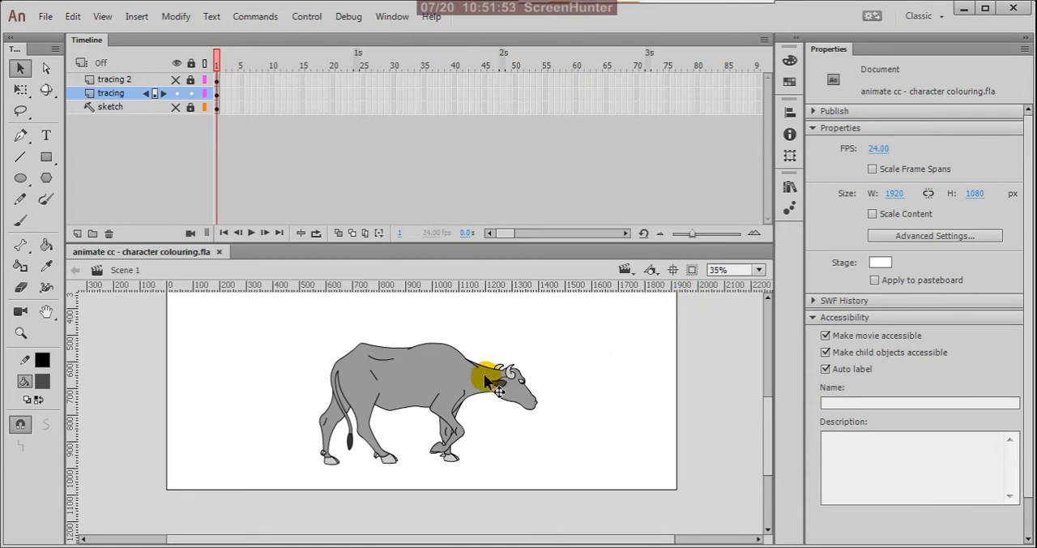
scroll(486, 375, up, 1)
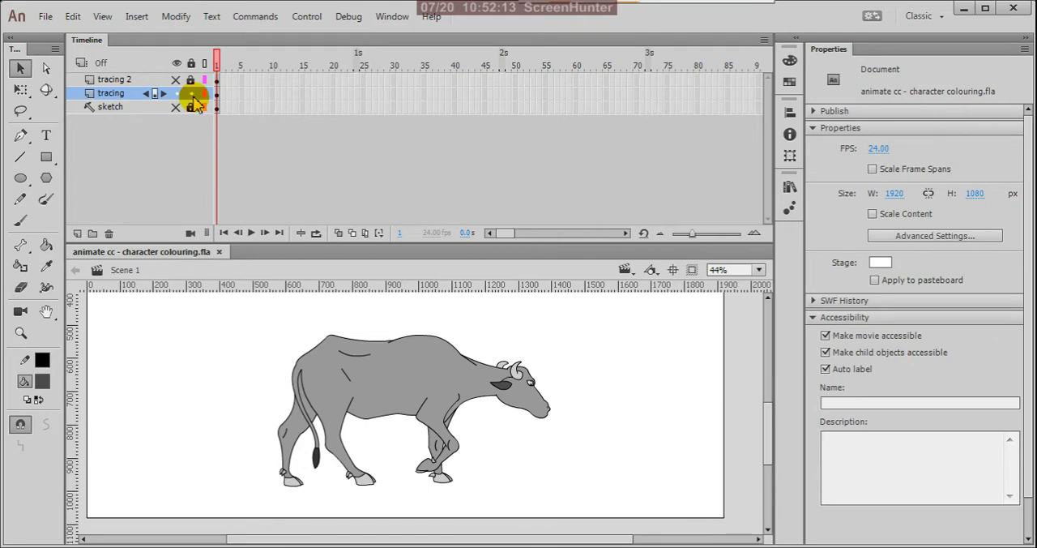
click(77, 233)
click(217, 94)
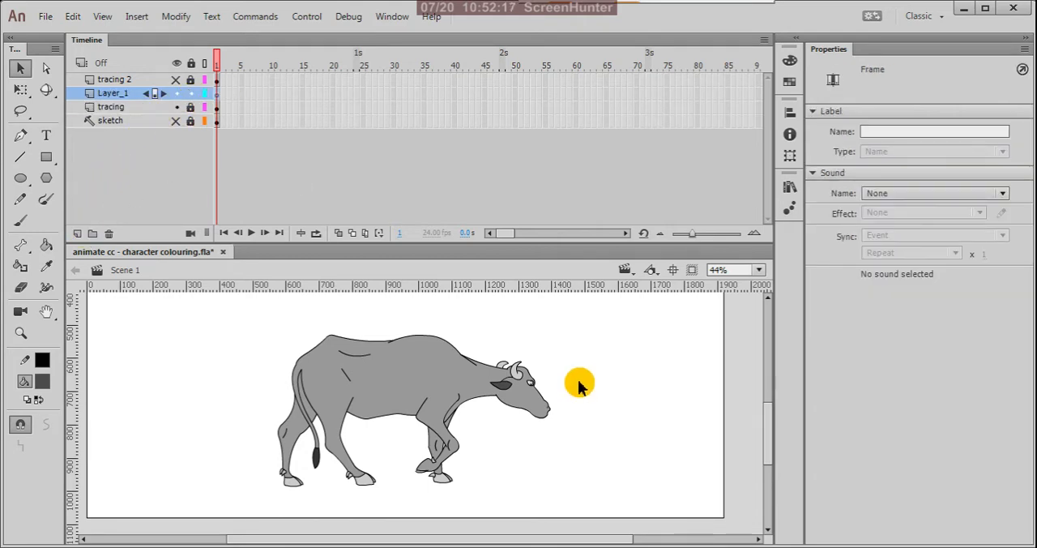
Step: Set the fill colour to none and turn on object drawing mode for the Line tool
scroll(349, 384, up, 1)
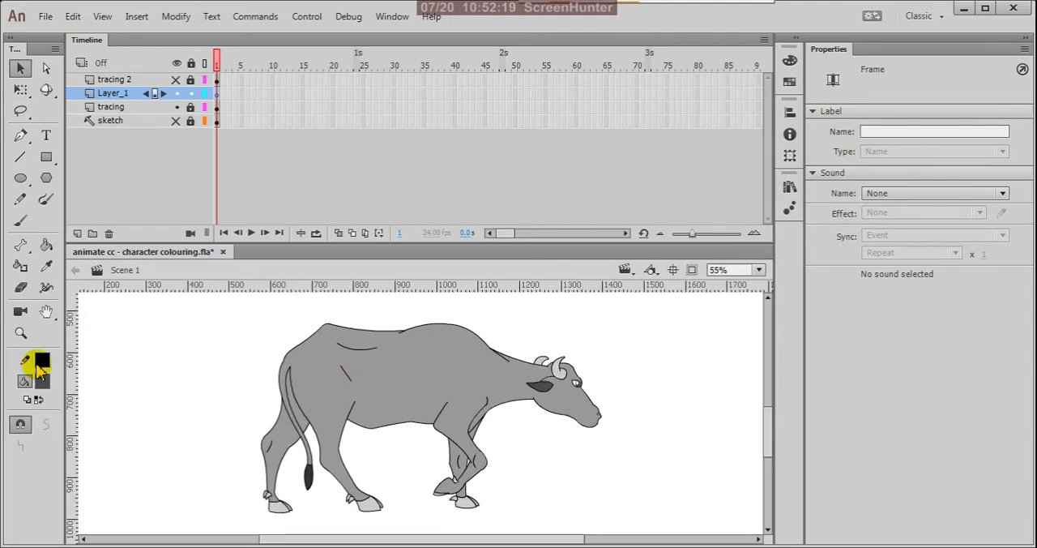
click(43, 382)
click(284, 200)
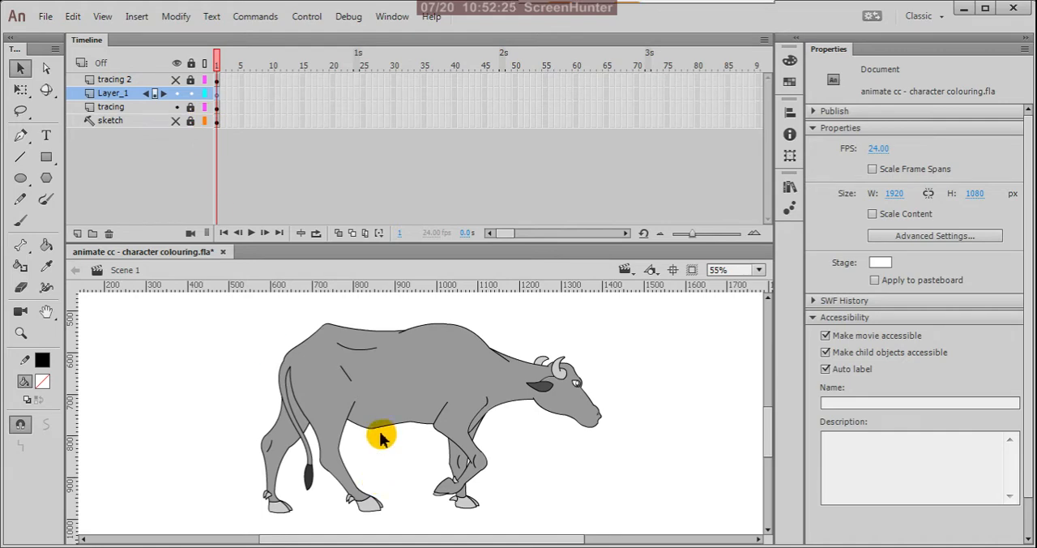
key(n)
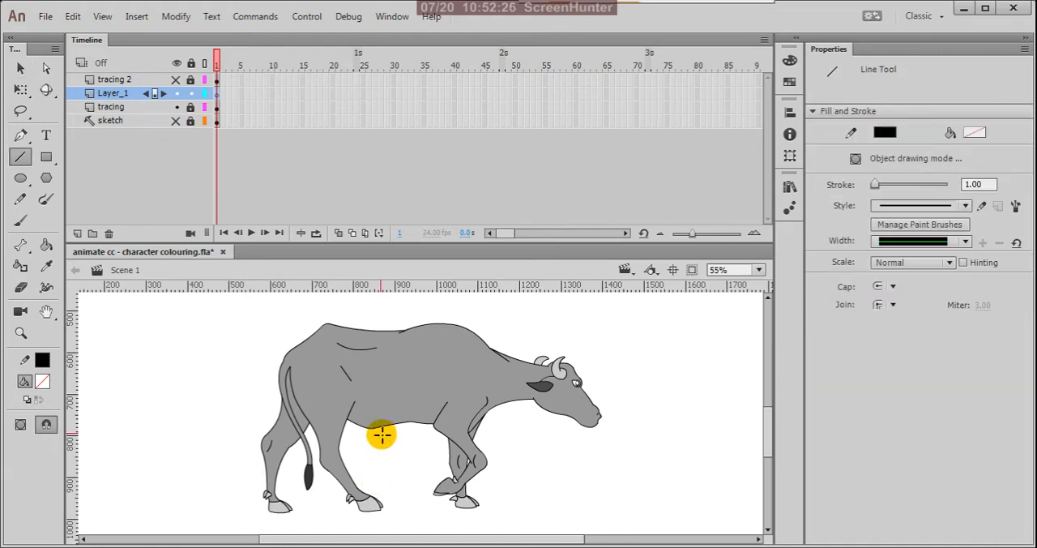
click(21, 430)
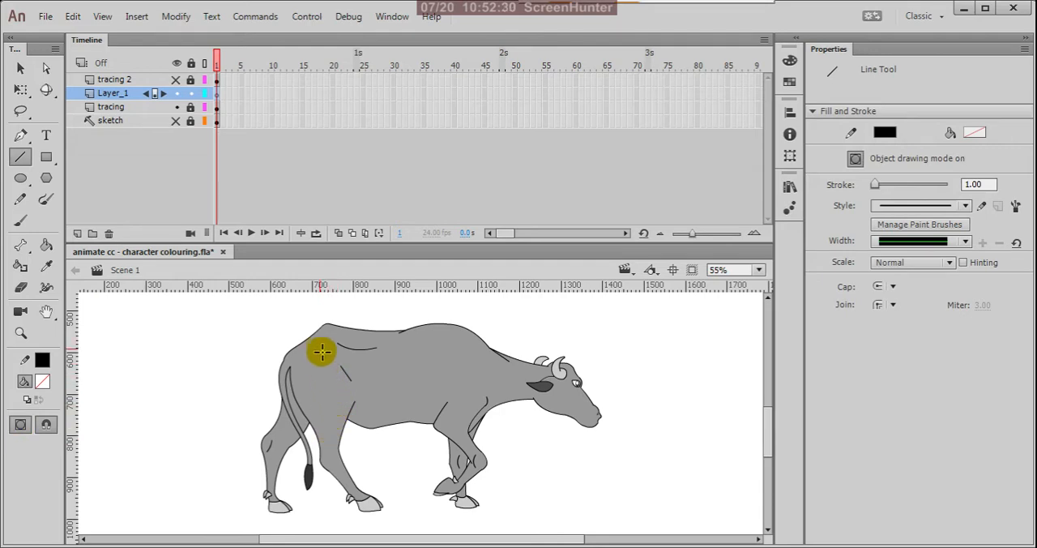
Step: Draw a two-segment line from the ear's front tip to the mouth and another two-segment line around the underside of the eye
scroll(570, 405, up, 3)
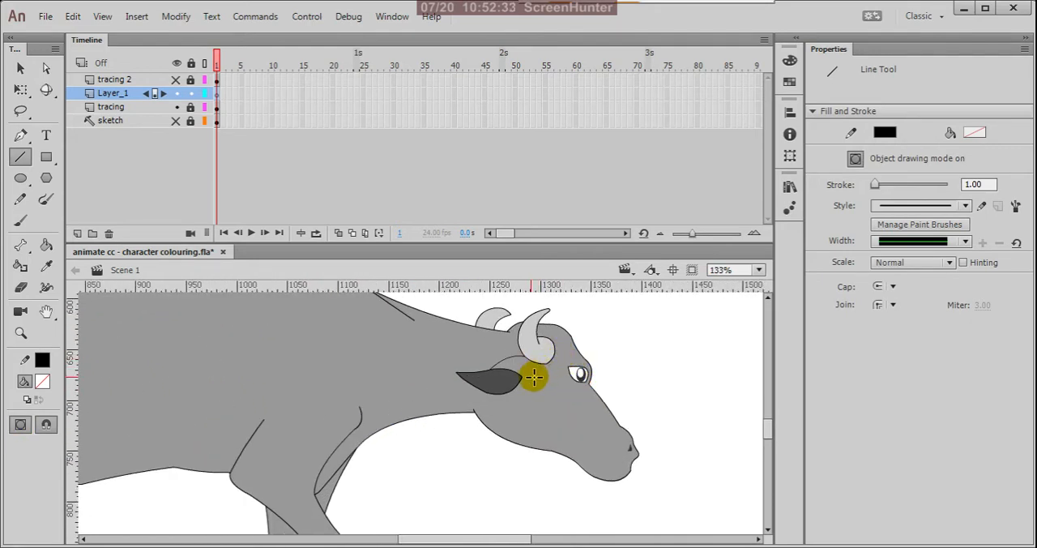
mouse_move(521, 377)
mouse_down()
mouse_move(539, 423)
mouse_move(630, 471)
mouse_up()
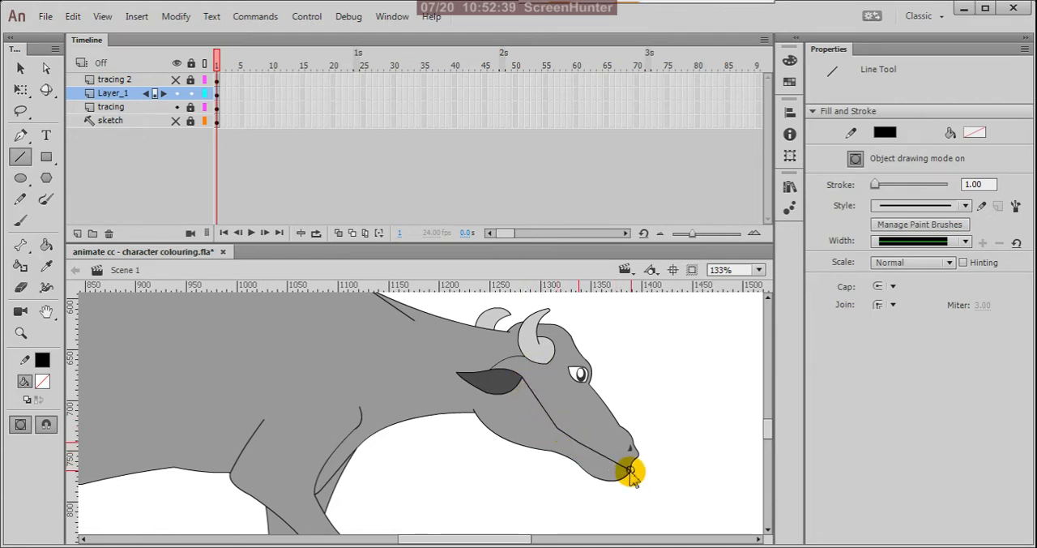
scroll(571, 365, up, 2)
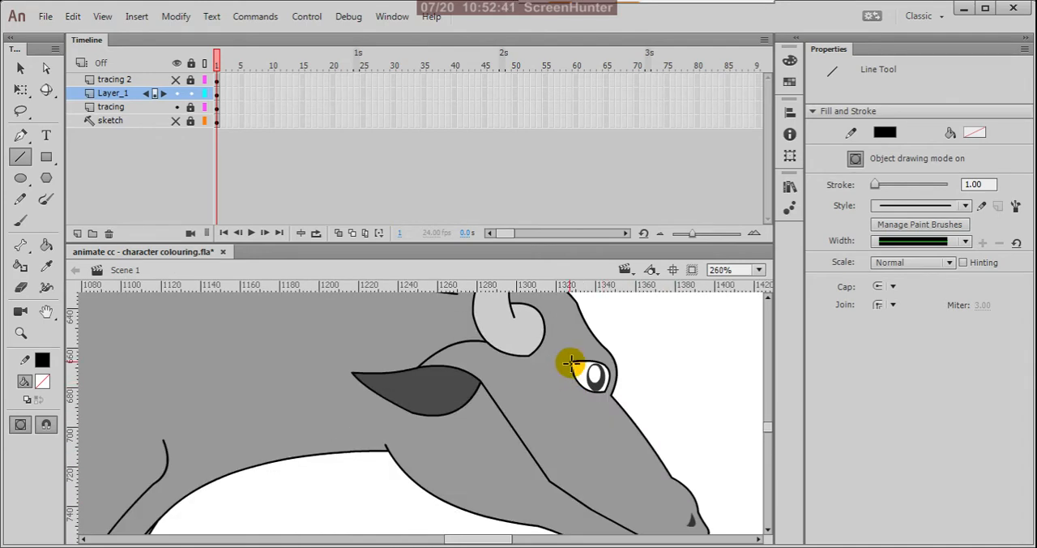
mouse_move(571, 364)
mouse_down()
mouse_move(559, 391)
mouse_move(604, 410)
mouse_move(609, 400)
mouse_up()
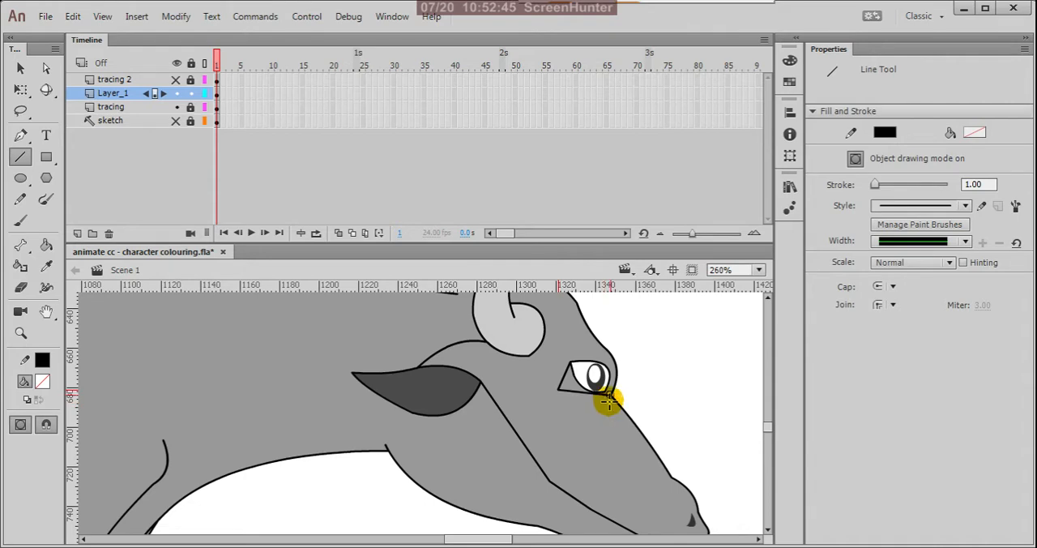
Step: Bend the two lines beside and below the eye into a rounded eye-socket curve
key(v)
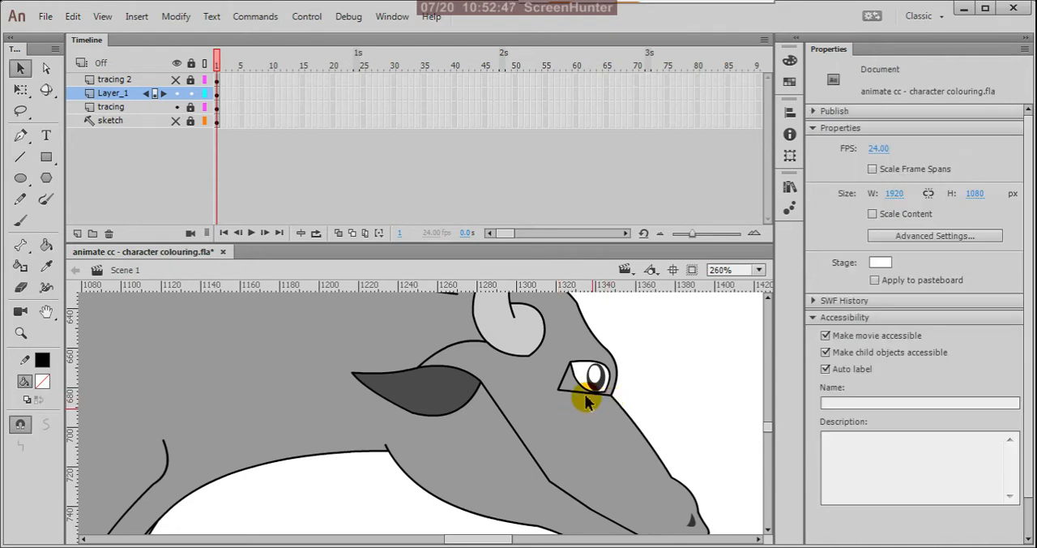
drag(595, 402, 556, 379)
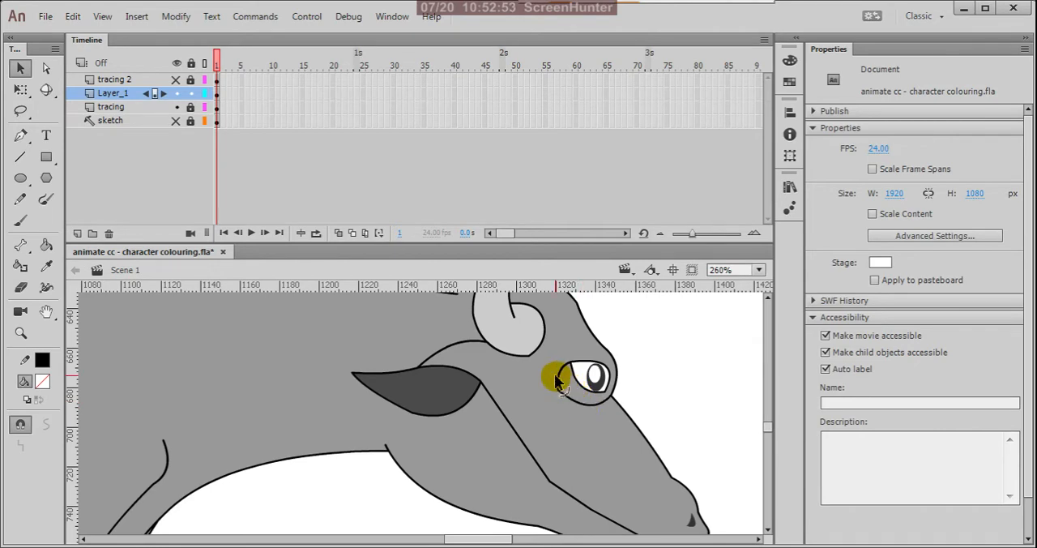
scroll(571, 408, up, 2)
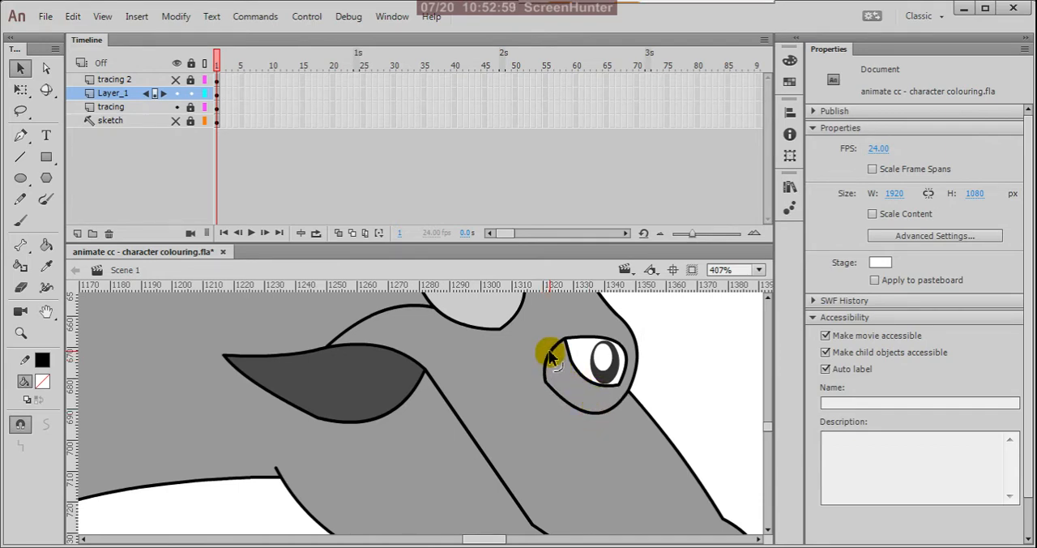
scroll(636, 389, down, 2)
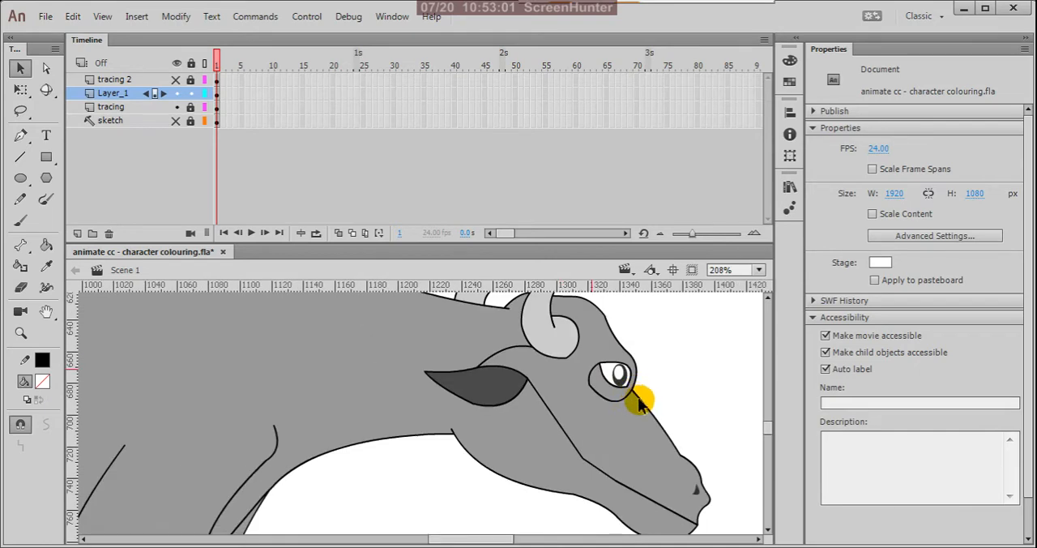
Step: Draw a short line from the eye's lower front corner to the face outline and bend it downward
scroll(636, 392, up, 3)
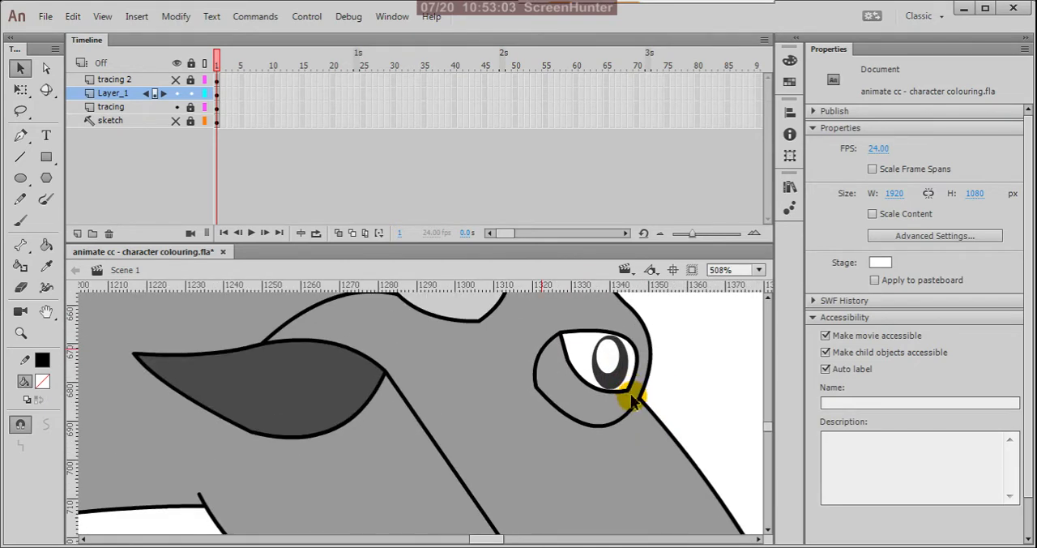
key(n)
scroll(634, 397, up, 2)
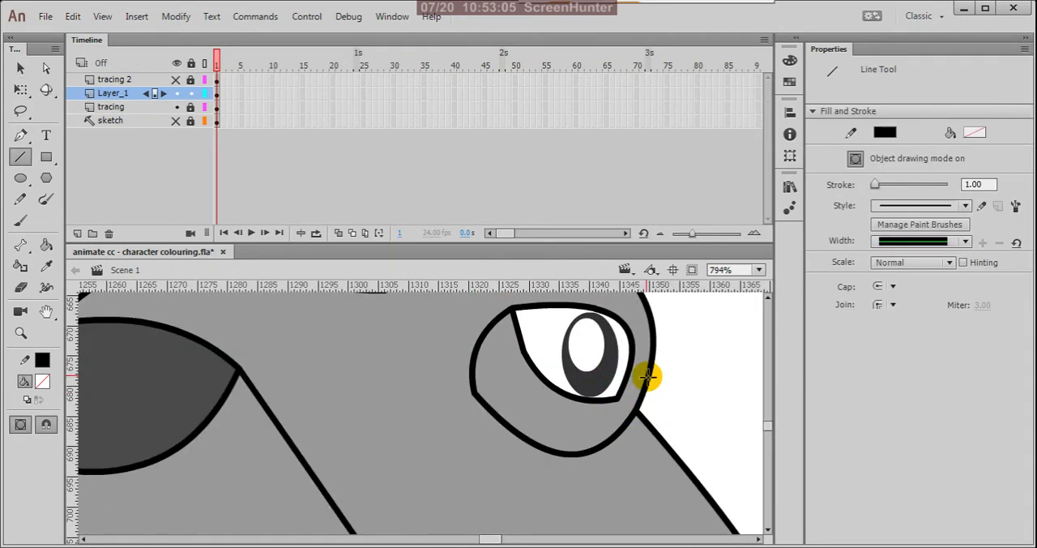
drag(622, 398, 637, 410)
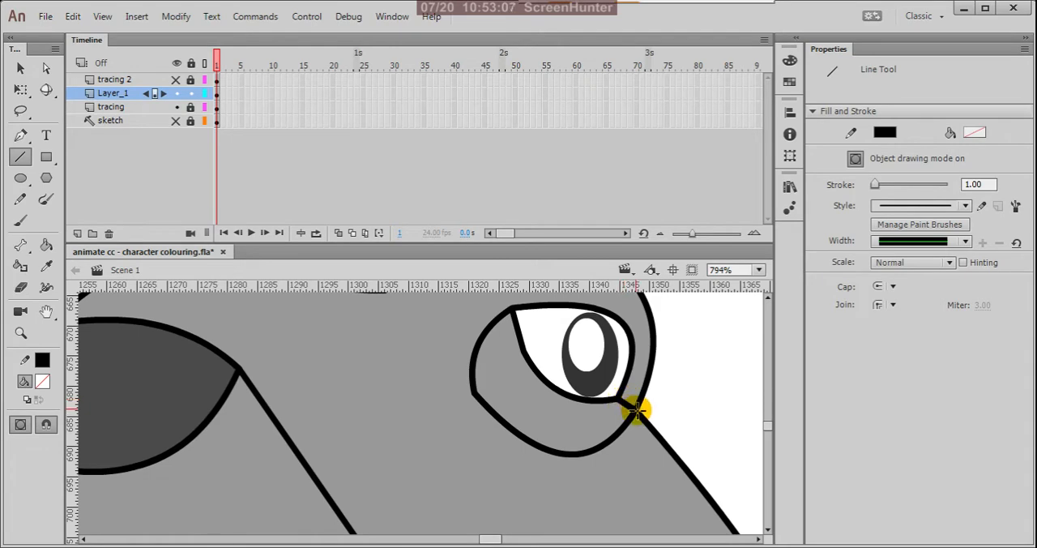
key(v)
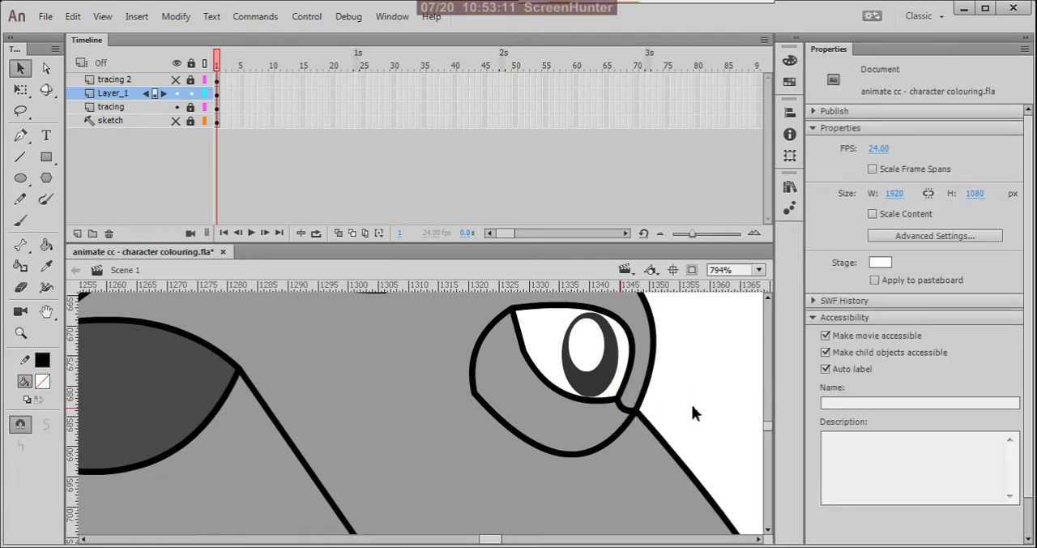
Step: Bend the ear-to-mouth lines into a smooth cheek curve, moving their shared corner to suit
scroll(691, 413, down, 4)
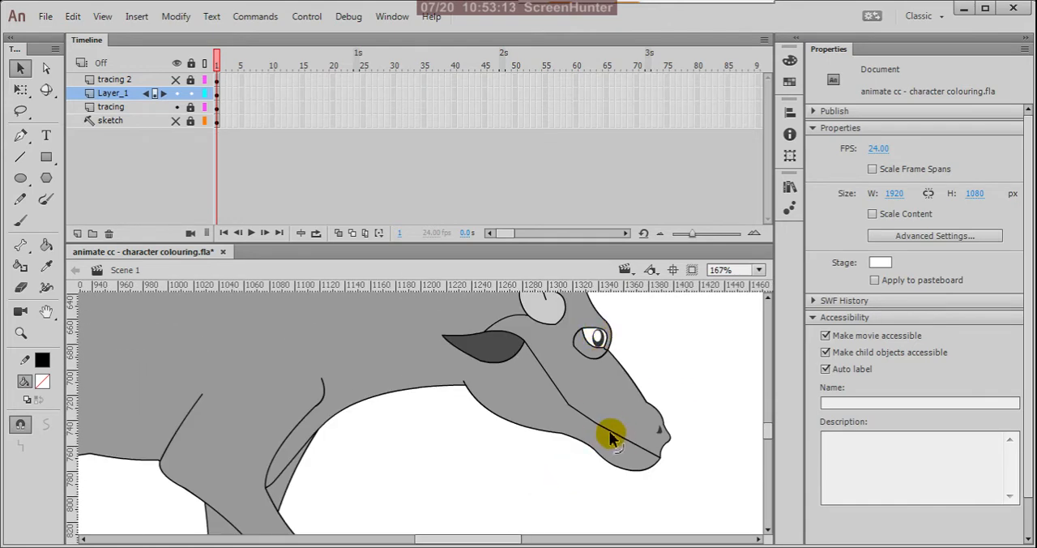
drag(609, 432, 599, 444)
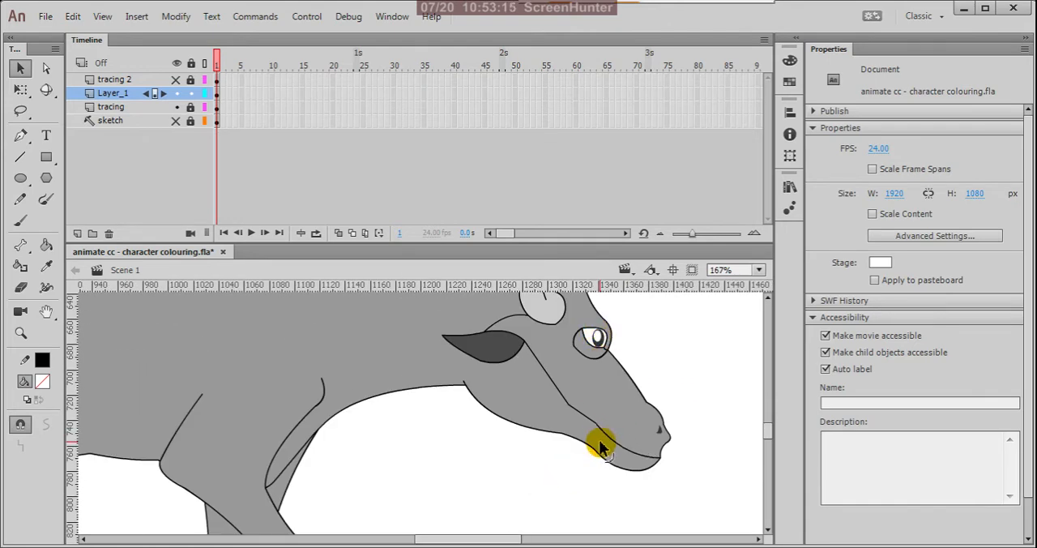
scroll(600, 427, up, 1)
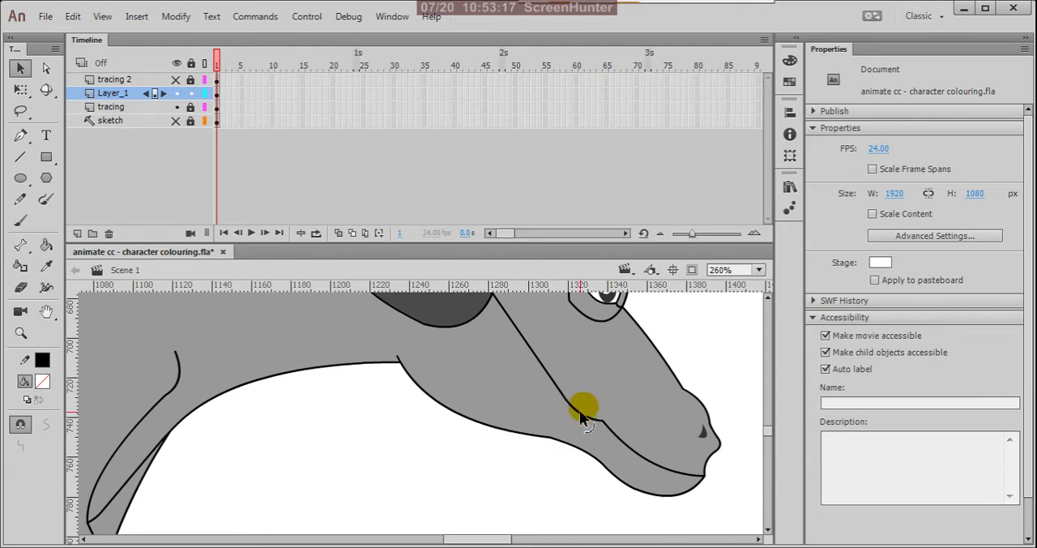
drag(584, 410, 560, 391)
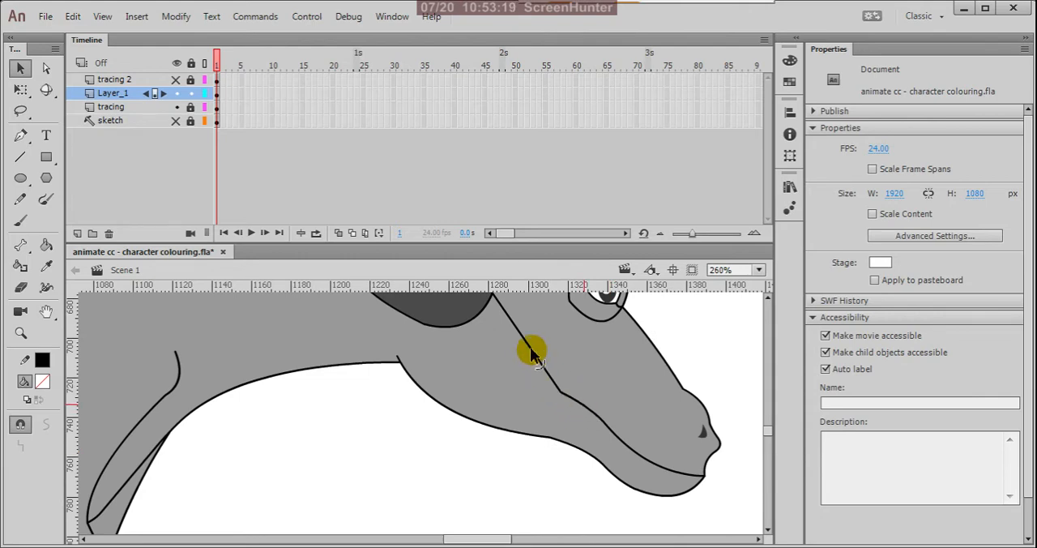
drag(531, 352, 516, 359)
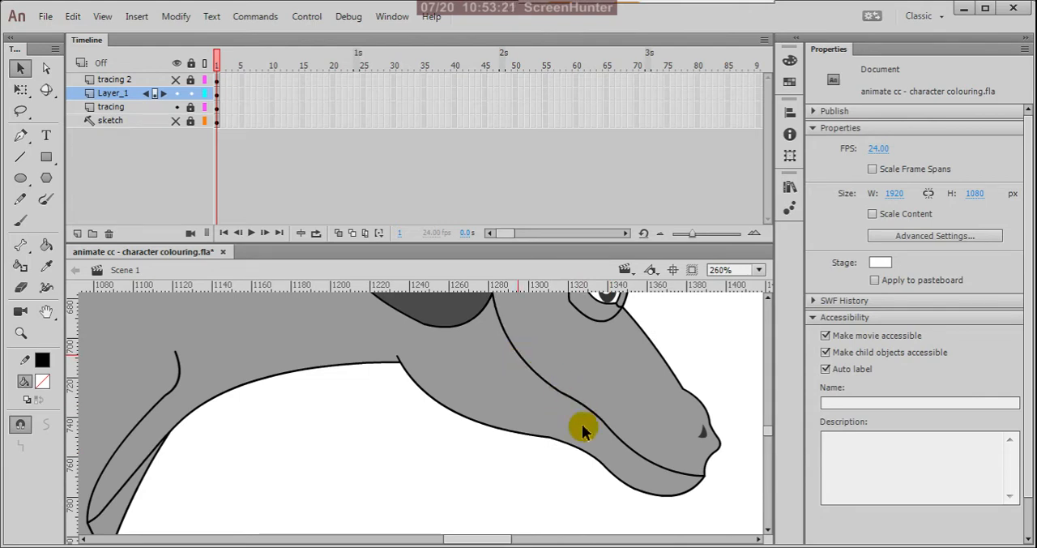
Step: Draw a line along the neck from the ear's underside to the upper end of the chest line and bend it upward
scroll(583, 429, down, 3)
scroll(639, 446, up, 1)
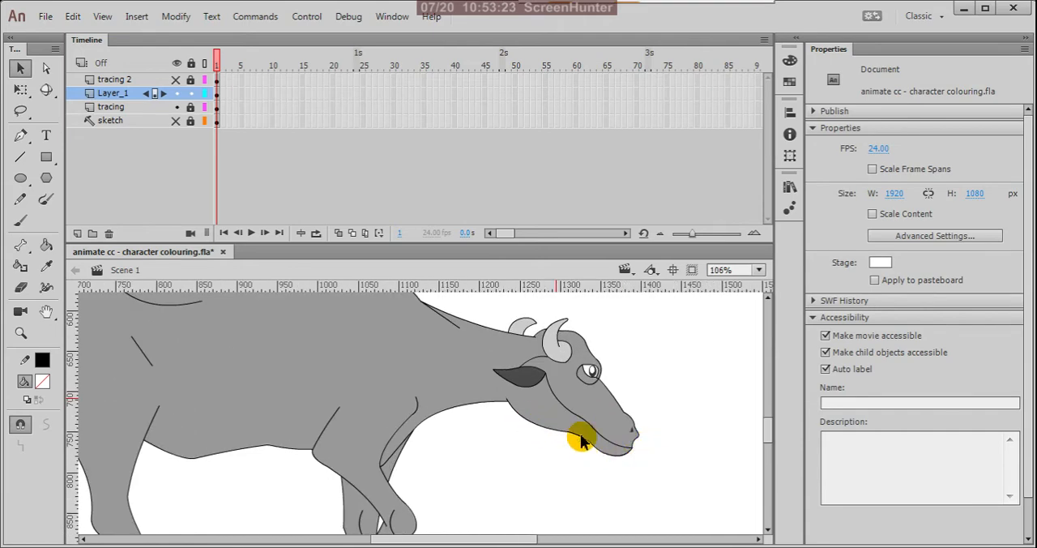
scroll(506, 421, down, 2)
scroll(539, 419, up, 3)
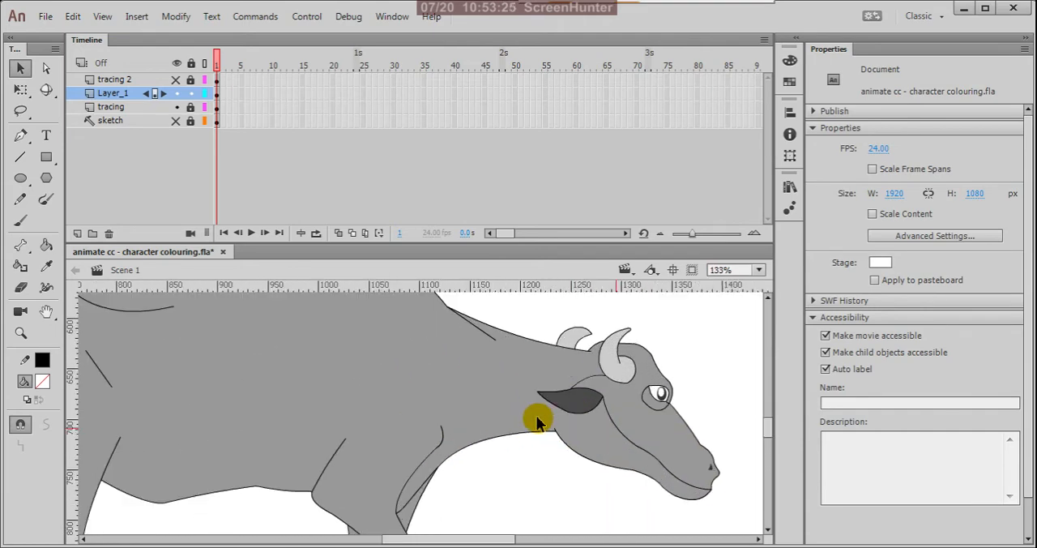
key(n)
drag(547, 405, 442, 425)
key(v)
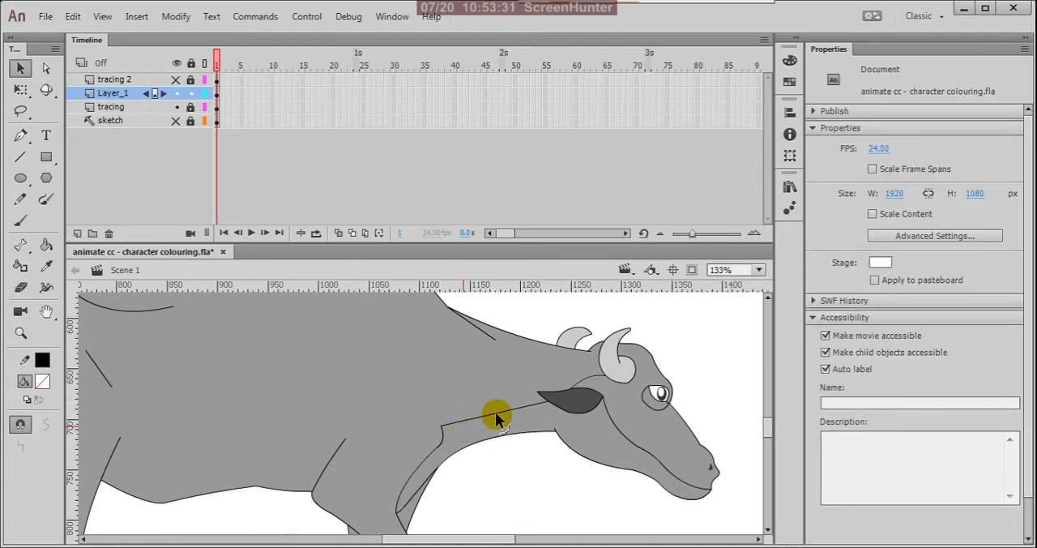
drag(495, 411, 491, 403)
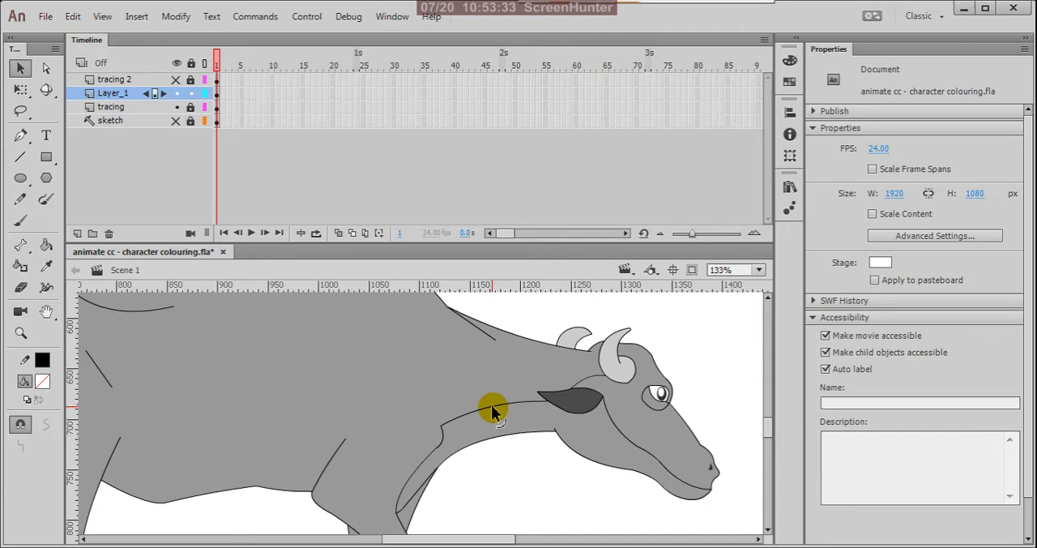
Step: Draw two connected lines down the raised front leg from shoulder to knee, and join their upper end to the leg's rear shoulder line
scroll(439, 478, down, 3)
scroll(447, 474, up, 3)
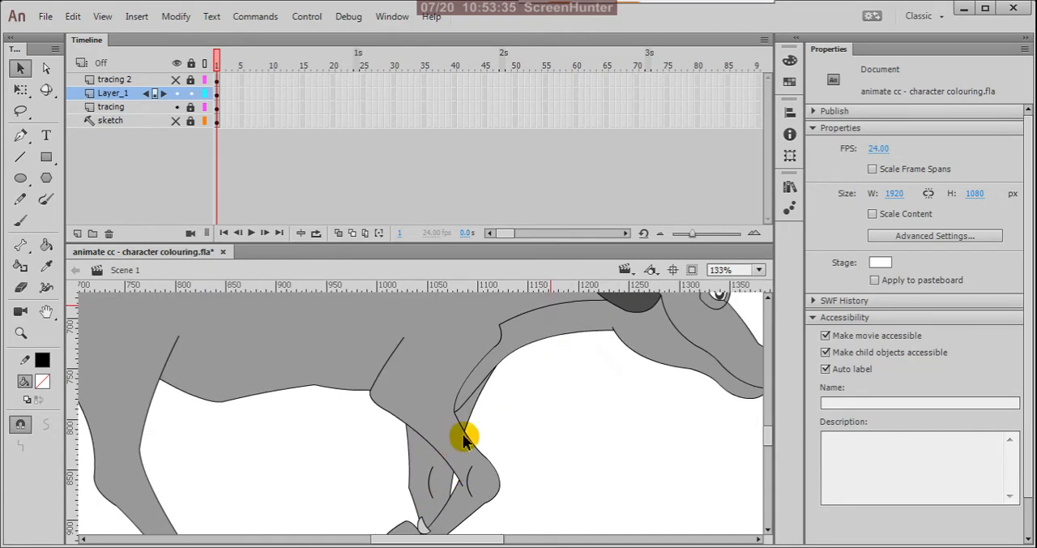
scroll(460, 416, down, 2)
scroll(459, 415, up, 2)
scroll(453, 428, down, 2)
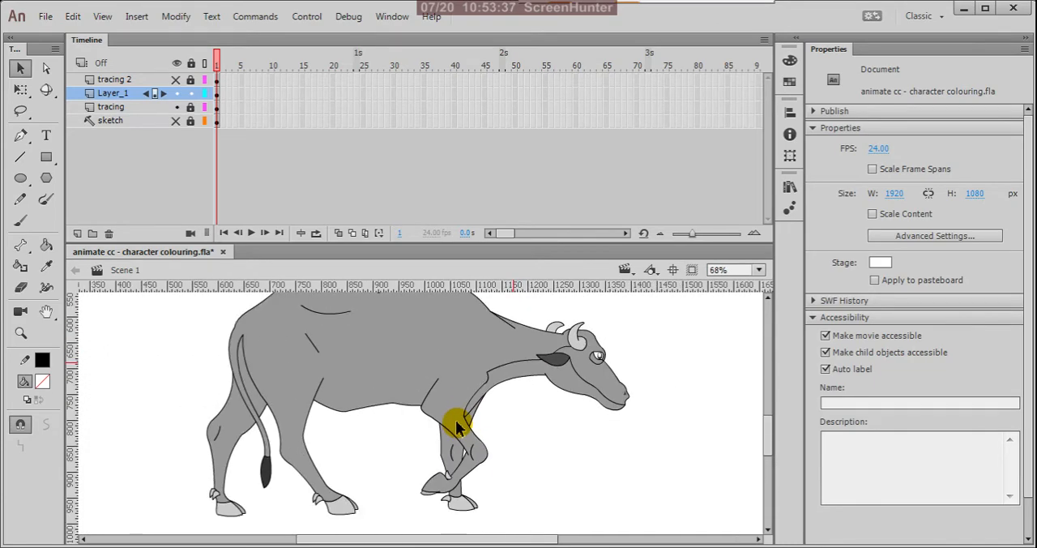
key(n)
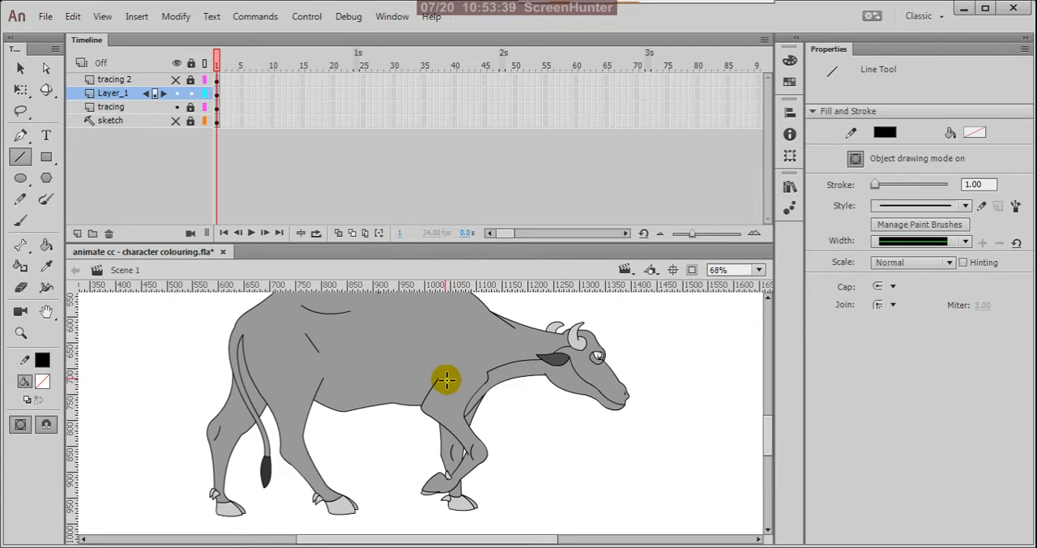
drag(464, 378, 473, 445)
scroll(468, 390, up, 3)
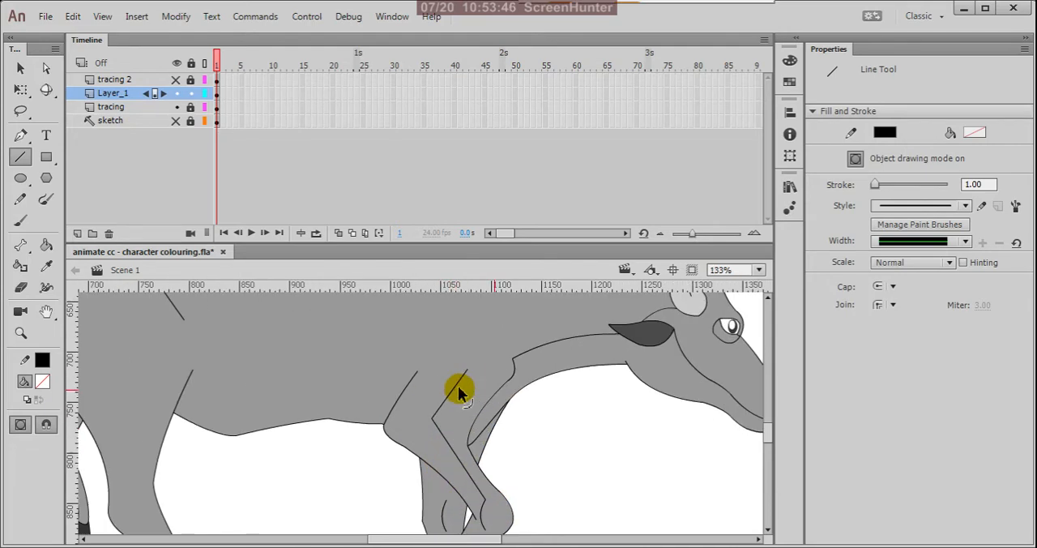
drag(467, 371, 417, 375)
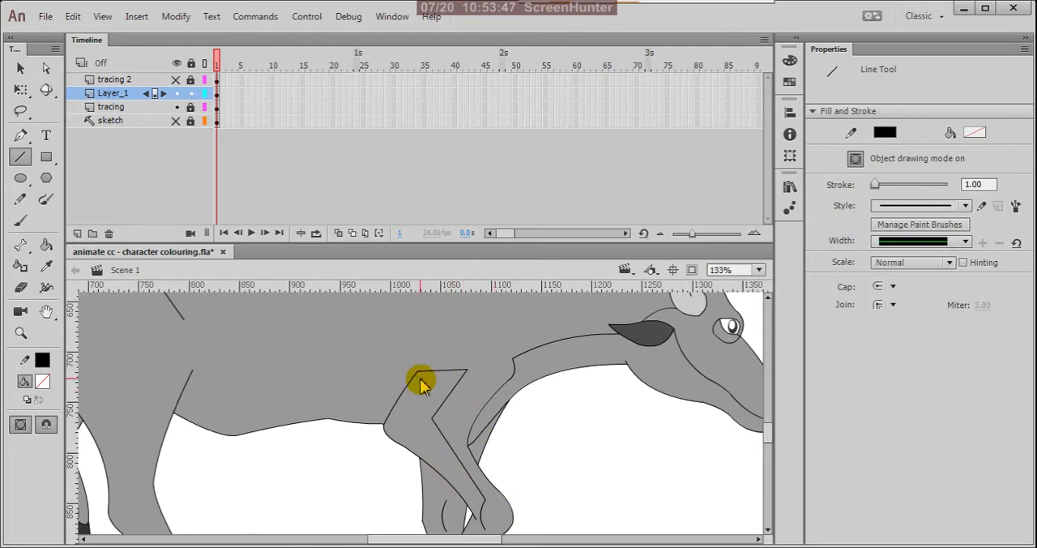
Step: Draw a line along the raised front leg's lower part from the knee to the dewclaw
scroll(466, 336, down, 4)
scroll(465, 443, up, 3)
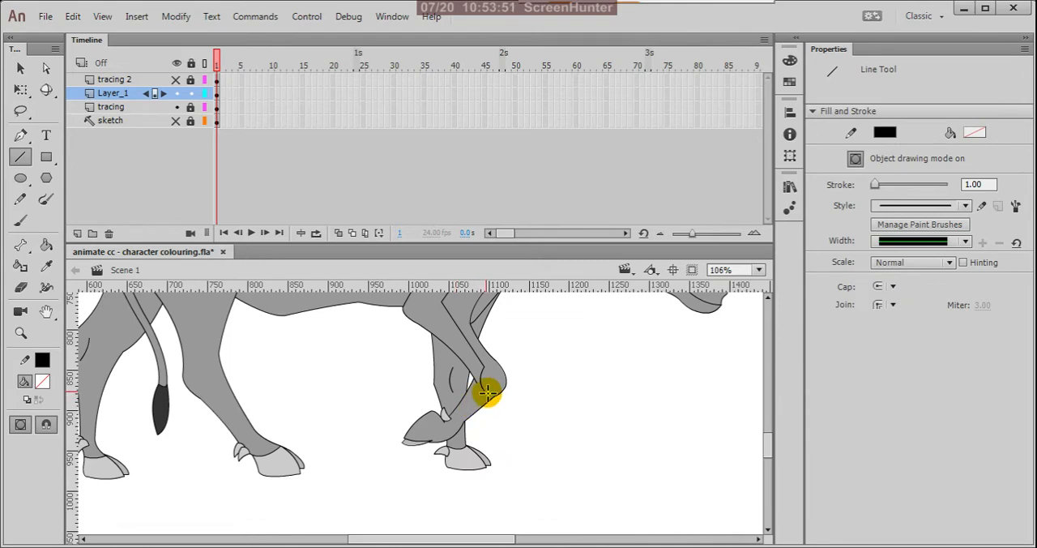
drag(486, 393, 450, 417)
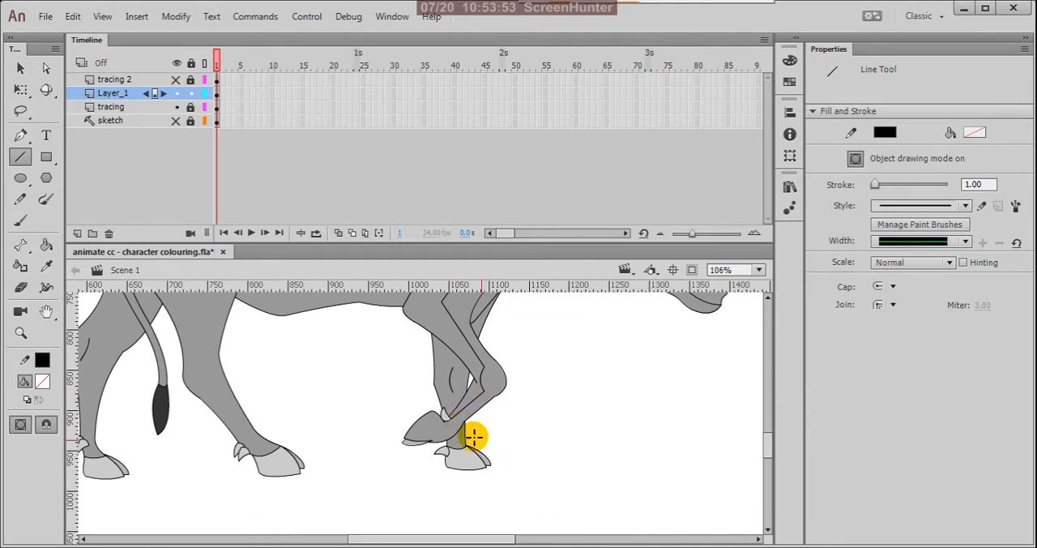
Step: Bend the shoulder's top line into a rounded arc, and shift the corner and curve the lines running down the front leg
scroll(481, 385, down, 2)
scroll(475, 389, up, 3)
key(v)
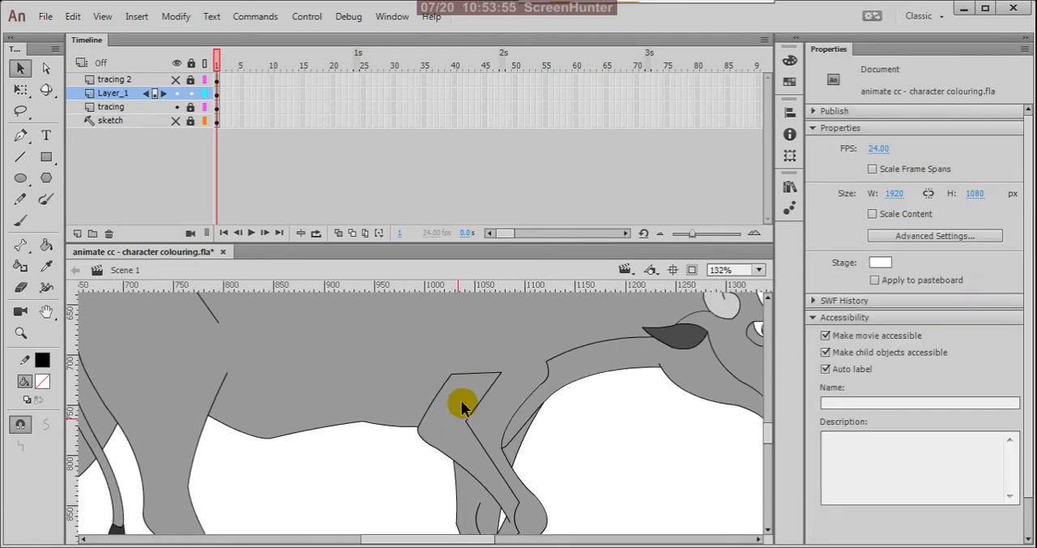
drag(478, 379, 477, 368)
scroll(499, 411, down, 3)
scroll(488, 450, up, 3)
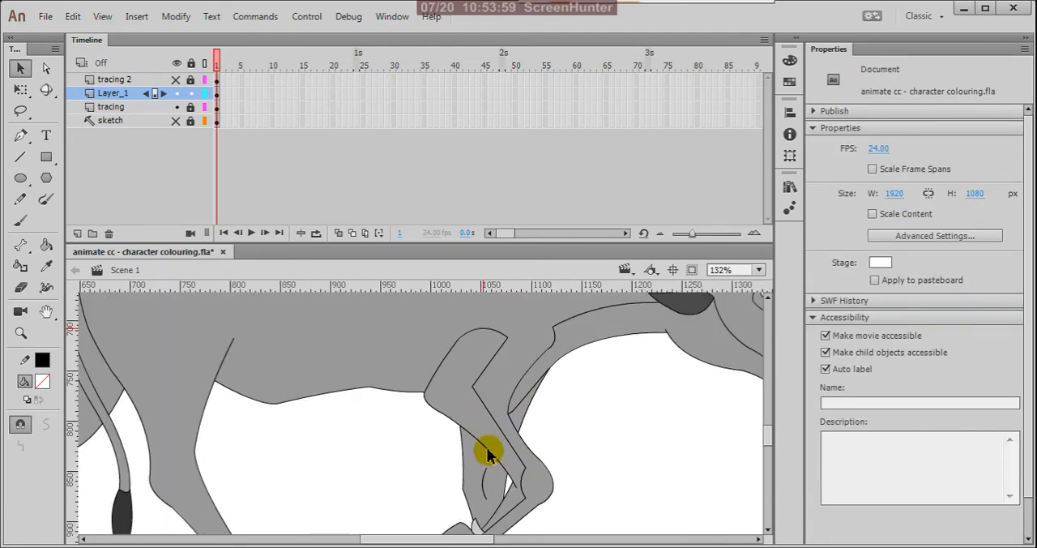
mouse_move(499, 435)
mouse_down()
mouse_move(527, 418)
mouse_move(492, 421)
mouse_move(475, 388)
mouse_move(456, 397)
mouse_move(475, 386)
mouse_move(495, 434)
mouse_move(482, 367)
mouse_up()
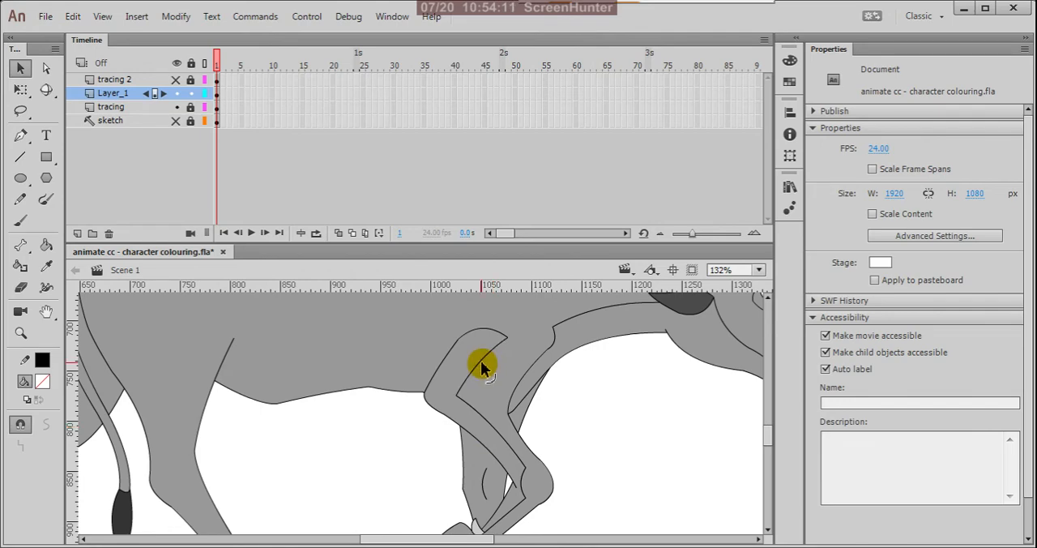
Step: Attach the lower leg line's end to the dewclaw and move its knee corner inward
scroll(483, 365, down, 2)
scroll(473, 438, up, 5)
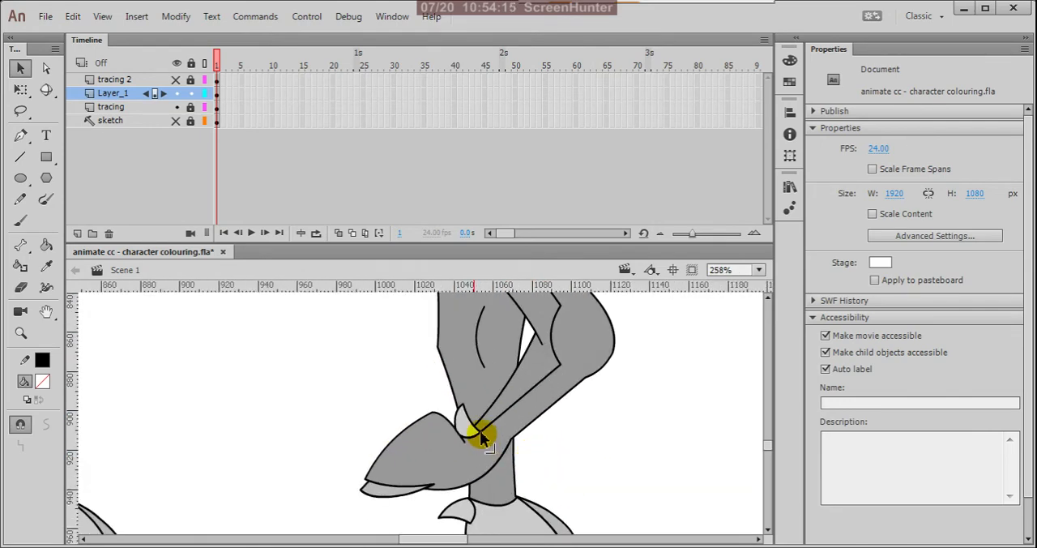
drag(481, 432, 481, 440)
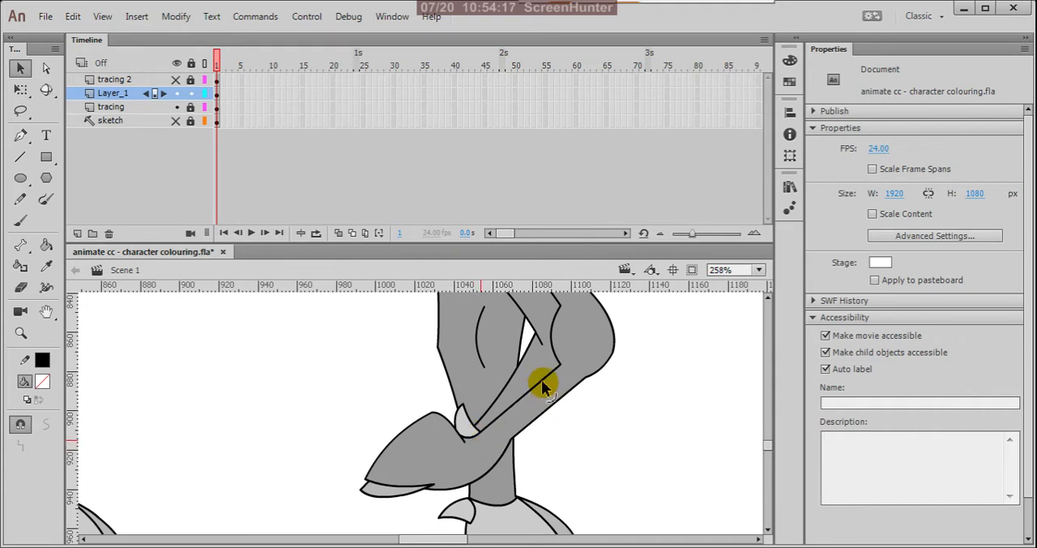
drag(559, 363, 550, 352)
scroll(531, 389, down, 4)
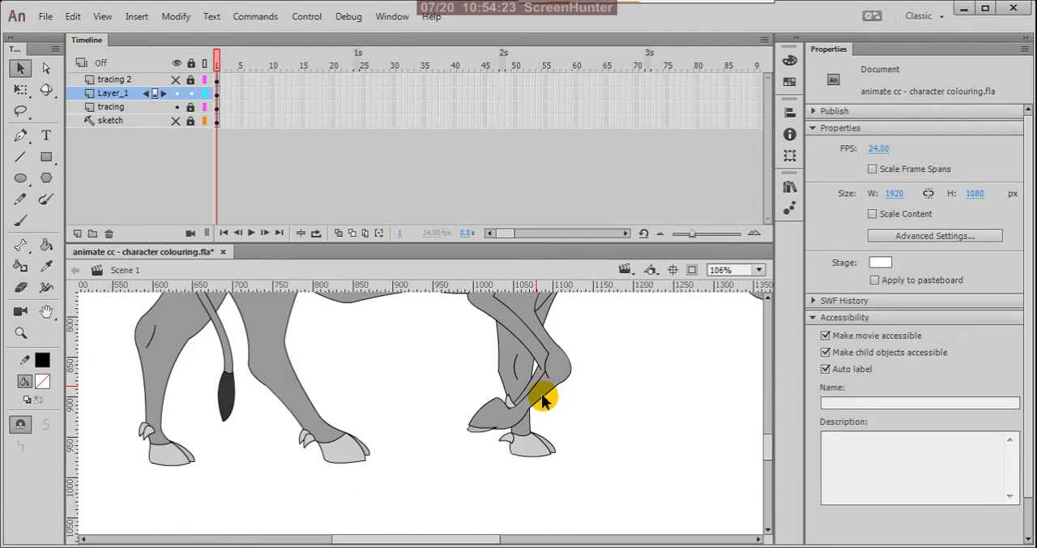
scroll(595, 421, down, 3)
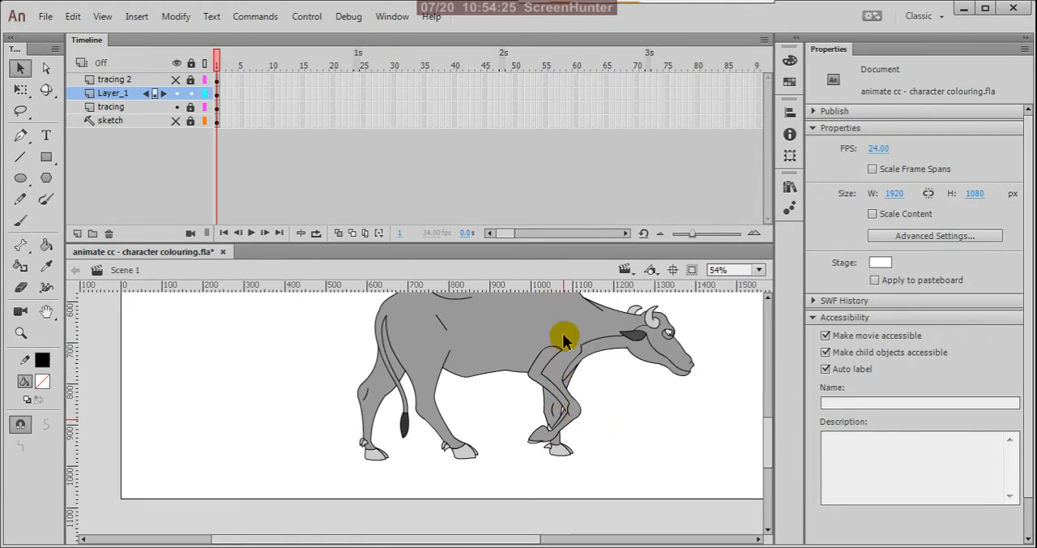
Step: Draw connected lines along the belly from the front shoulder arc to the top of the hind leg line and bend them into a wavy curve
scroll(539, 356, up, 3)
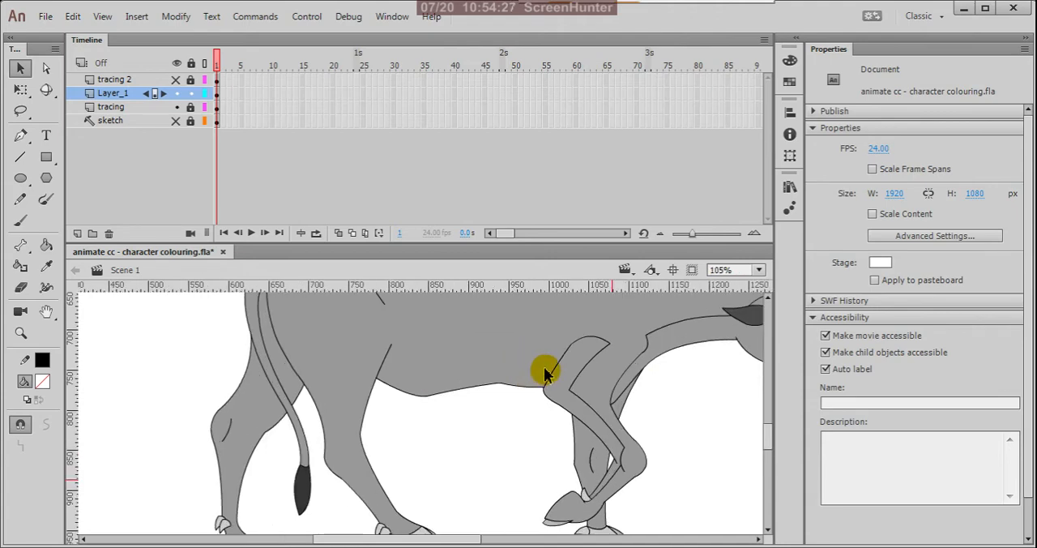
key(n)
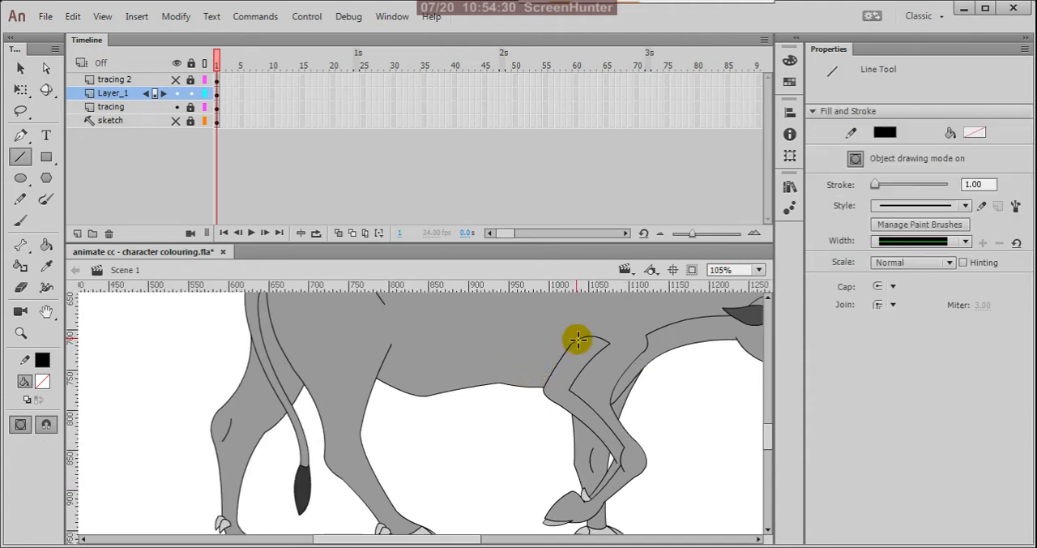
mouse_move(578, 341)
mouse_down()
mouse_move(470, 359)
mouse_move(394, 351)
mouse_move(490, 347)
mouse_up()
key(v)
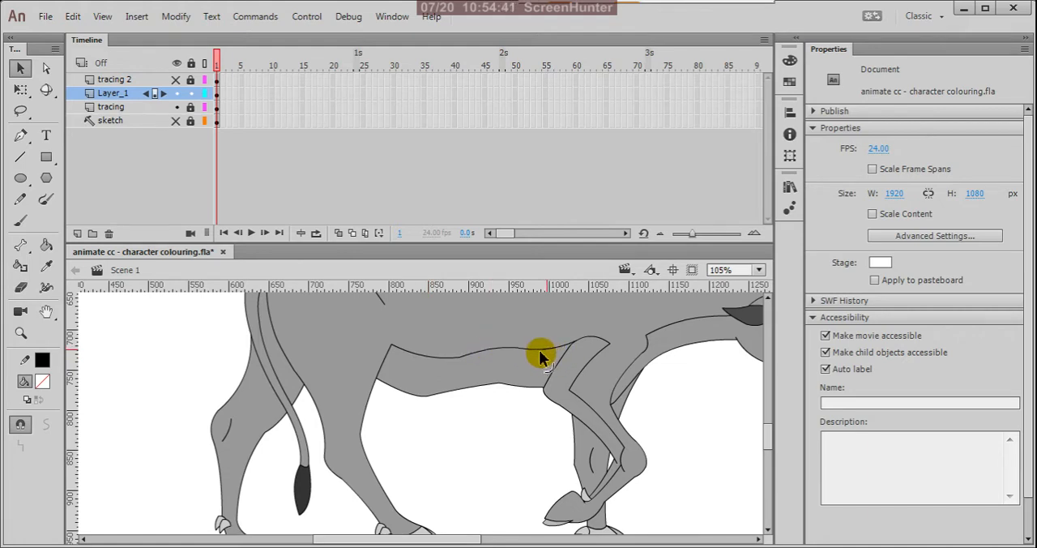
Step: Close the gap in the belly line by joining its loose ends and smooth the curve there
scroll(503, 356, up, 3)
scroll(502, 357, up, 2)
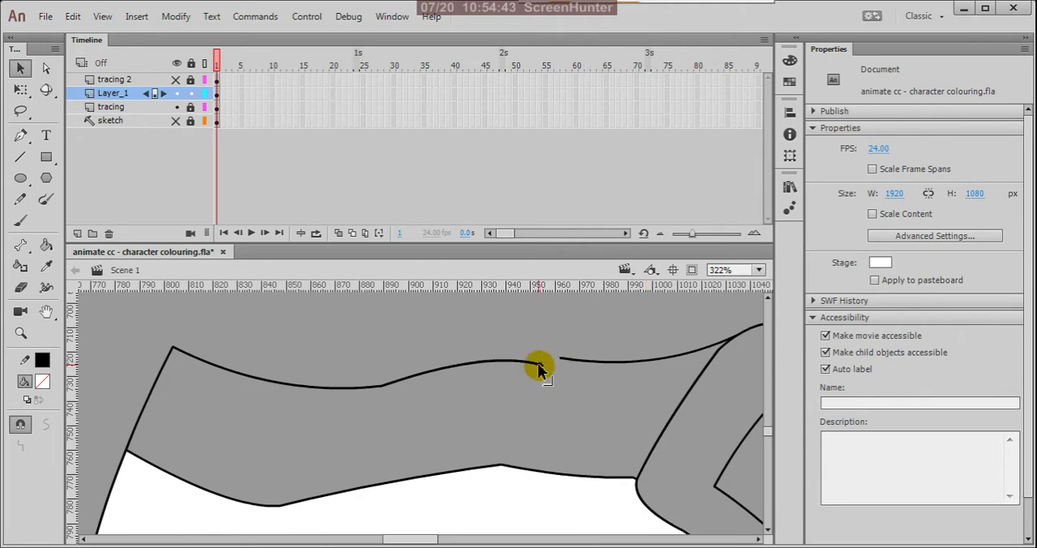
drag(564, 363, 466, 365)
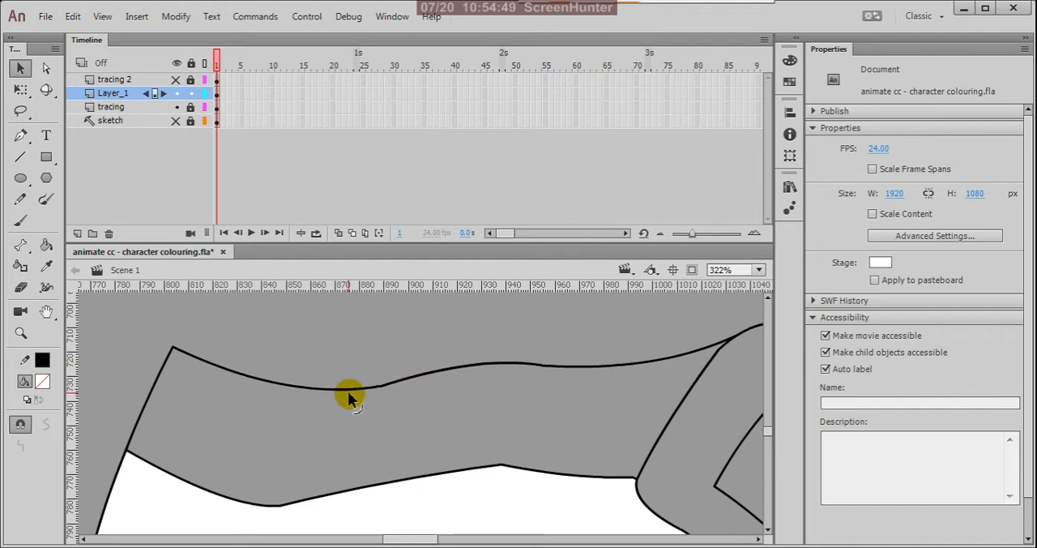
scroll(567, 393, down, 5)
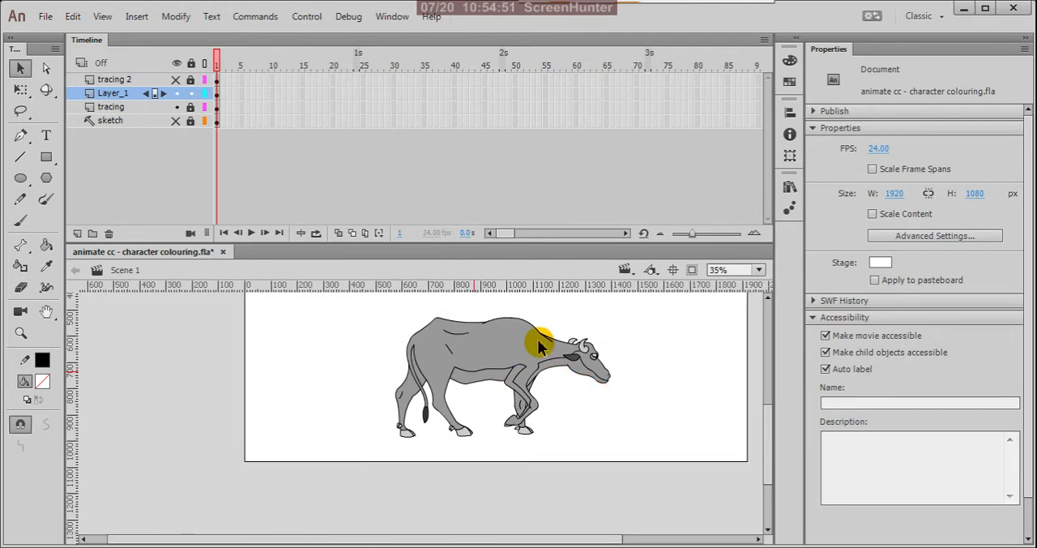
Step: Draw a line between the ends of the curved hip crease below the back and bend it downward into a thin crescent
scroll(553, 341, up, 2)
scroll(462, 352, down, 2)
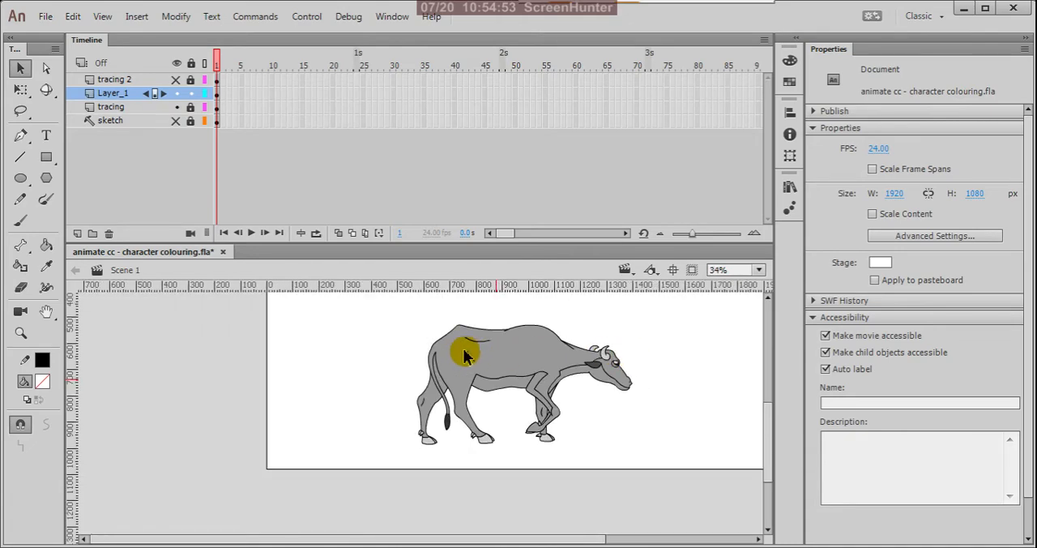
scroll(479, 370, up, 3)
scroll(491, 347, down, 3)
scroll(493, 337, up, 4)
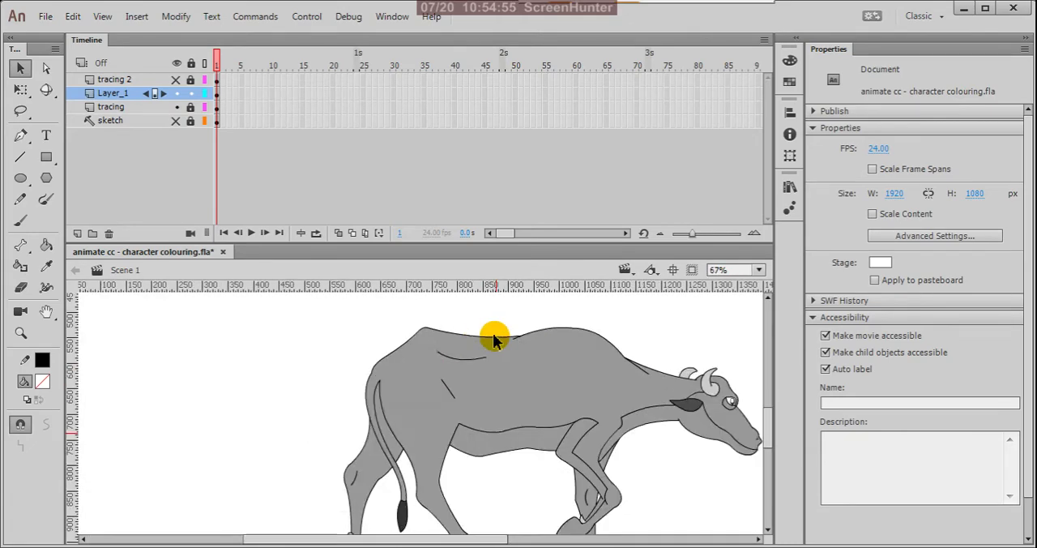
key(n)
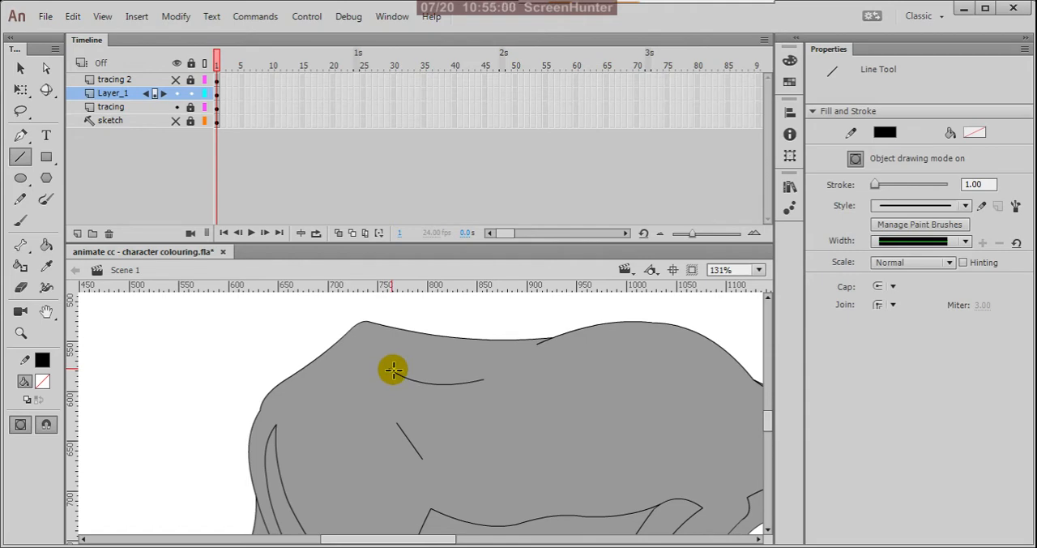
drag(390, 369, 486, 380)
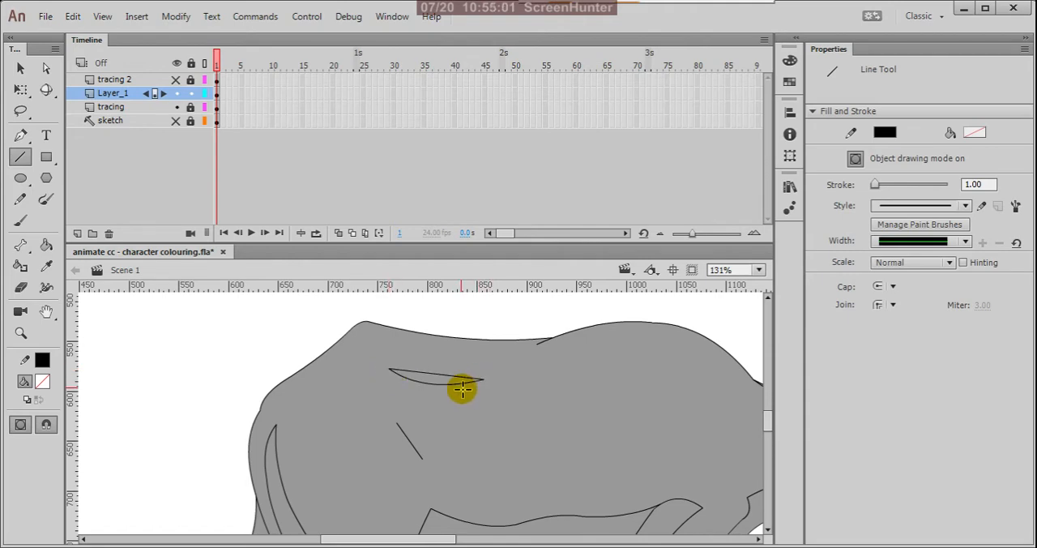
scroll(470, 371, up, 3)
key(v)
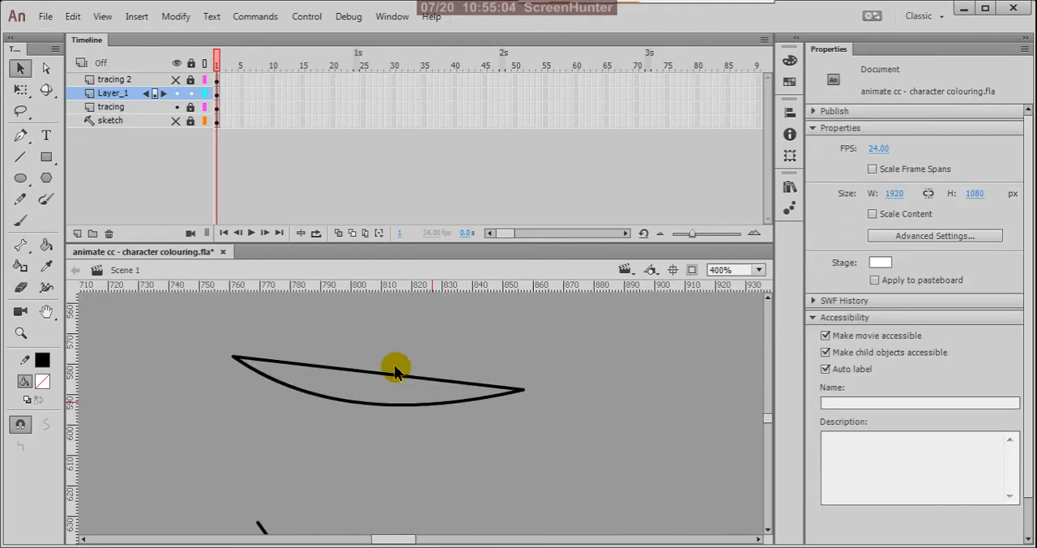
drag(402, 380, 409, 396)
scroll(535, 356, down, 5)
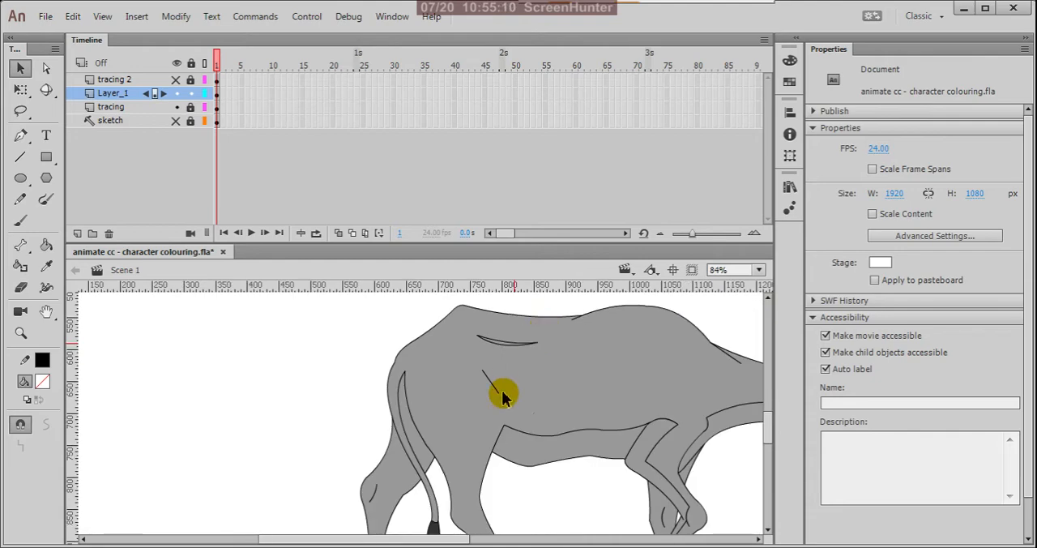
Step: Draw two connected lines between the ends of the short diagonal flank crease and bend them inward to form a small pointed shape
scroll(489, 400, up, 1)
scroll(492, 386, up, 2)
scroll(524, 386, down, 3)
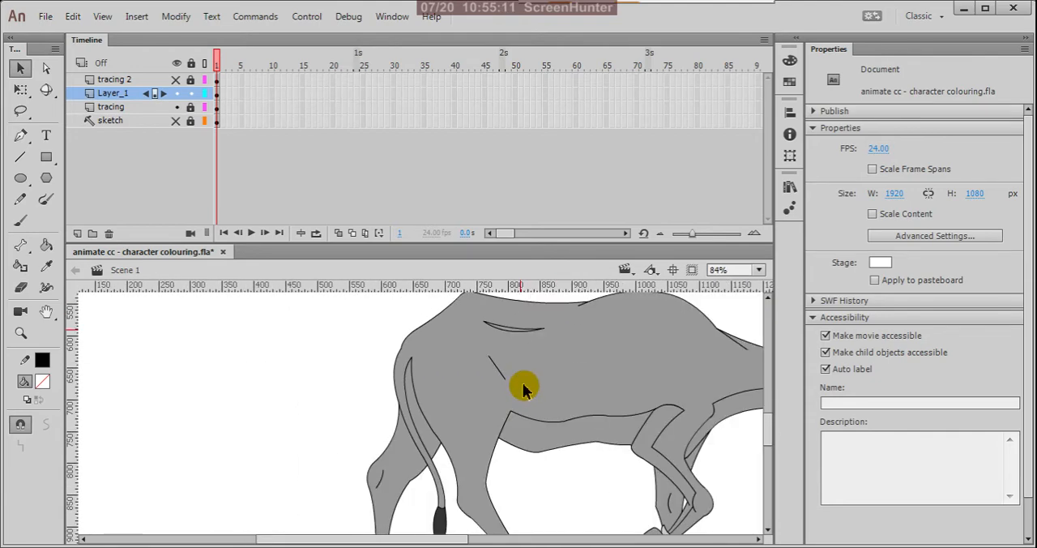
scroll(498, 363, up, 3)
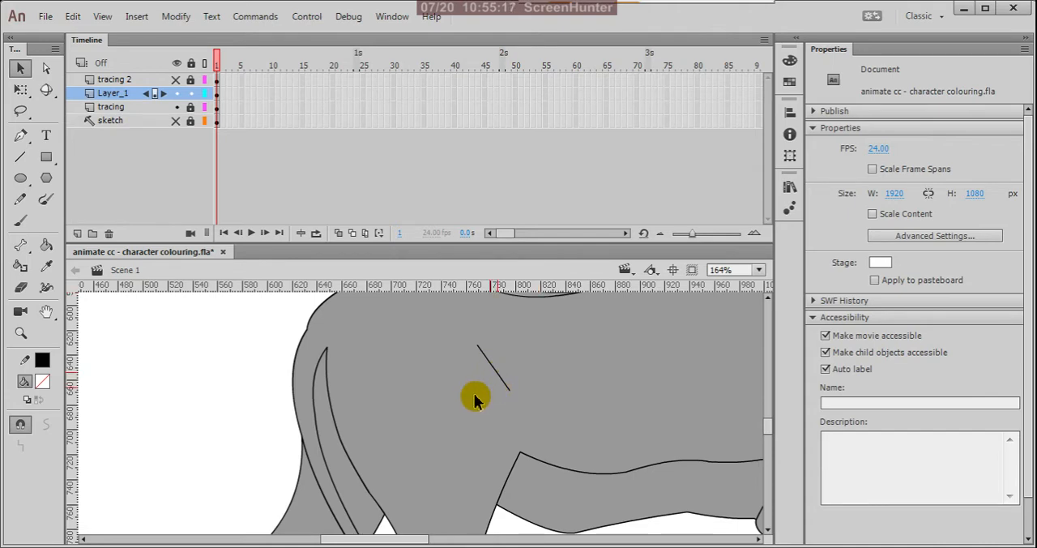
scroll(474, 398, down, 3)
scroll(507, 398, up, 2)
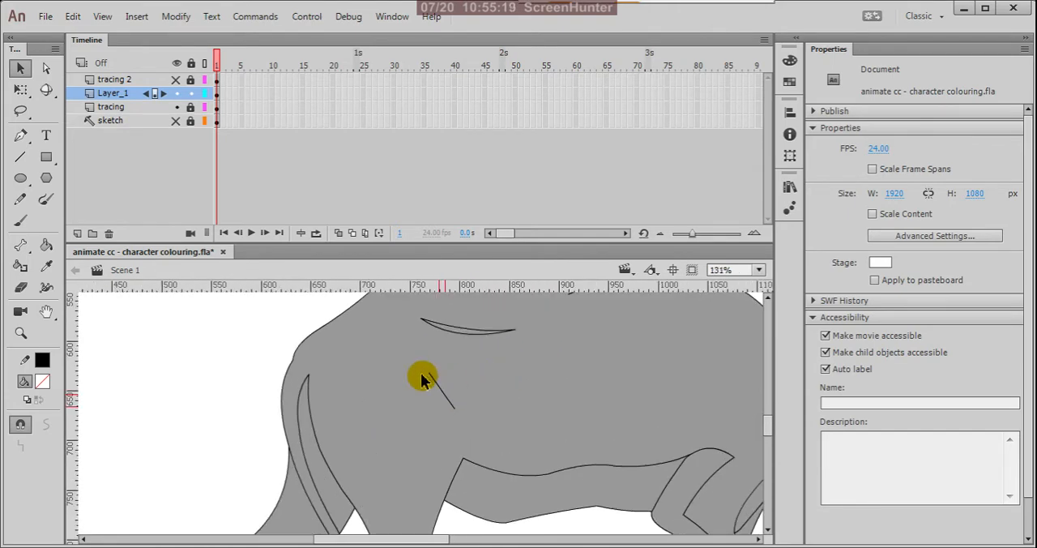
key(n)
mouse_move(432, 378)
mouse_down()
mouse_move(451, 384)
mouse_move(456, 414)
mouse_up()
scroll(447, 381, up, 3)
key(v)
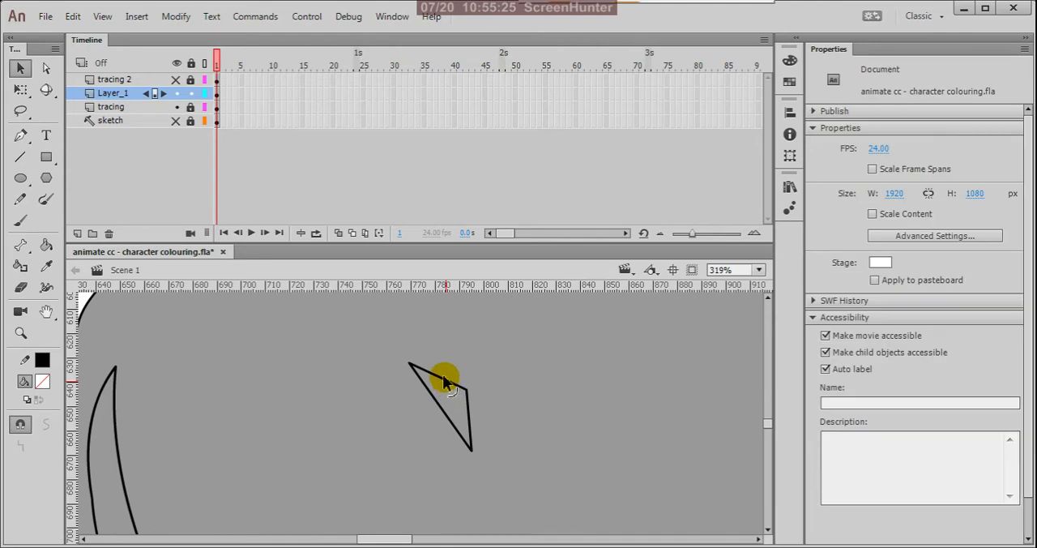
mouse_move(468, 412)
mouse_down()
mouse_move(467, 395)
mouse_move(451, 407)
mouse_up()
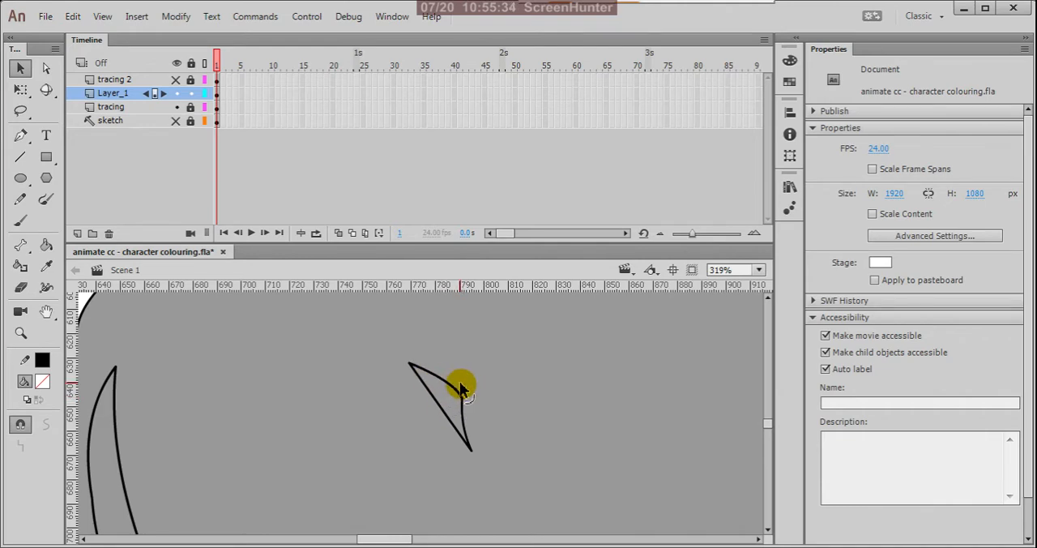
scroll(458, 386, down, 8)
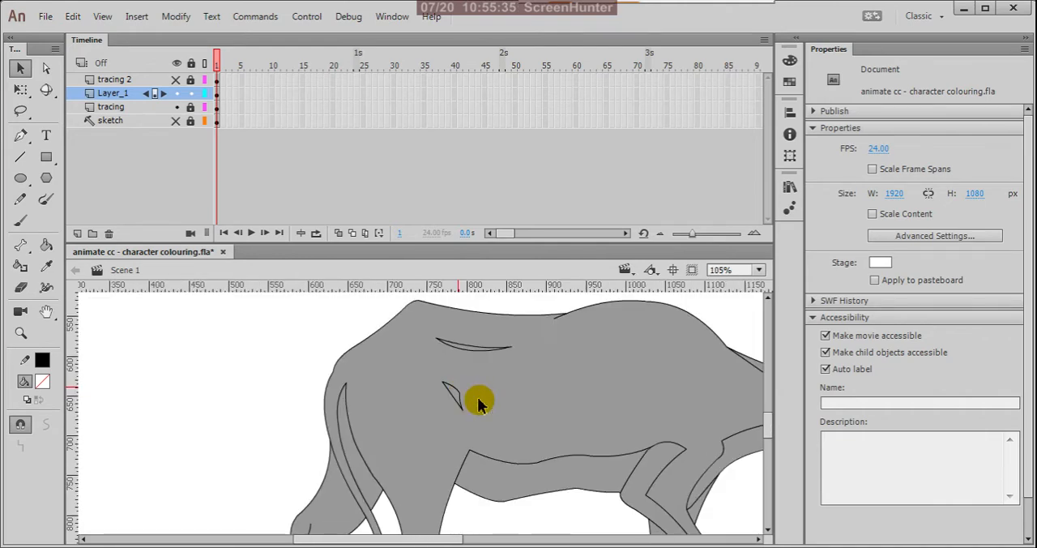
Step: Start a shading boundary line on the rump near the back outline
scroll(474, 413, down, 1)
scroll(474, 417, up, 1)
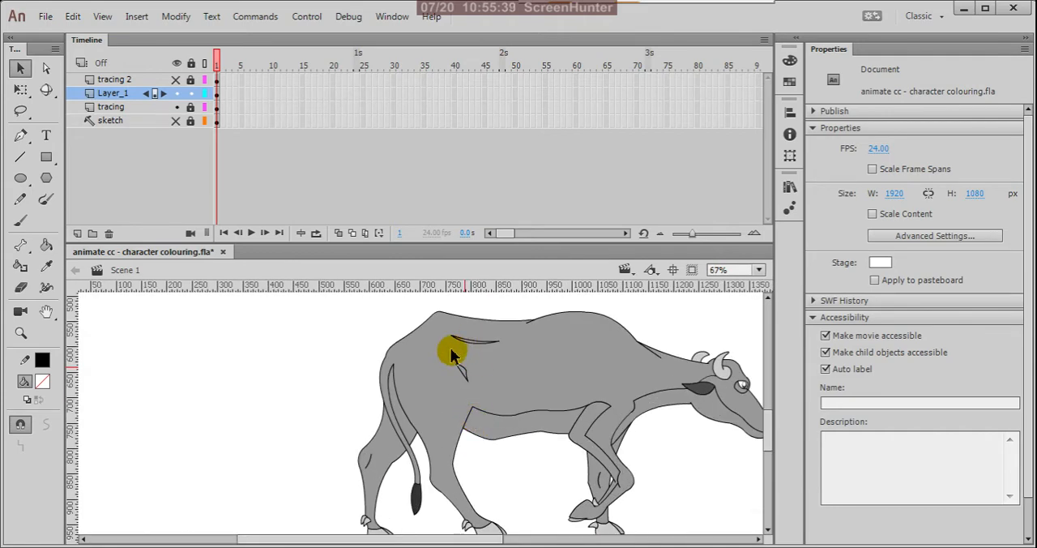
key(n)
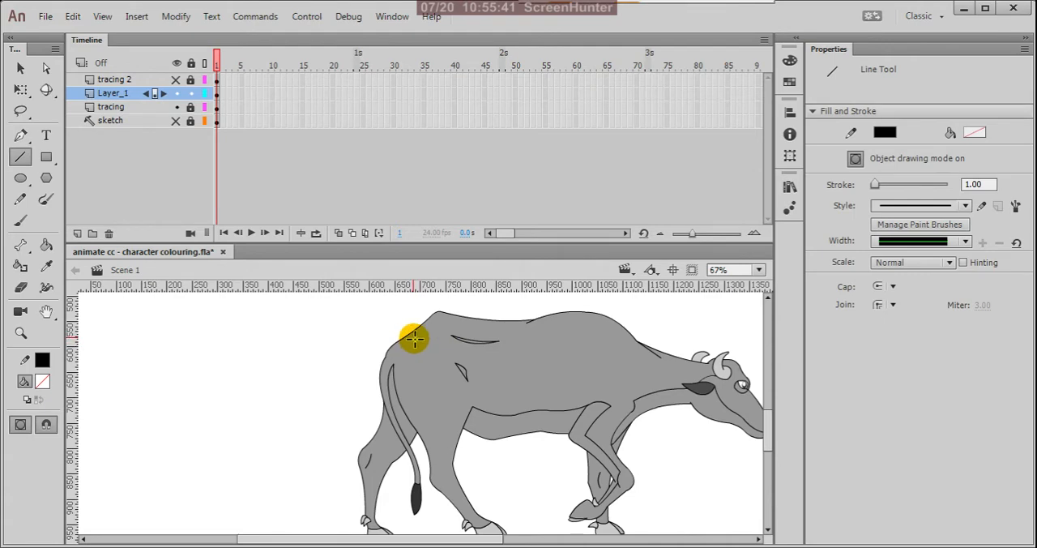
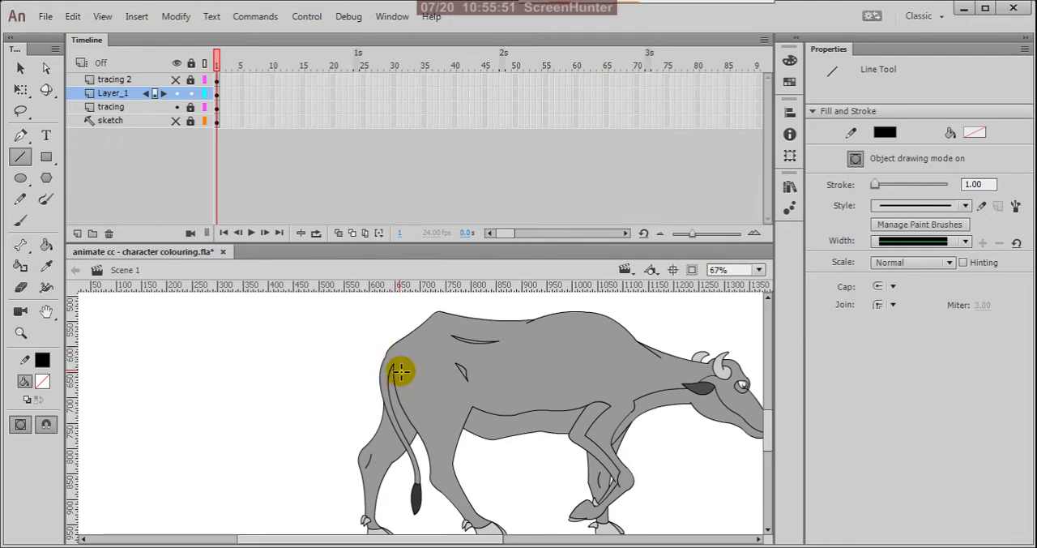
Step: Draw a shading line from the tail base to the rear end of the belly line and bend it downward into a deep curve
drag(393, 366, 470, 411)
key(v)
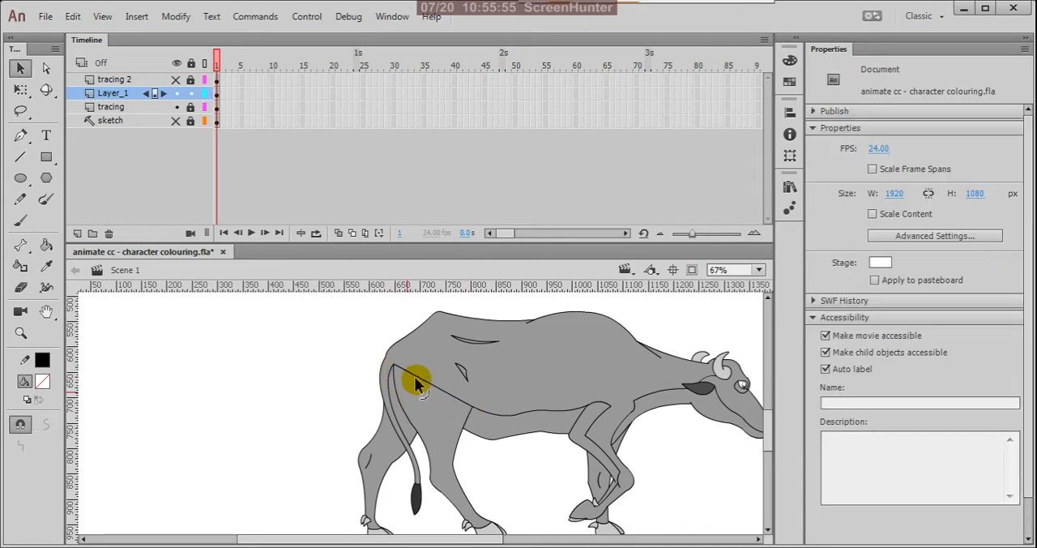
drag(432, 409, 425, 413)
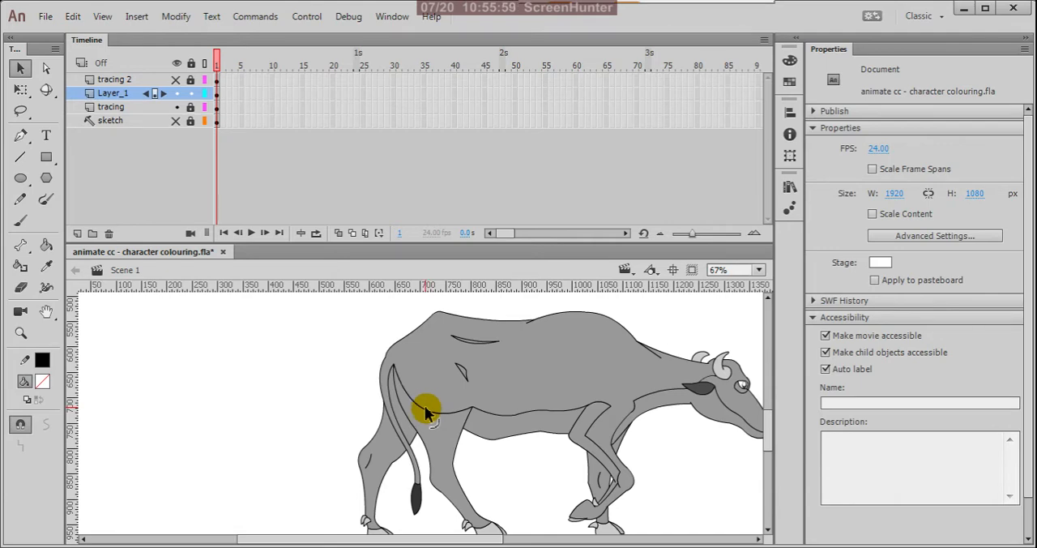
Step: Draw a short line joining the tail's top point to the rump outline and bend it into a slight outward arch
scroll(394, 365, up, 3)
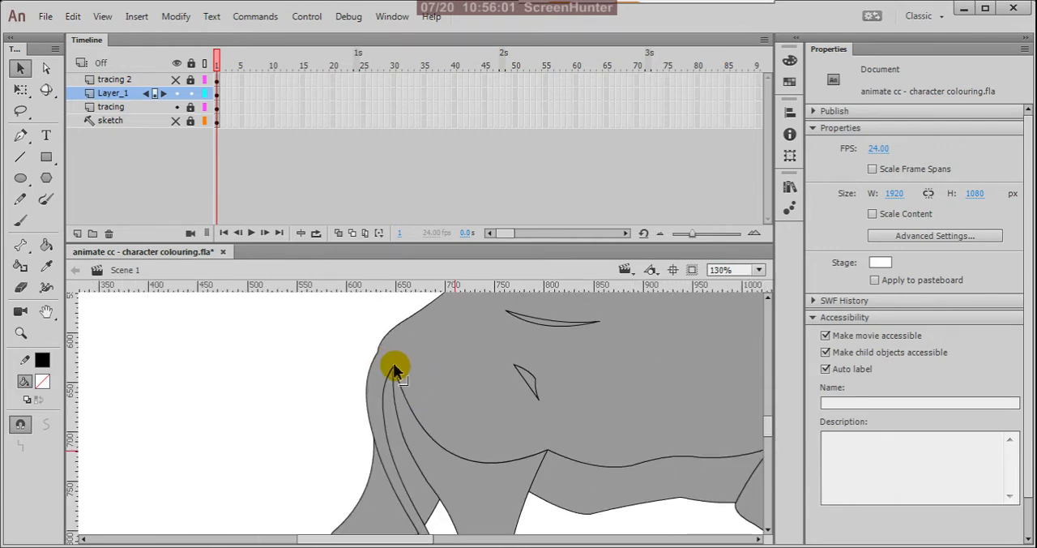
key(n)
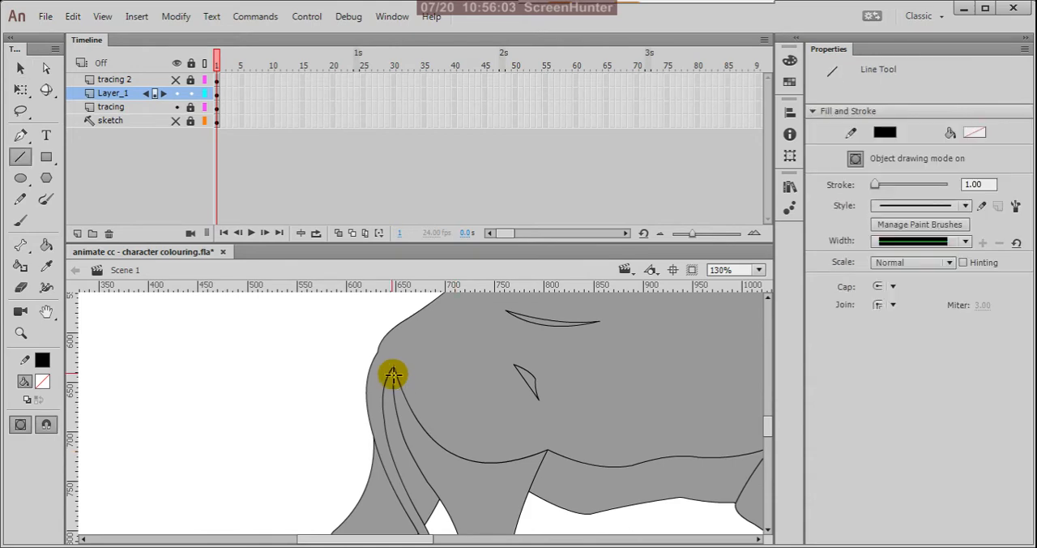
drag(396, 371, 375, 354)
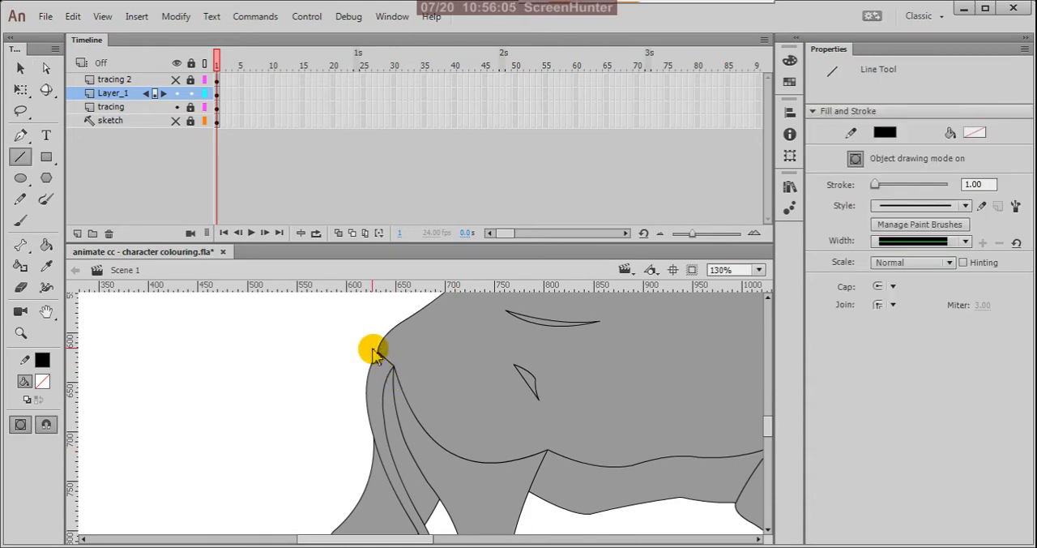
key(v)
scroll(391, 367, up, 3)
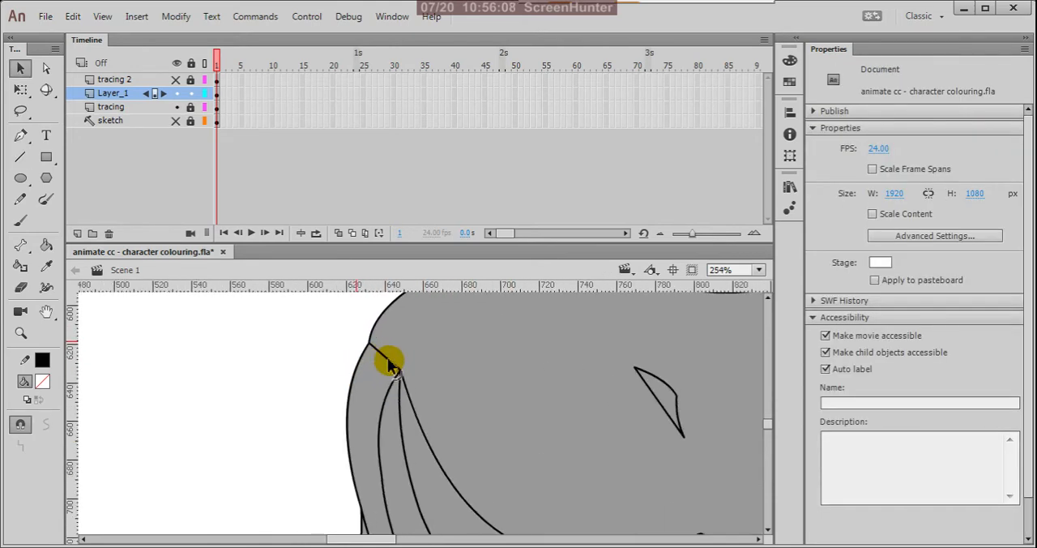
mouse_move(388, 362)
mouse_down()
mouse_move(394, 351)
mouse_move(378, 367)
mouse_up()
scroll(424, 330, down, 7)
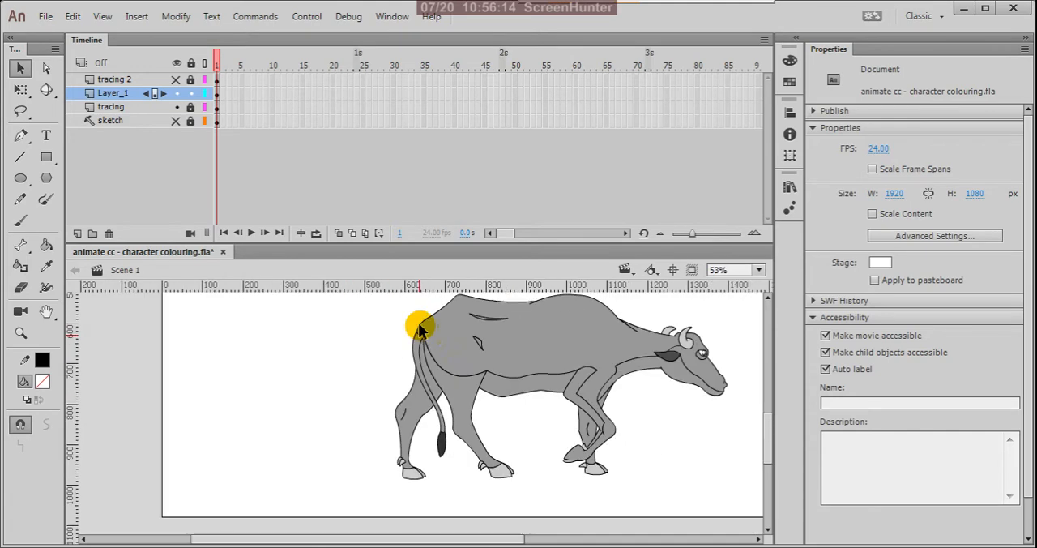
Step: Flatten the thigh shading line between the tail base and the belly line into a shallower curve
scroll(422, 334, up, 3)
scroll(421, 334, up, 2)
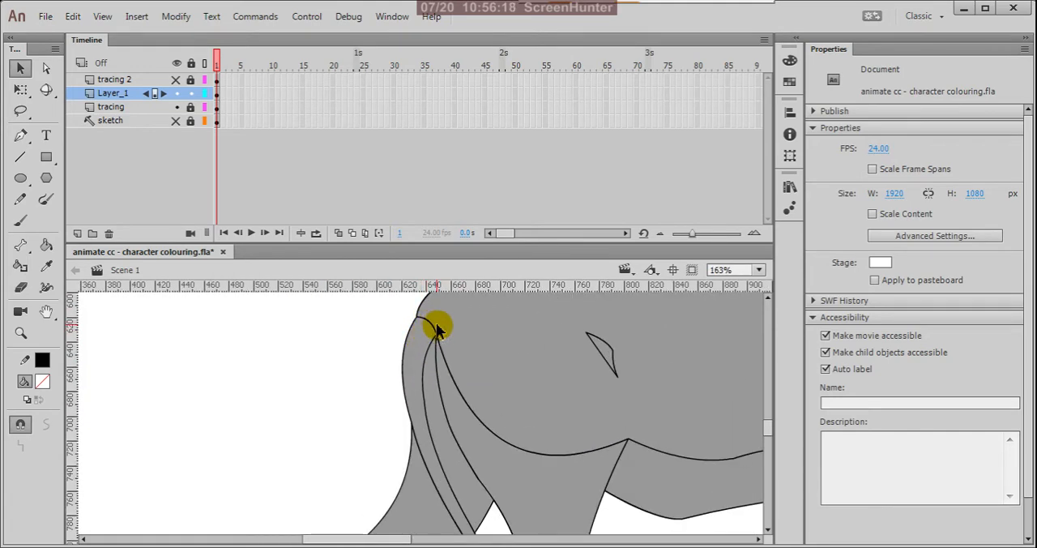
scroll(436, 331, down, 4)
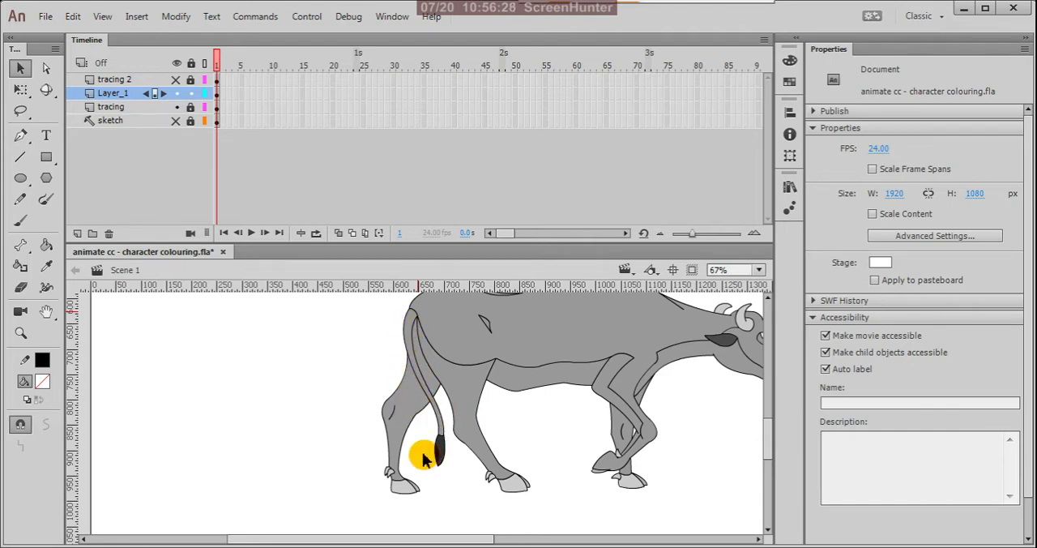
scroll(408, 474, down, 3)
scroll(421, 445, up, 3)
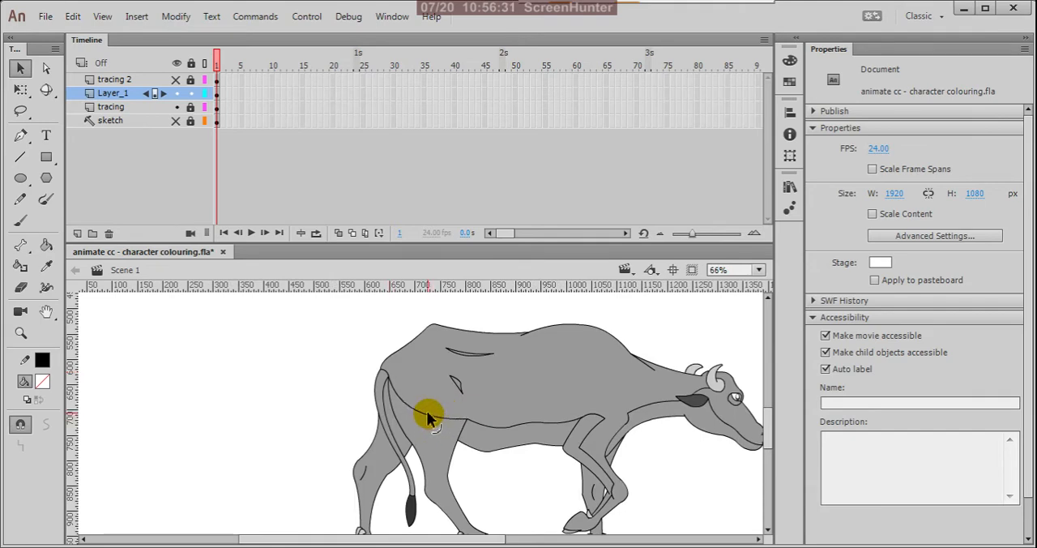
mouse_move(427, 416)
mouse_down()
mouse_move(448, 403)
mouse_move(446, 377)
mouse_move(456, 391)
mouse_move(437, 410)
mouse_up()
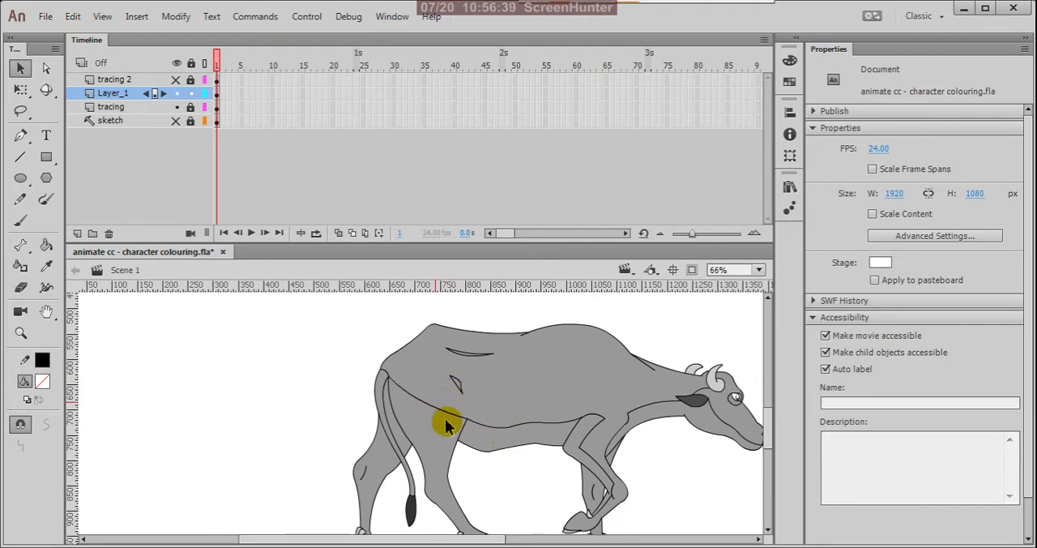
scroll(448, 423, down, 1)
scroll(527, 393, up, 2)
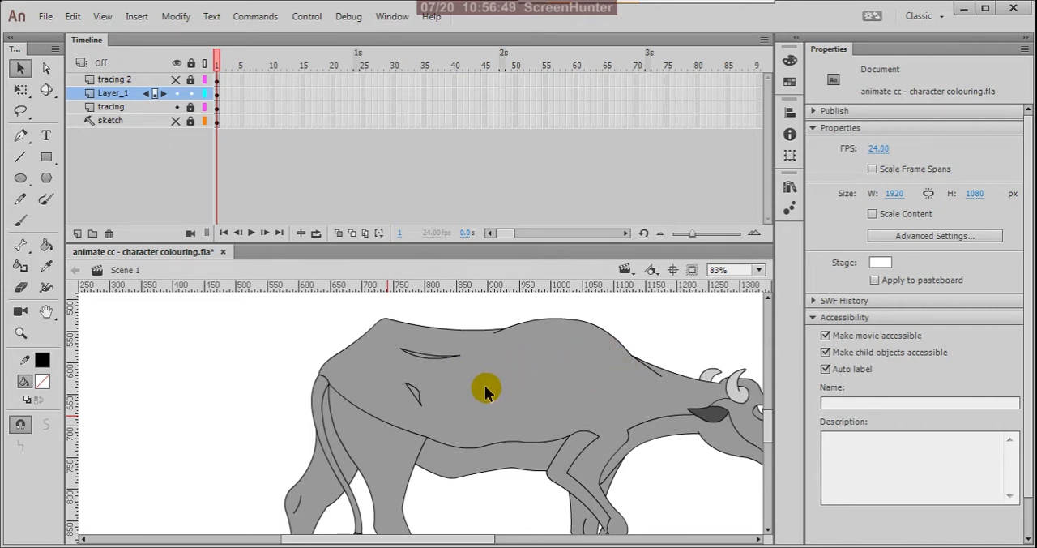
Step: Draw a shading line from the neck crease's end to the back crease behind the shoulder hump and bend it to follow the hump
key(n)
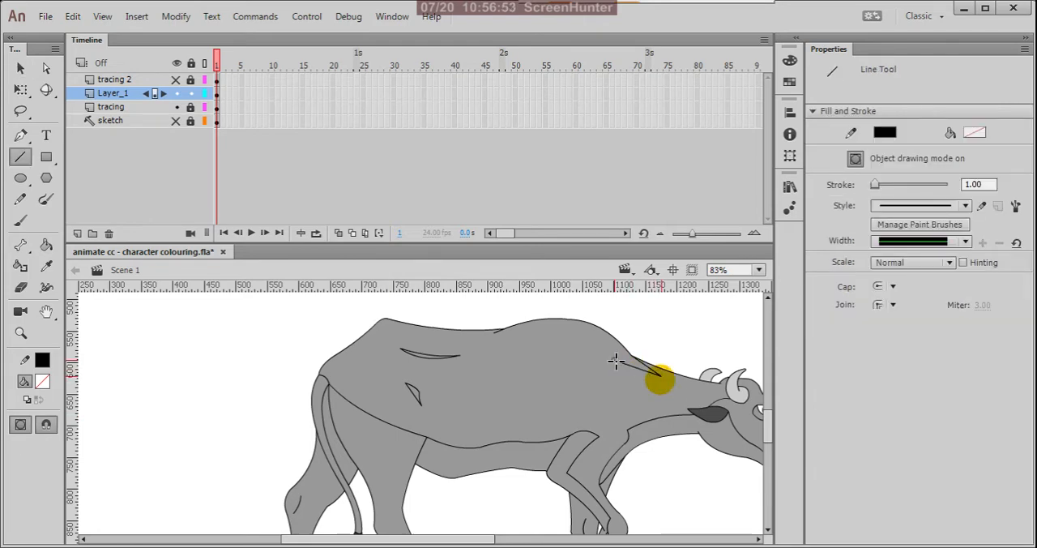
drag(661, 377, 498, 337)
scroll(521, 391, down, 1)
scroll(566, 365, up, 1)
key(v)
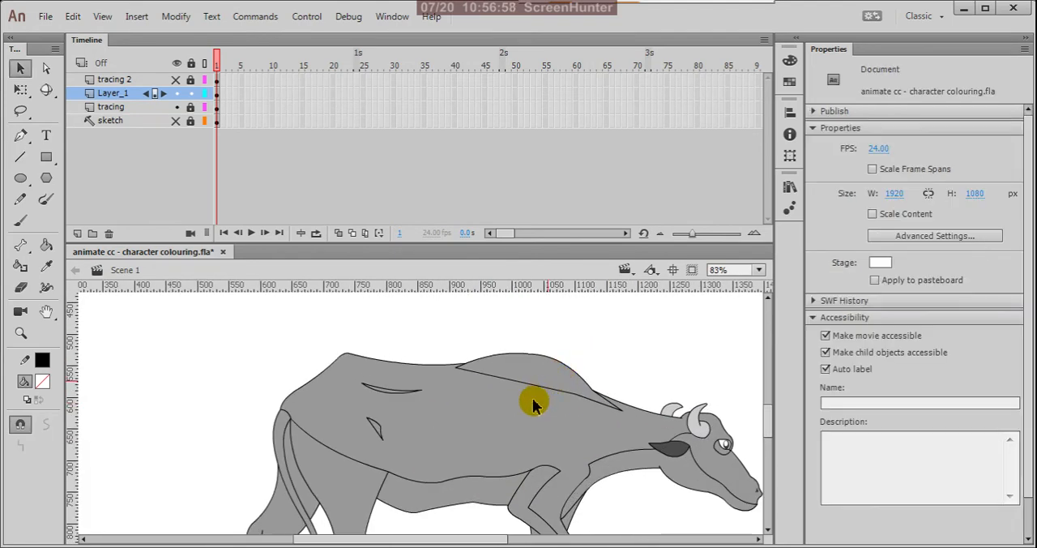
scroll(541, 393, up, 1)
drag(542, 393, 546, 375)
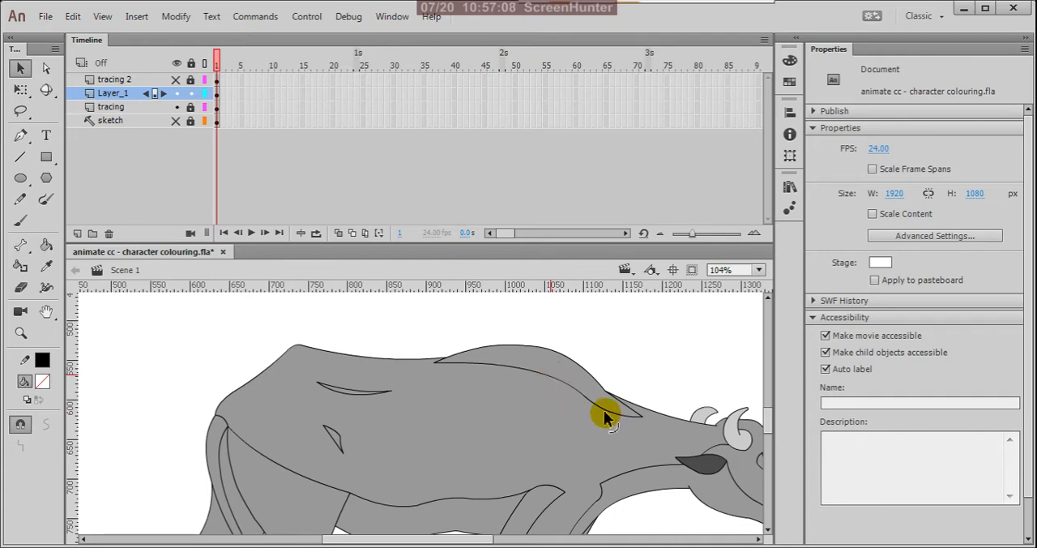
scroll(515, 368, down, 3)
Step: Draw a curved shading line beneath the hip peak, joining the back outline on both sides of it
scroll(426, 364, up, 4)
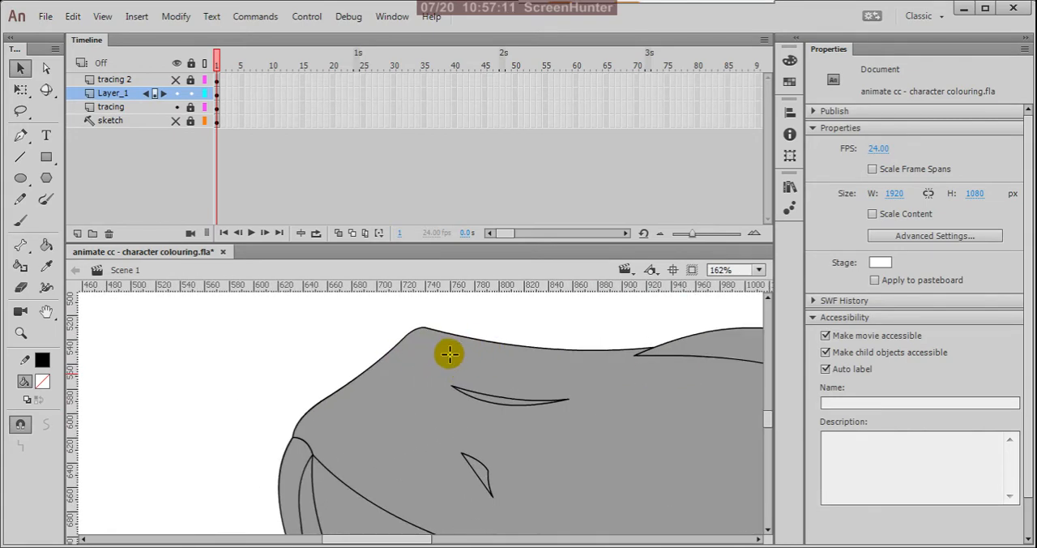
key(n)
mouse_move(467, 340)
mouse_down()
mouse_move(383, 354)
mouse_move(473, 366)
mouse_up()
key(v)
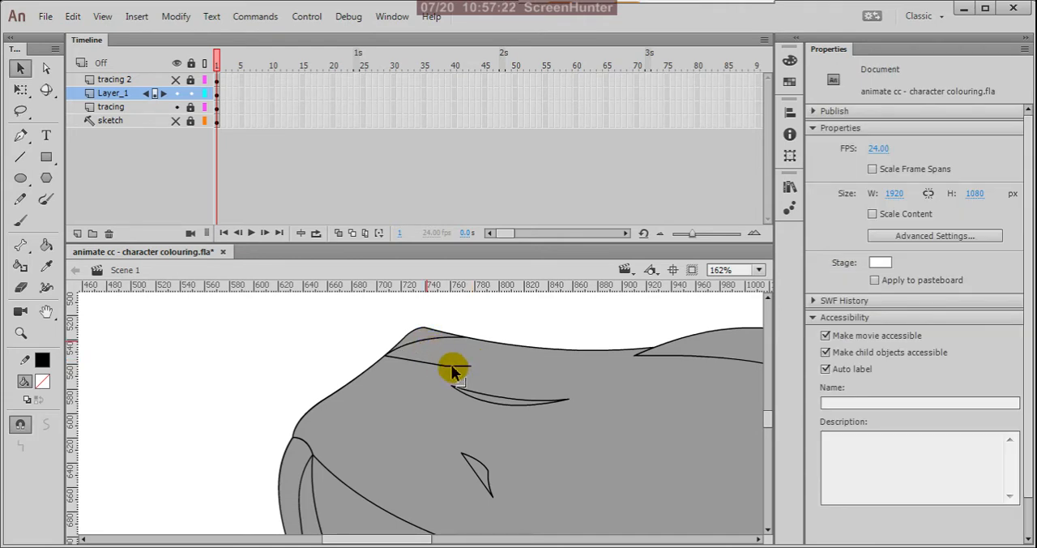
Step: Delete the two stray line segments beneath the hip peak's shading curve
click(451, 367)
key(Delete)
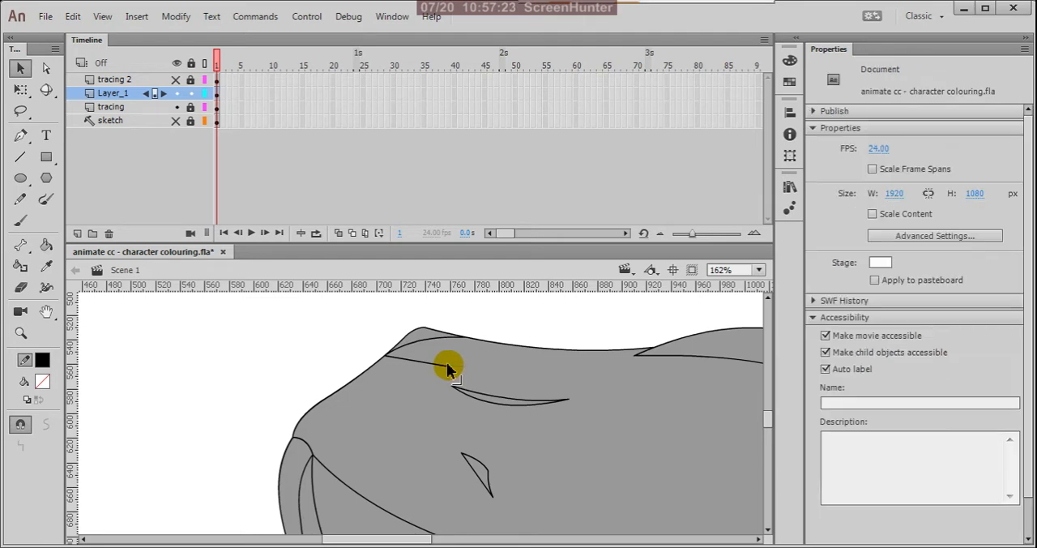
click(445, 366)
key(Delete)
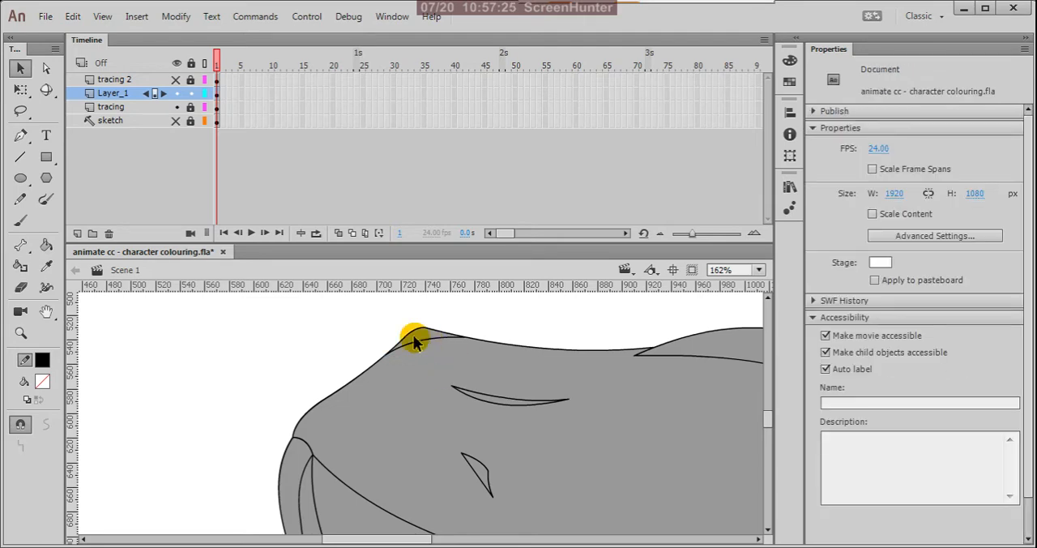
Step: Reshape the thigh shading line so it dips deeply below the tail base and rises smoothly into the belly line
scroll(334, 327, down, 4)
scroll(381, 398, down, 1)
scroll(429, 404, up, 3)
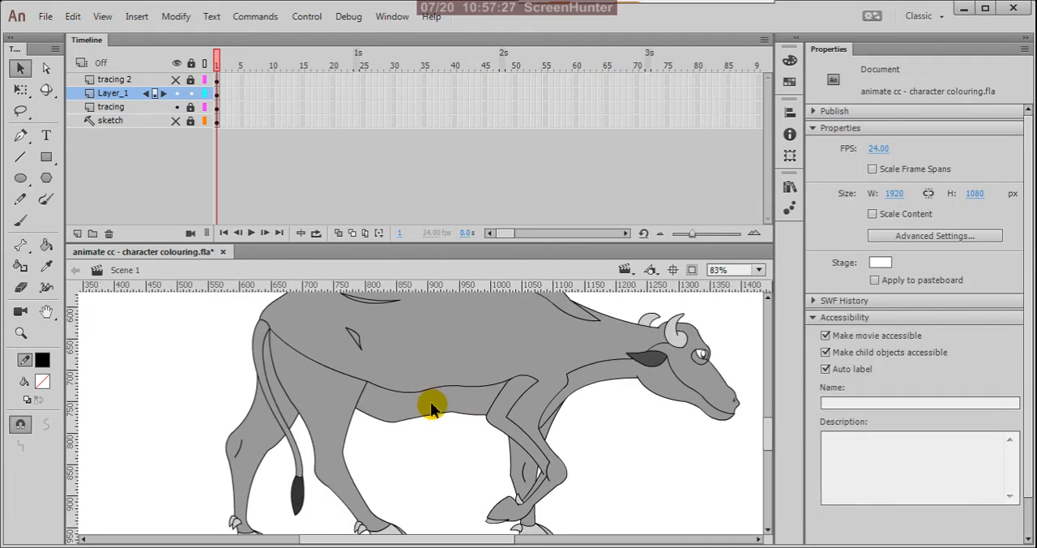
scroll(454, 354, down, 1)
scroll(454, 354, down, 2)
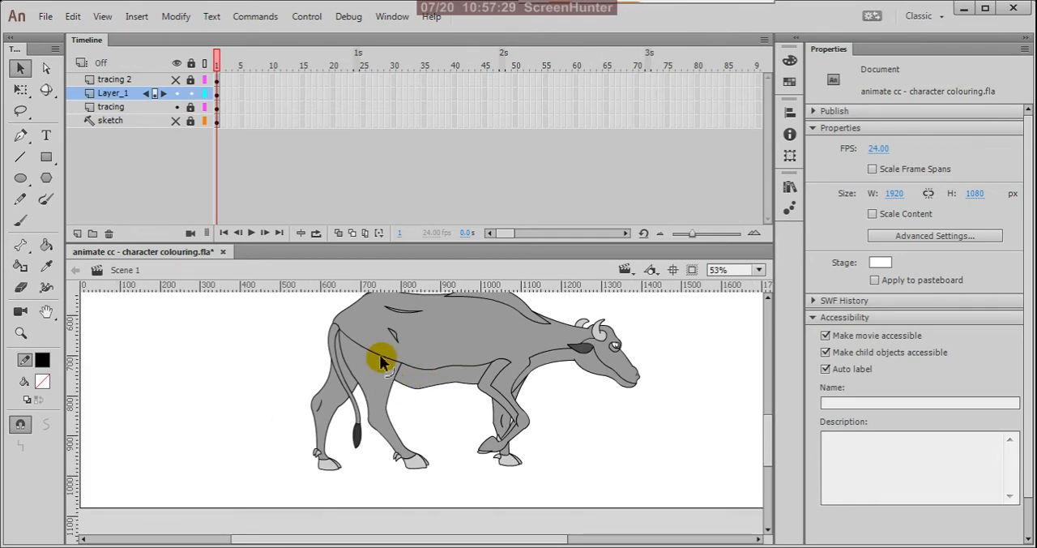
scroll(379, 366, up, 3)
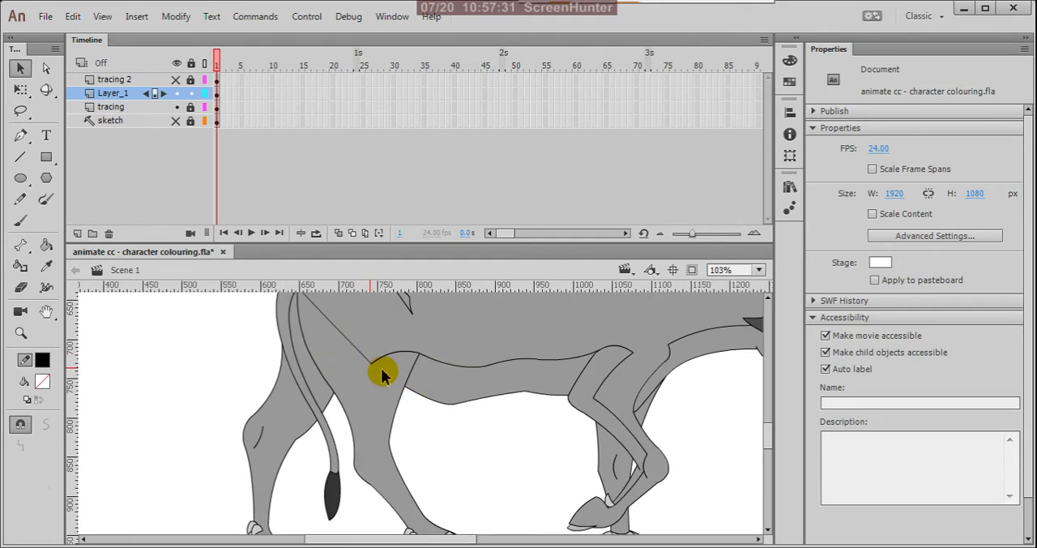
mouse_move(390, 353)
mouse_down()
mouse_move(389, 364)
mouse_move(345, 340)
mouse_move(340, 358)
mouse_move(350, 378)
mouse_move(397, 370)
mouse_move(404, 357)
mouse_up()
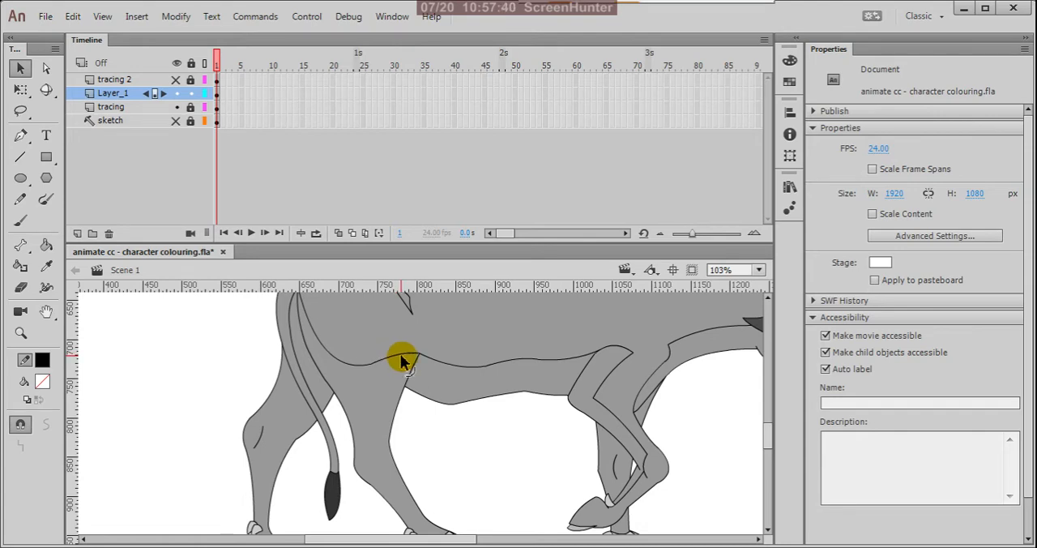
Step: Select all the shading lines on Layer_1 and cut them from the layer
scroll(405, 397, down, 4)
scroll(405, 409, up, 2)
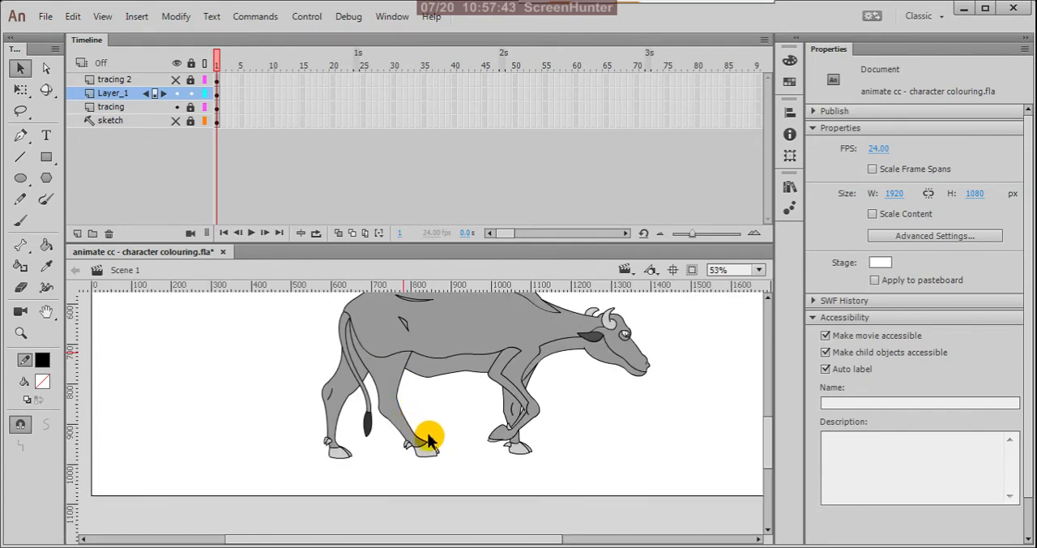
scroll(422, 434, down, 1)
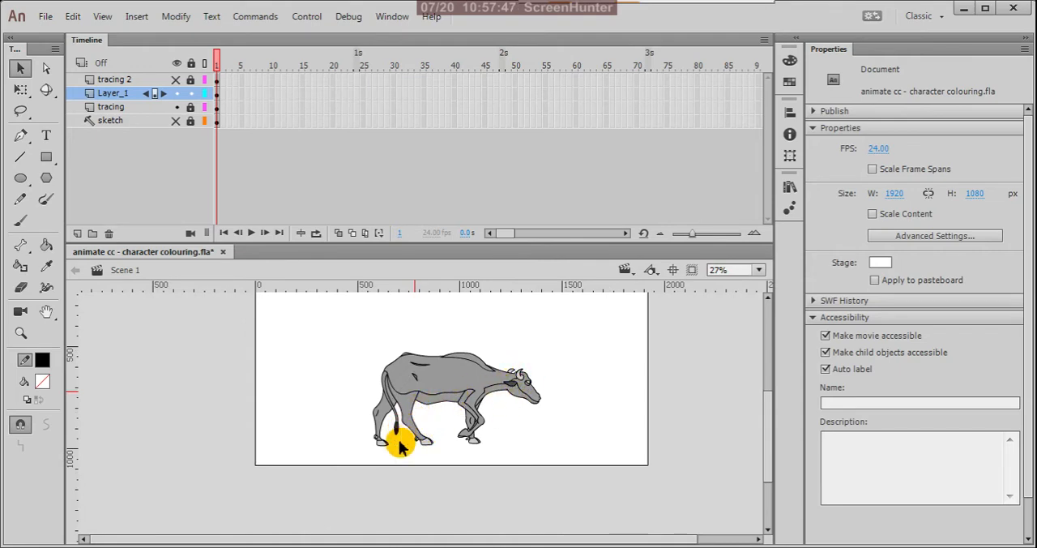
scroll(389, 445, up, 1)
scroll(424, 437, down, 2)
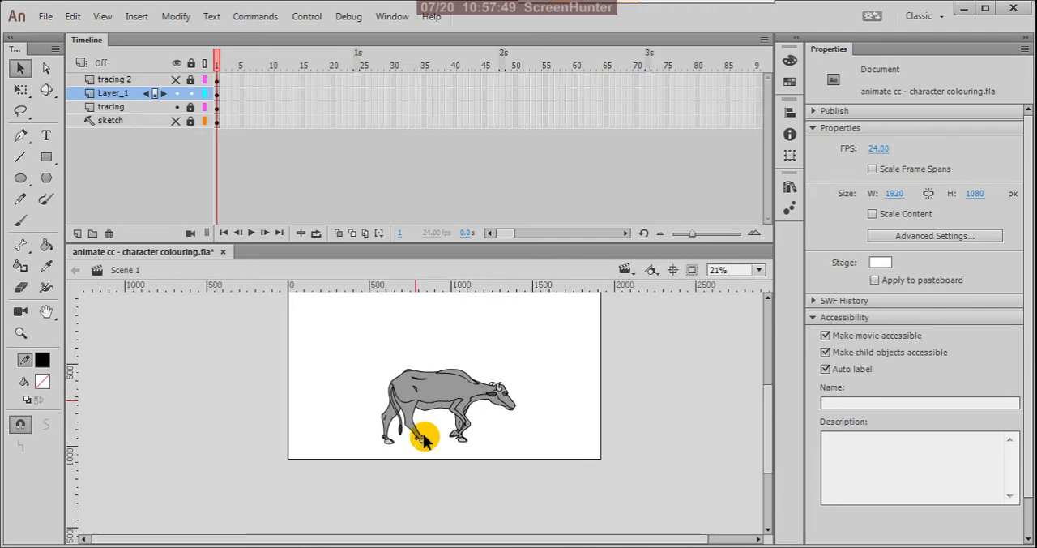
drag(361, 346, 559, 491)
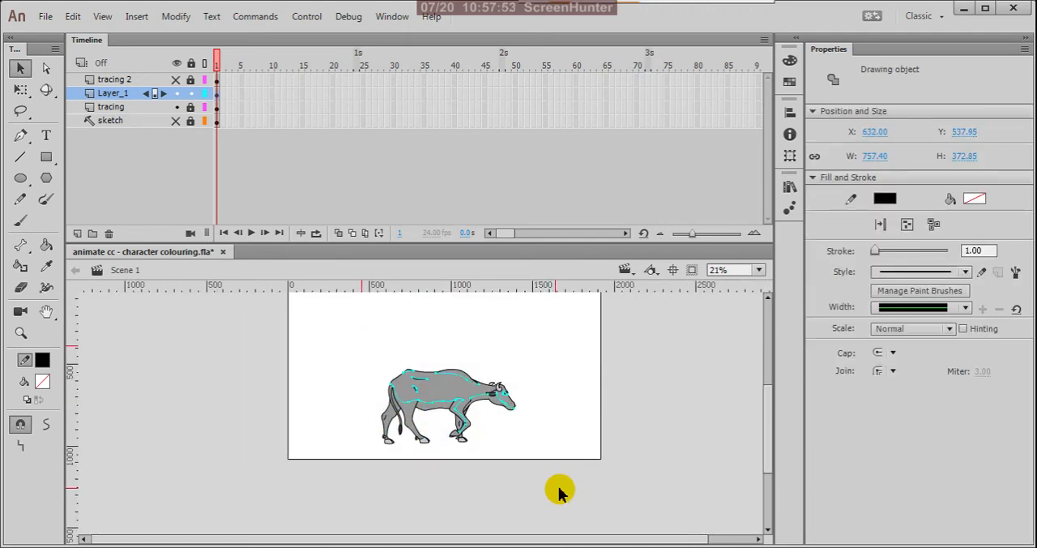
click(559, 491)
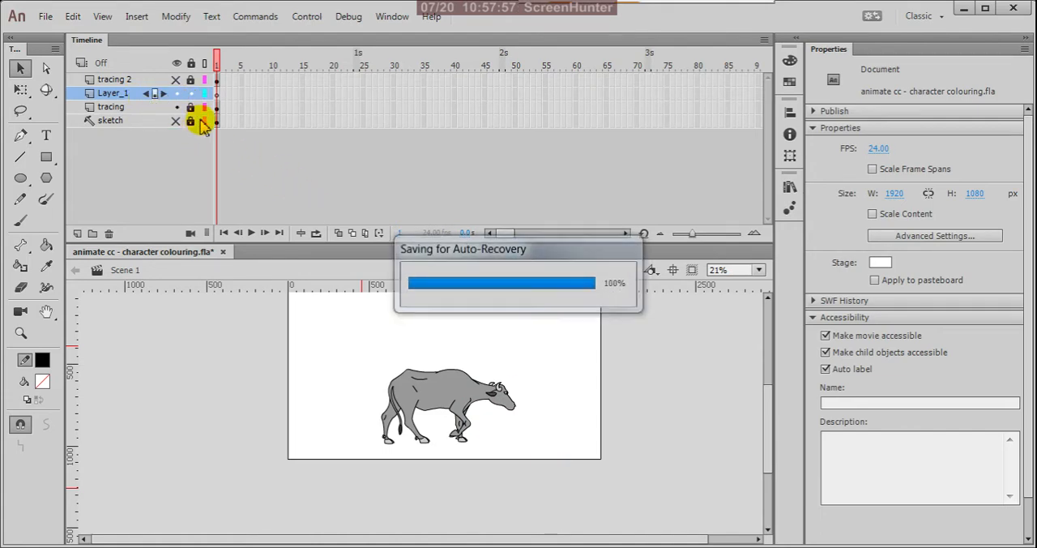
Step: Unlock the tracing layer and paste the cut shading lines in place on its first frame, leaving them deselected
click(176, 108)
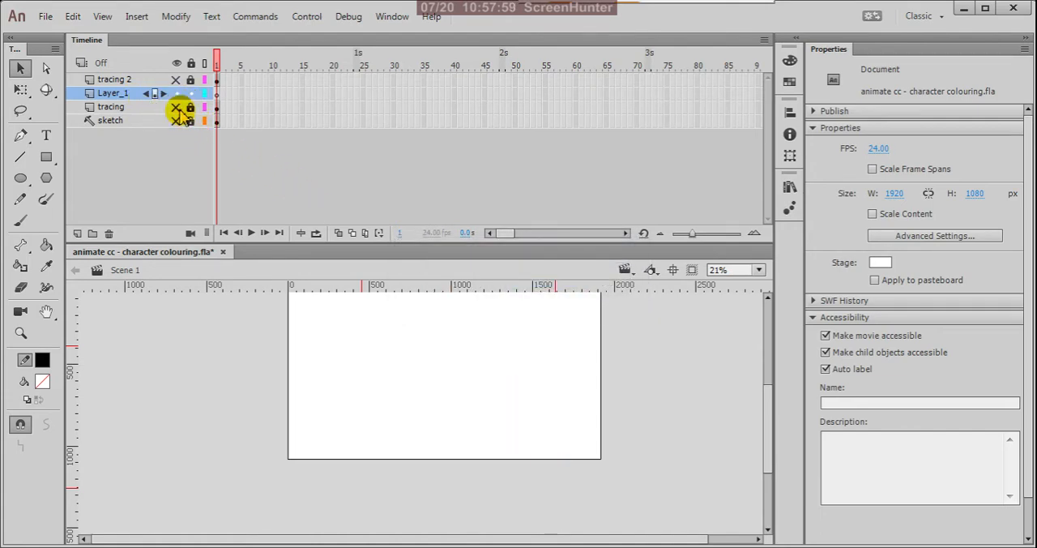
click(178, 107)
click(191, 108)
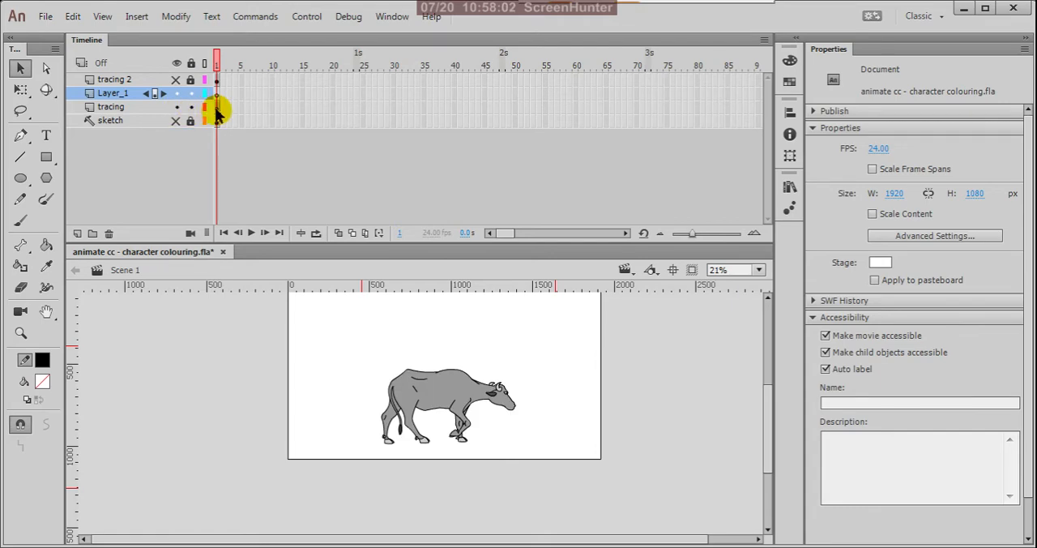
click(217, 108)
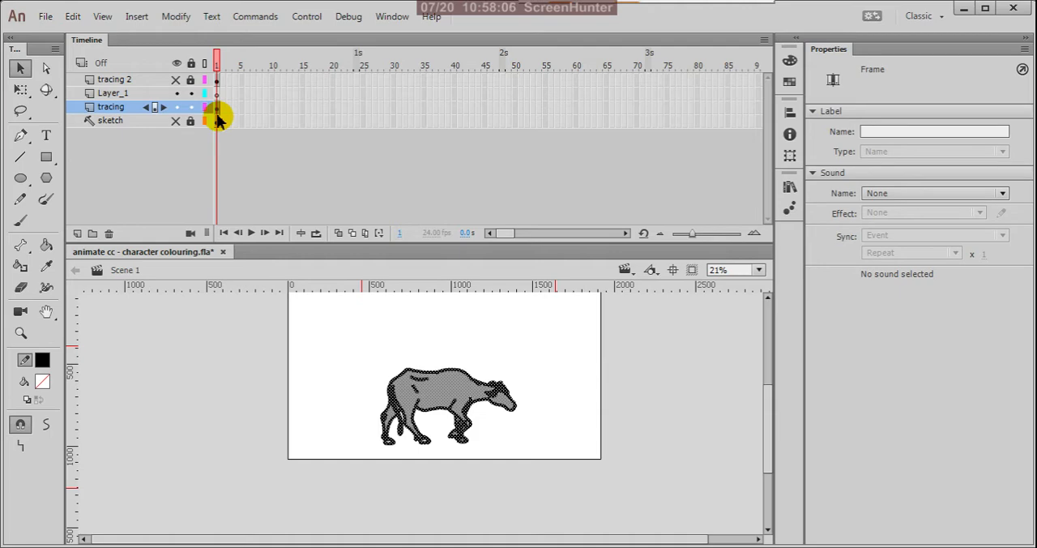
key(ctrl+z)
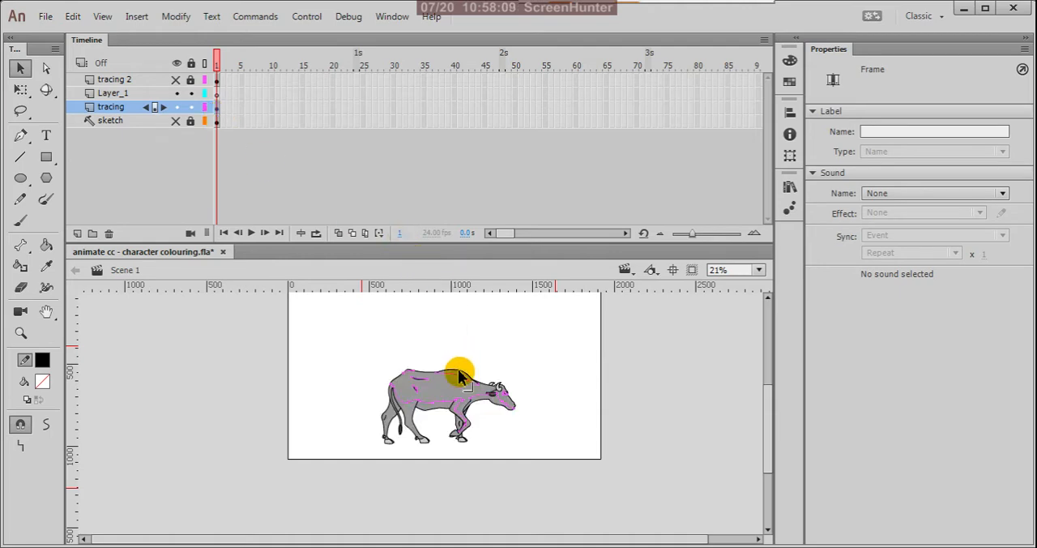
scroll(458, 417, up, 2)
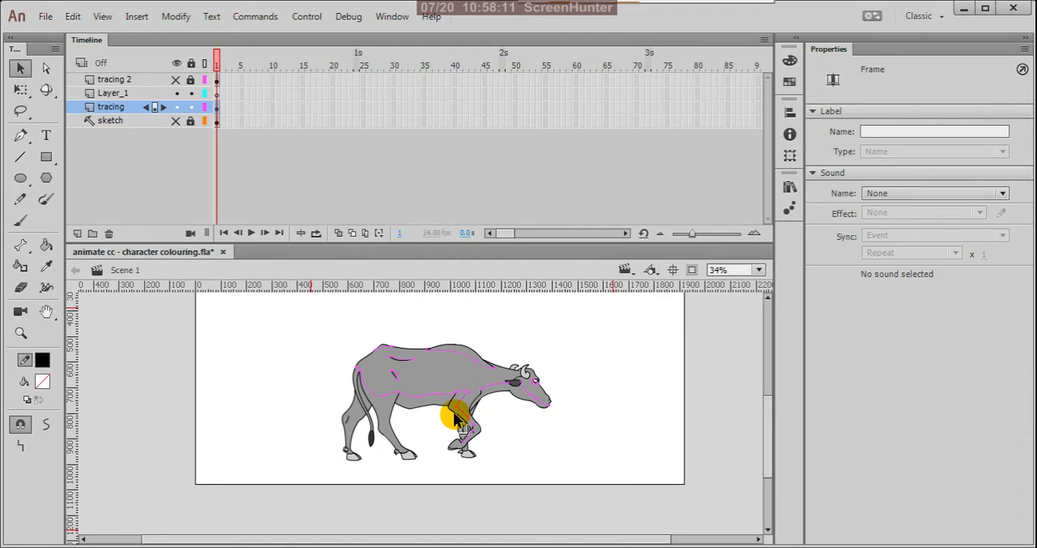
double_click(458, 418)
click(273, 358)
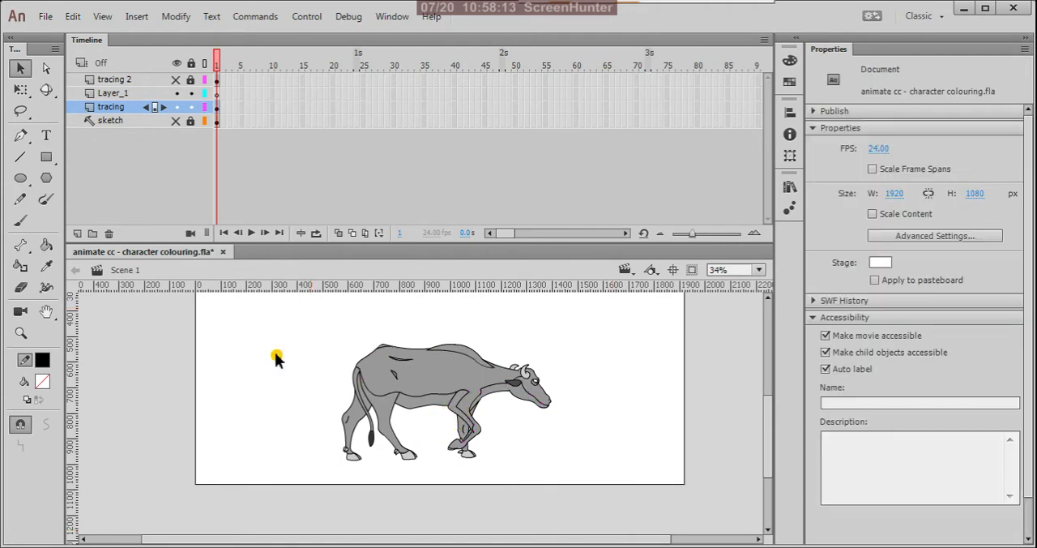
Step: Delete the emptied Layer_1 from the timeline
click(113, 93)
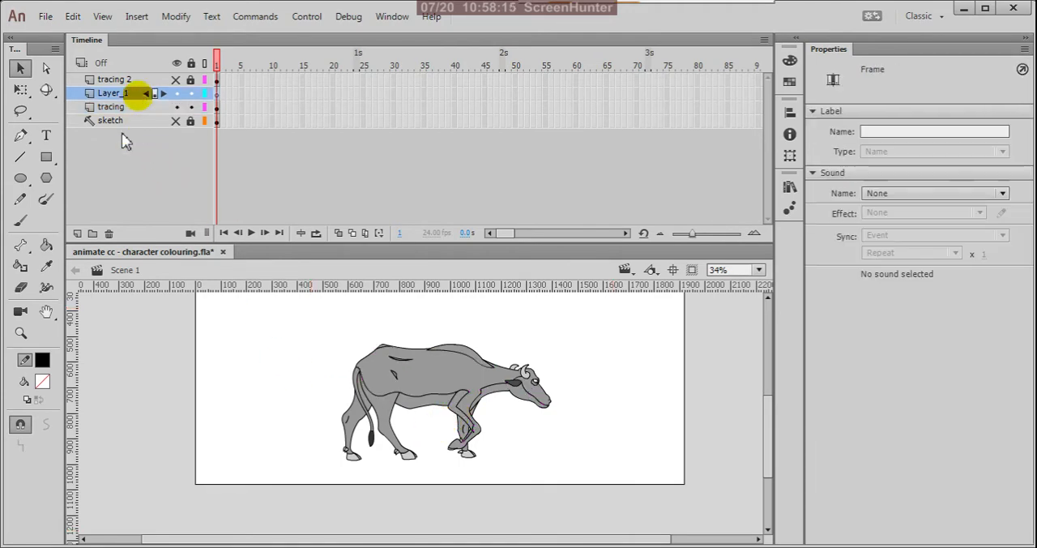
click(109, 233)
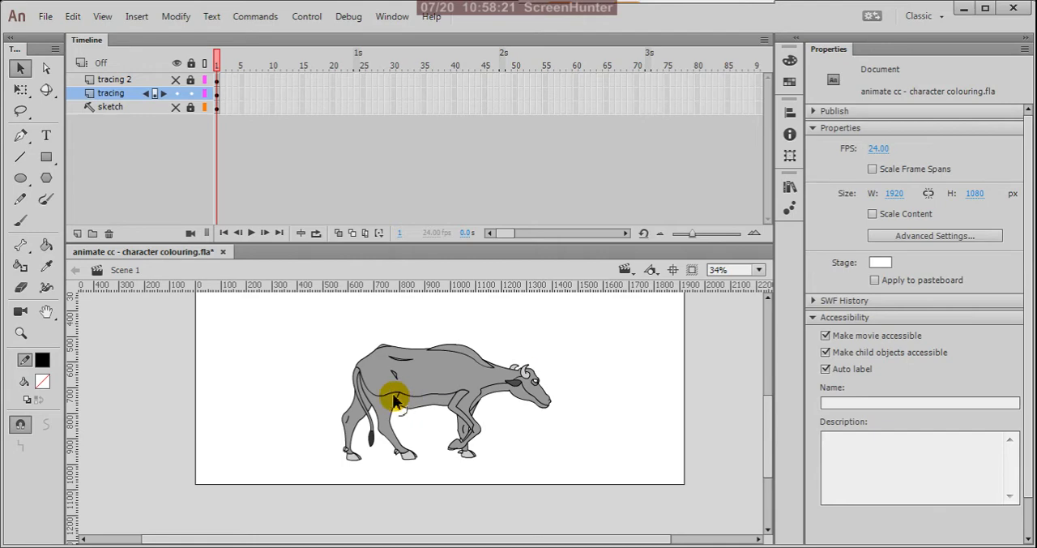
Step: Set the fill colour to a darker grey, #838383, for the shaded areas
scroll(394, 393, up, 2)
scroll(472, 387, up, 2)
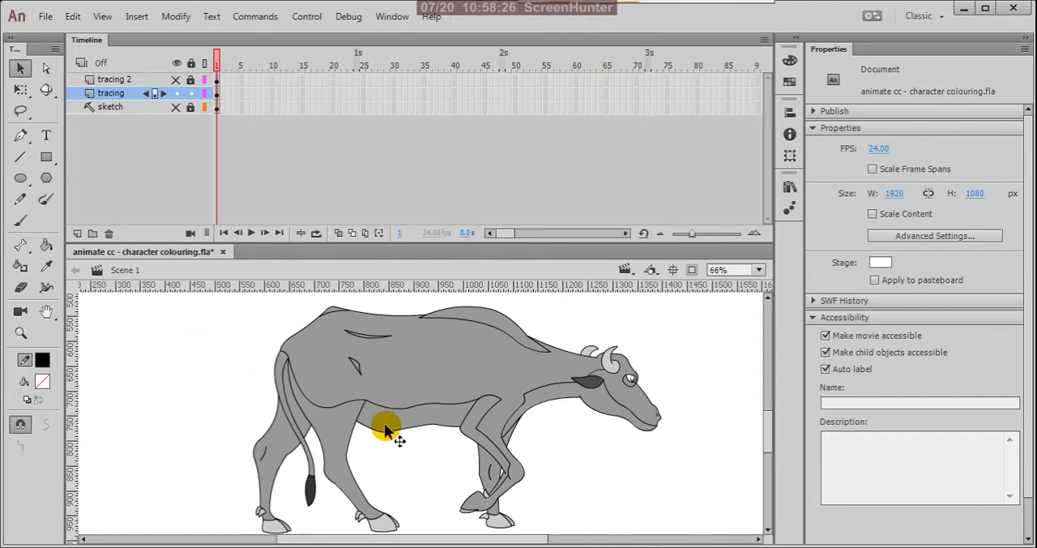
key(k)
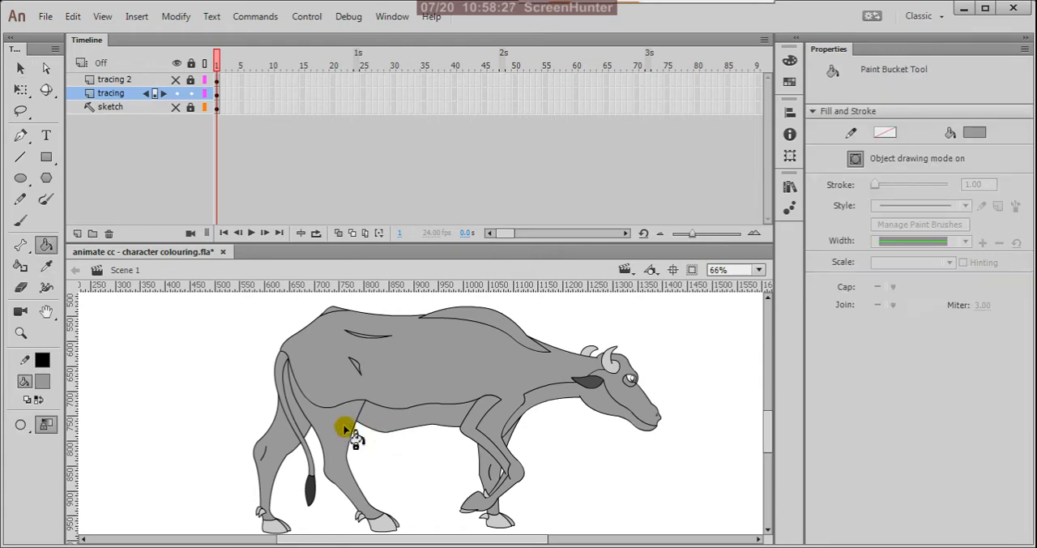
key(v)
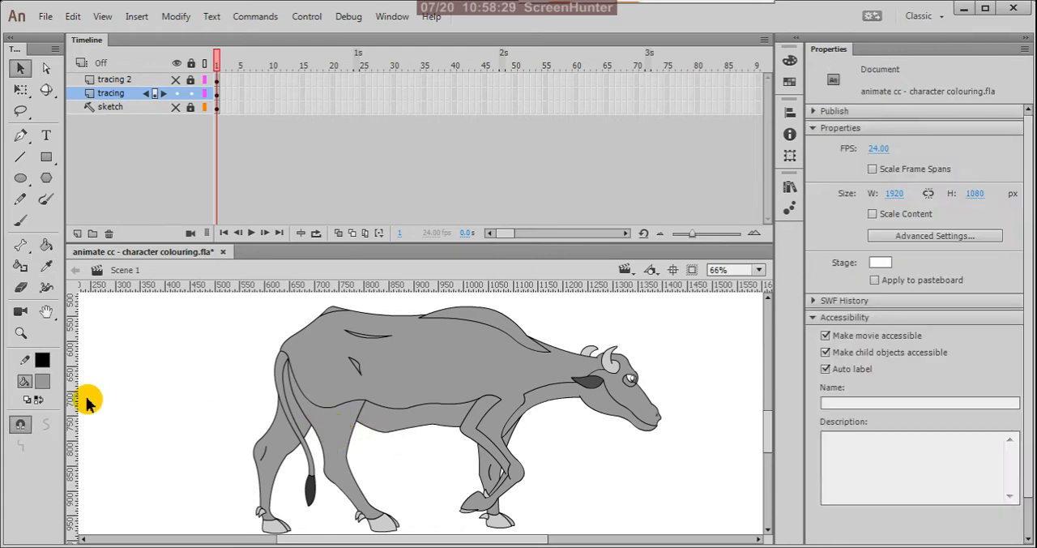
click(43, 380)
click(301, 199)
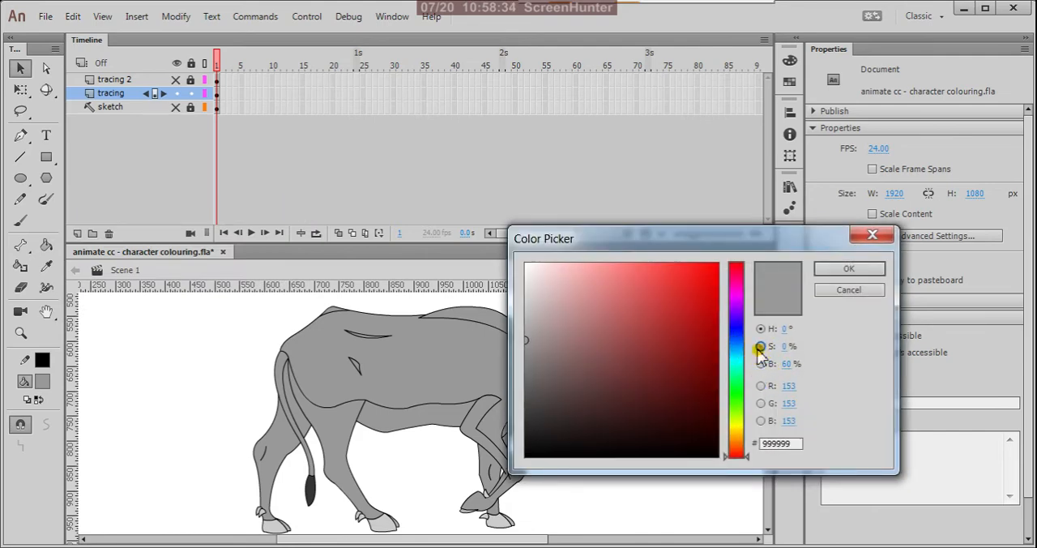
click(759, 346)
click(759, 363)
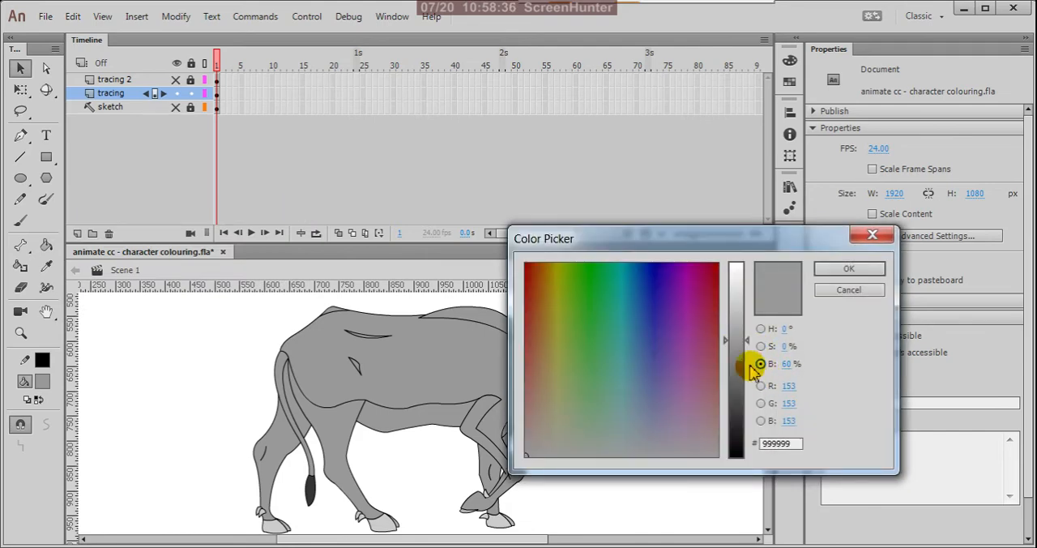
click(736, 356)
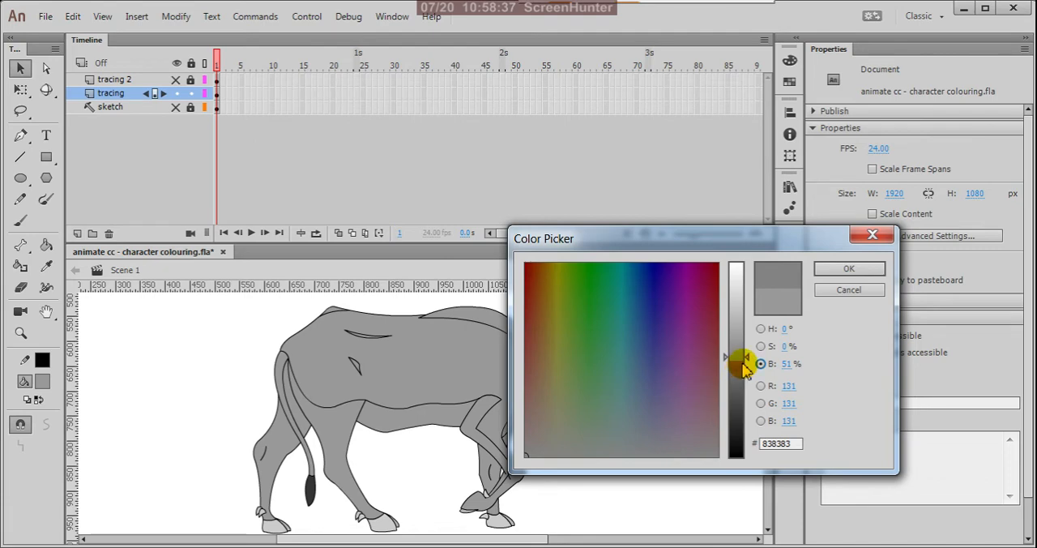
click(848, 268)
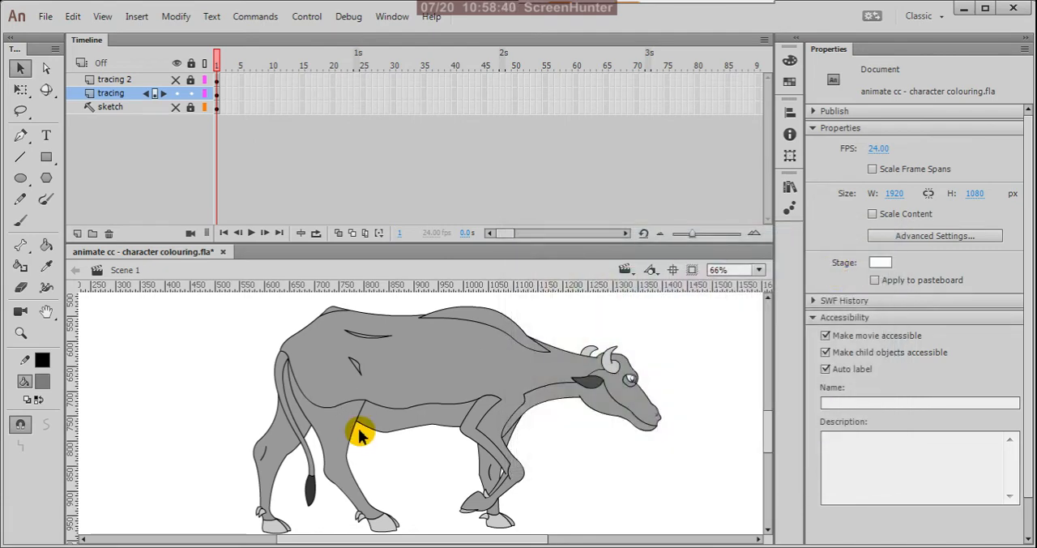
Step: Fill the shaded areas of the belly, hind legs, tail base, front legs, and underside of the neck and jaw with the darker grey
key(k)
click(405, 426)
click(335, 432)
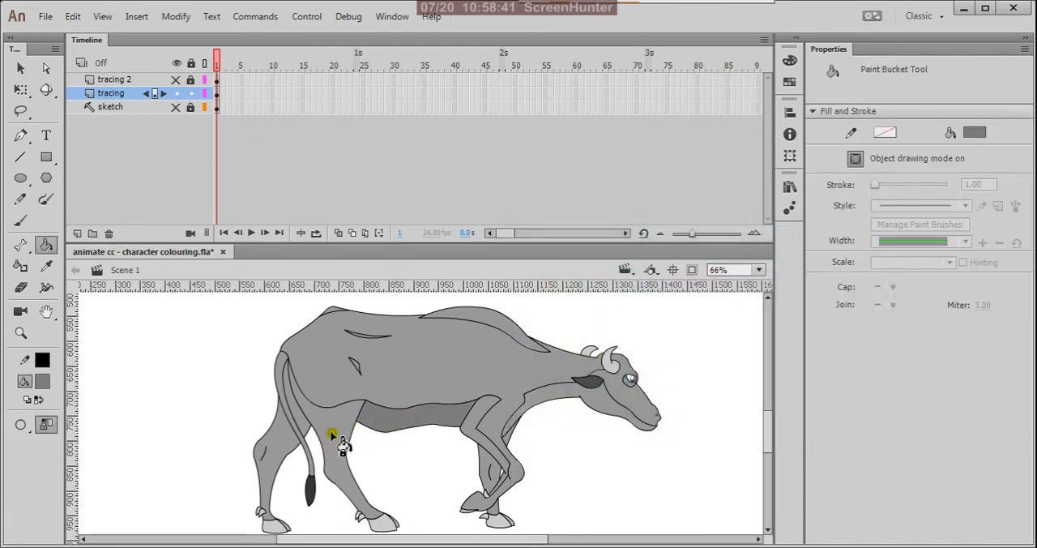
click(284, 451)
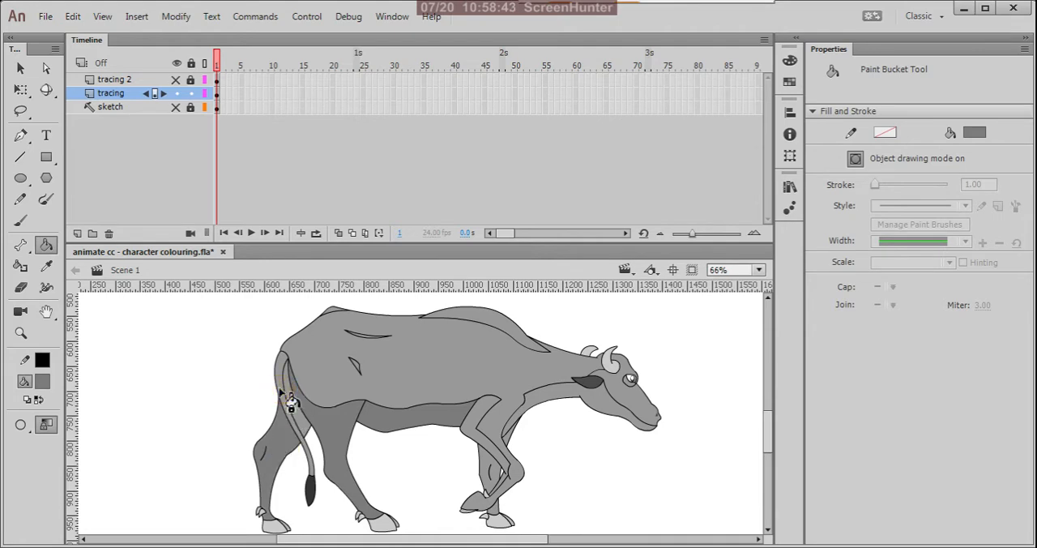
click(285, 397)
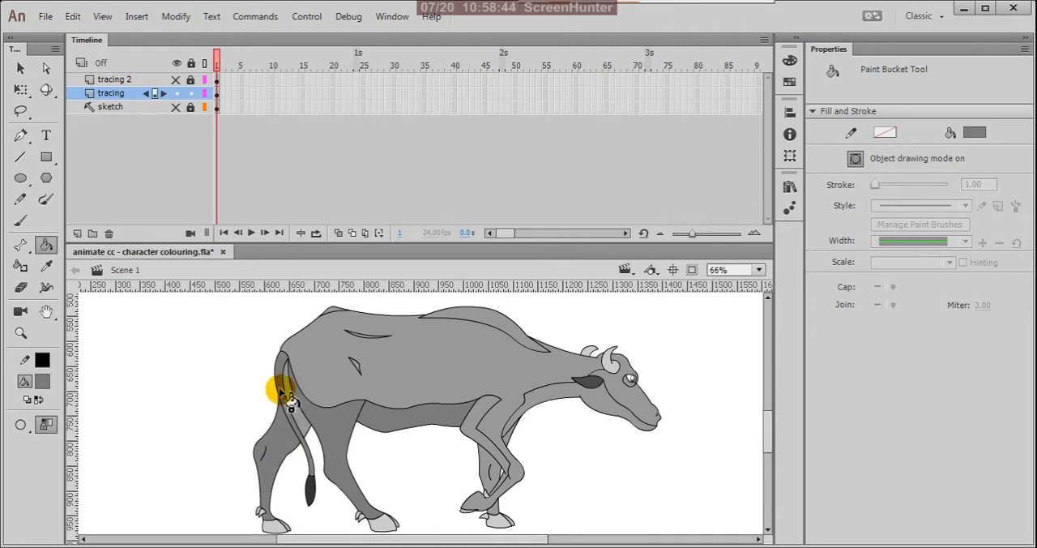
click(468, 430)
click(486, 462)
click(513, 439)
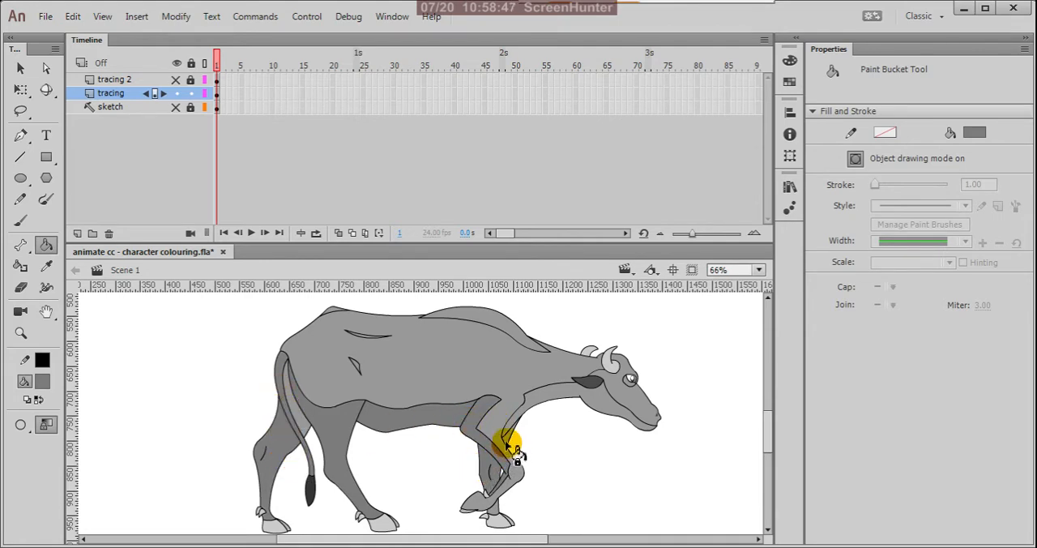
click(536, 402)
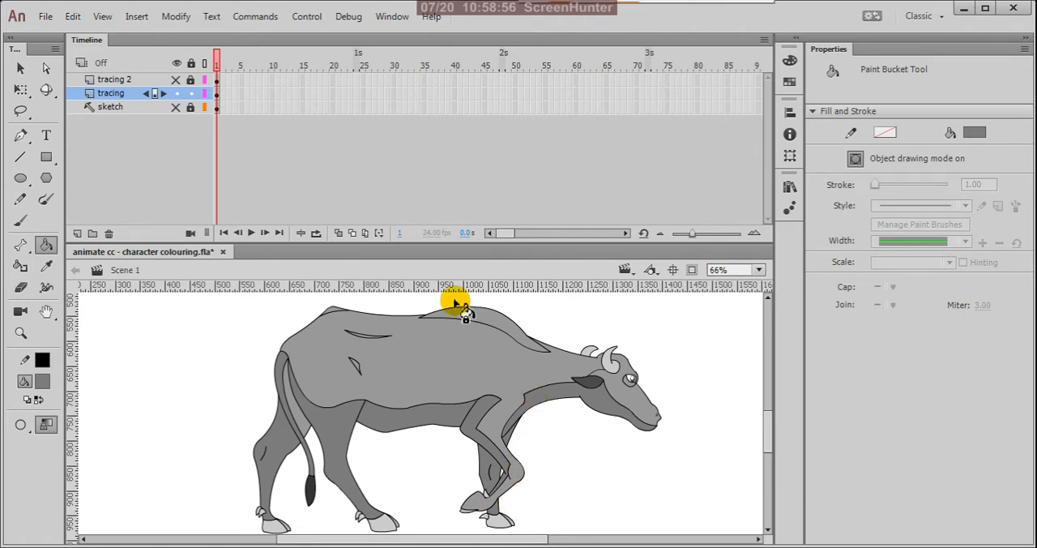
Step: Draw a straight line about 14 by 23.5 px separating the raised front hoof from its leg, and break it apart into a shape
scroll(375, 348, up, 3)
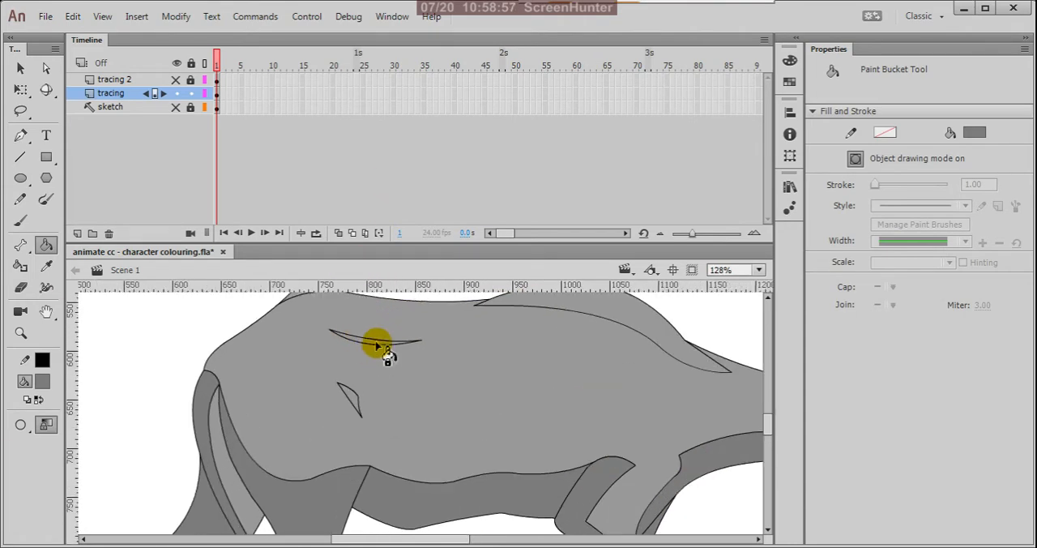
scroll(423, 317, down, 4)
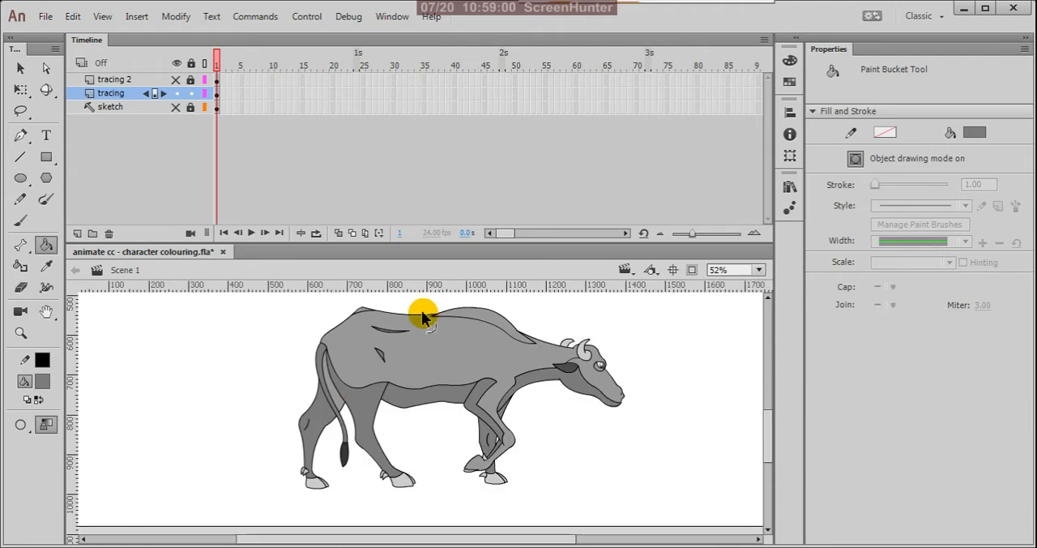
scroll(479, 469, up, 4)
scroll(493, 446, up, 1)
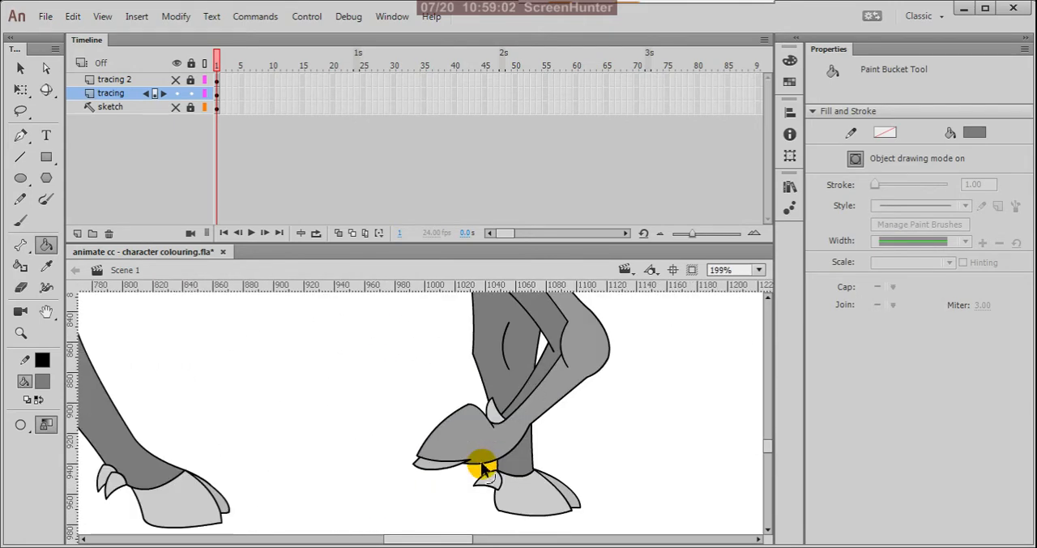
key(n)
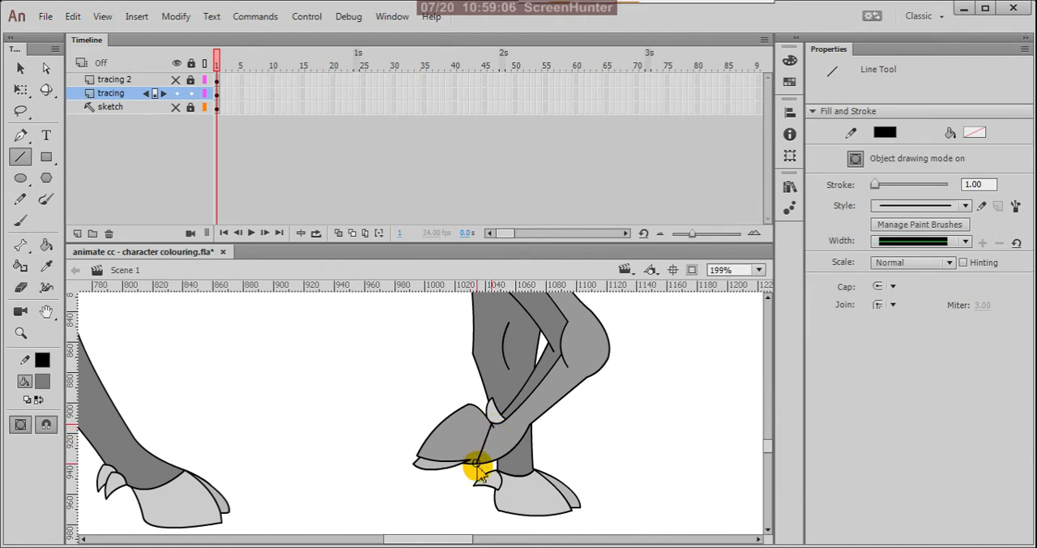
key(v)
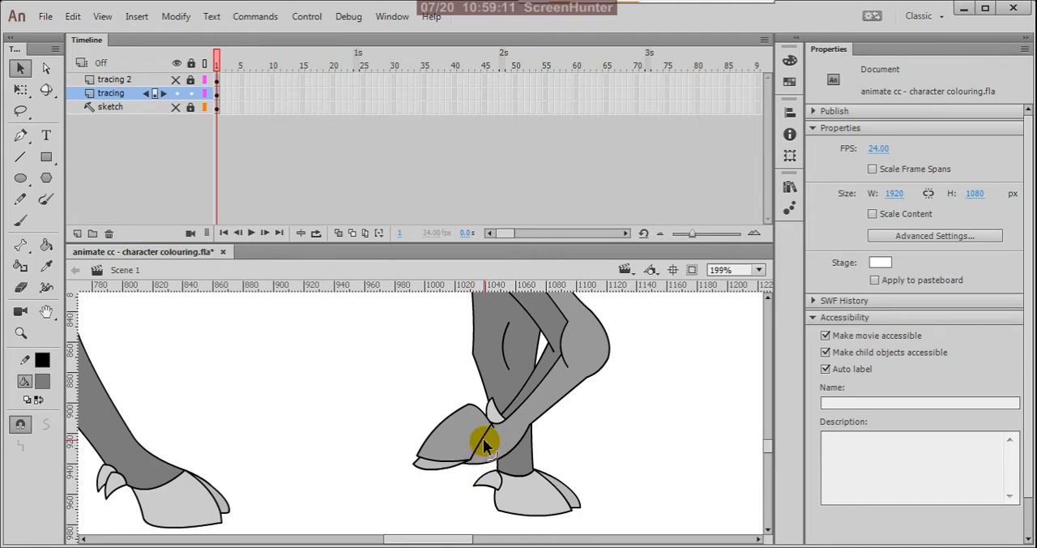
click(486, 439)
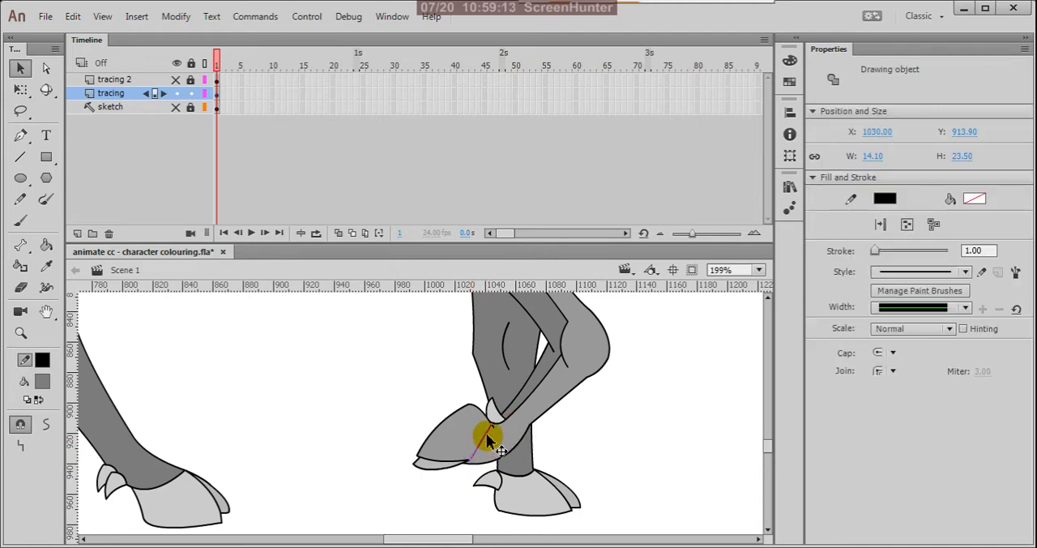
key(ctrl+b)
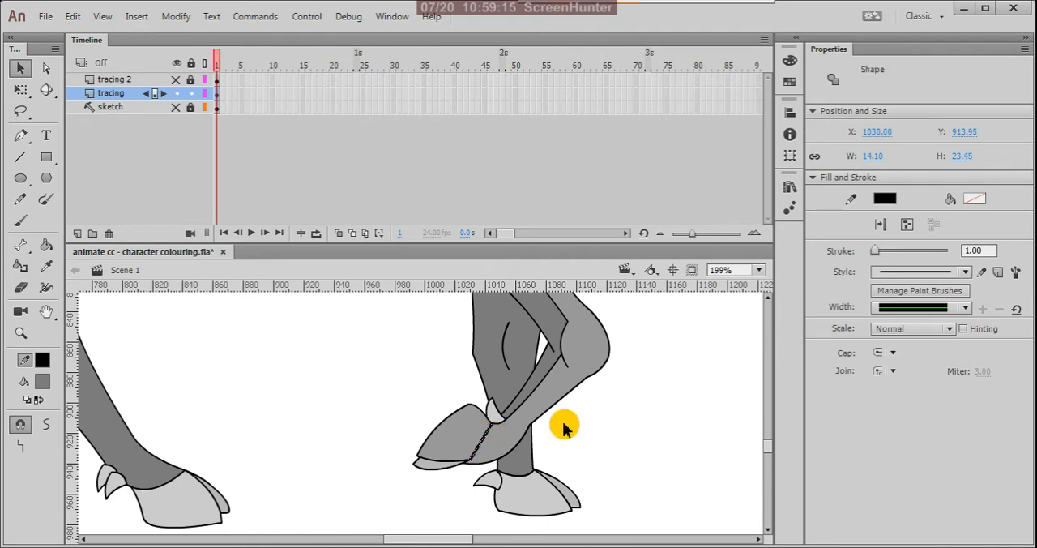
click(634, 413)
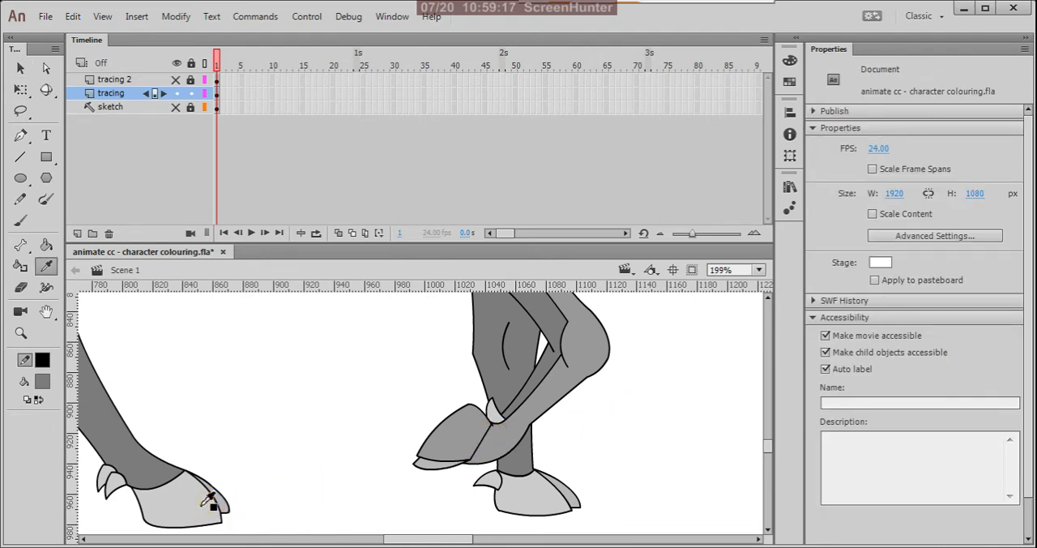
Step: Fill the raised front hoof with the light grey of the other hooves and delete its dividing line
key(k)
click(470, 442)
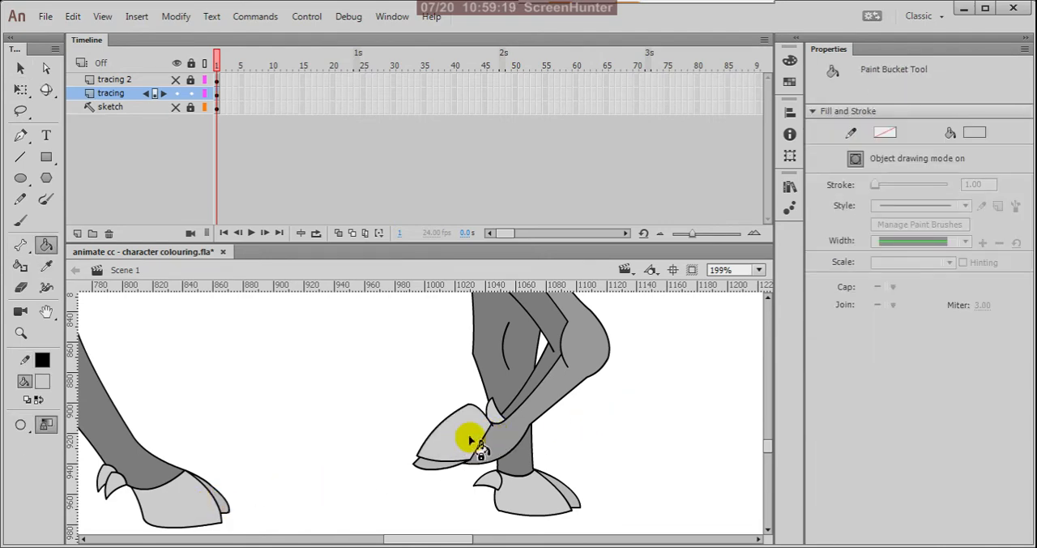
key(v)
drag(484, 439, 485, 438)
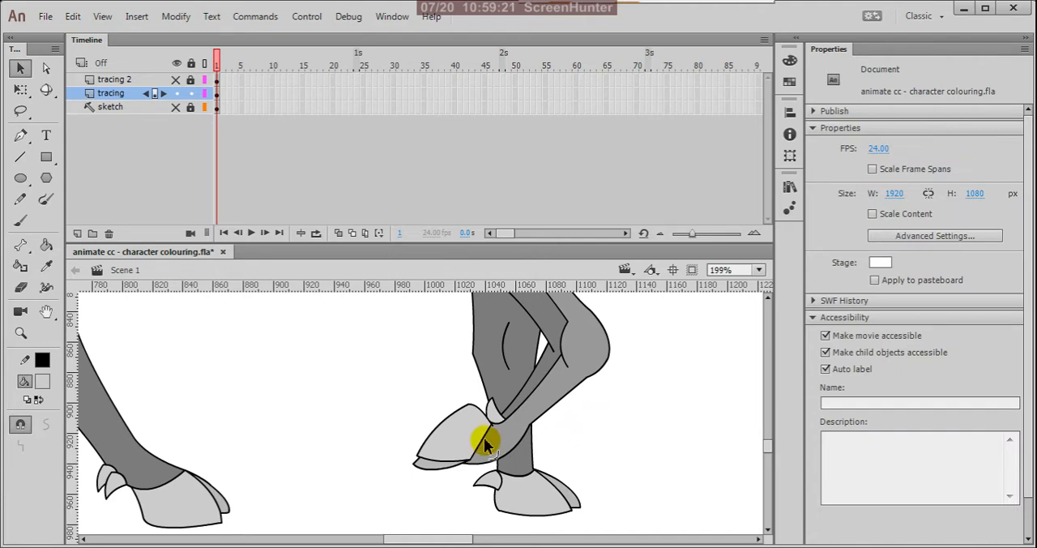
click(484, 439)
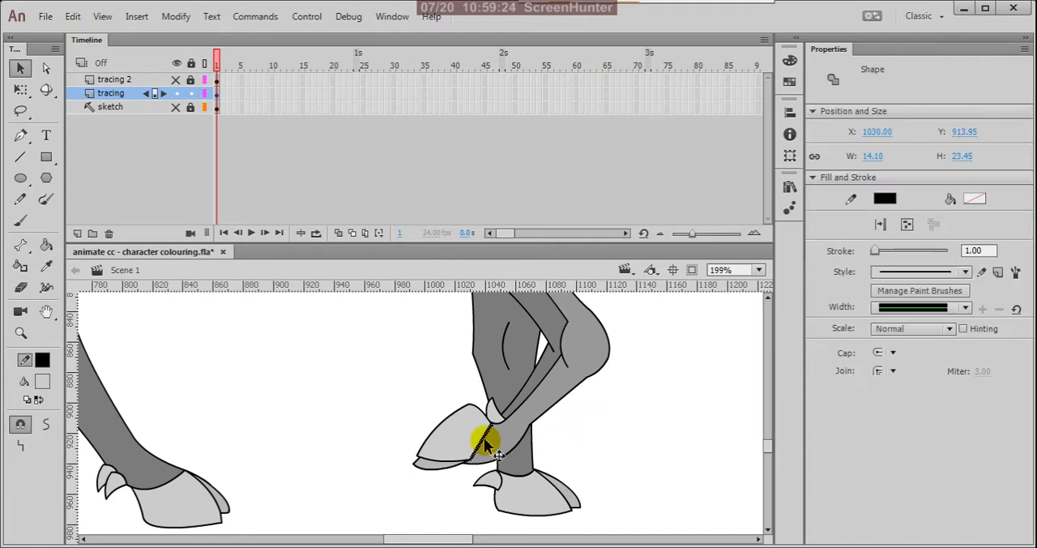
key(Delete)
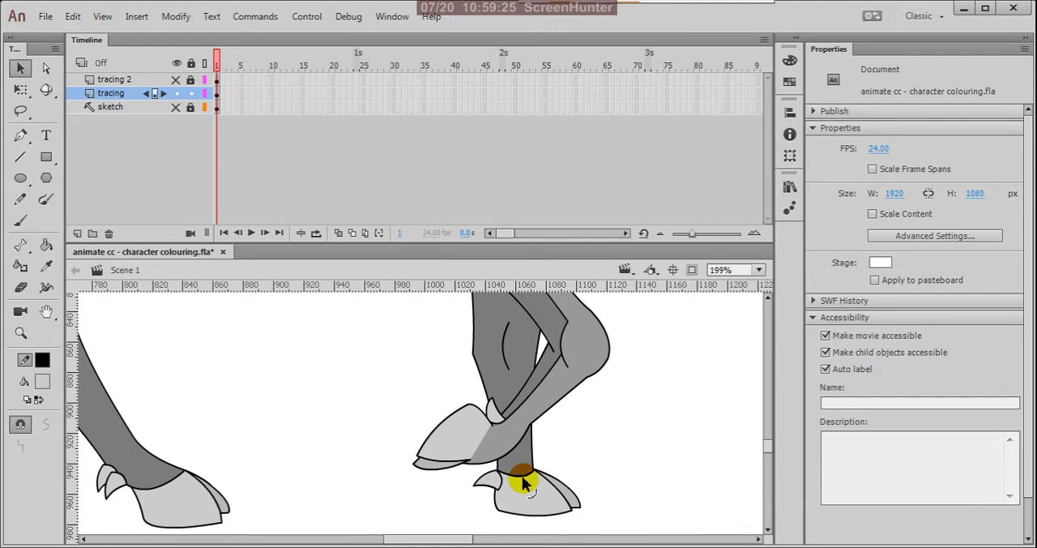
Step: Delete the outline strokes between leg and hoof on the standing front leg and both hind legs
click(522, 482)
key(Delete)
click(162, 488)
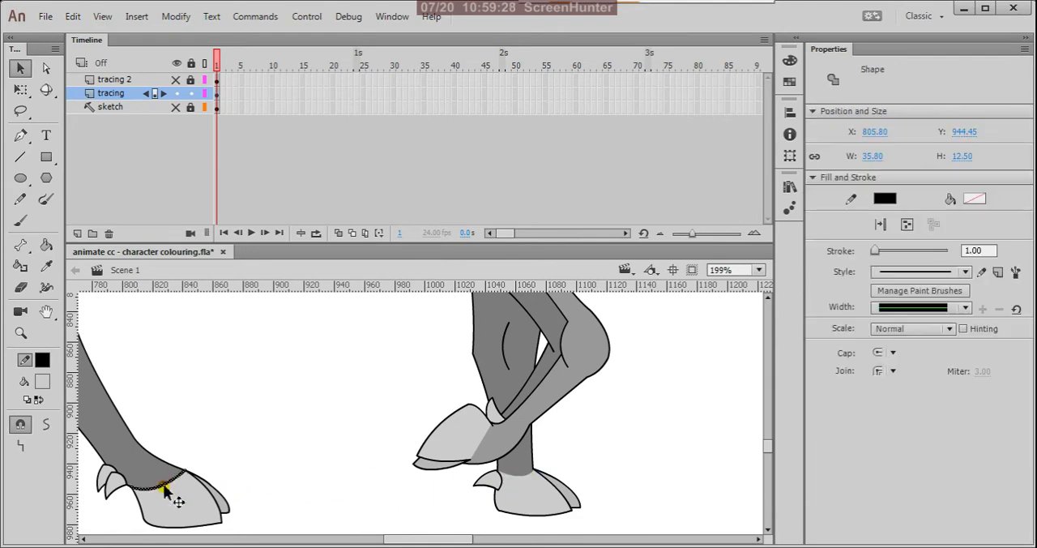
key(Delete)
scroll(596, 413, down, 5)
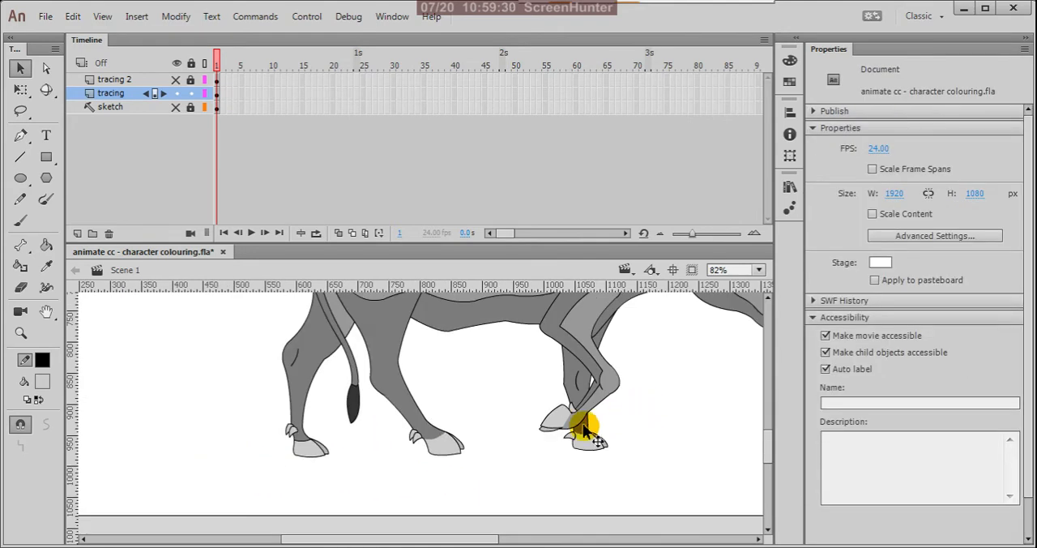
scroll(284, 438, up, 5)
click(323, 442)
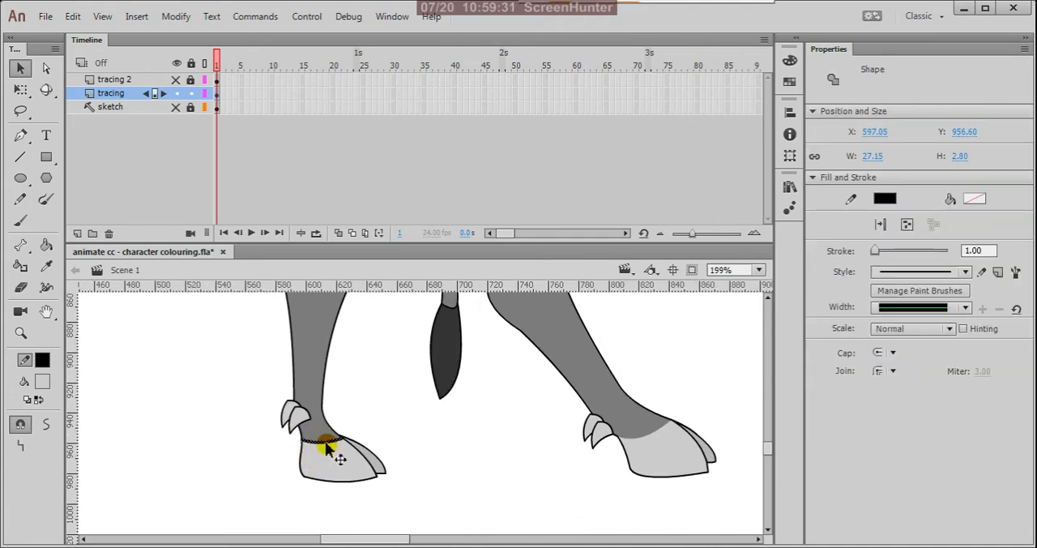
key(Delete)
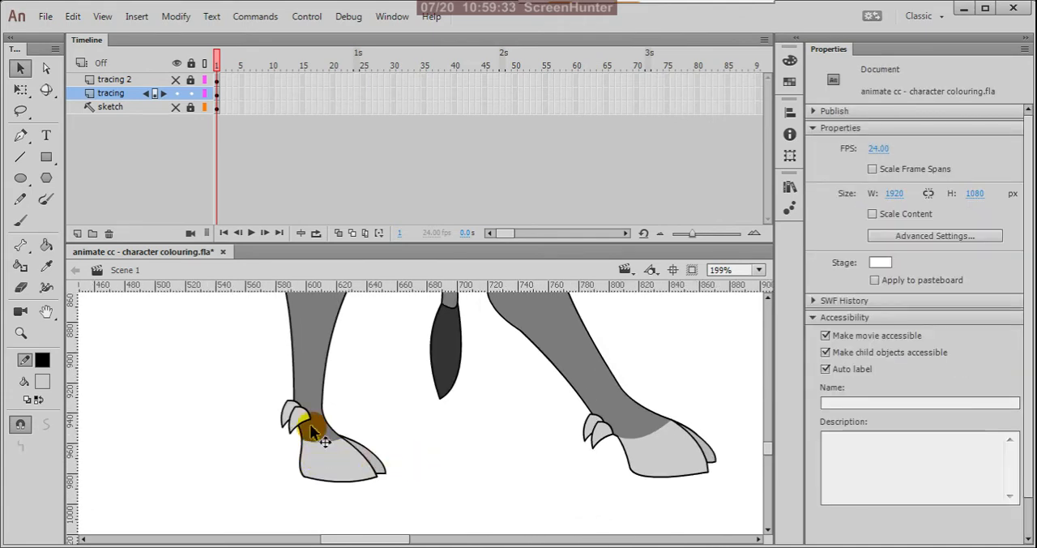
Step: Fill the shadow area beneath and behind the eye with the darker grey sampled from the jaw
scroll(343, 420, down, 5)
scroll(343, 420, down, 2)
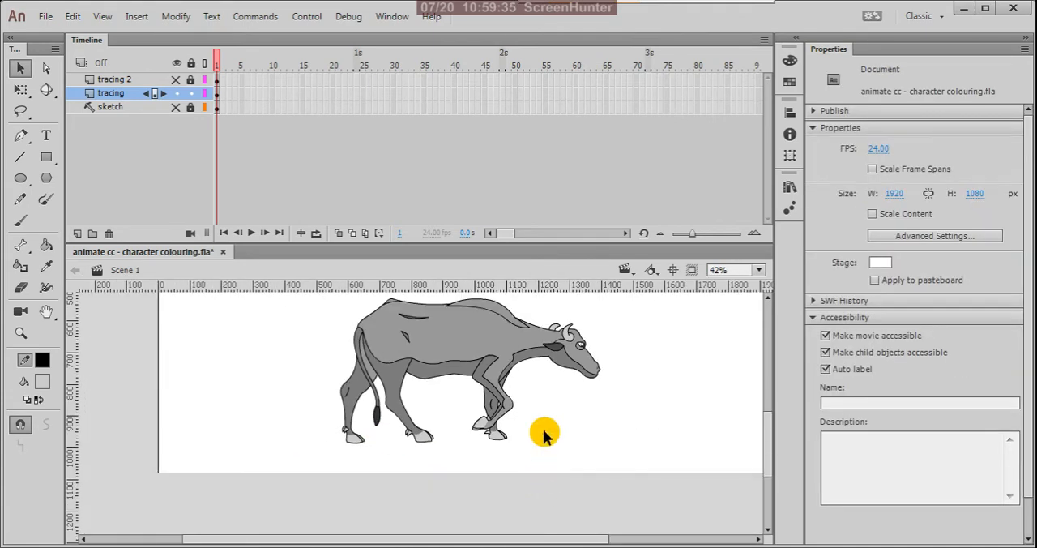
scroll(567, 348, up, 4)
scroll(621, 424, down, 3)
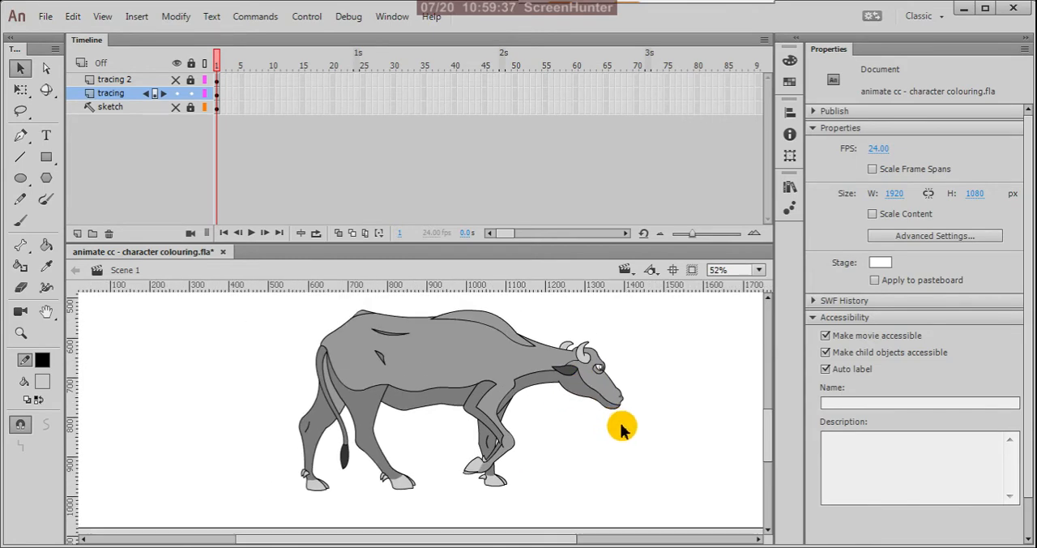
scroll(606, 369, up, 3)
scroll(606, 368, up, 2)
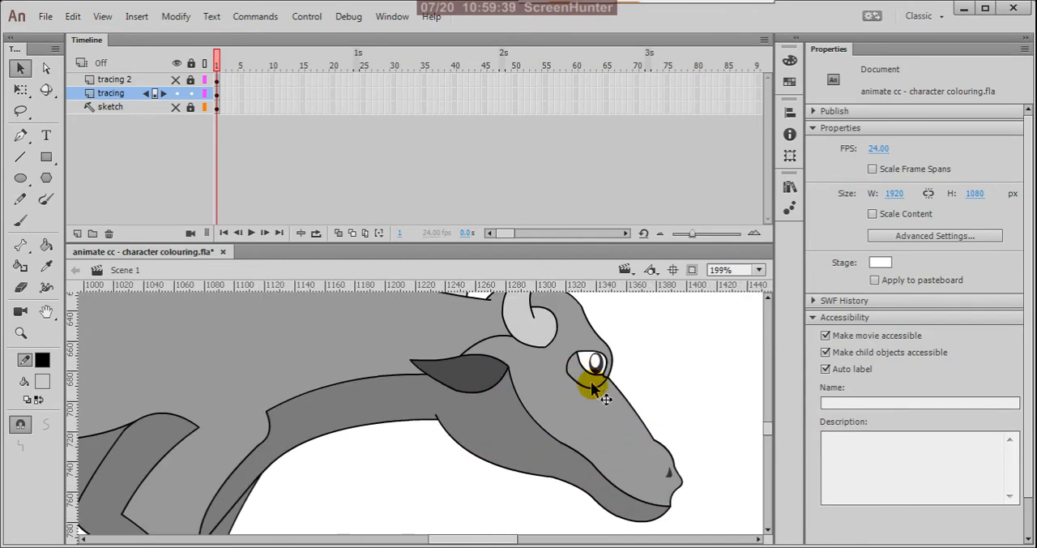
scroll(593, 389, up, 1)
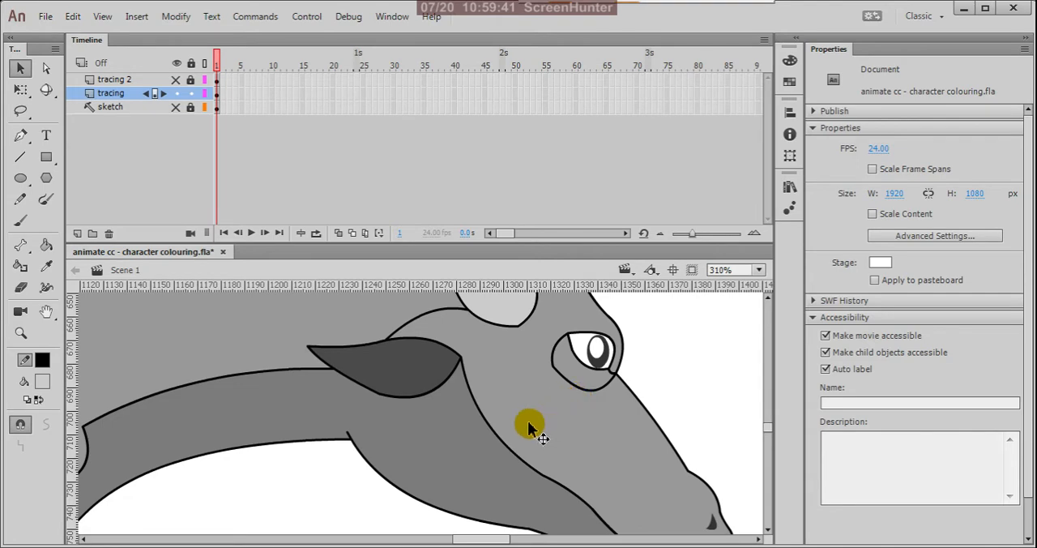
key(k)
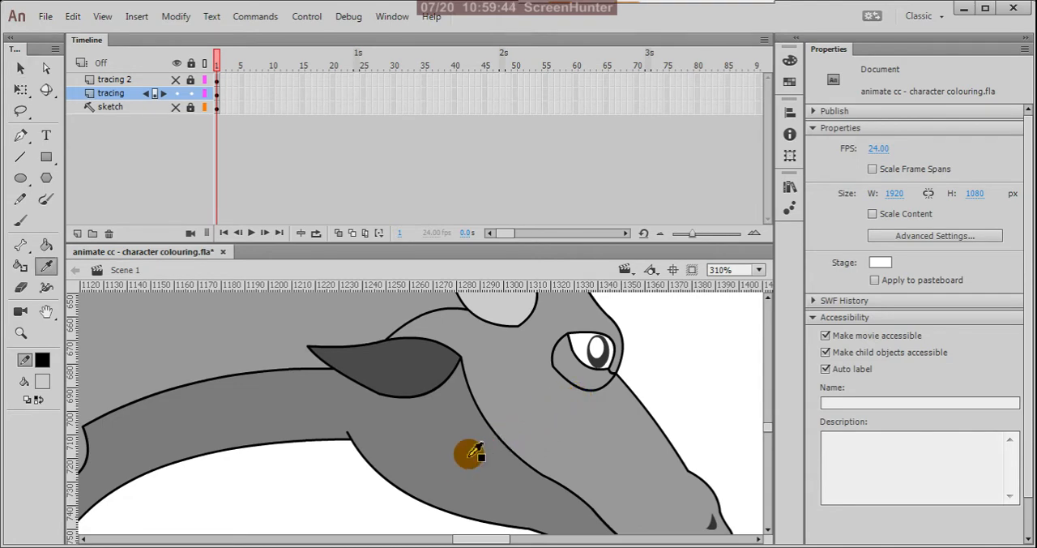
click(580, 384)
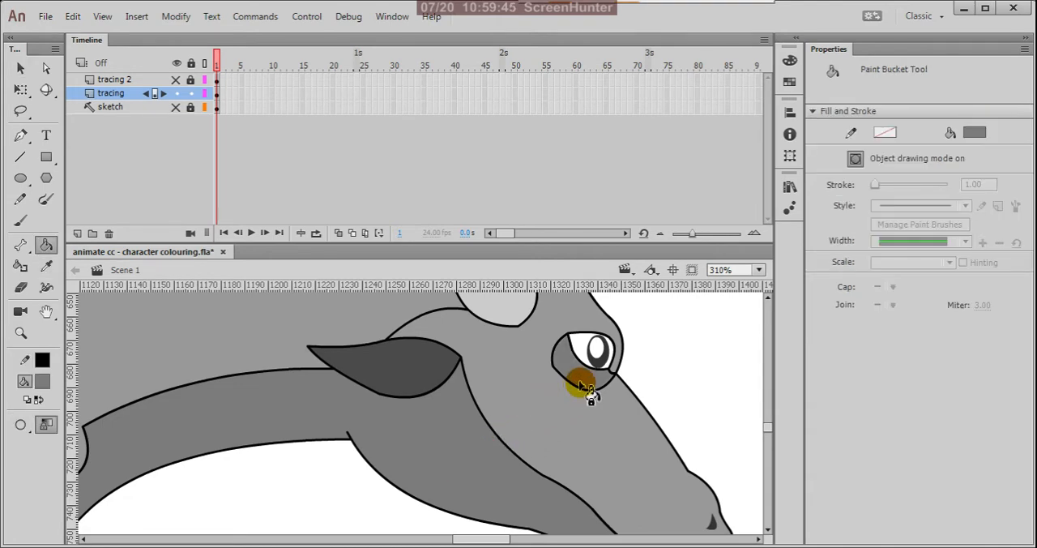
Step: Delete the outline strokes around the shadow area beneath and behind the eye
key(v)
click(590, 395)
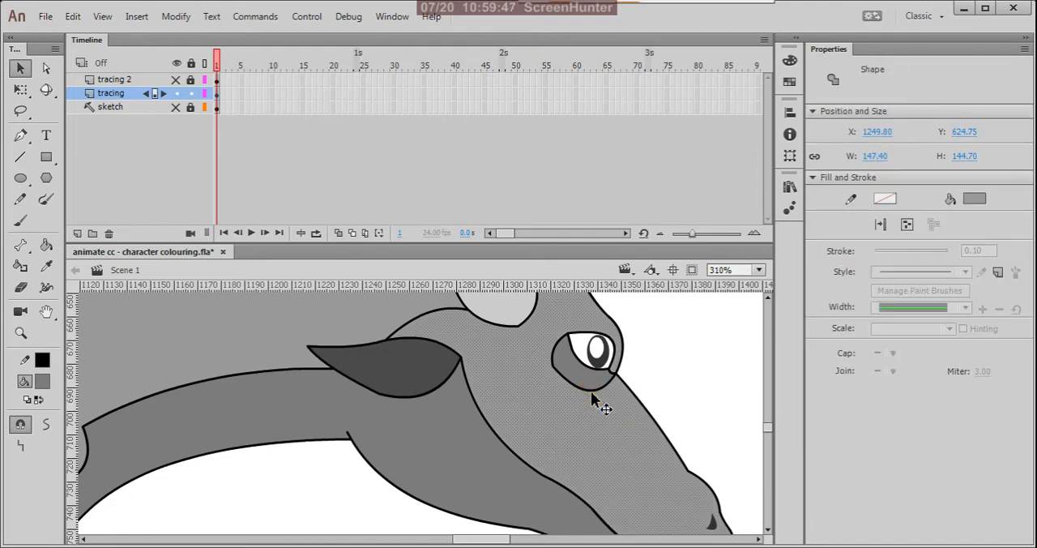
click(593, 397)
key(Delete)
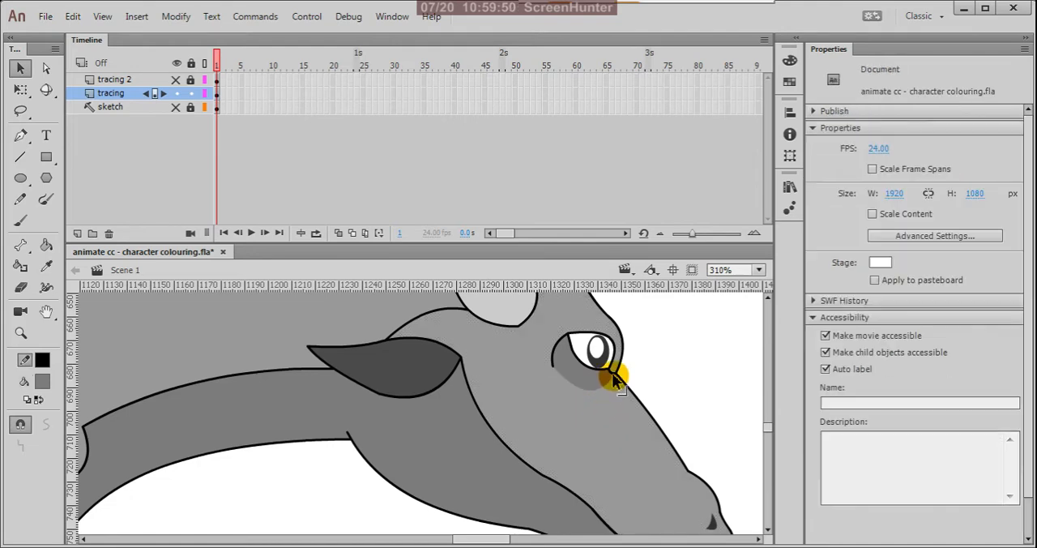
click(611, 373)
key(Delete)
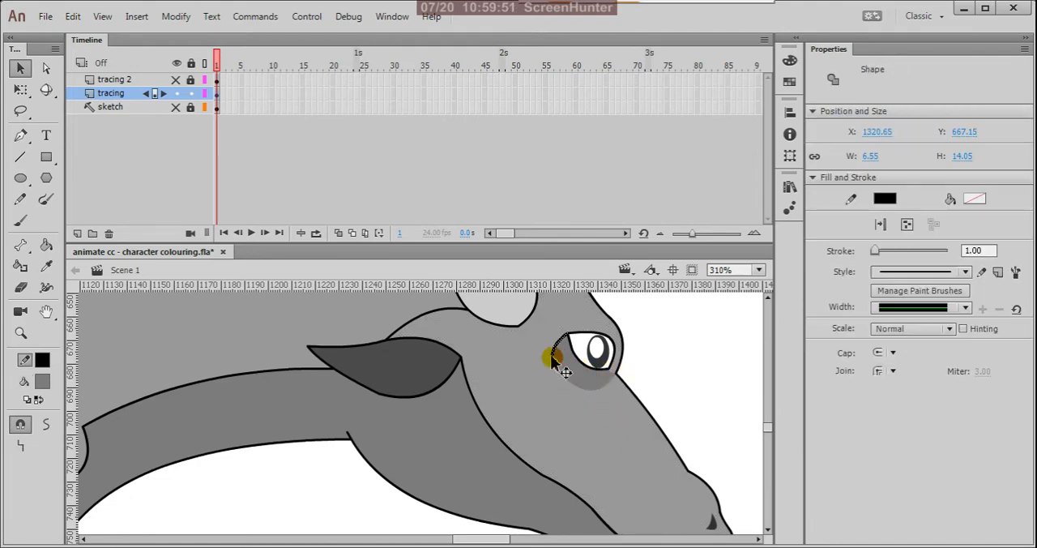
click(559, 364)
key(Delete)
Step: Move the stroke end at the eye's rear upper corner so the two eye outline strokes meet cleanly
scroll(664, 366, down, 3)
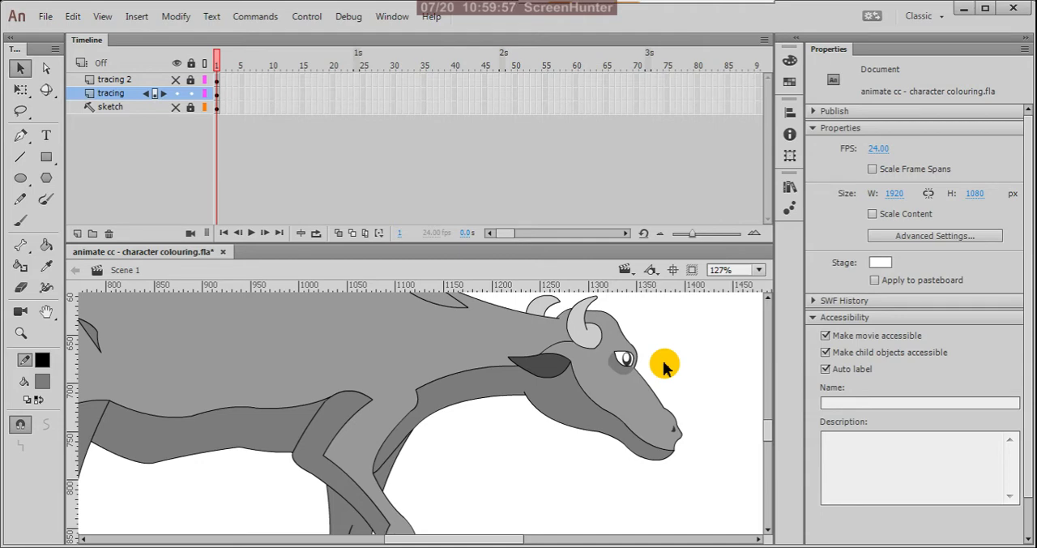
scroll(620, 360, up, 4)
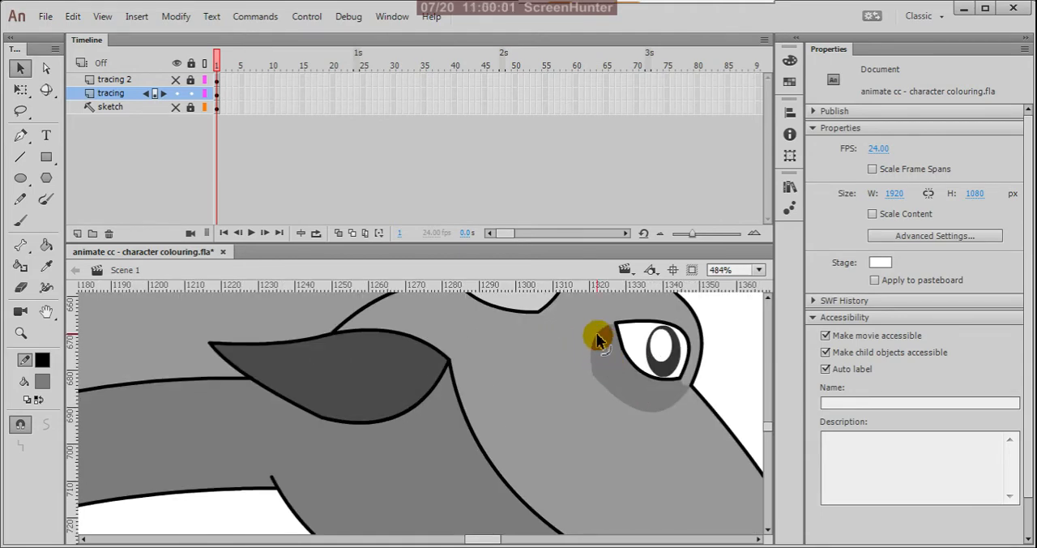
scroll(609, 328, up, 2)
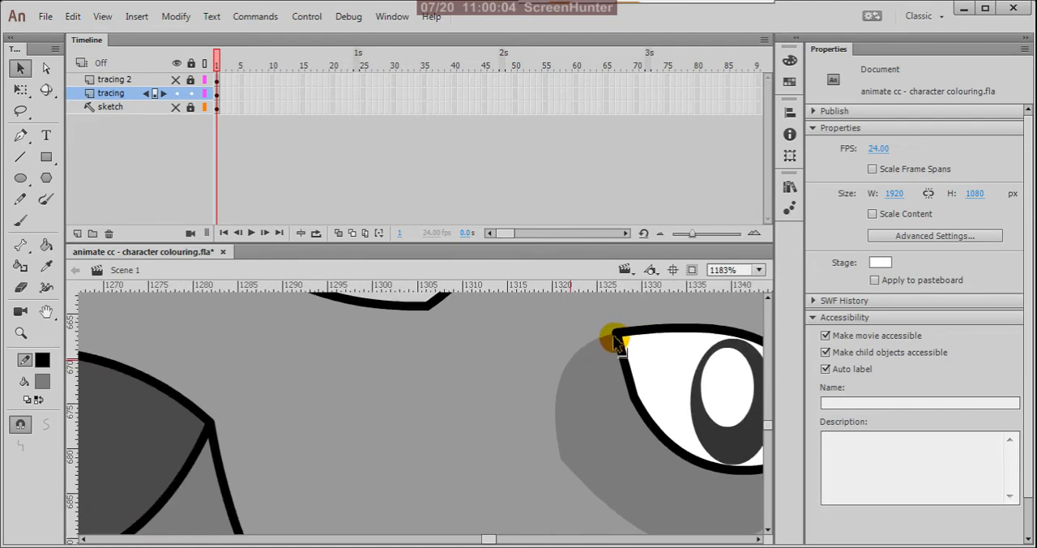
scroll(616, 340, up, 2)
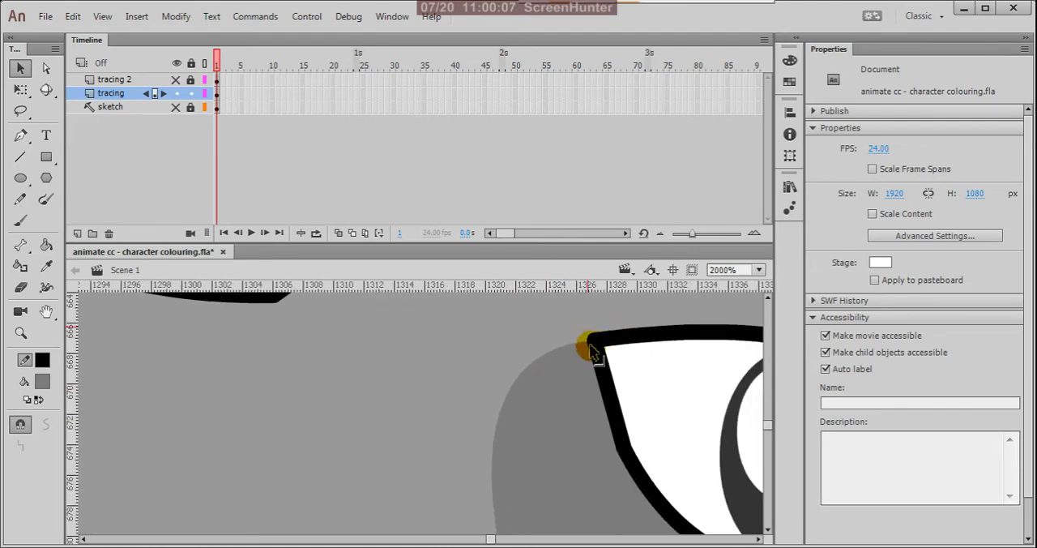
drag(590, 345, 590, 337)
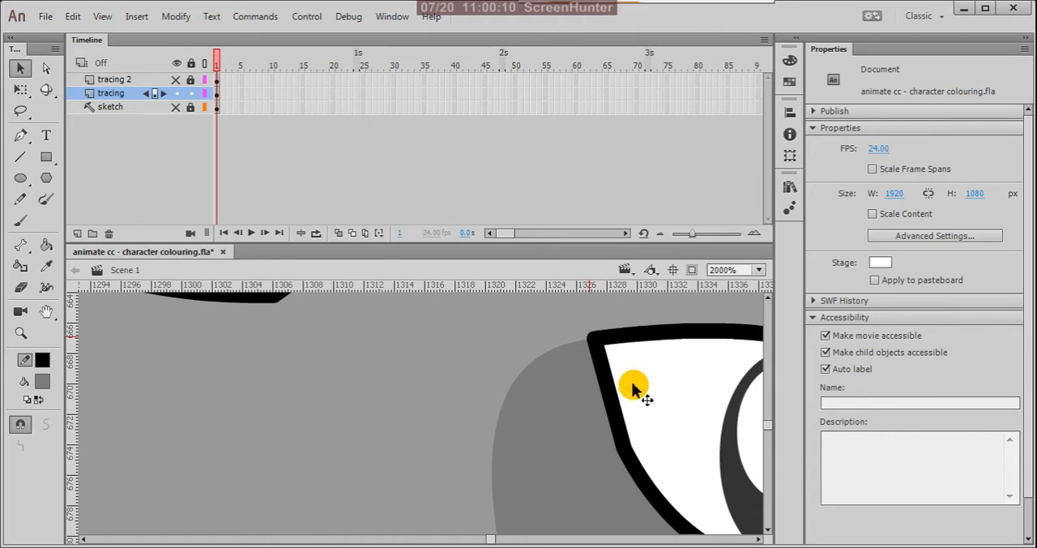
scroll(607, 360, down, 6)
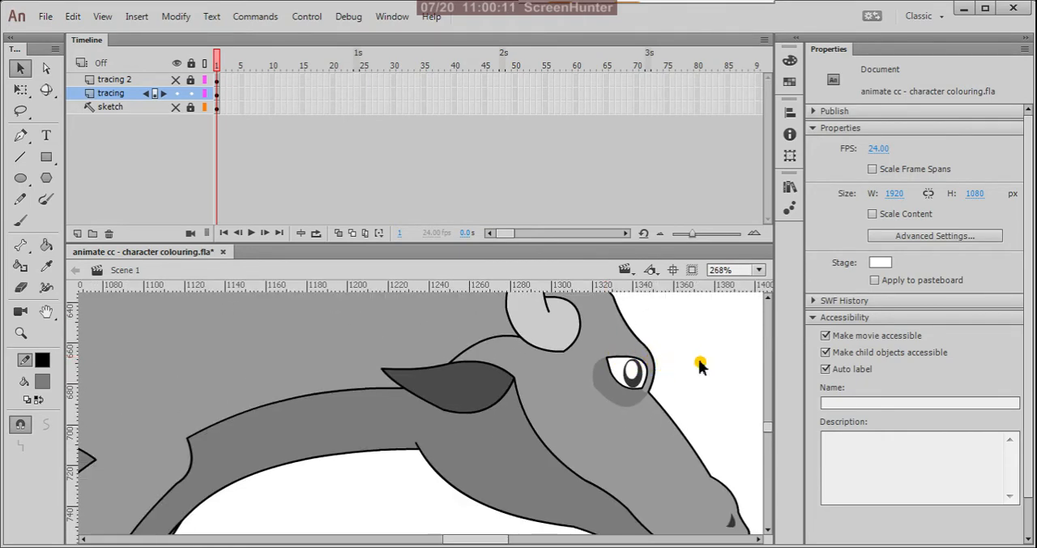
Step: Draw two connected straight lines at the nostril and bend them into a rounded rim about 5.7 by 10.5 px
scroll(717, 370, down, 2)
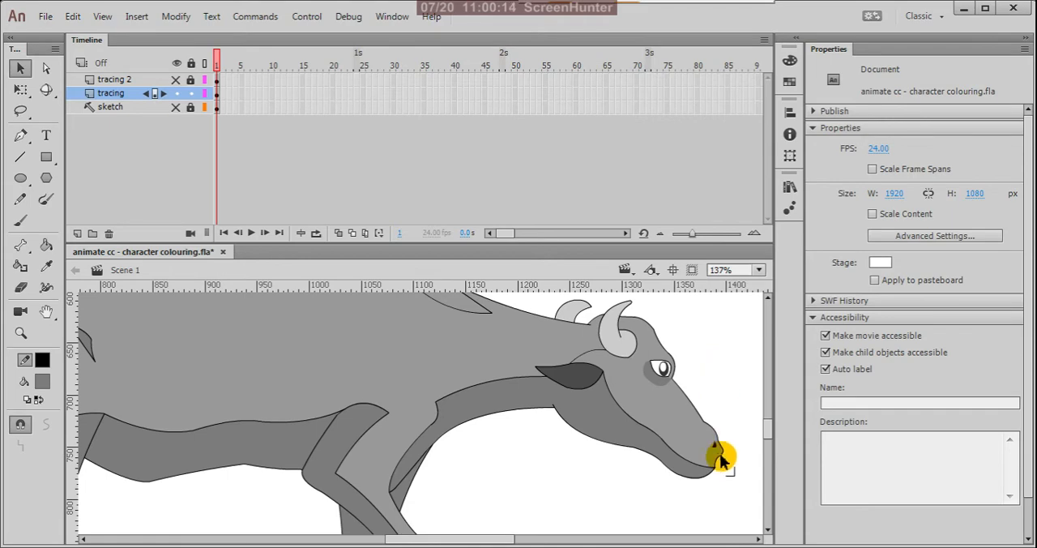
scroll(720, 453, up, 5)
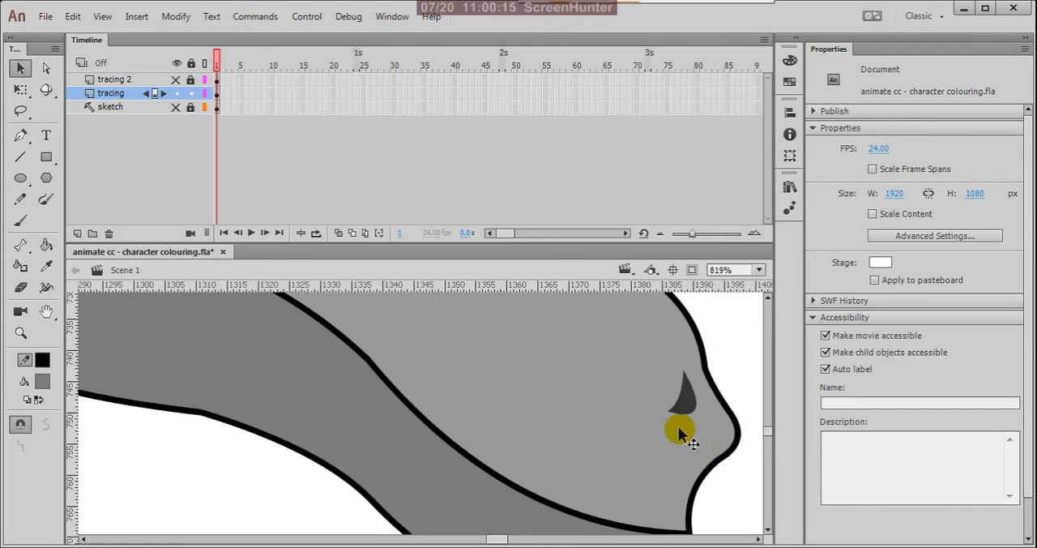
key(n)
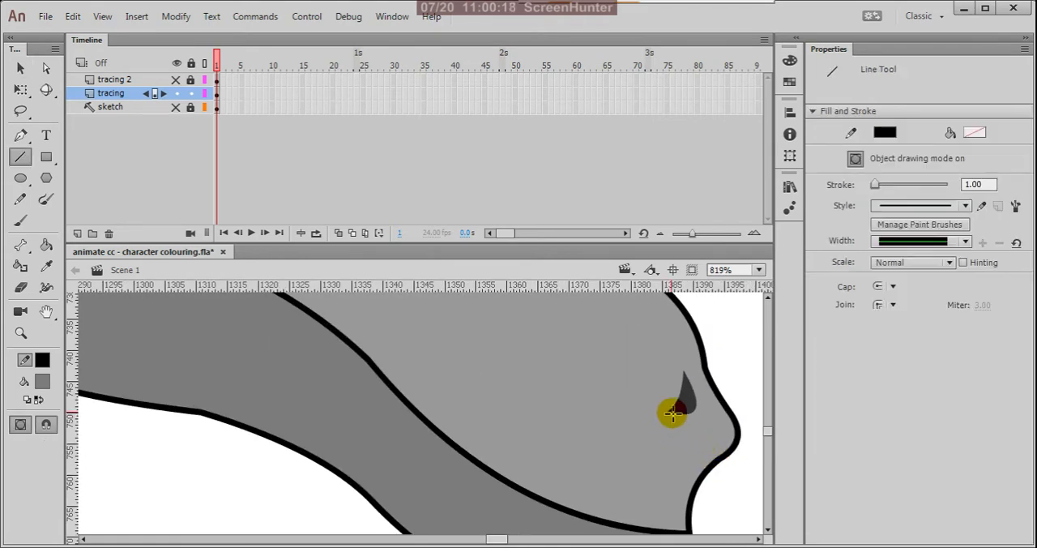
drag(671, 410, 683, 373)
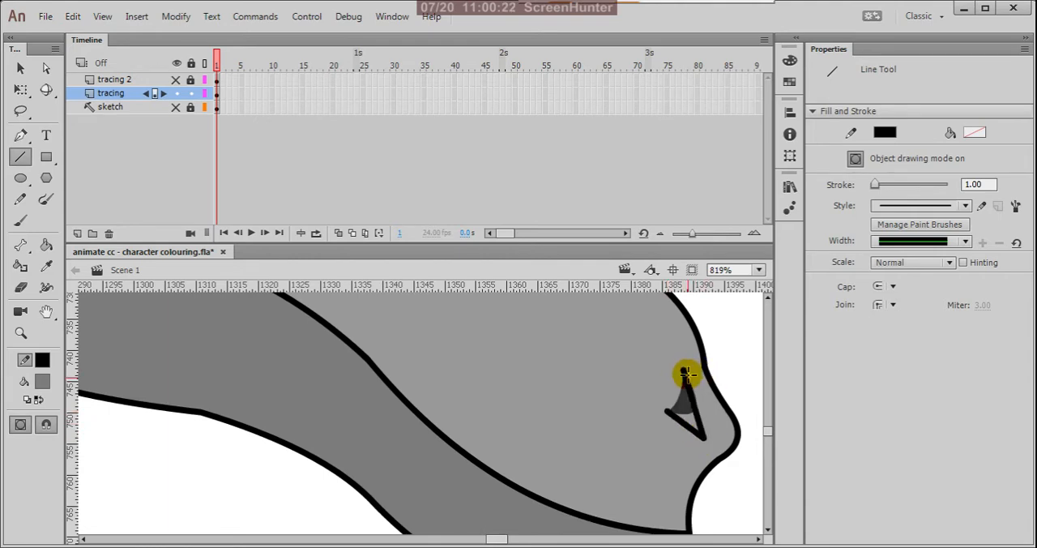
key(v)
drag(694, 409, 689, 382)
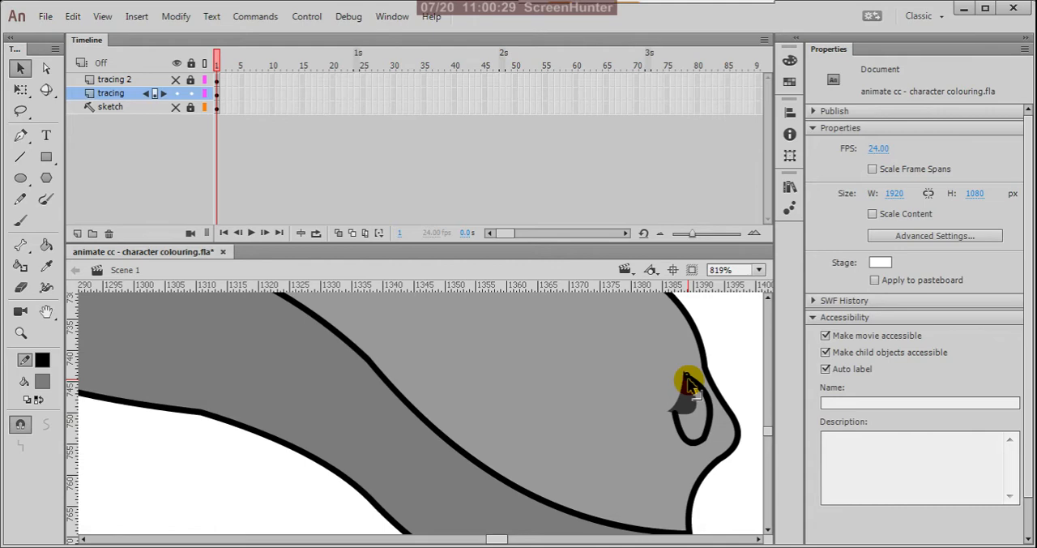
drag(729, 427, 716, 442)
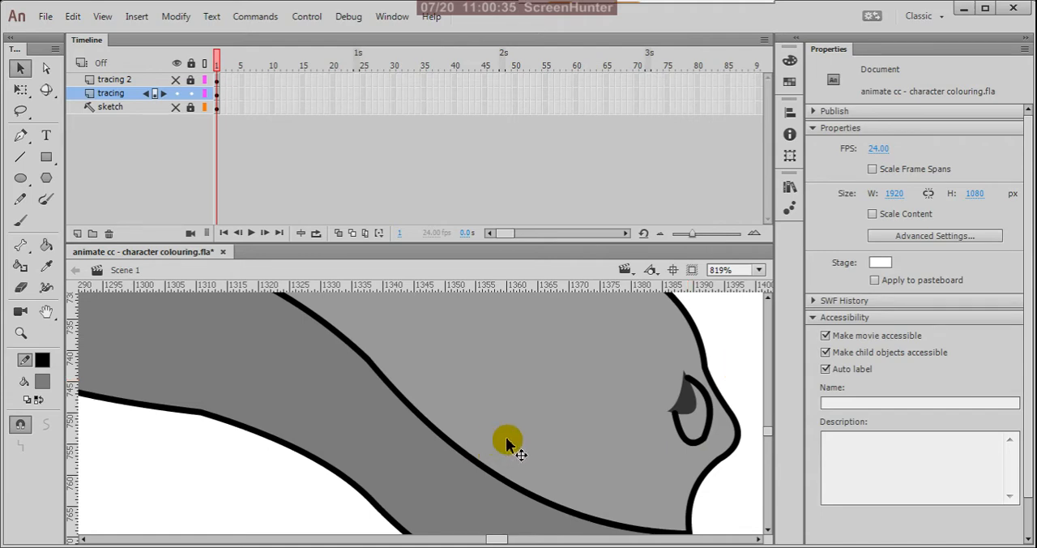
scroll(625, 402, down, 3)
scroll(635, 402, down, 2)
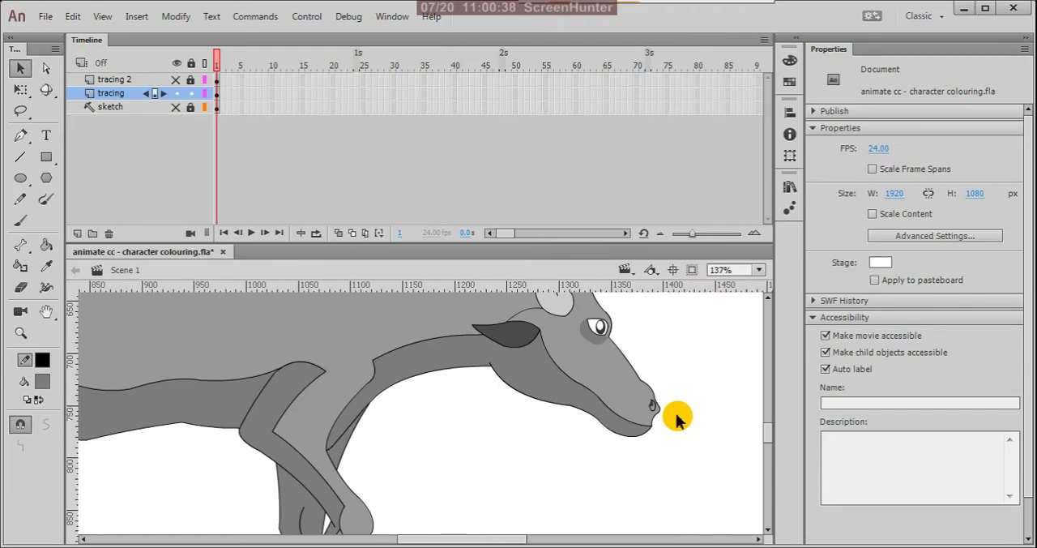
Step: Set the fill colour to black, #000000, and fill the nostril shape with it
scroll(677, 419, up, 4)
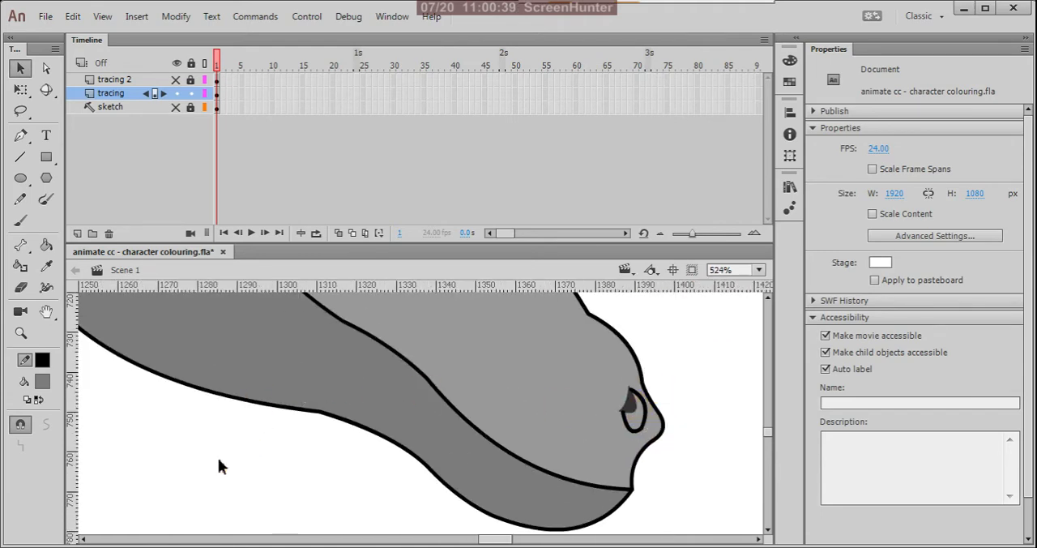
click(43, 381)
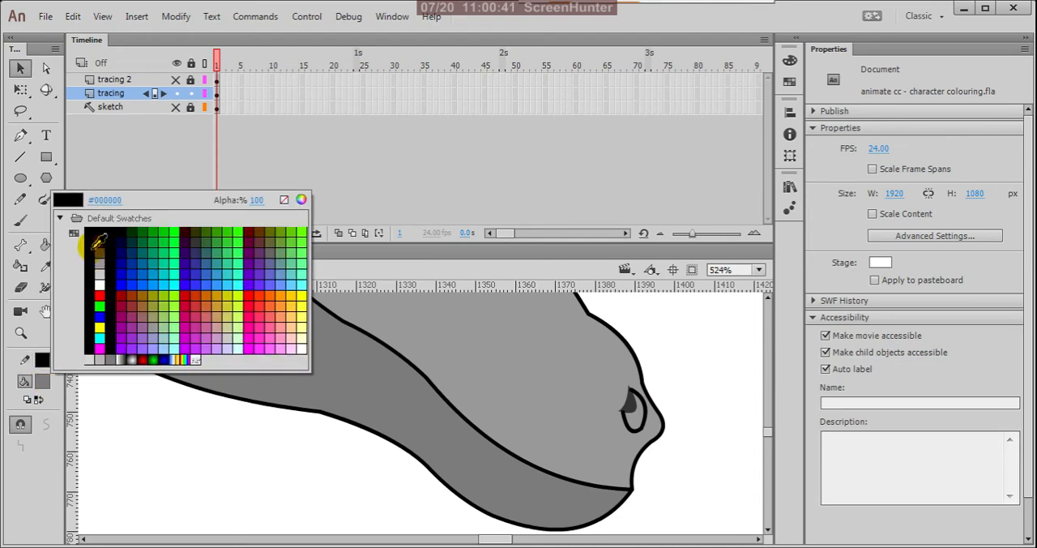
click(91, 242)
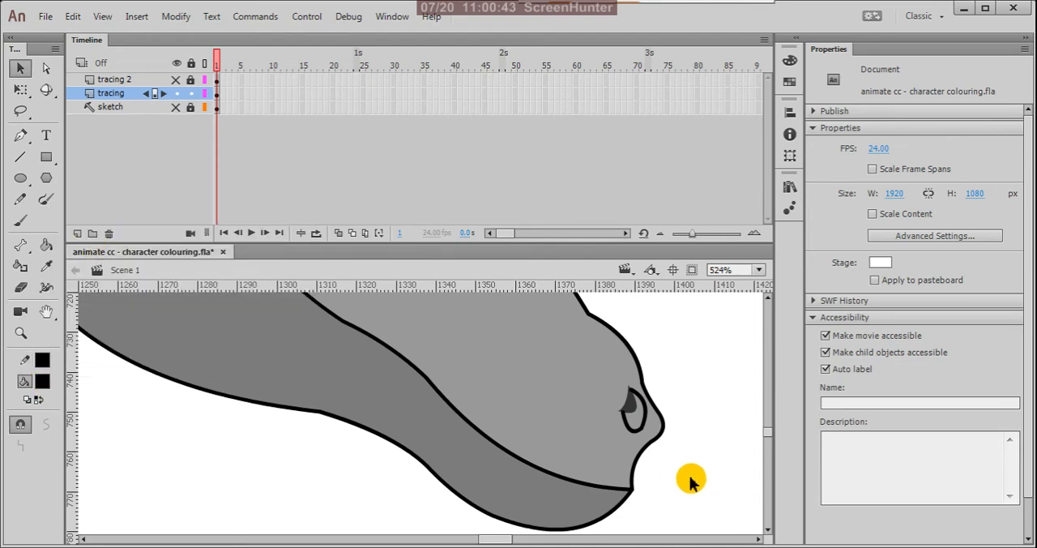
key(k)
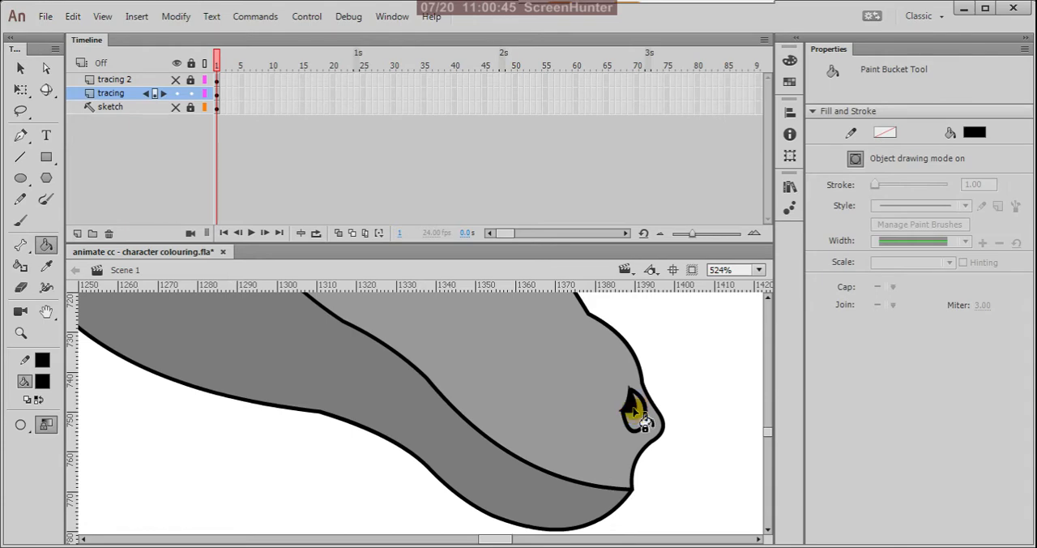
Step: Break apart the two nostril rim curves and fill the area they enclose with the darker grey sampled from the jaw
key(v)
click(545, 486)
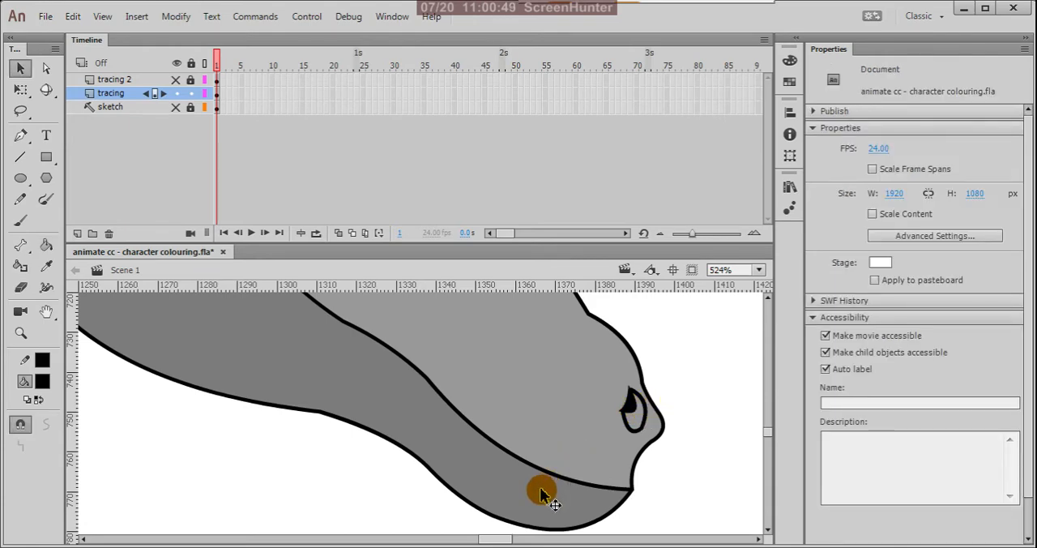
key(k)
click(649, 435)
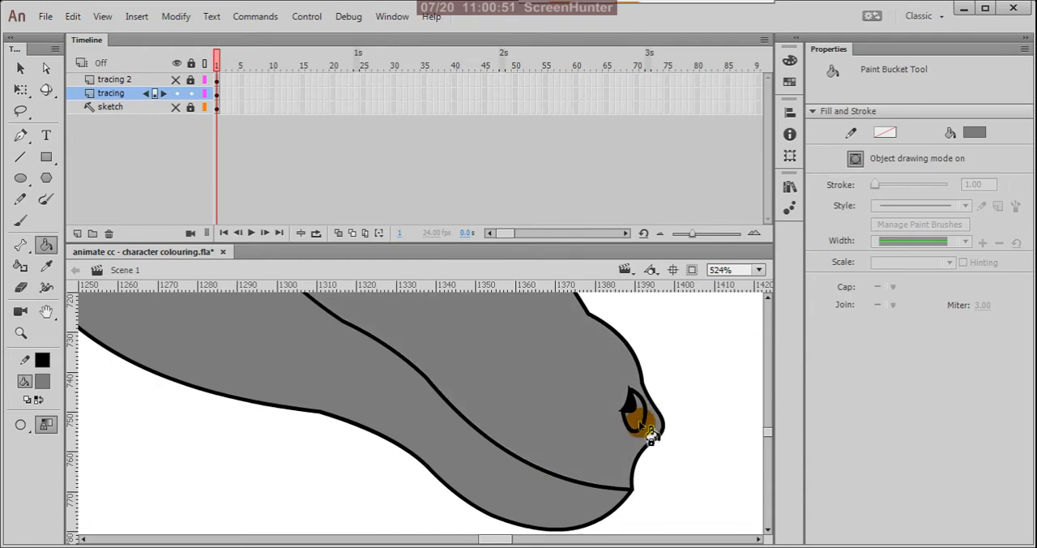
key(ctrl+z)
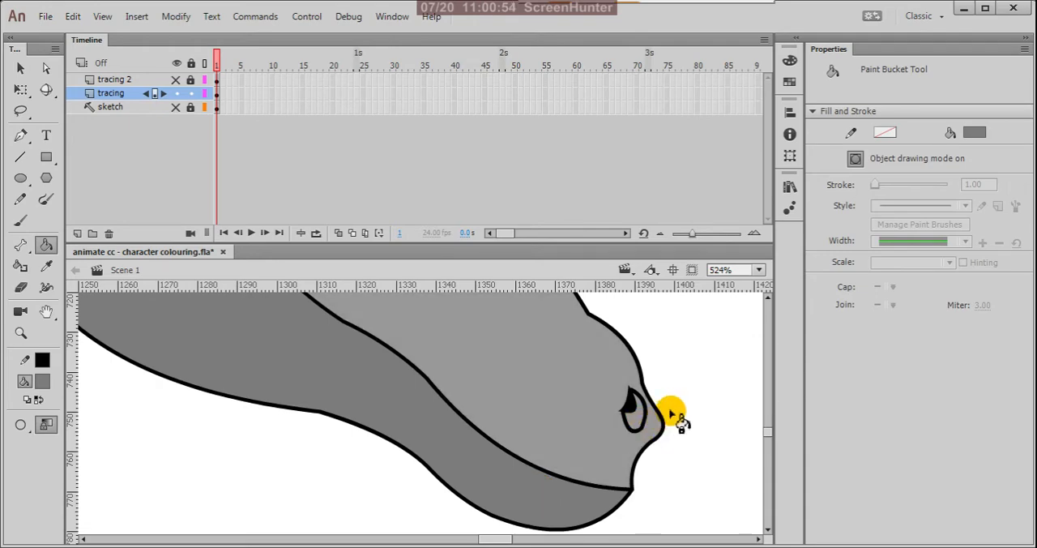
key(v)
click(636, 424)
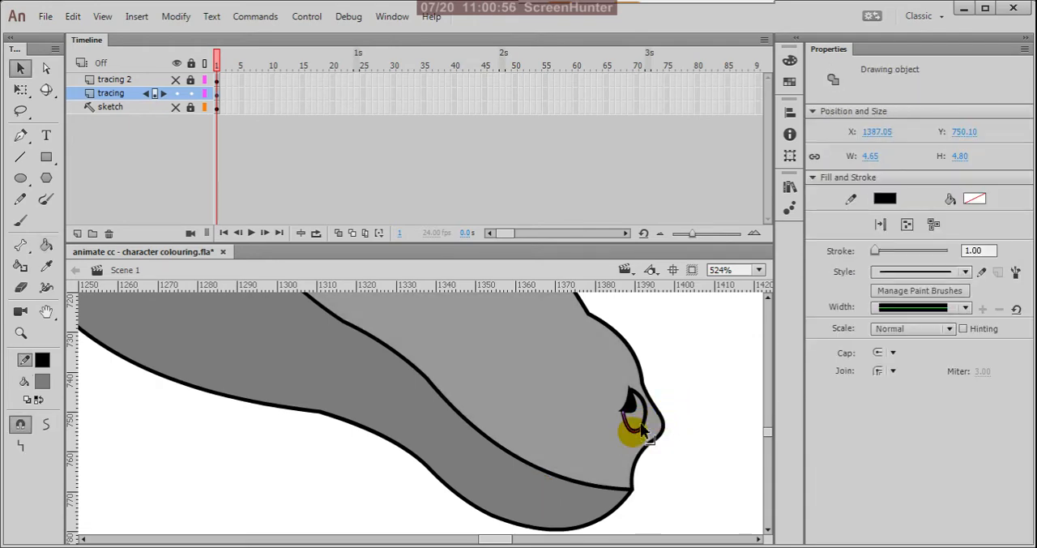
shift+click(657, 436)
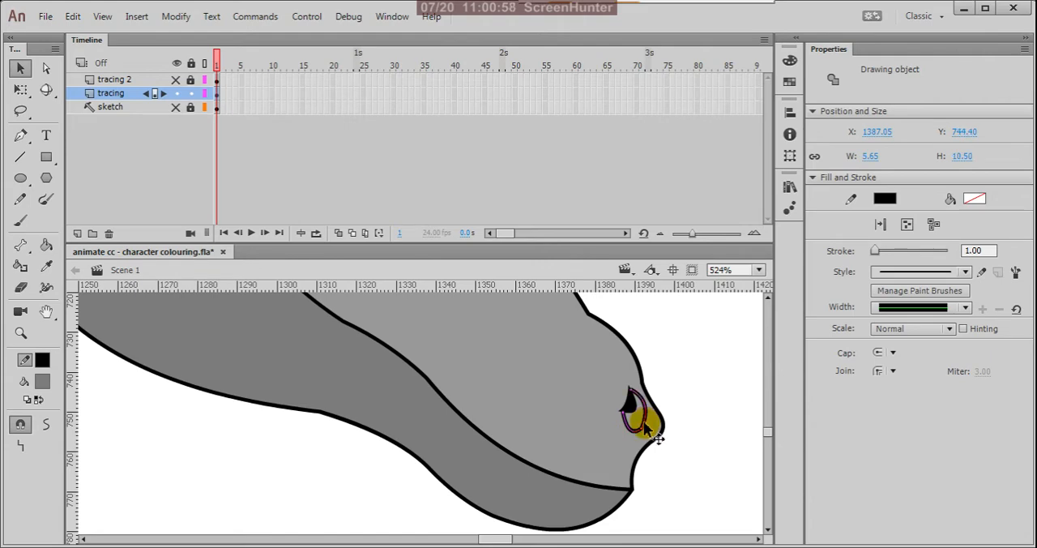
click(671, 423)
click(705, 396)
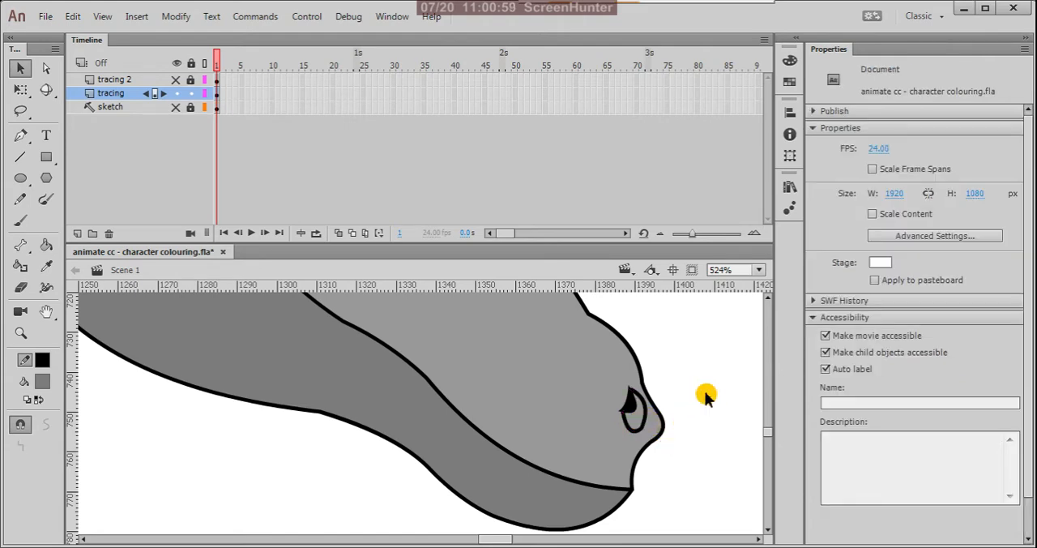
key(k)
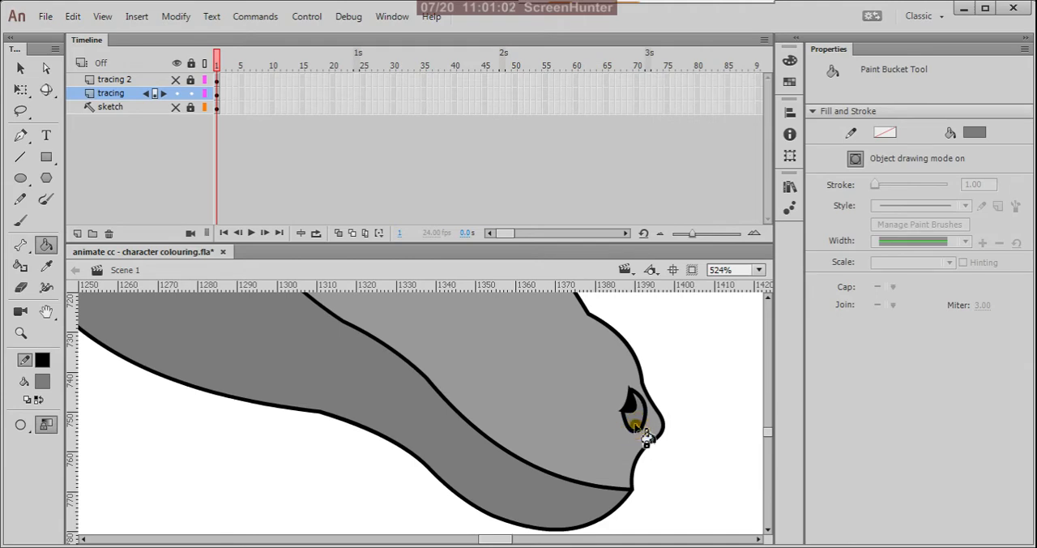
Step: Delete the rim strokes around the shaded area of the nostril
key(v)
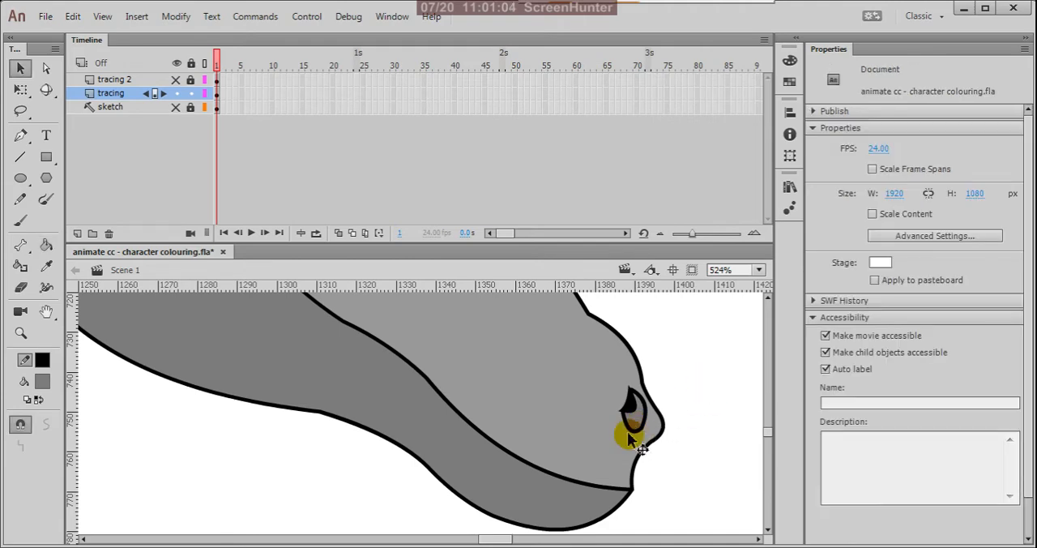
click(631, 437)
click(641, 436)
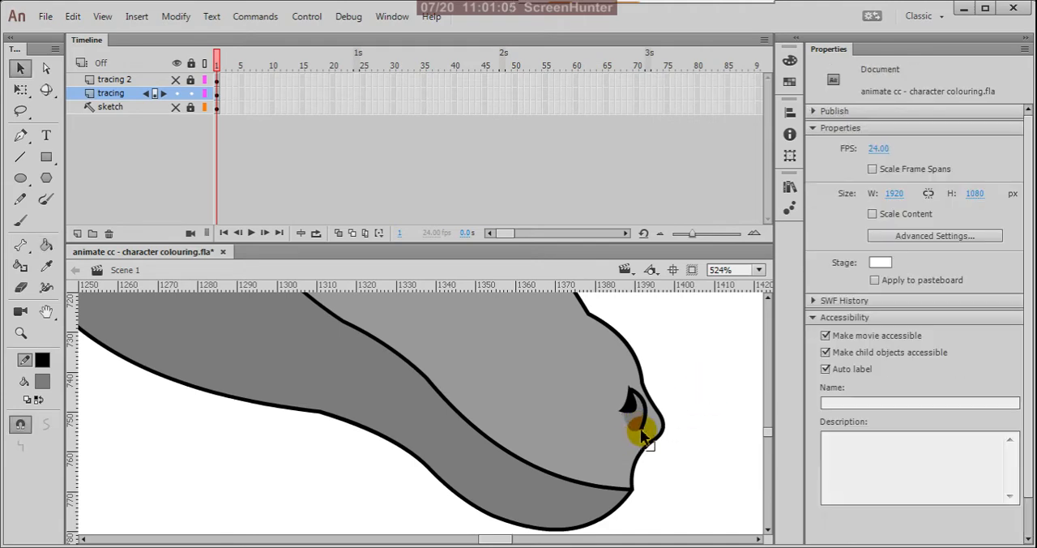
click(641, 436)
click(706, 432)
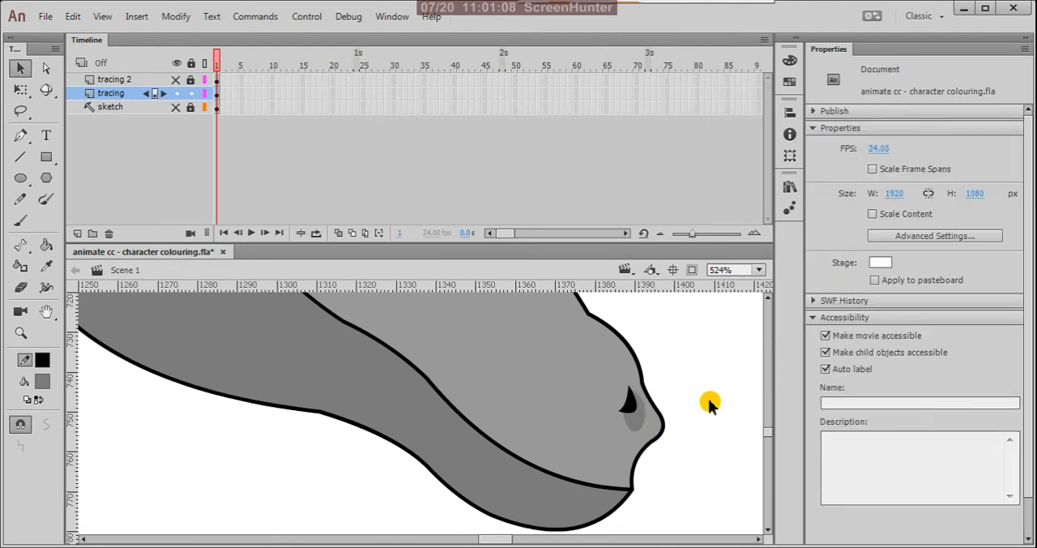
Step: Fill the far horn, behind the head, with the darker grey used for the nostril shading
scroll(698, 418, down, 5)
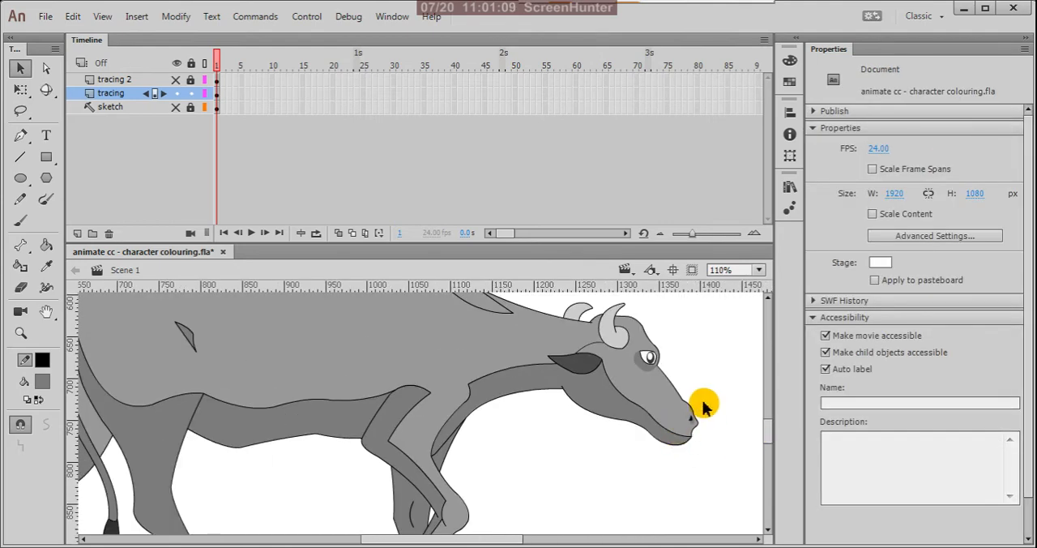
scroll(696, 407, down, 1)
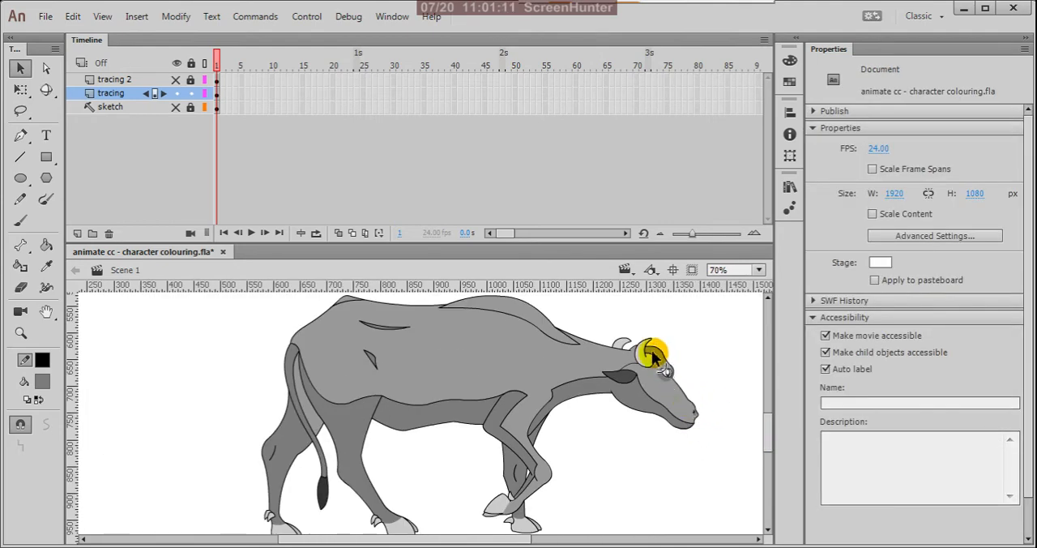
scroll(625, 334, up, 2)
scroll(626, 334, up, 2)
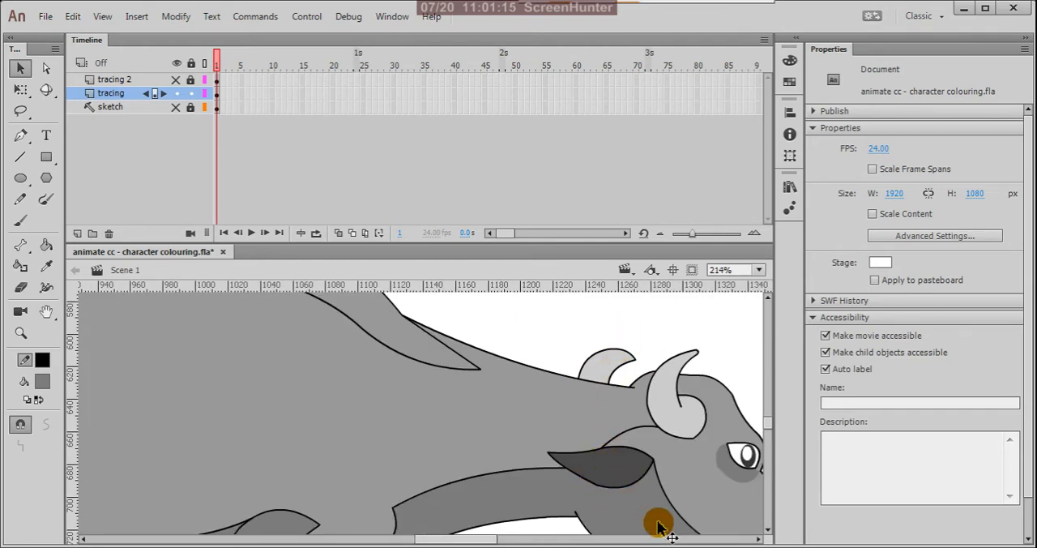
key(k)
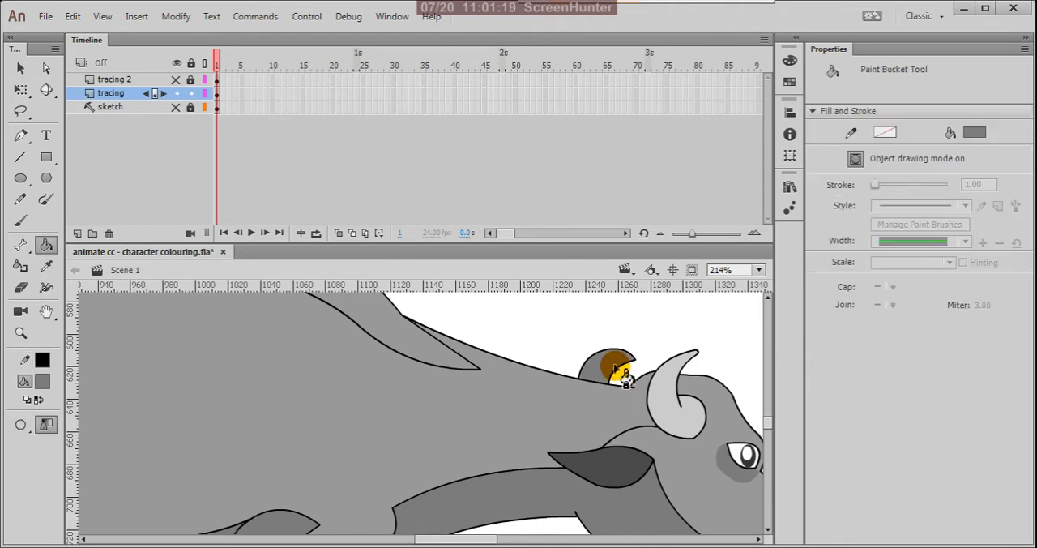
key(v)
Step: Sample the light grey of the near horn and fill the shoulder hump area with it
scroll(707, 394, down, 3)
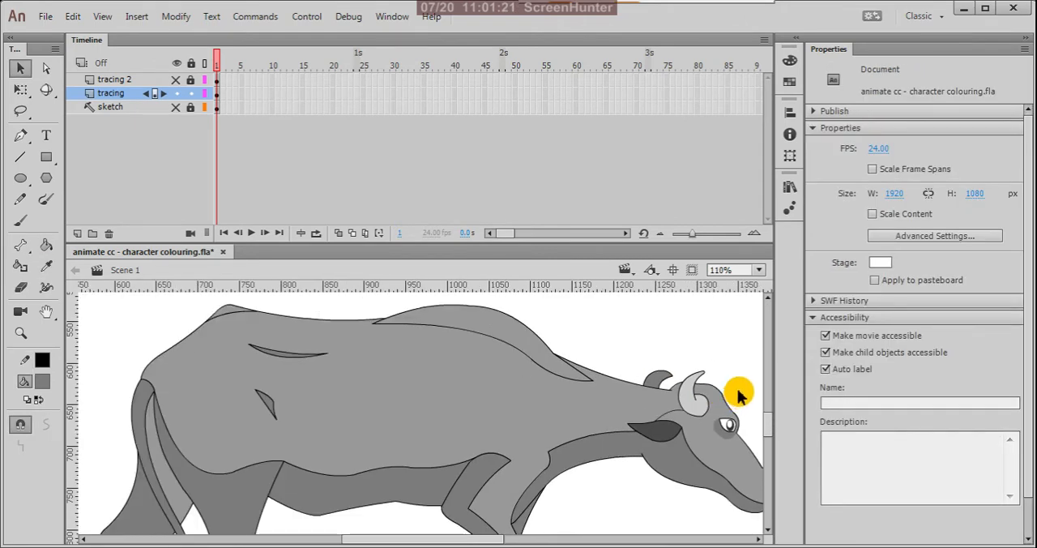
scroll(608, 375, down, 2)
scroll(608, 370, up, 1)
scroll(590, 397, down, 1)
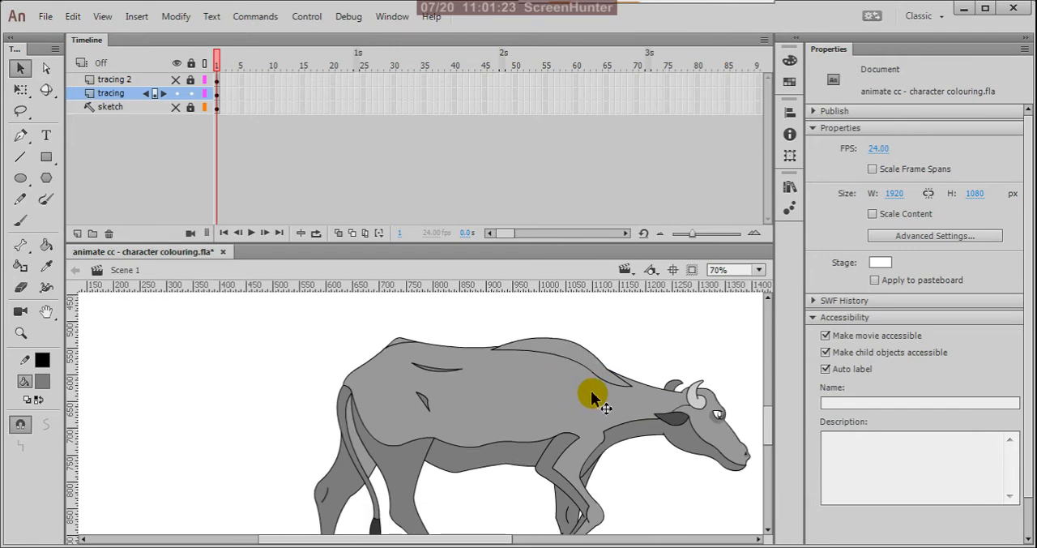
scroll(594, 393, up, 1)
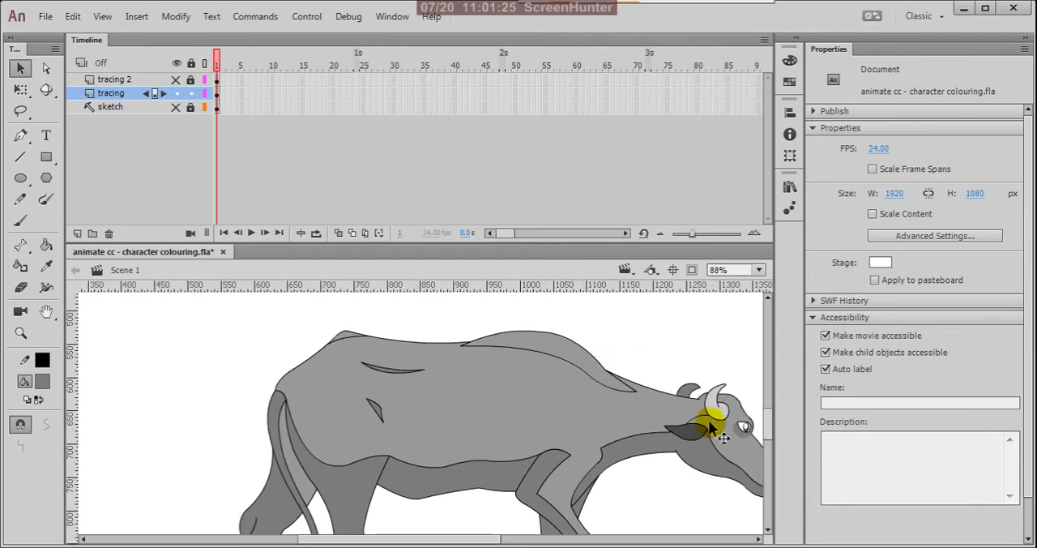
key(i)
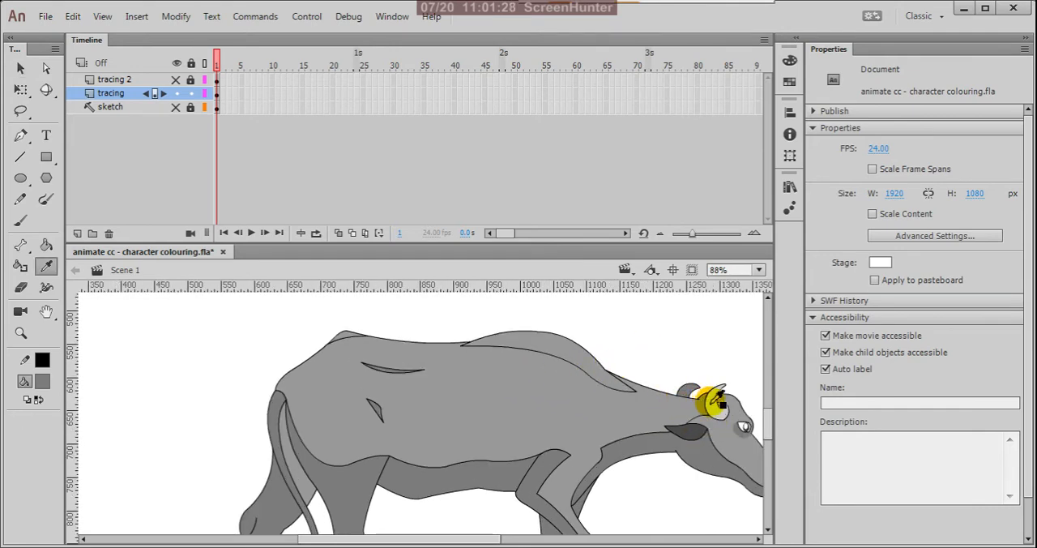
click(715, 401)
click(583, 364)
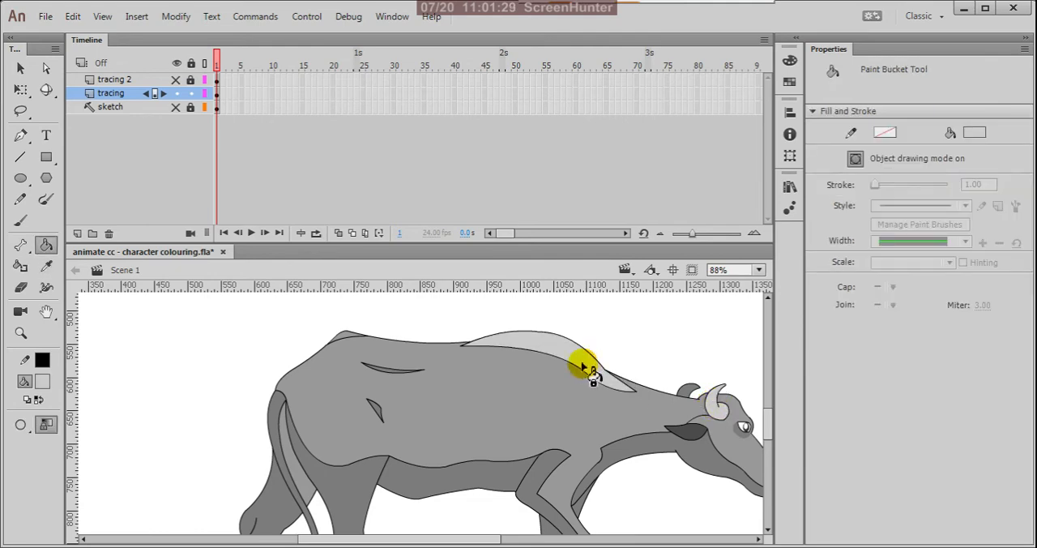
Step: Delete the boundary lines between the light grey hump and the body below it
key(v)
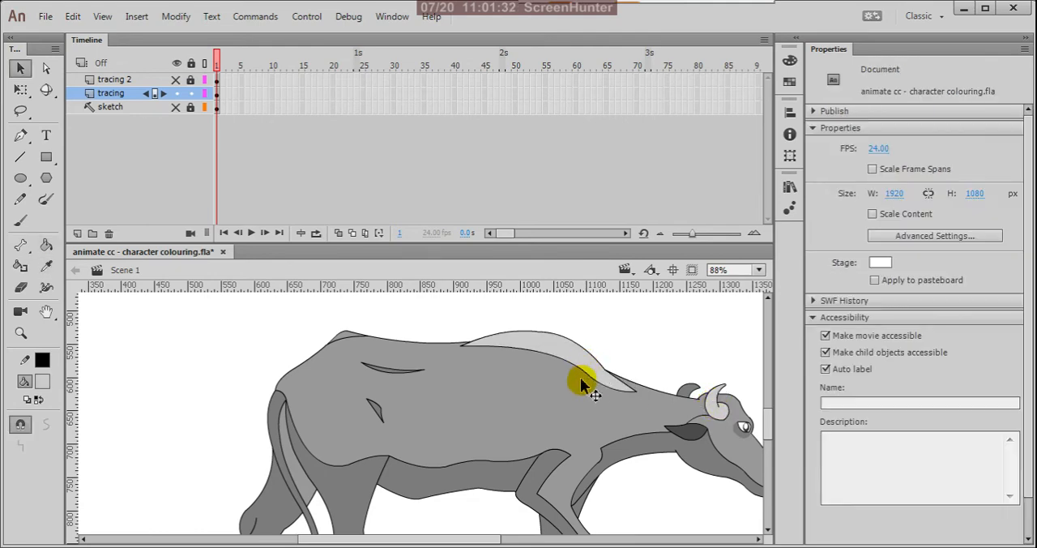
click(595, 386)
click(588, 392)
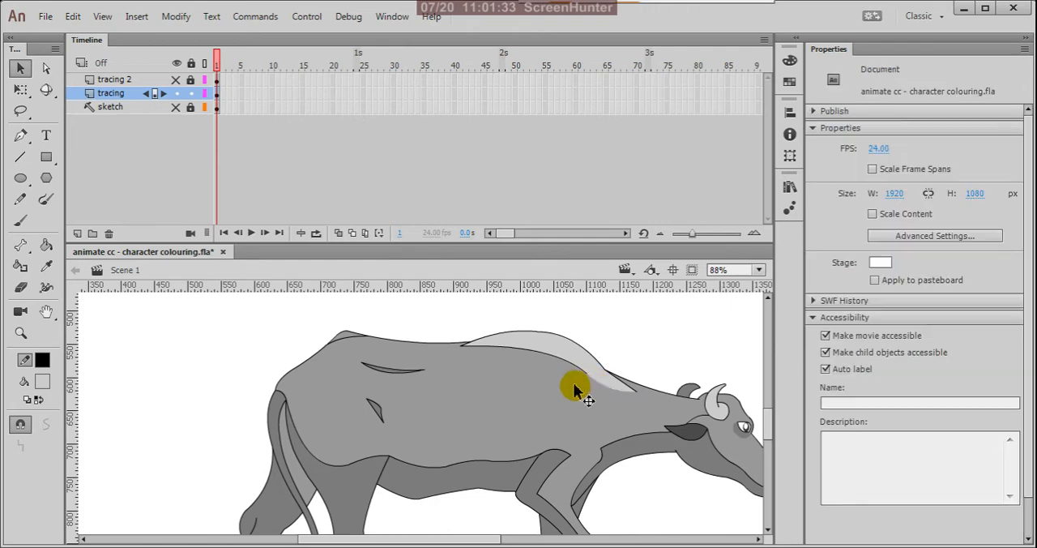
click(584, 379)
click(585, 380)
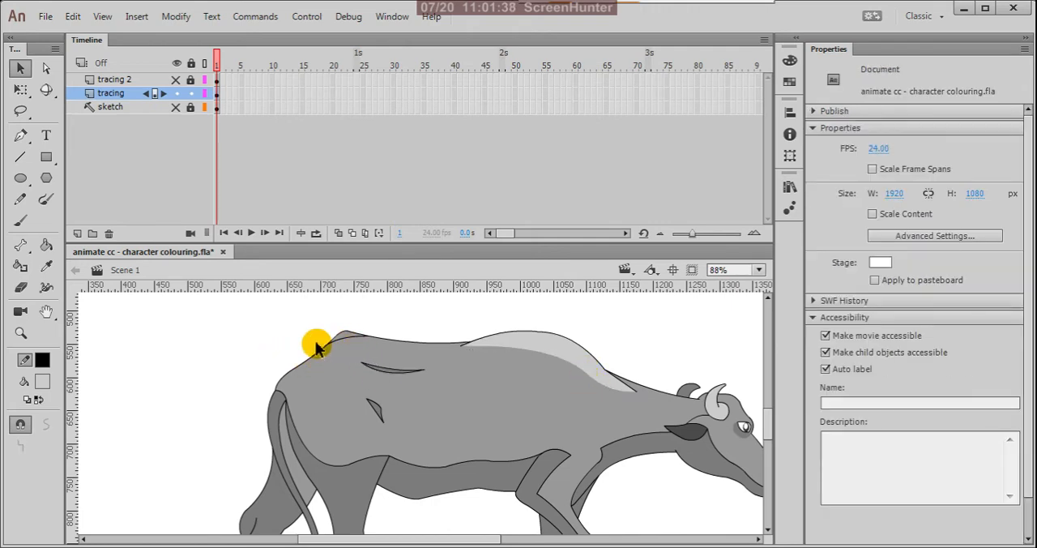
Step: Fill the small area on top of the rump with the light grey and delete its lower boundary line
key(k)
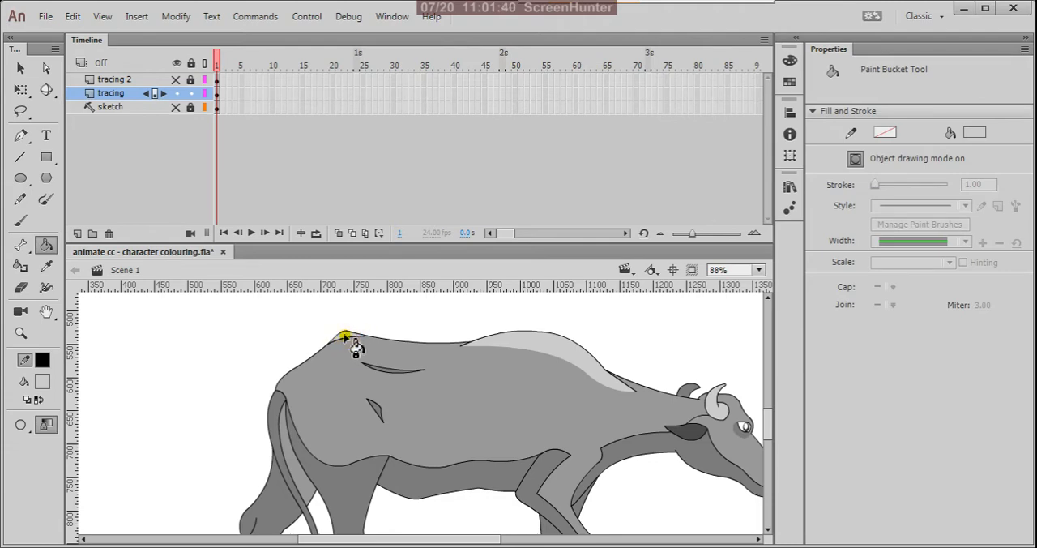
key(v)
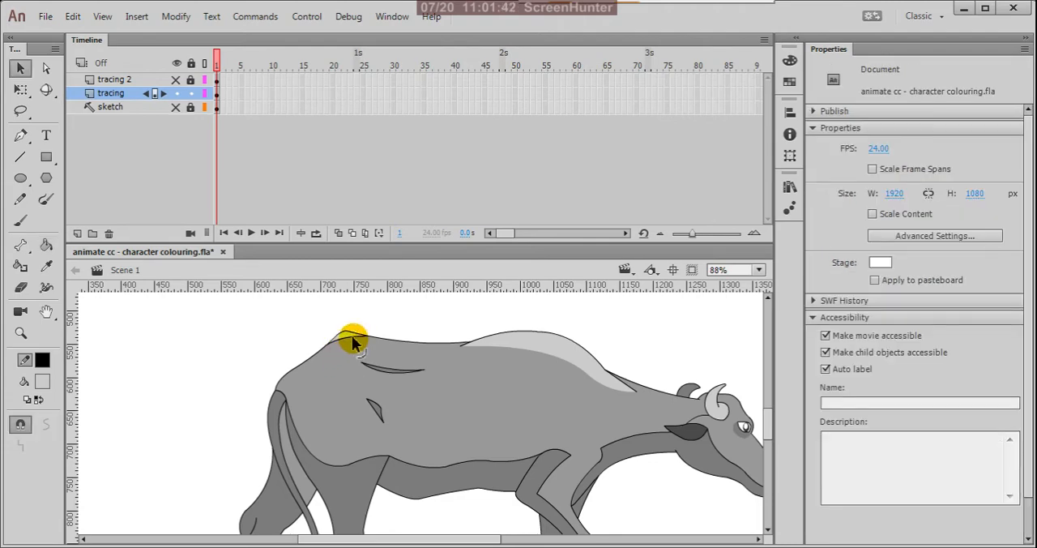
click(353, 344)
key(Delete)
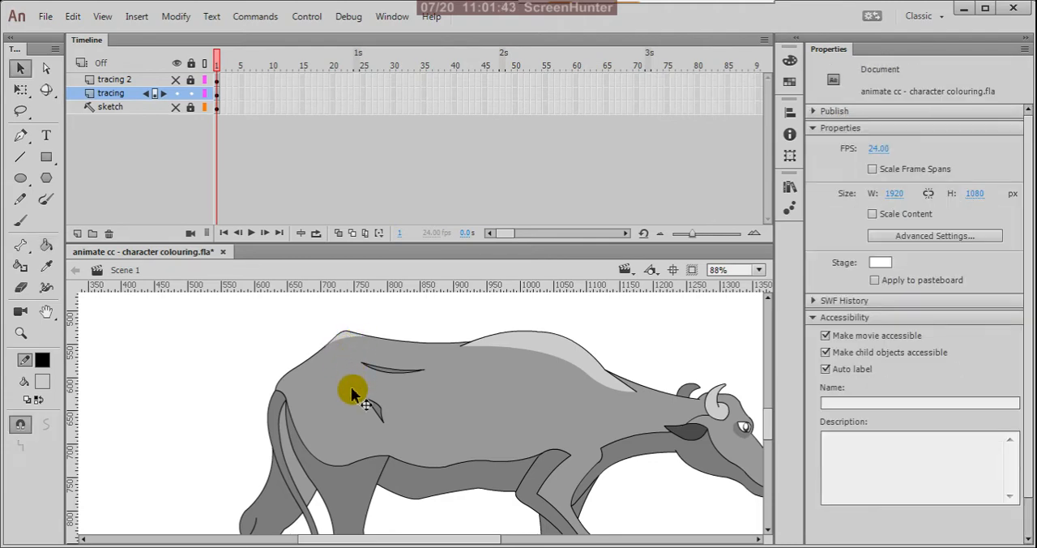
Step: Delete the outline strokes around the two dark grey fold patches on the cow's hindquarters
scroll(395, 373, up, 4)
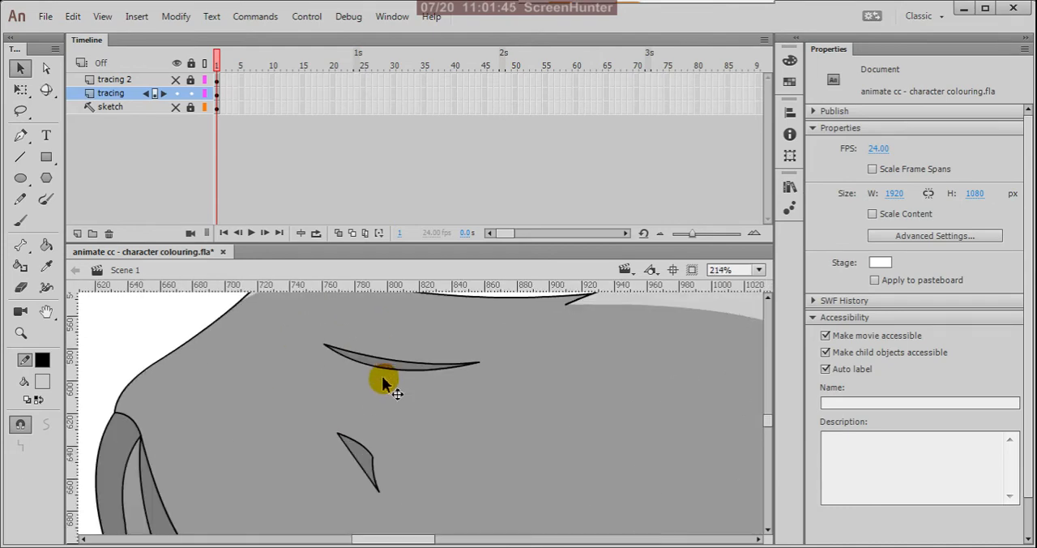
click(397, 371)
key(Delete)
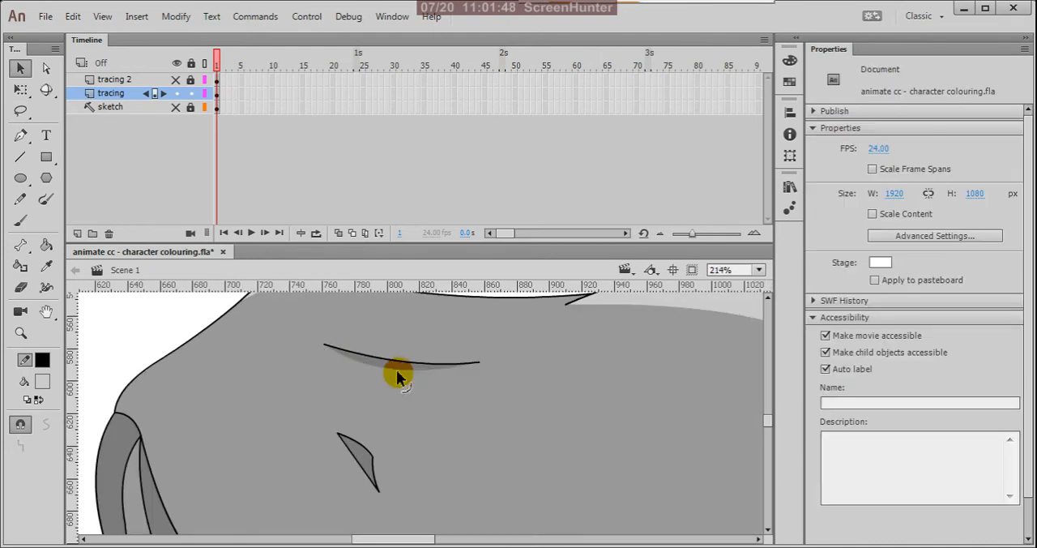
click(409, 366)
key(Delete)
click(371, 456)
key(Delete)
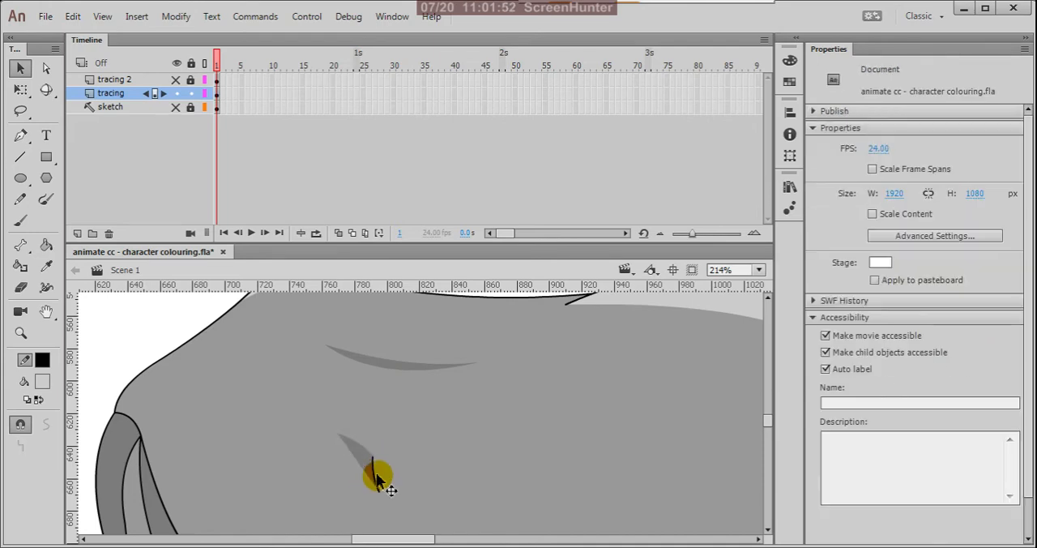
click(375, 476)
key(Delete)
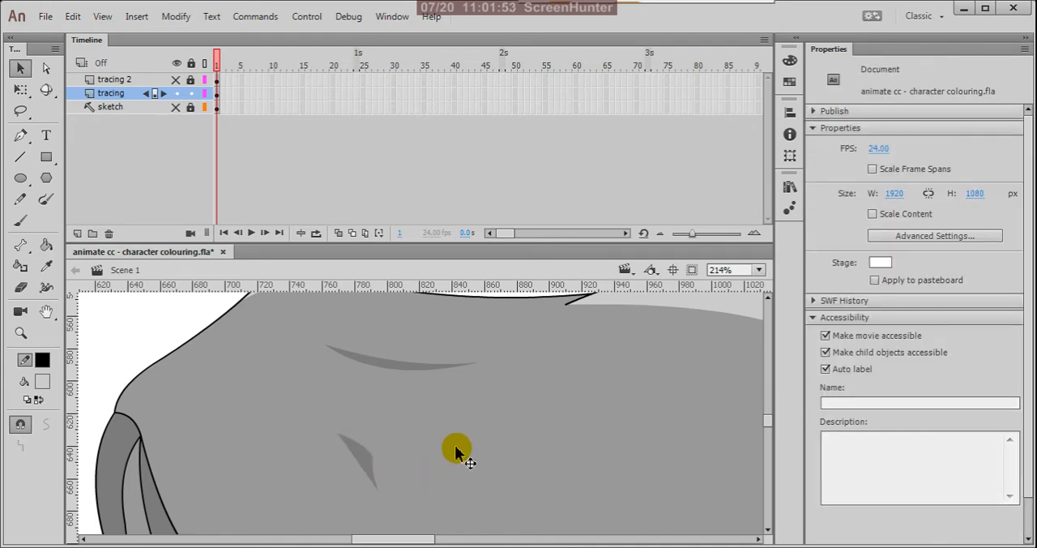
Step: Fill the lighter area between the tail and the near hind leg with the darker grey of the far hind leg
scroll(456, 452, down, 3)
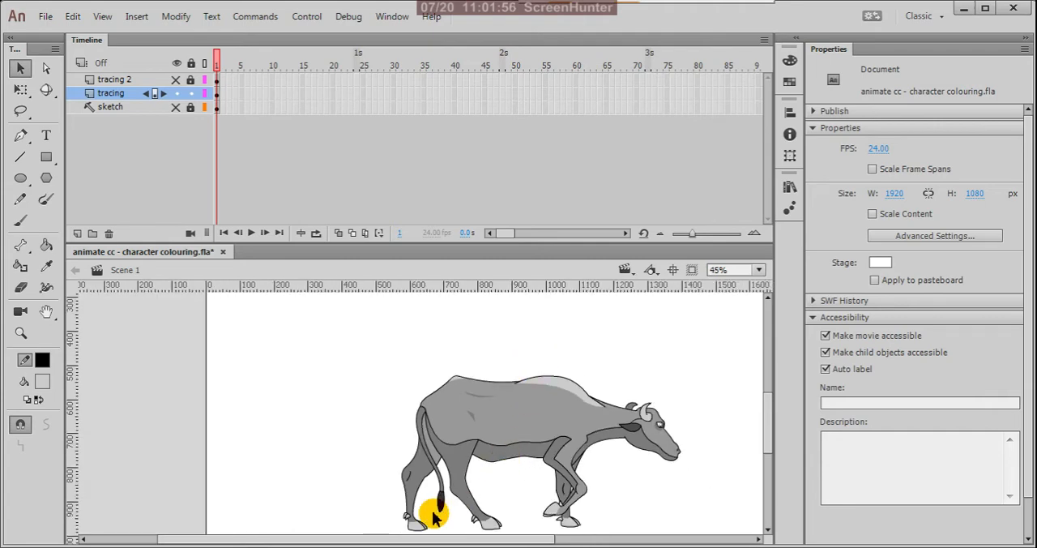
scroll(453, 460, up, 1)
scroll(458, 417, down, 1)
scroll(448, 454, up, 2)
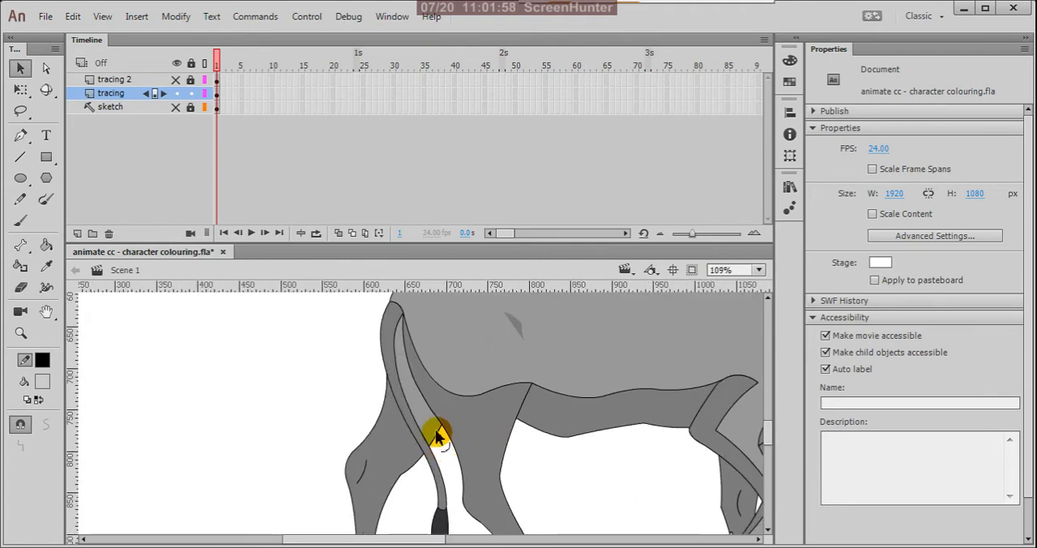
scroll(435, 429, up, 1)
key(k)
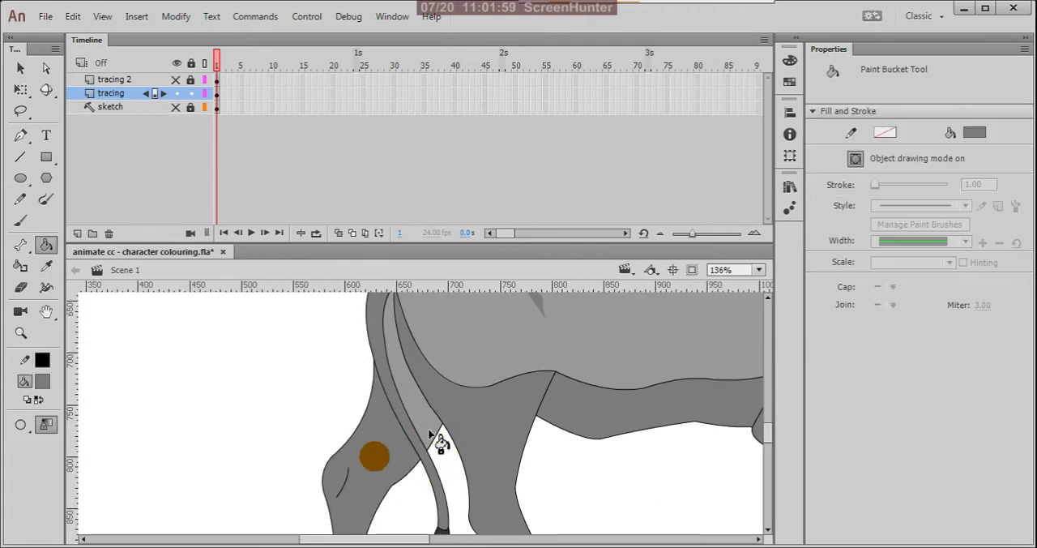
click(430, 434)
key(v)
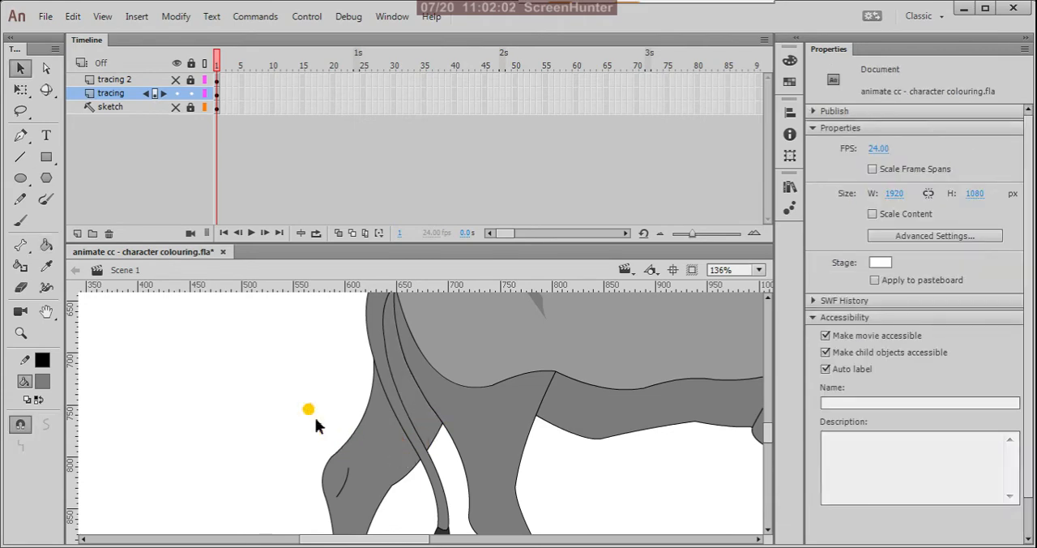
Step: Delete the boundary lines between the light body and the darker shading of the hind thigh and rear belly
click(474, 390)
key(Delete)
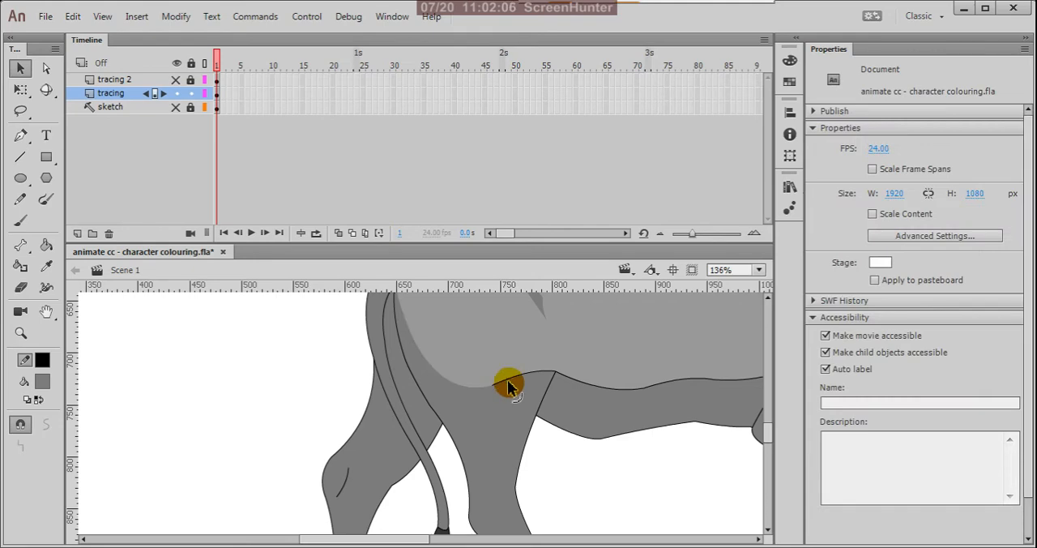
click(514, 382)
key(Delete)
click(577, 384)
key(Delete)
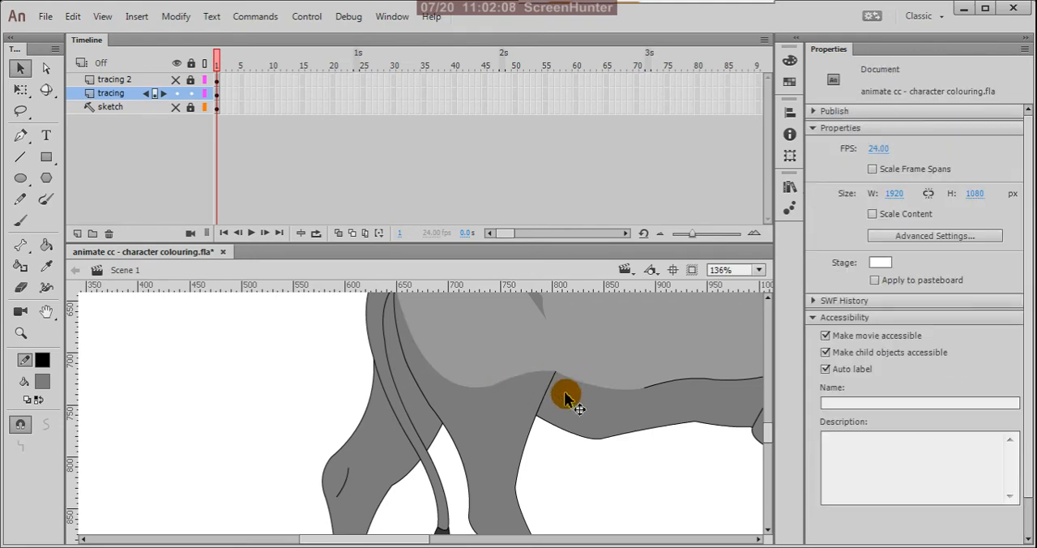
Step: Delete the remaining boundary lines along the front of the belly shading and over the top of the front leg's shading
scroll(395, 418, down, 4)
scroll(520, 401, up, 4)
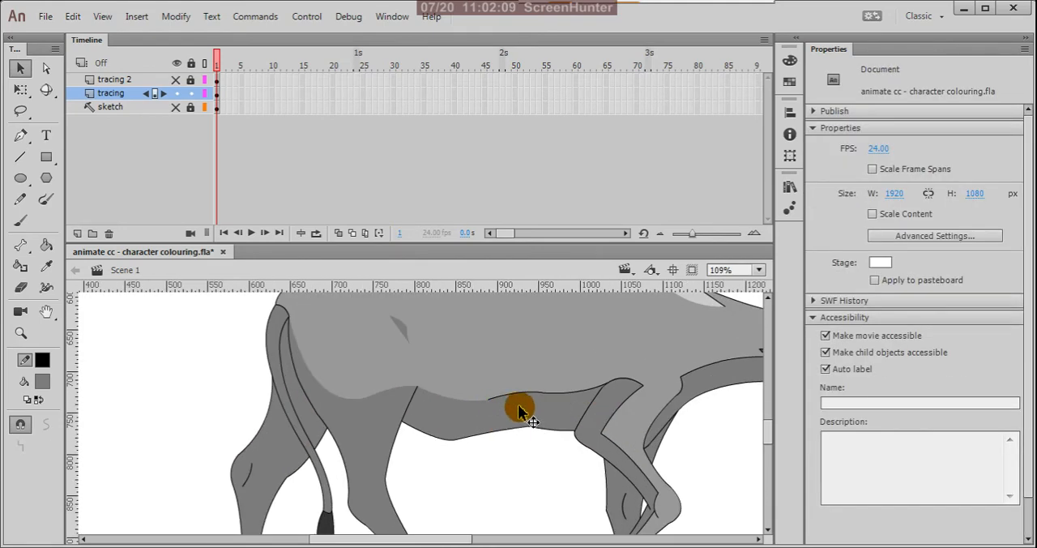
click(540, 390)
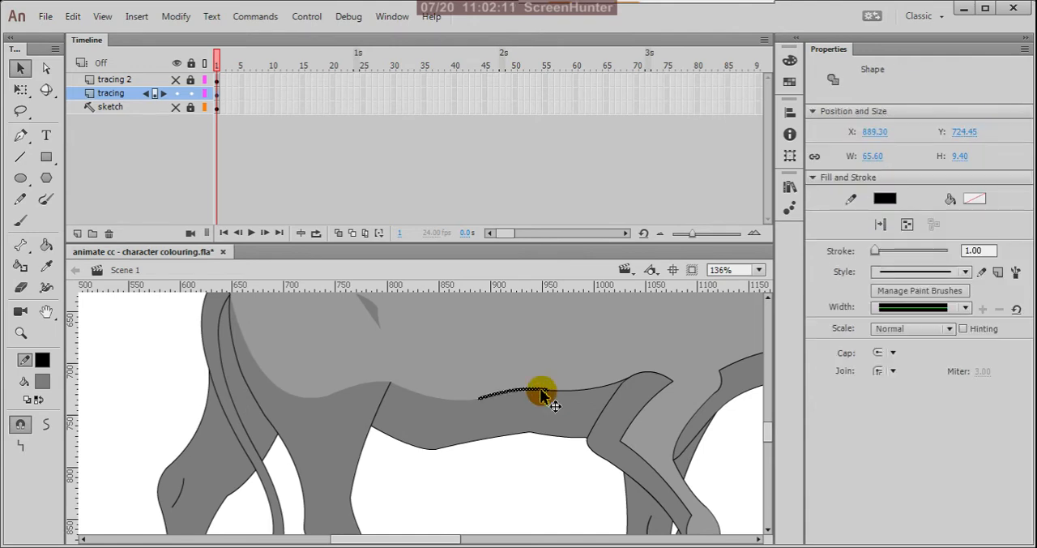
key(Delete)
click(622, 387)
key(Delete)
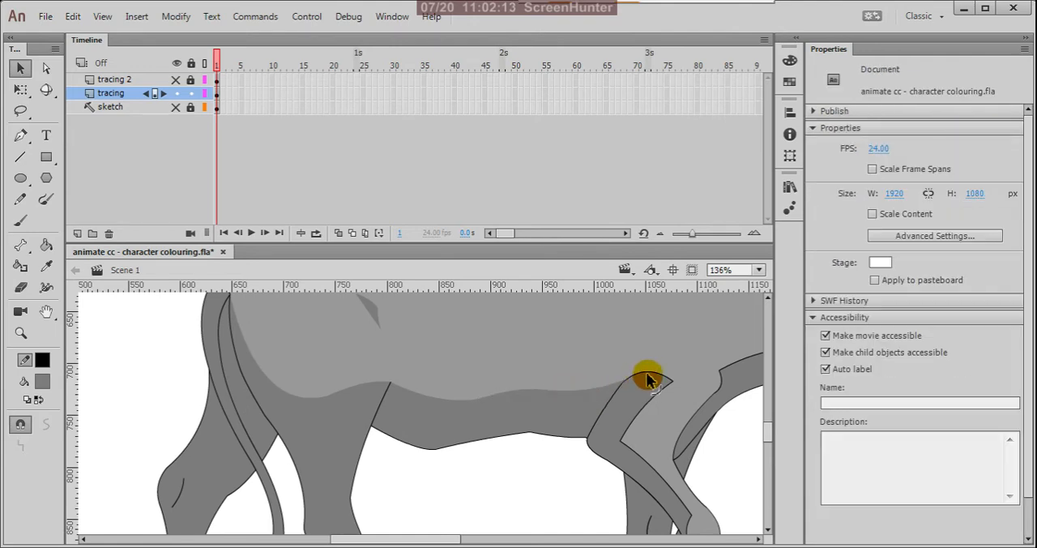
click(652, 378)
key(Delete)
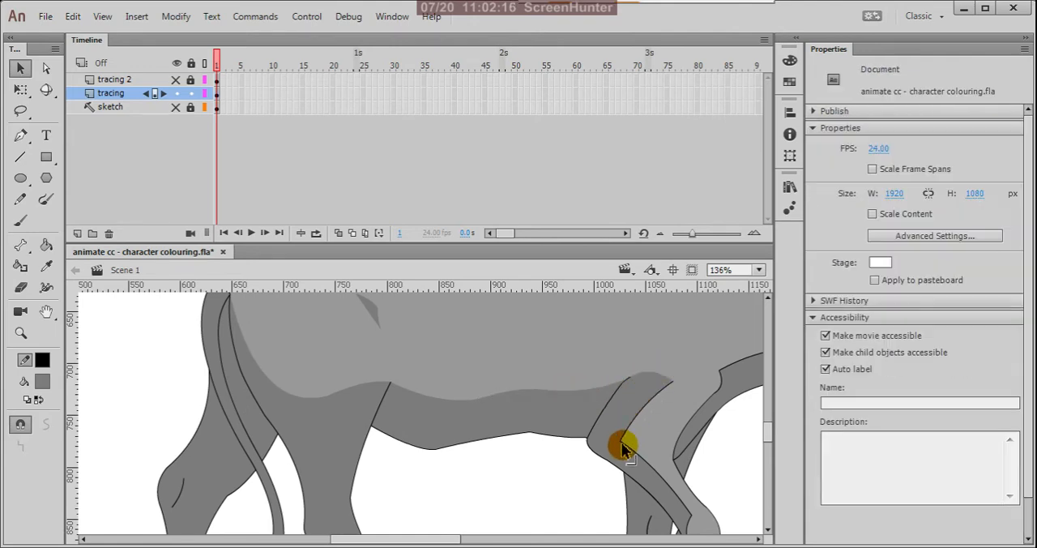
Step: Delete the lines separating the light and dark grey areas along the raised front leg
click(623, 448)
key(Delete)
click(622, 436)
key(Delete)
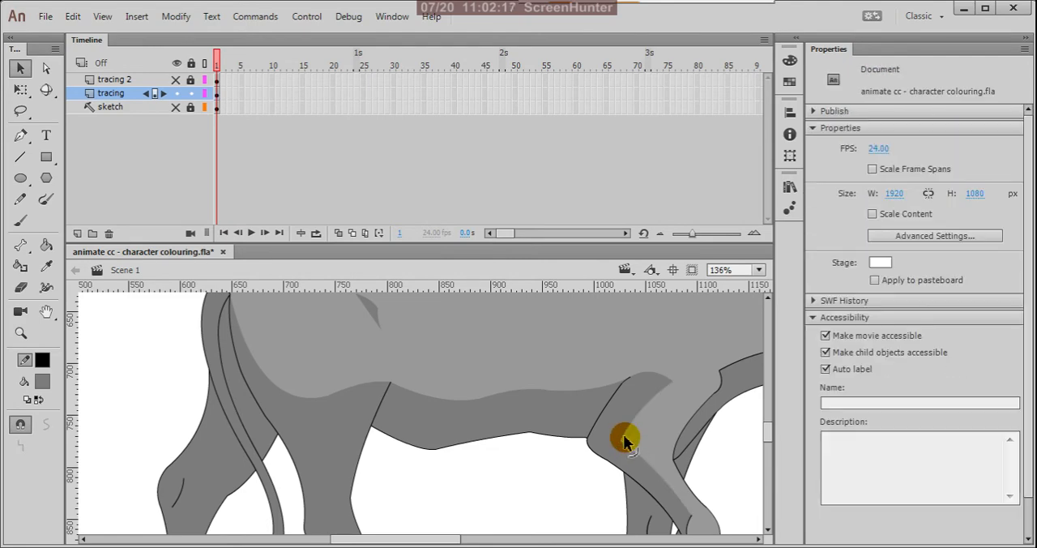
key(ctrl+minus)
key(ctrl+equal)
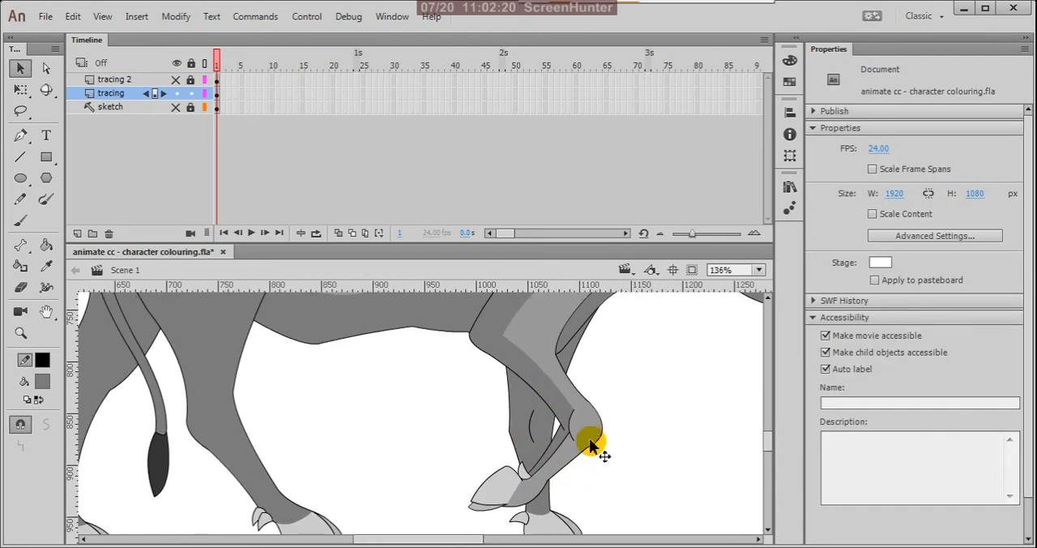
scroll(590, 444, up, 2)
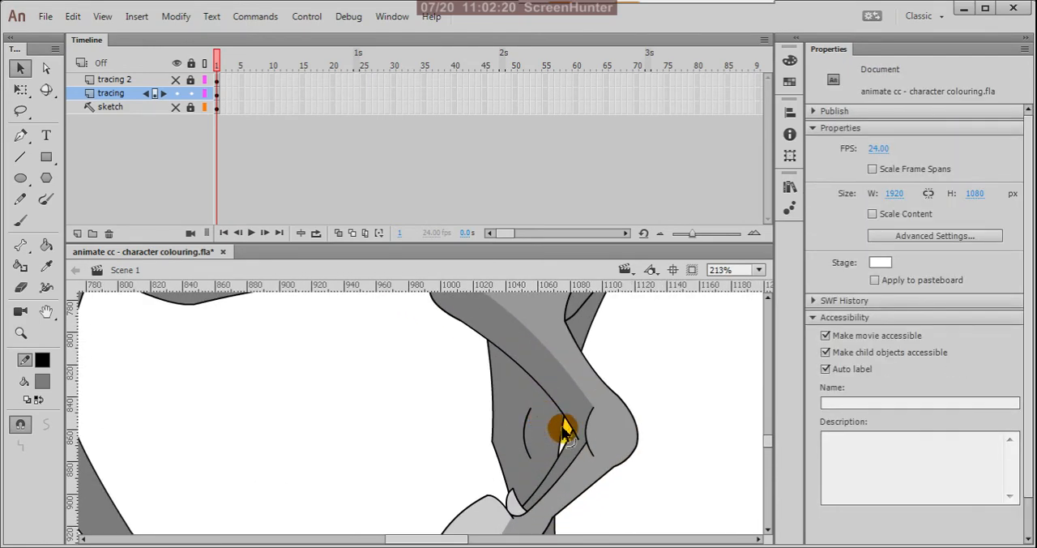
Step: Delete the short curved lines inside the raised front leg's knee and the shading boundary line below it
click(591, 454)
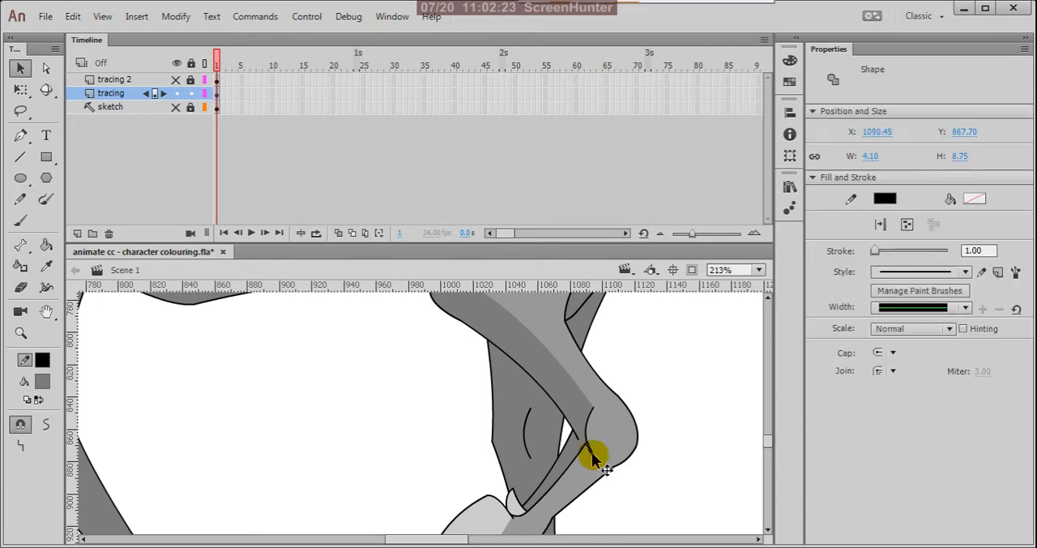
key(Delete)
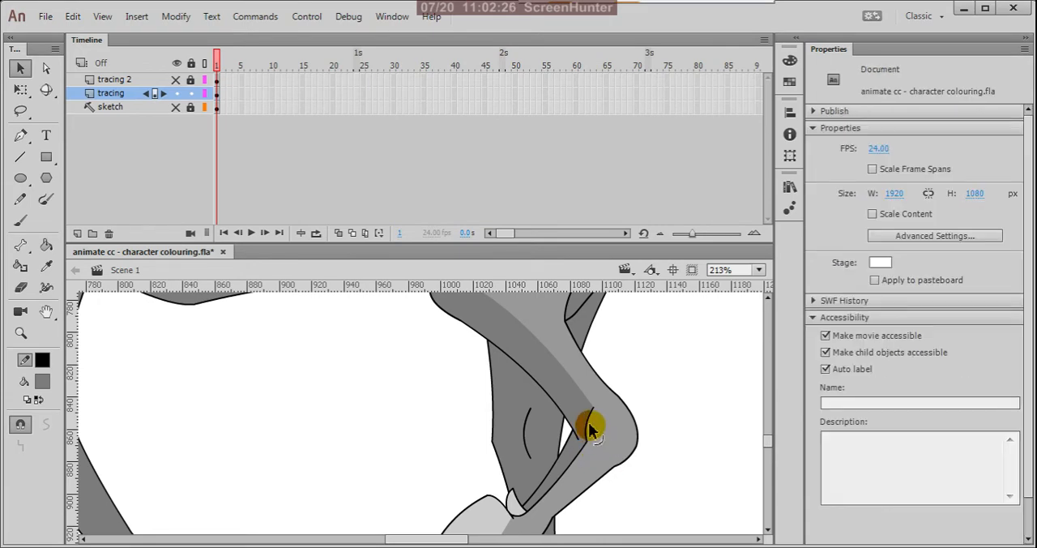
click(587, 421)
key(Delete)
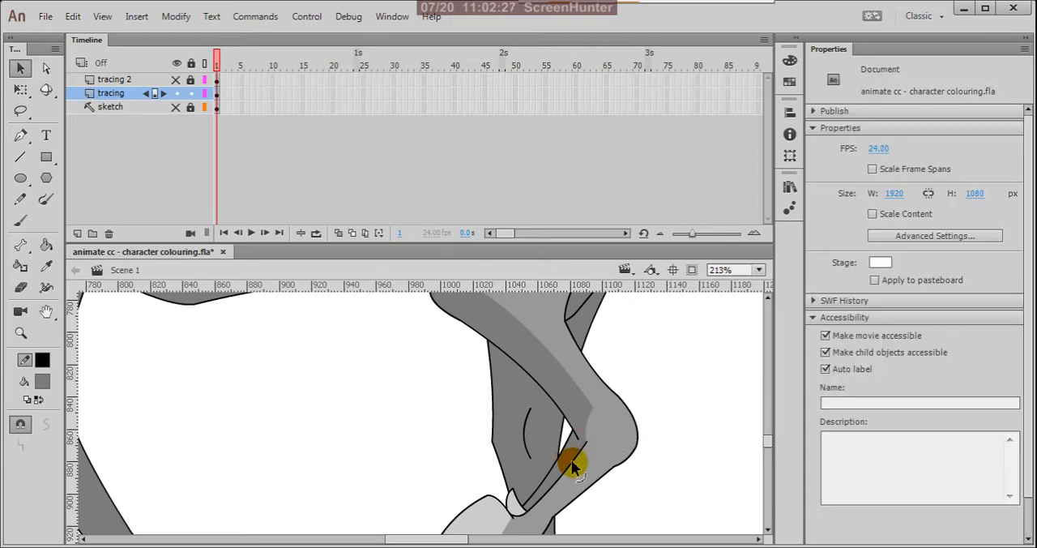
click(571, 459)
key(Delete)
Step: Delete the short curved line across the base of the tail where it meets the rump
scroll(640, 436, down, 3)
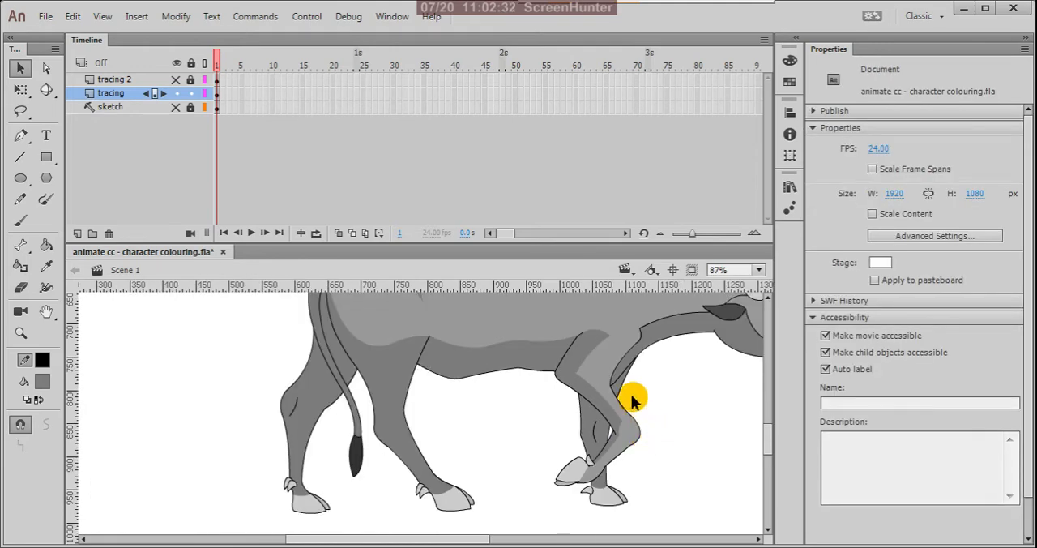
scroll(633, 395, down, 2)
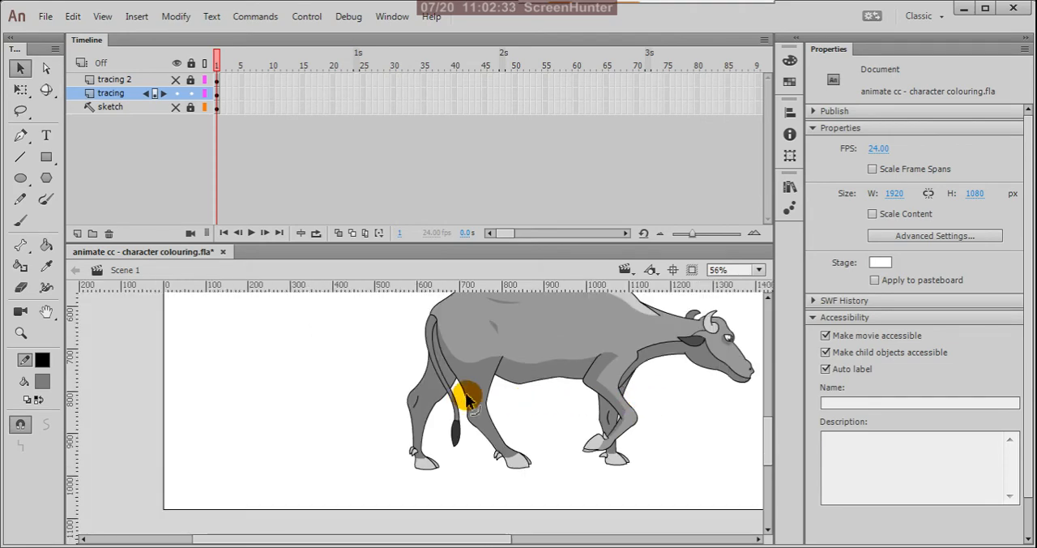
scroll(444, 369, up, 2)
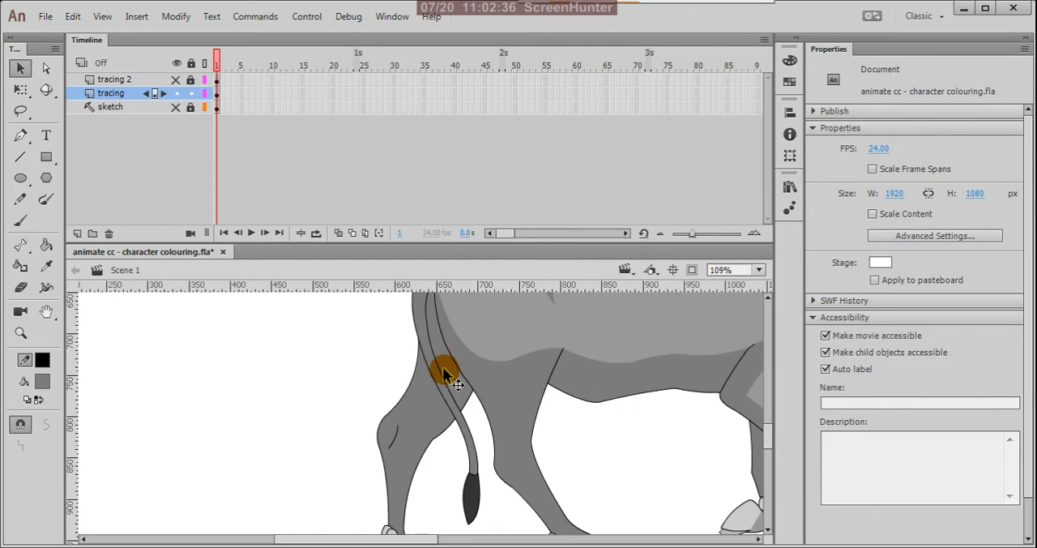
scroll(444, 374, down, 2)
scroll(440, 294, up, 4)
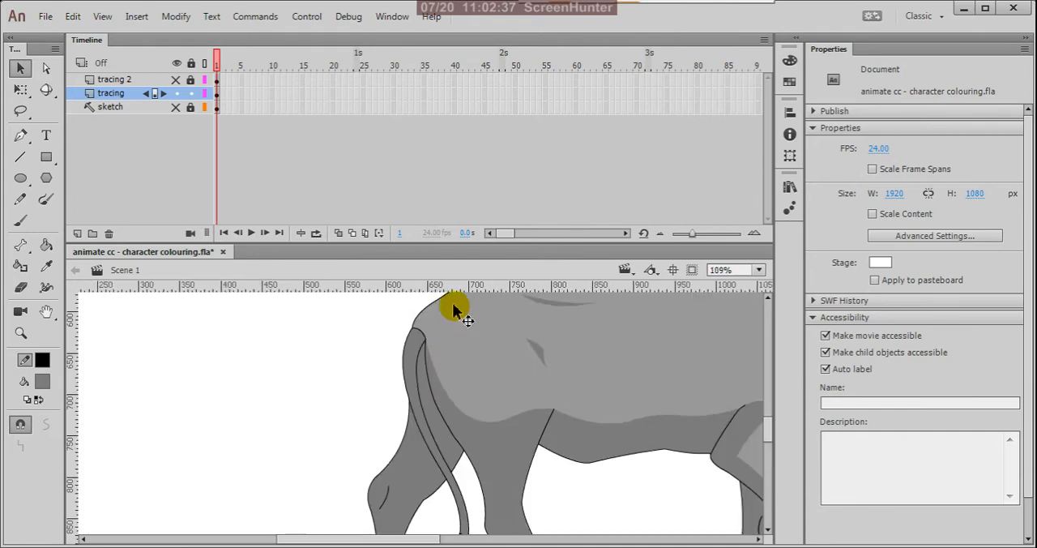
click(409, 344)
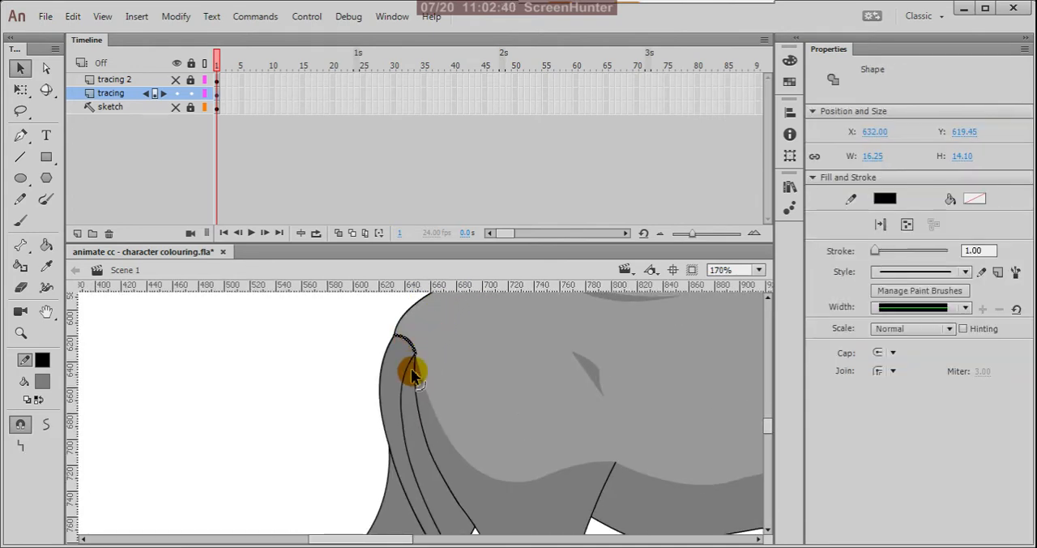
key(Delete)
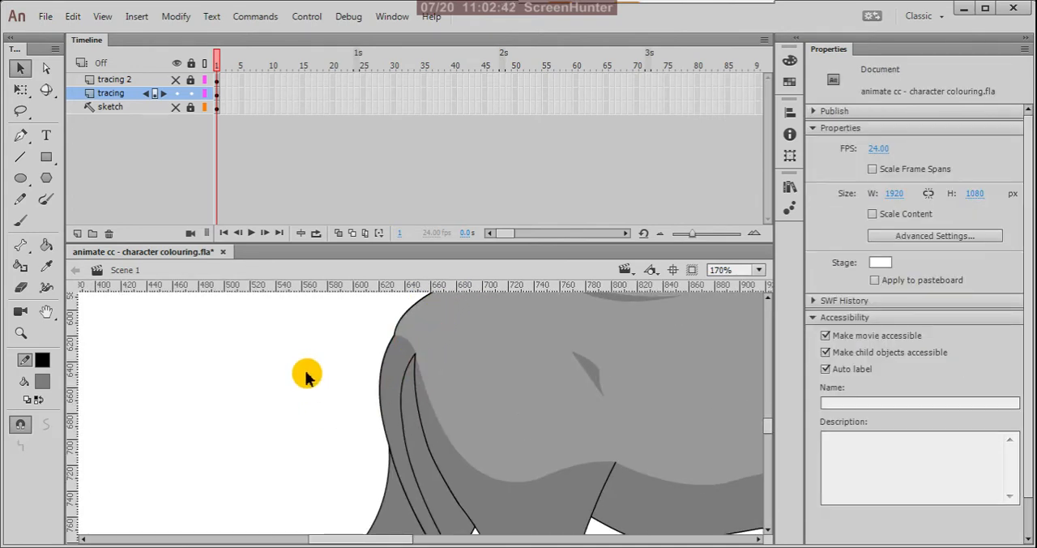
Step: Delete the line separating the grey tail from its dark tuft
scroll(306, 377, down, 5)
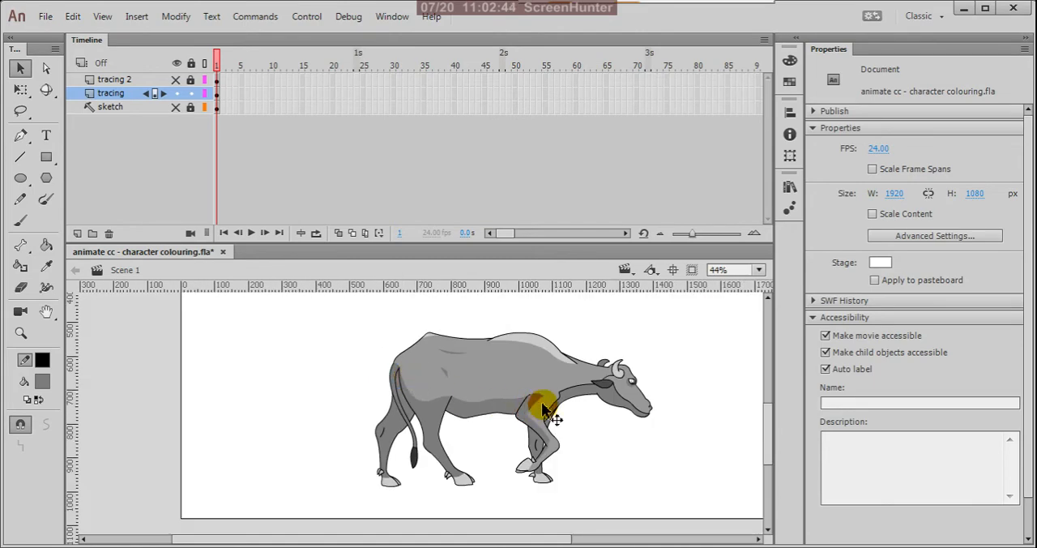
scroll(458, 463, up, 6)
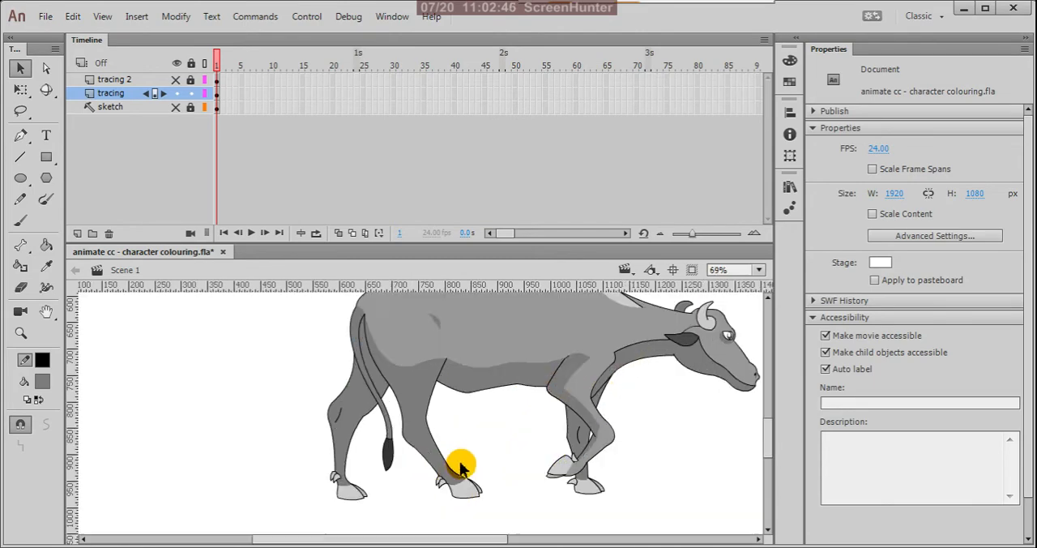
scroll(466, 496, up, 2)
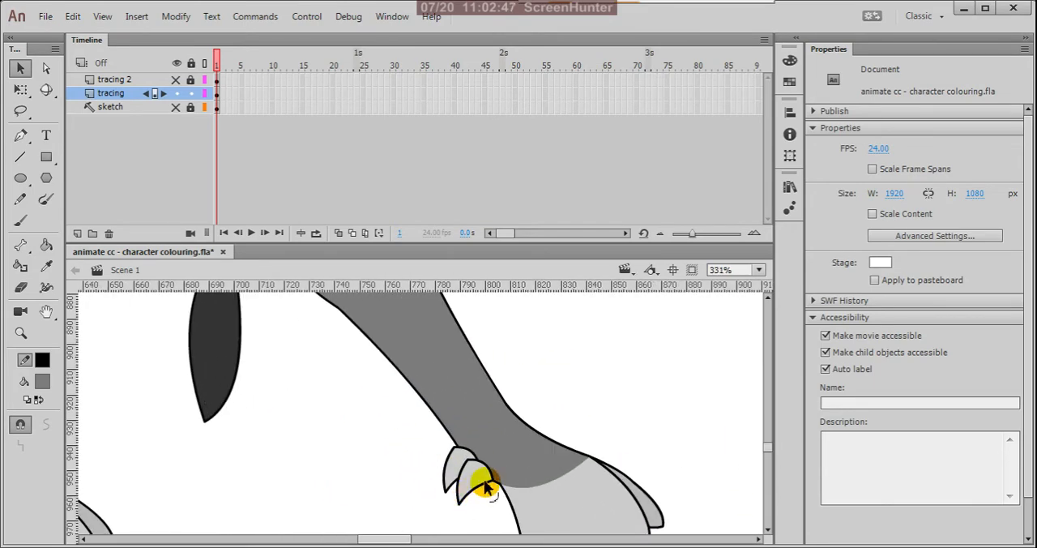
scroll(527, 481, down, 3)
scroll(401, 398, up, 2)
scroll(396, 396, up, 3)
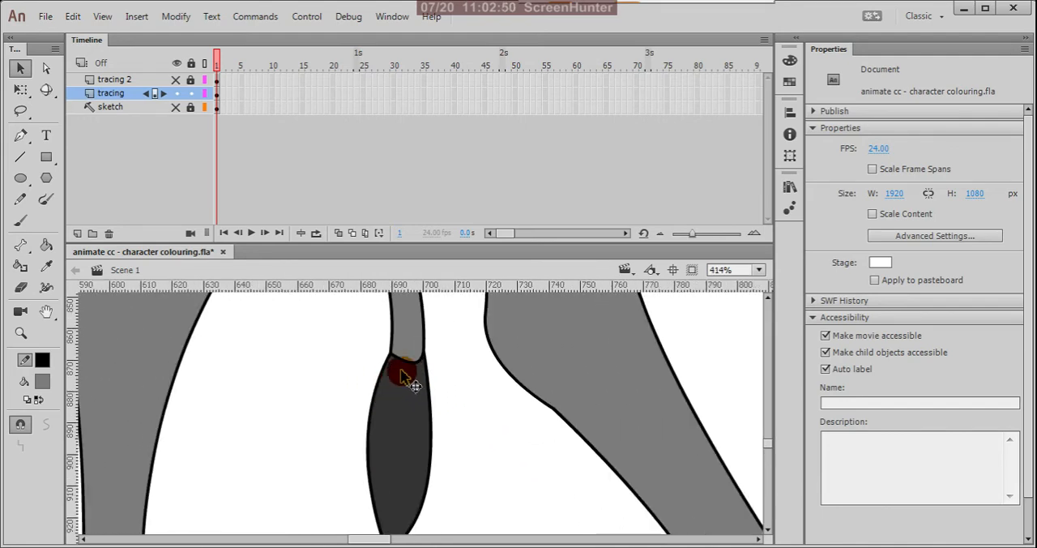
click(419, 371)
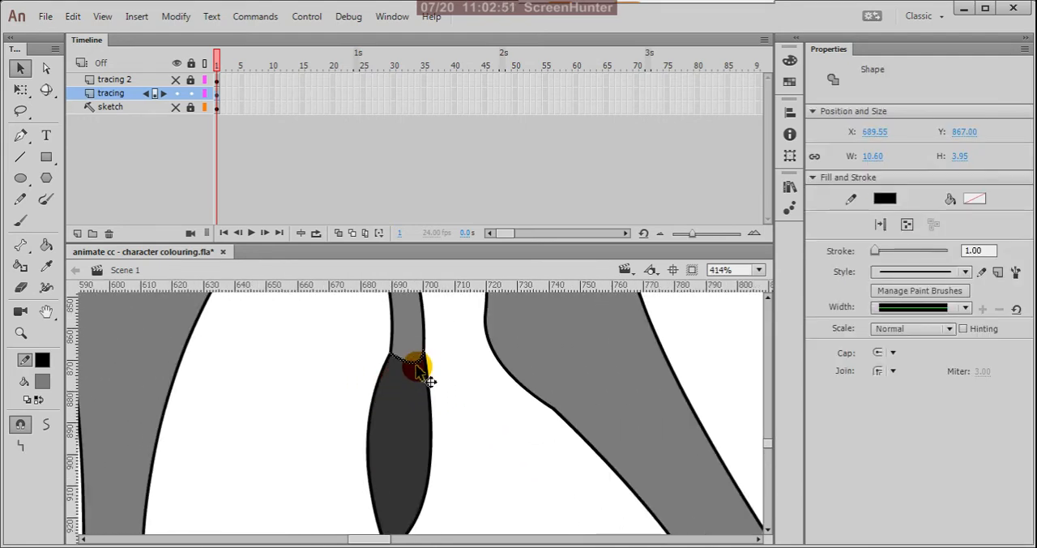
key(Delete)
Step: Delete the boundary line between the light grey and the darker shading along the underside of the neck
scroll(438, 419, down, 6)
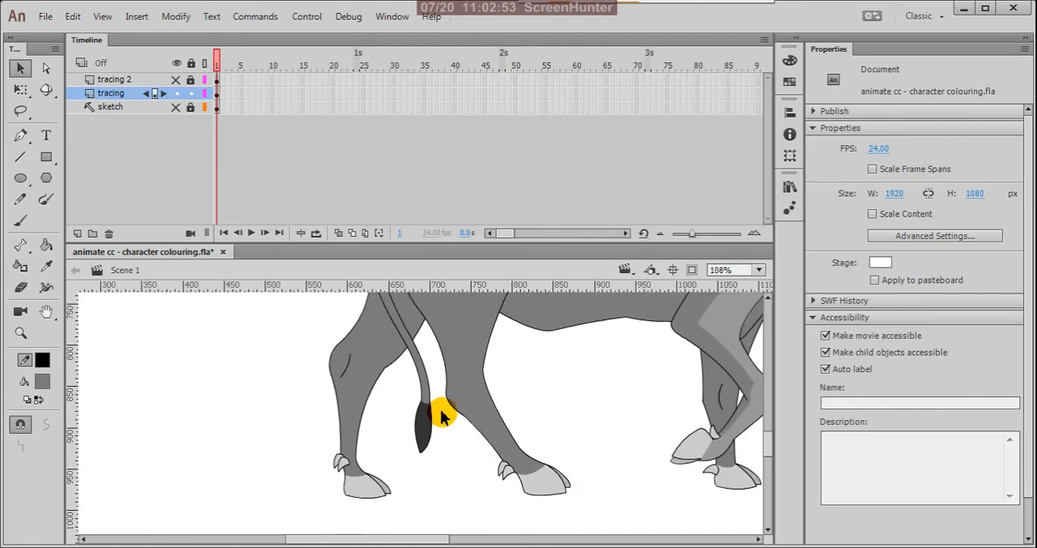
scroll(386, 419, down, 3)
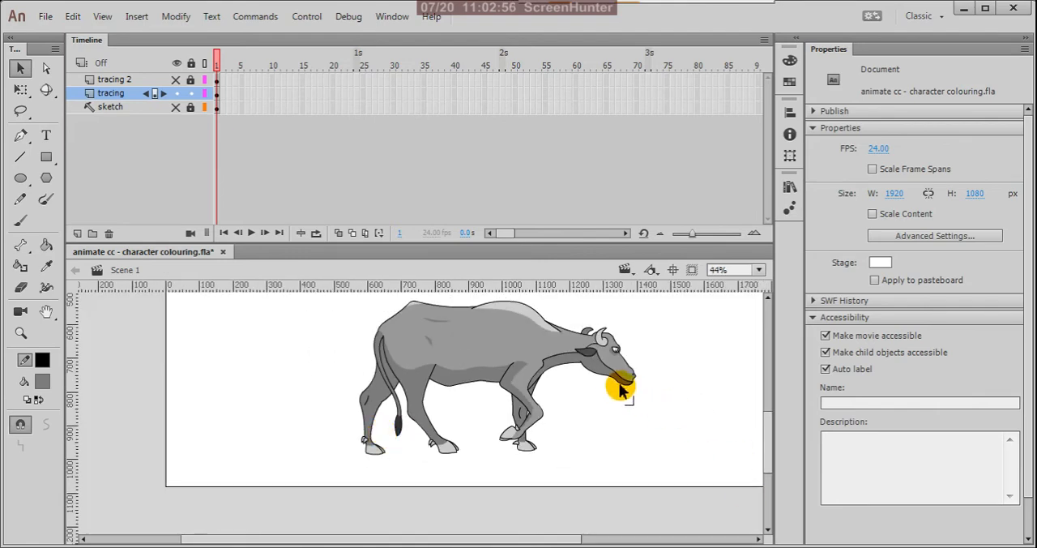
scroll(430, 332, up, 4)
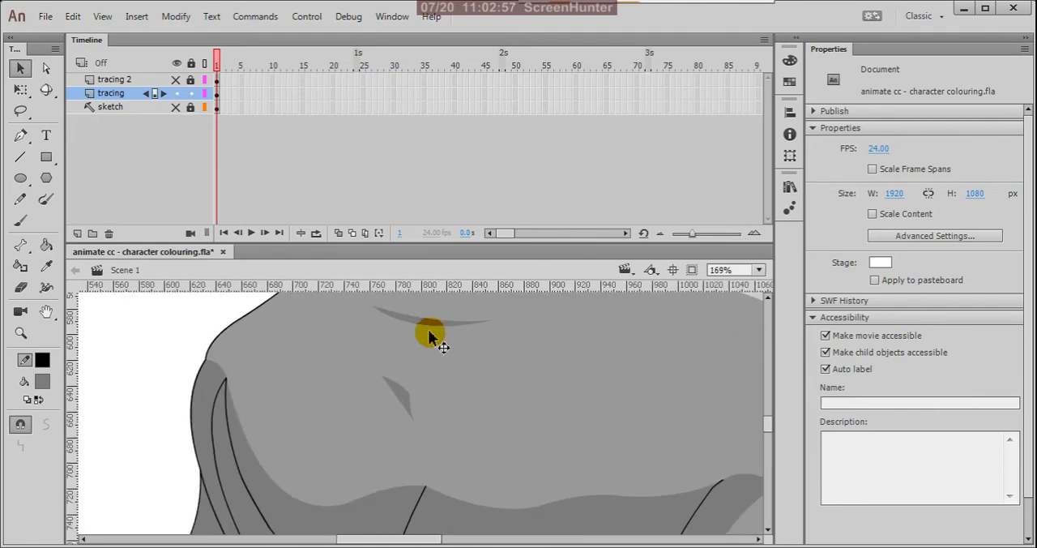
scroll(359, 432, down, 3)
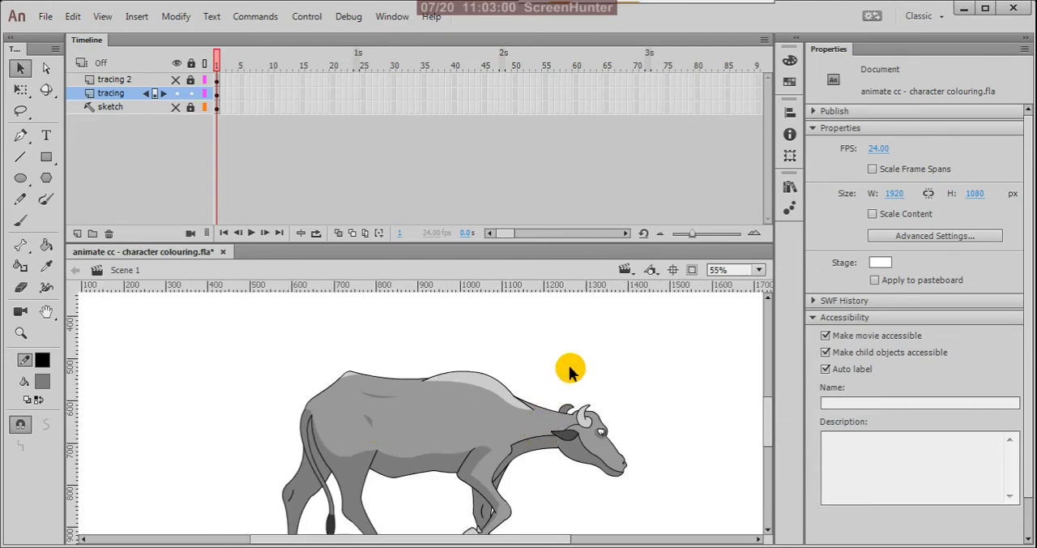
scroll(537, 451, up, 3)
click(556, 415)
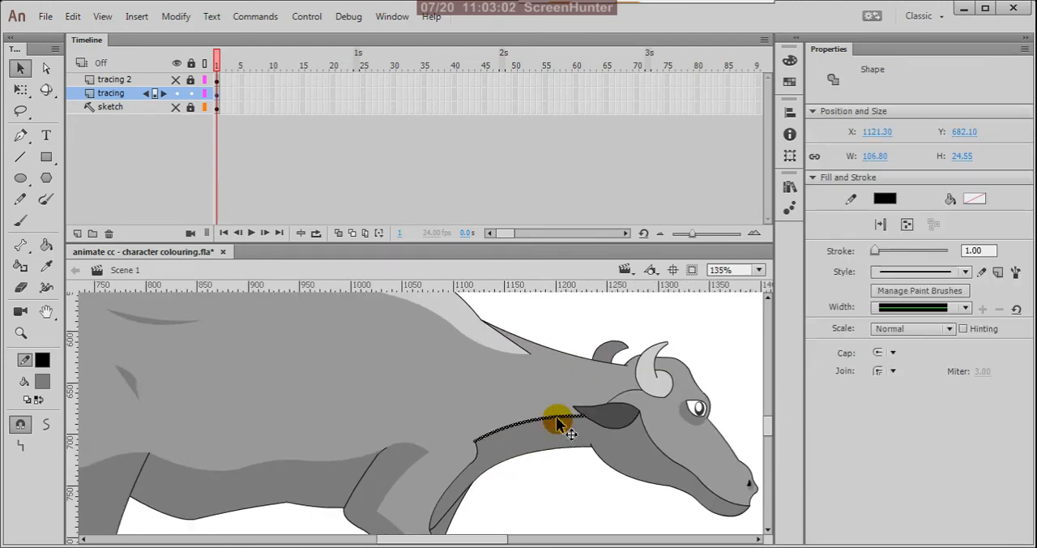
key(Delete)
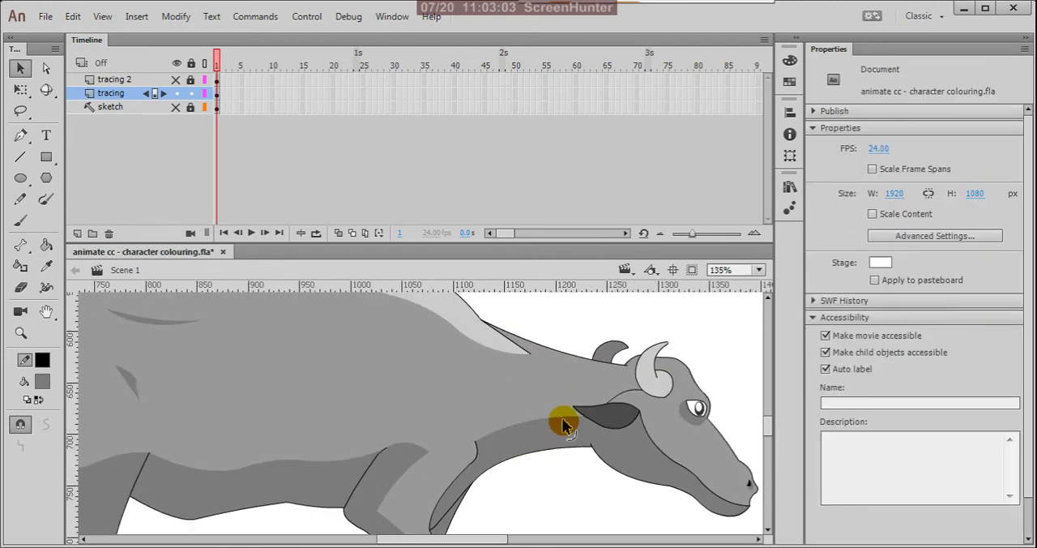
Step: Delete the boundary line segments between the light face and the darker jaw shading, from the ear to the mouth
click(662, 453)
key(Delete)
click(690, 478)
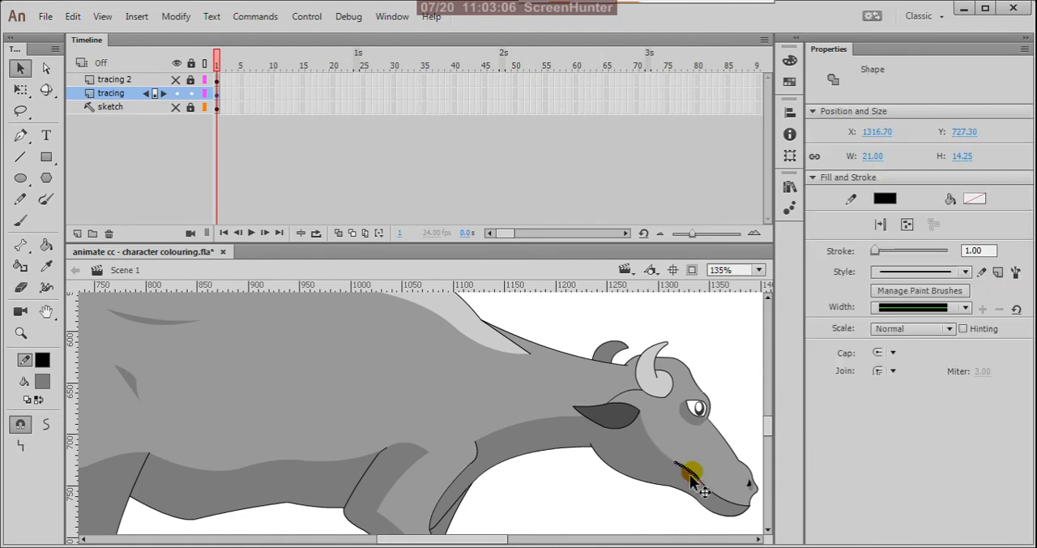
key(Delete)
click(707, 491)
key(Delete)
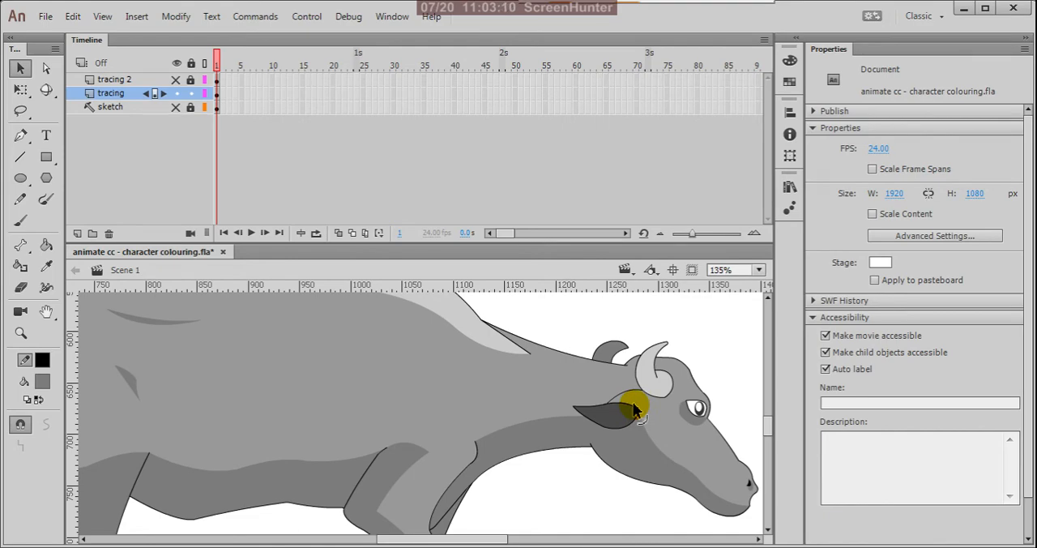
Step: Inspect the head, neck and front legs for remaining unneeded boundary lines
scroll(644, 401, down, 3)
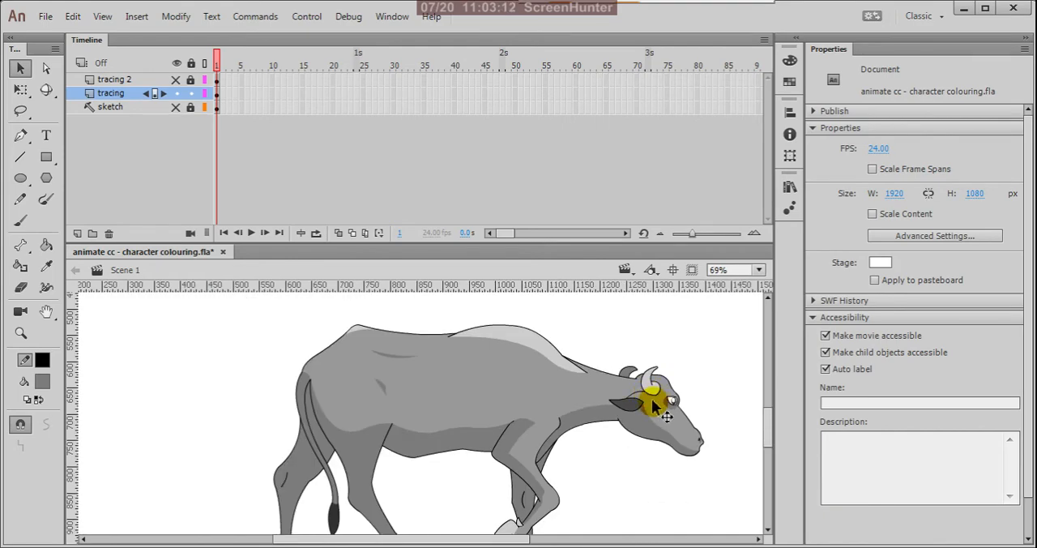
scroll(657, 401, up, 5)
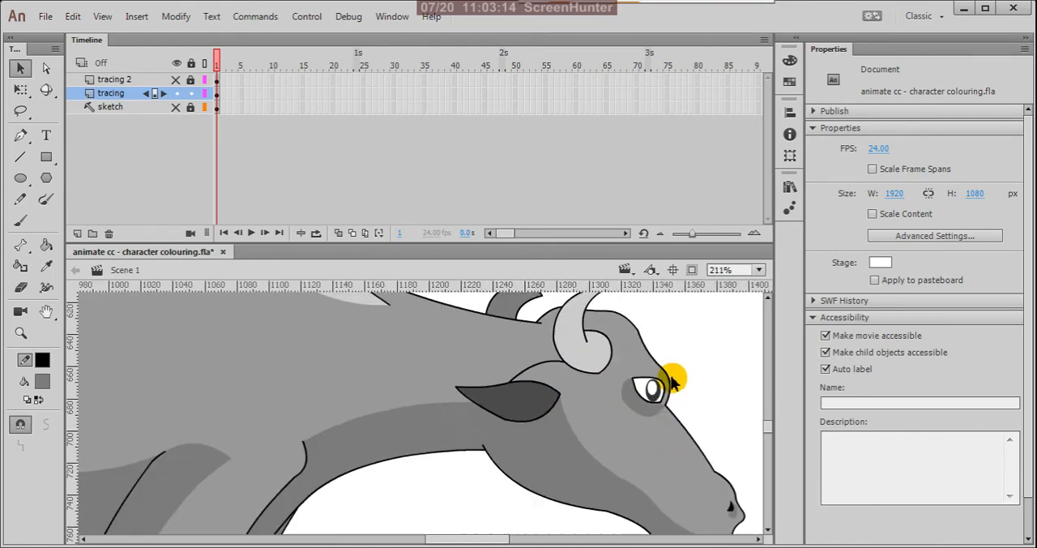
scroll(670, 381, down, 3)
scroll(668, 383, down, 4)
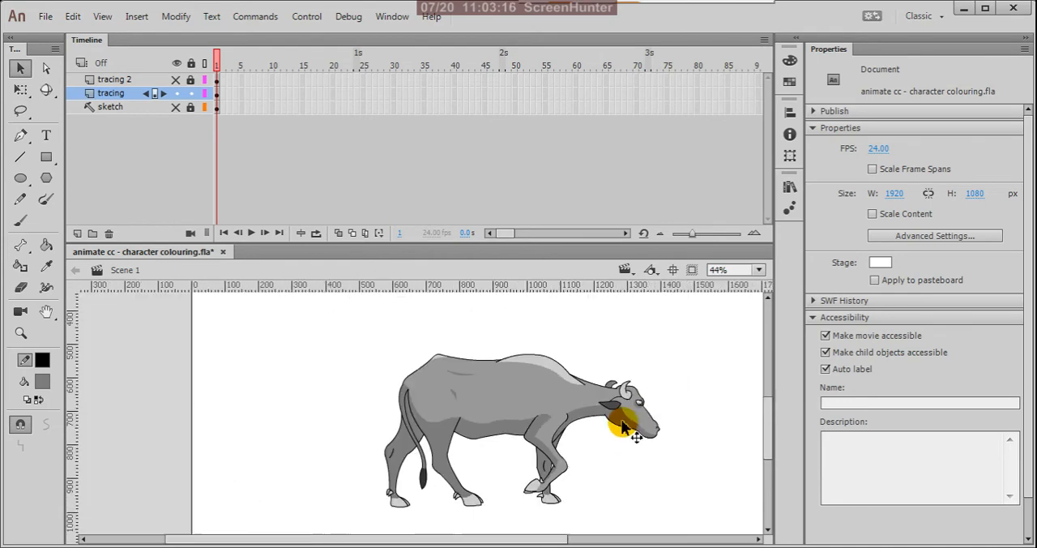
scroll(462, 440, up, 3)
scroll(457, 441, up, 2)
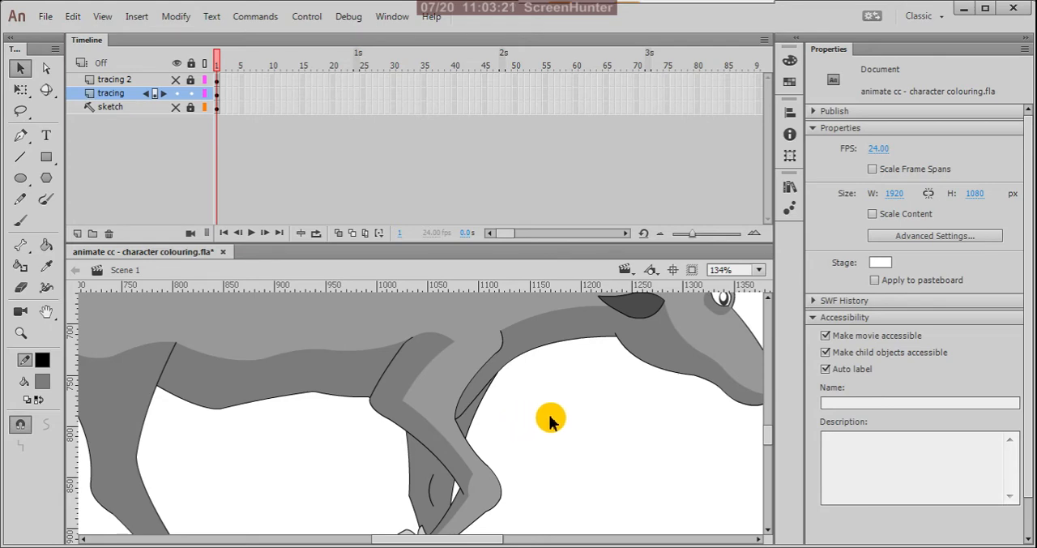
scroll(559, 419, down, 2)
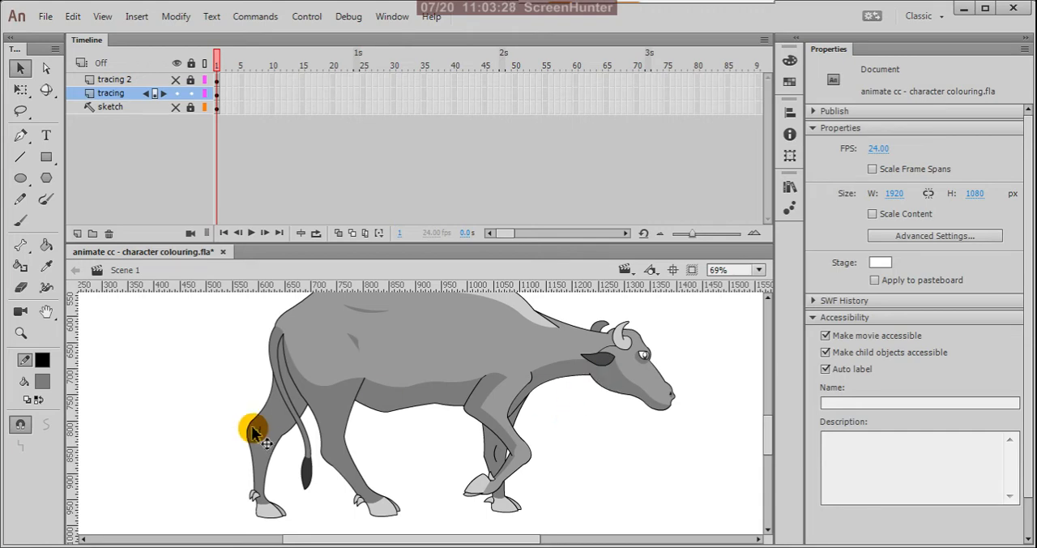
Step: Set the fill to a slightly darker grey, #6F6F6F, and fill the far hind leg and the far front leg with the Paint Bucket
key(k)
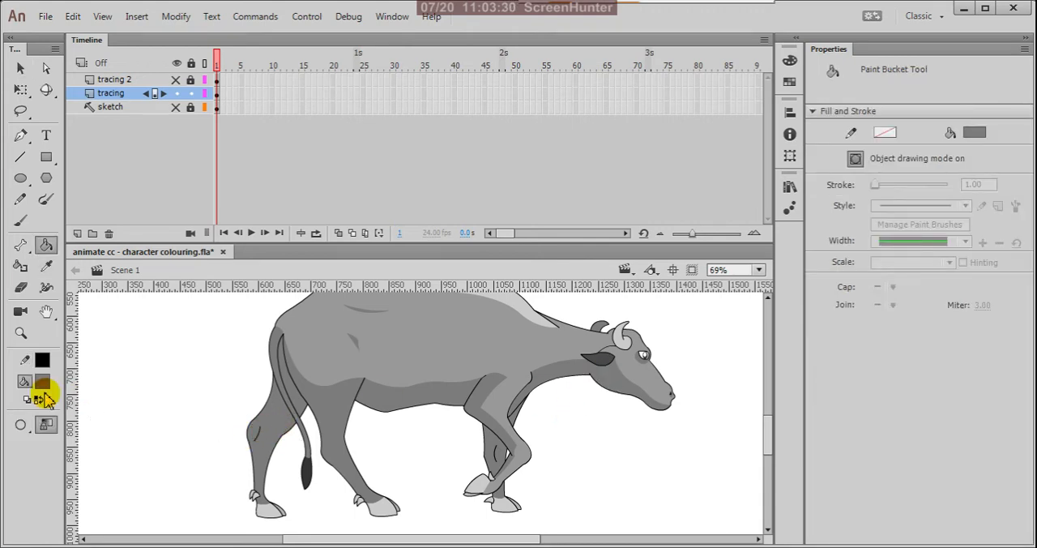
click(40, 381)
click(303, 205)
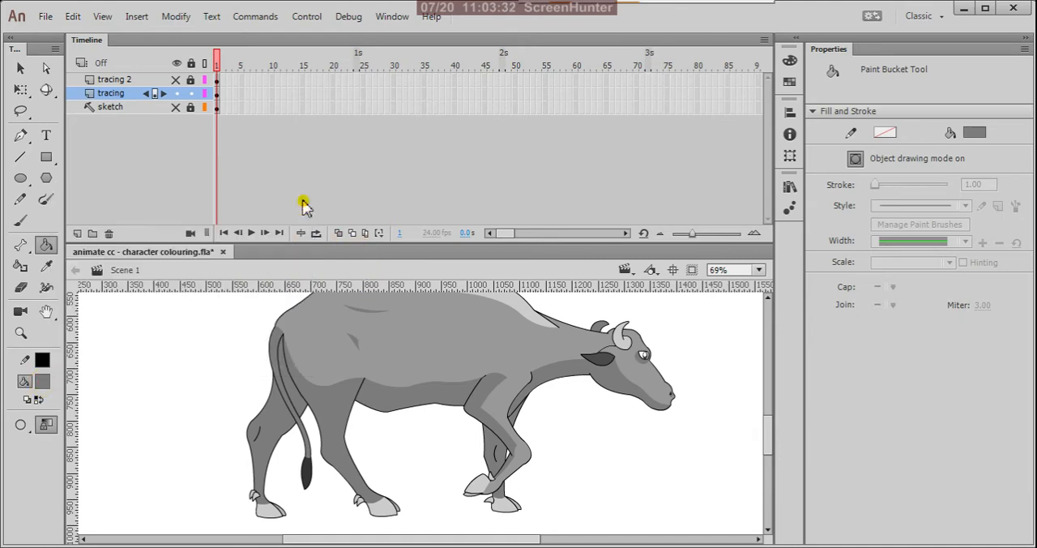
click(736, 372)
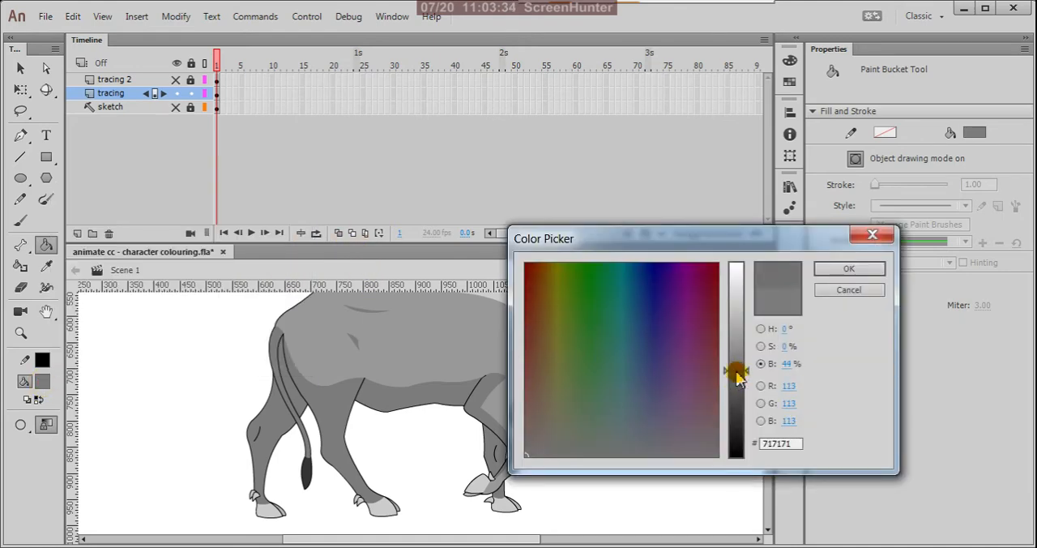
click(737, 373)
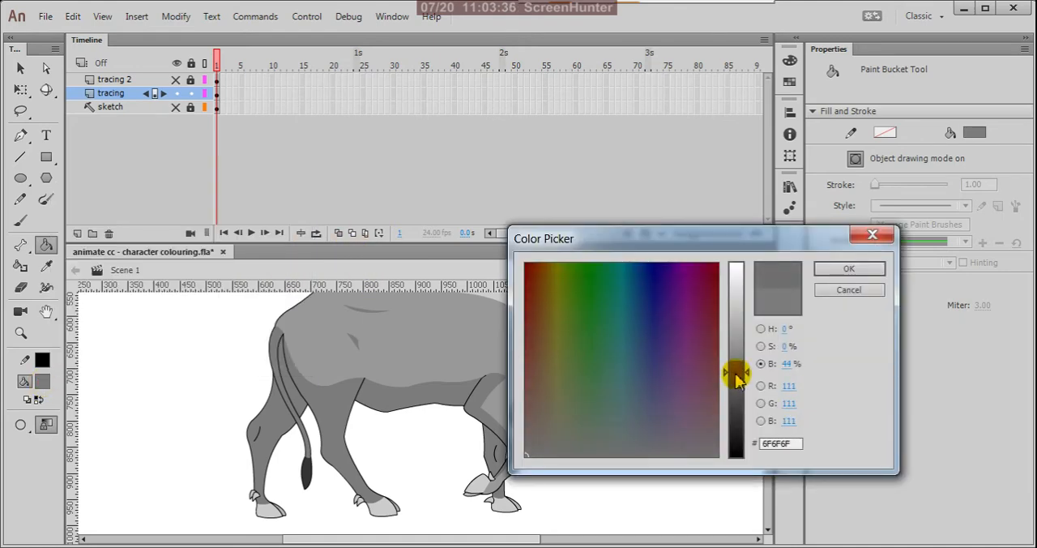
click(860, 270)
click(278, 425)
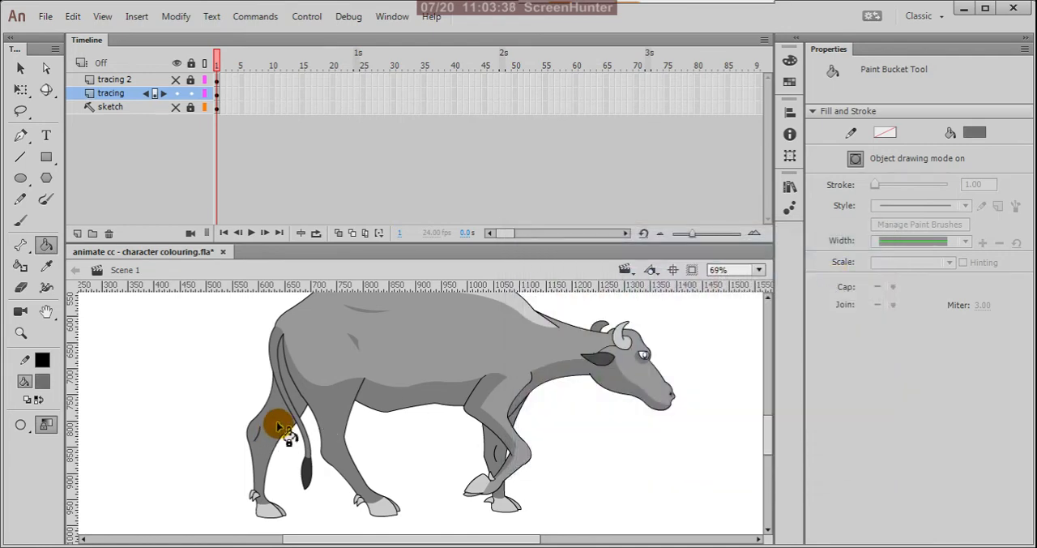
click(297, 405)
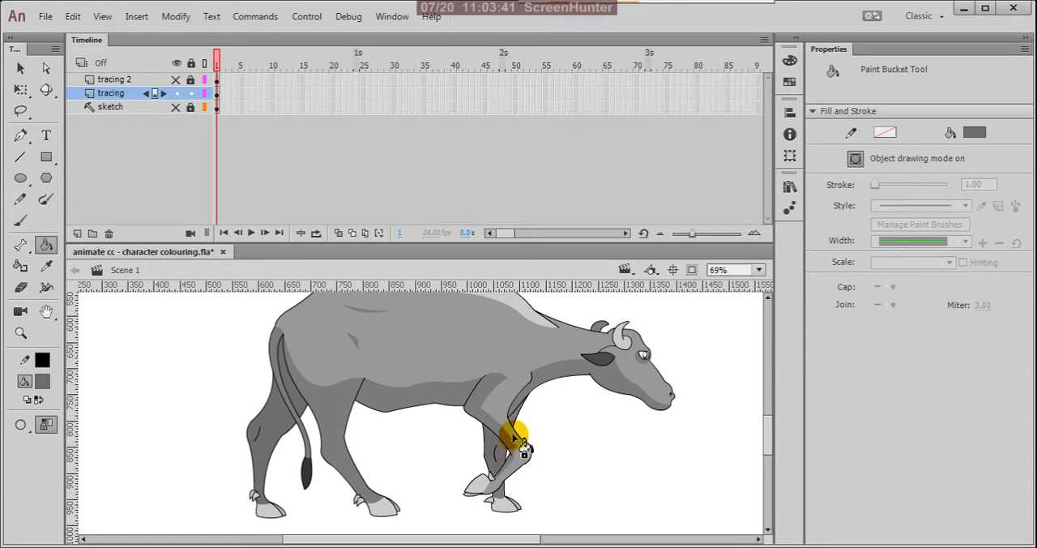
click(515, 417)
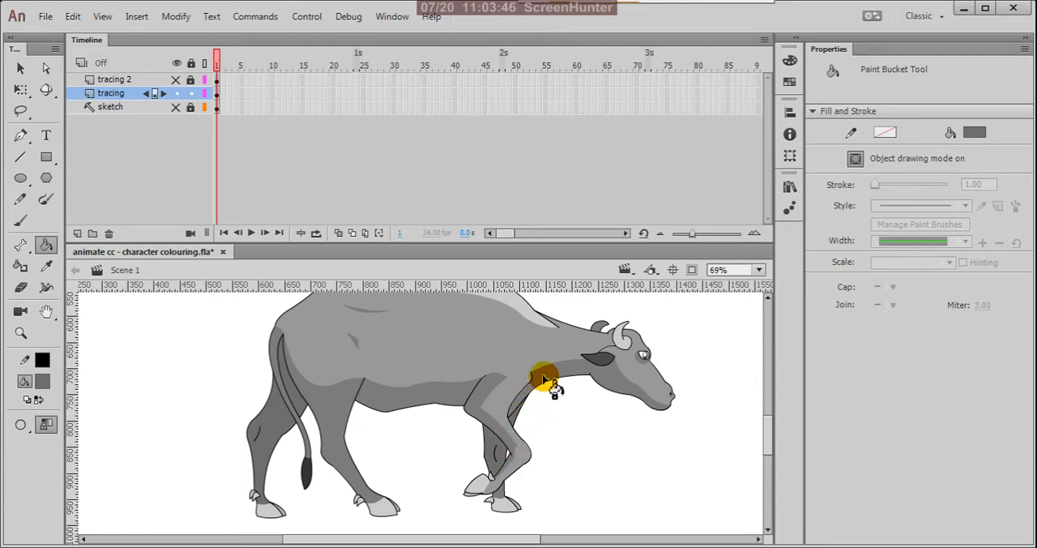
click(545, 378)
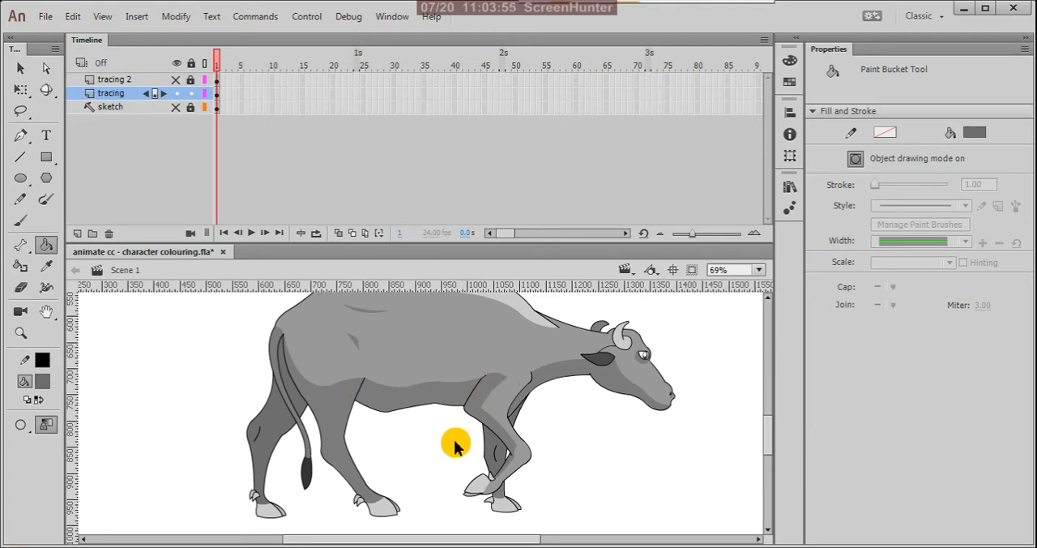
Step: Inspect the coloured cow's legs, back, eye and muzzle, both close up and as a whole figure
scroll(481, 474, up, 2)
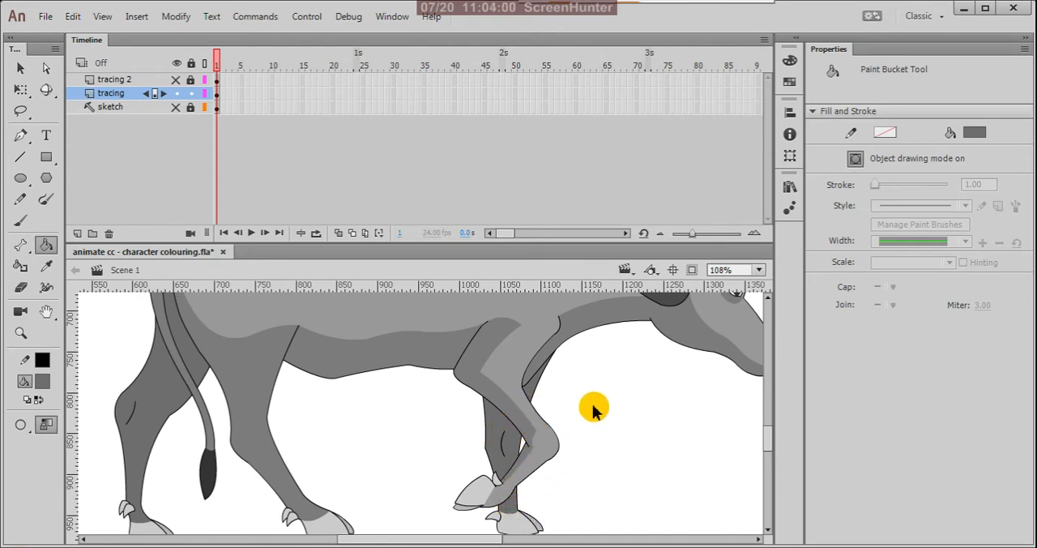
scroll(595, 410, down, 2)
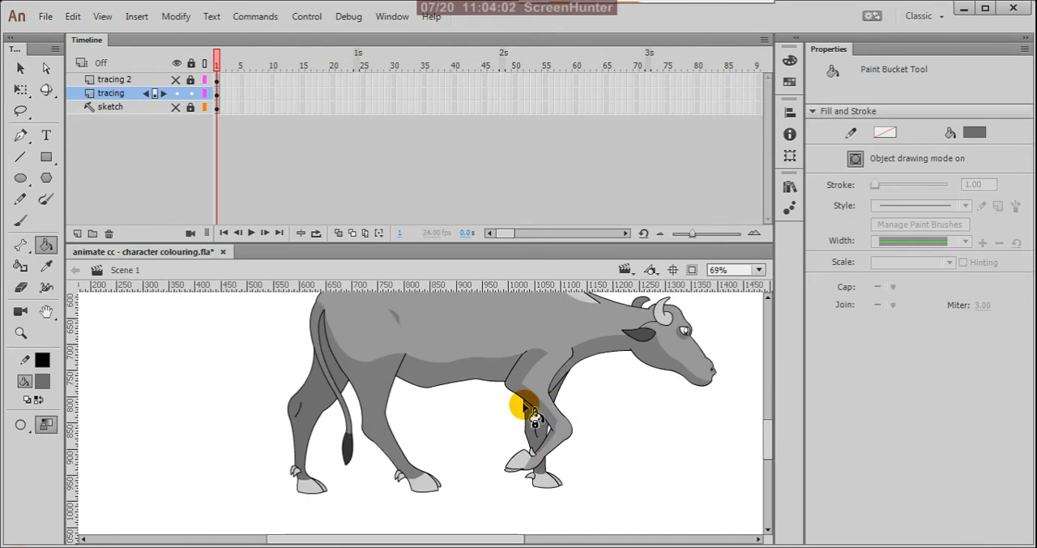
scroll(476, 435, down, 2)
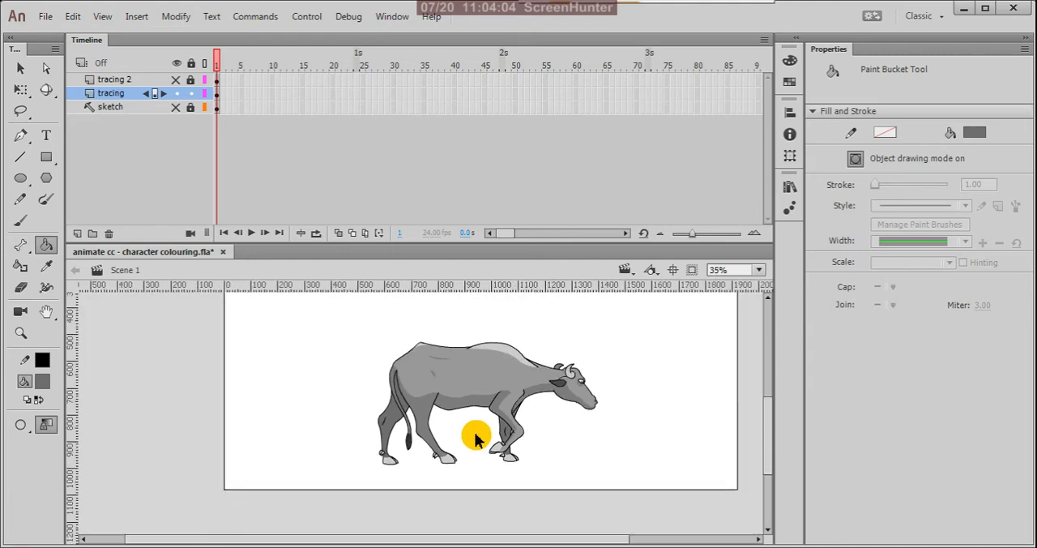
scroll(440, 370, up, 4)
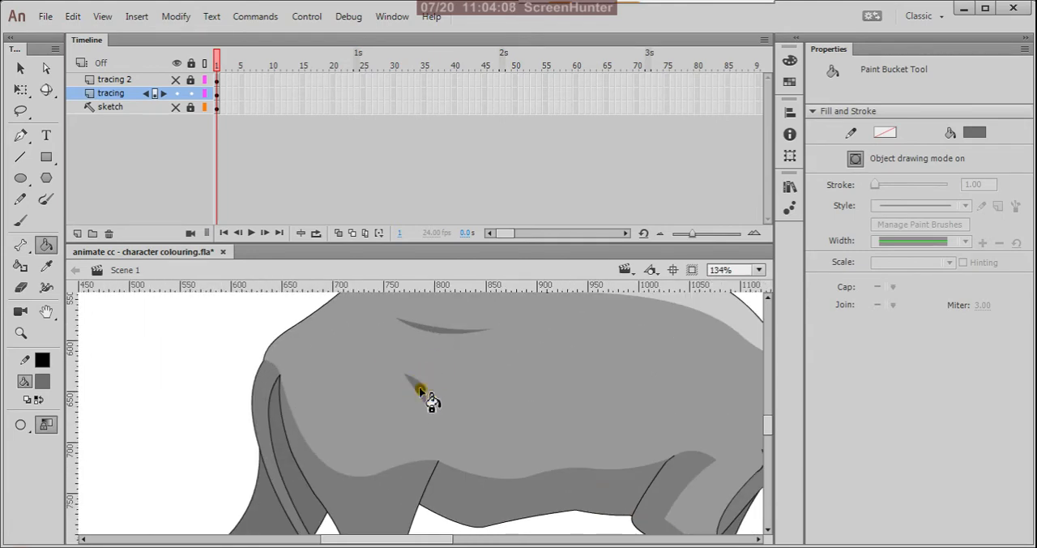
scroll(332, 448, down, 1)
scroll(334, 445, down, 2)
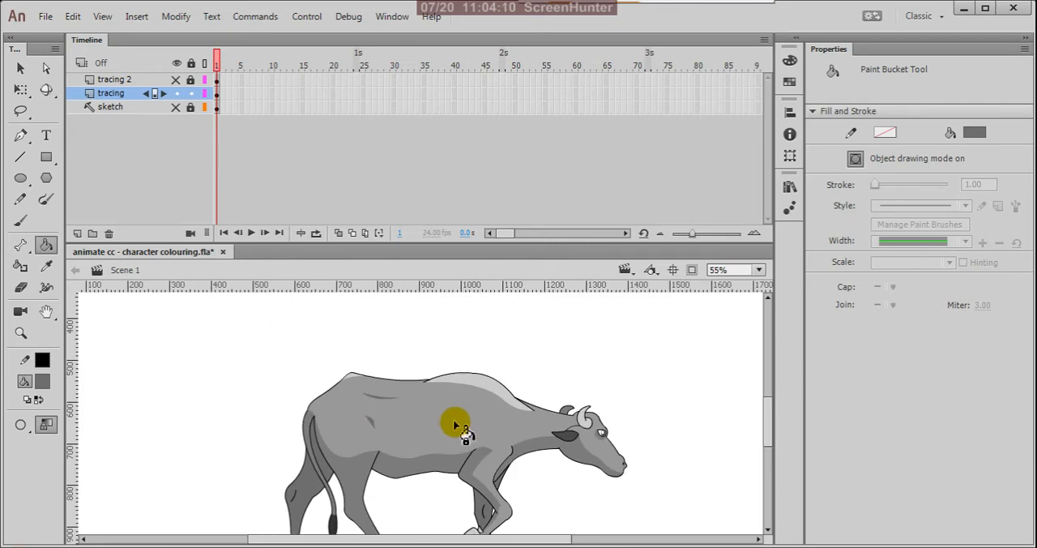
scroll(597, 433, up, 3)
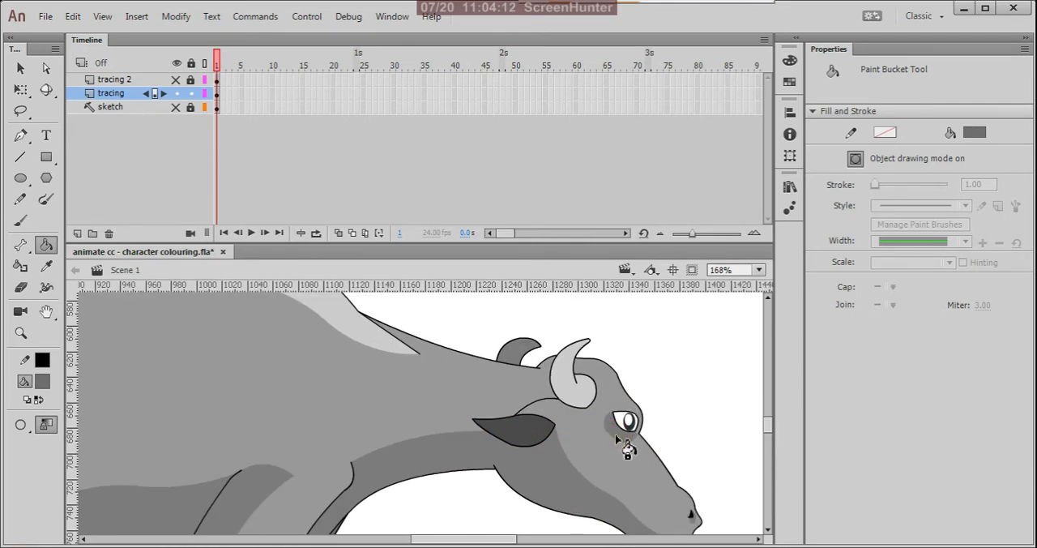
scroll(693, 520, up, 4)
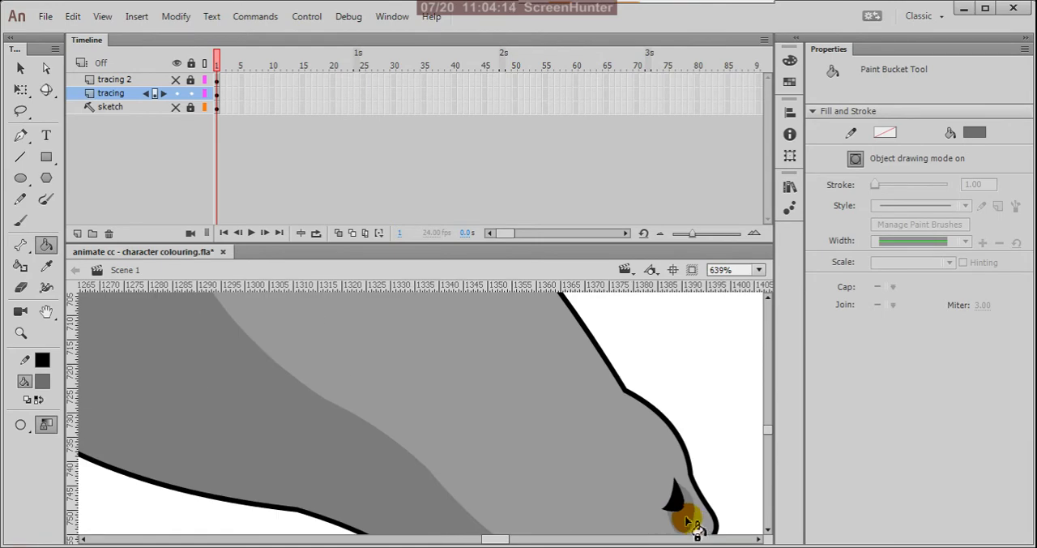
scroll(648, 397, down, 4)
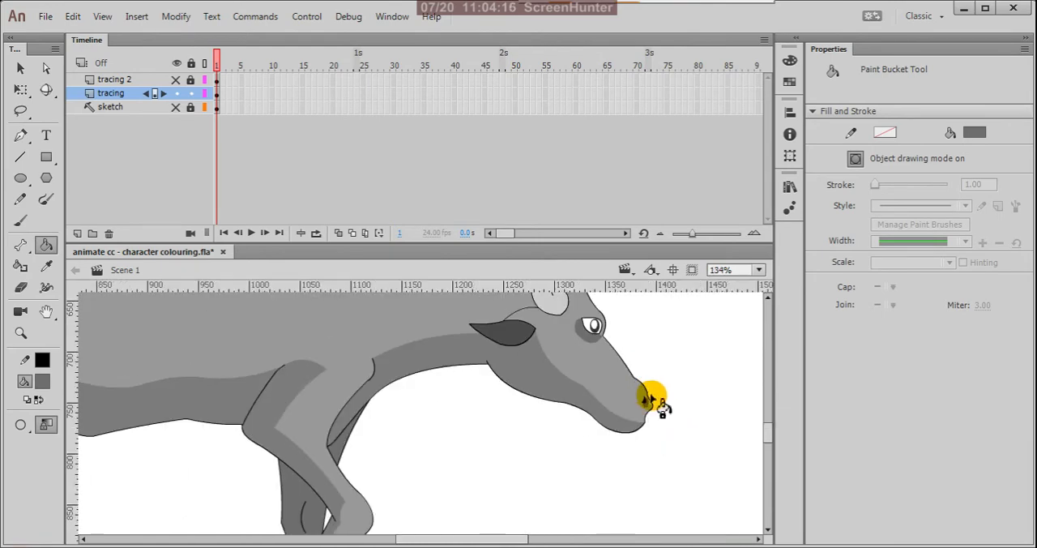
scroll(586, 394, down, 2)
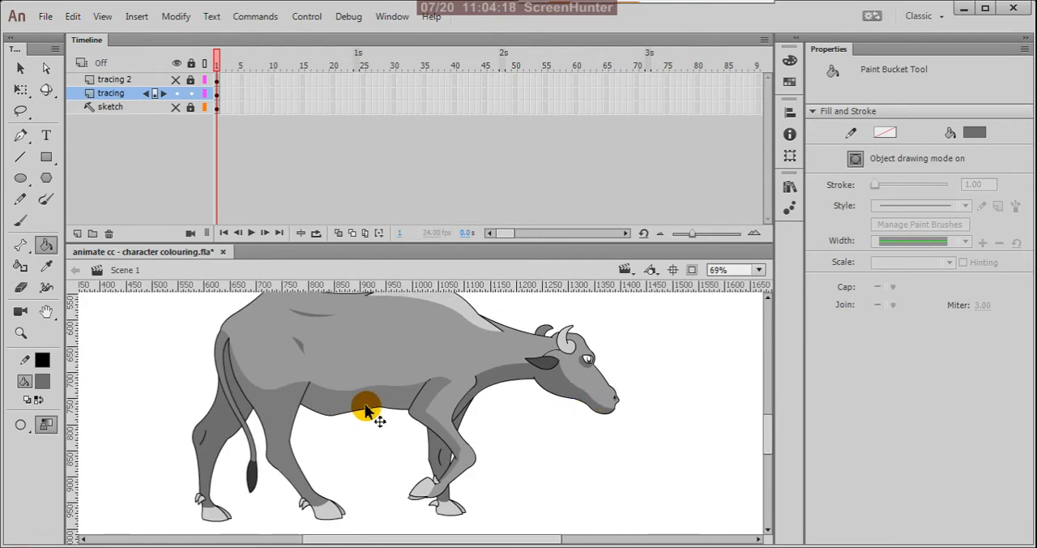
Step: Fill the shading of the belly, near hind leg and near front leg with the current darker grey using the Paint Bucket
click(377, 397)
click(278, 409)
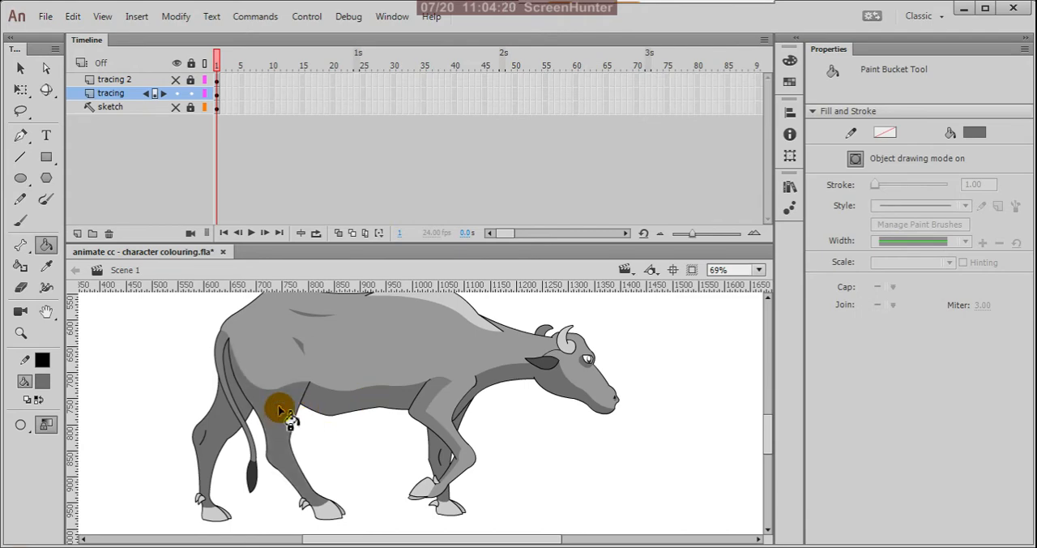
click(394, 451)
click(435, 432)
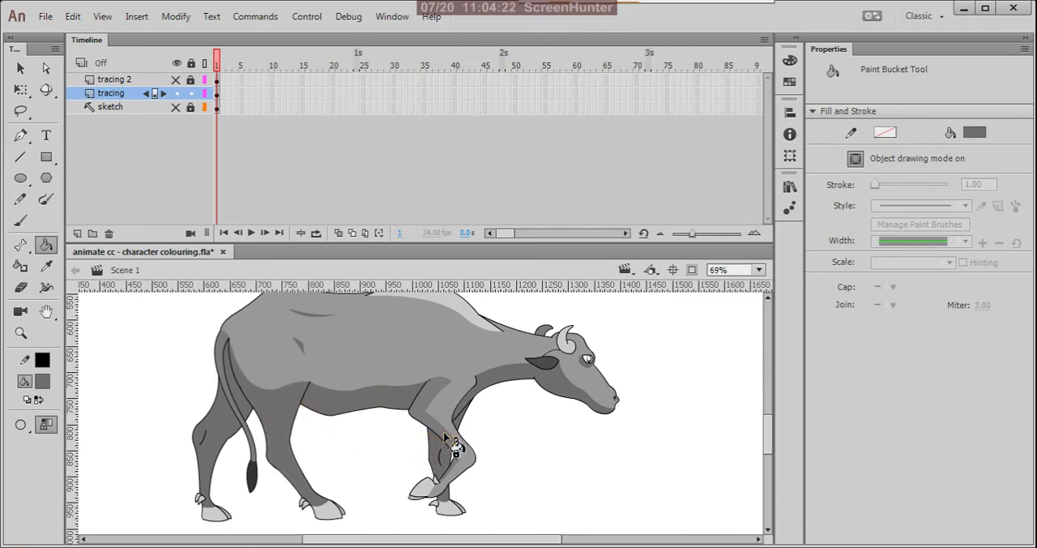
click(444, 435)
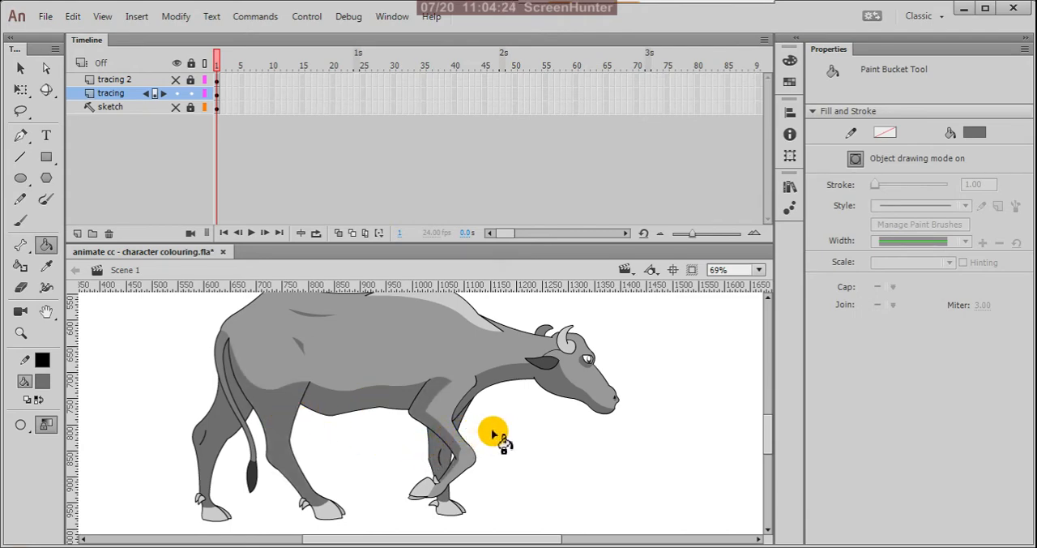
scroll(494, 435, down, 5)
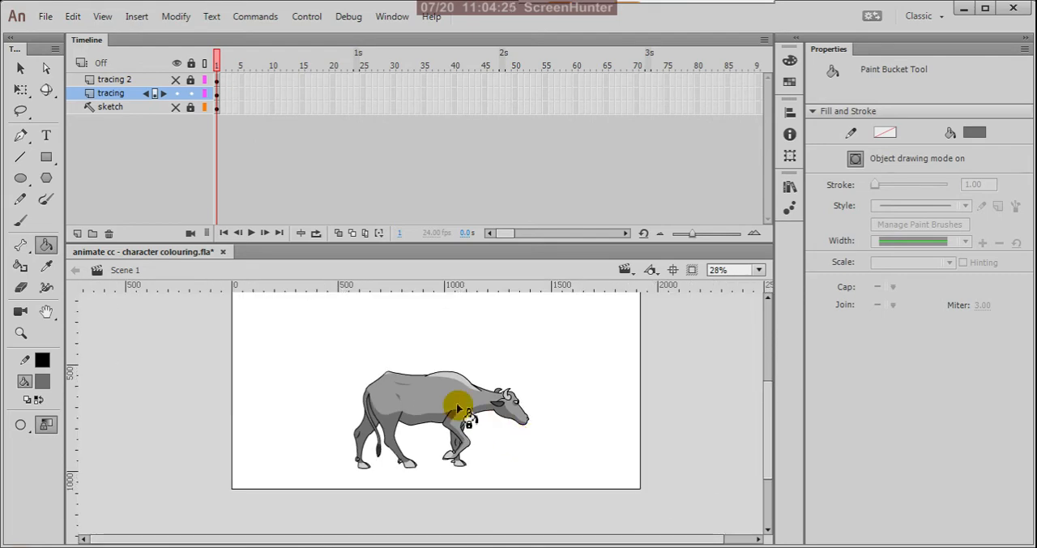
Step: Fill the shading at the base of the tail with the same darker grey and save the file
scroll(403, 396, up, 5)
scroll(403, 395, up, 3)
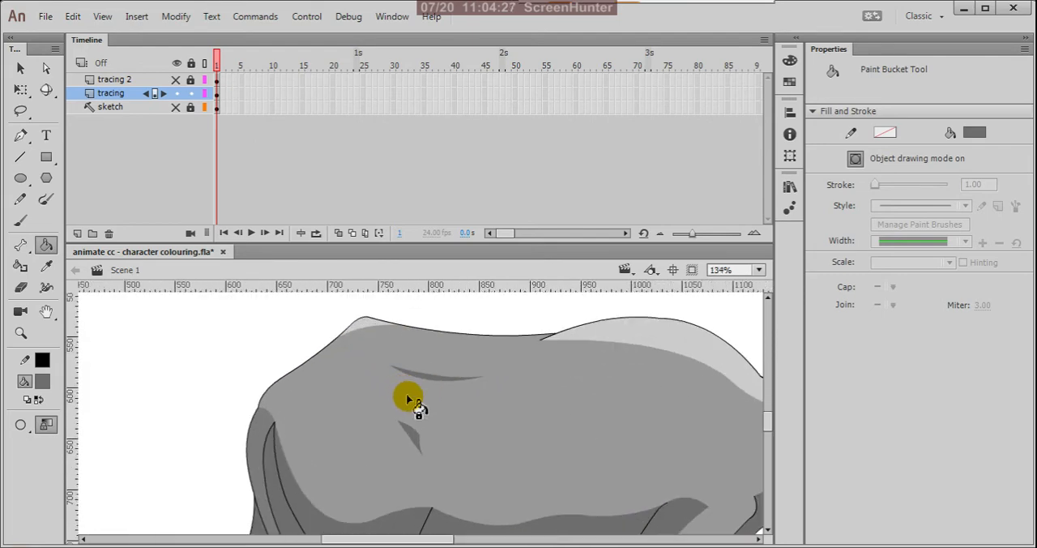
click(269, 428)
scroll(284, 381, down, 3)
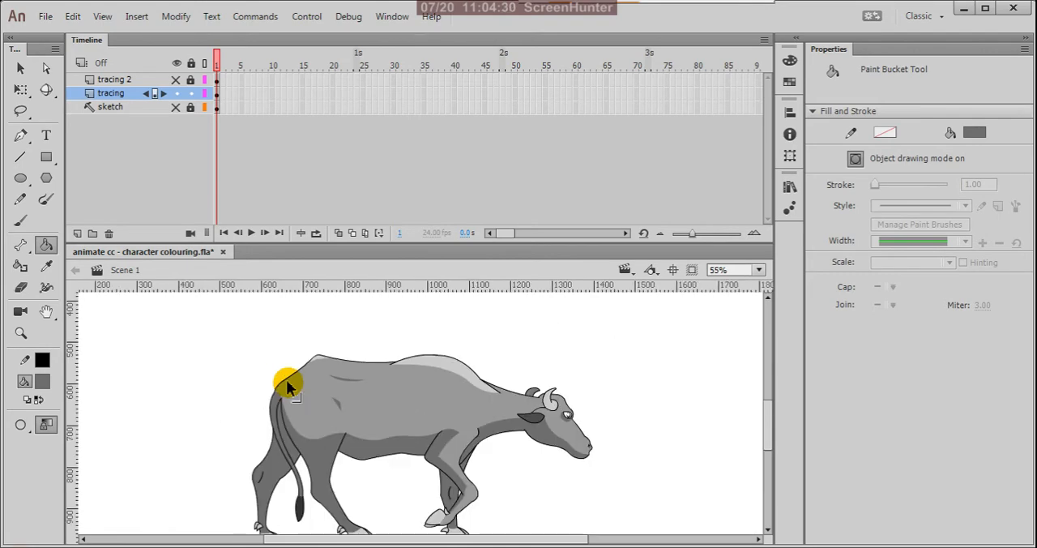
click(20, 68)
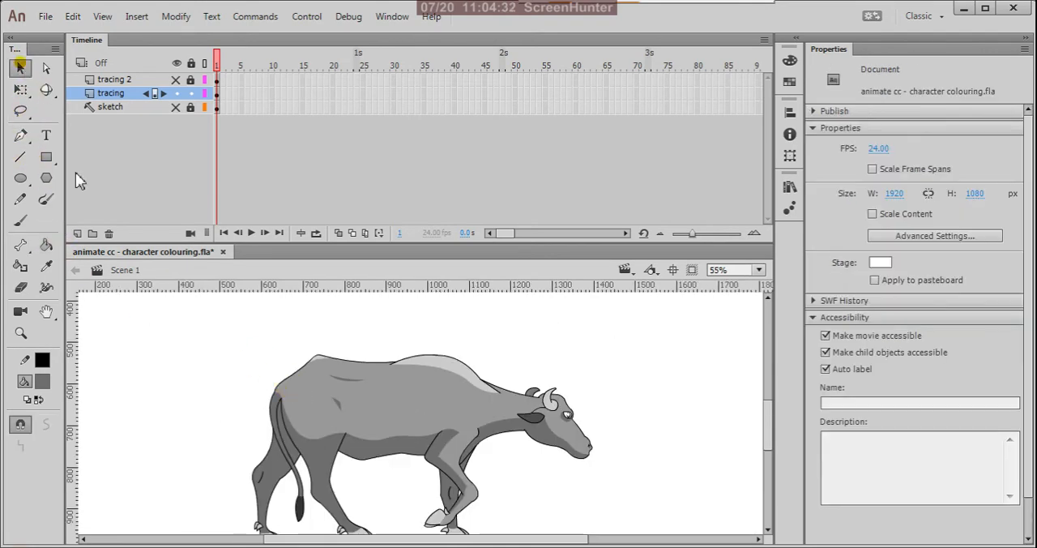
scroll(411, 377, down, 3)
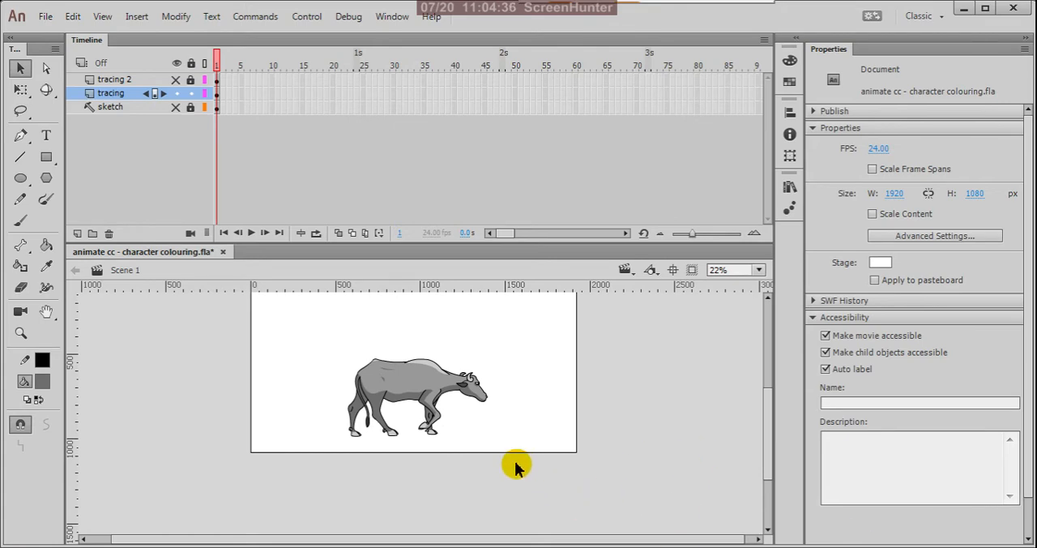
key(ctrl+s)
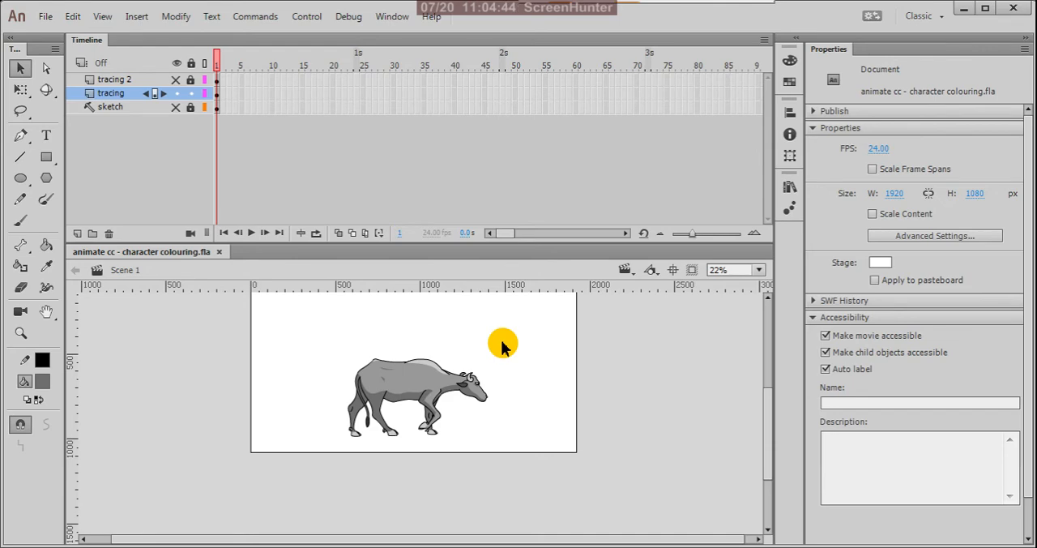
Step: Lock the tracing layer and add a new layer directly above the sketch layer for the background
scroll(402, 406, up, 2)
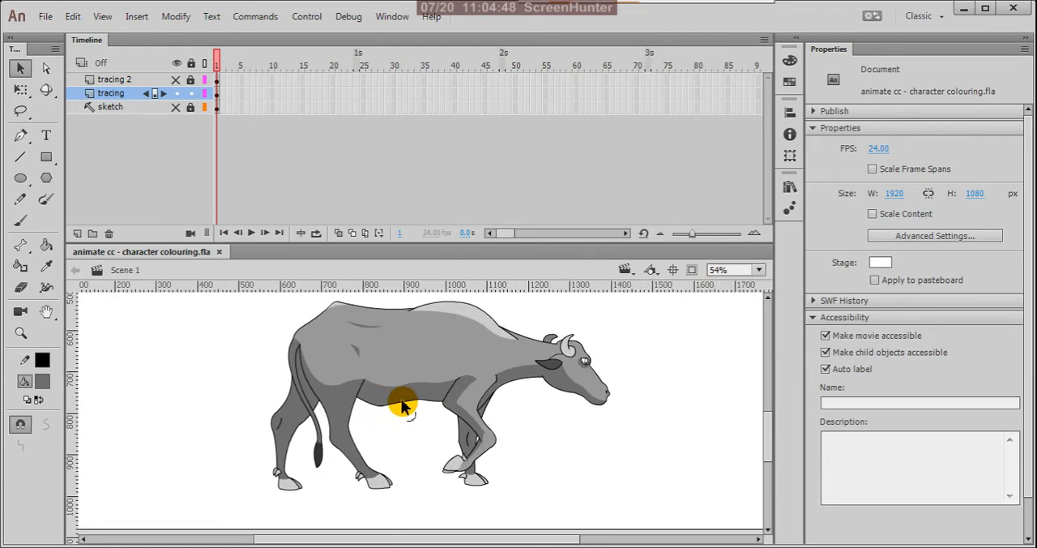
scroll(612, 443, down, 2)
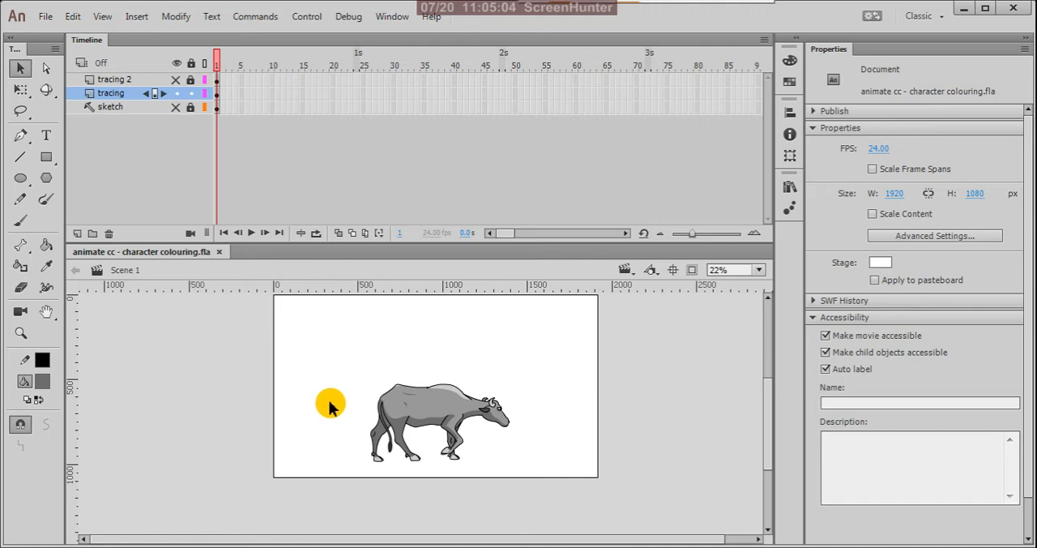
click(191, 94)
click(130, 107)
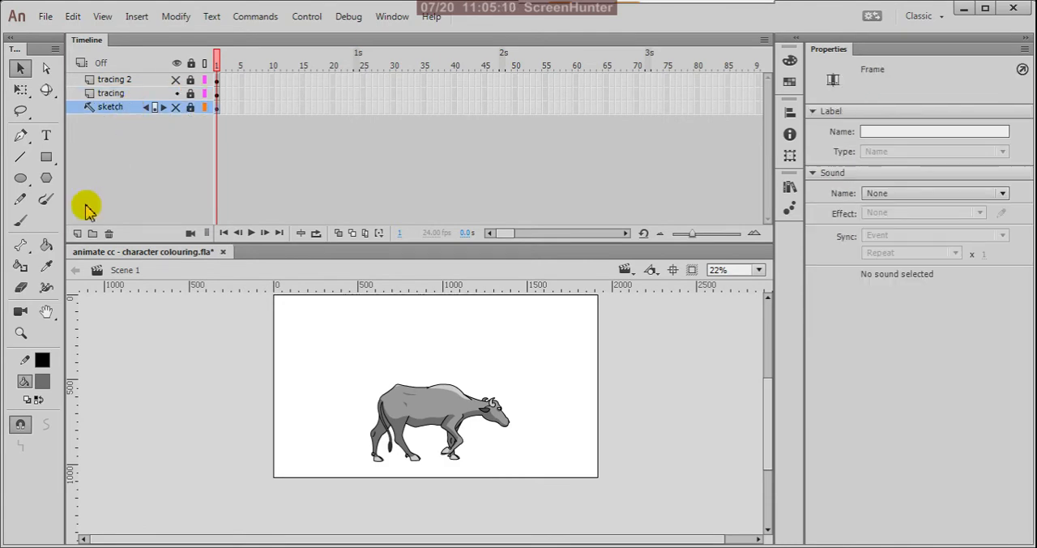
click(77, 234)
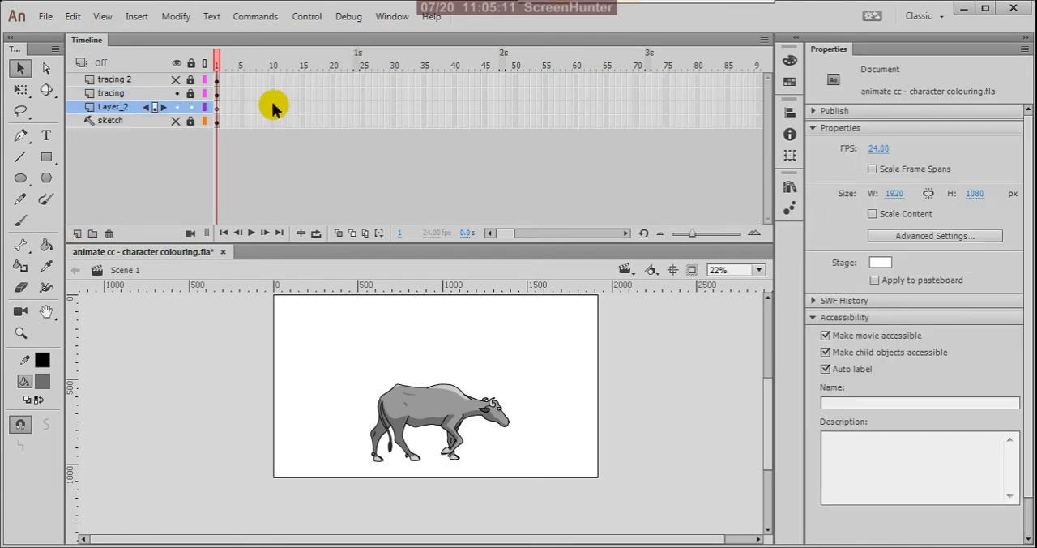
click(216, 109)
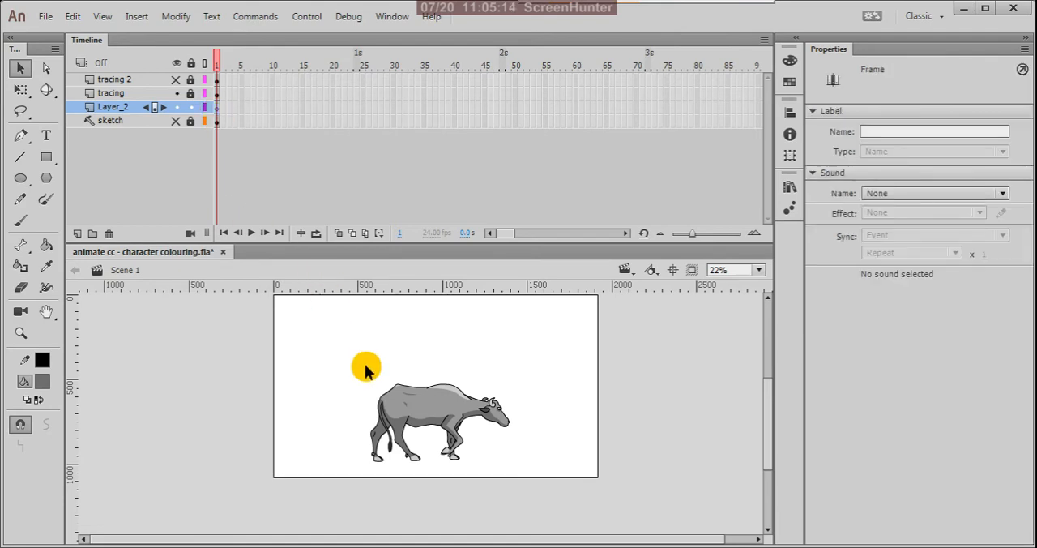
Step: Set the stroke colour to black and the fill colour to none
scroll(432, 458, down, 2)
scroll(431, 442, up, 1)
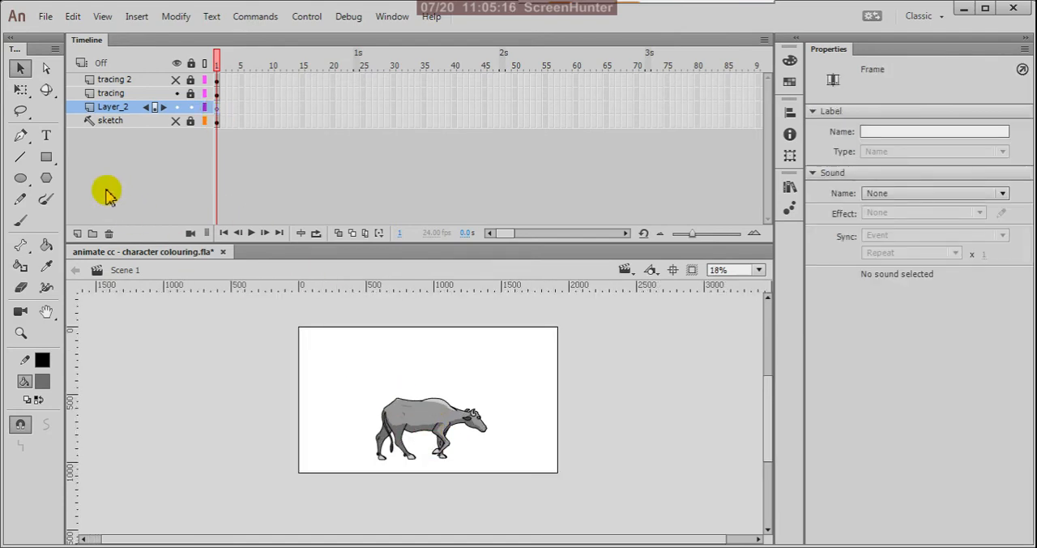
click(42, 359)
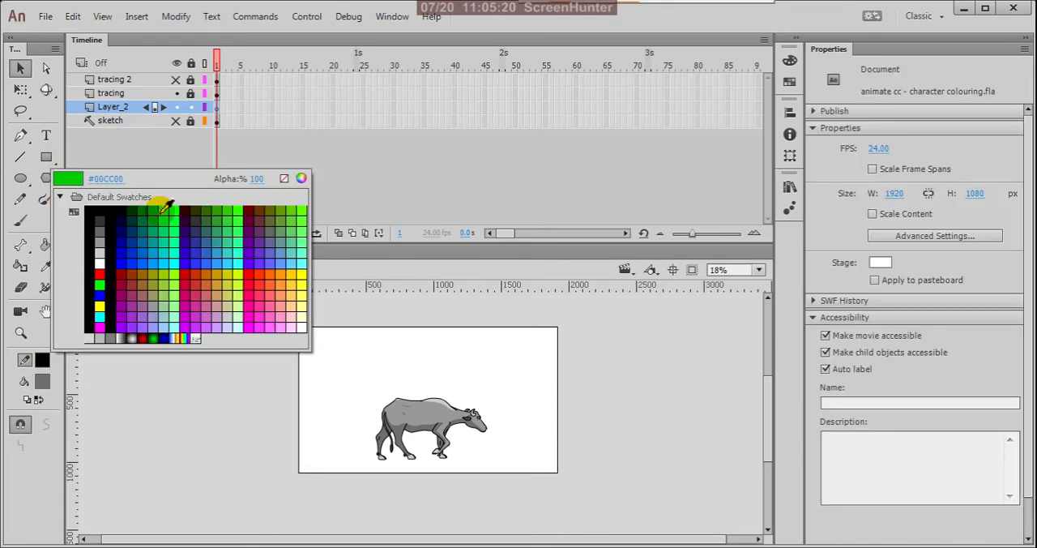
click(37, 384)
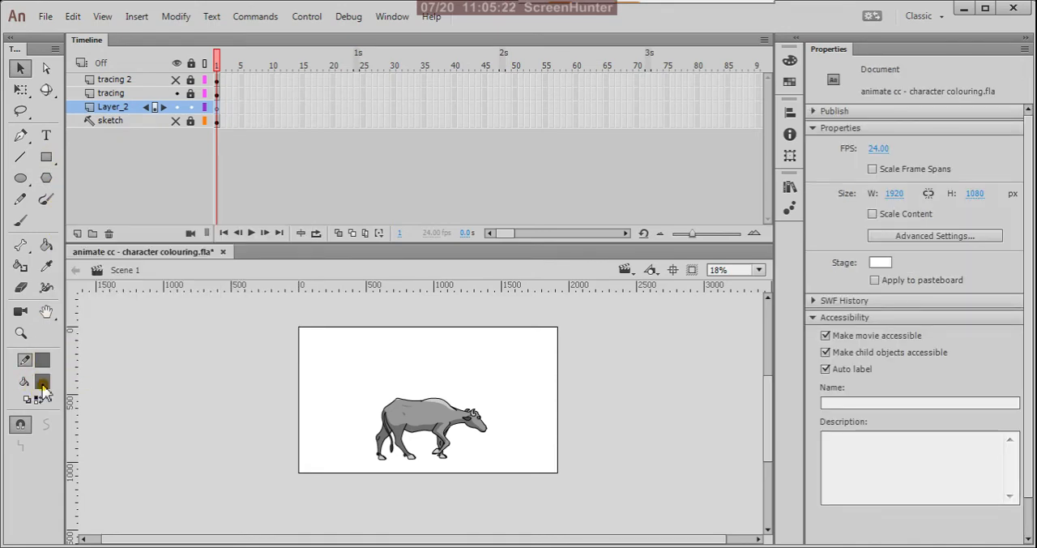
click(42, 362)
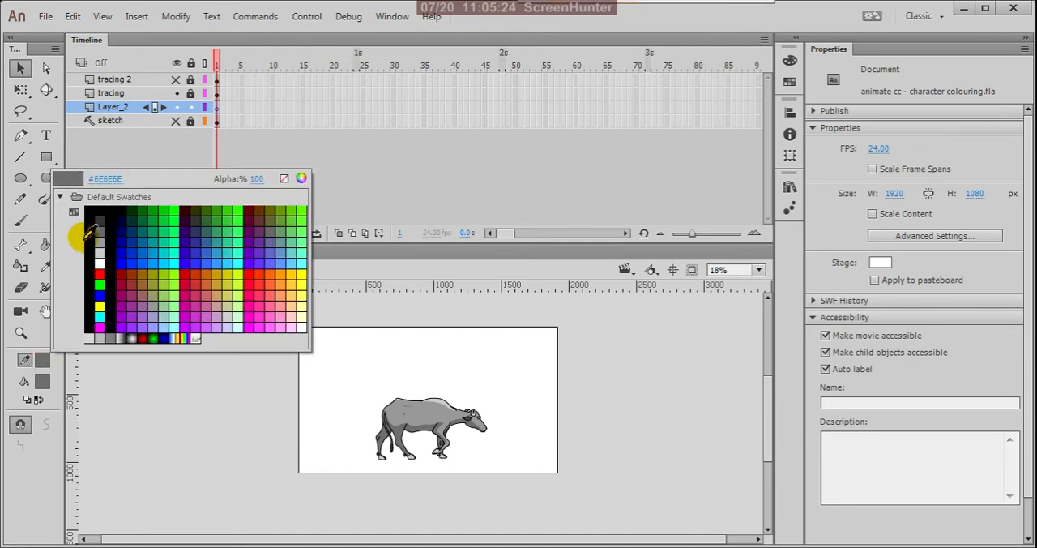
click(91, 210)
click(42, 381)
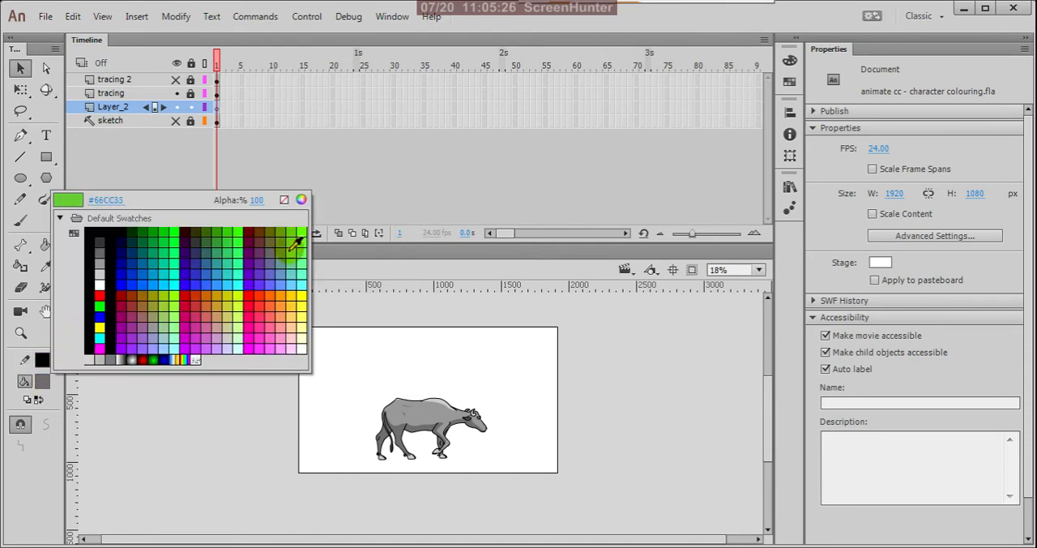
click(283, 200)
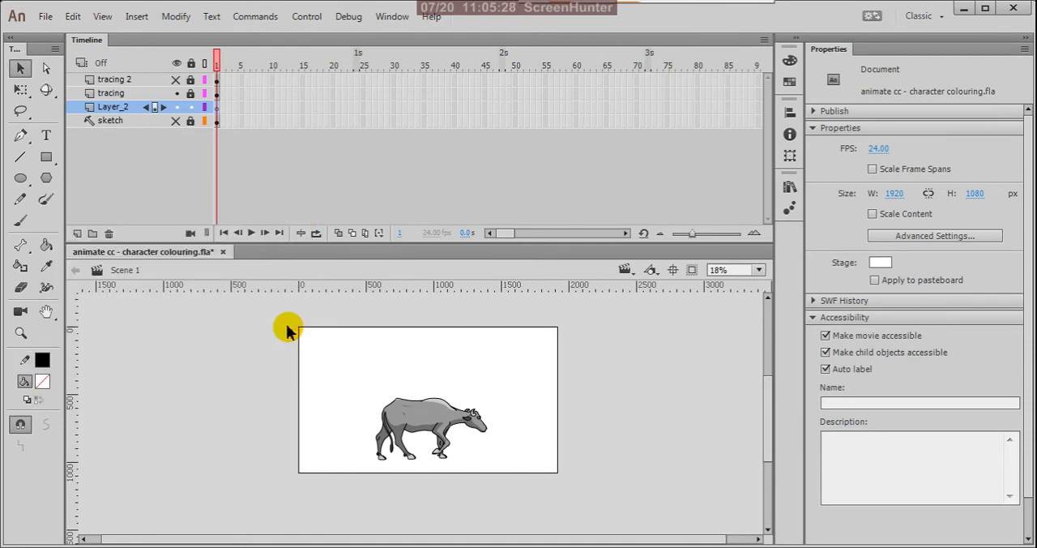
Step: Draw an unfilled rectangle slightly larger than the stage on the new layer
click(46, 156)
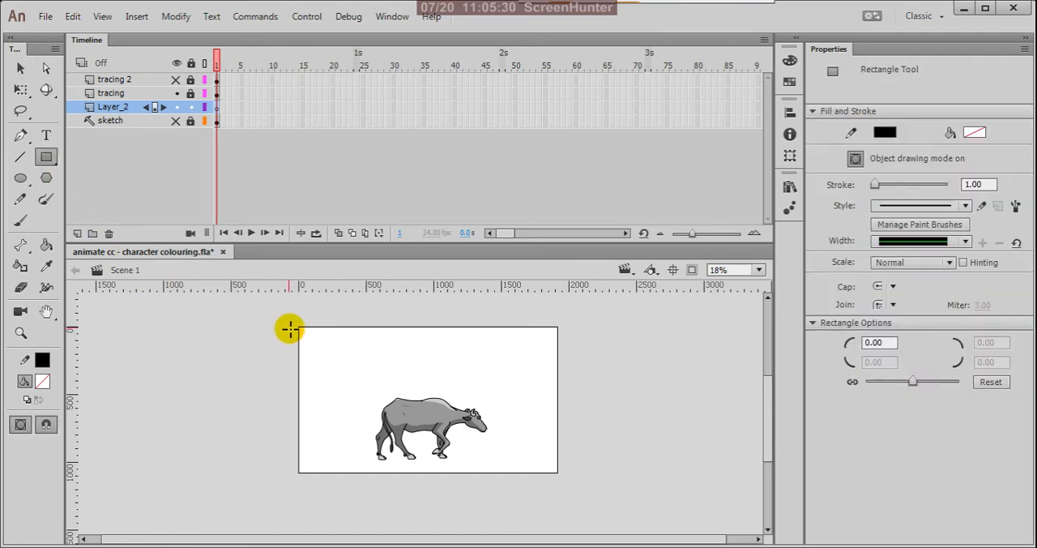
mouse_move(294, 323)
mouse_down()
mouse_move(384, 396)
mouse_move(566, 479)
mouse_up()
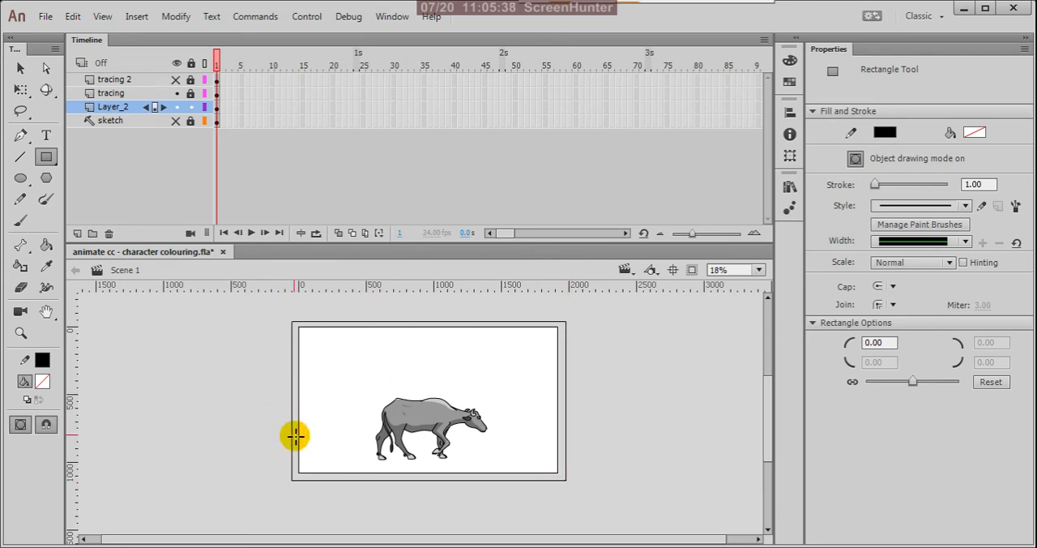
drag(294, 435, 350, 445)
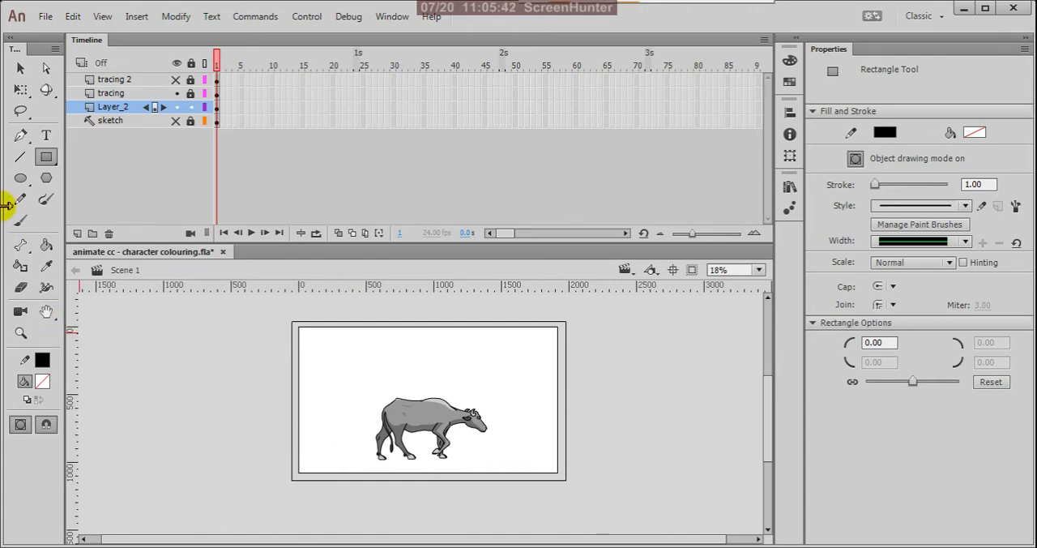
Step: Draw a ground line in two segments behind the cow, spanning the rectangle from side to side, and bend the left segment slightly upward
click(20, 157)
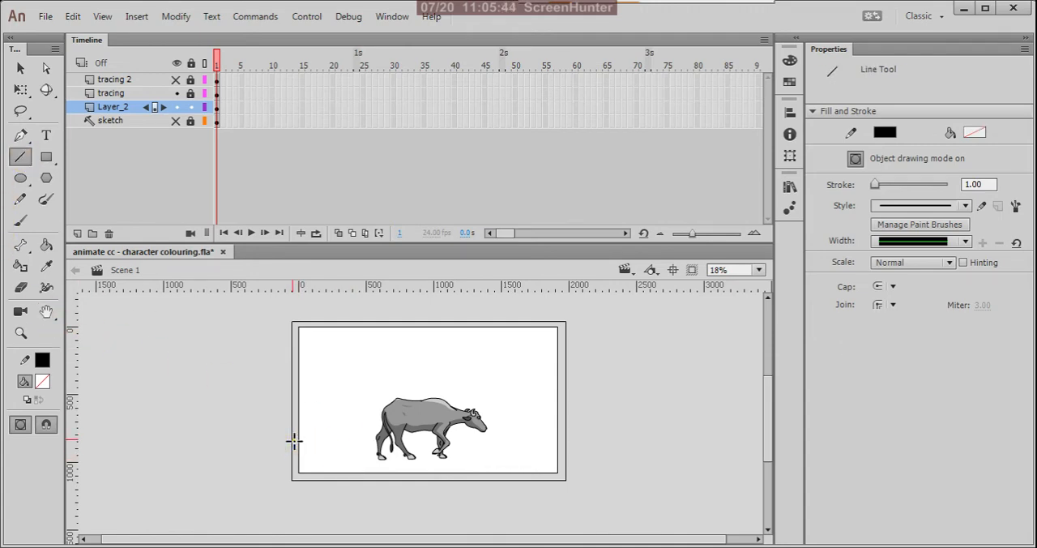
mouse_move(294, 440)
mouse_down()
mouse_move(370, 456)
mouse_move(580, 434)
mouse_up()
key(v)
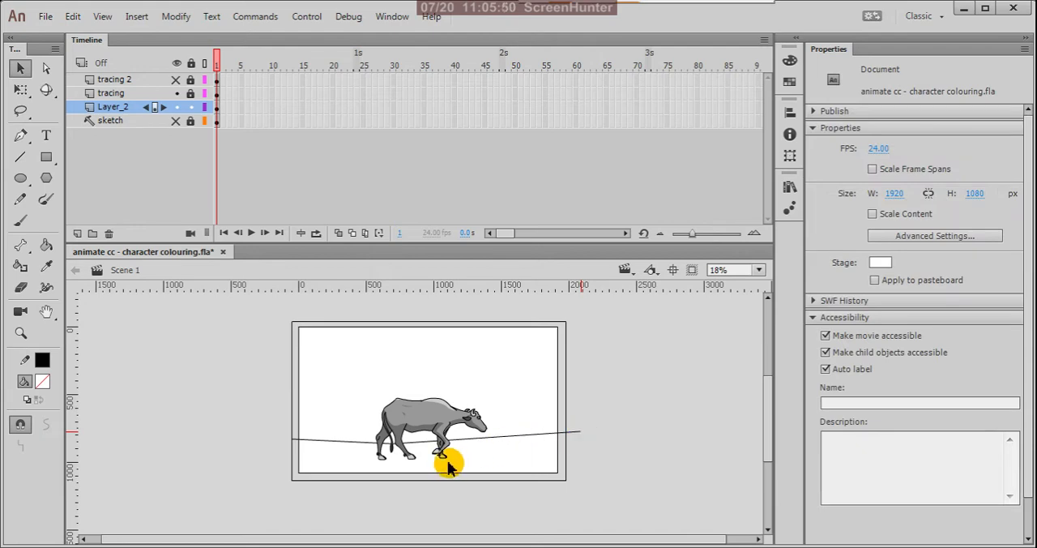
scroll(426, 457, up, 2)
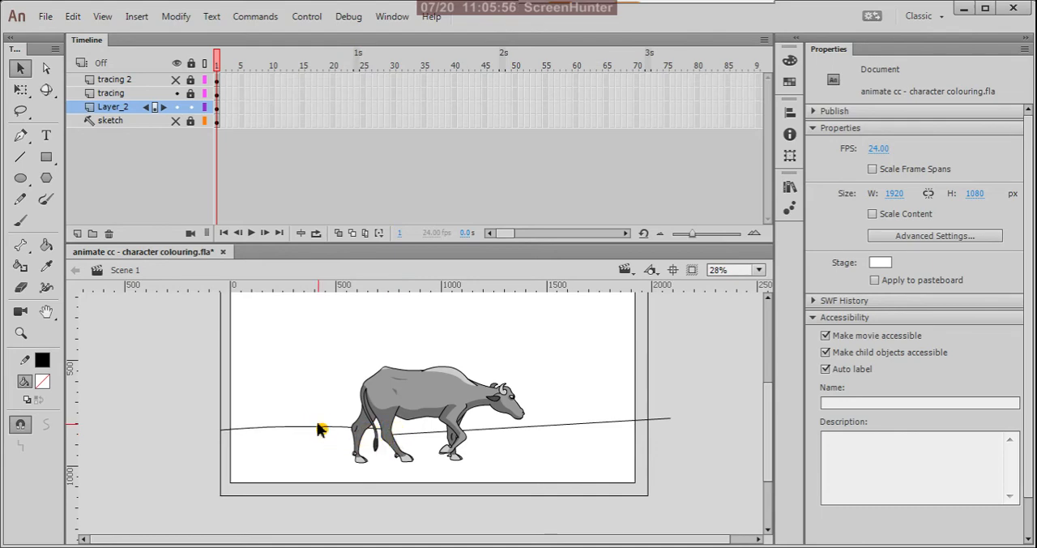
Step: Bend the ground line's left segment slightly downward and its right segment slightly upward into a gentle hill
drag(317, 428, 320, 438)
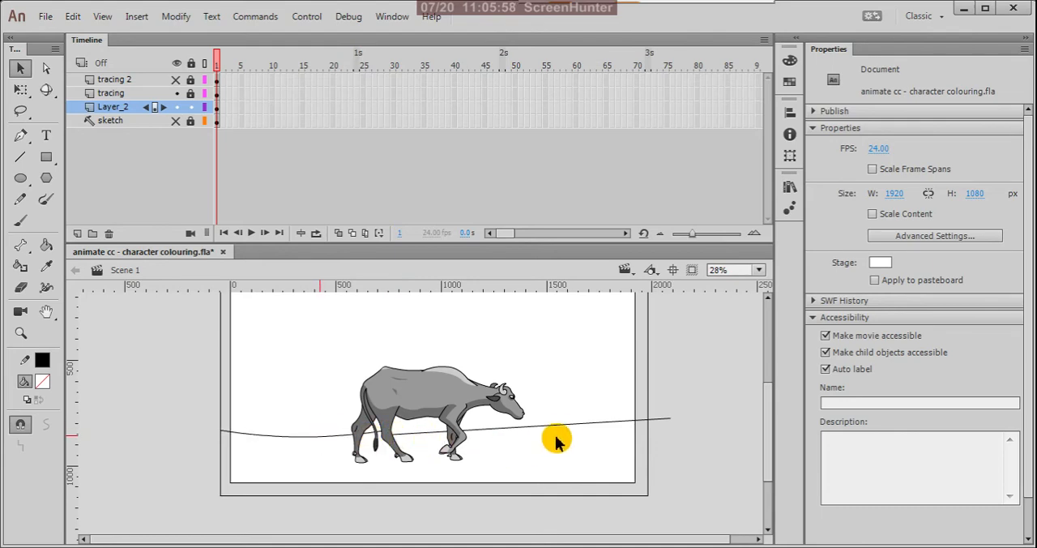
drag(569, 423, 581, 411)
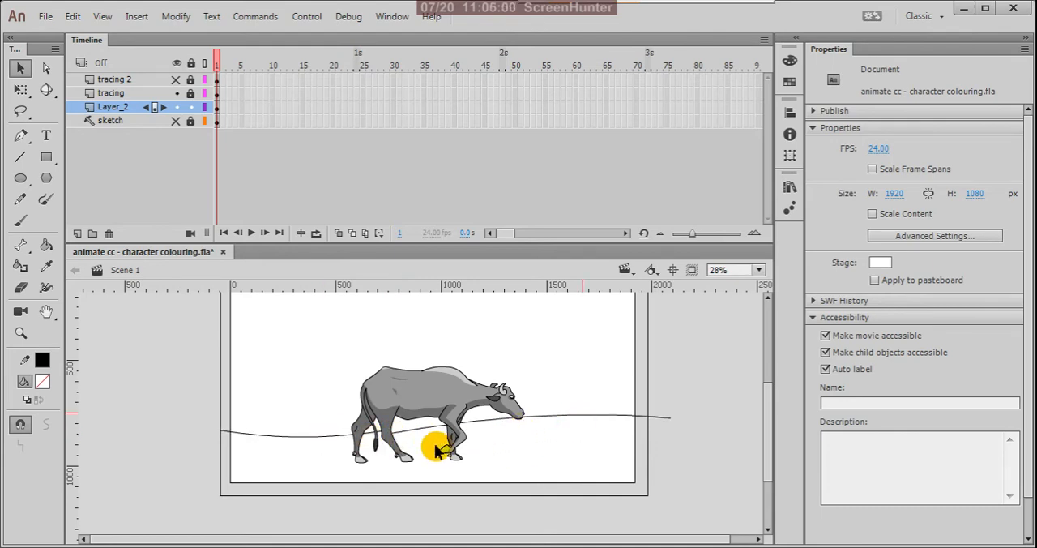
Step: Hide the tracing layer and join the left ground segment's inner end to the start of the right segment
scroll(405, 437, up, 5)
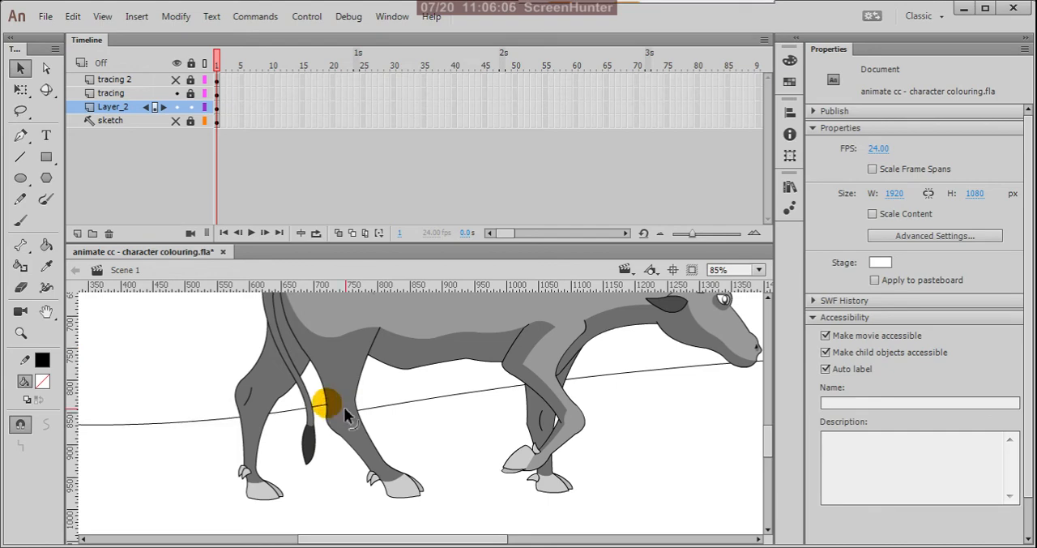
click(176, 93)
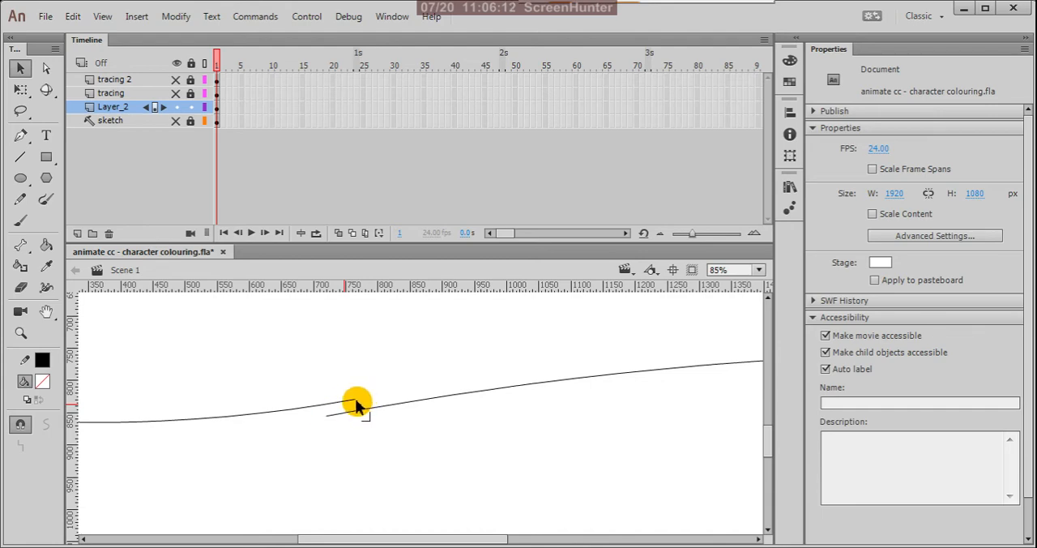
drag(356, 399, 324, 407)
scroll(429, 397, down, 5)
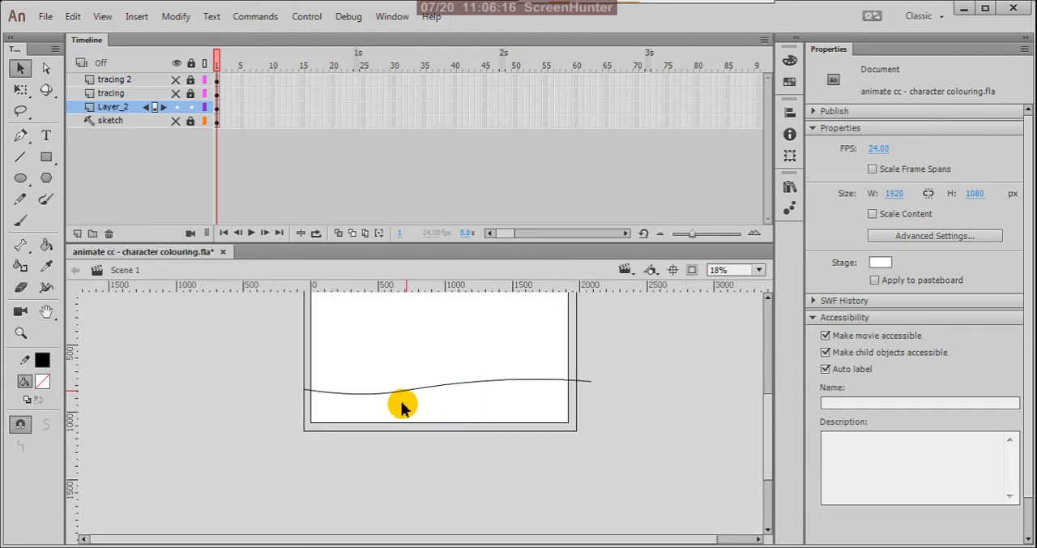
scroll(404, 404, up, 3)
drag(299, 389, 280, 386)
scroll(486, 412, down, 3)
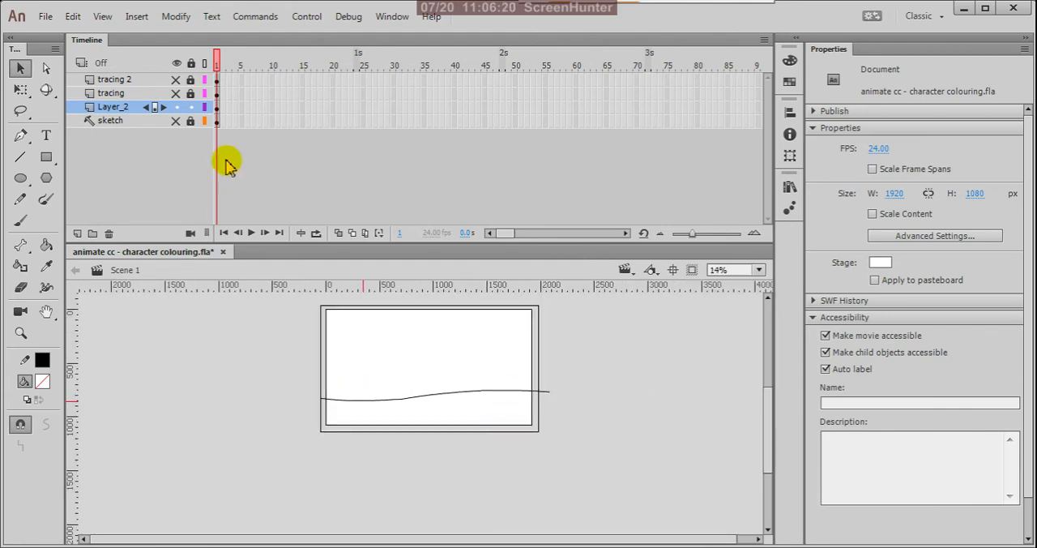
Step: Show the tracing layer again and attach the ground line's left end to the rectangle's left edge
click(177, 93)
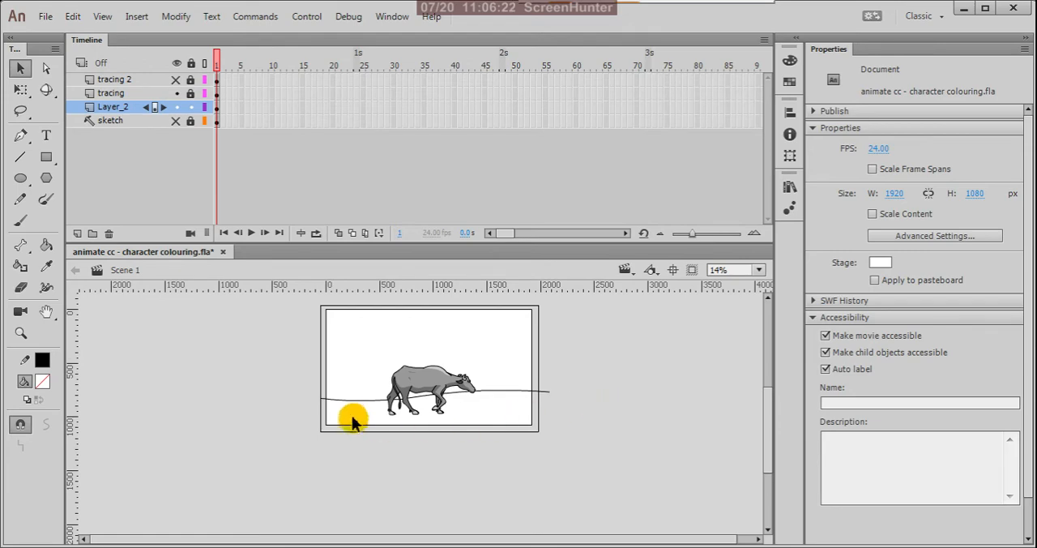
key(ctrl+=)
drag(224, 389, 218, 390)
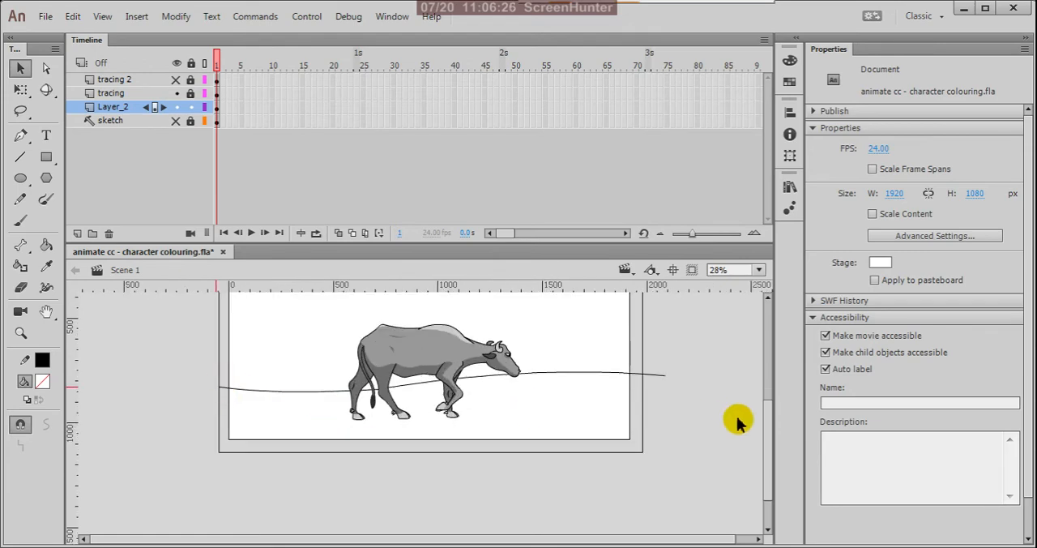
scroll(648, 432, down, 3)
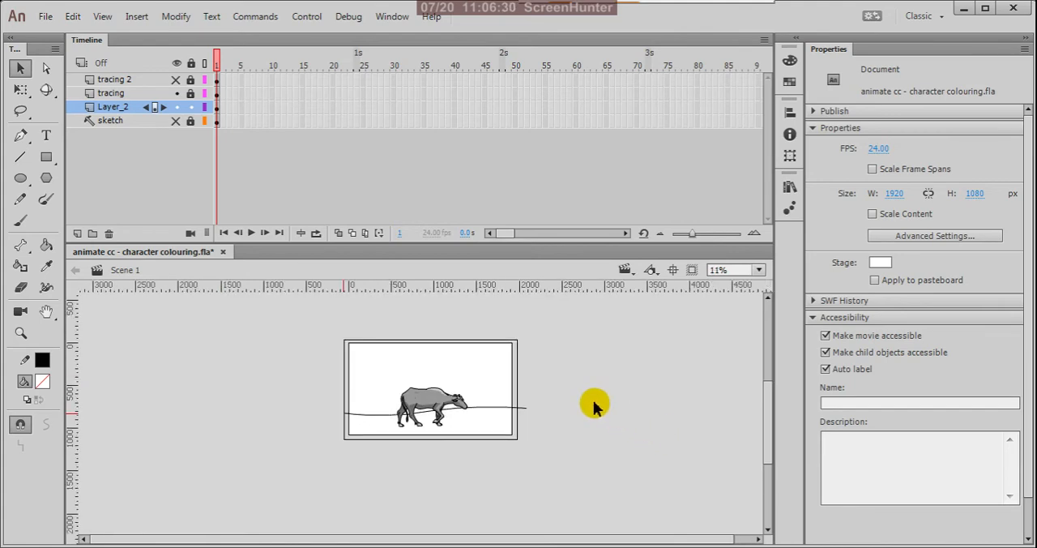
Step: Break apart the background rectangle and the ground line into plain shapes
drag(315, 322, 620, 502)
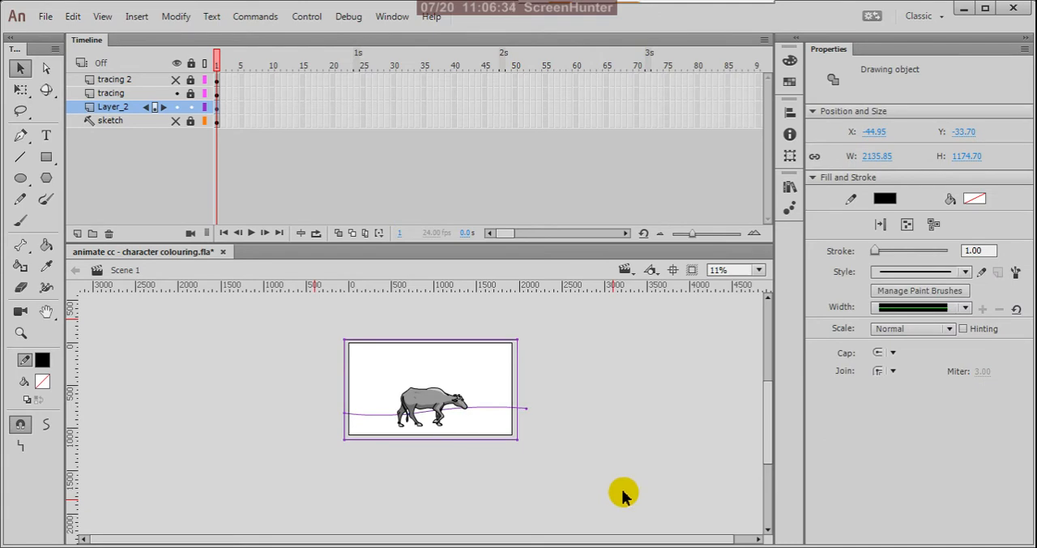
key(ctrl+b)
click(619, 435)
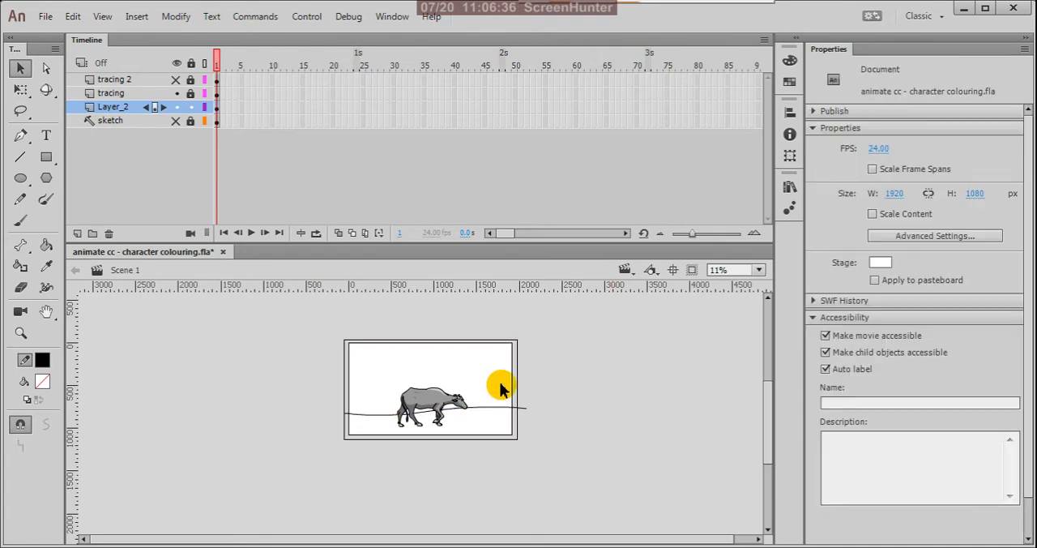
Step: Fill the sky area above the ground line with blue #6699FF using the Paint Bucket
click(42, 382)
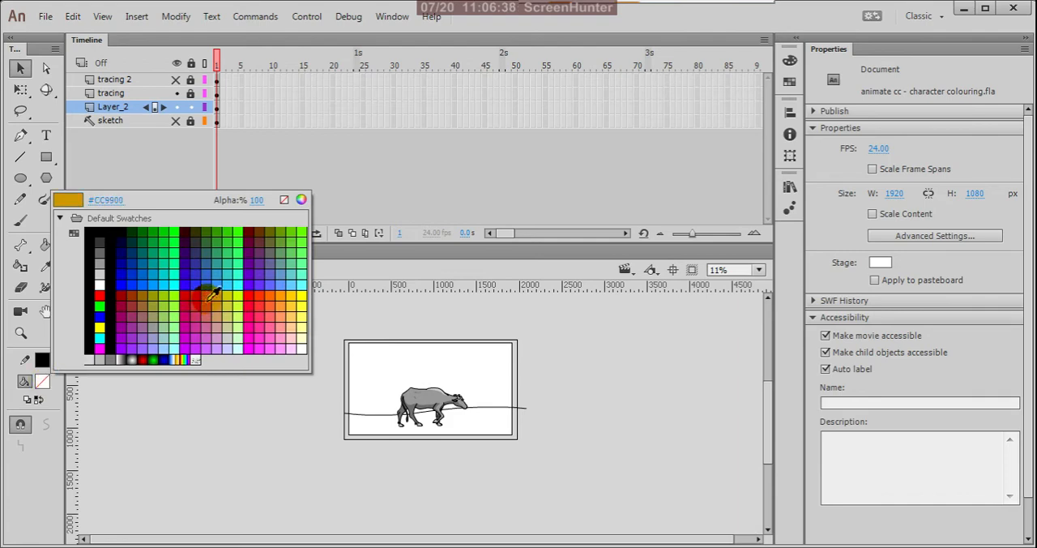
click(283, 282)
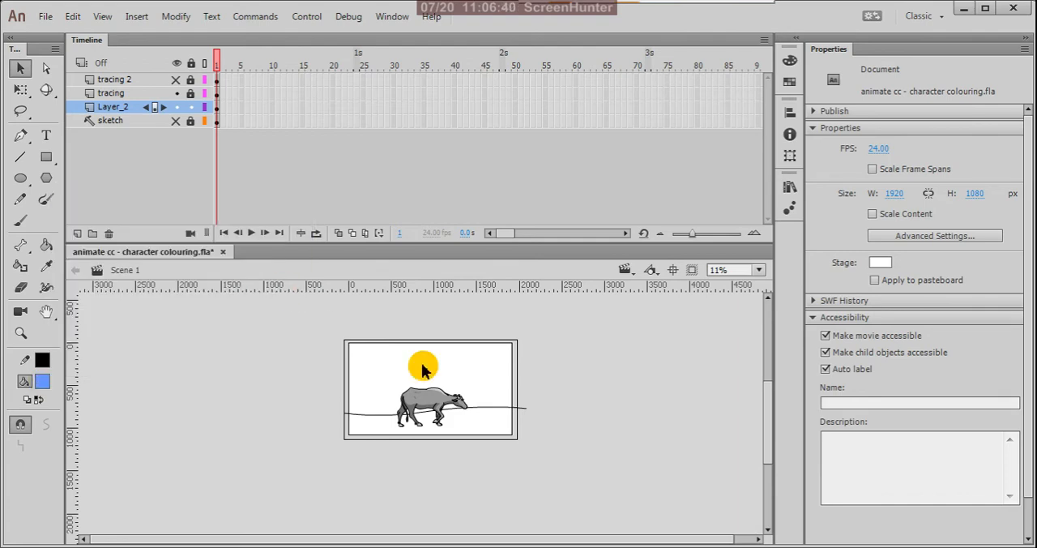
key(k)
click(456, 374)
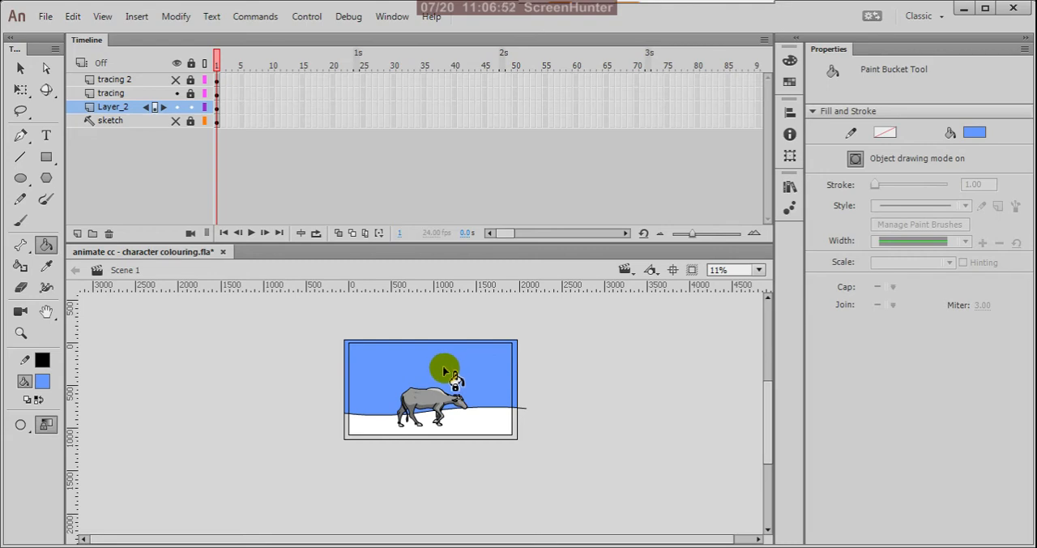
click(20, 68)
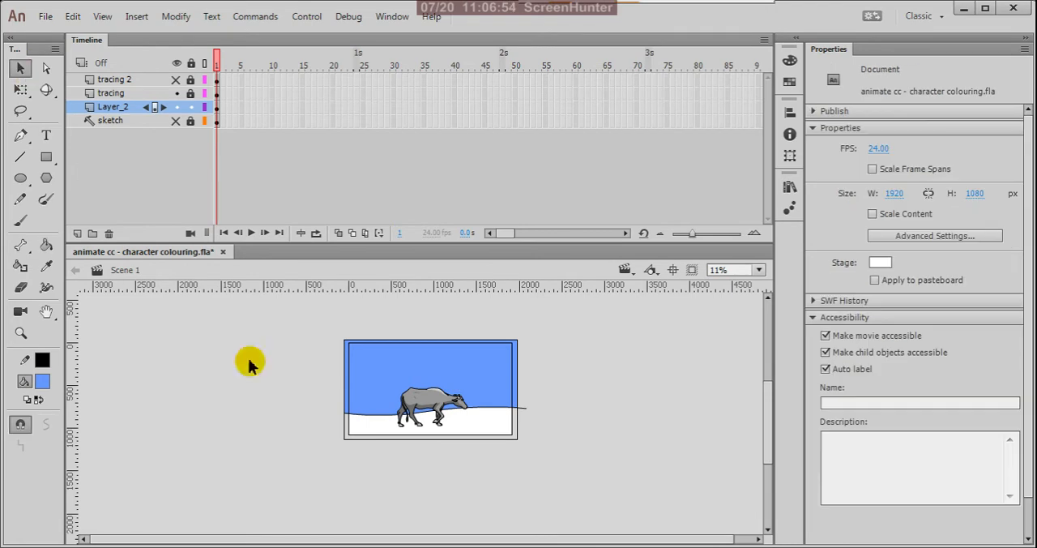
Step: Fill the ground area below the line with green #669900 using the Paint Bucket
click(42, 381)
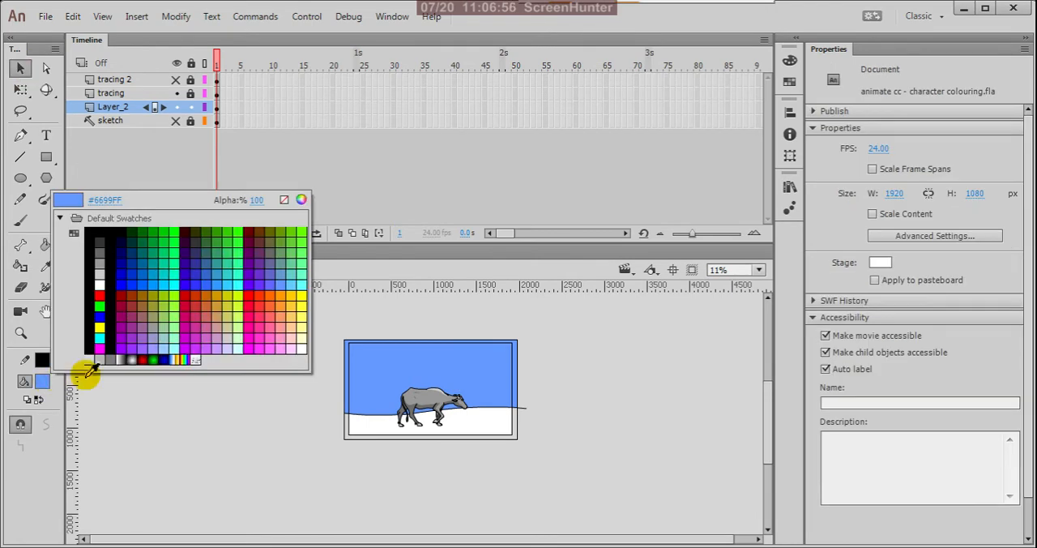
click(282, 231)
key(k)
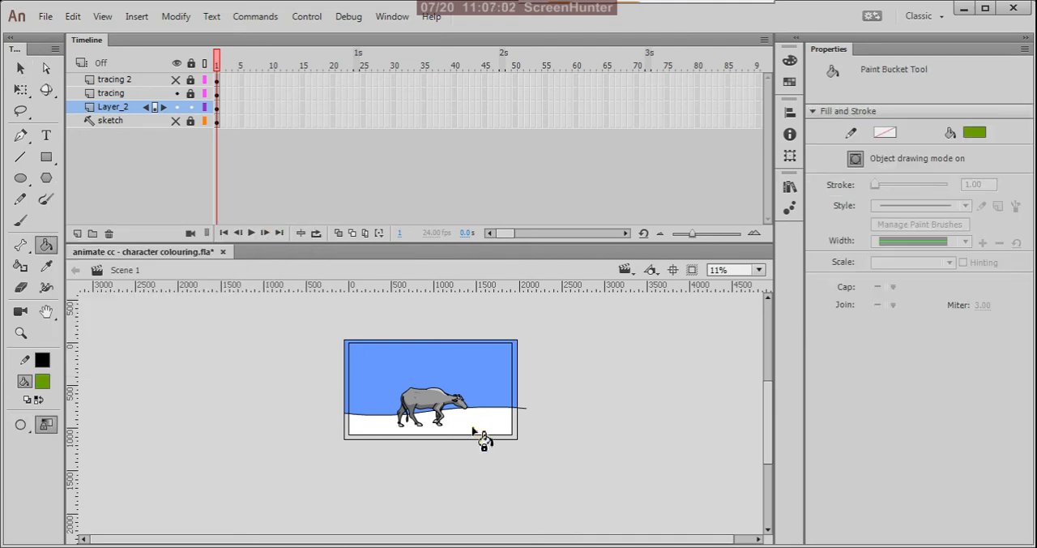
click(474, 433)
scroll(411, 431, up, 4)
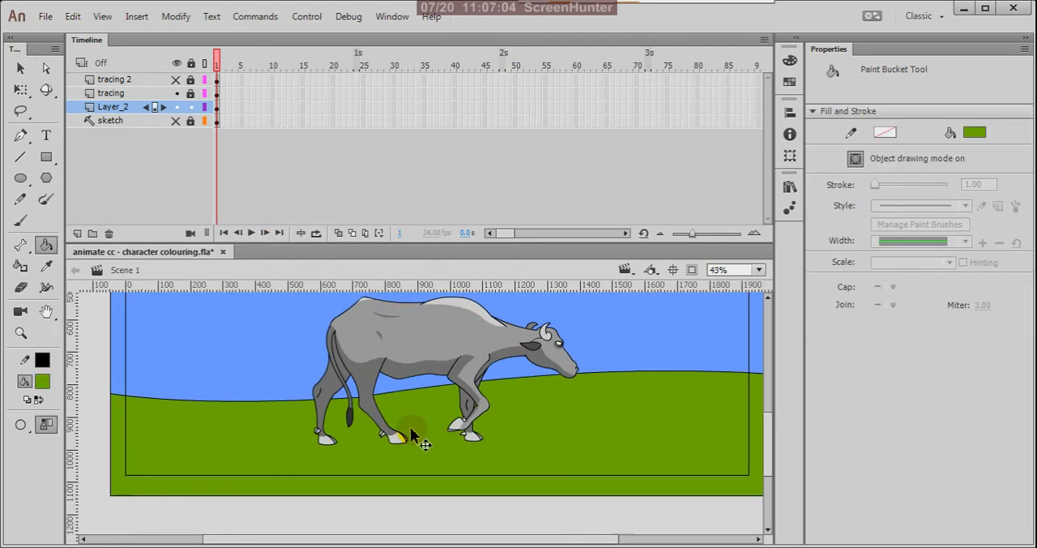
scroll(538, 462, down, 4)
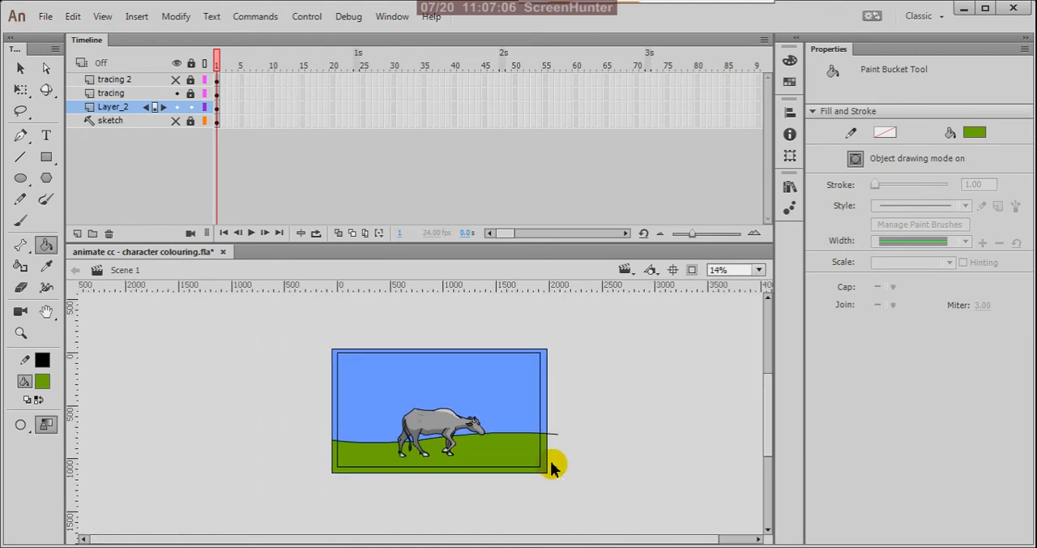
click(459, 450)
scroll(454, 458, up, 3)
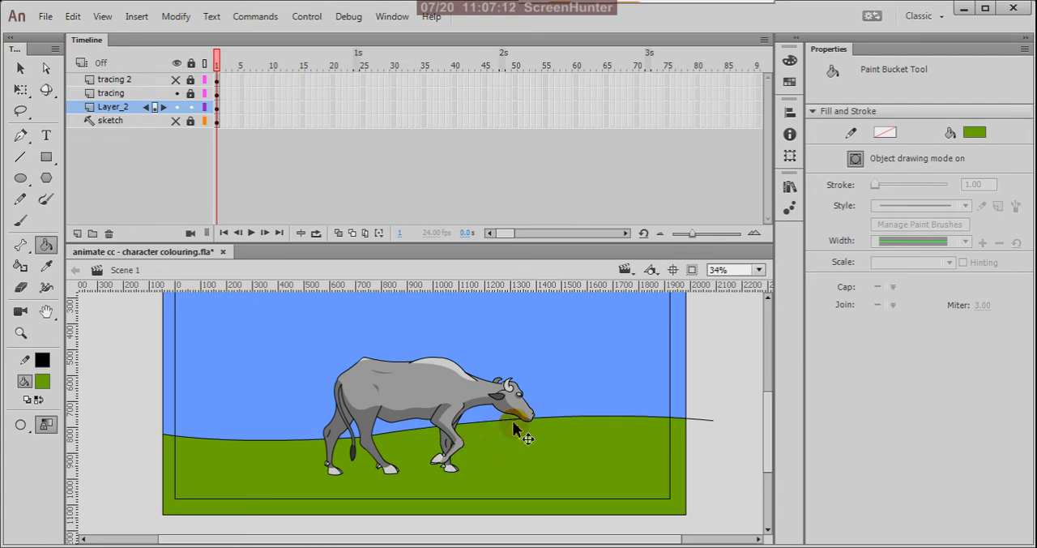
scroll(551, 418, down, 3)
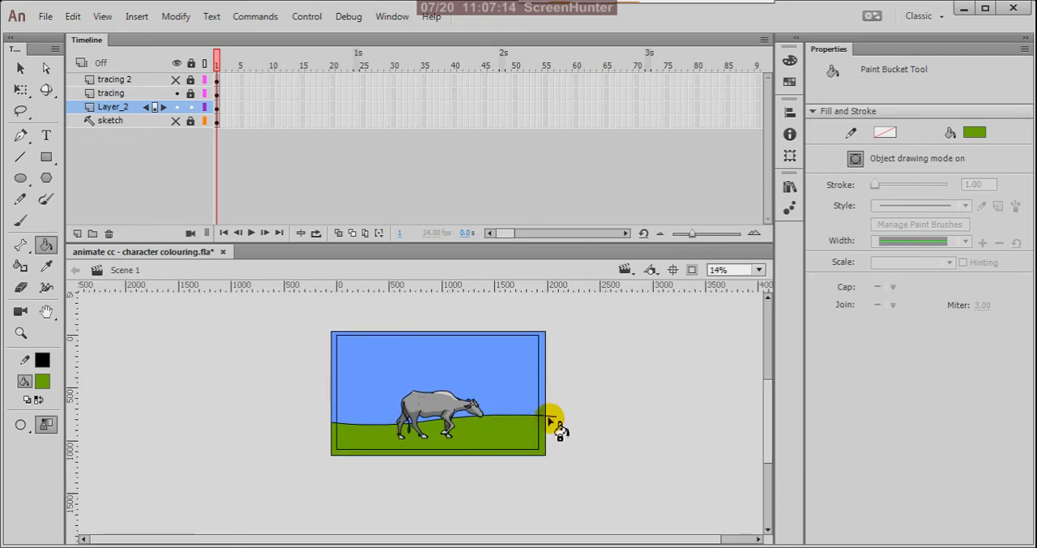
scroll(430, 436, up, 2)
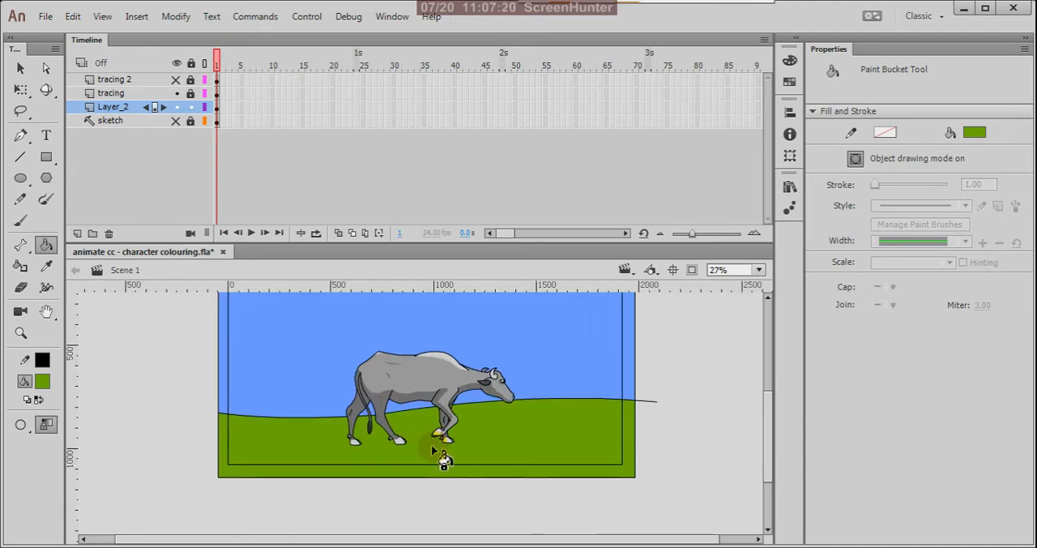
scroll(442, 458, down, 2)
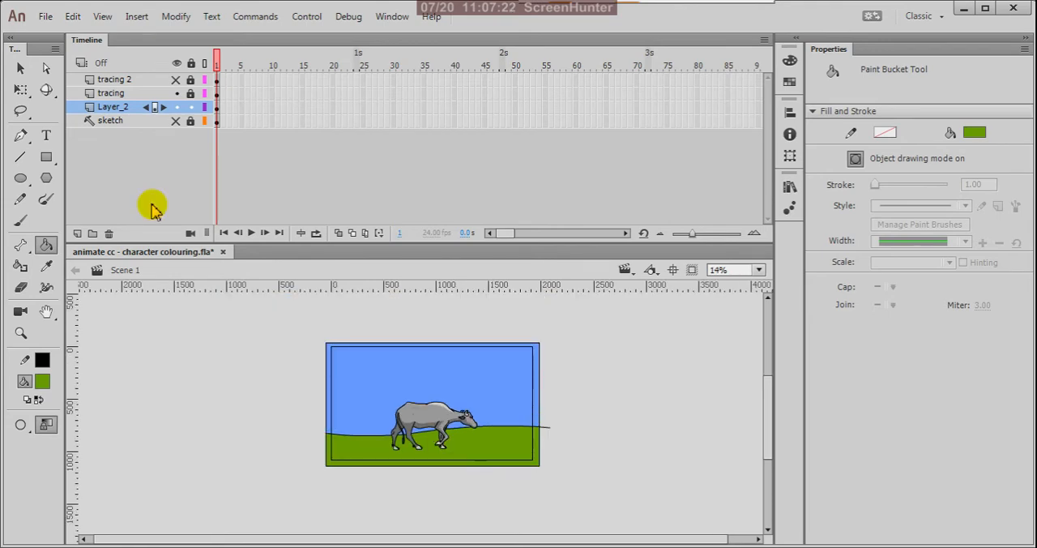
Step: Select the whole background and set its stroke colour to none to remove the outlines
click(21, 68)
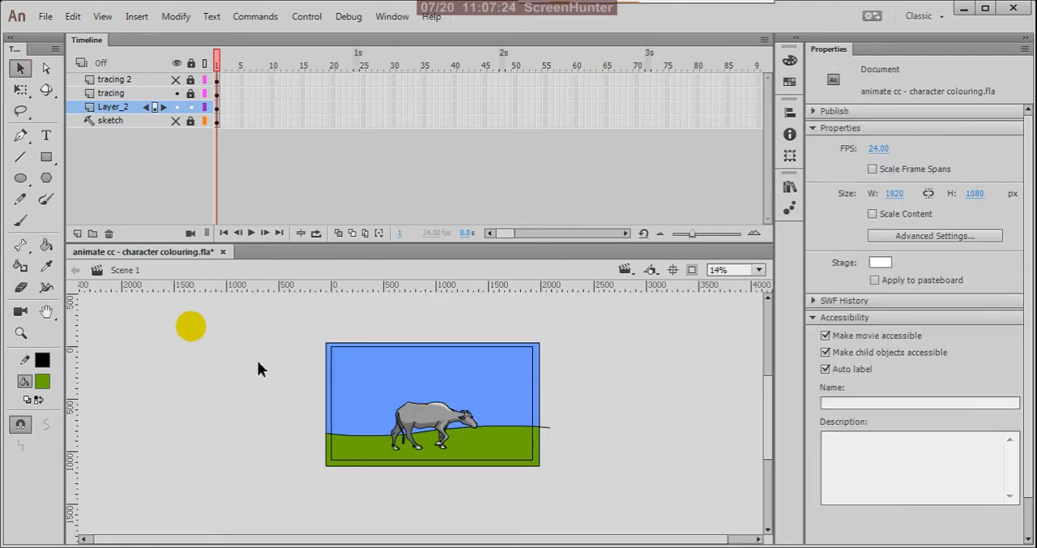
drag(308, 325, 623, 539)
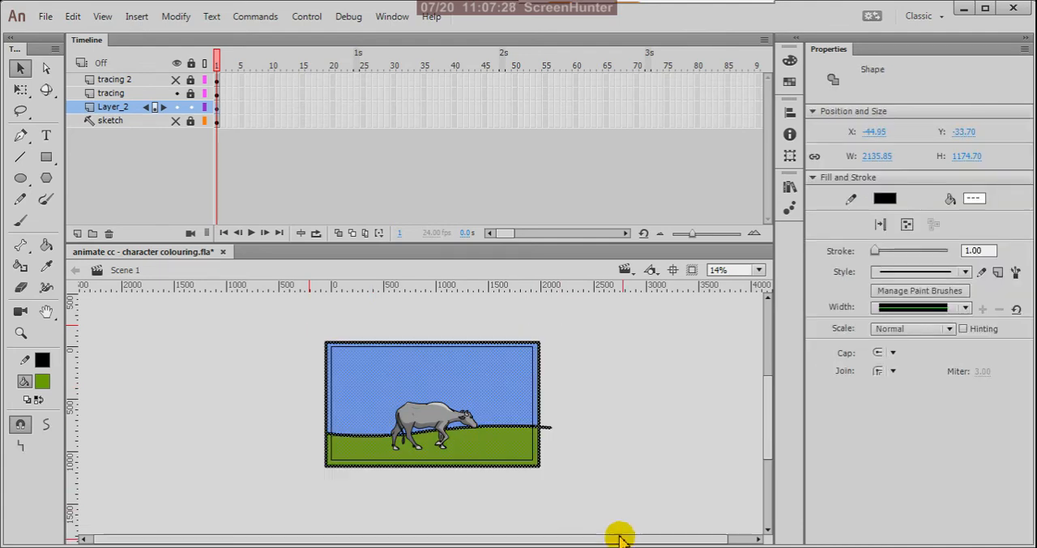
click(44, 364)
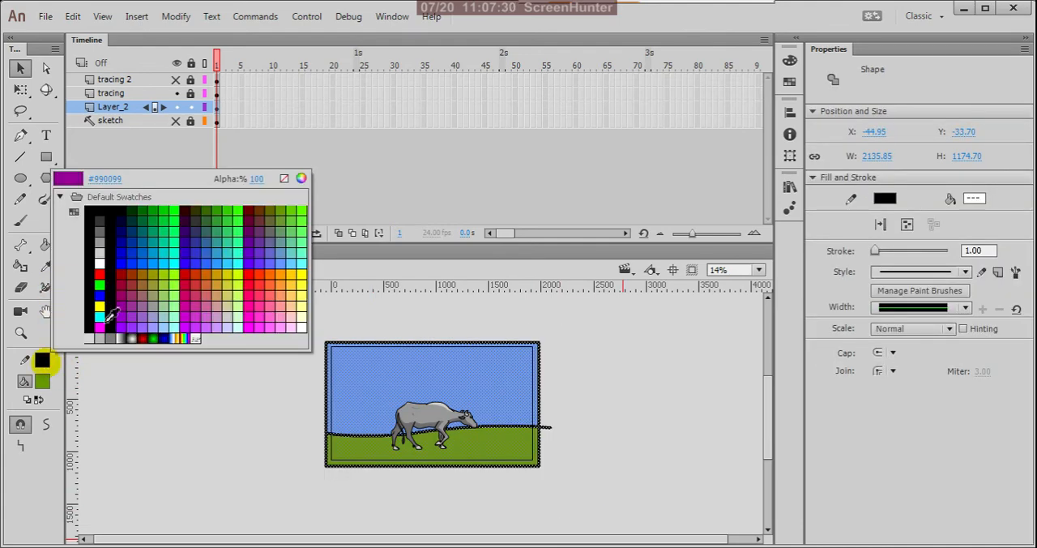
click(282, 177)
click(268, 349)
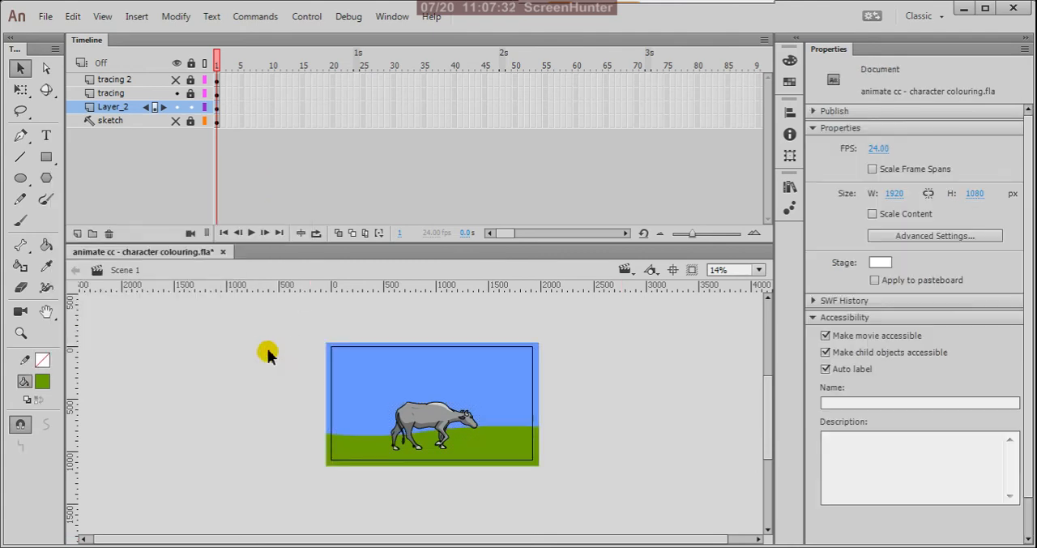
scroll(409, 454, up, 2)
scroll(416, 461, down, 2)
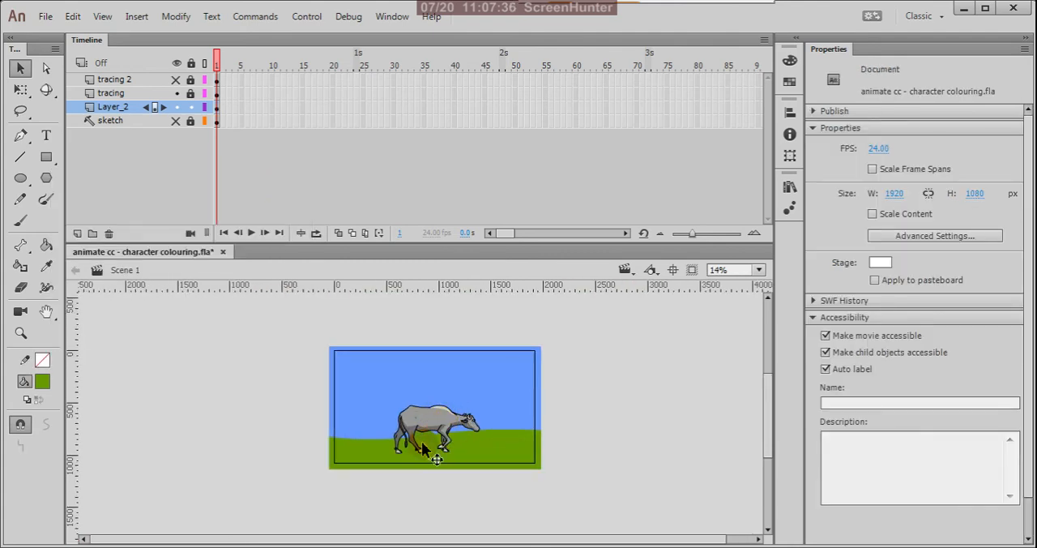
scroll(419, 451, up, 1)
scroll(466, 430, up, 1)
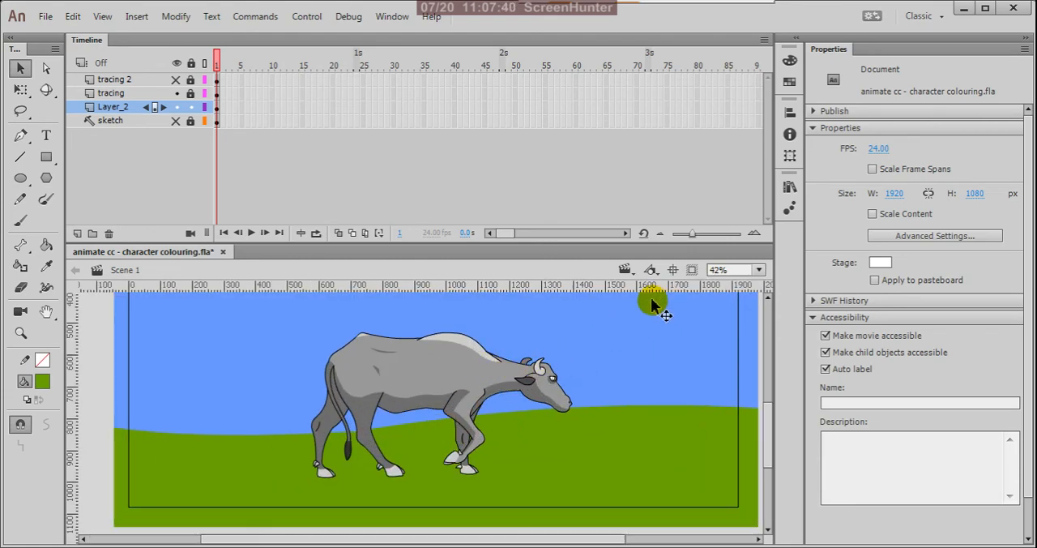
scroll(534, 373, down, 2)
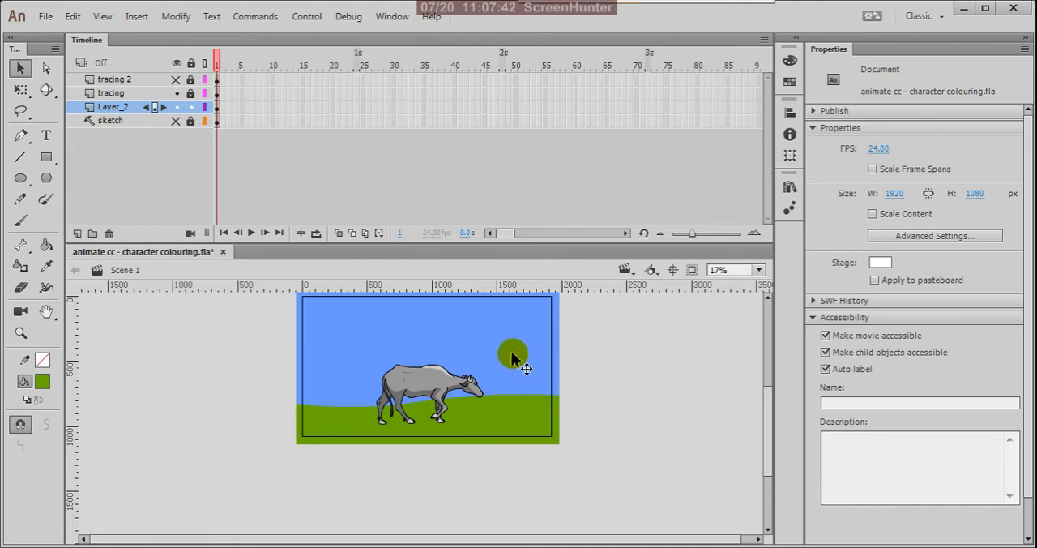
Step: Select the blue sky shape and change its fill type from solid colour to a linear gradient
scroll(490, 344, up, 1)
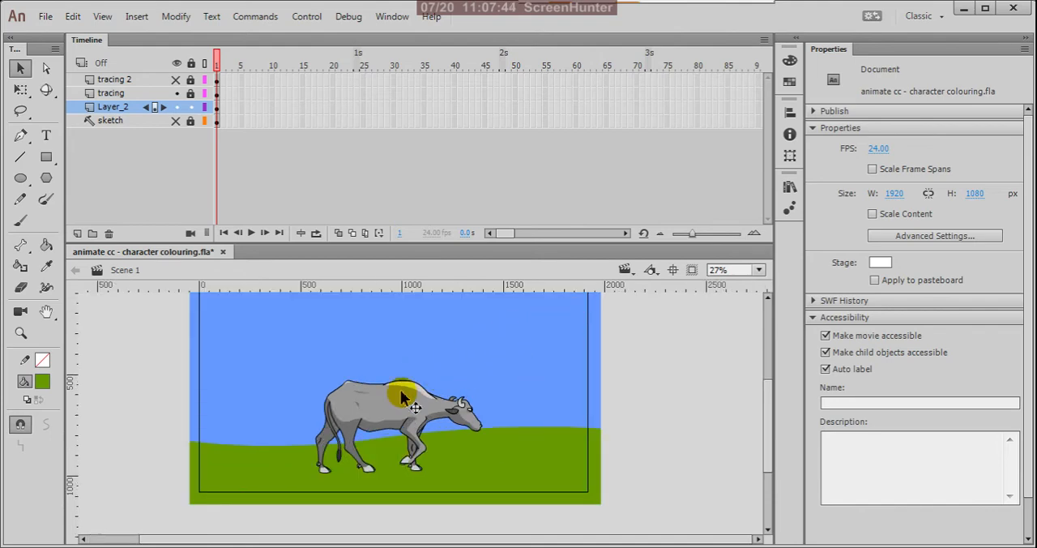
click(501, 337)
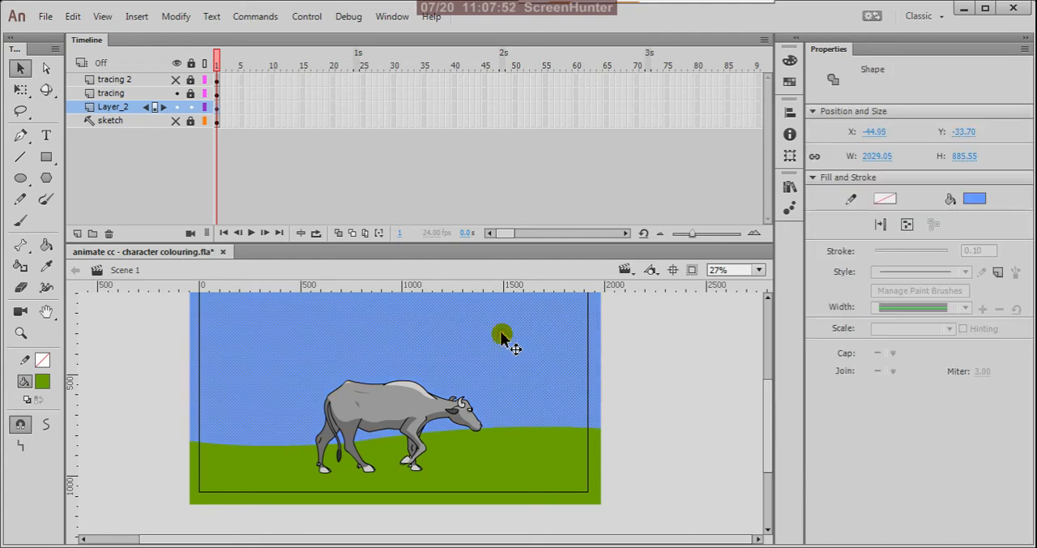
click(791, 63)
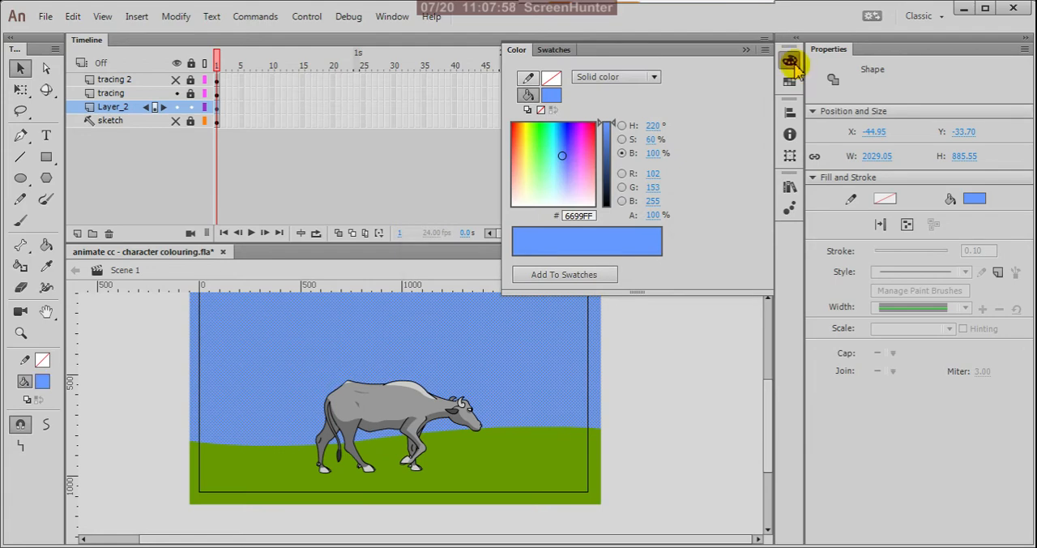
click(655, 78)
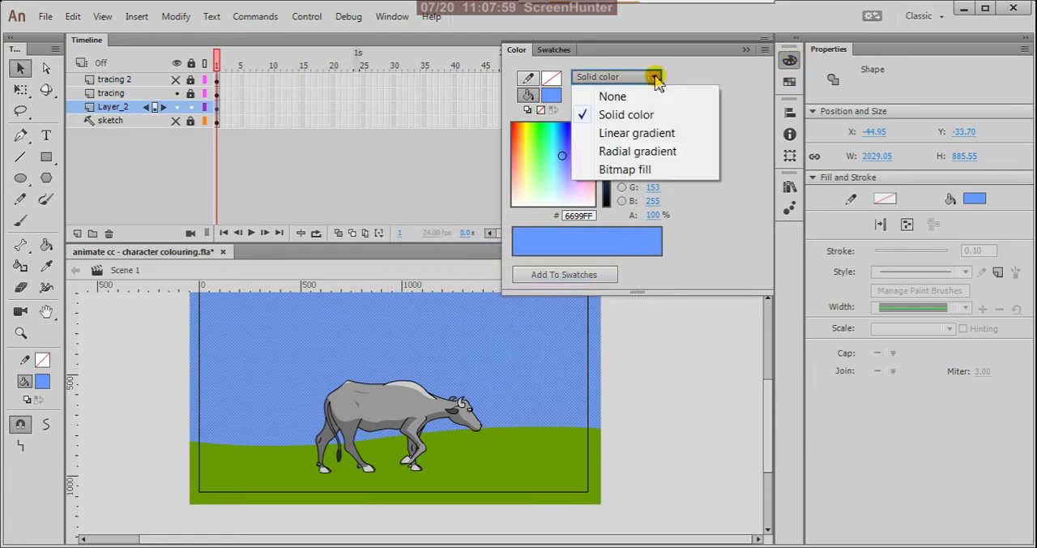
click(650, 133)
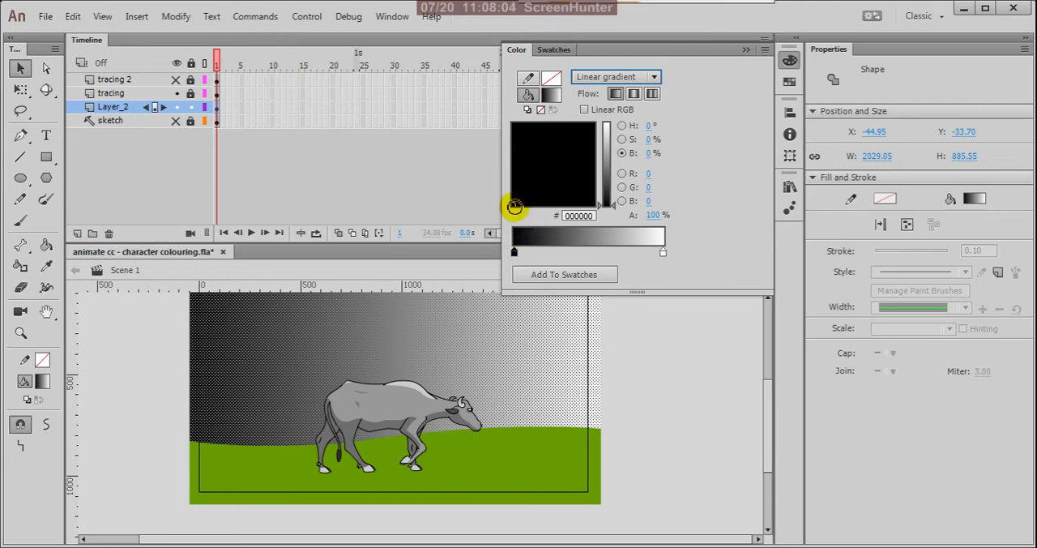
Step: Recolour the sky gradient's starting colour stop from black to a muted periwinkle blue #818AE0
click(514, 205)
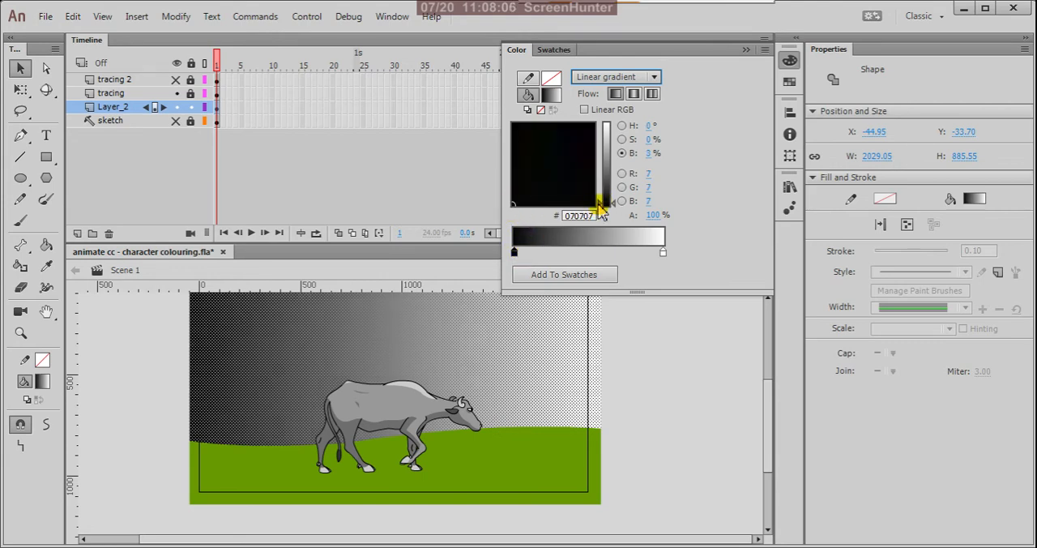
click(592, 128)
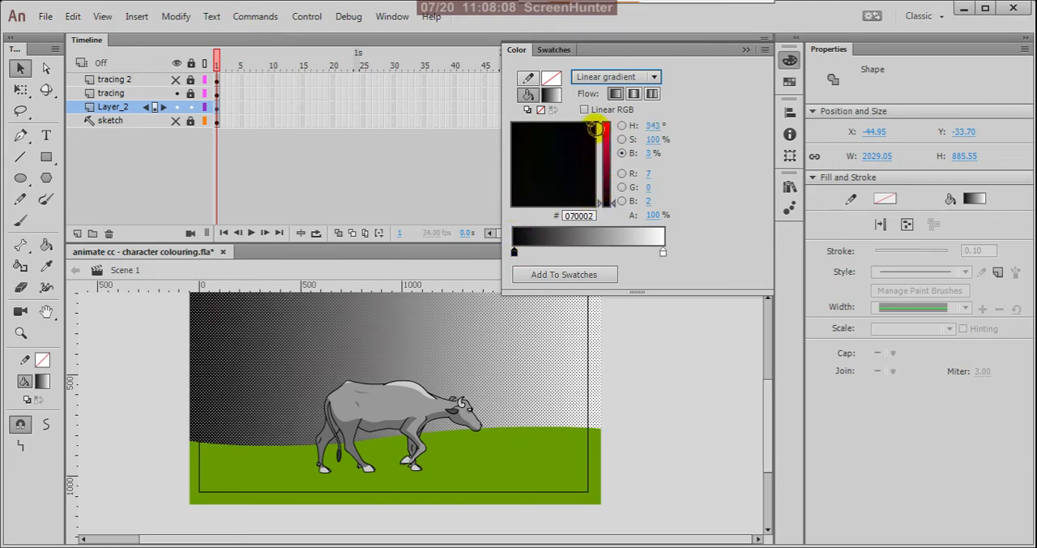
drag(606, 133, 606, 123)
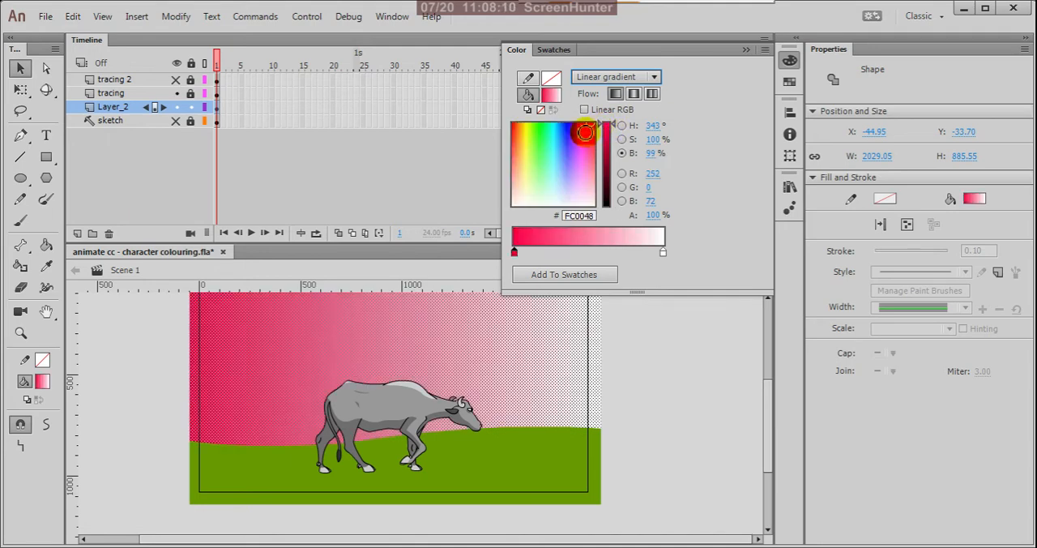
click(566, 175)
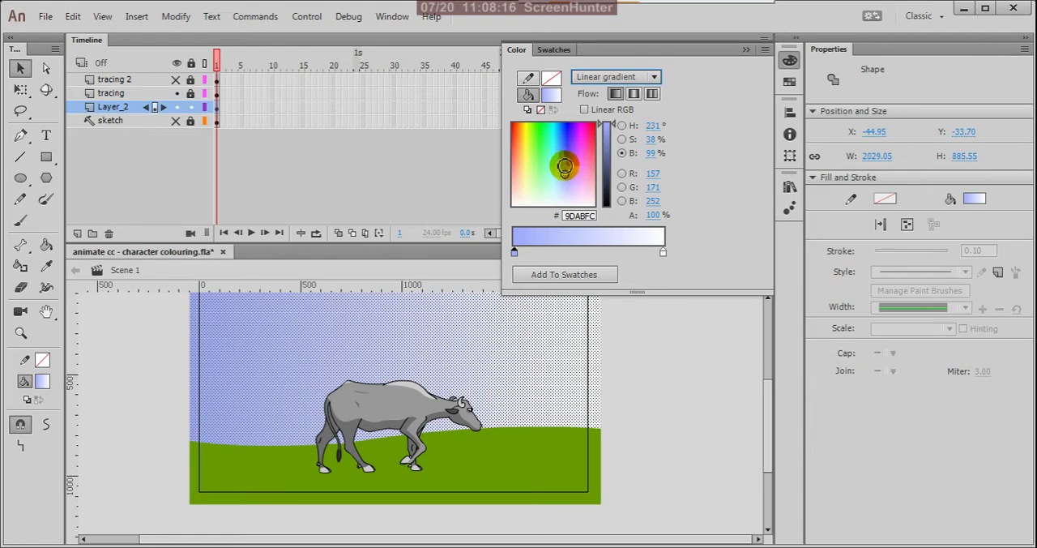
click(567, 172)
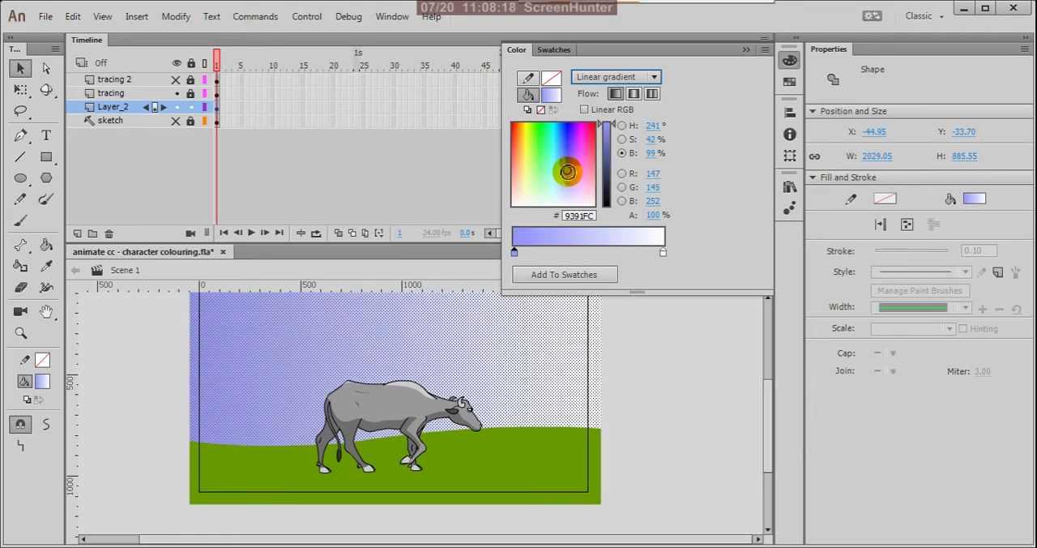
click(567, 171)
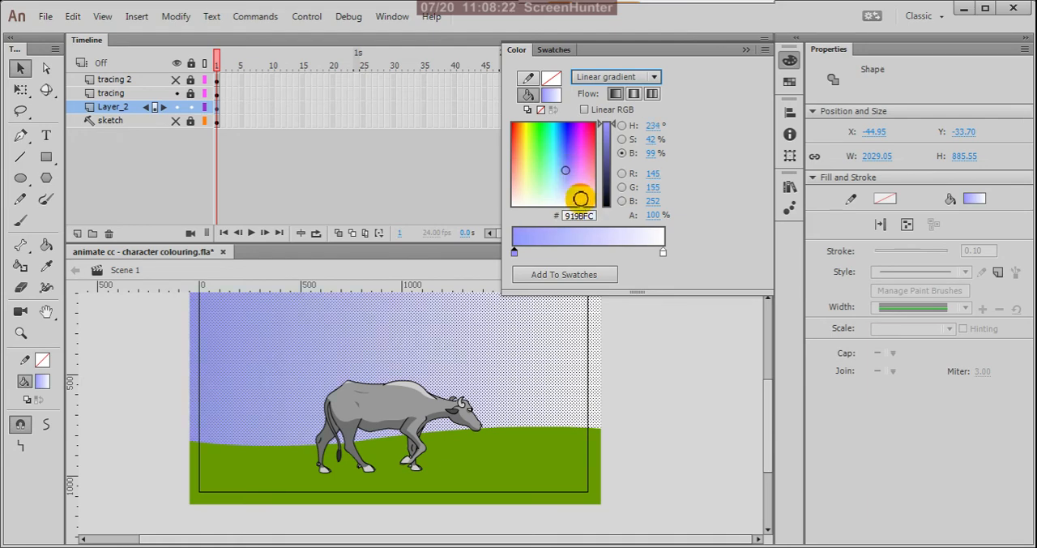
drag(613, 139, 617, 158)
Step: Change the sky gradient's ending colour stop from white to periwinkle blue #8A9BFF
click(663, 253)
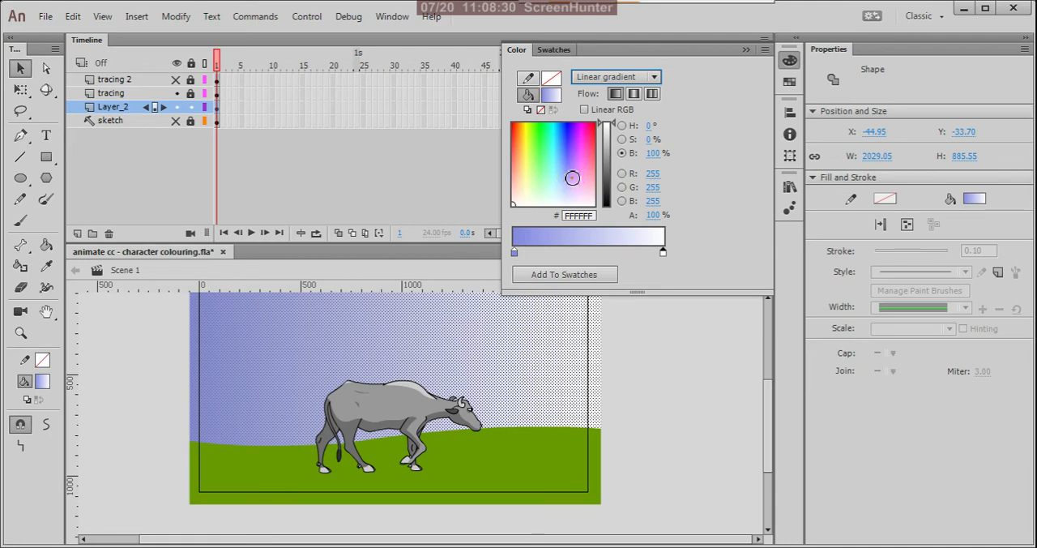
click(571, 177)
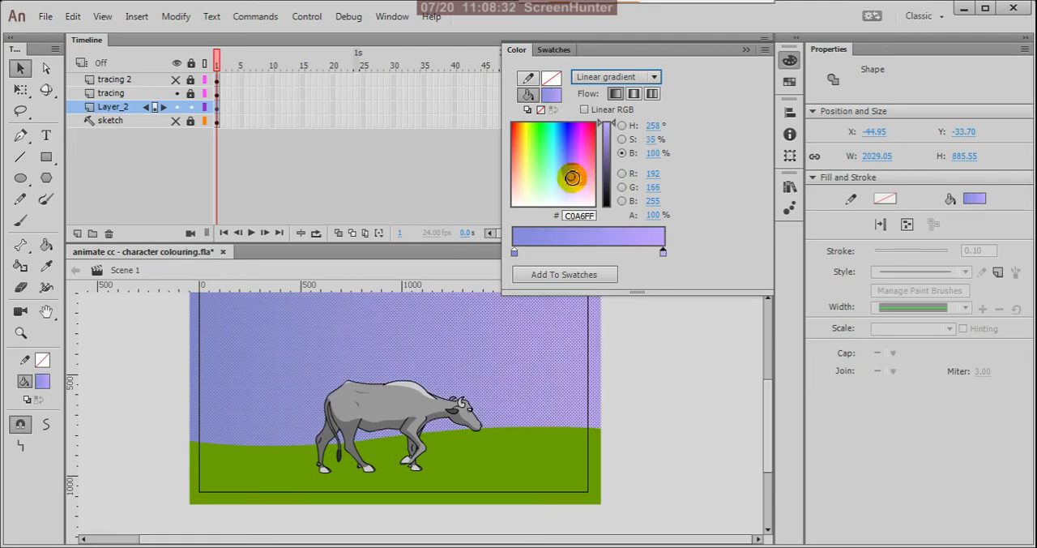
click(567, 170)
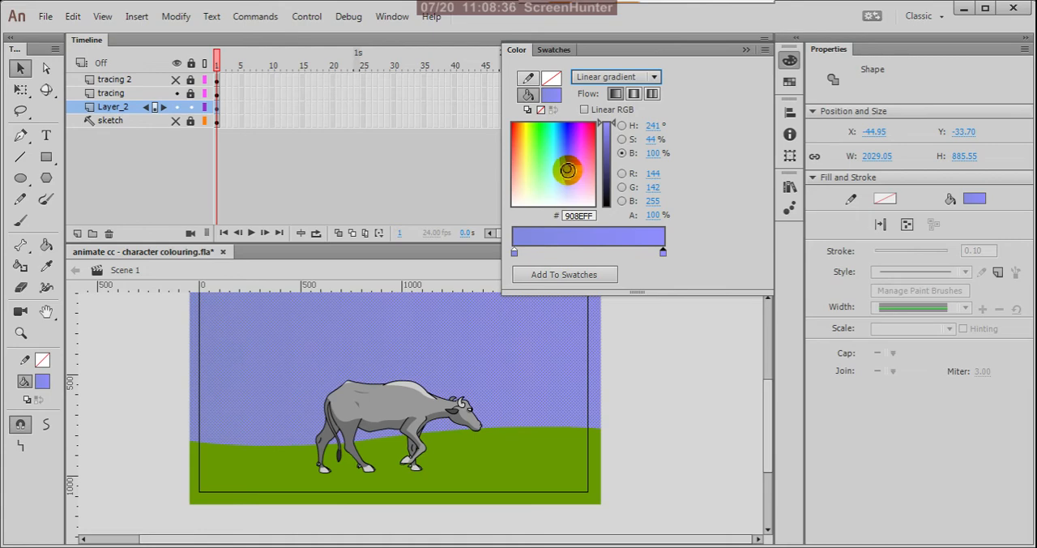
click(564, 171)
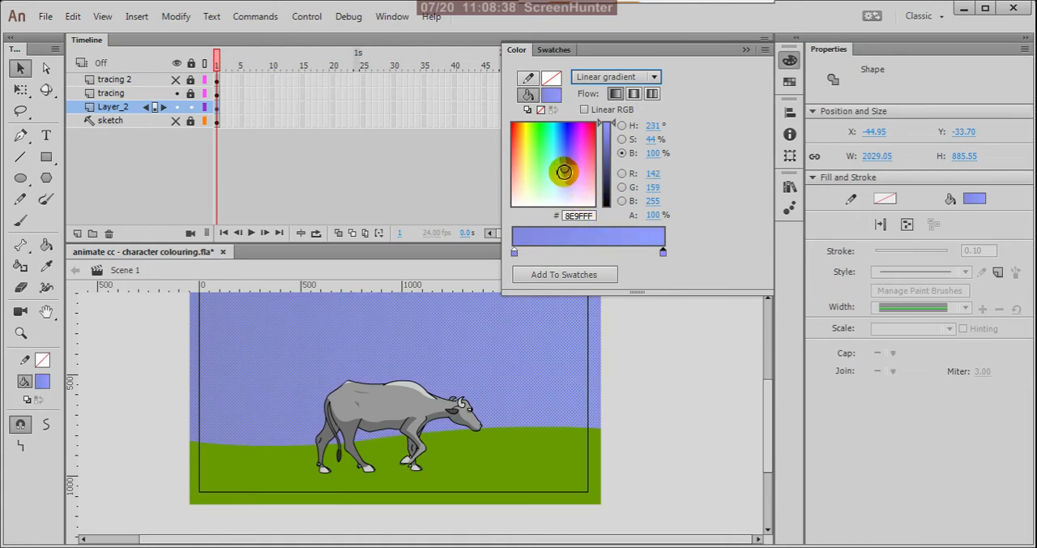
click(566, 168)
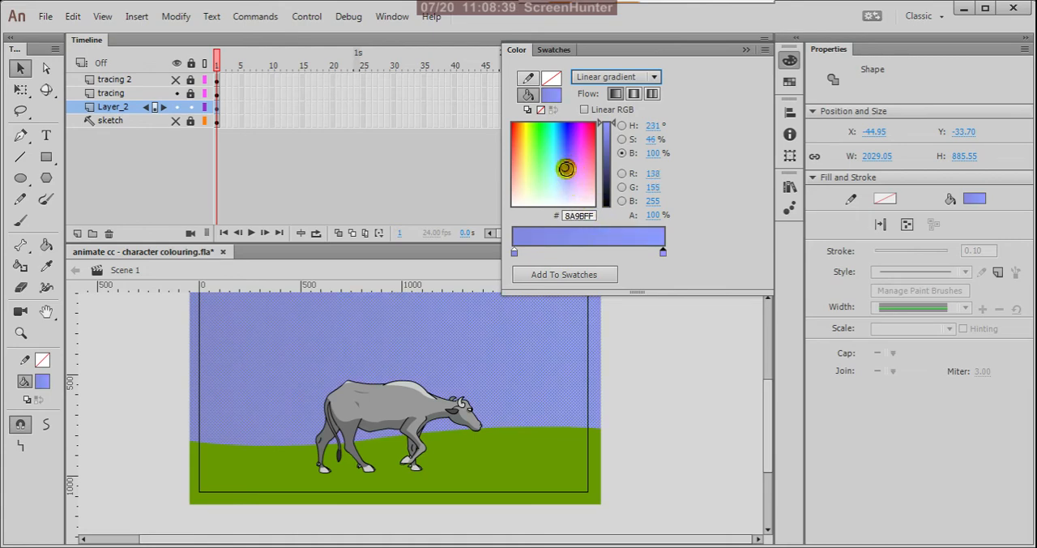
Step: Shift the sky gradient's starting colour stop to a brighter sky blue with 99% brightness
click(513, 252)
click(560, 172)
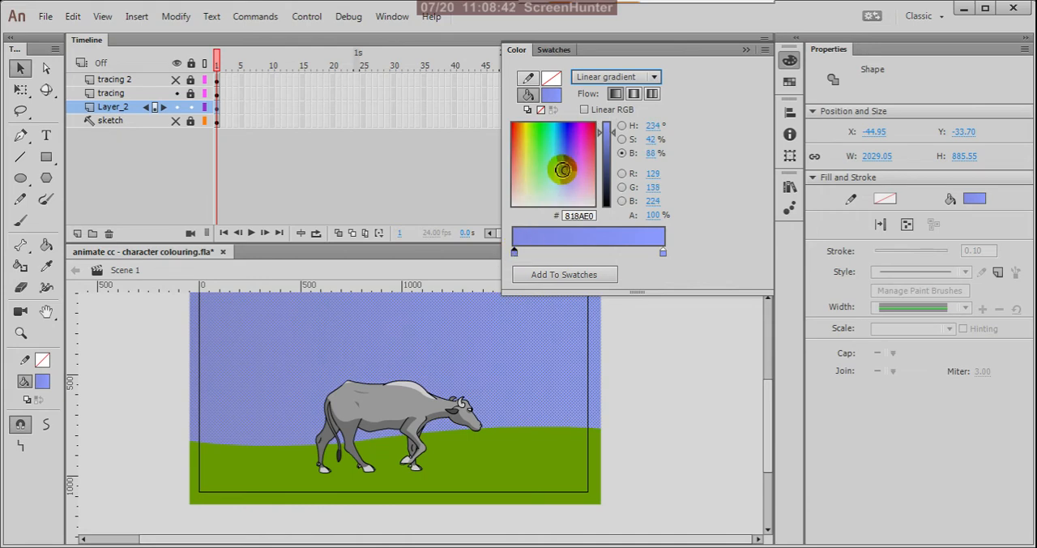
click(562, 169)
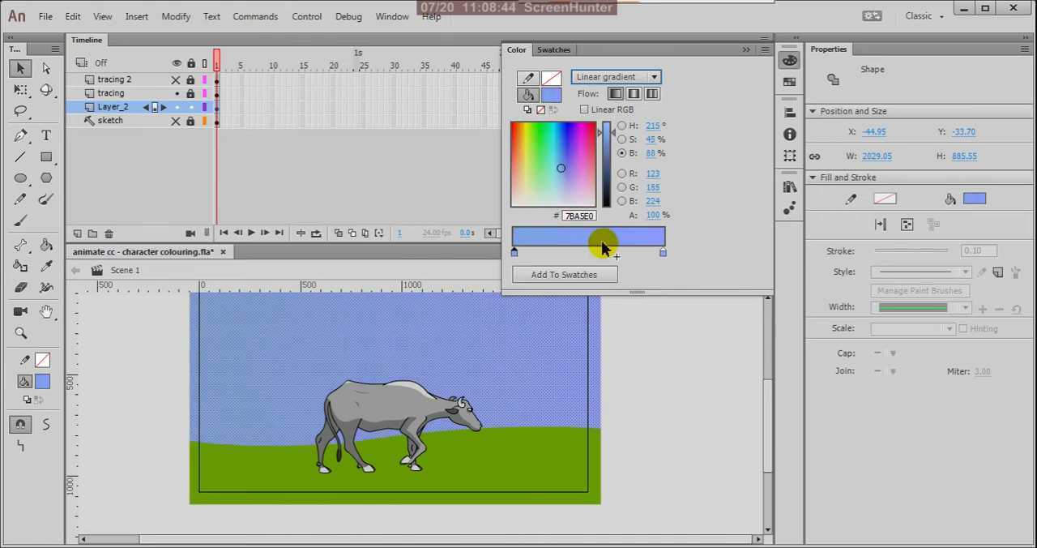
click(603, 130)
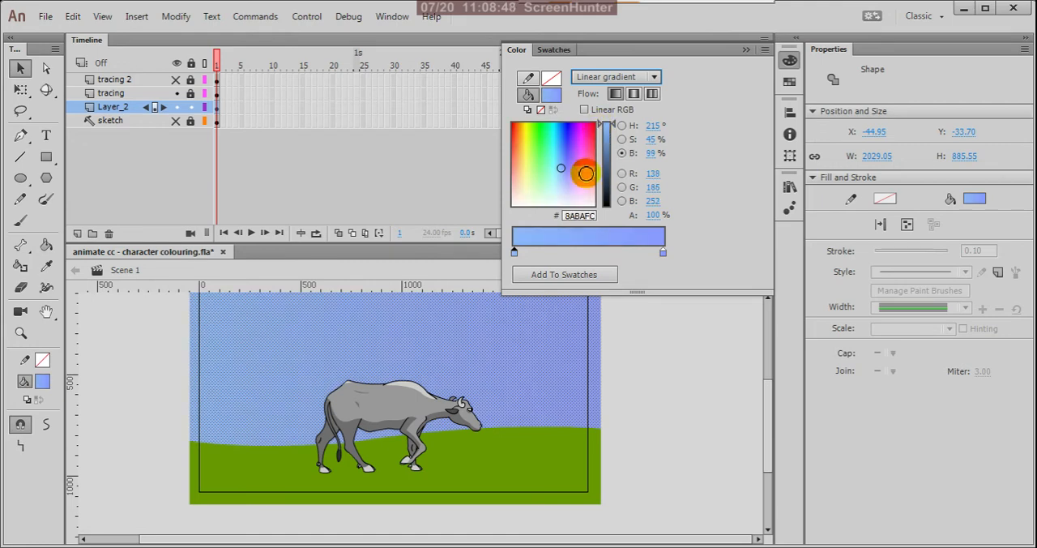
click(564, 165)
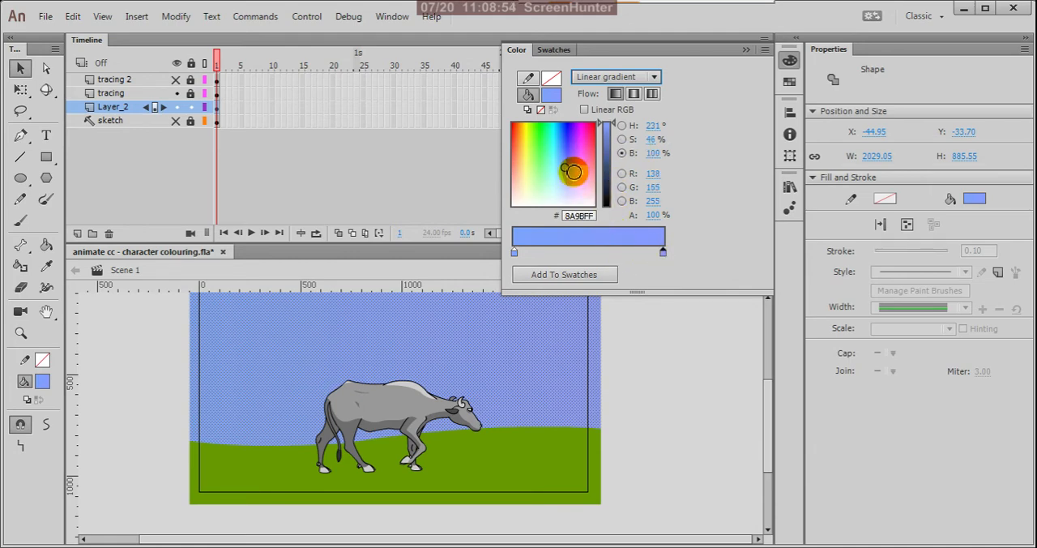
Step: Try purple tints on the sky gradient's ending stop, reduce its saturation to 37%, and settle on pale yellow #F7E39C
click(570, 169)
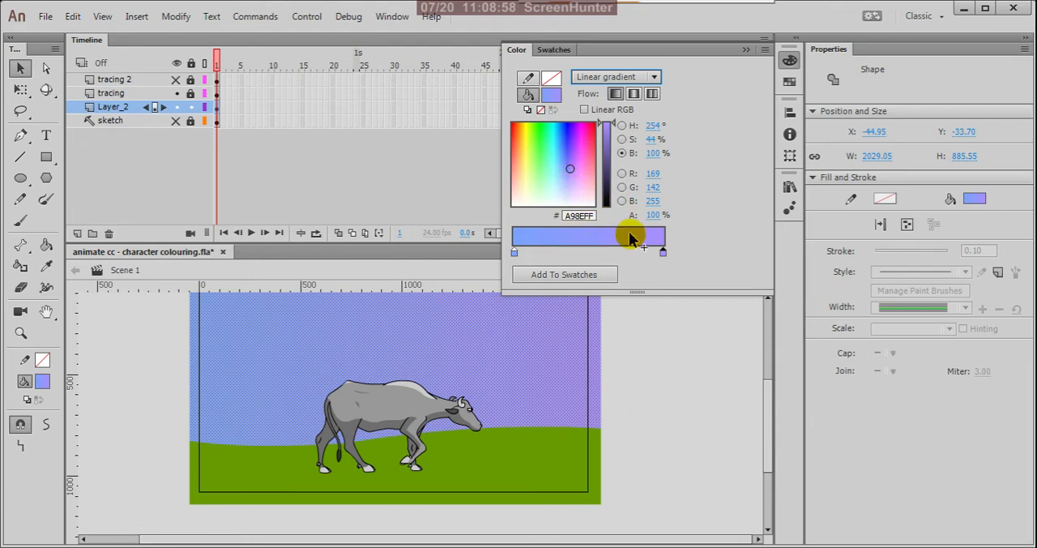
click(621, 139)
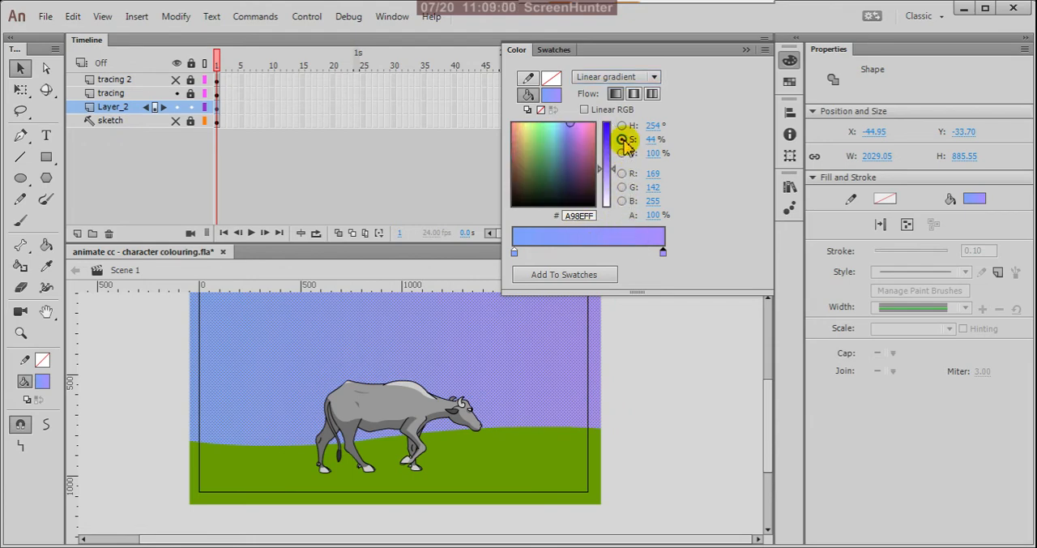
drag(612, 180, 612, 182)
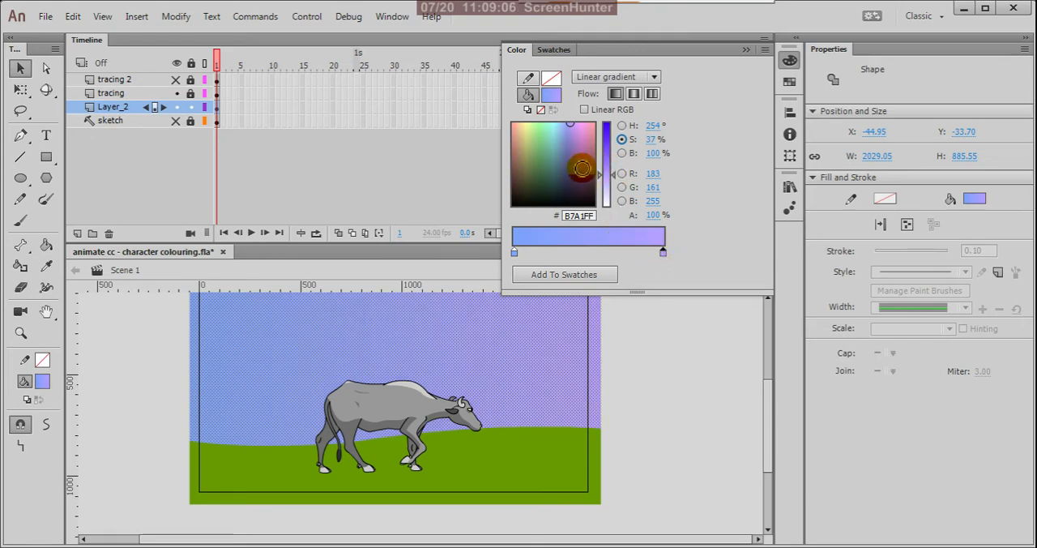
click(575, 124)
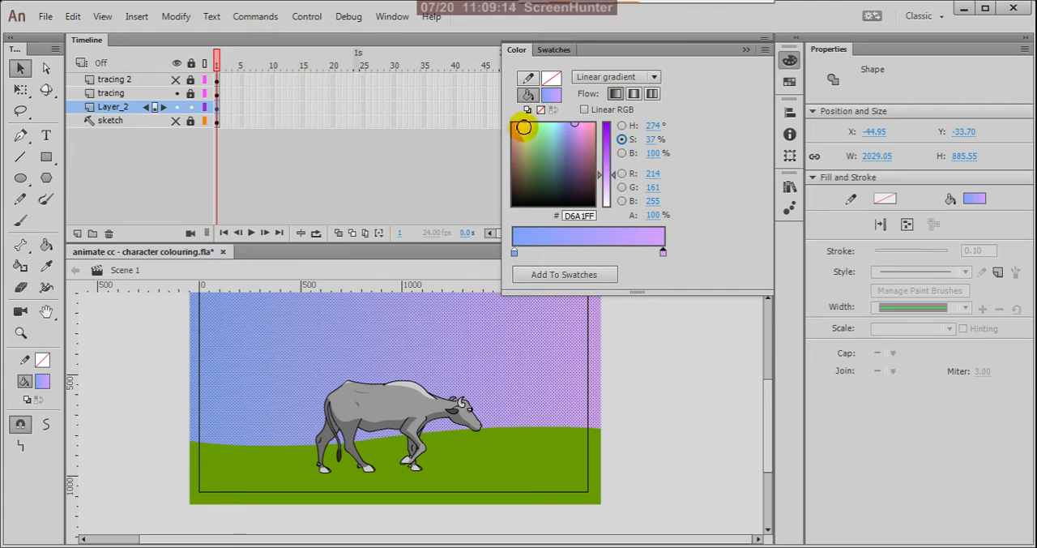
click(523, 126)
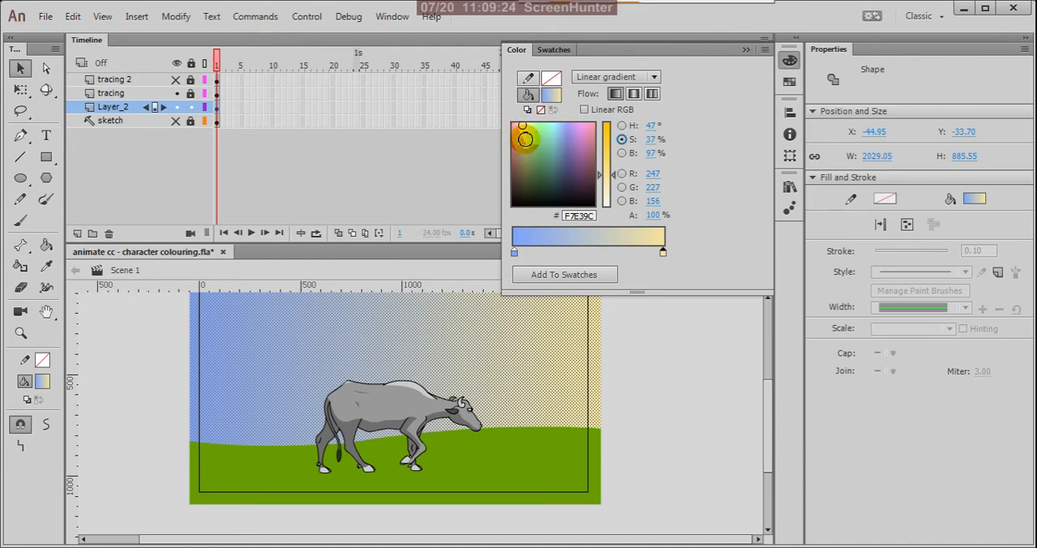
Step: Recolour the sky gradient's ending stop to orange #F7B463 at 60% saturation and its starting stop to violet #7F76F0
click(519, 126)
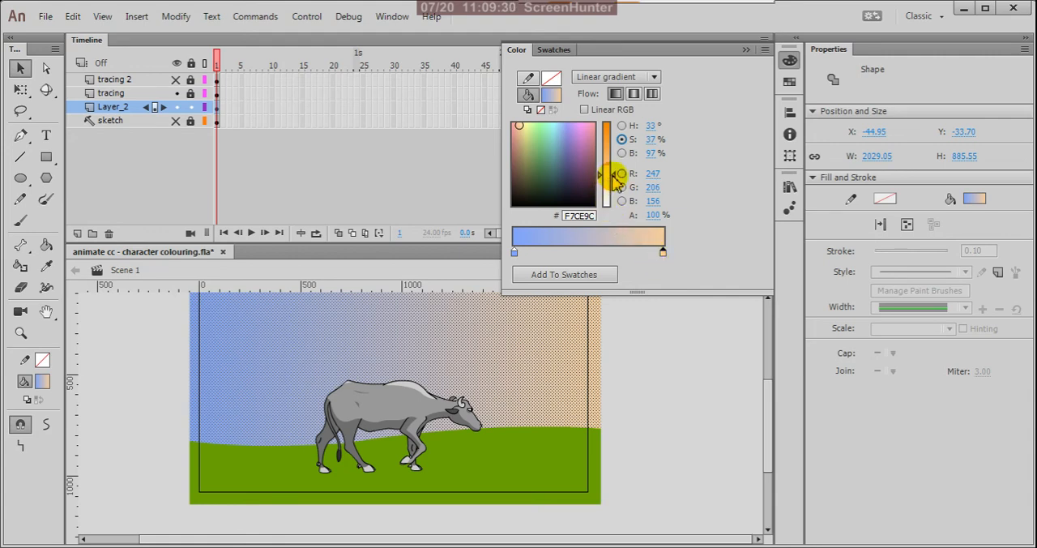
drag(614, 180, 614, 160)
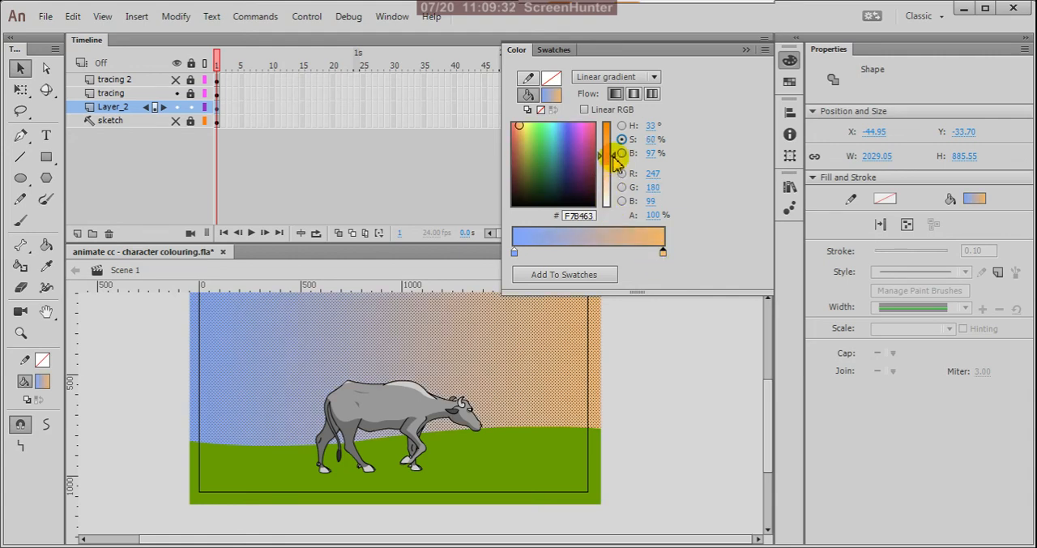
click(517, 255)
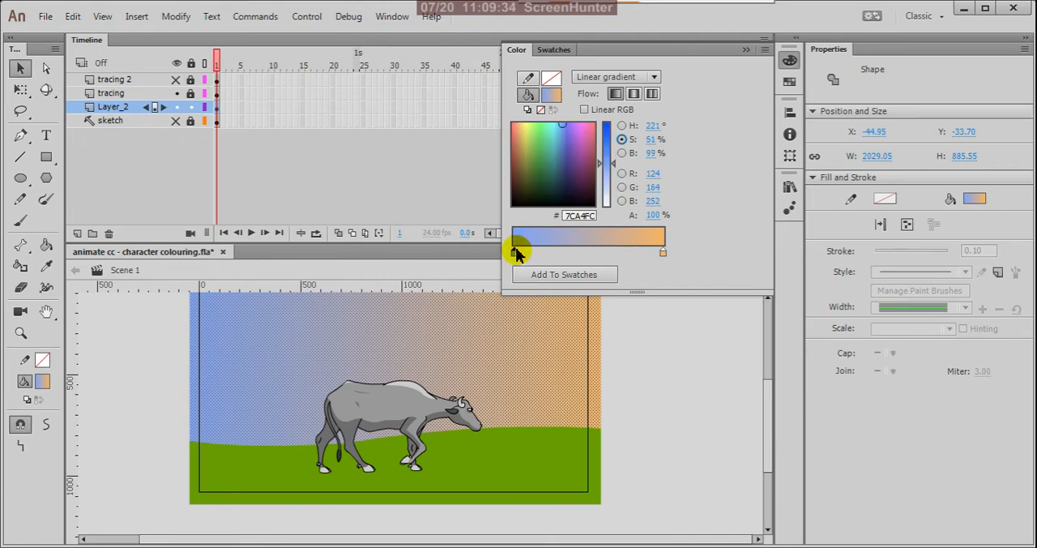
drag(551, 172, 572, 129)
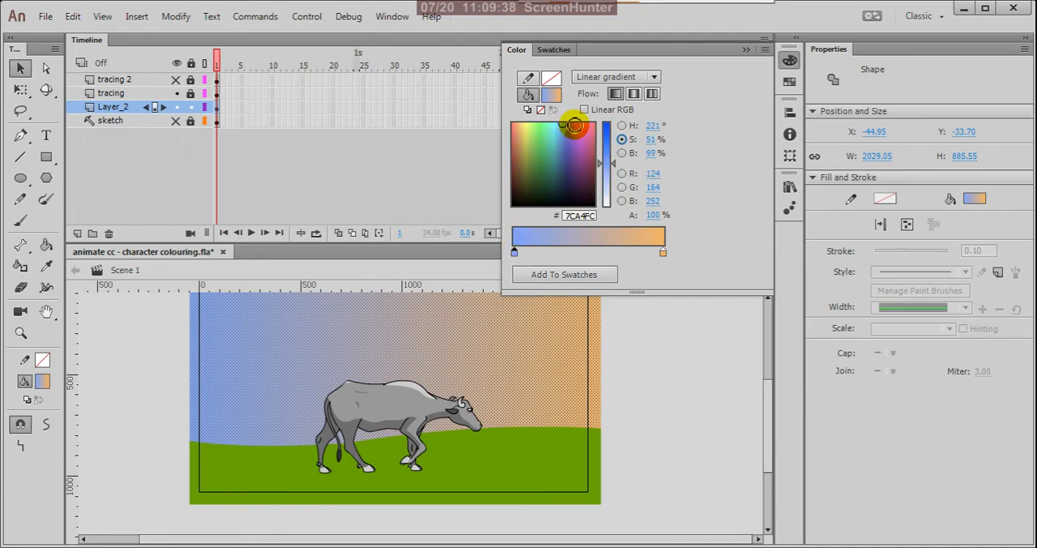
drag(573, 125, 570, 130)
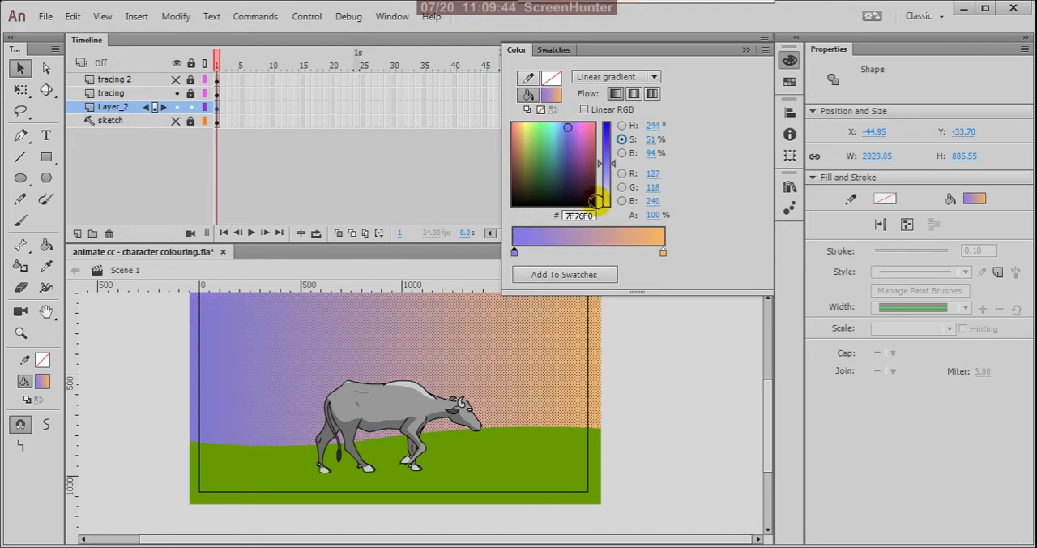
Step: Try pink and yellow-orange tints on the sky gradient's ending stop and settle on coral orange #F78C63
click(663, 252)
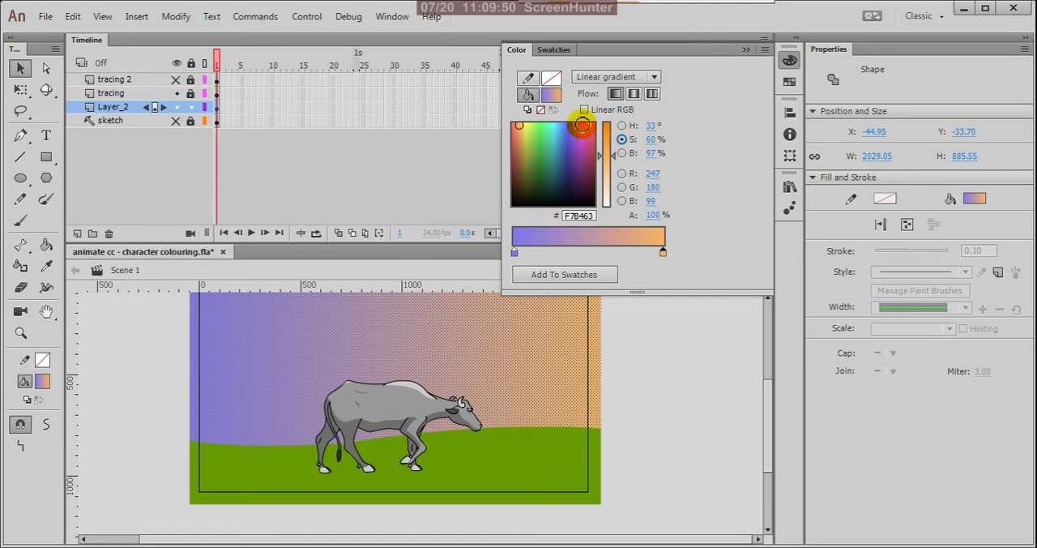
click(581, 124)
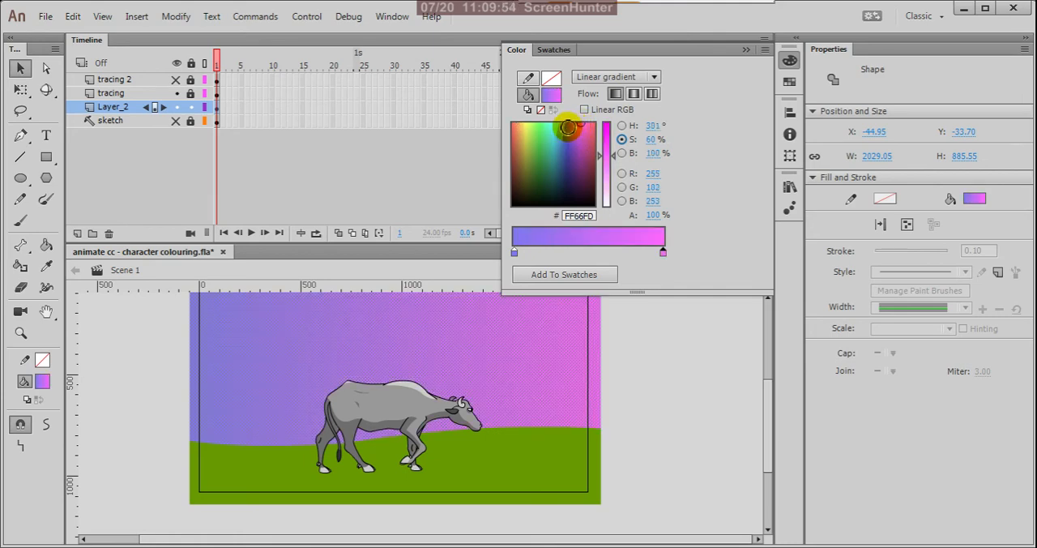
click(523, 126)
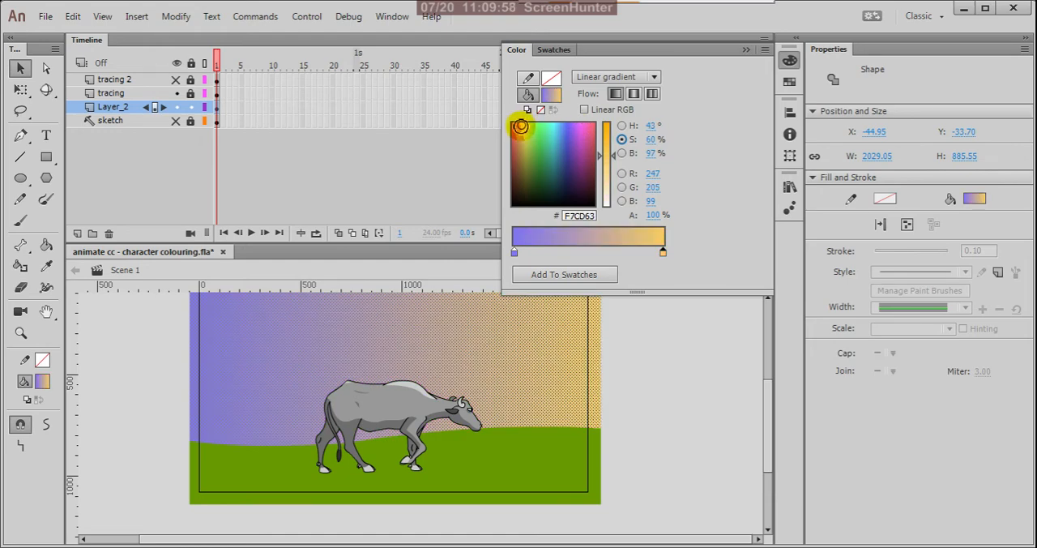
click(520, 126)
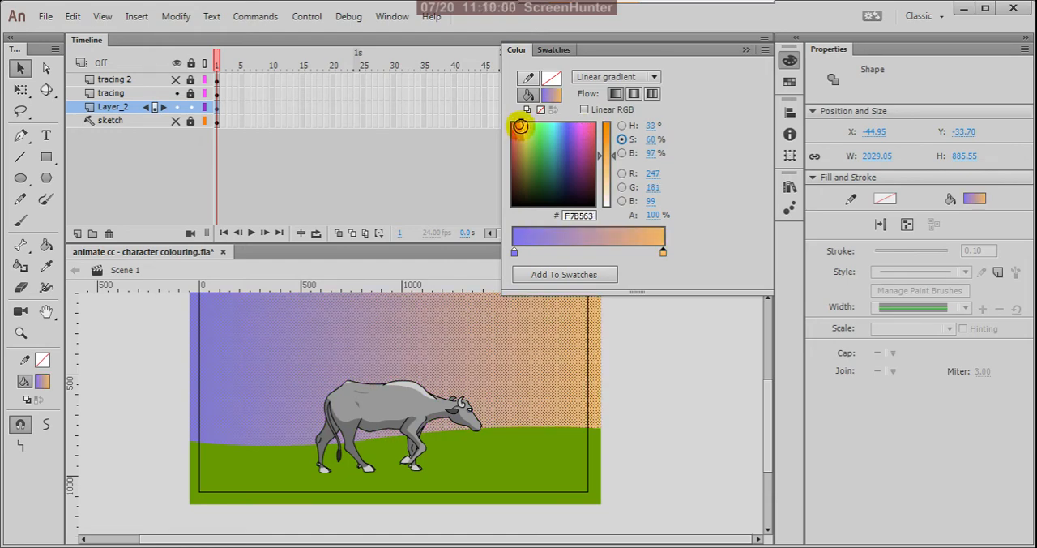
click(516, 126)
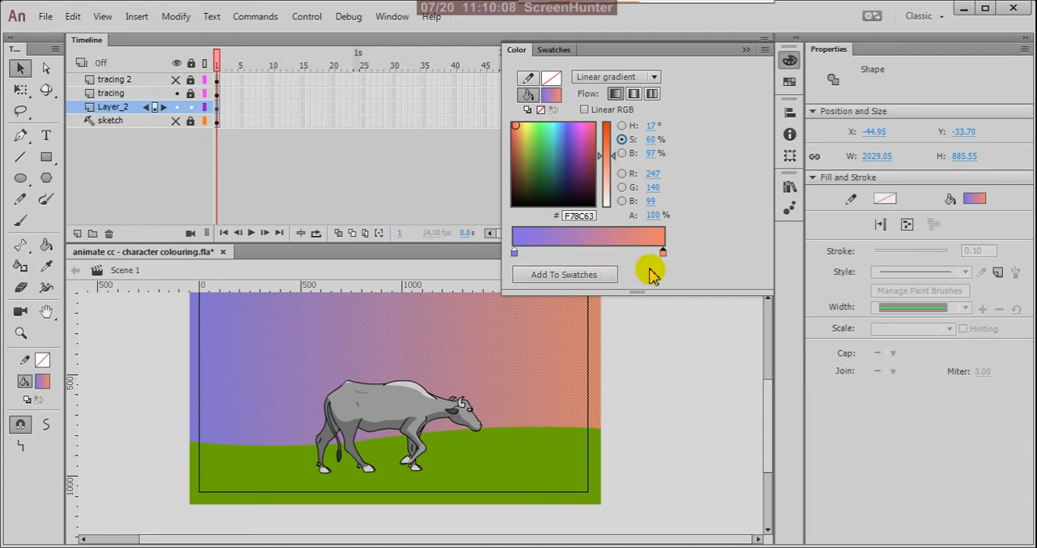
click(531, 344)
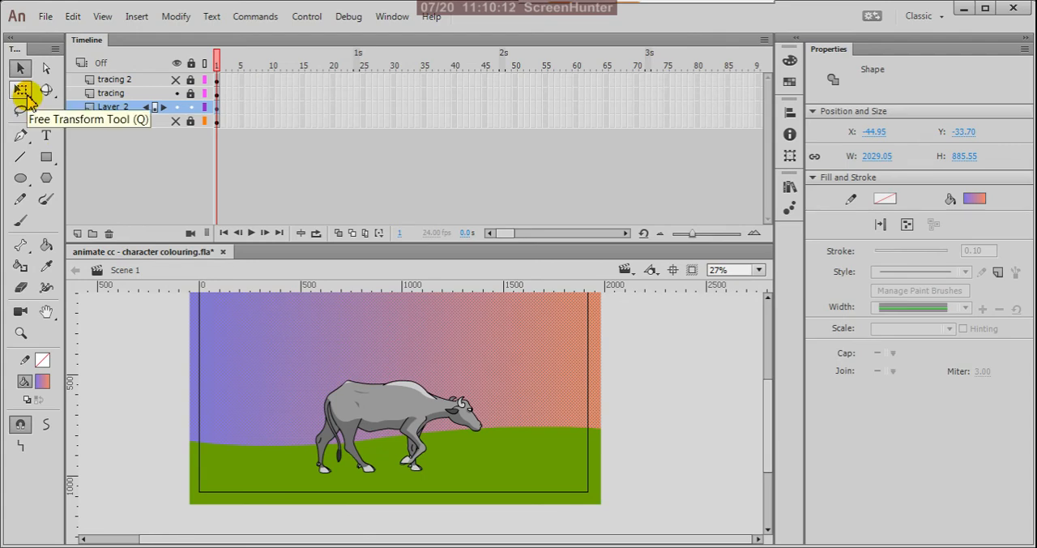
Step: With the Gradient Transform tool, tilt the sky gradient diagonally and move its centre toward the sky's upper-right area
click(26, 95)
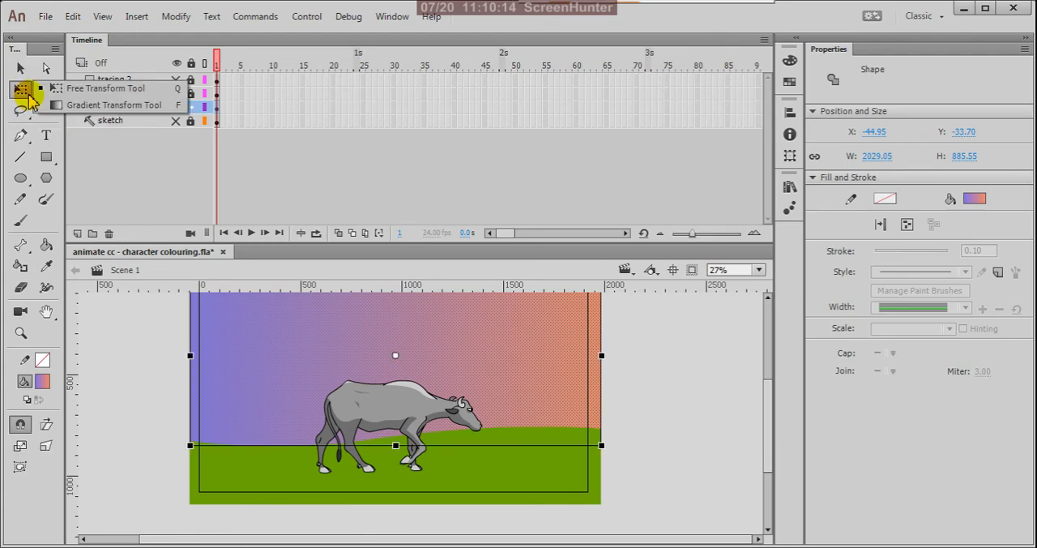
click(134, 106)
scroll(487, 389, down, 2)
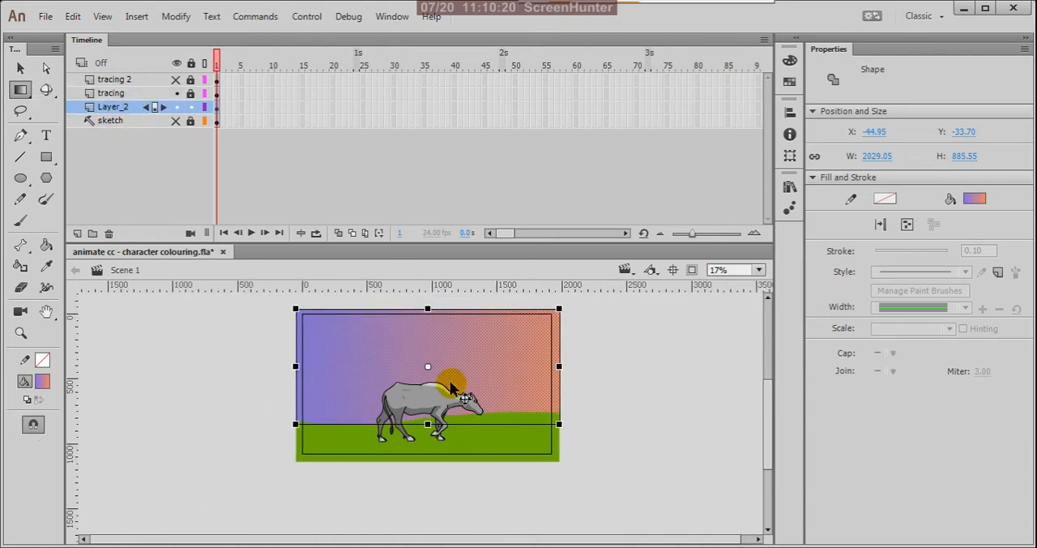
drag(431, 368, 471, 363)
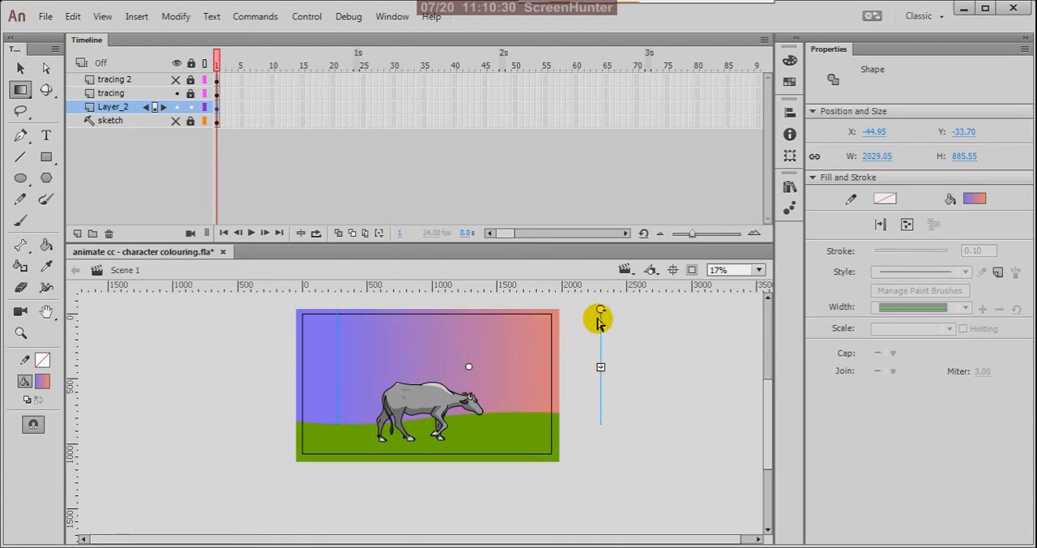
drag(600, 309, 527, 282)
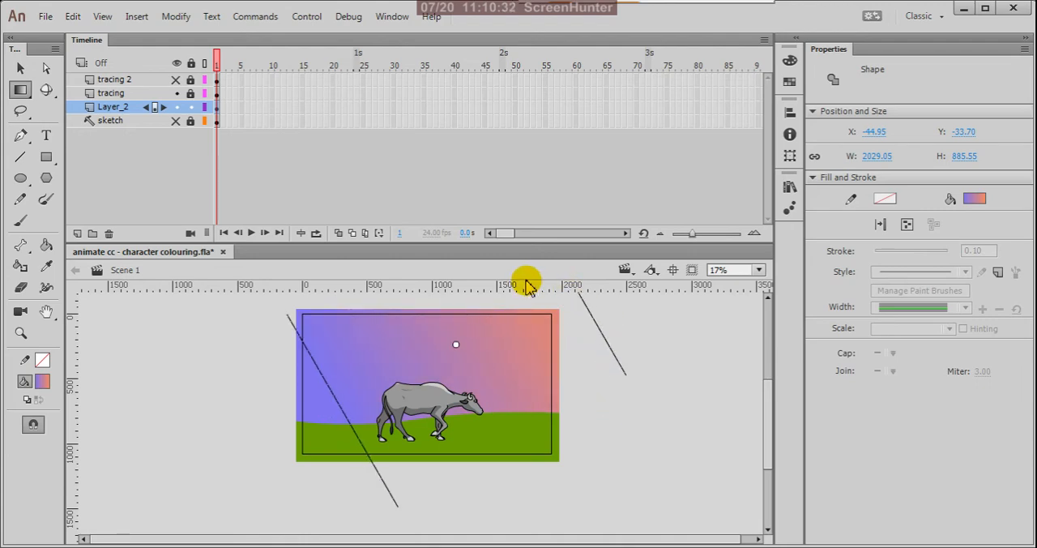
drag(456, 348, 499, 319)
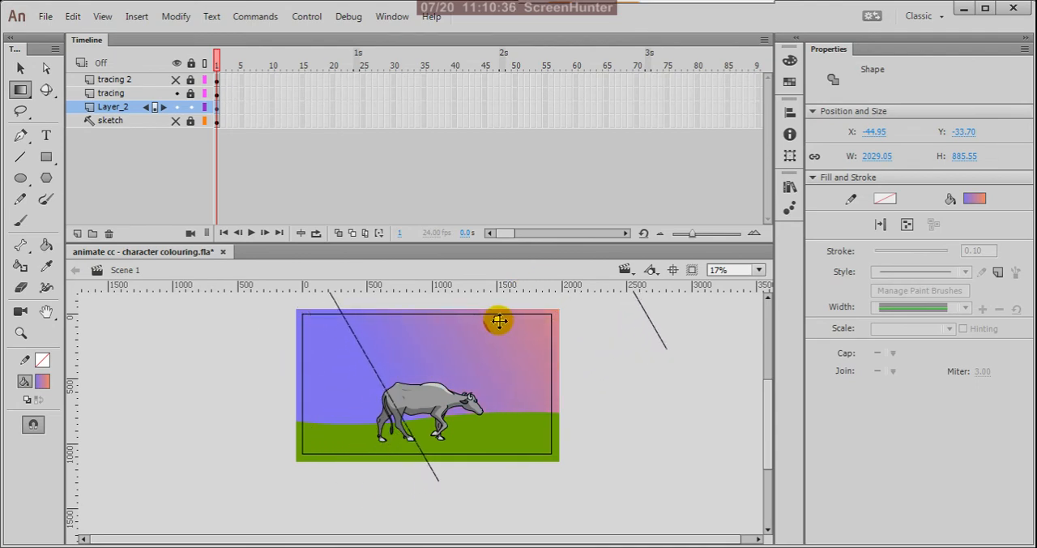
Step: Stretch the tilted sky gradient well beyond the canvas and move its centre slightly down and to the left
scroll(386, 386, down, 1)
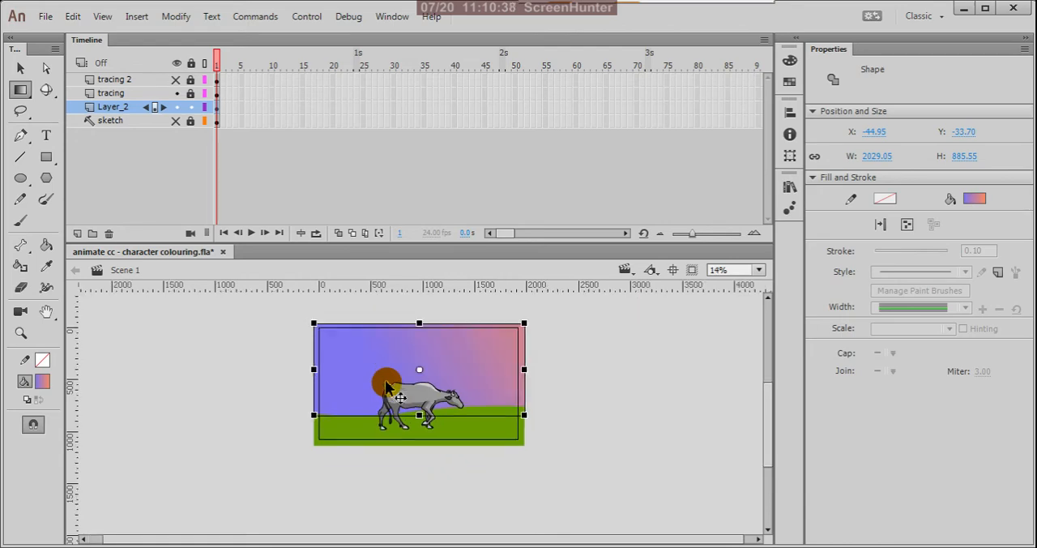
scroll(386, 386, down, 1)
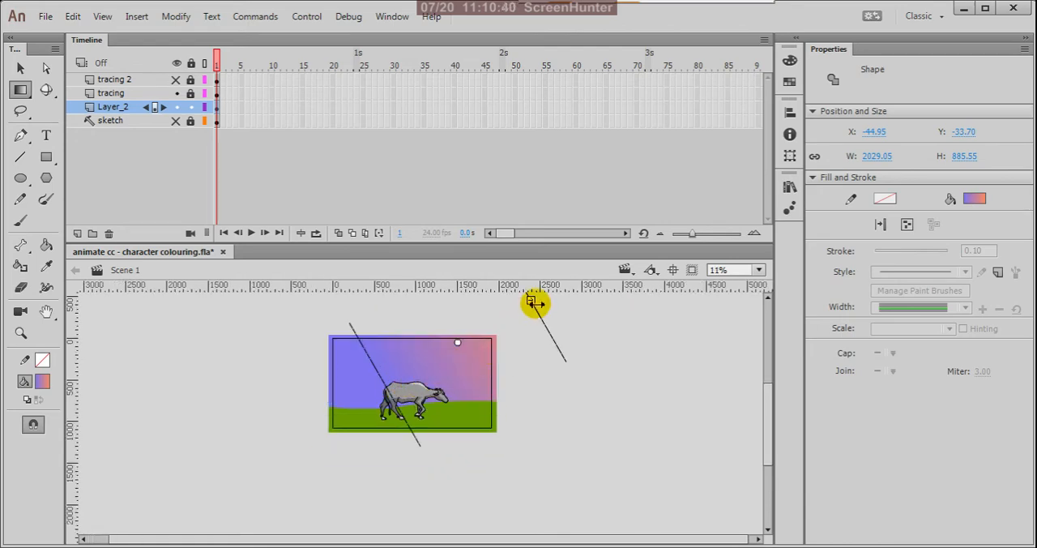
drag(531, 301, 610, 240)
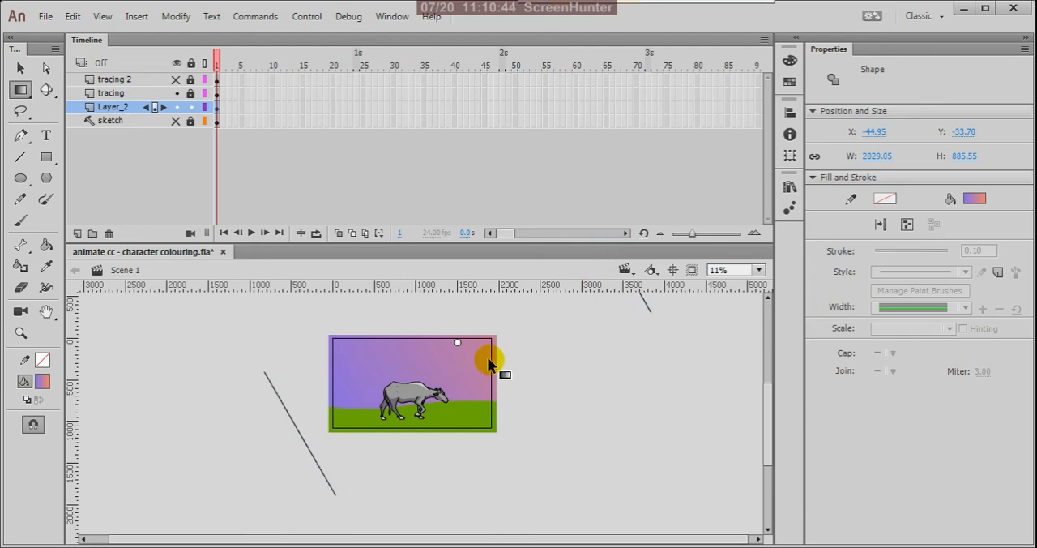
mouse_move(458, 344)
mouse_down()
mouse_move(433, 364)
mouse_move(494, 331)
mouse_move(437, 392)
mouse_move(454, 381)
mouse_move(422, 403)
mouse_move(401, 396)
mouse_move(444, 350)
mouse_up()
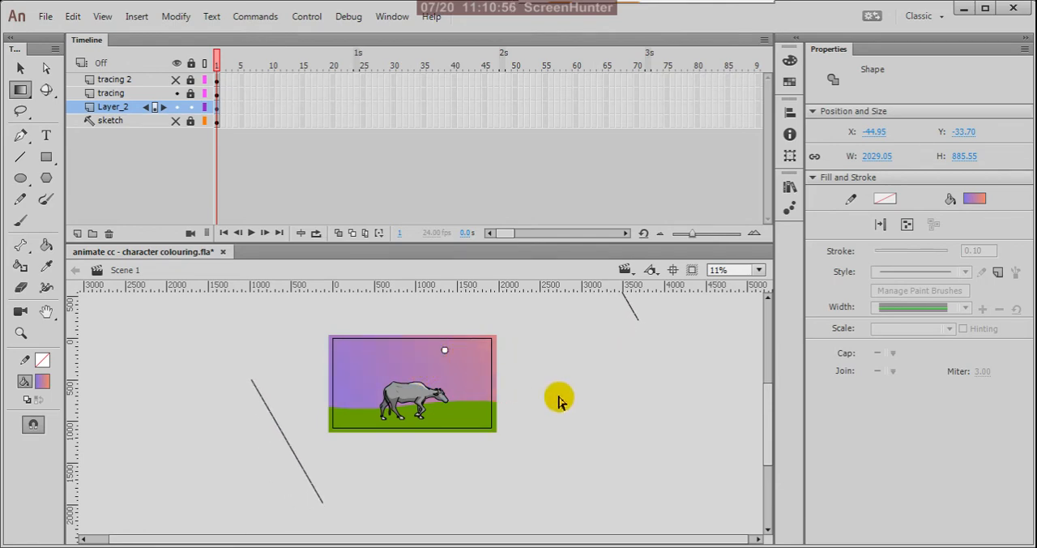
click(559, 399)
Step: Select the green ground shape and change its fill from solid colour to a linear gradient
click(21, 69)
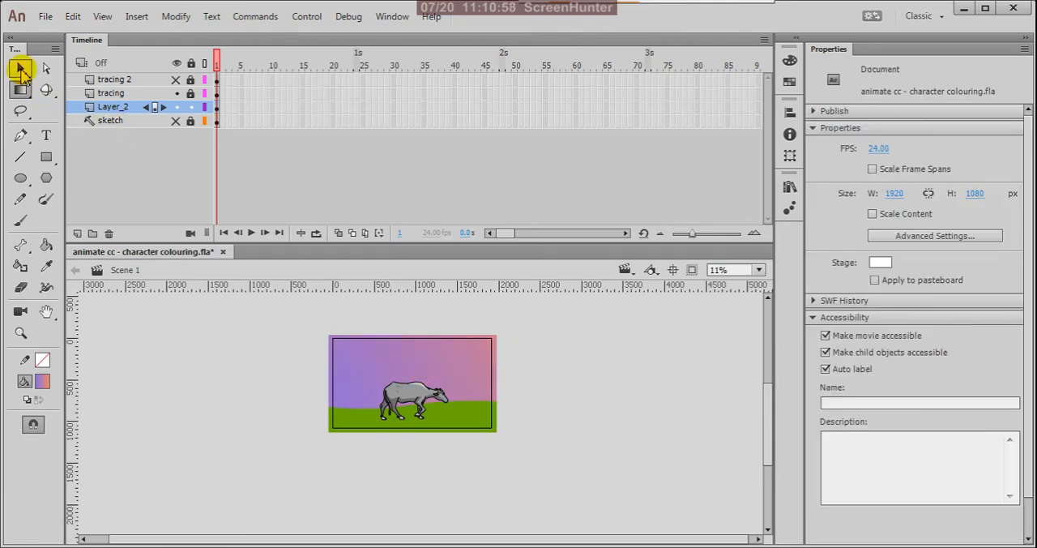
click(466, 419)
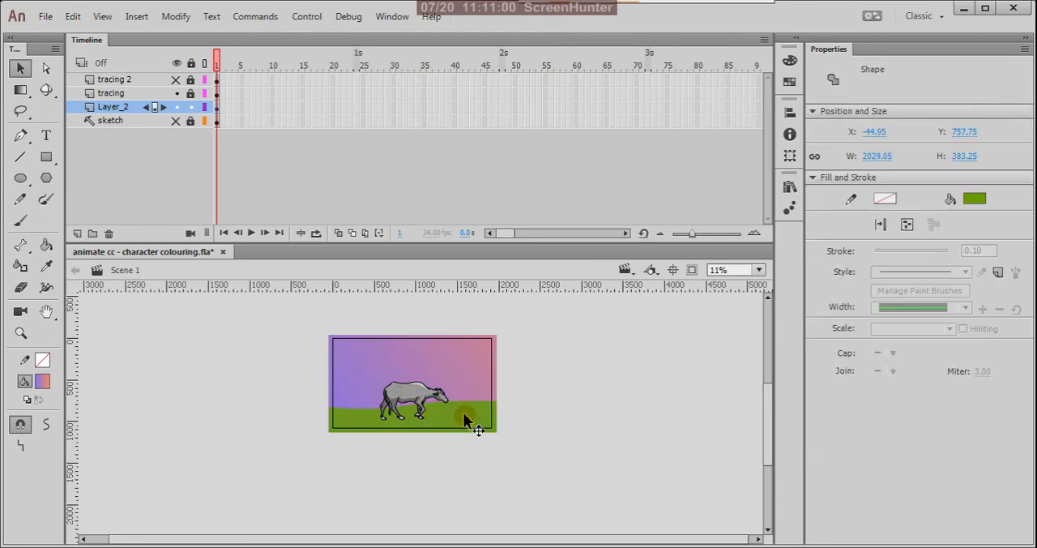
click(789, 62)
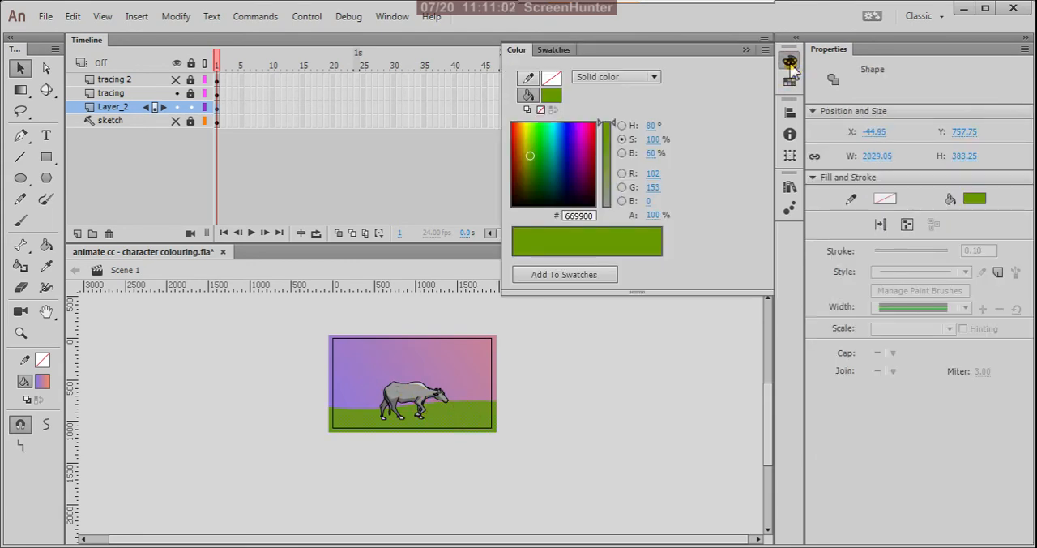
click(653, 77)
click(637, 133)
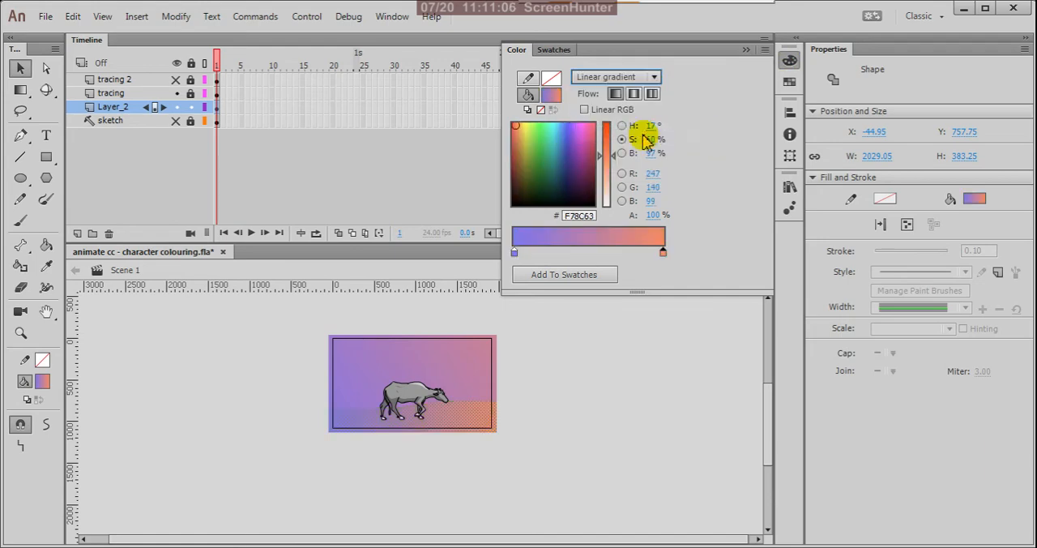
Step: Recolour the ground gradient's starting stop to dark green #278700 with 100% saturation
click(513, 252)
drag(530, 134, 530, 148)
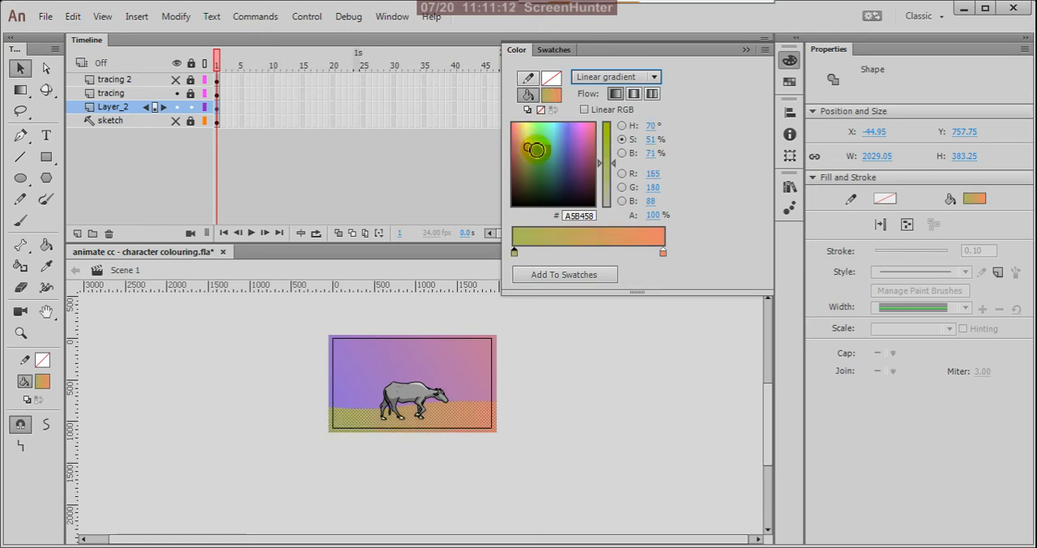
drag(612, 163, 619, 128)
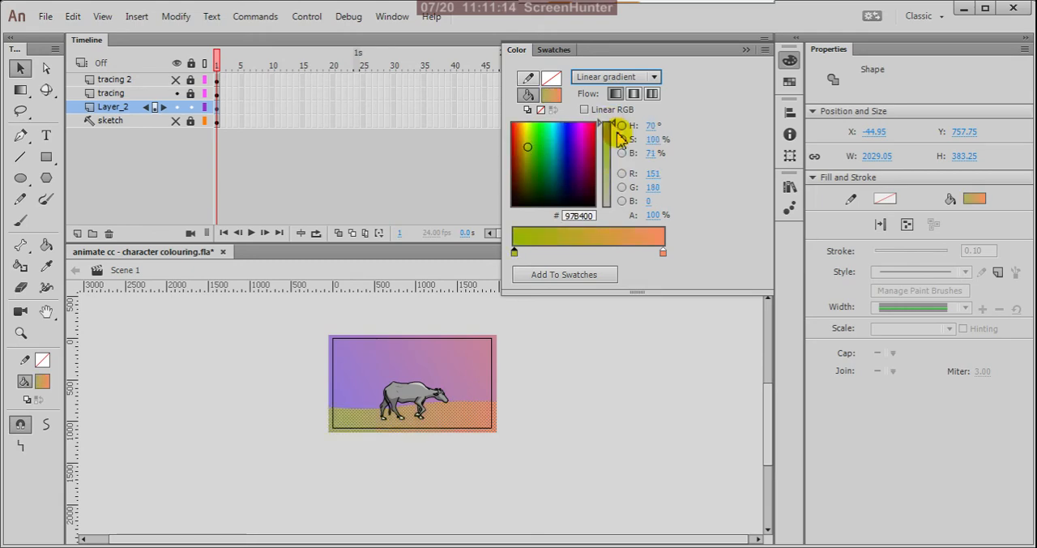
click(531, 161)
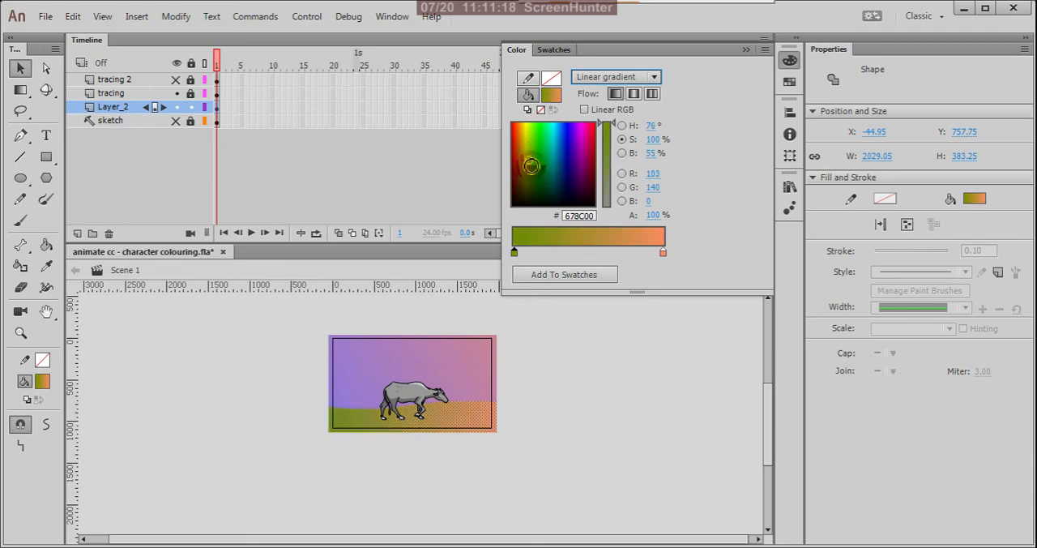
click(534, 161)
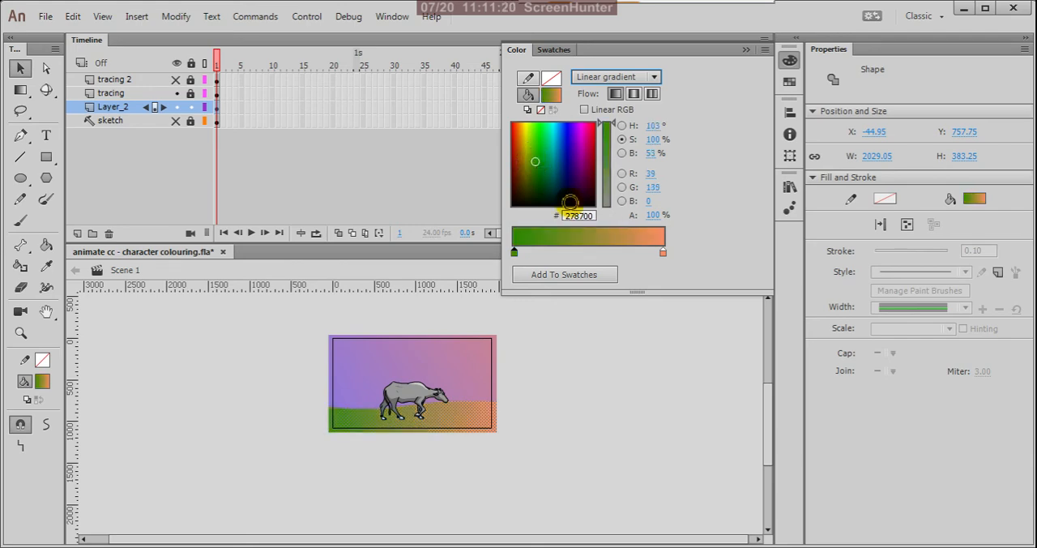
Step: Recolour the ground gradient's ending stop to bright lime green #A9E93D with 74% saturation
click(662, 254)
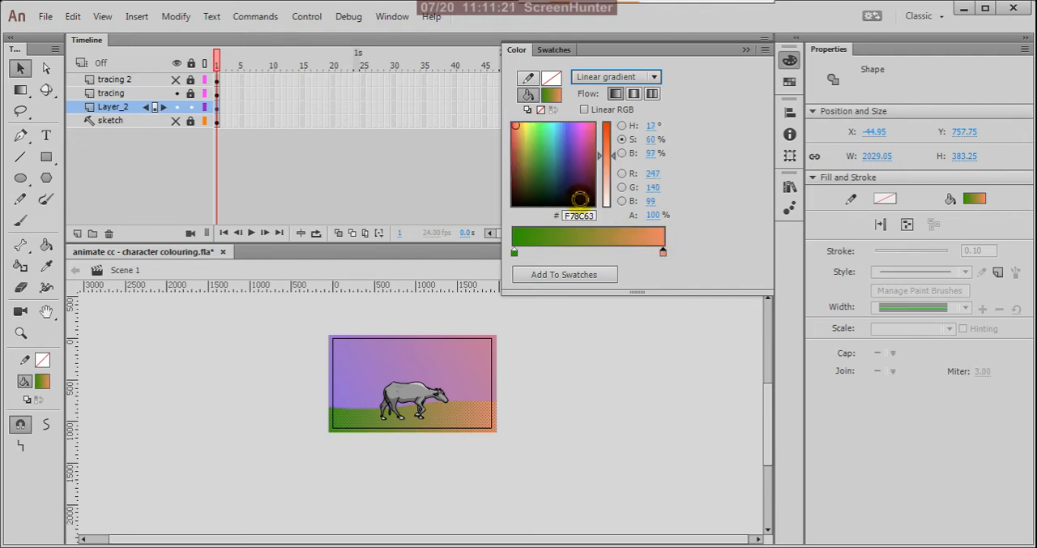
click(533, 146)
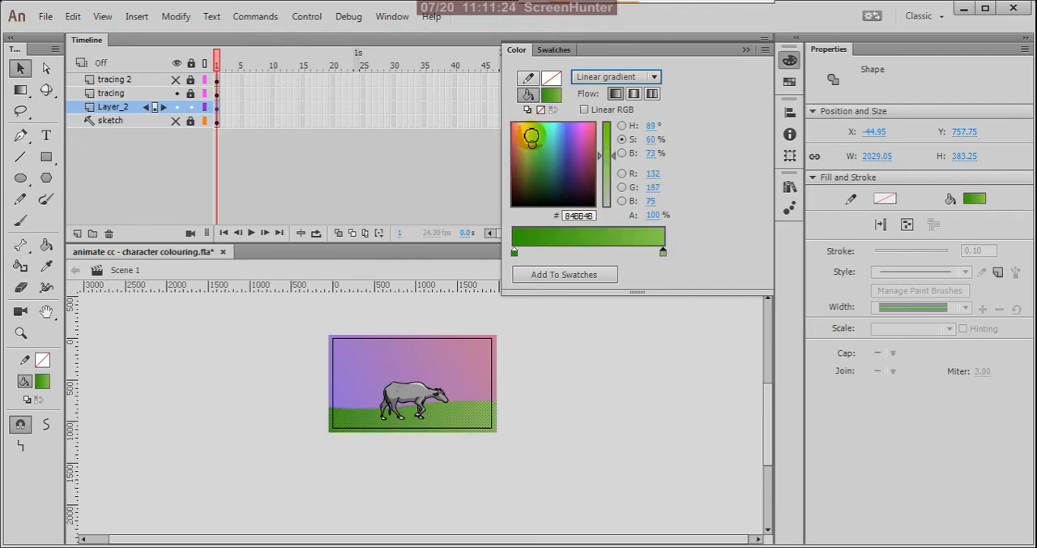
click(532, 131)
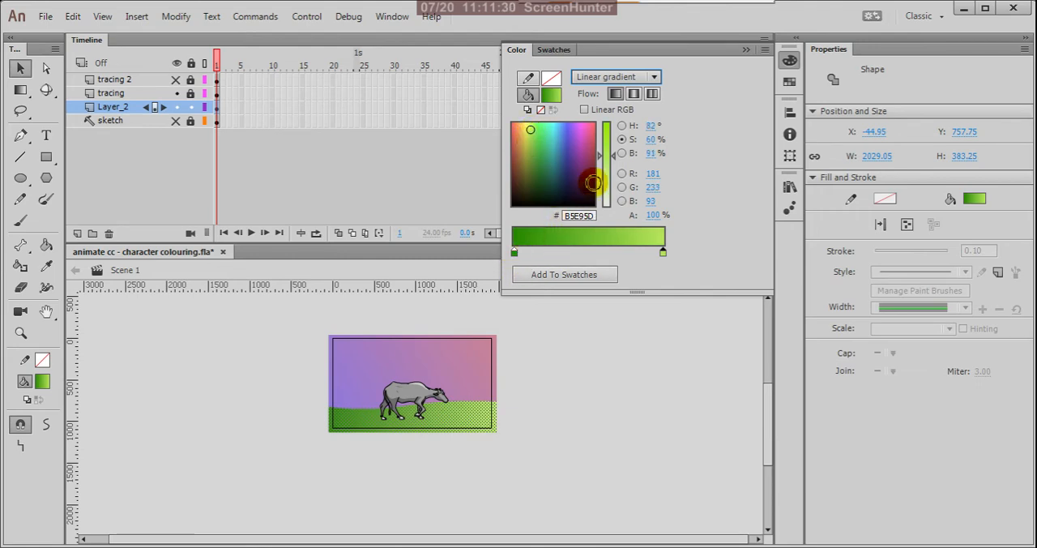
drag(607, 155, 607, 146)
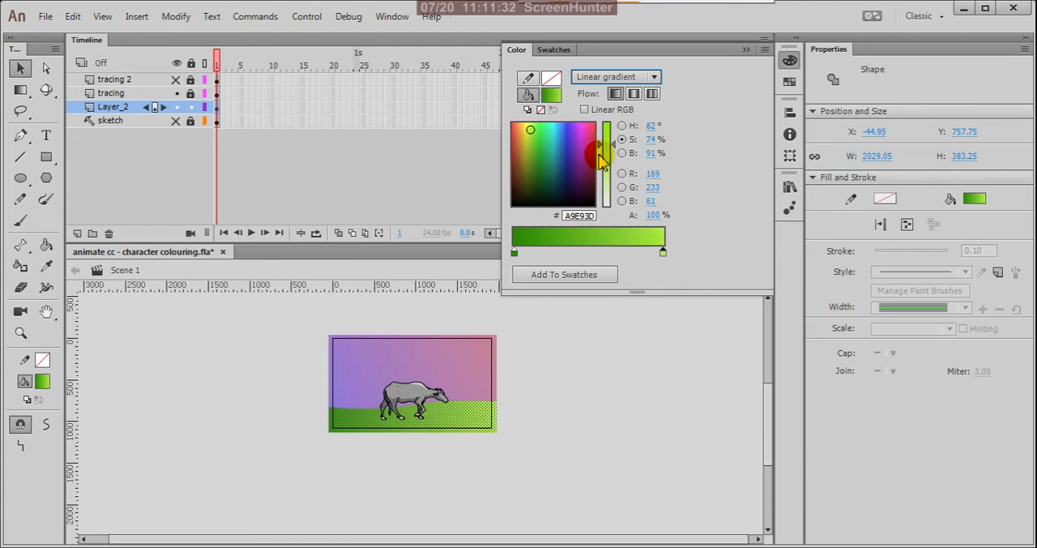
Step: Brighten the ground gradient's starting stop to green #48B400
click(513, 252)
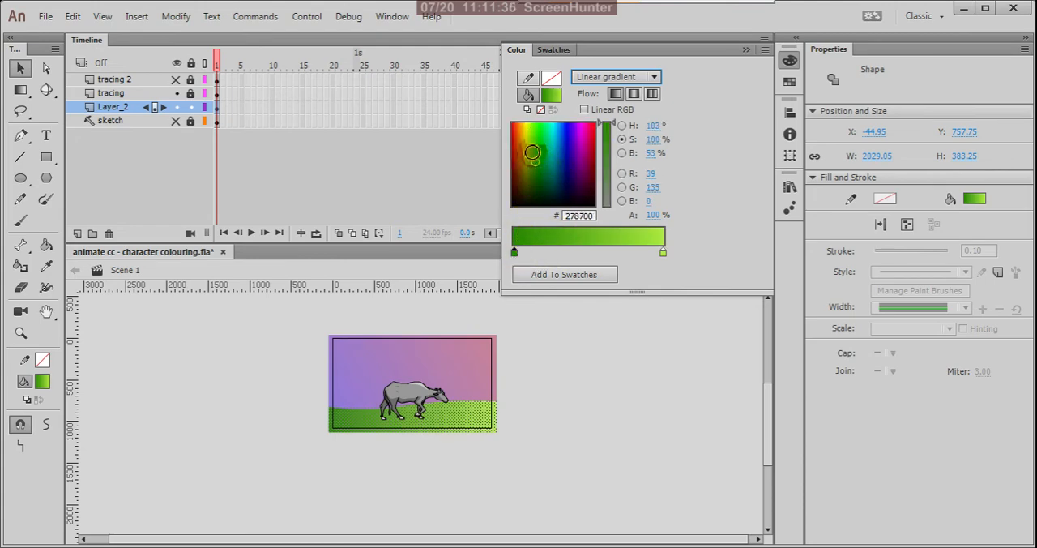
click(532, 150)
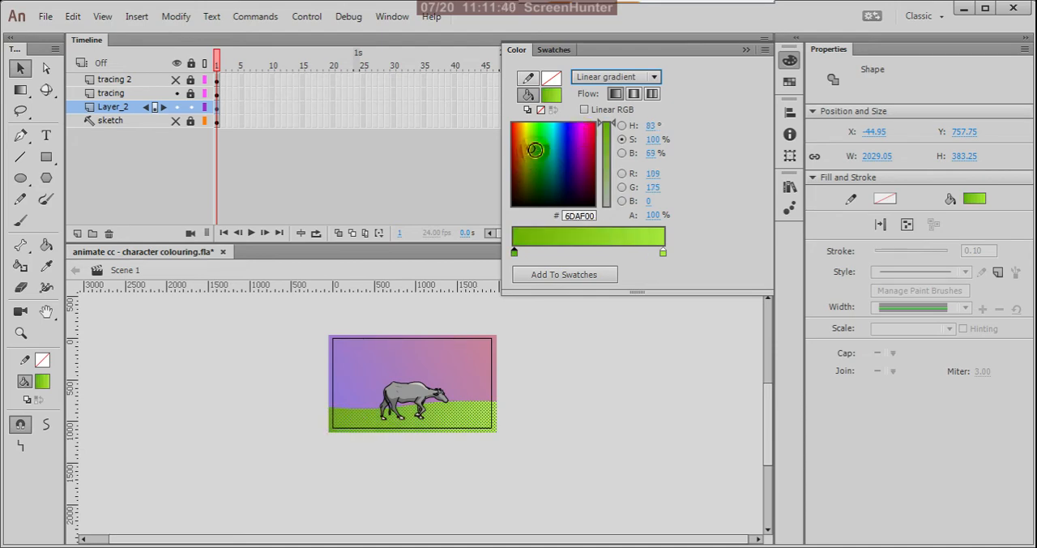
click(533, 147)
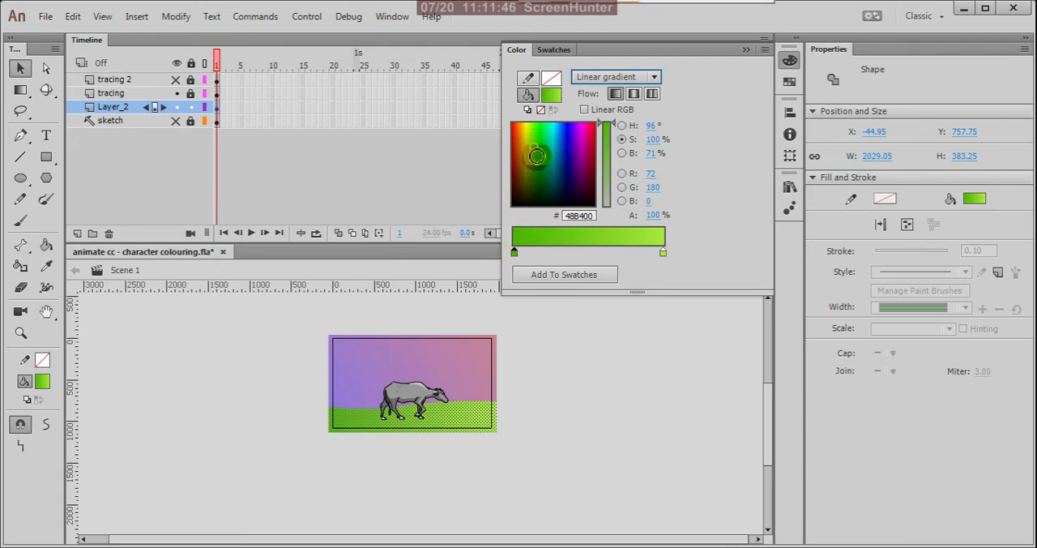
Step: Recolour the ground gradient's starting stop to green #3EB400 and its ending stop to light green #8EDE3A
click(537, 155)
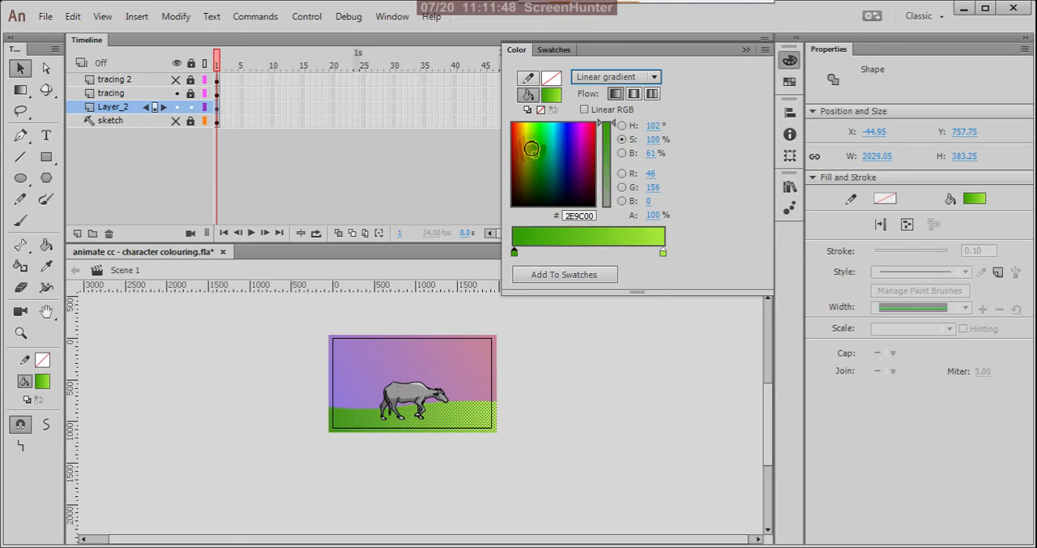
click(533, 147)
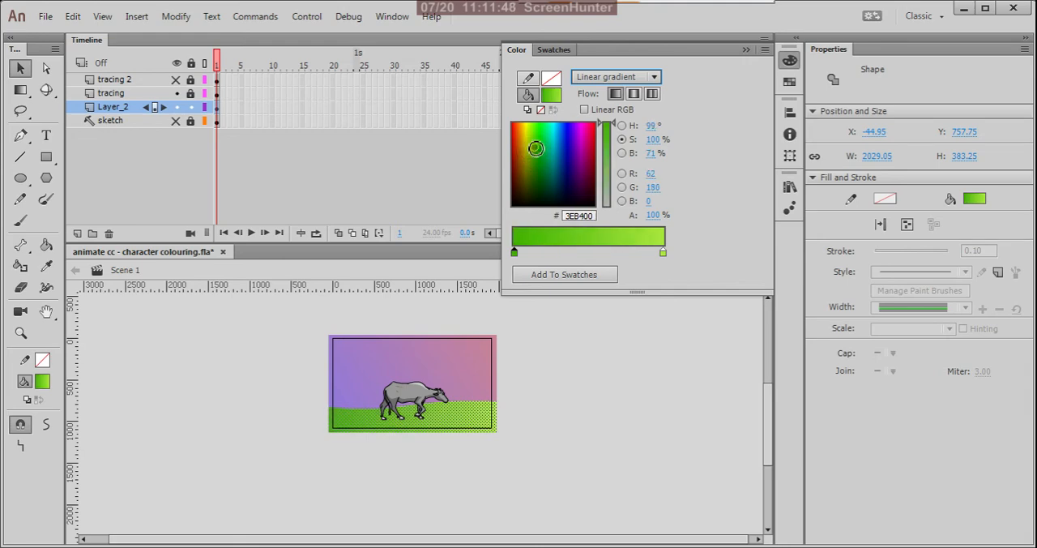
click(662, 252)
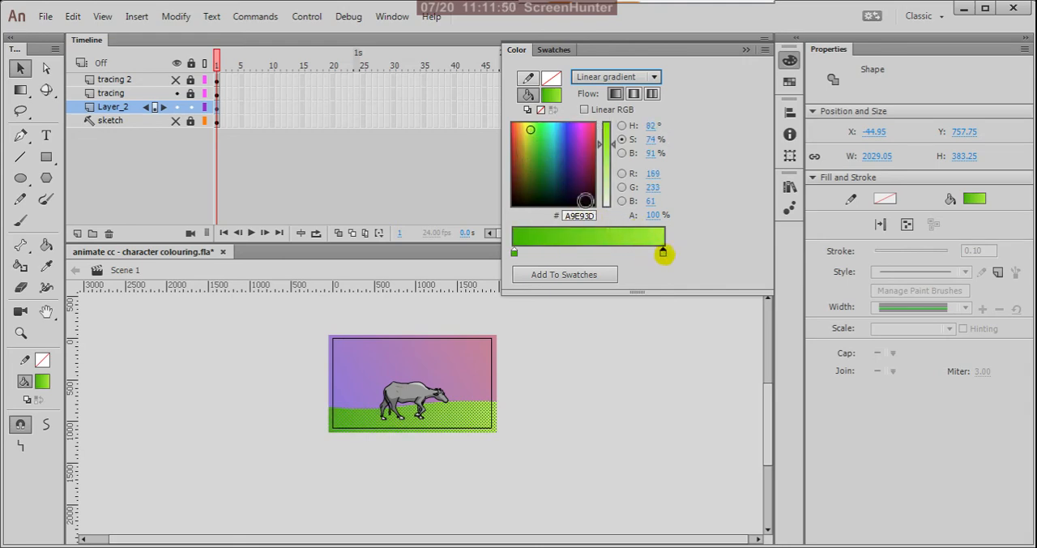
click(532, 138)
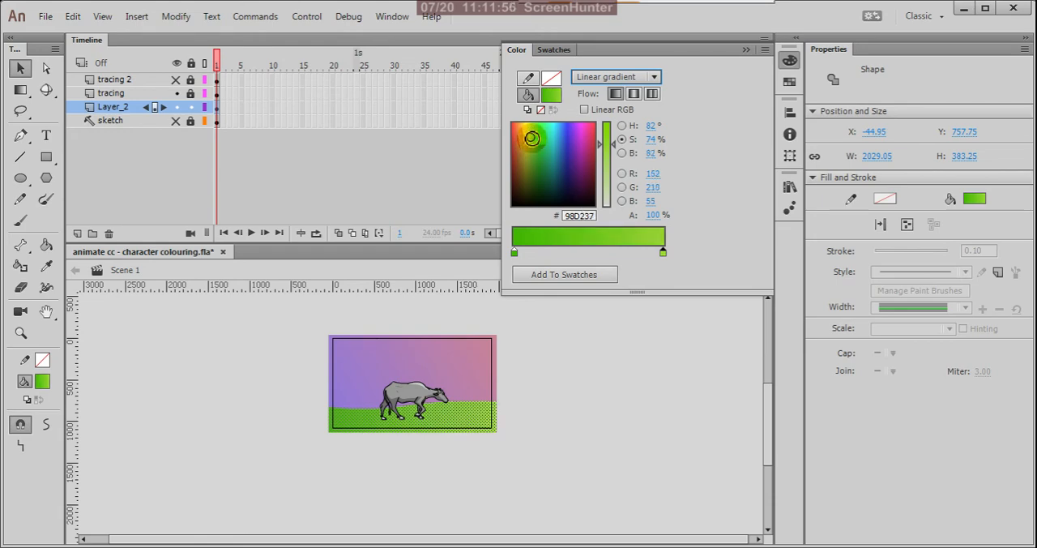
click(533, 135)
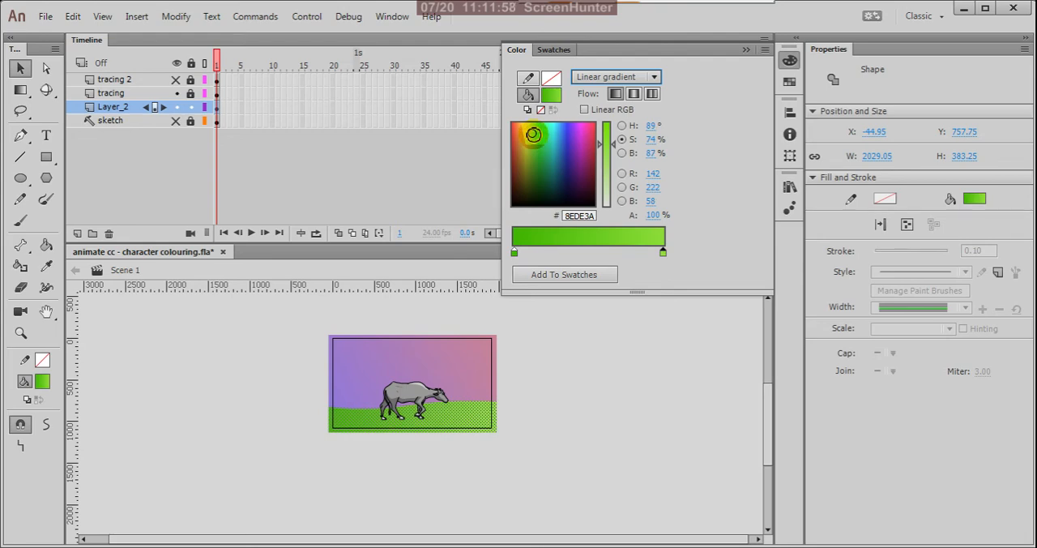
Step: Darken the ground gradient's starting stop to green #39A600 and return to the stage
click(514, 253)
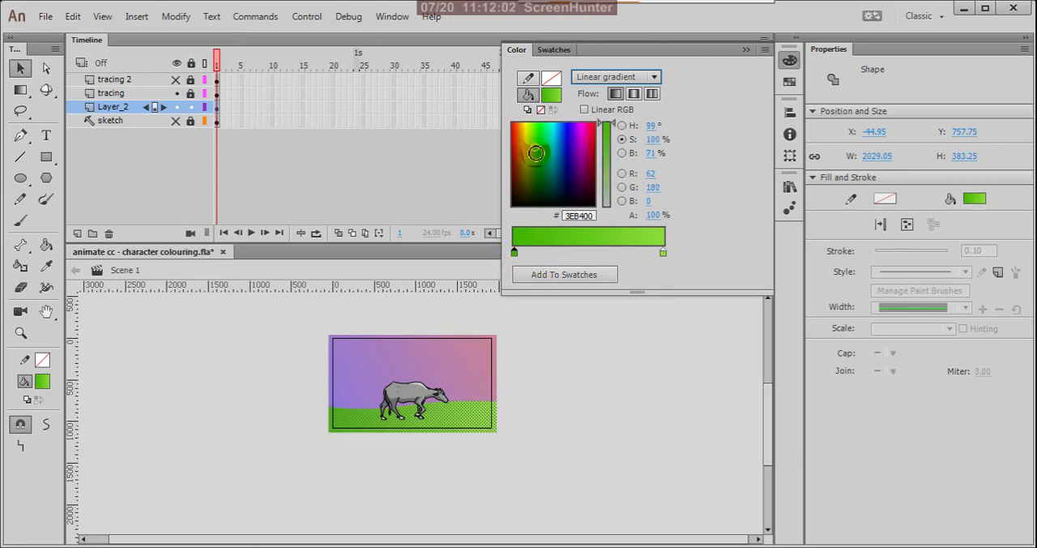
click(536, 152)
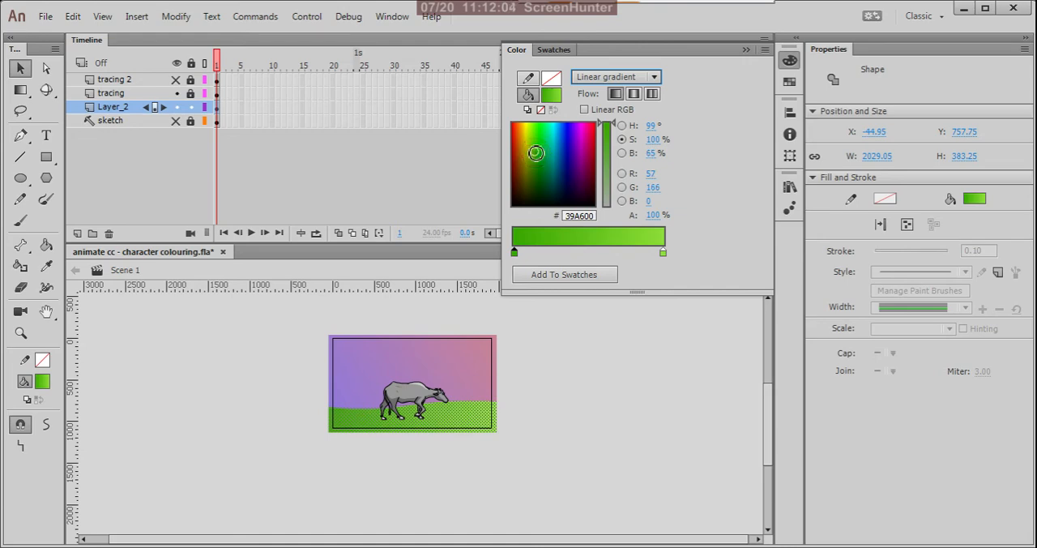
click(625, 319)
click(454, 417)
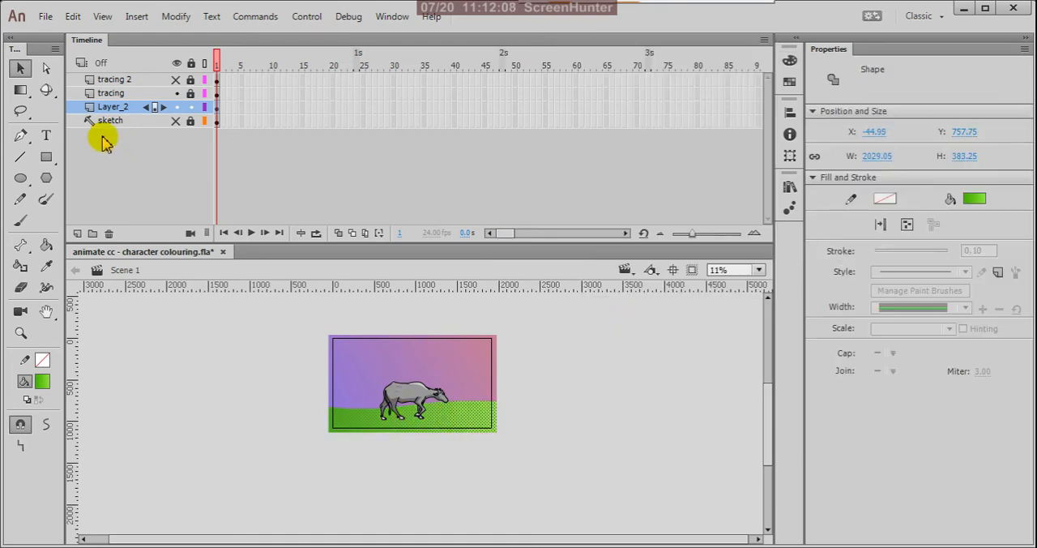
Step: With the Gradient Transform tool, tilt the ground's gradient slightly and shift its centre beneath the cow's hind legs
click(25, 92)
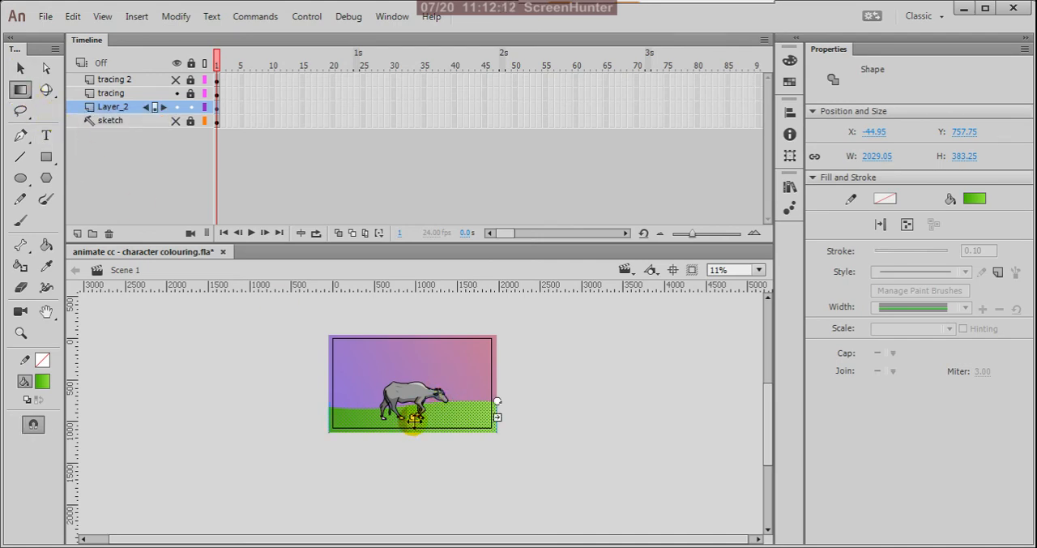
drag(413, 419, 436, 393)
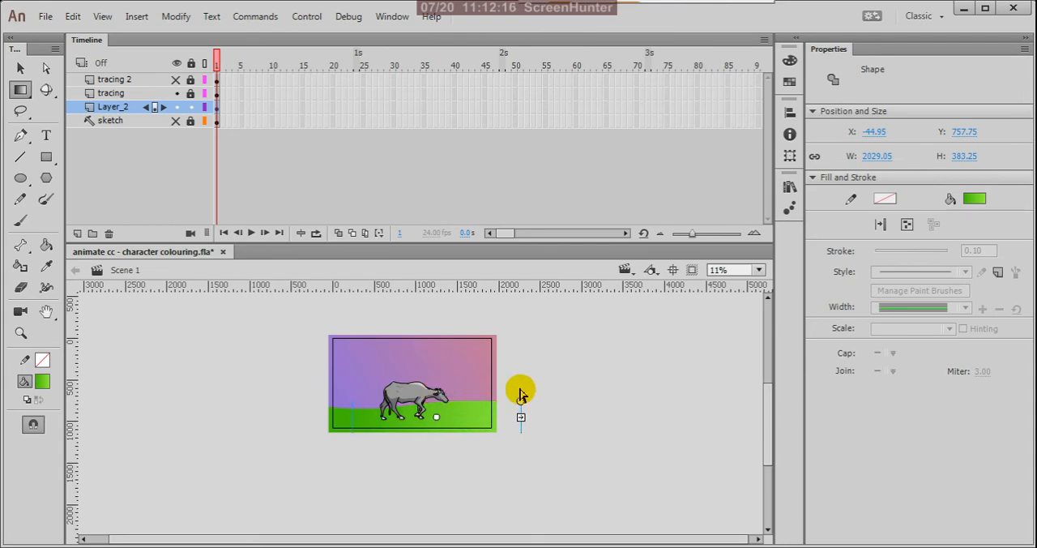
mouse_move(522, 404)
mouse_down()
mouse_move(474, 343)
mouse_move(569, 398)
mouse_move(544, 375)
mouse_move(553, 389)
mouse_move(525, 413)
mouse_up()
drag(438, 417, 390, 421)
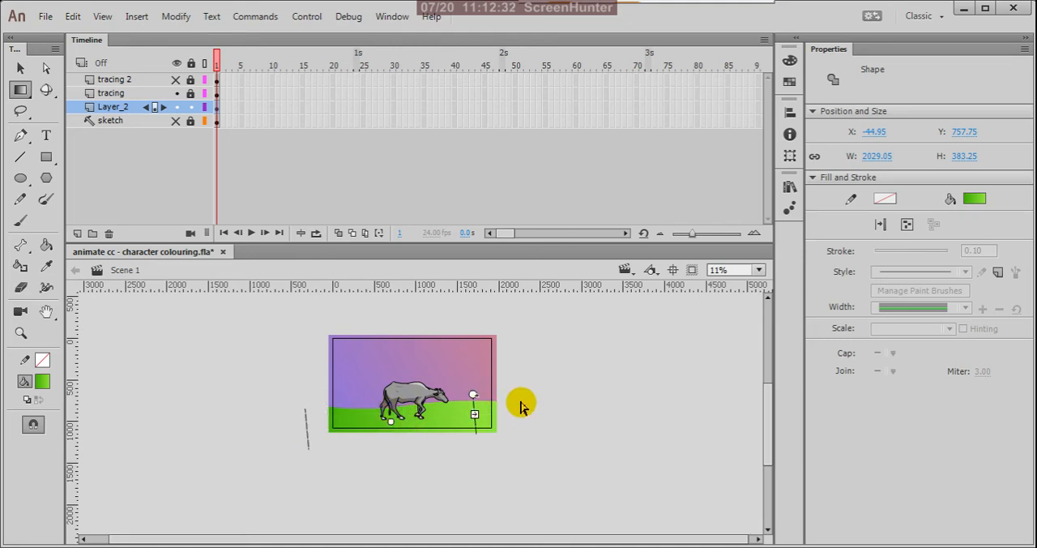
Step: Return to the Selection tool, deselect the ground shape and save the document
click(22, 92)
click(57, 88)
click(20, 68)
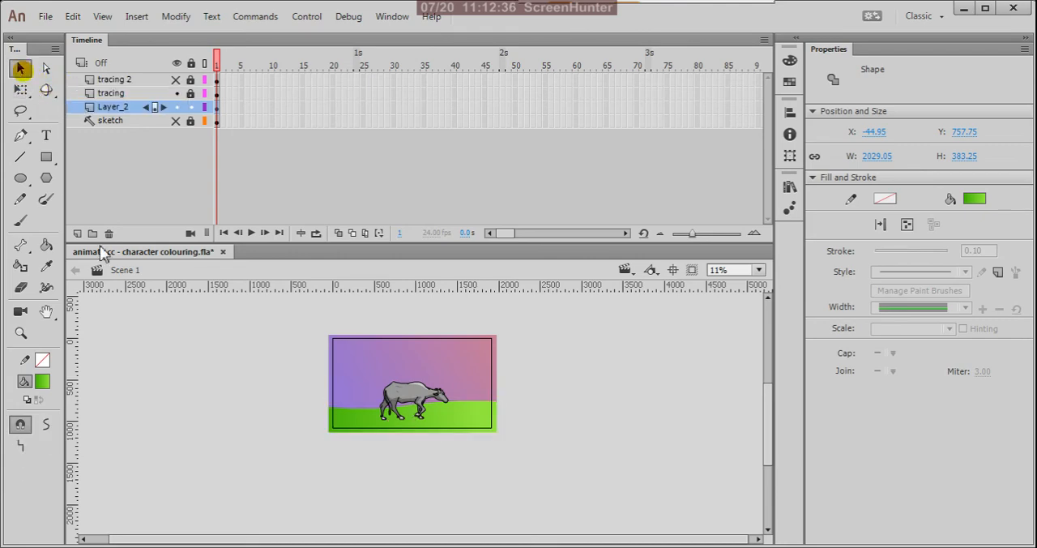
click(168, 348)
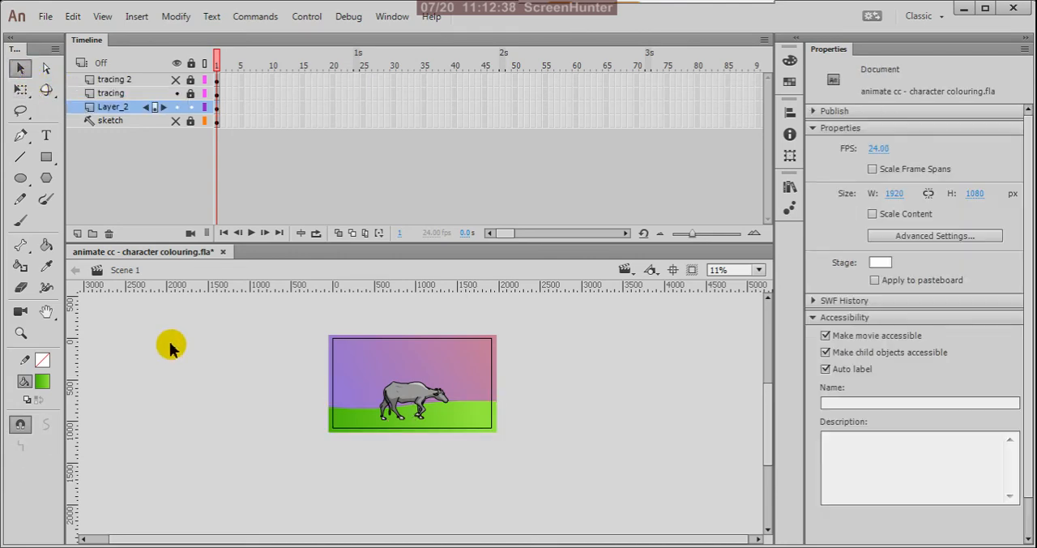
key(ctrl+s)
Step: Check the background by hiding and showing Layer_2, rename that layer as bg and lock it
scroll(391, 415, up, 2)
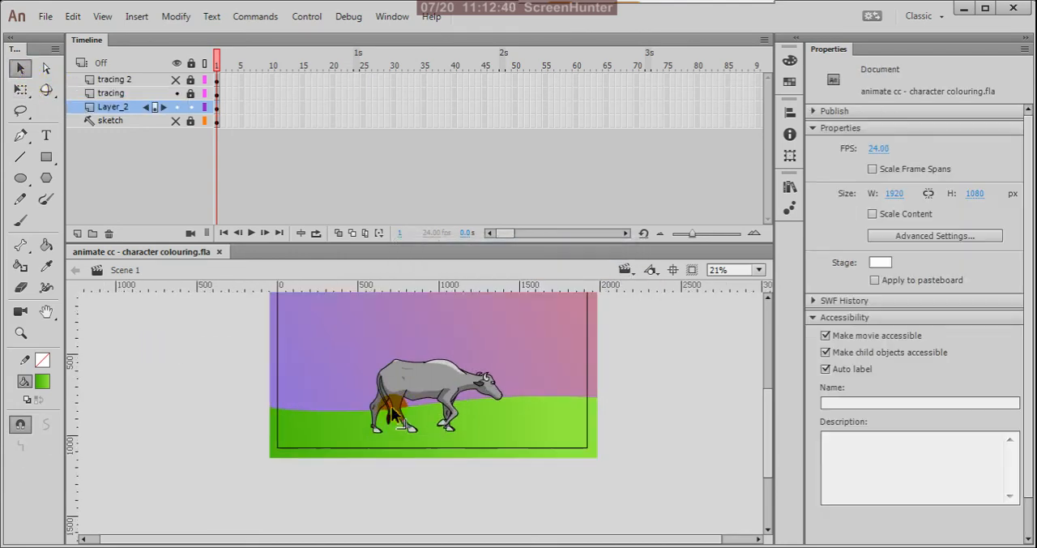
scroll(391, 413, up, 2)
scroll(486, 417, down, 3)
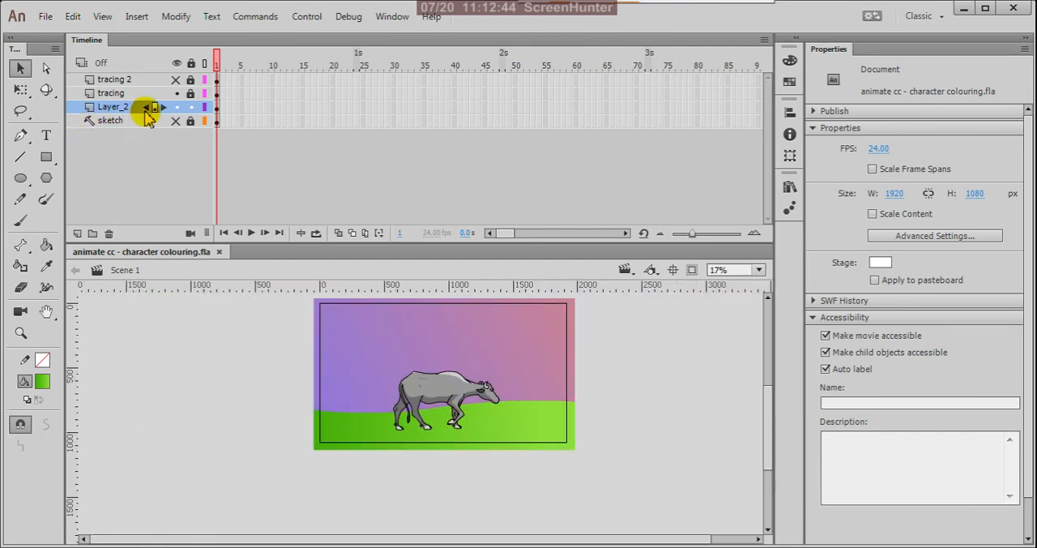
click(176, 108)
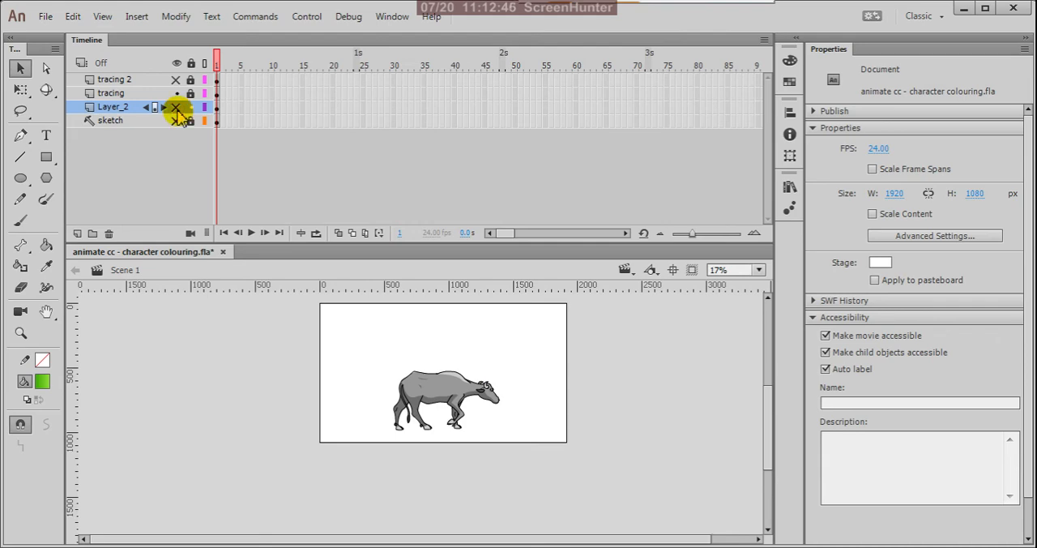
click(176, 108)
double_click(114, 108)
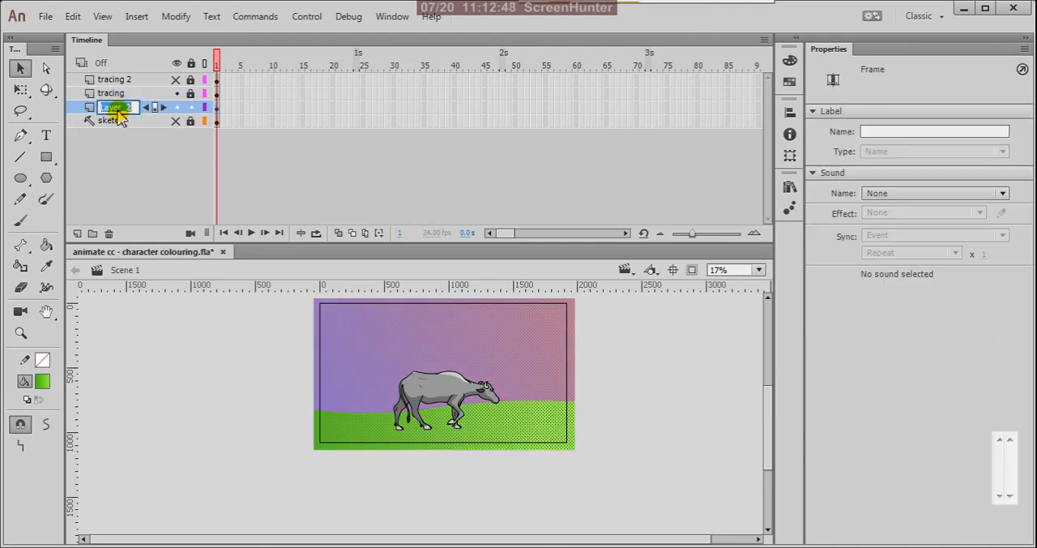
text(bg)
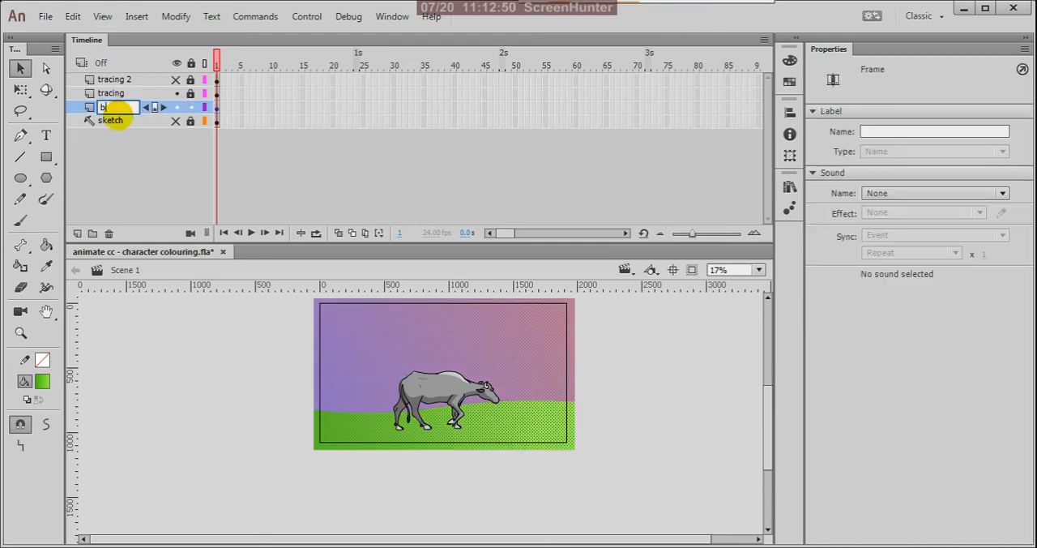
click(130, 172)
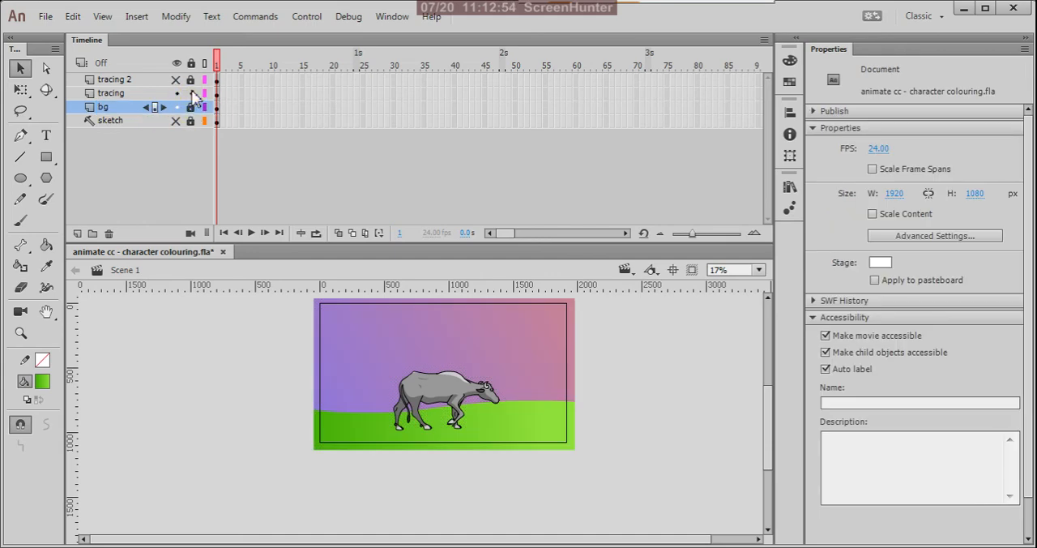
Step: Unlock the tracing layer, select its artwork in frame 1 and duplicate the layer
click(217, 93)
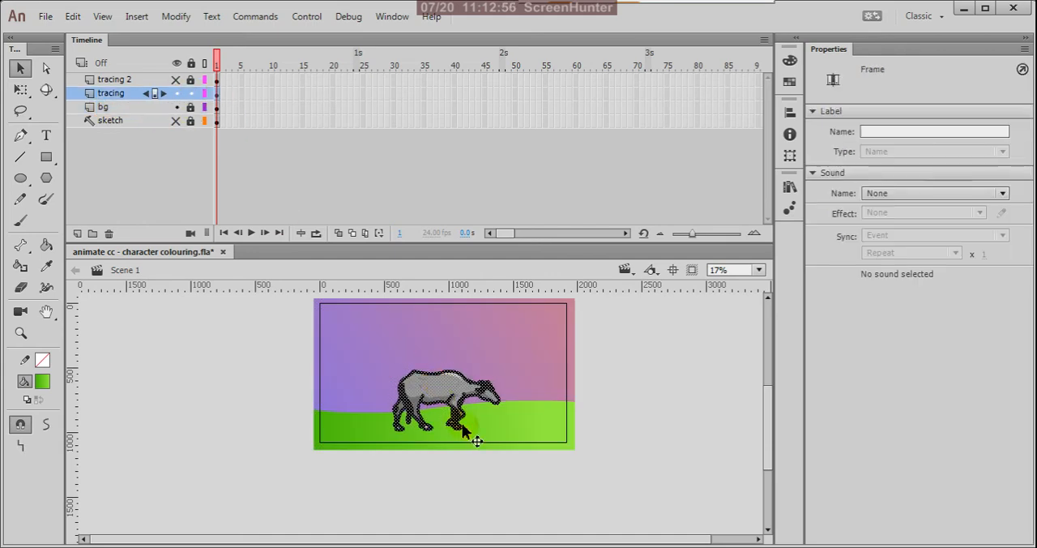
right_click(113, 96)
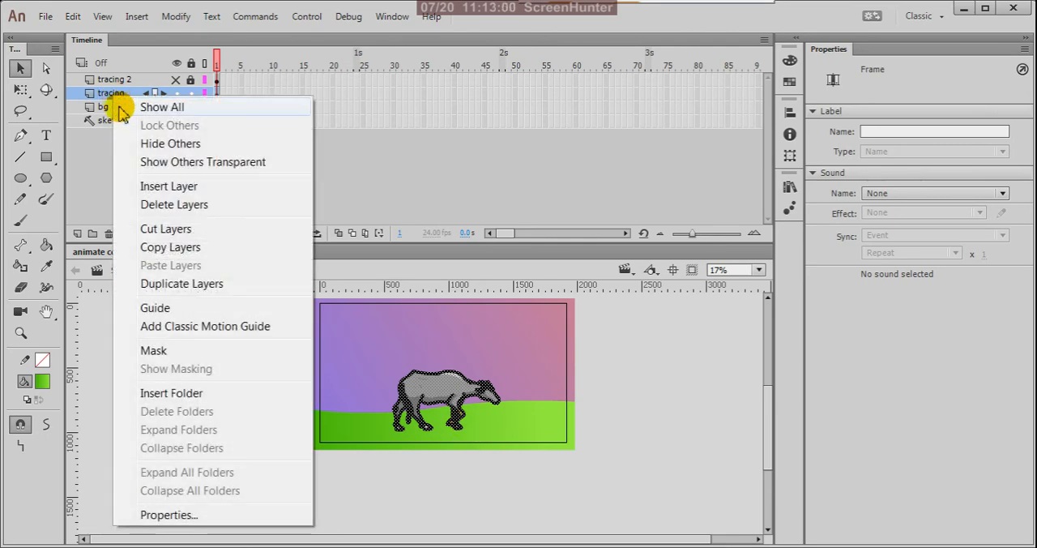
click(140, 284)
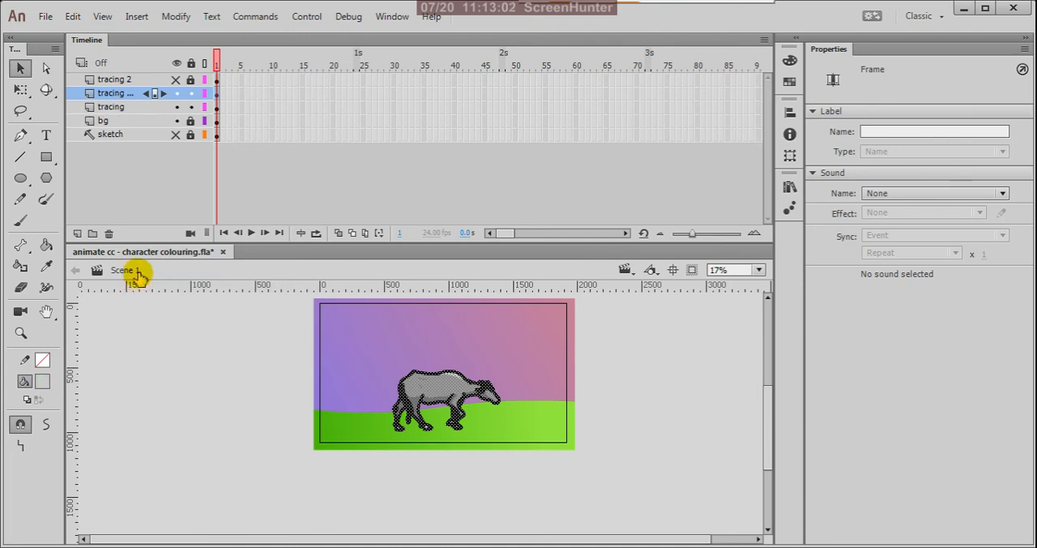
Step: Move the duplicated tracing layer beneath the original, directly above bg, and rename it as shade
drag(132, 92, 126, 123)
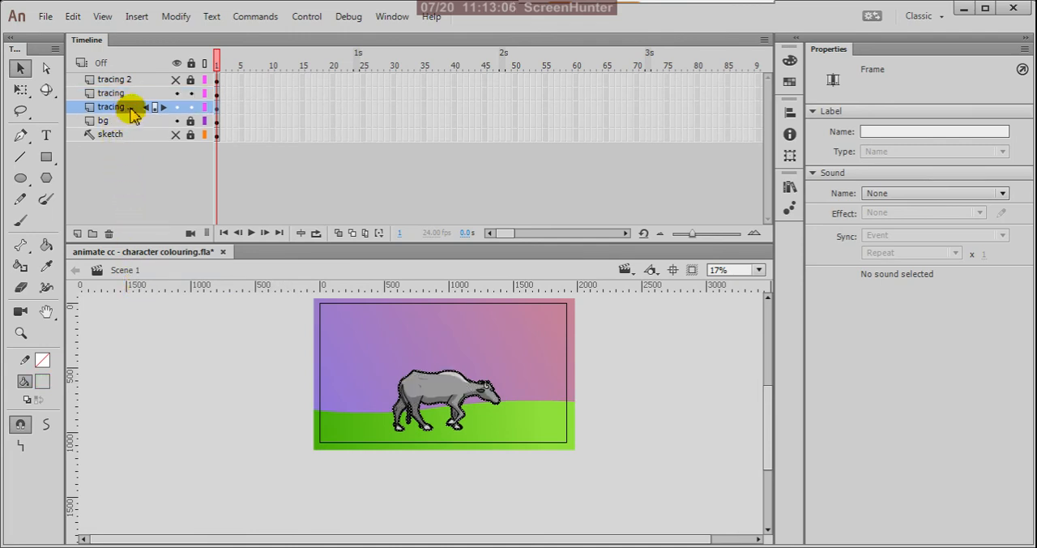
double_click(130, 108)
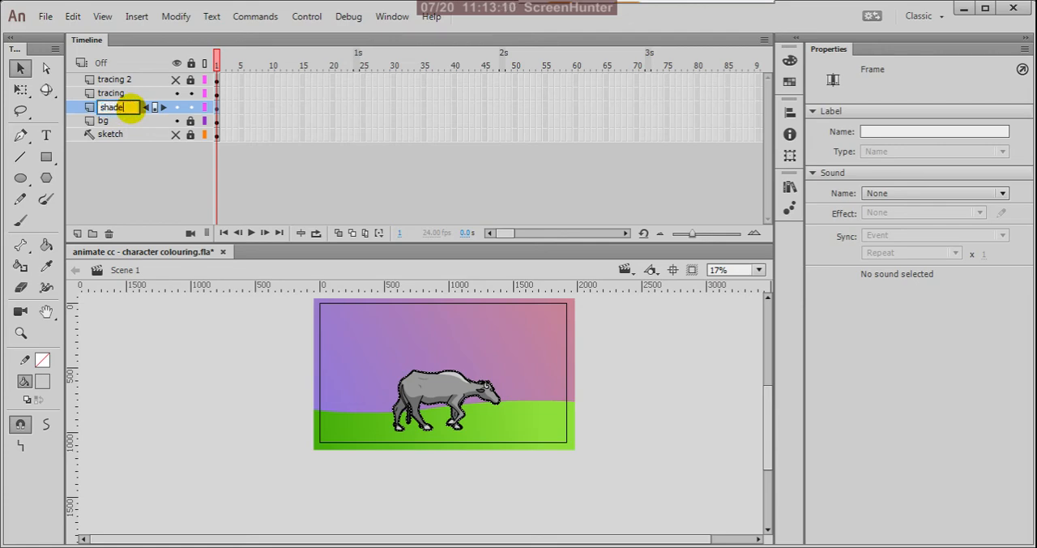
text(shade)
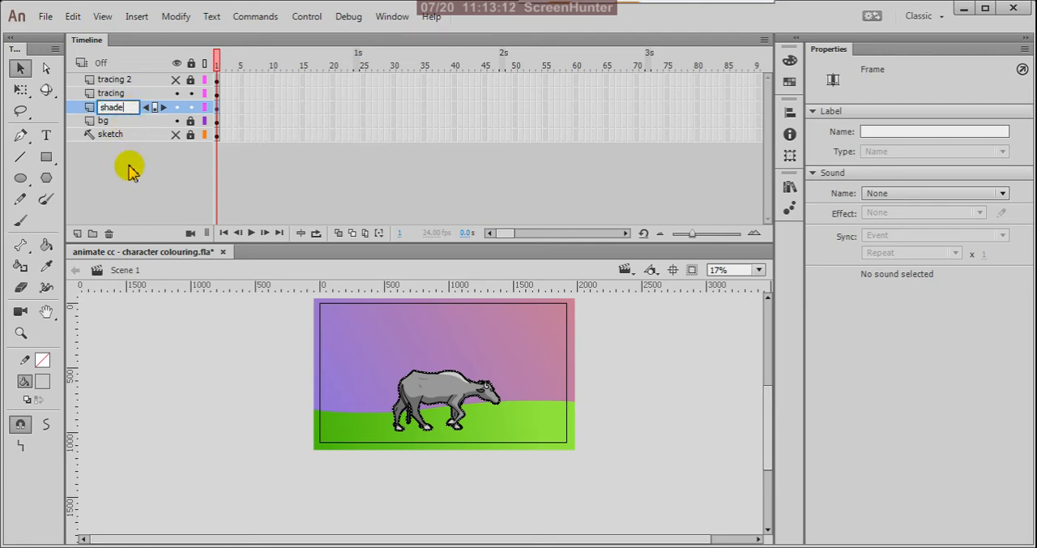
click(126, 167)
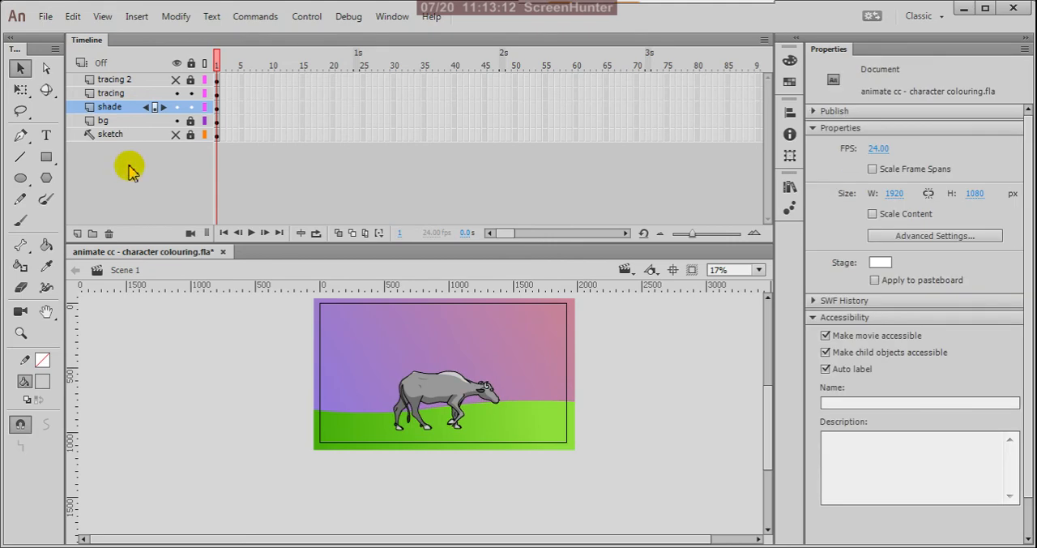
Step: Free-transform the shade layer's cow with the pivot moved between its feet, flipping it vertically and squashing it to about 97 px high
click(217, 112)
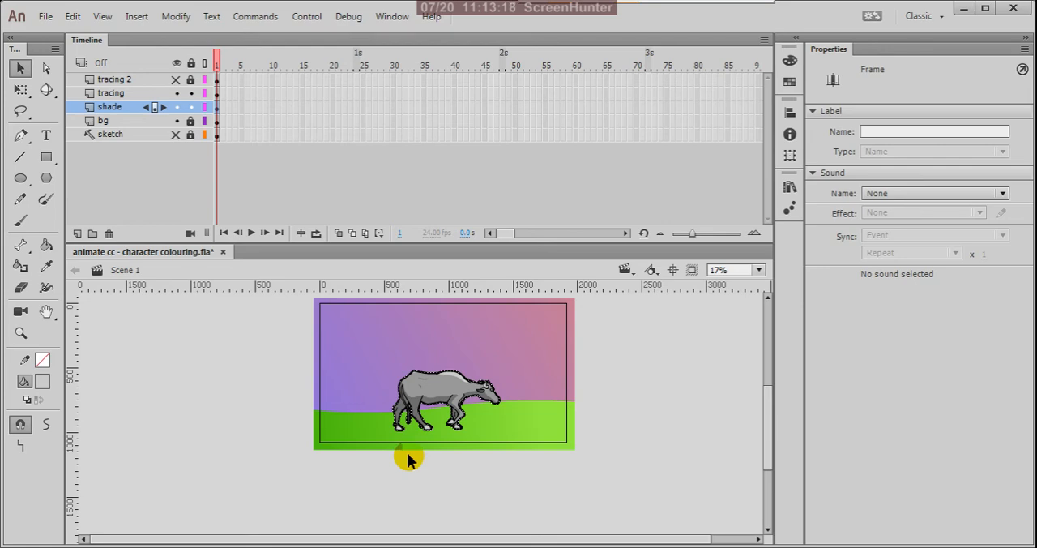
click(21, 90)
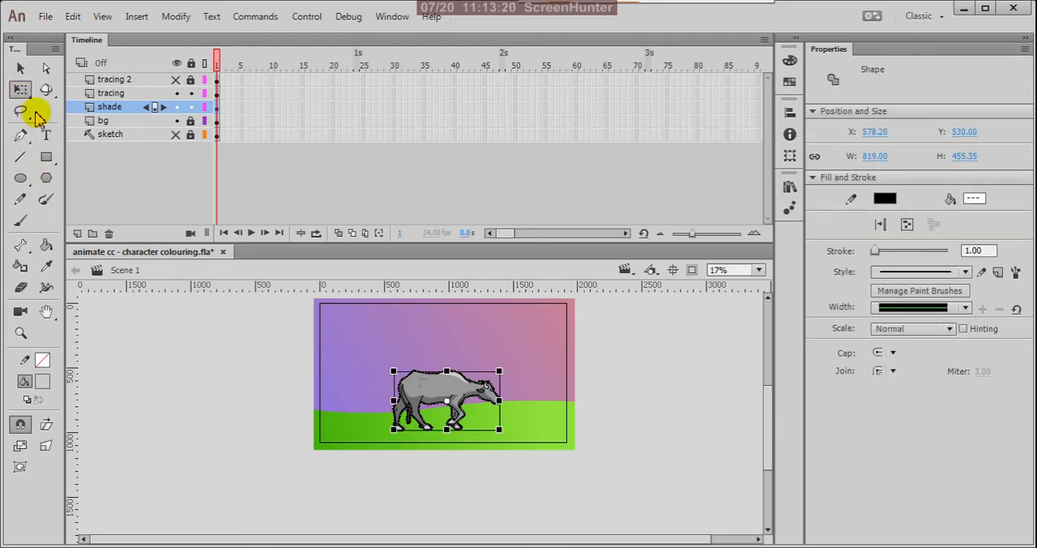
scroll(433, 425, up, 4)
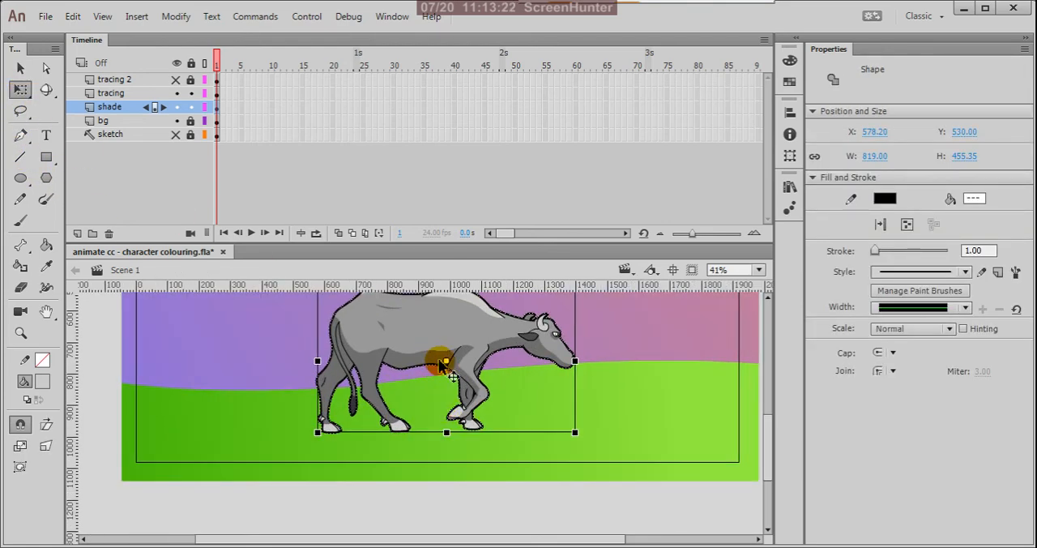
drag(440, 365, 422, 417)
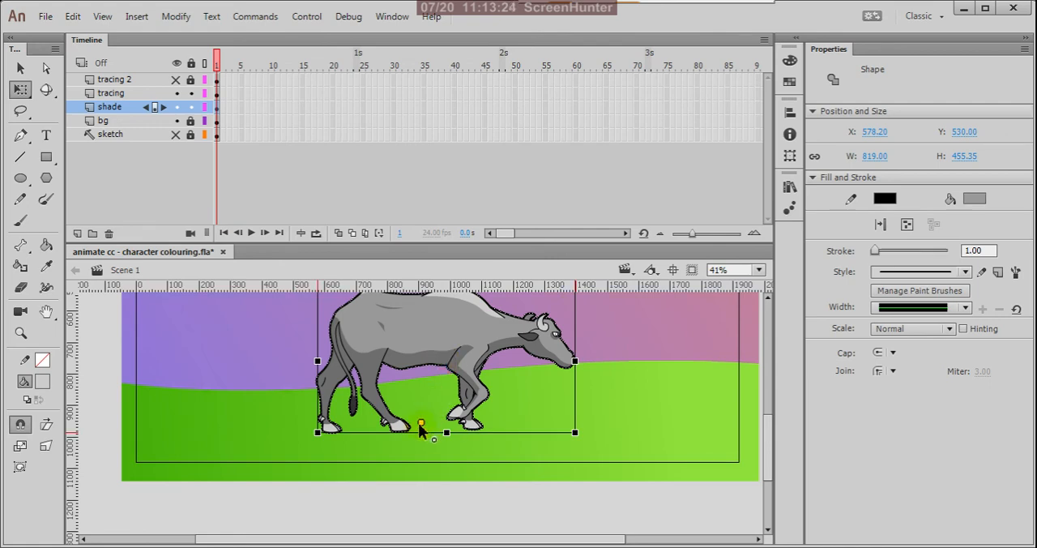
scroll(420, 430, down, 1)
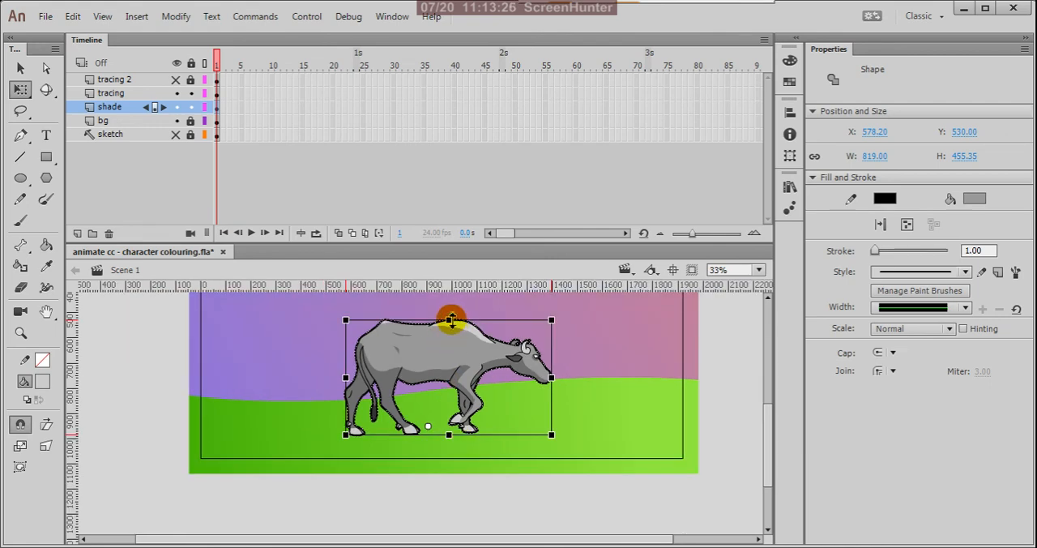
drag(451, 320, 441, 449)
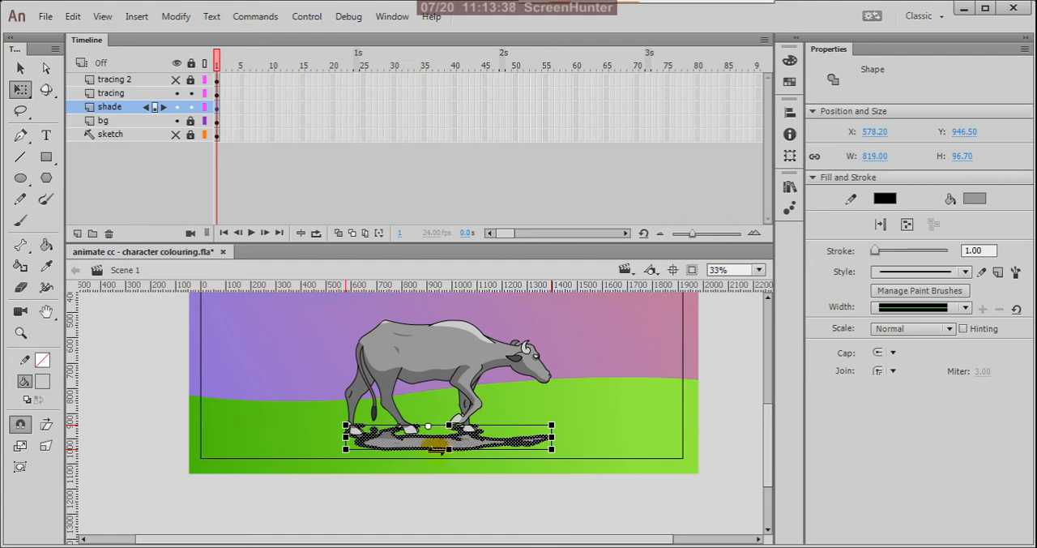
Step: Skew the flipped cow shadow toward the cow's rear and flatten and tilt it to about 930 by 63 px
drag(438, 445, 322, 446)
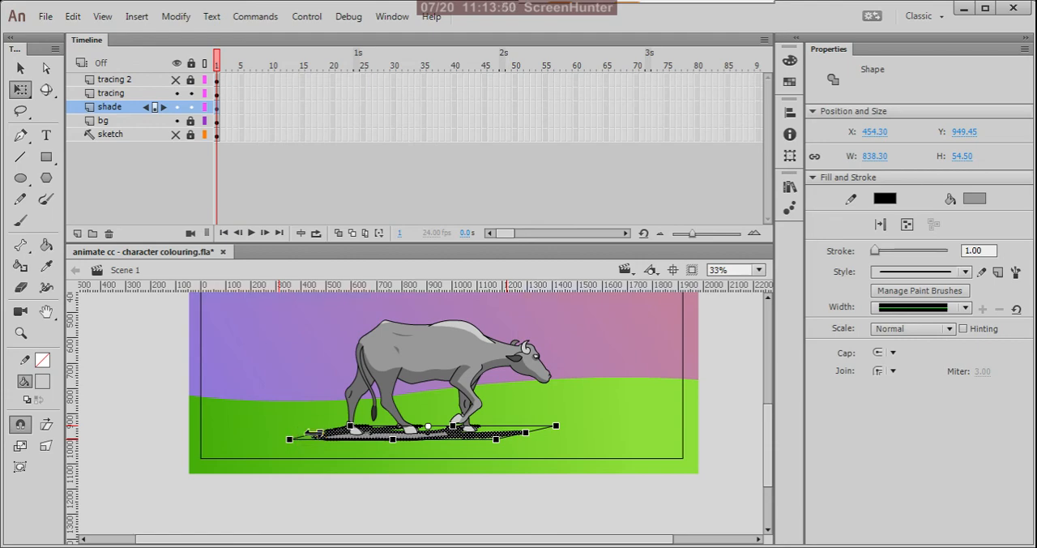
mouse_move(298, 435)
mouse_down()
mouse_move(279, 430)
mouse_move(301, 436)
mouse_up()
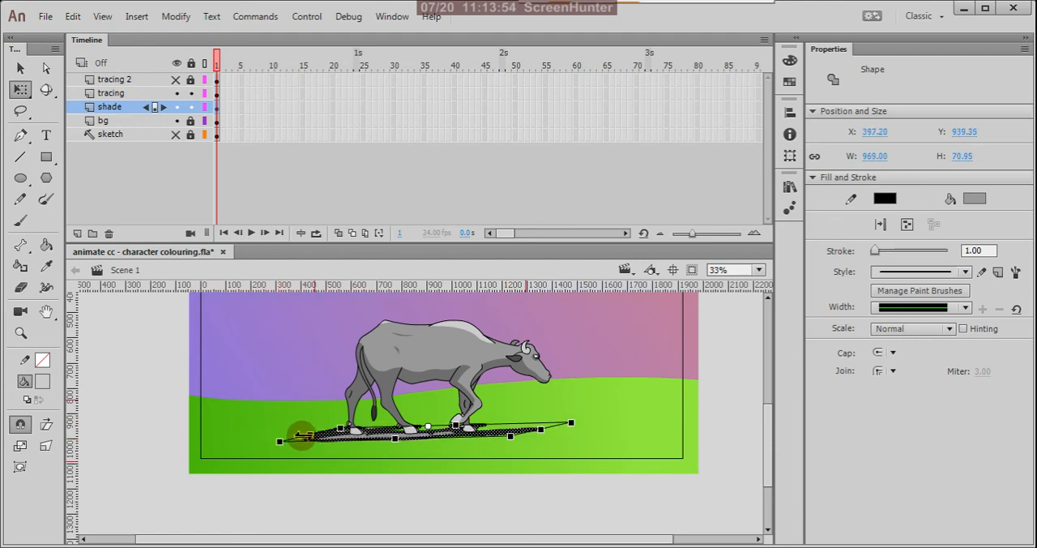
drag(302, 435, 302, 435)
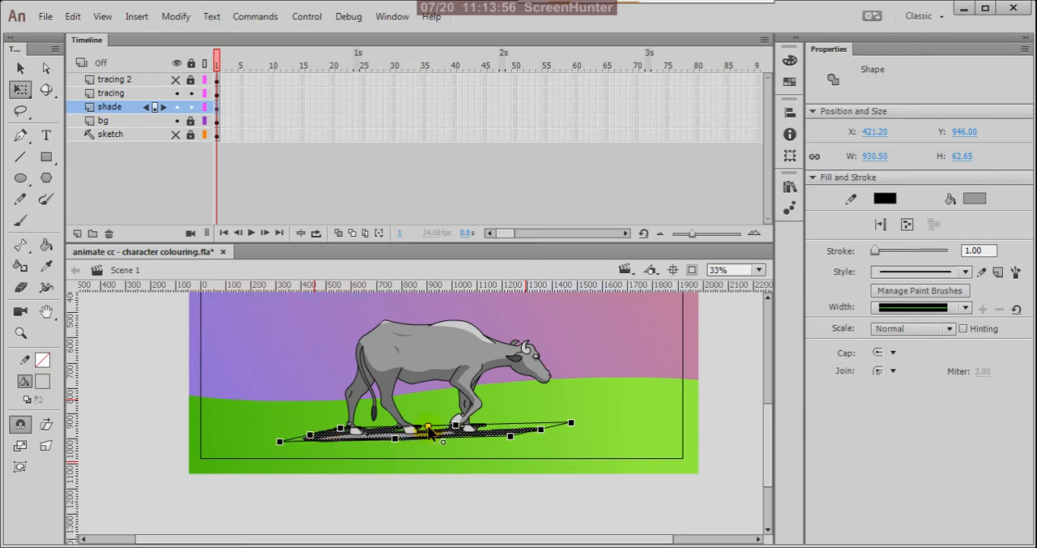
Step: Shorten the cow shadow at the head end and stretch its rear end outward to about 973 by 61 px
drag(429, 427, 318, 432)
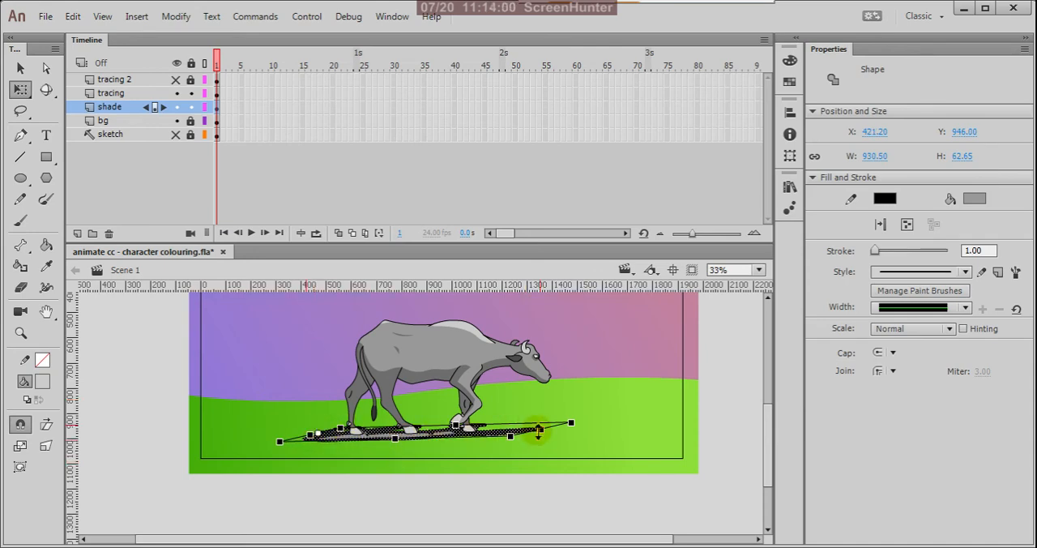
drag(545, 435, 514, 440)
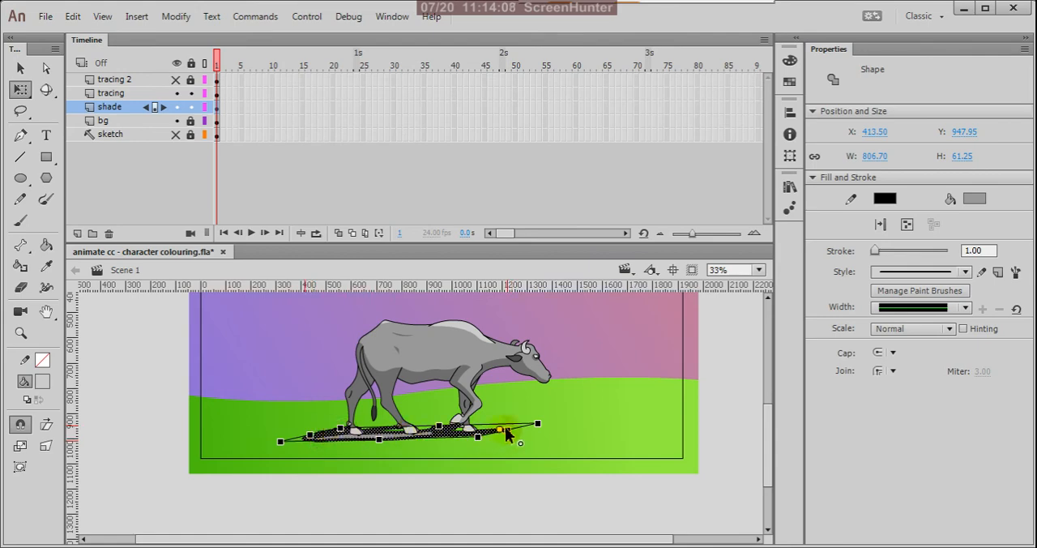
drag(311, 434, 235, 451)
key(v)
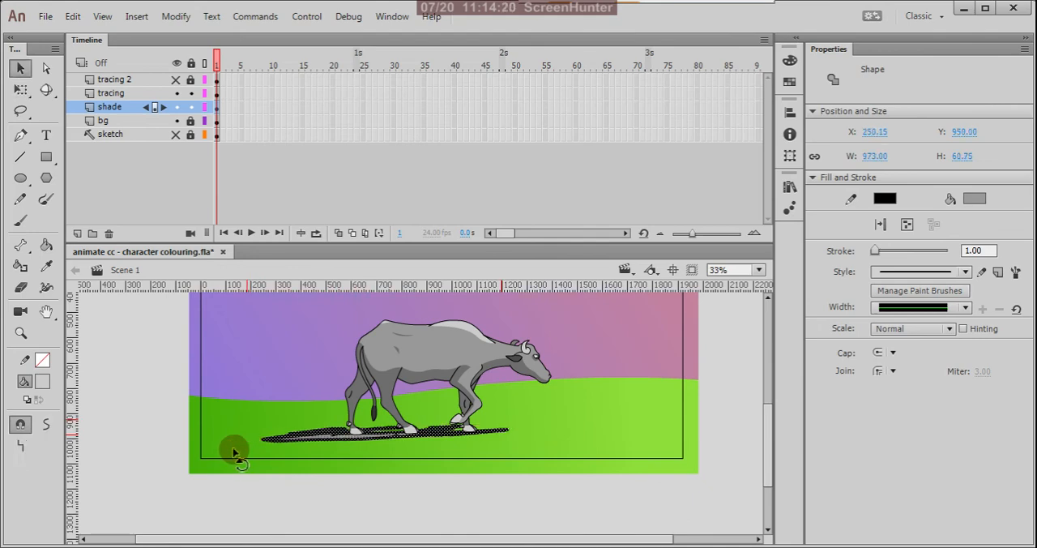
Step: Remove the shadow's stroke and fill the whole shape with solid black
scroll(348, 452, up, 2)
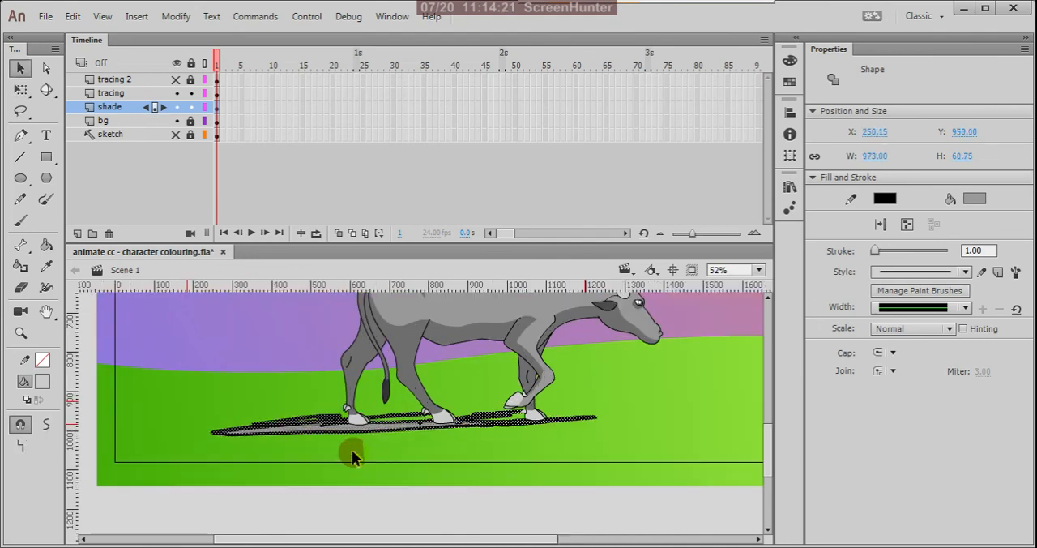
click(43, 360)
click(283, 180)
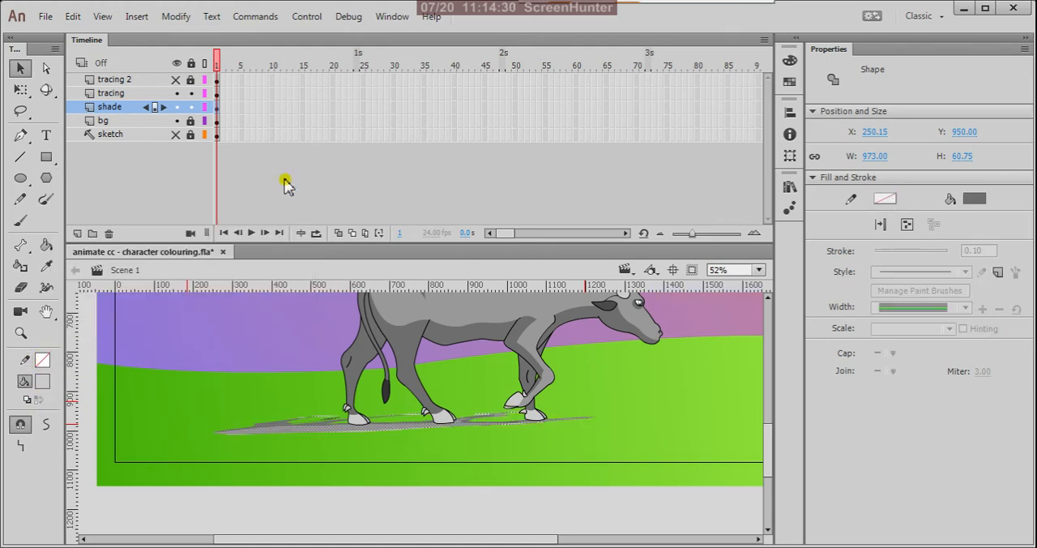
click(43, 380)
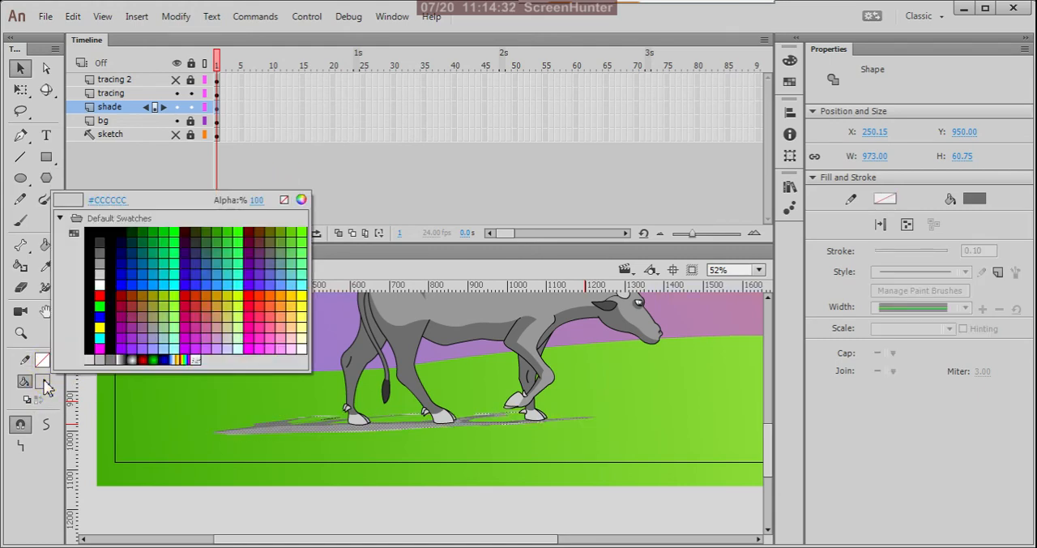
click(95, 229)
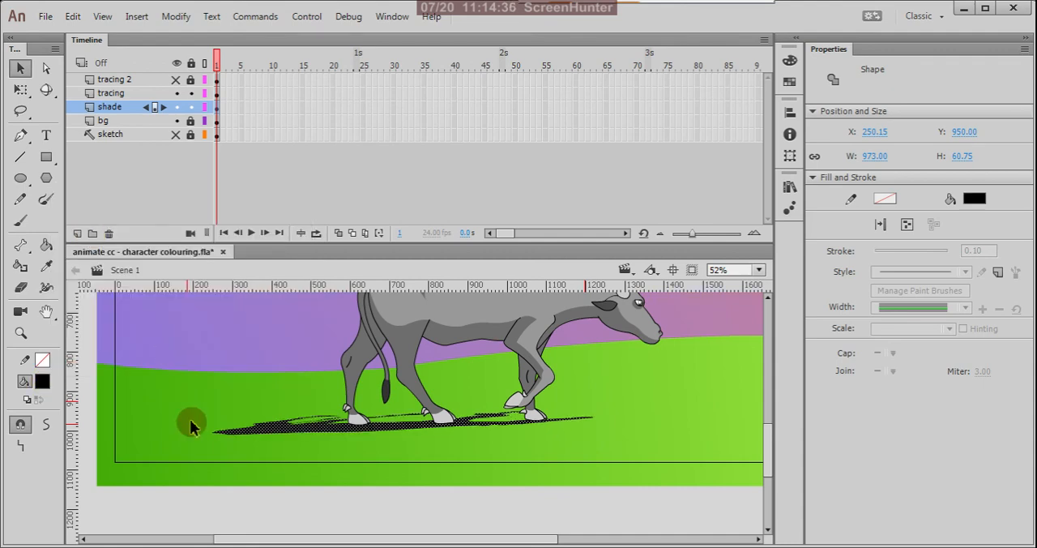
Step: Convert the black shadow to a graphic symbol named Symbol 1 and switch its instance behavior to Movie Clip
right_click(277, 430)
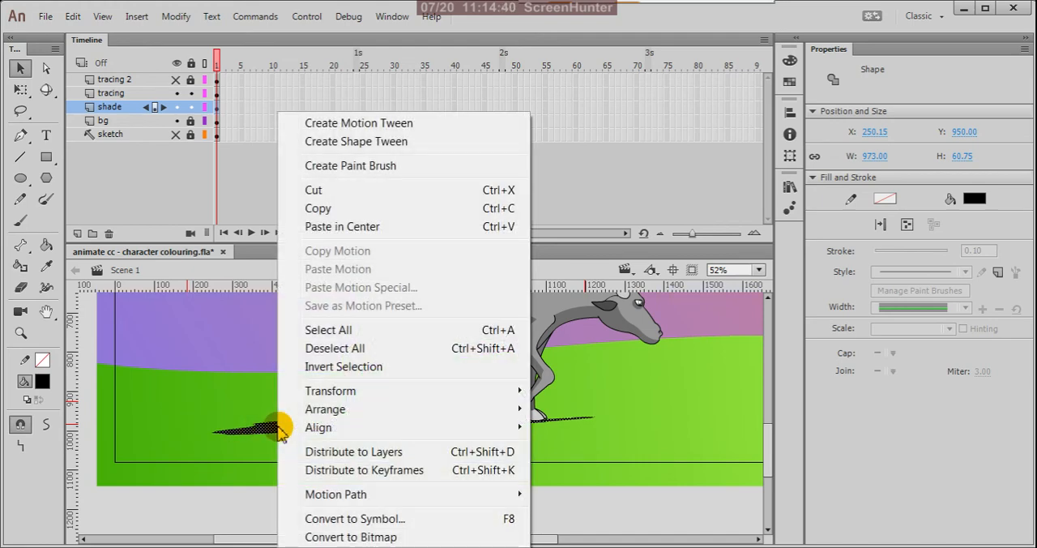
click(346, 520)
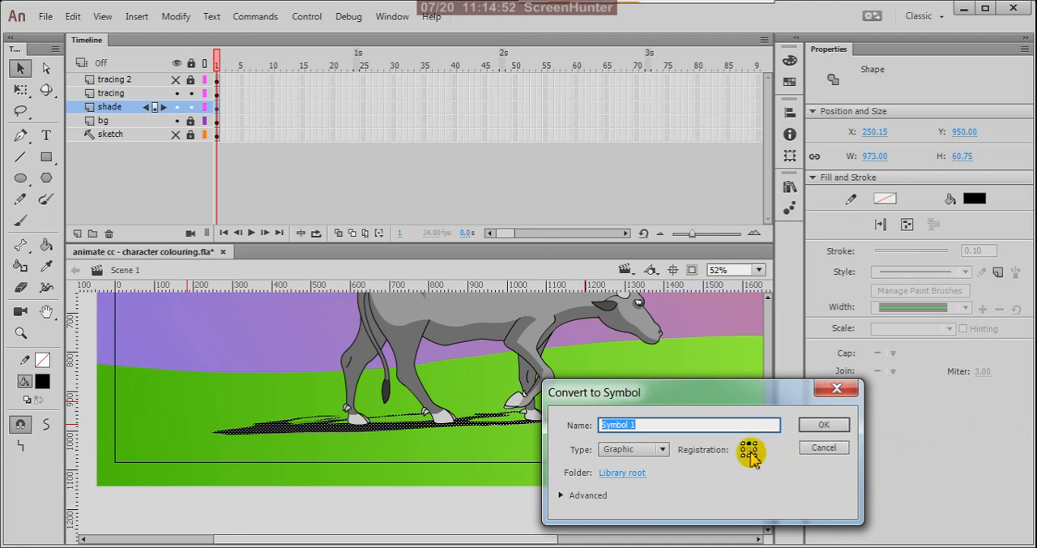
click(835, 424)
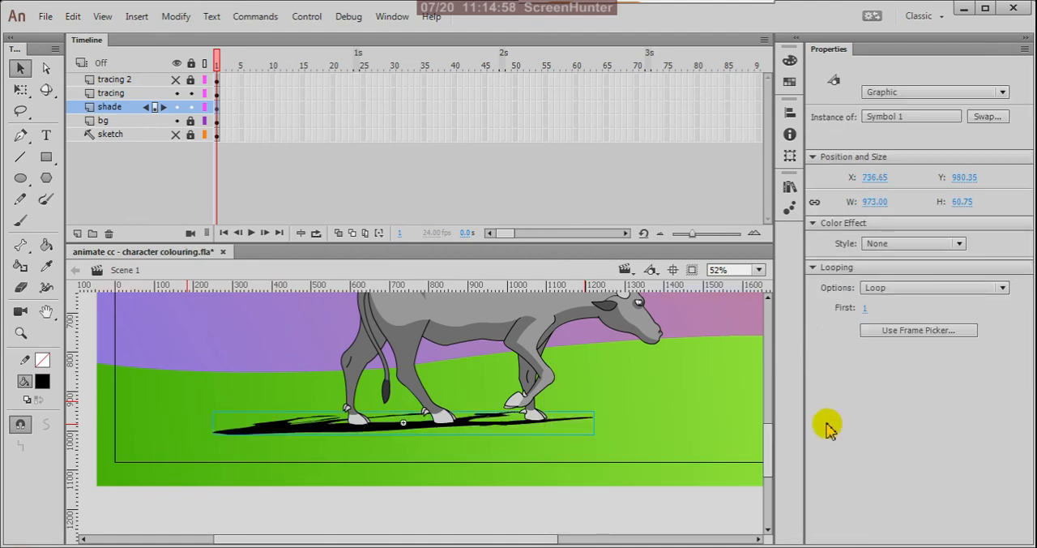
click(1001, 91)
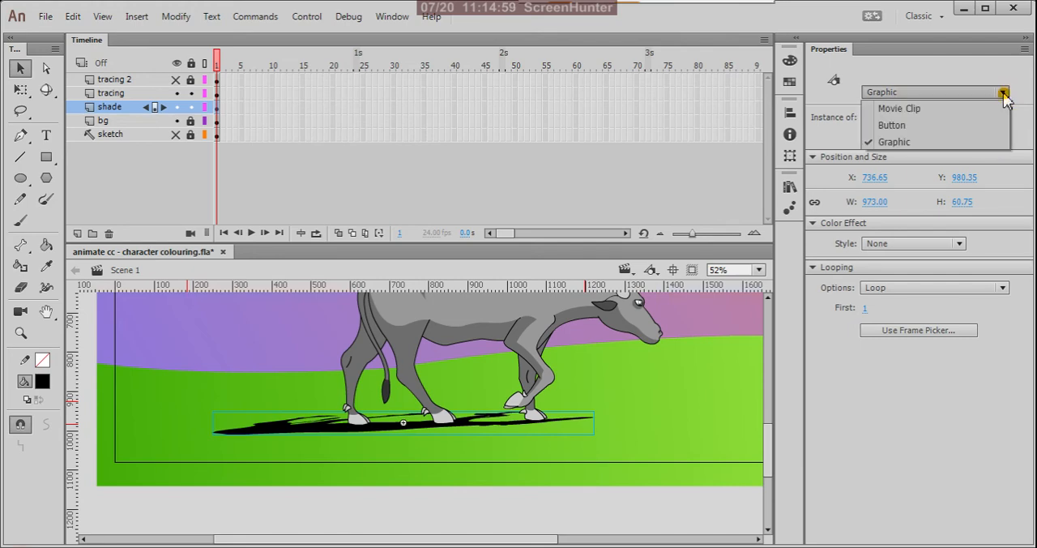
click(923, 110)
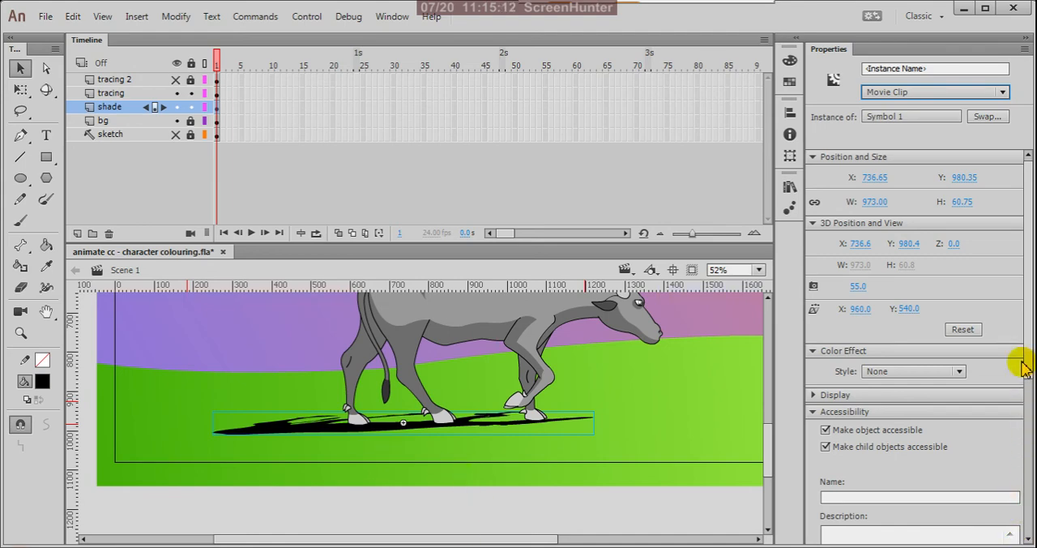
Step: Apply an Alpha color effect of 59% to the shadow instance
click(958, 373)
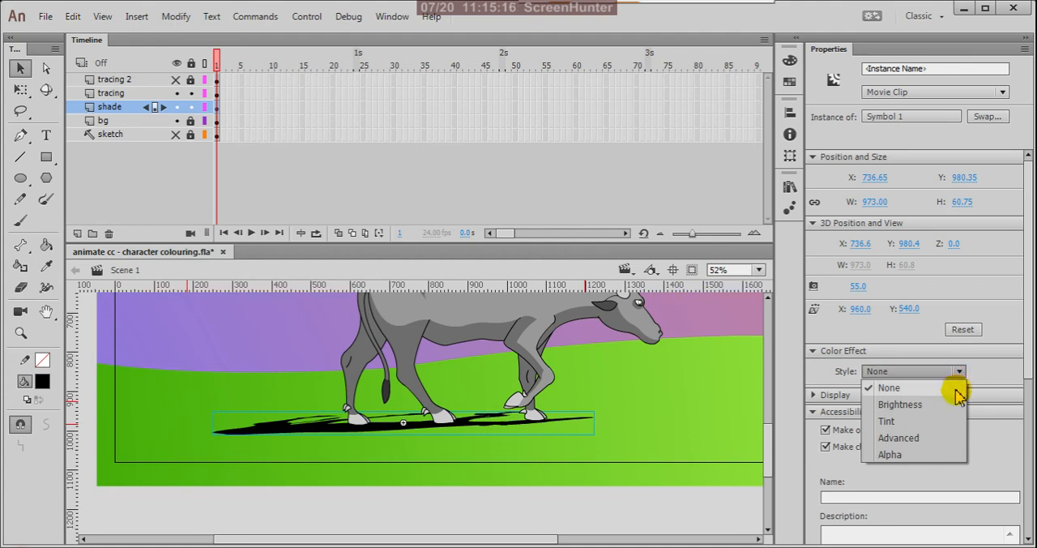
click(891, 455)
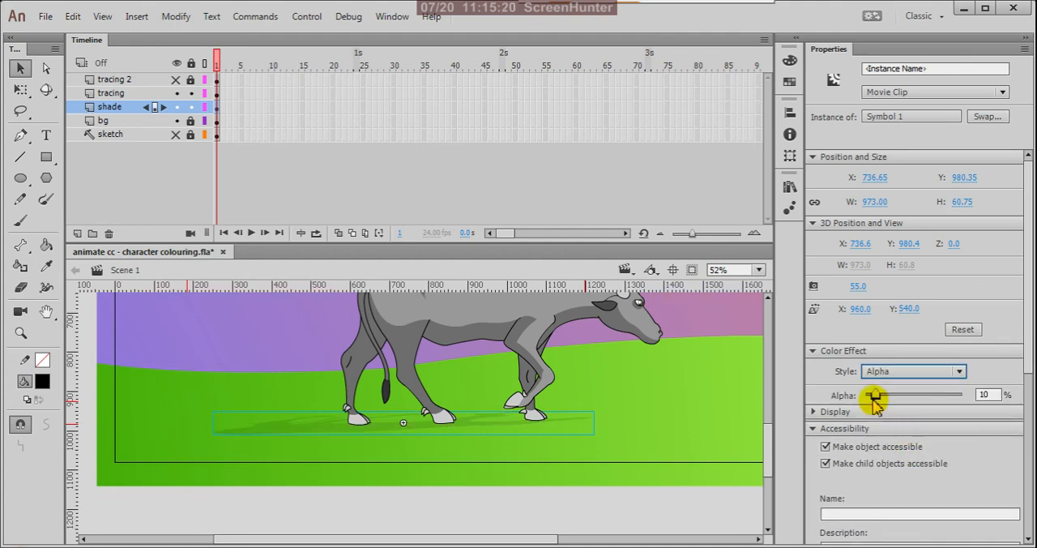
drag(879, 401, 923, 396)
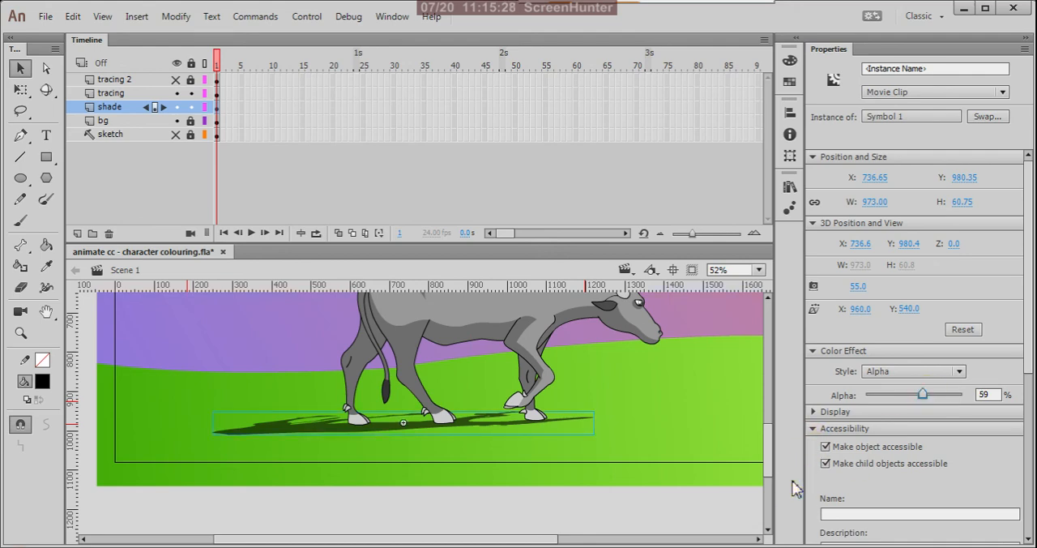
Step: Add a Blur filter to the shadow with Blur X and Y at 20 px, and deselect it
scroll(1022, 364, down, 6)
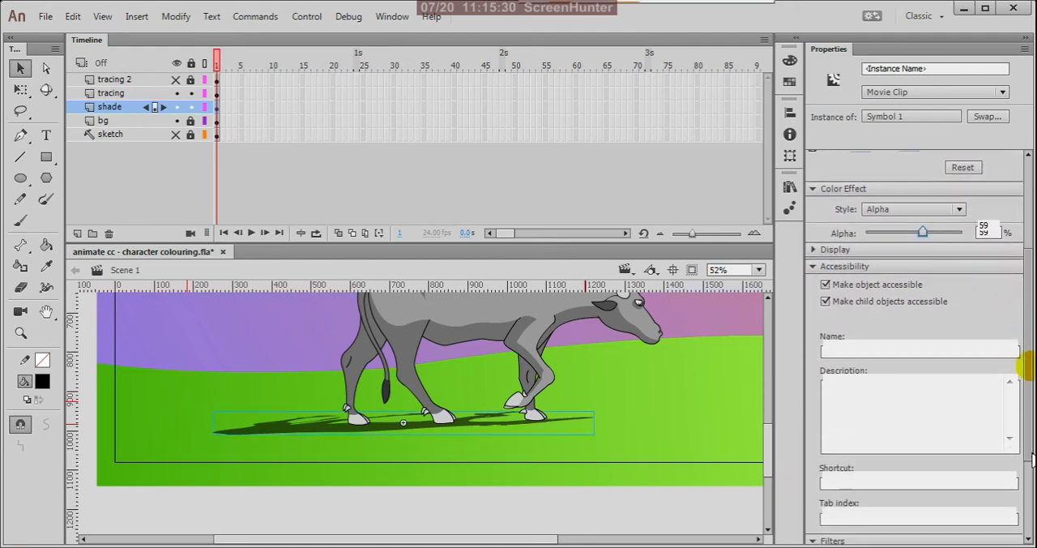
click(827, 429)
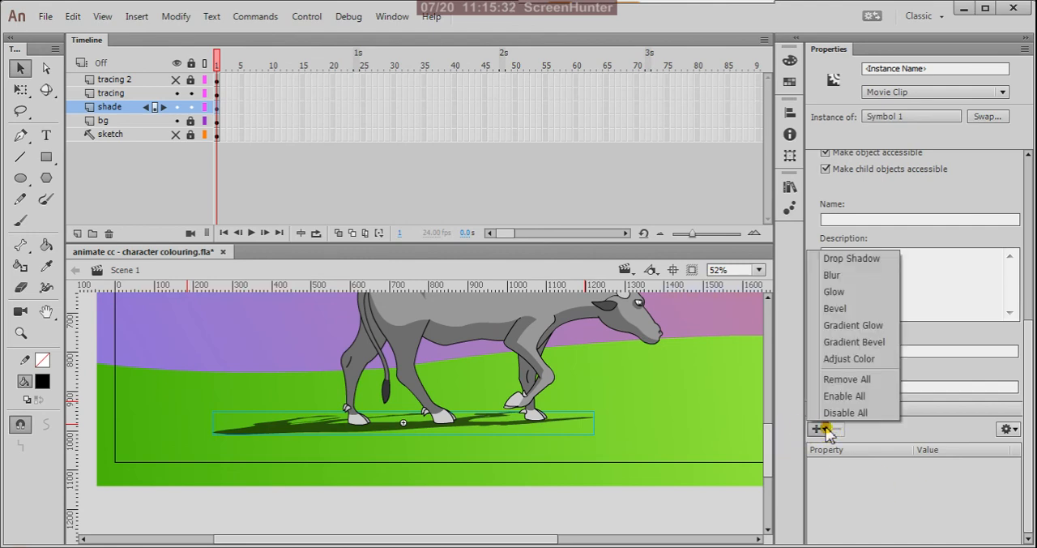
click(834, 275)
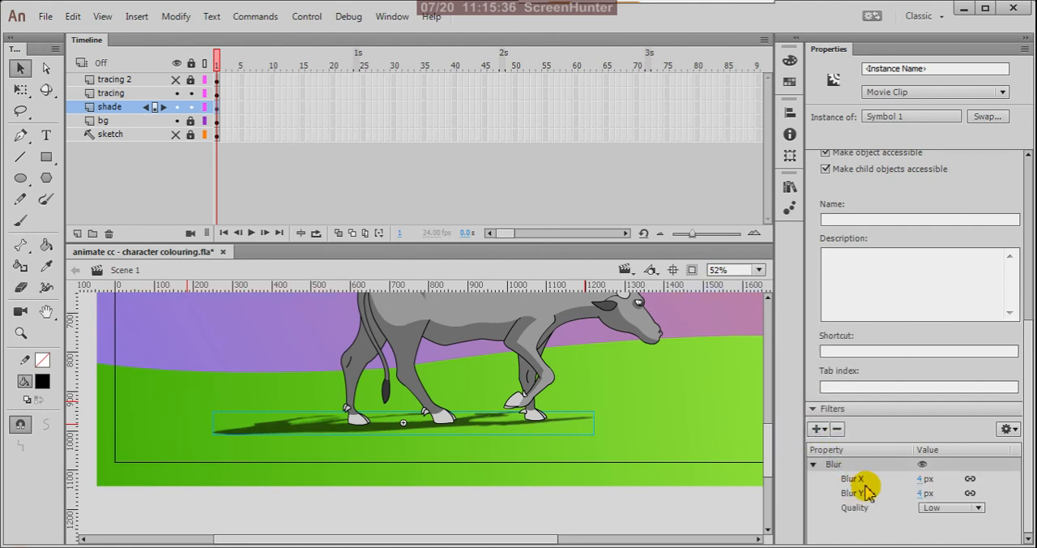
click(920, 478)
drag(920, 478, 937, 479)
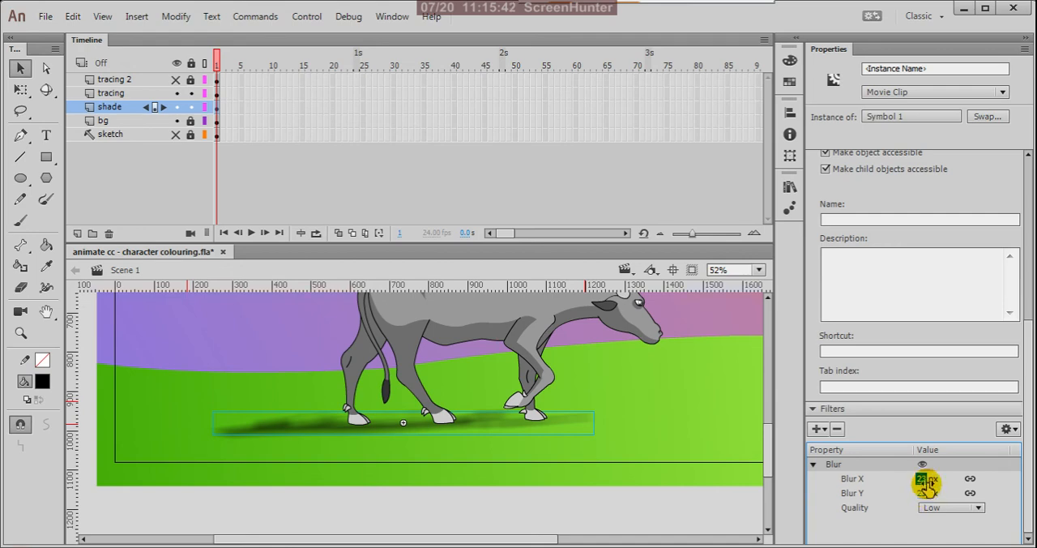
click(921, 478)
text(20)
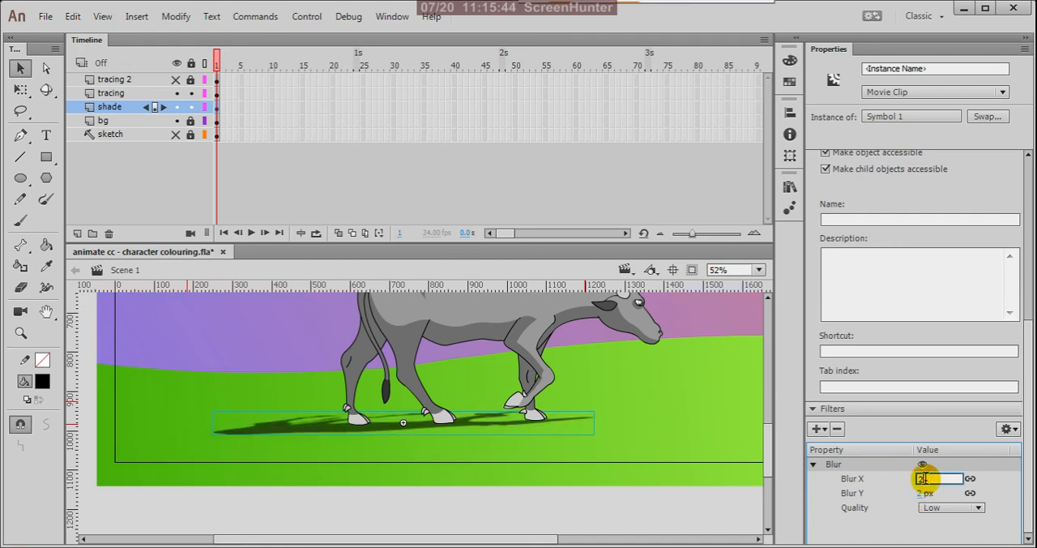
click(896, 530)
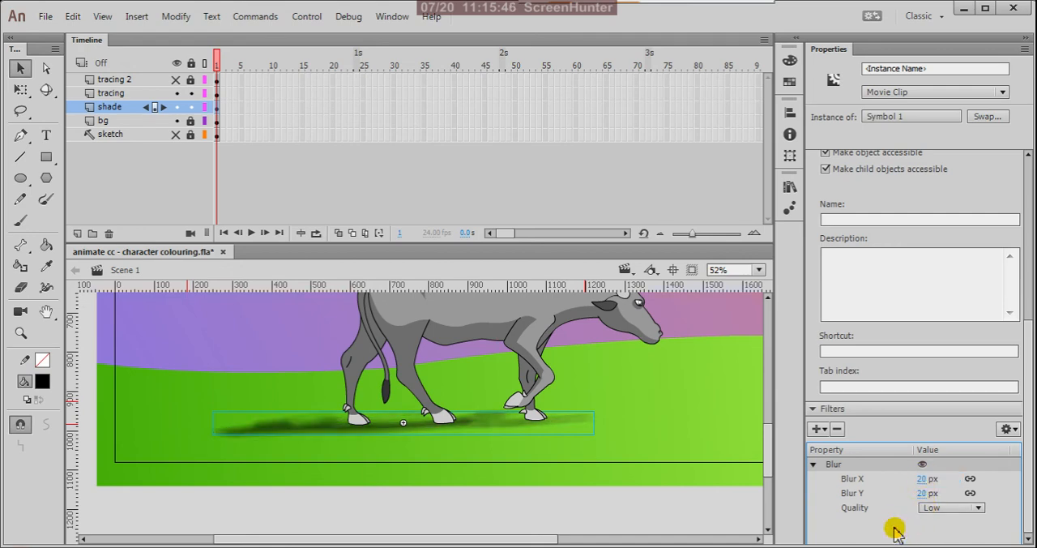
click(739, 499)
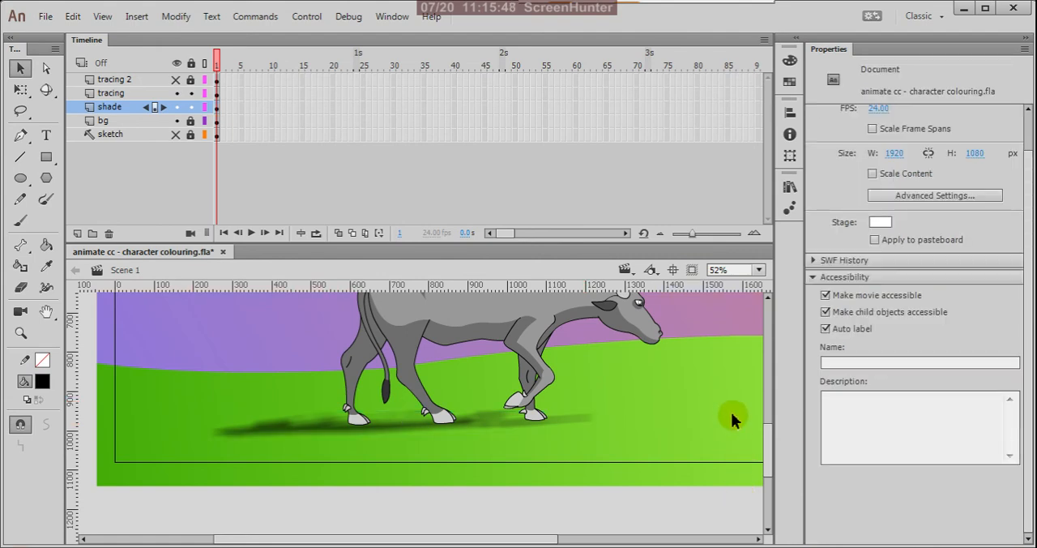
Step: Lock the shade and tracing layers
key(ctrl+minus)
key(ctrl+minus)
key(ctrl+minus)
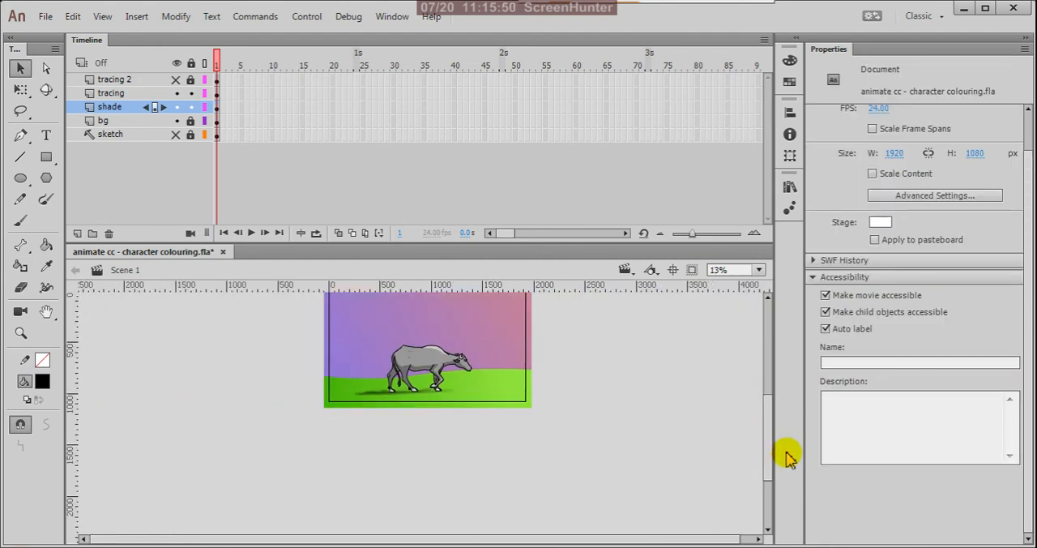
key(ctrl+minus)
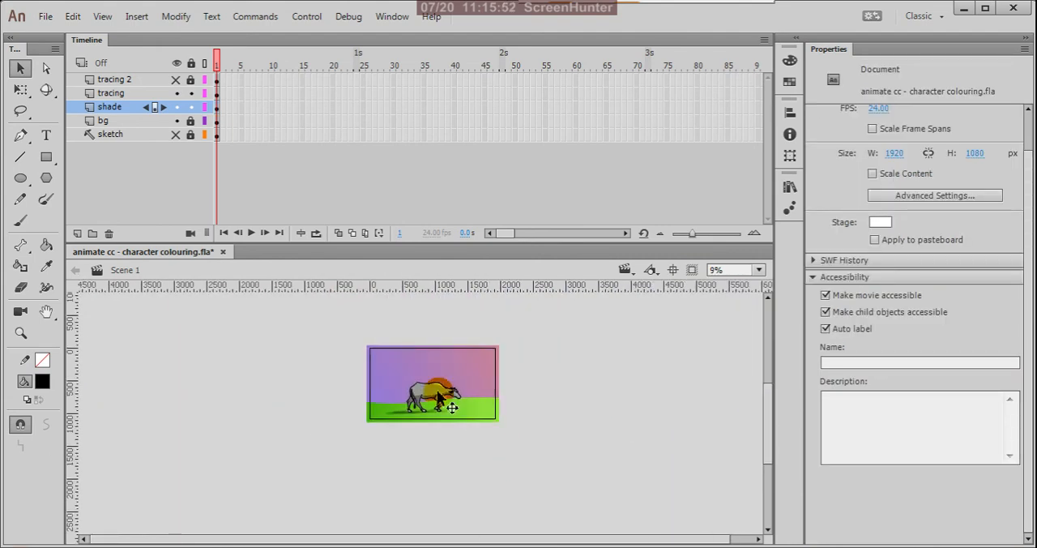
scroll(451, 405, up, 1)
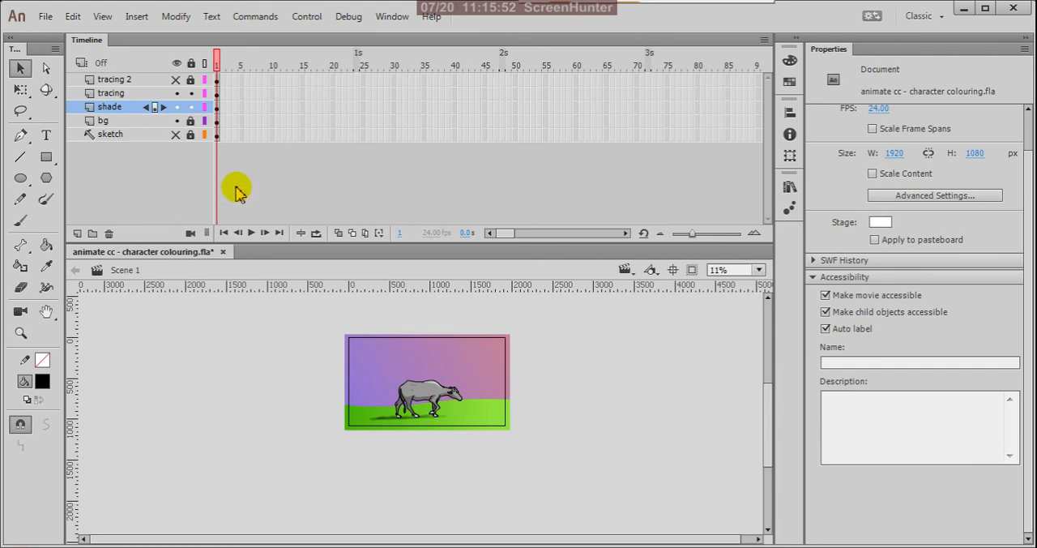
click(176, 93)
click(175, 92)
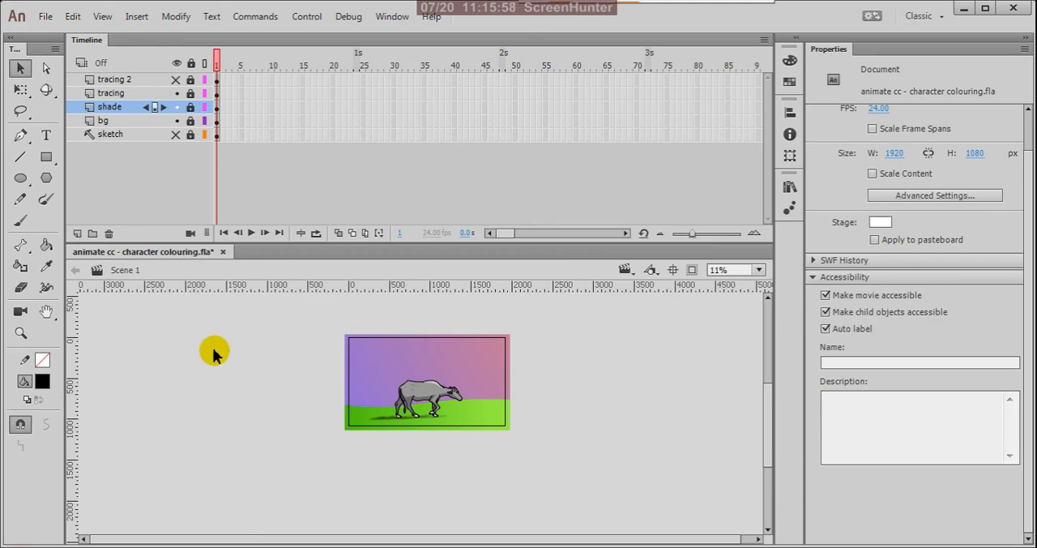
Step: Save the document, test the movie and close the preview
key(ctrl+s)
key(ctrl+Return)
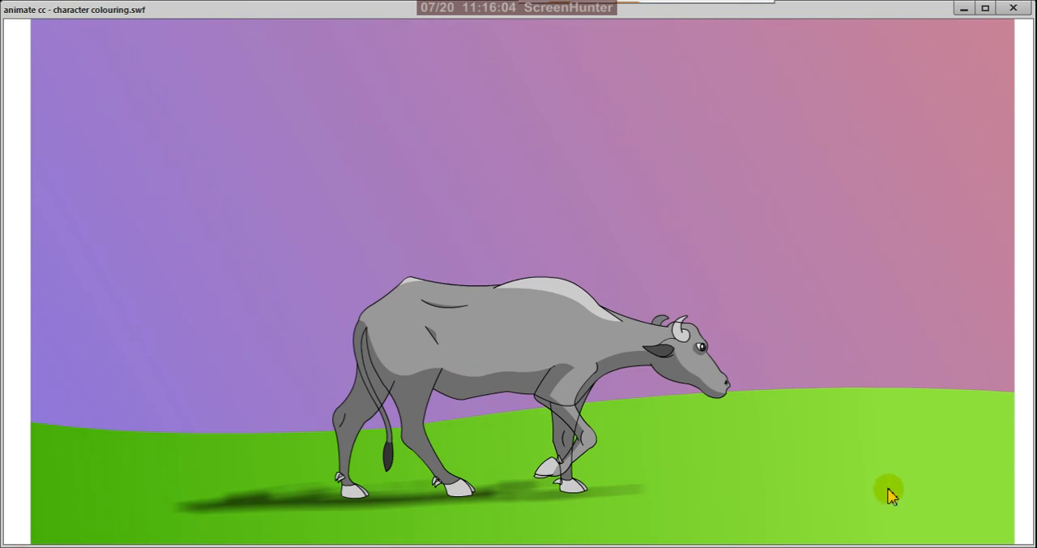
click(1013, 7)
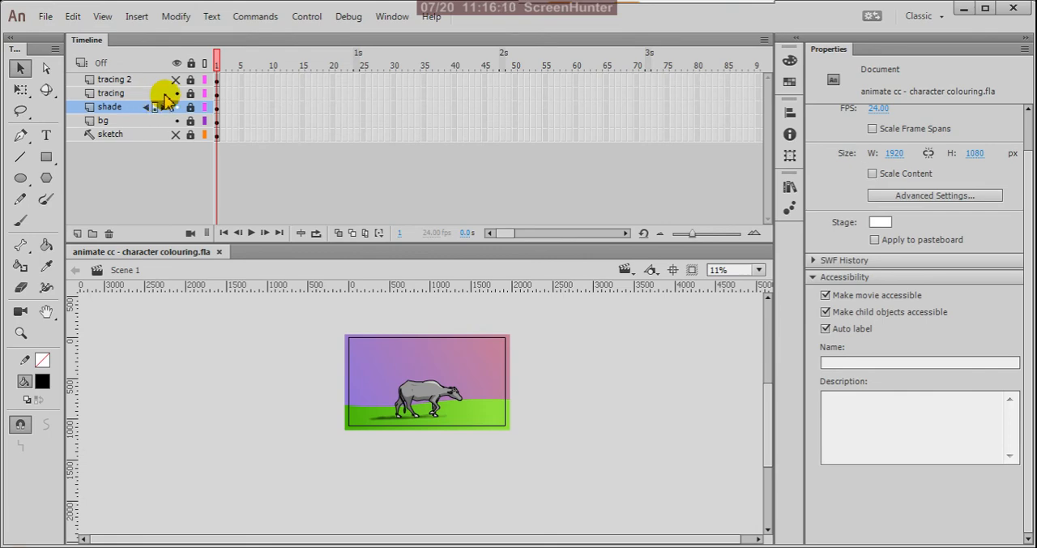
Step: Turn the tracing 2 layer into a guide layer, test the movie again and close the preview
click(150, 81)
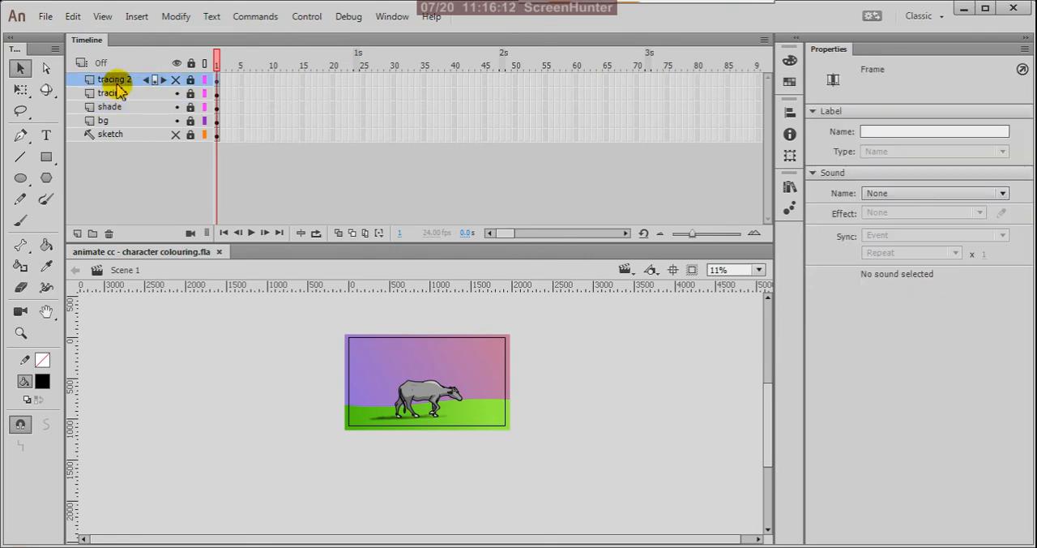
right_click(119, 85)
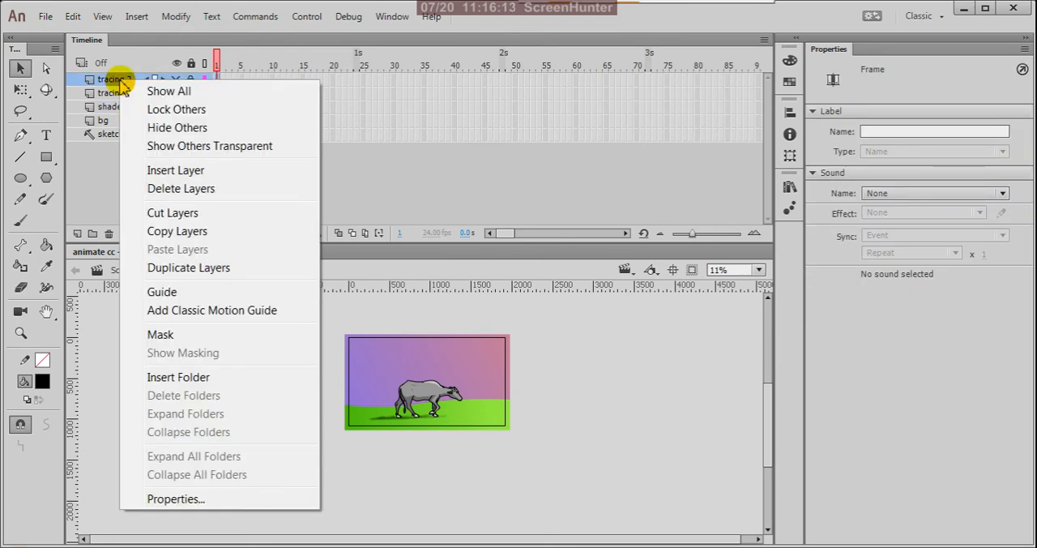
click(166, 292)
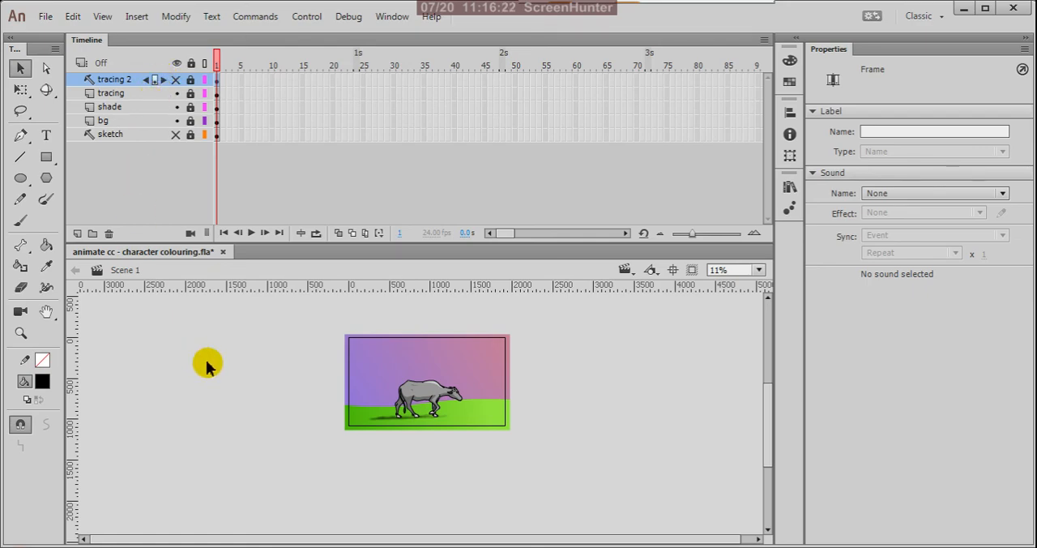
key(ctrl+Return)
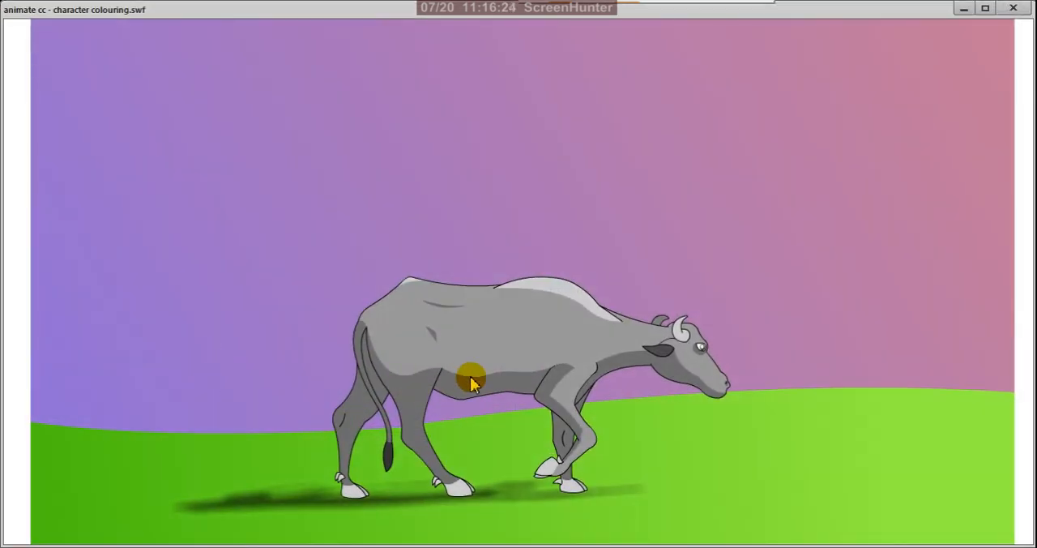
click(1013, 8)
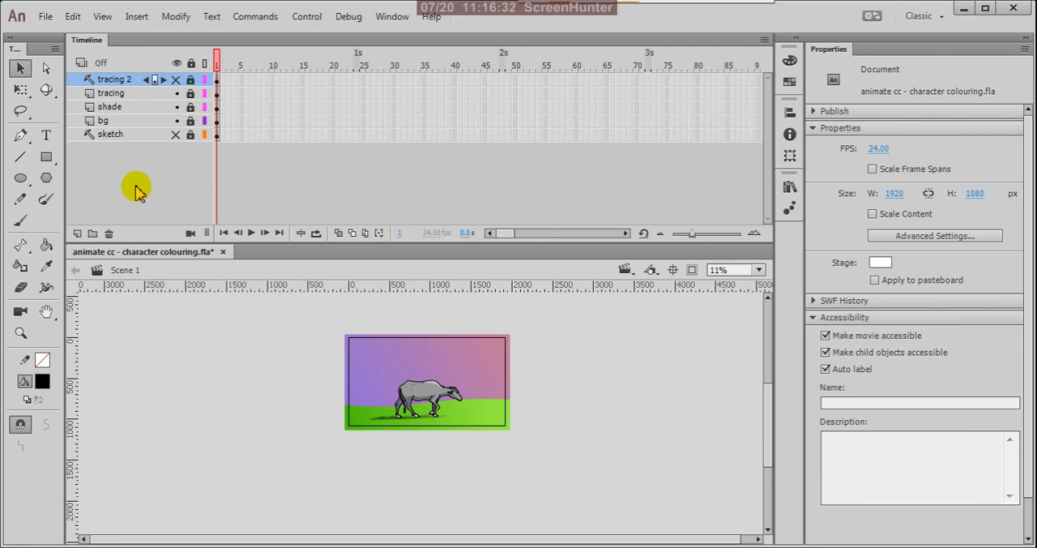
right_click(115, 82)
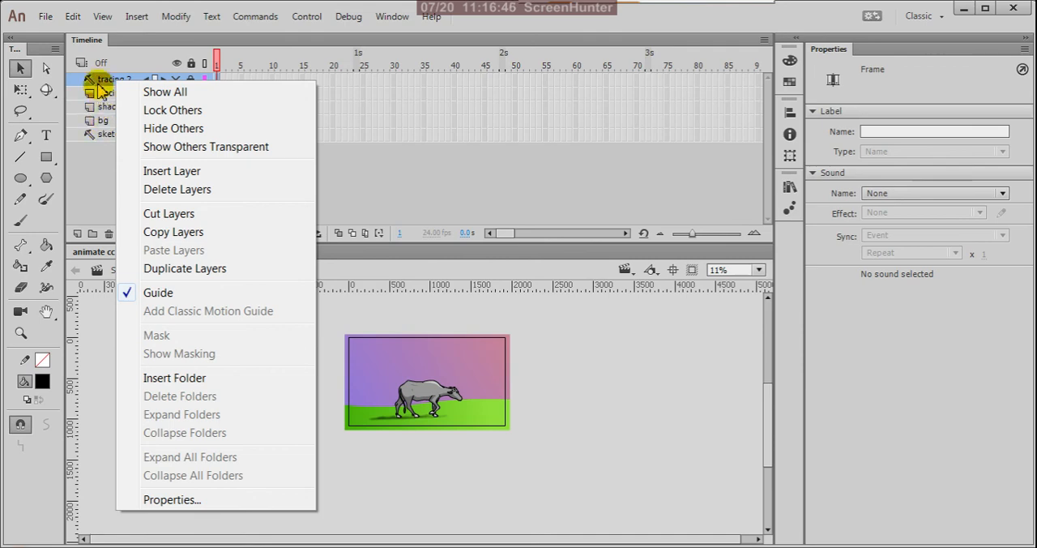
click(94, 172)
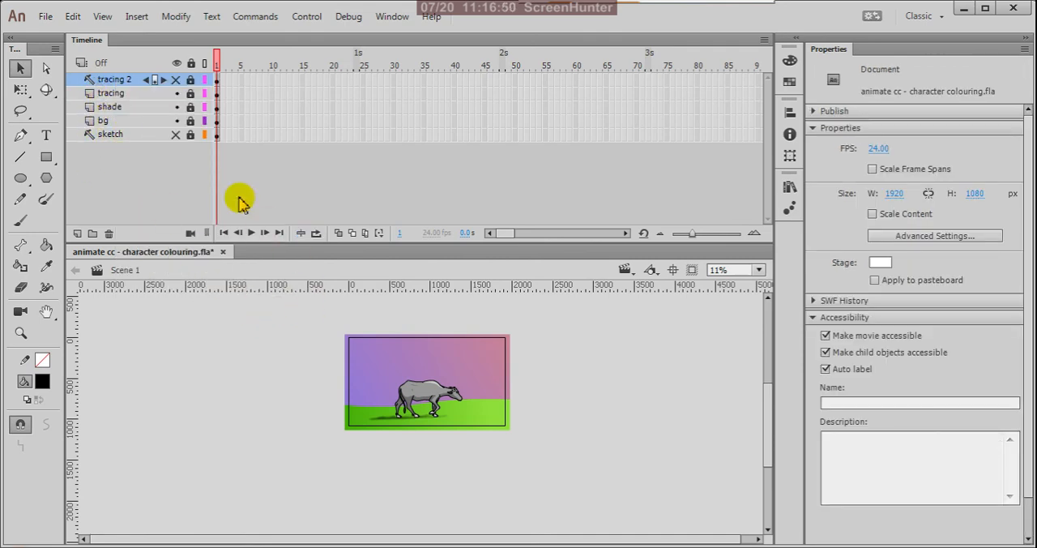
Step: Unlock the bg layer, widen its sky and ground evenly on both sides to about 2229 px, and check them in a test movie
click(191, 120)
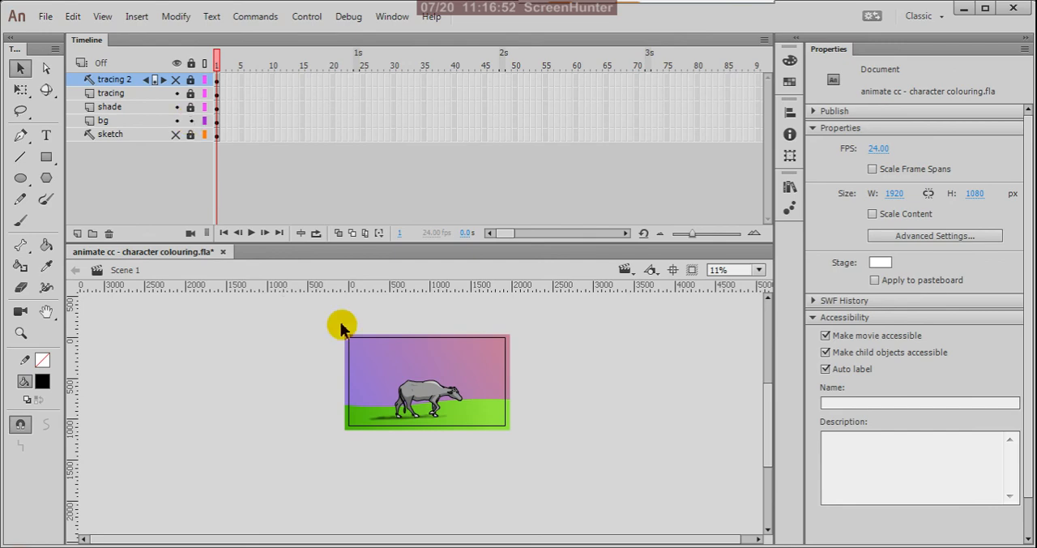
drag(332, 326, 578, 476)
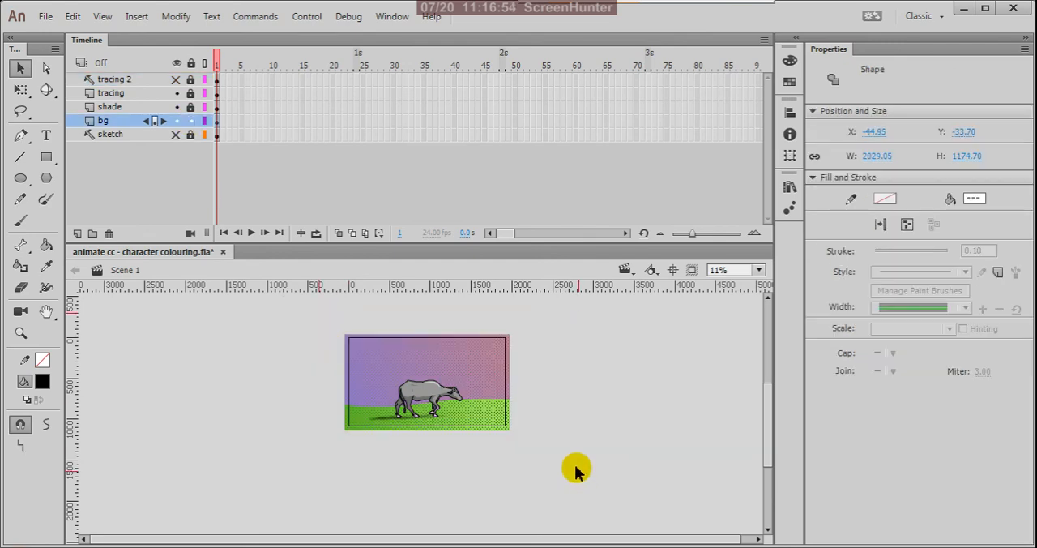
key(q)
scroll(394, 378, up, 2)
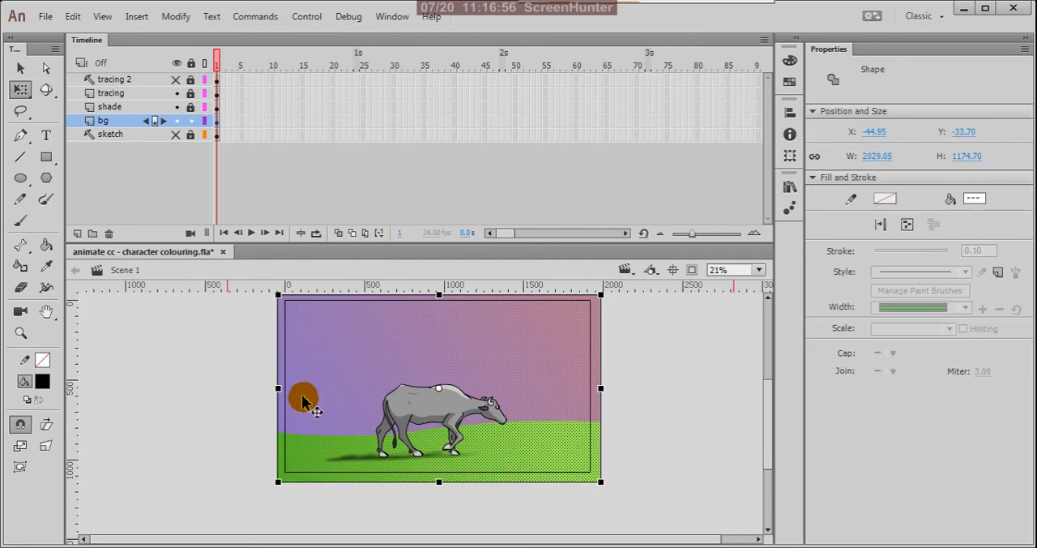
drag(278, 388, 261, 388)
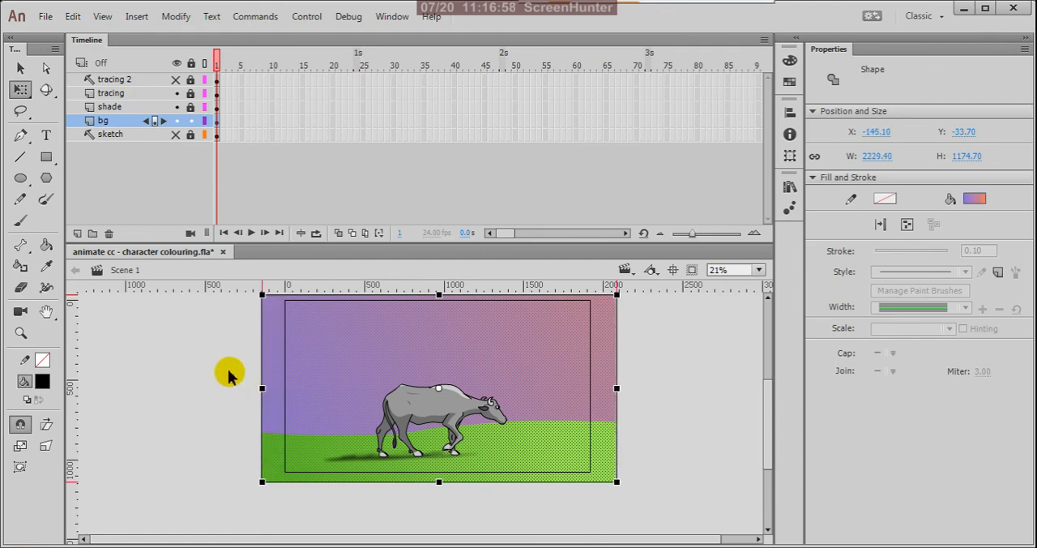
key(v)
click(210, 368)
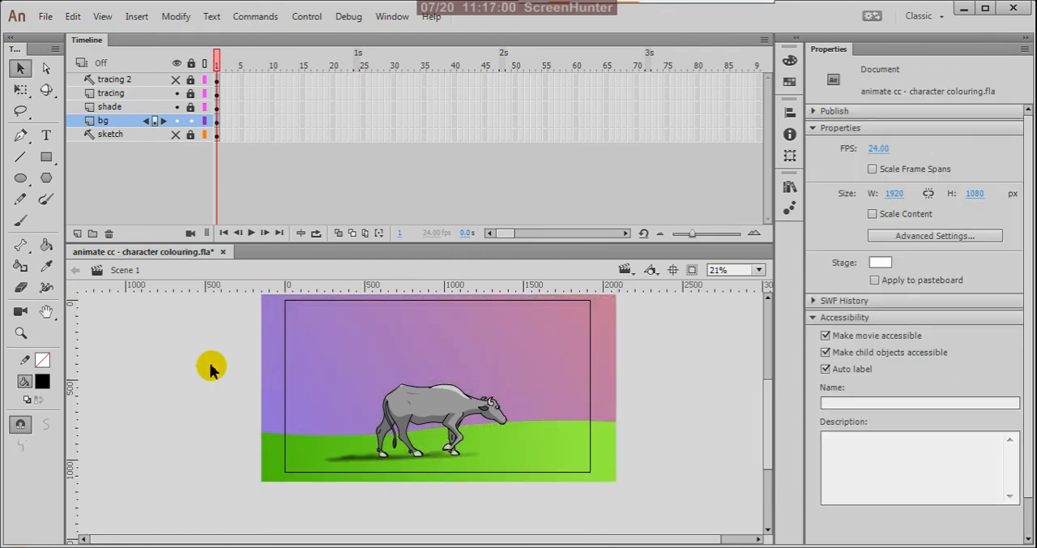
key(ctrl+Return)
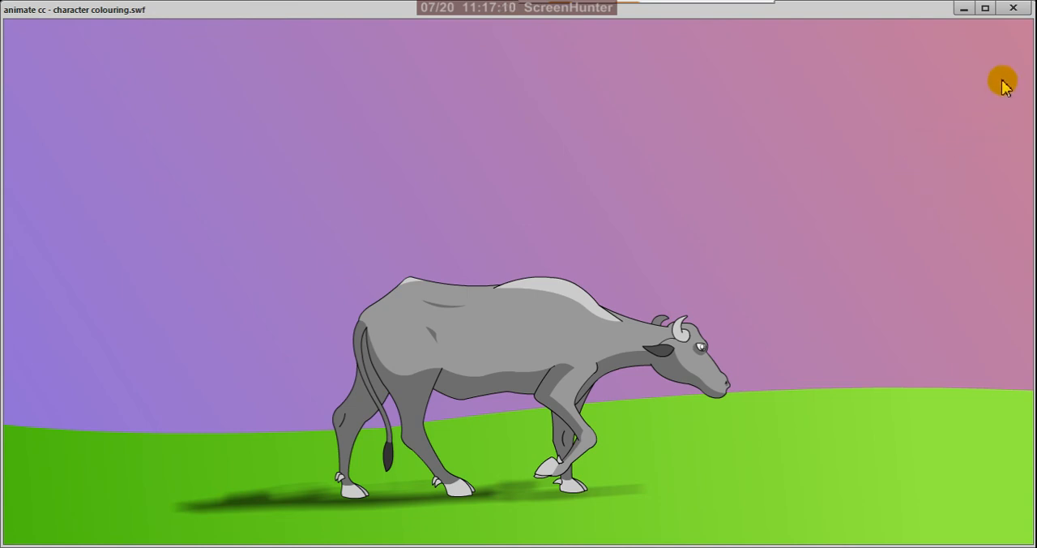
click(1012, 7)
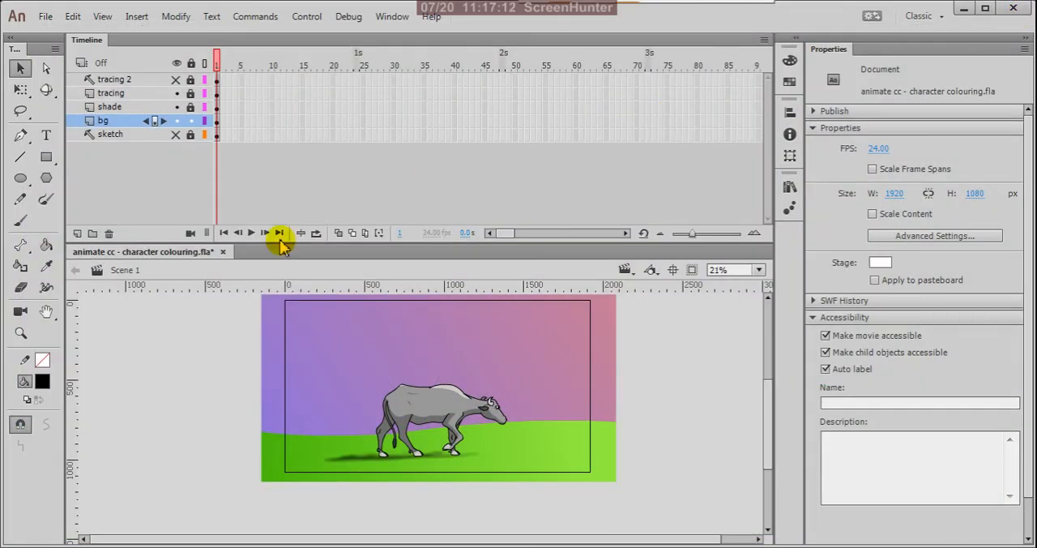
Step: Change the sky's linear gradient to start with violet-blue 5F53F0 and end with pale blue AAC6E5
click(342, 342)
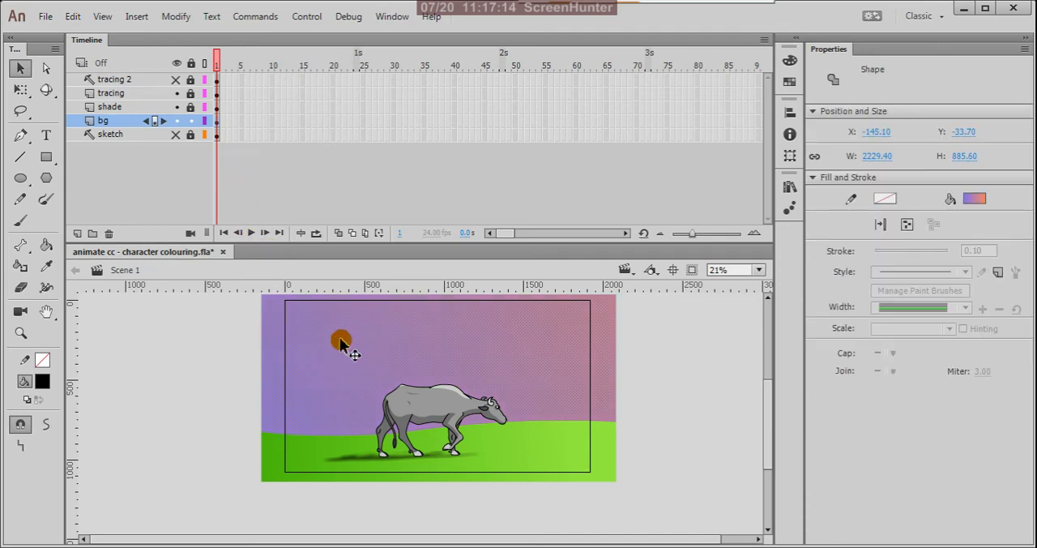
click(788, 60)
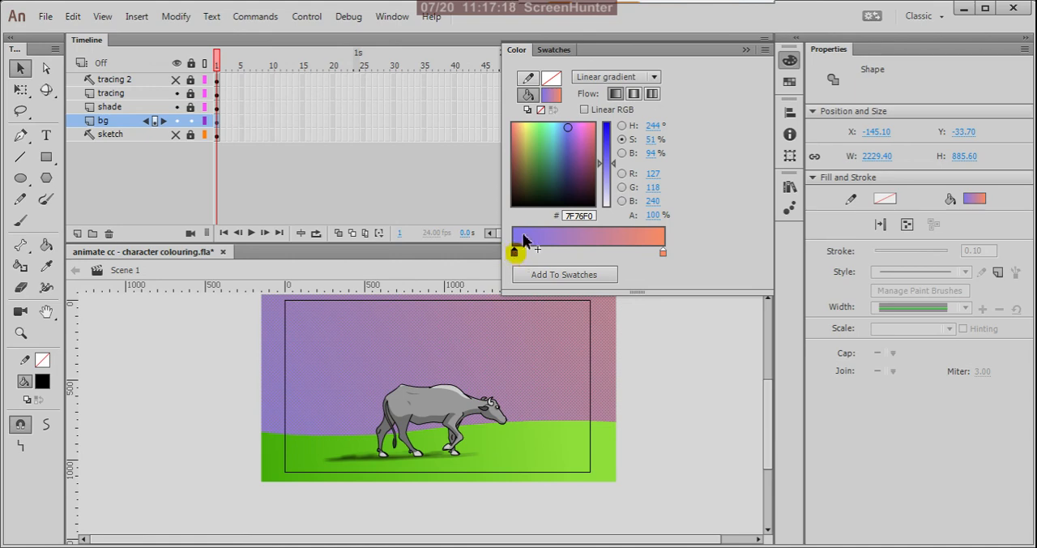
drag(613, 167, 604, 159)
click(663, 252)
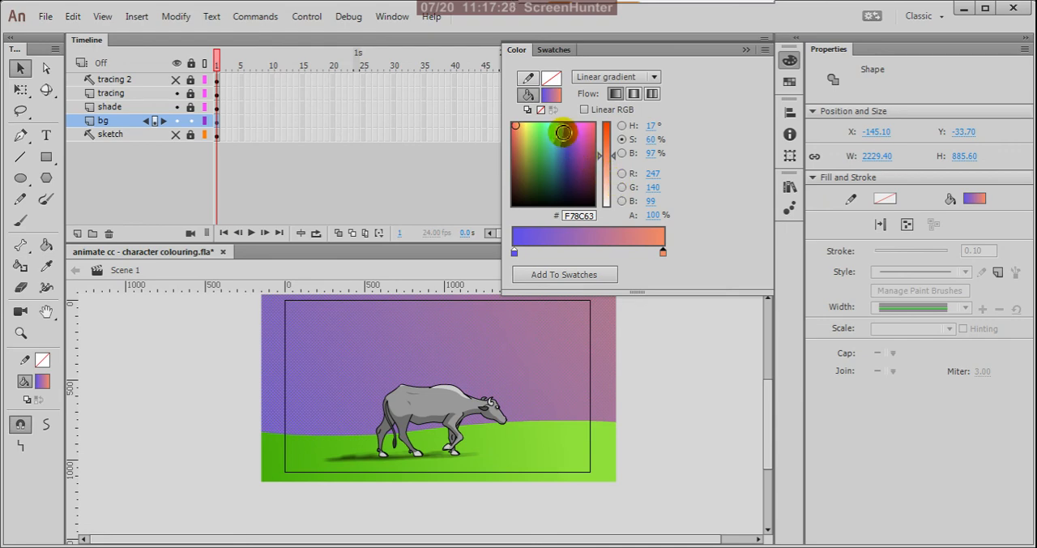
click(562, 132)
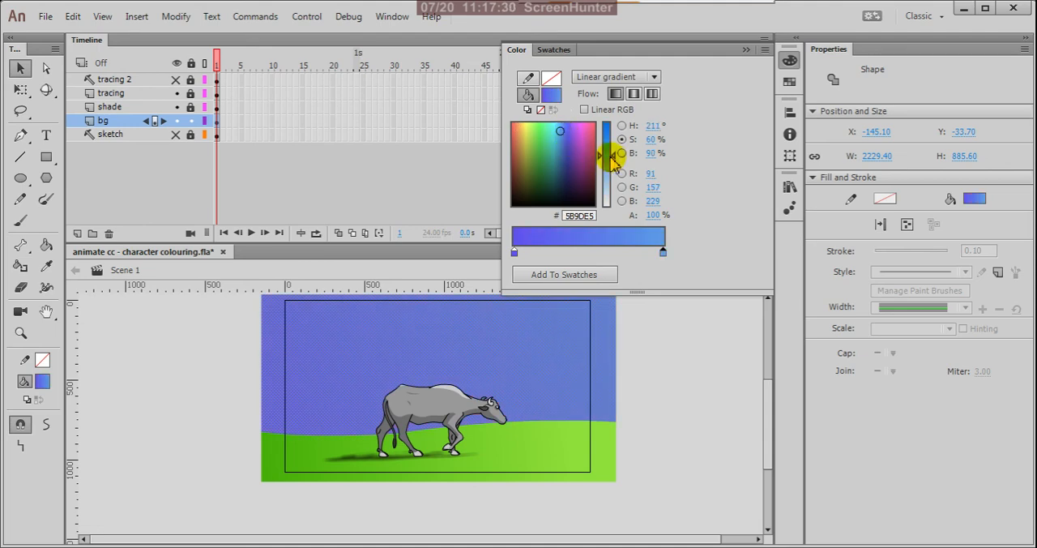
drag(611, 155, 615, 191)
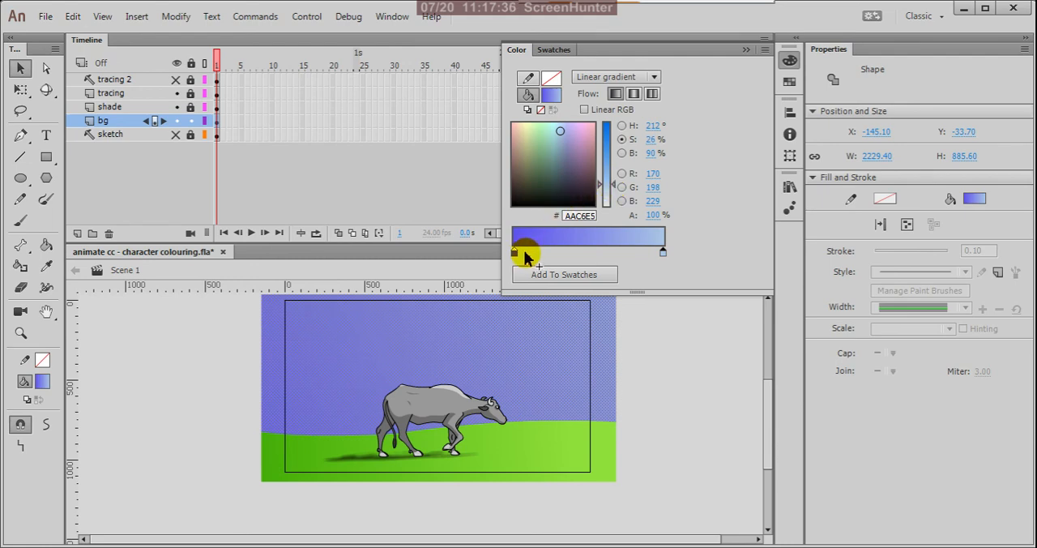
Step: Set the start colour of the sky gradient to a darker blue, 415BBF, and deselect the sky
click(513, 253)
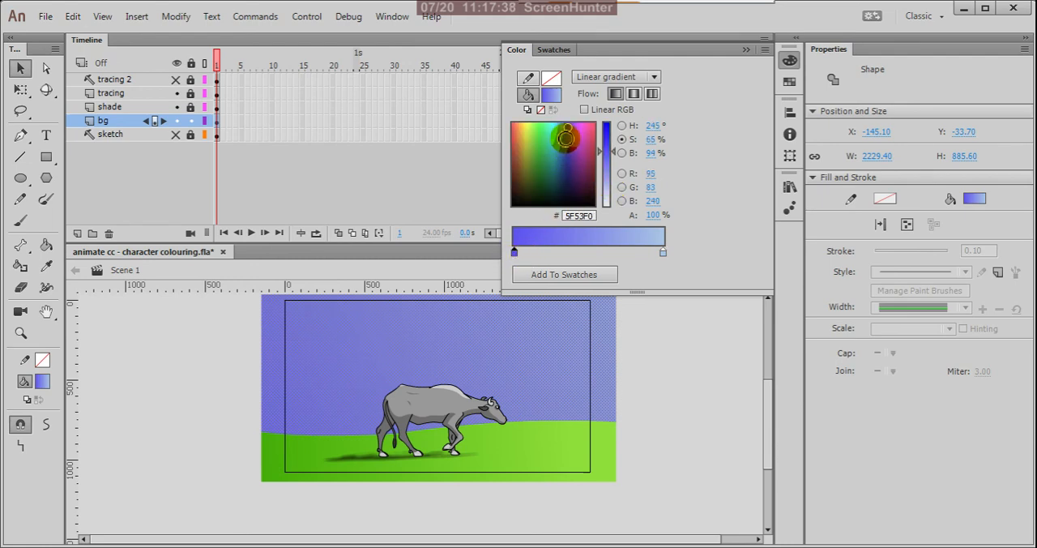
click(566, 133)
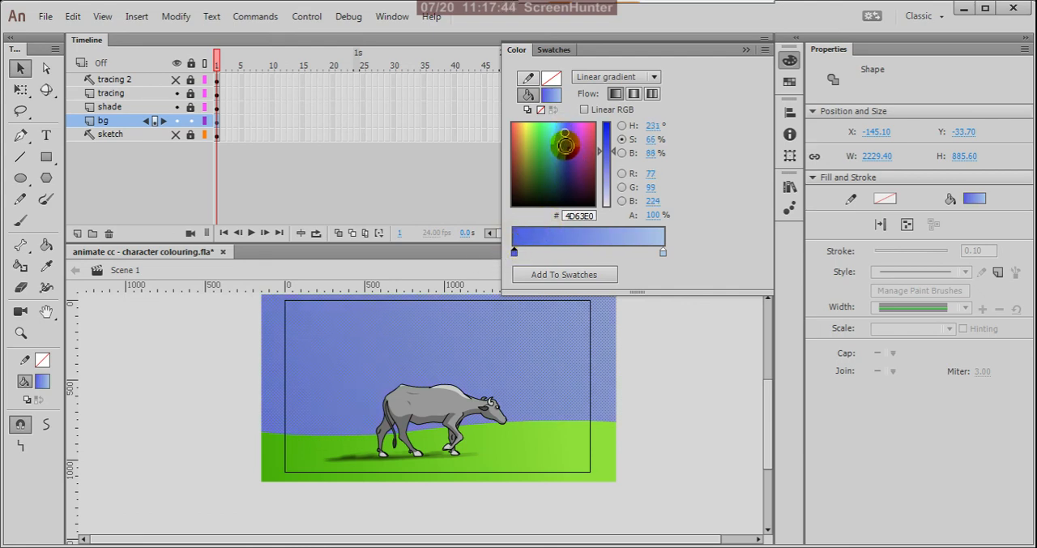
click(564, 143)
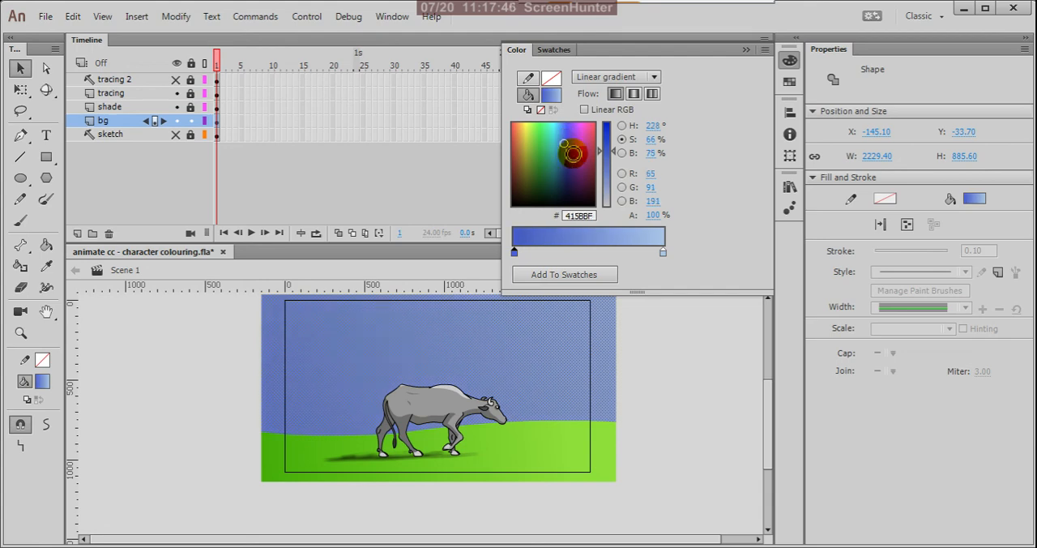
click(678, 357)
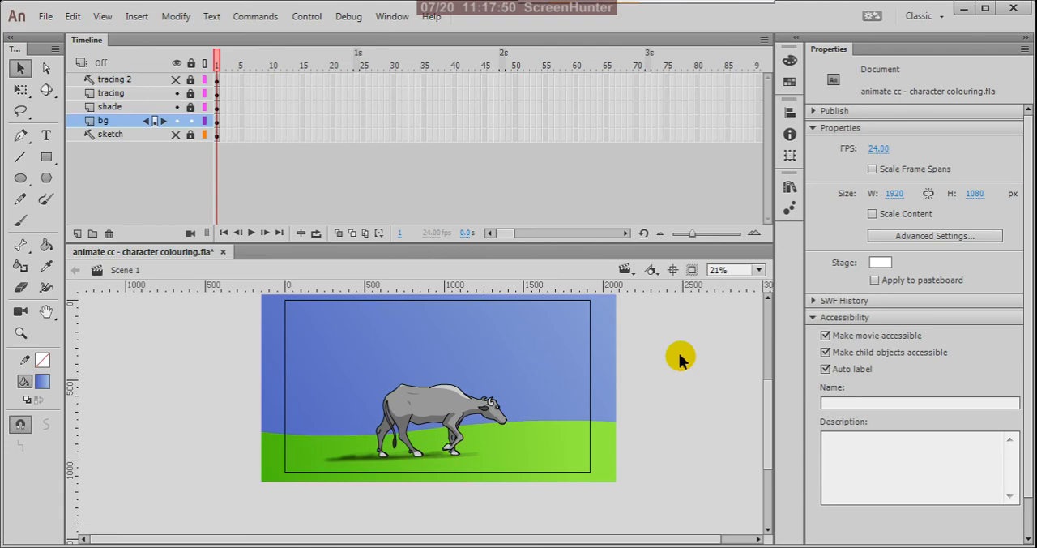
Step: Save the document, then test the movie, inspecting the cow's head up close and the full picture before closing the preview
key(ctrl+s)
key(ctrl+Return)
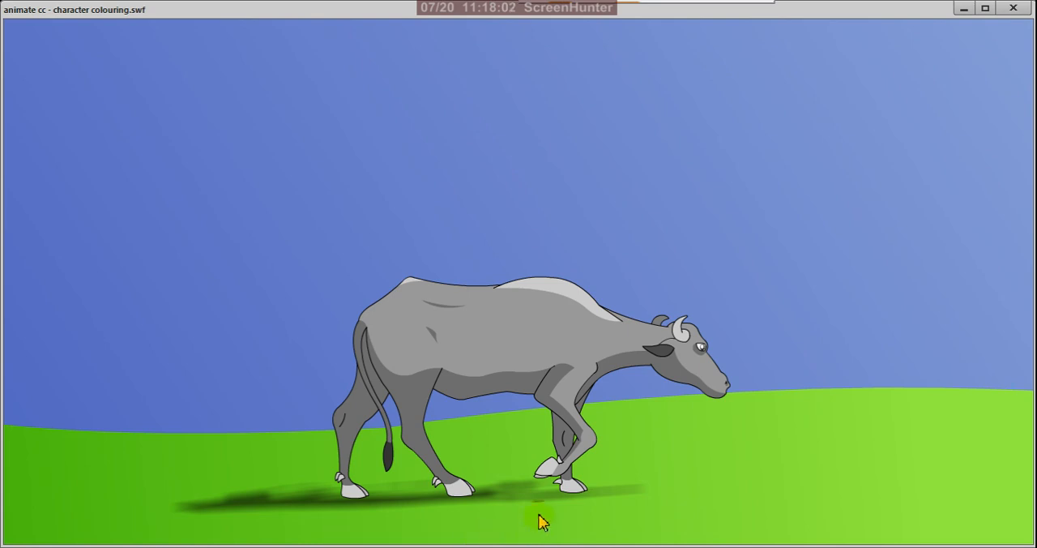
right_click(708, 366)
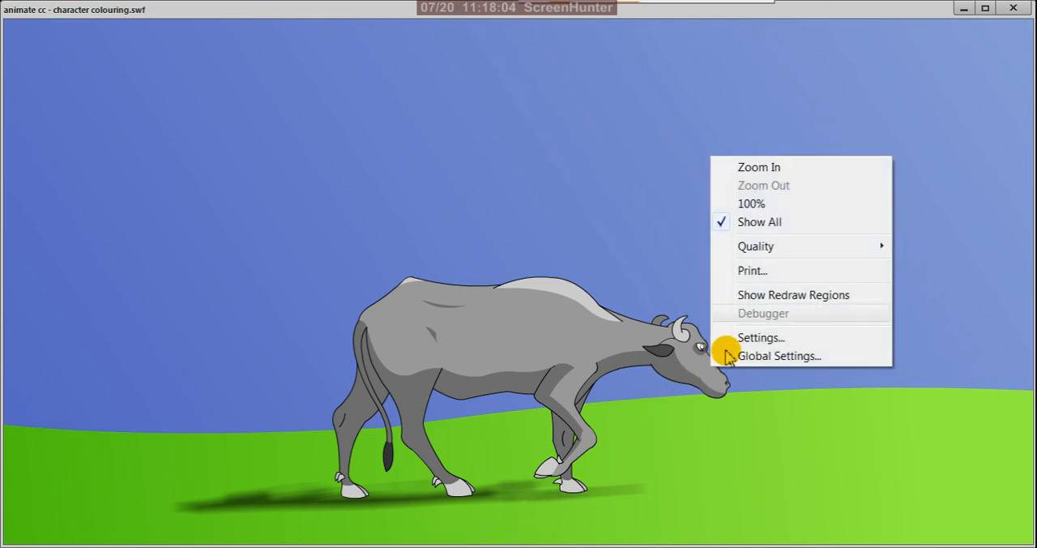
click(765, 169)
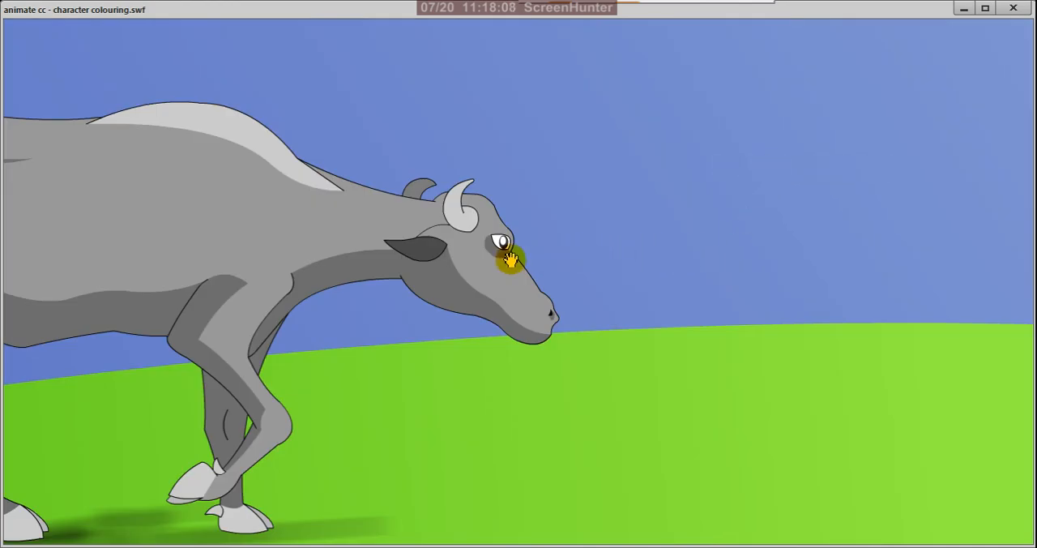
right_click(506, 258)
click(528, 274)
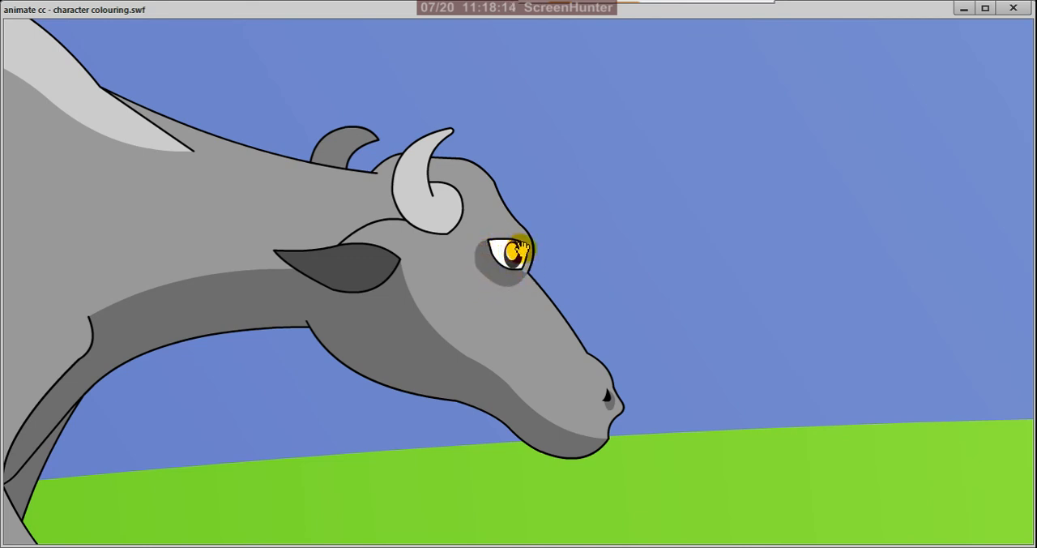
right_click(661, 317)
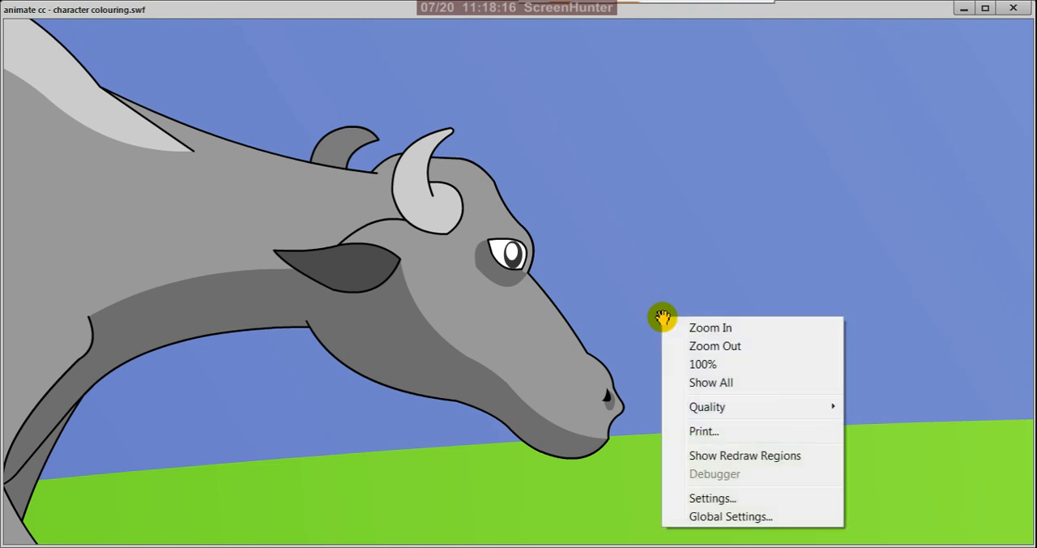
click(705, 384)
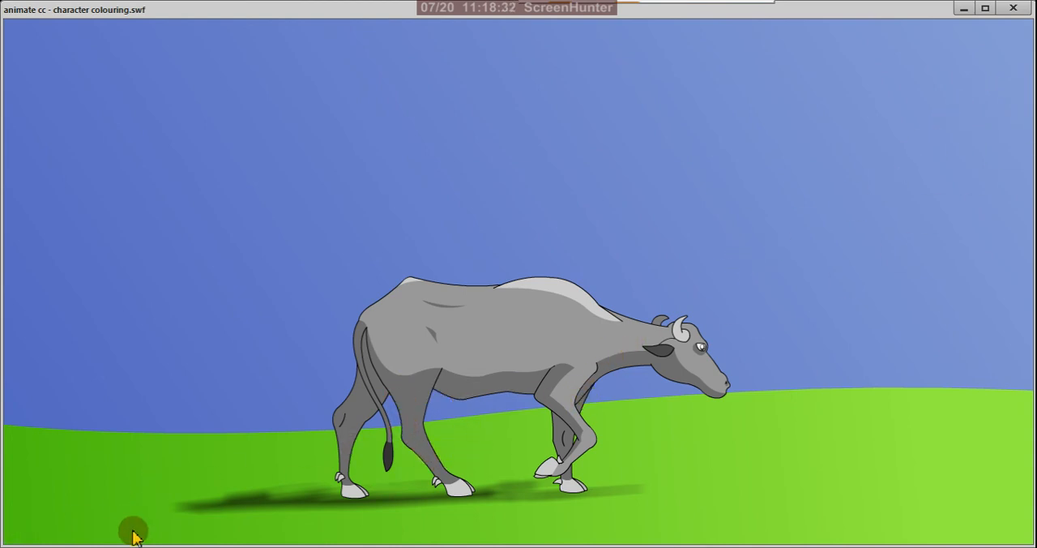
click(1013, 9)
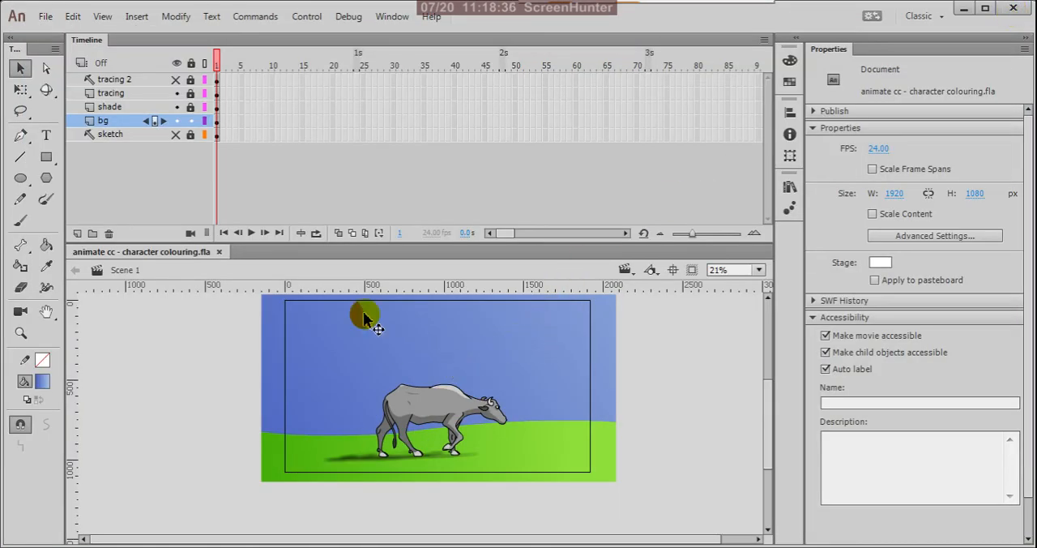
Step: Lock the bg layer and save the document
click(191, 121)
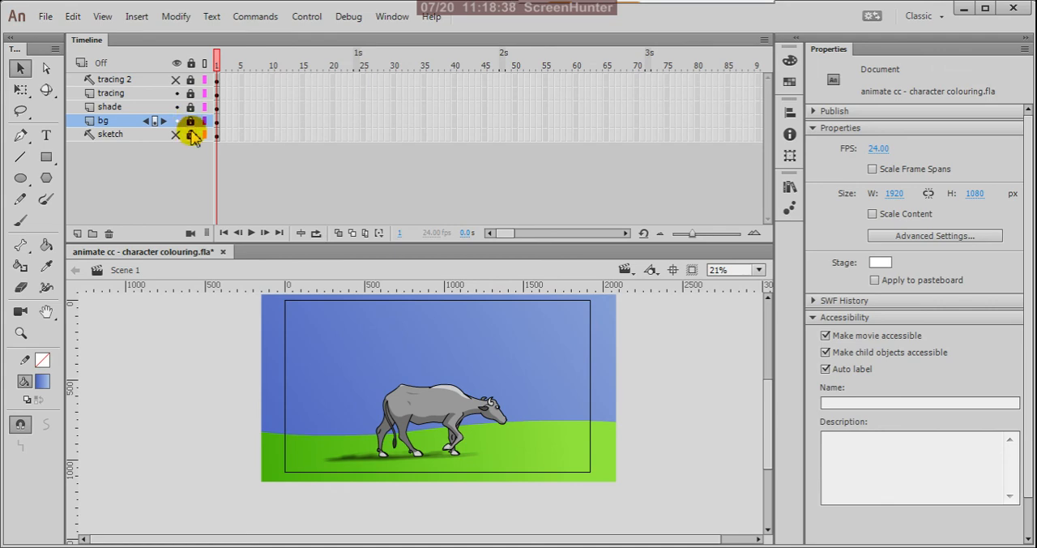
key(ctrl+s)
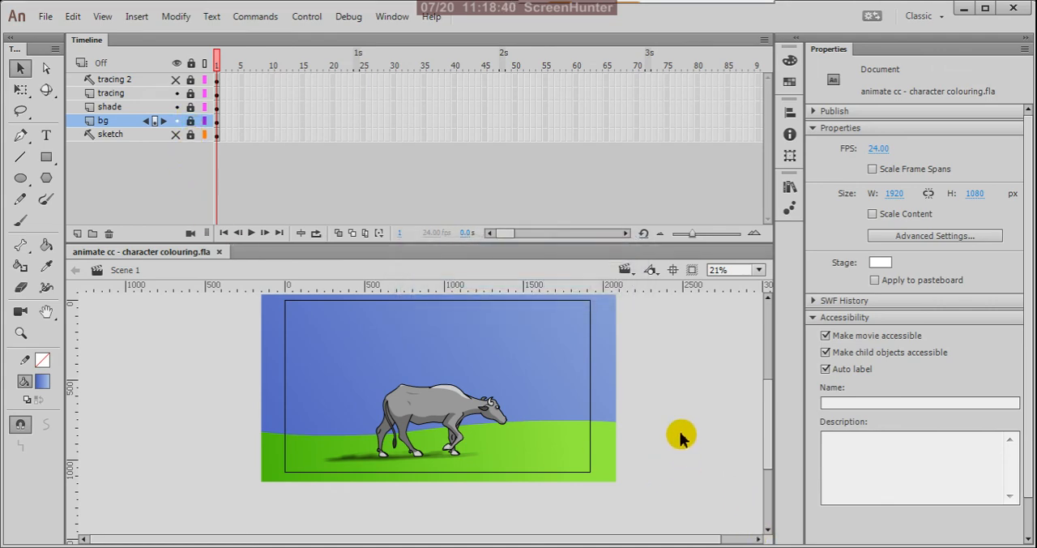
scroll(672, 445, down, 2)
scroll(421, 418, up, 2)
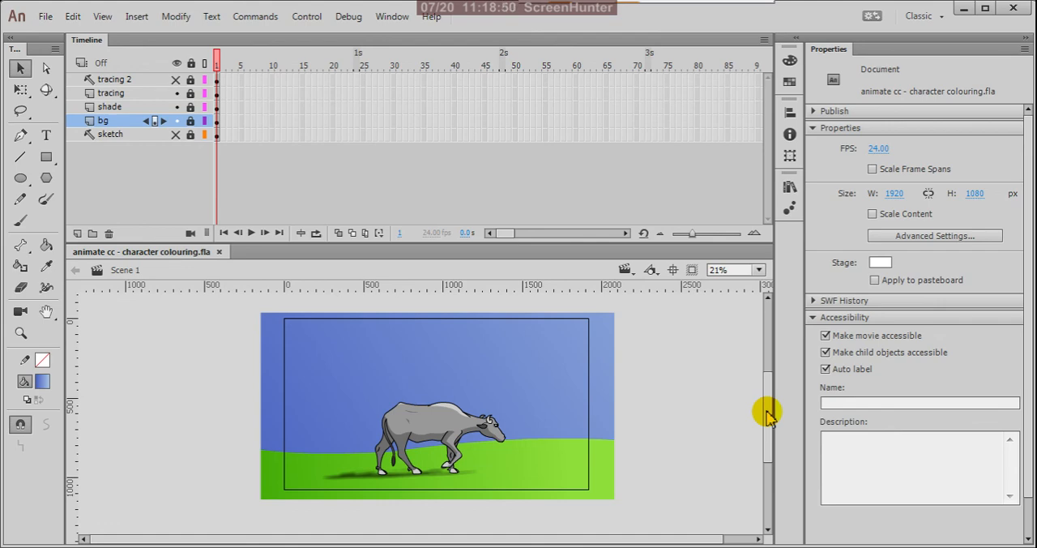
scroll(478, 454, up, 4)
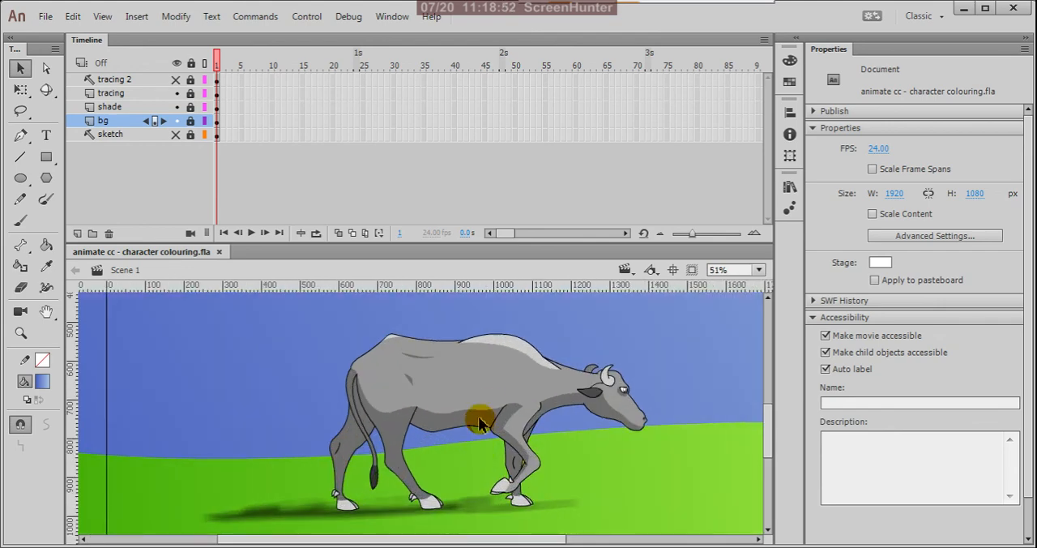
scroll(476, 418, up, 2)
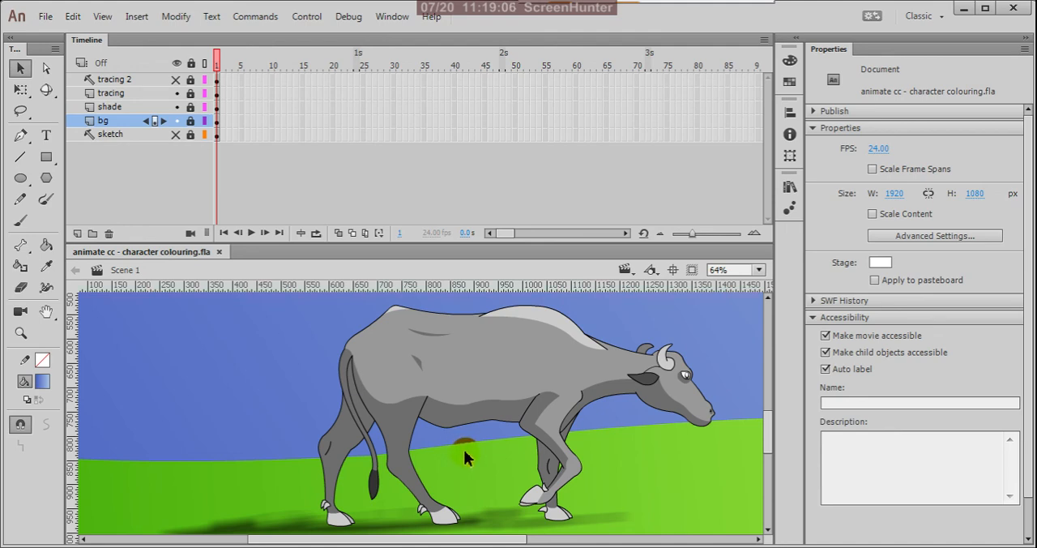
scroll(530, 484, down, 3)
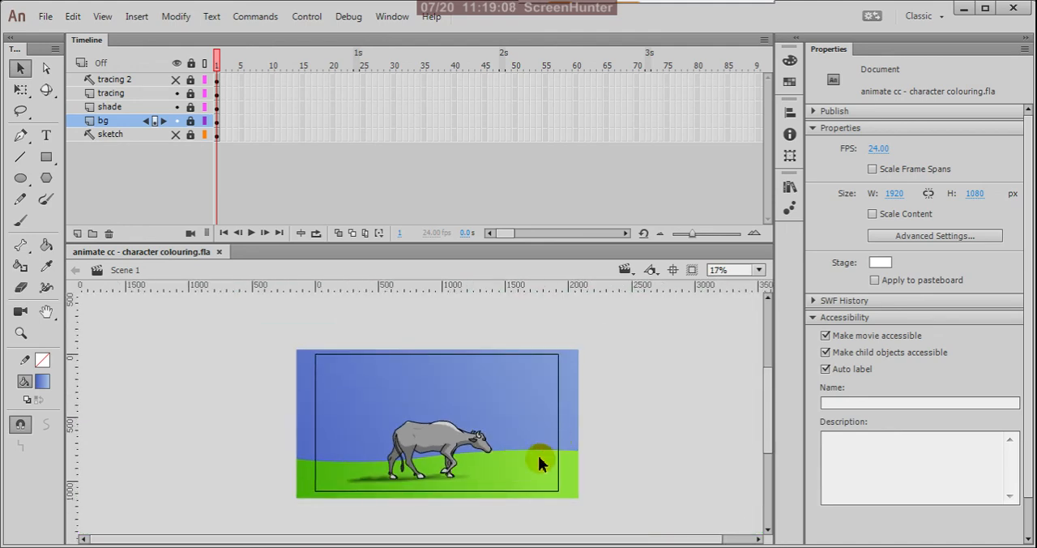
scroll(416, 486, up, 2)
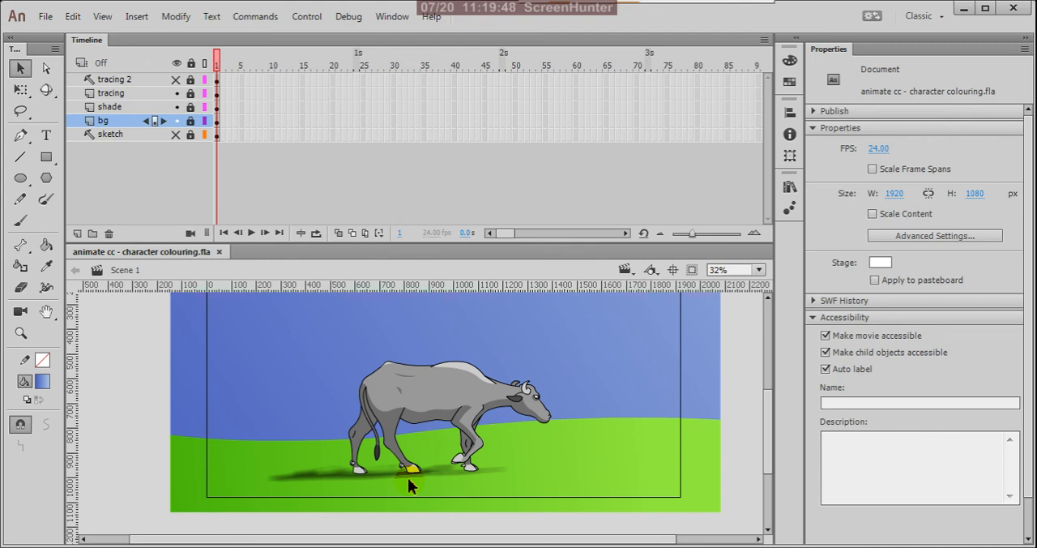
scroll(499, 459, down, 2)
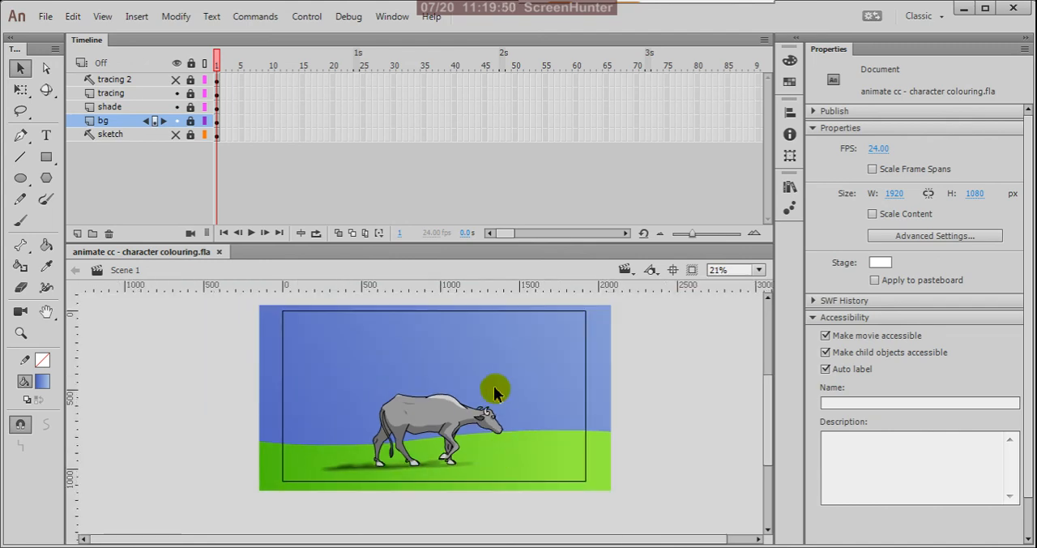
scroll(435, 374, down, 1)
scroll(434, 373, up, 2)
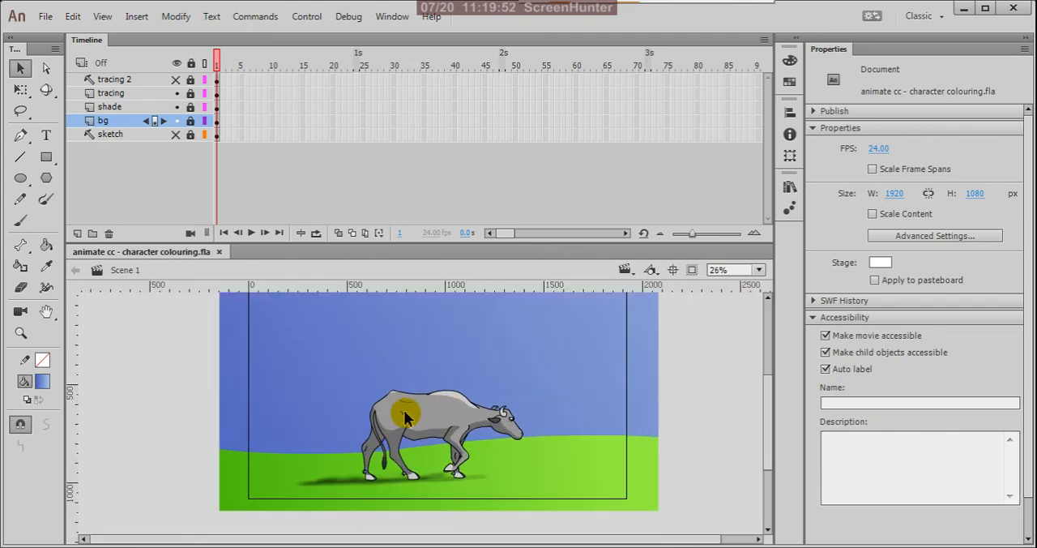